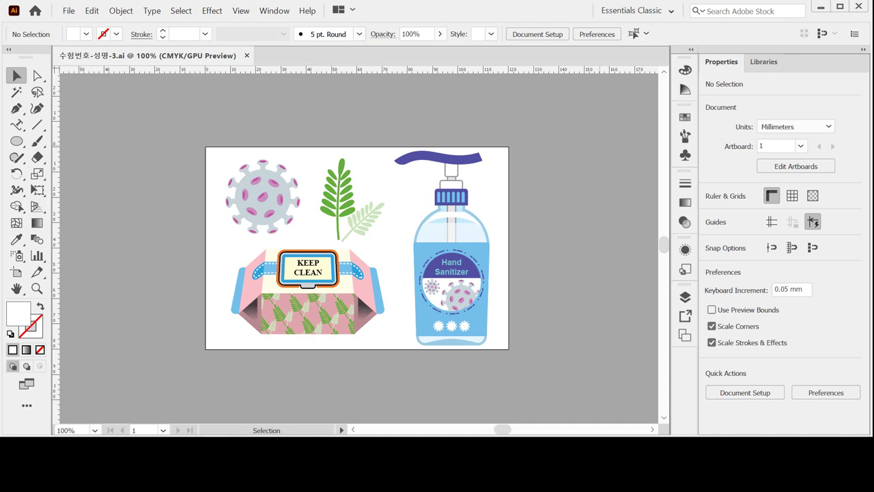
Create a new CMYK document in millimetres, 120 mm wide and 80 mm high, with 300 ppi raster effects
{"action": "left_click", "coordinate": [69, 11]}
{"action": "left_click", "coordinate": [68, 11]}
{"action": "left_click", "coordinate": [68, 10]}
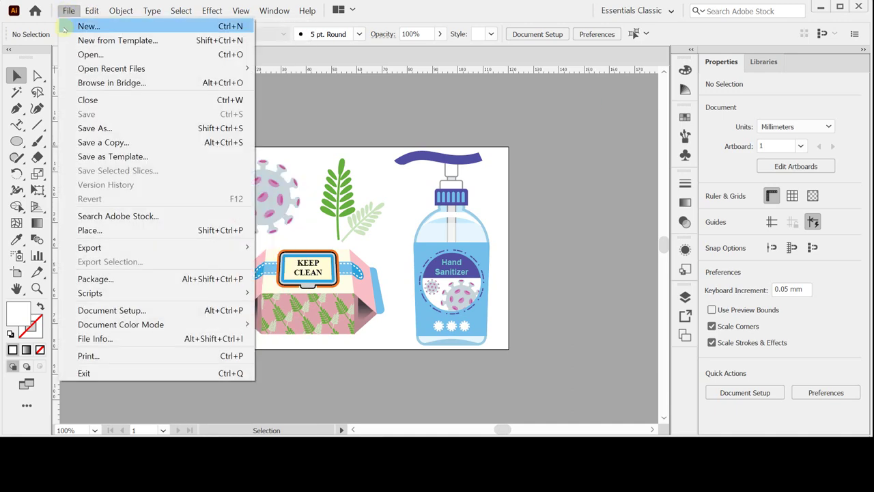
{"action": "left_click", "coordinate": [65, 26]}
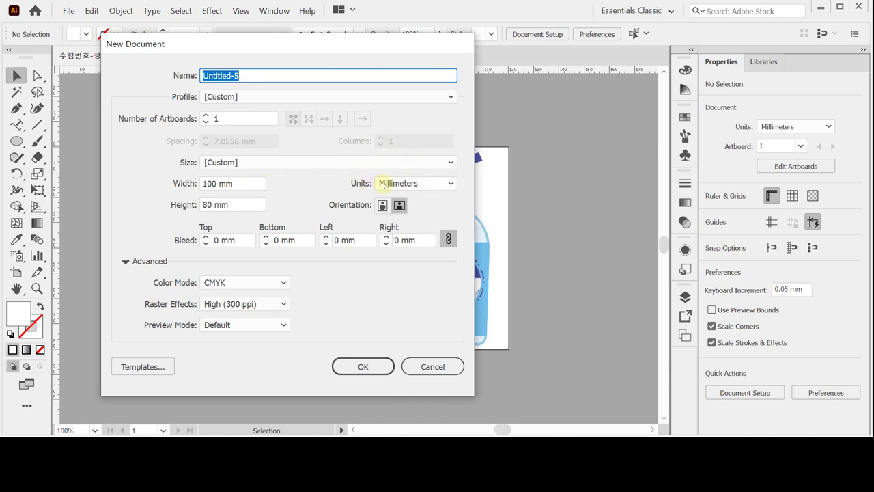
{"action": "left_click", "coordinate": [250, 184]}
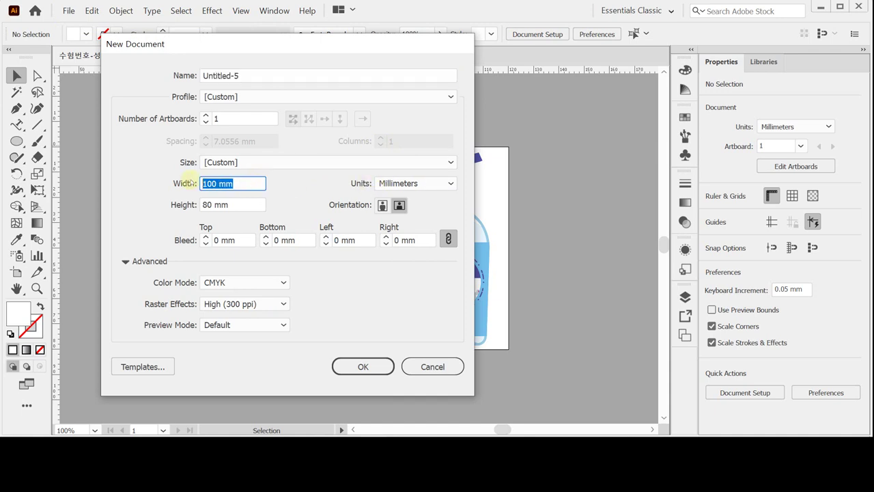
{"action": "type", "text": "120"}
{"action": "key", "text": "Tab"}
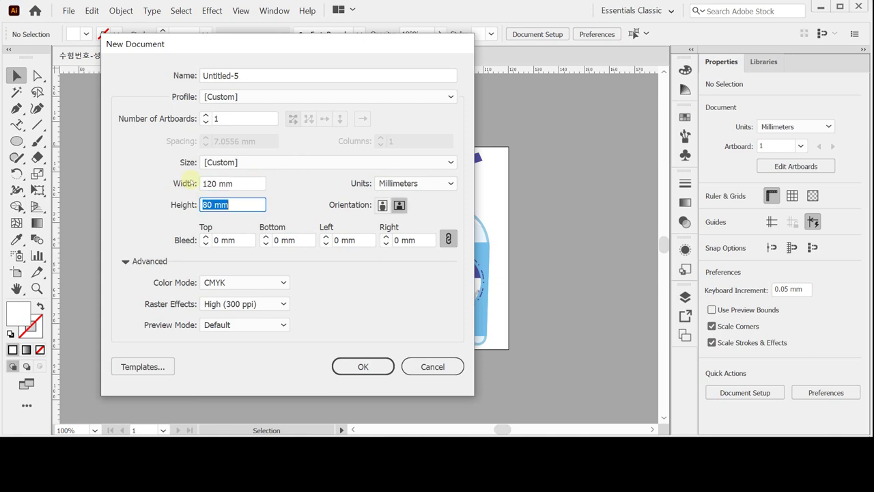
{"action": "key", "text": "Tab"}
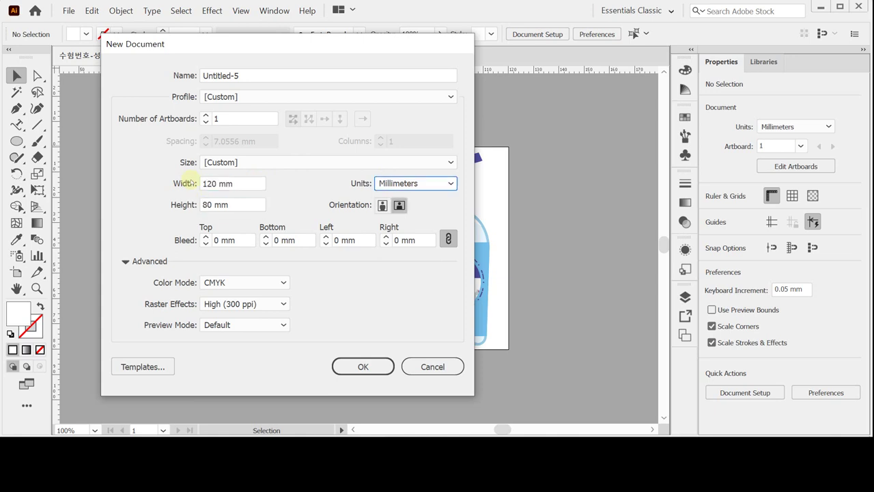
{"action": "key", "text": "Tab"}
{"action": "key", "text": "Tab"}
{"action": "key", "text": "Tab"}
{"action": "key", "text": "Tab"}
{"action": "key", "text": "Tab"}
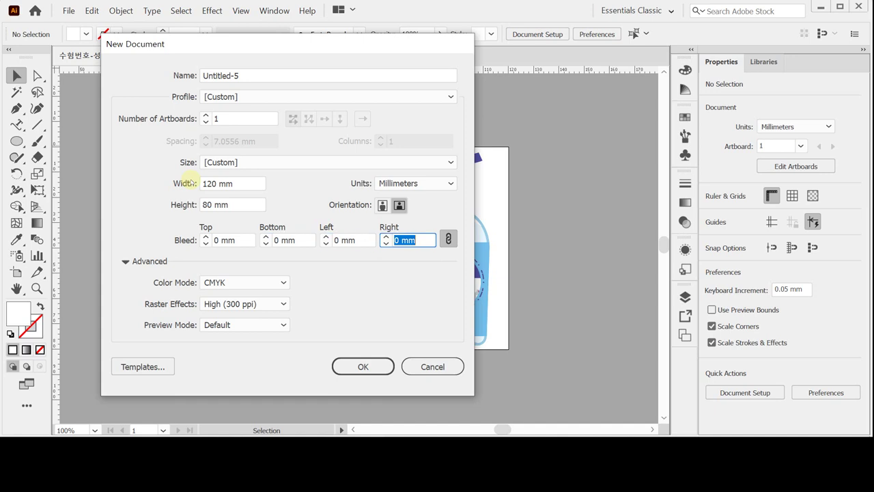
{"action": "key", "text": "Tab"}
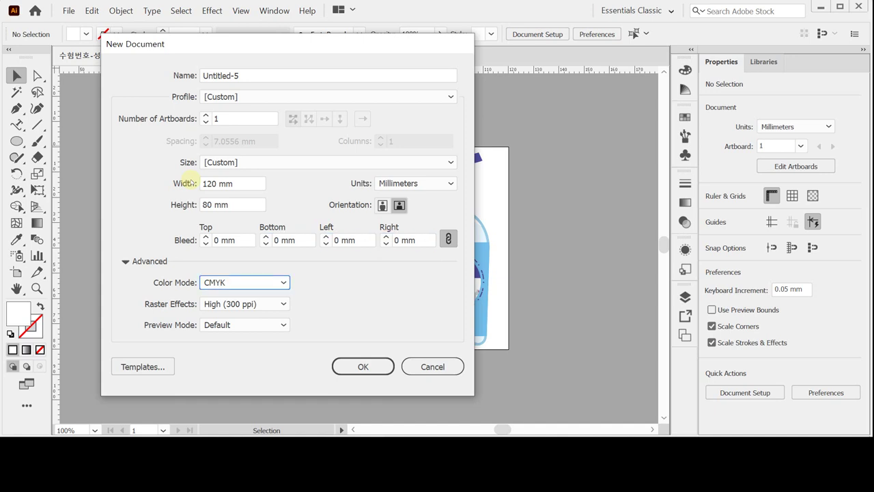
{"action": "key", "text": "Escape"}
{"action": "key", "text": "ctrl+alt+n"}
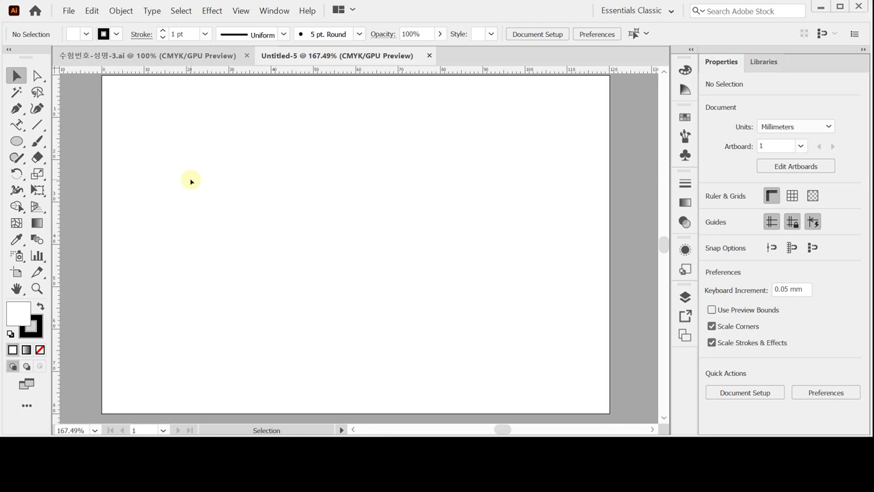
Paste the copied guides, one horizontal and three vertical, onto the new artboard and deselect them
{"action": "key", "text": "ctrl"}
{"action": "key", "text": "ctrl+v"}
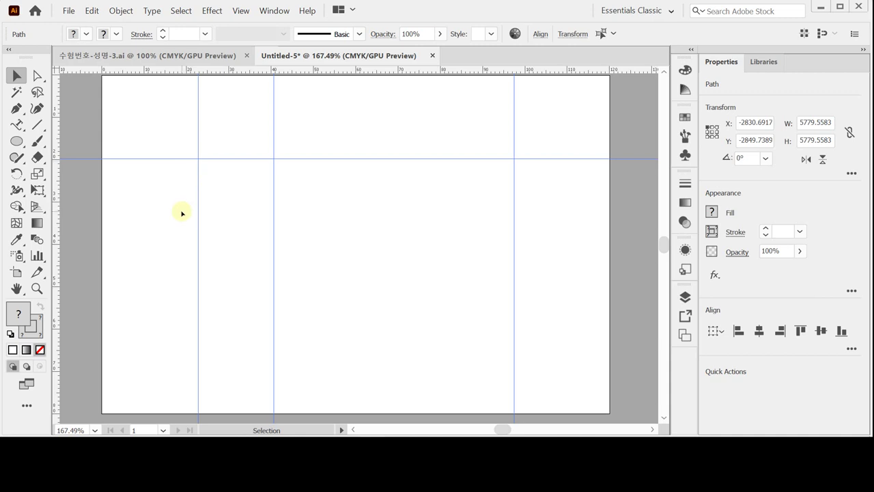
{"action": "left_click", "coordinate": [395, 273]}
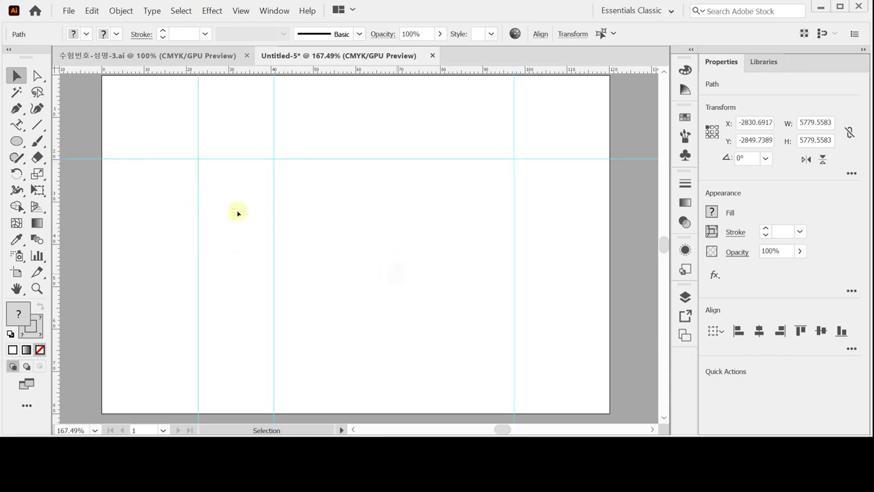
Save the document as 수험번호-성명-3 in Adobe Illustrator format, version Illustrator 2020, in the GTQ folder
{"action": "key", "text": "ctrl+plus"}
{"action": "key", "text": "ctrl+plus"}
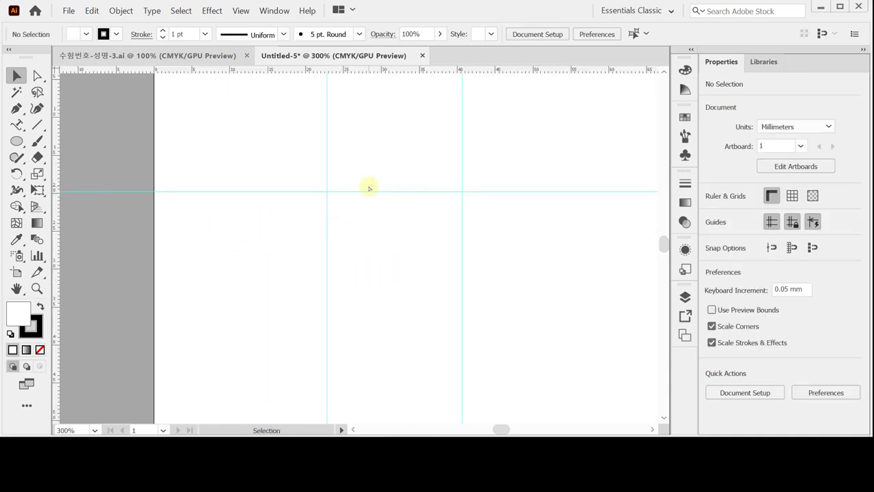
{"action": "key", "text": "ctrl"}
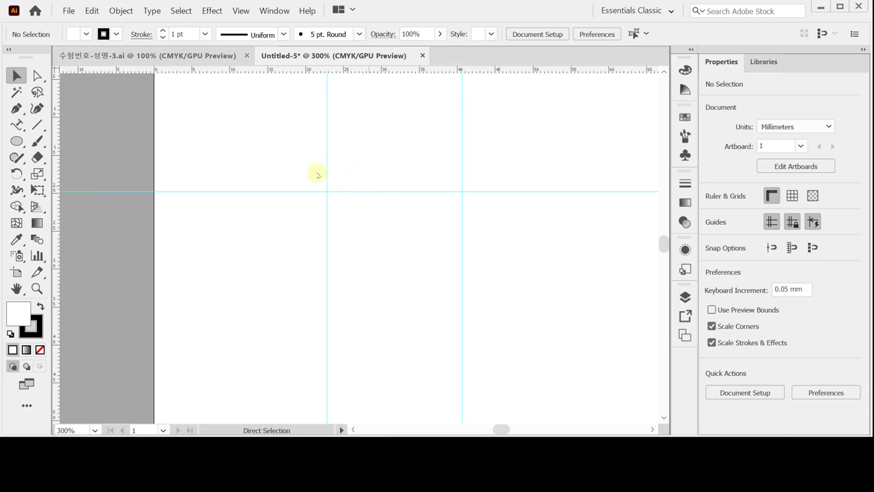
{"action": "key", "text": "ctrl+s"}
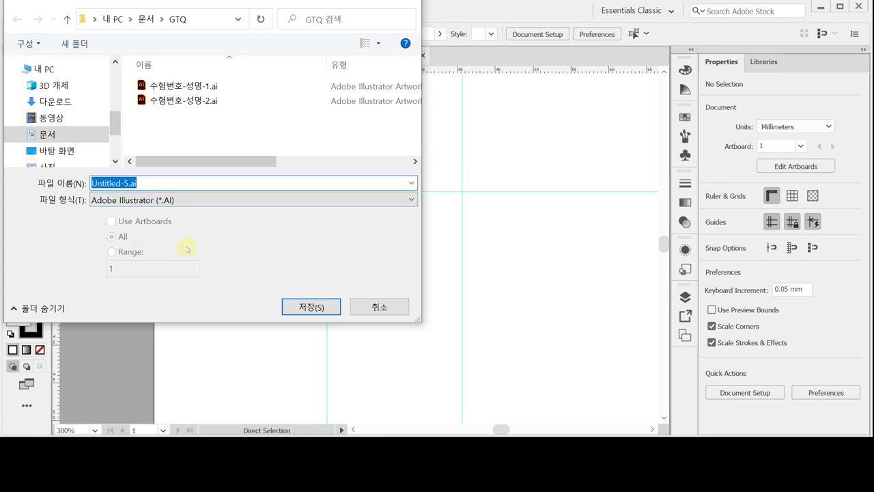
{"action": "left_click", "coordinate": [153, 101]}
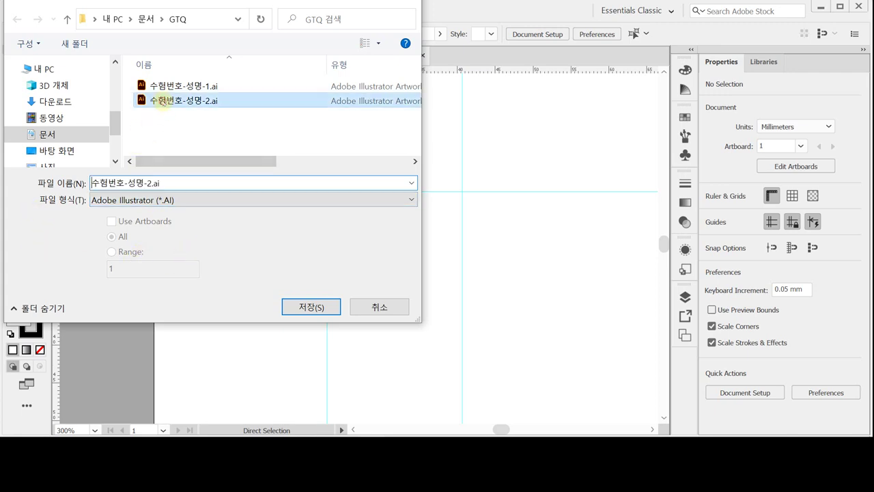
{"action": "double_click", "coordinate": [156, 182]}
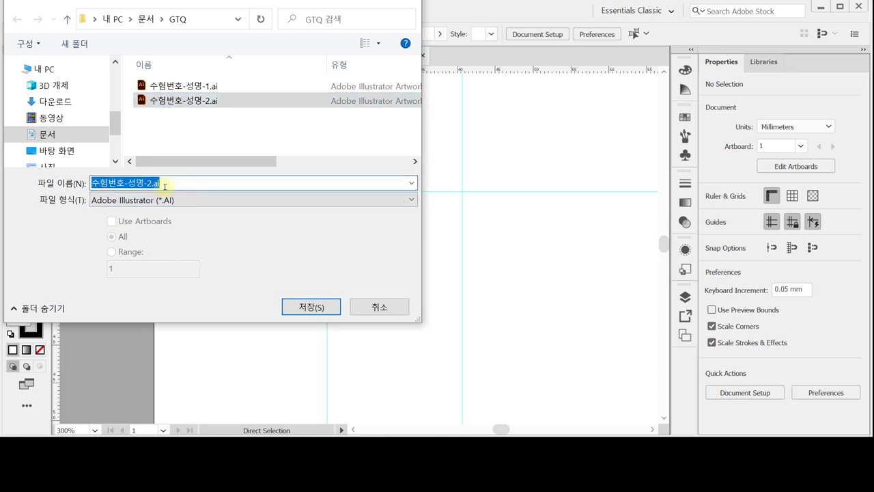
{"action": "left_click_drag", "start_coordinate": [148, 182], "coordinate": [162, 184]}
{"action": "type", "text": "3"}
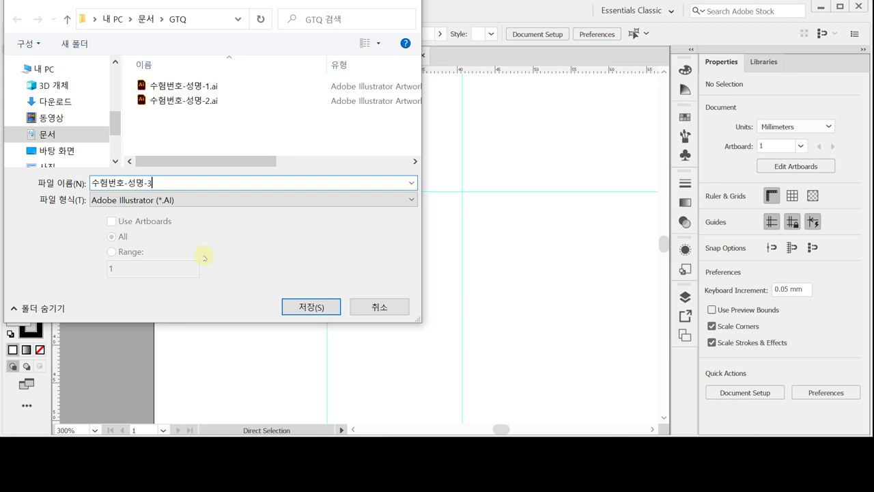
{"action": "key", "text": "Return"}
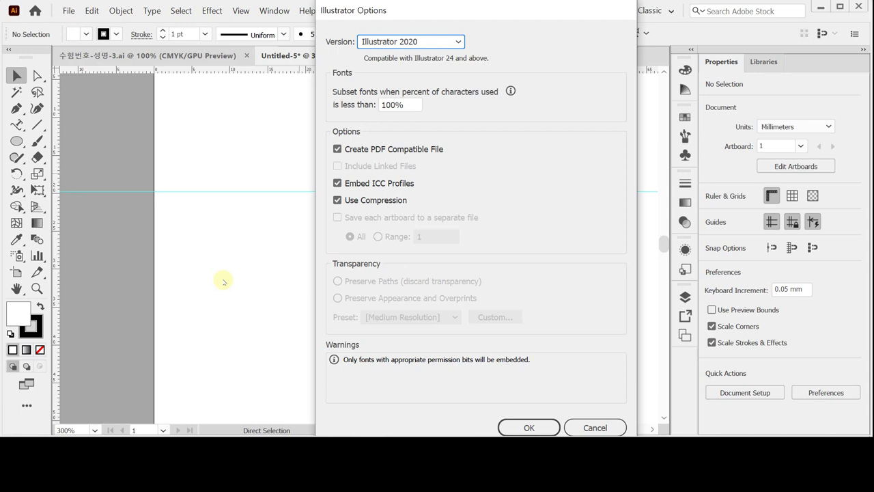
{"action": "key", "text": "Escape"}
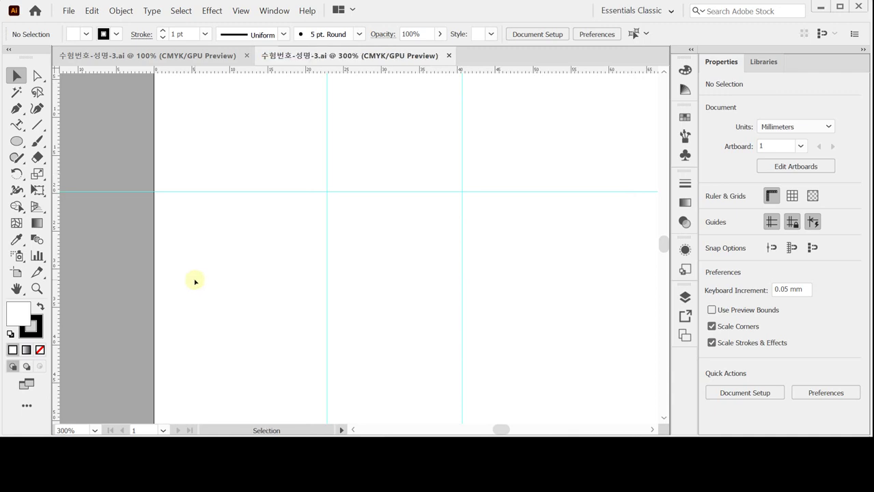
Detach the shape tools into a floating panel and place it beside the artboard's upper-left area
{"action": "left_click", "coordinate": [21, 142]}
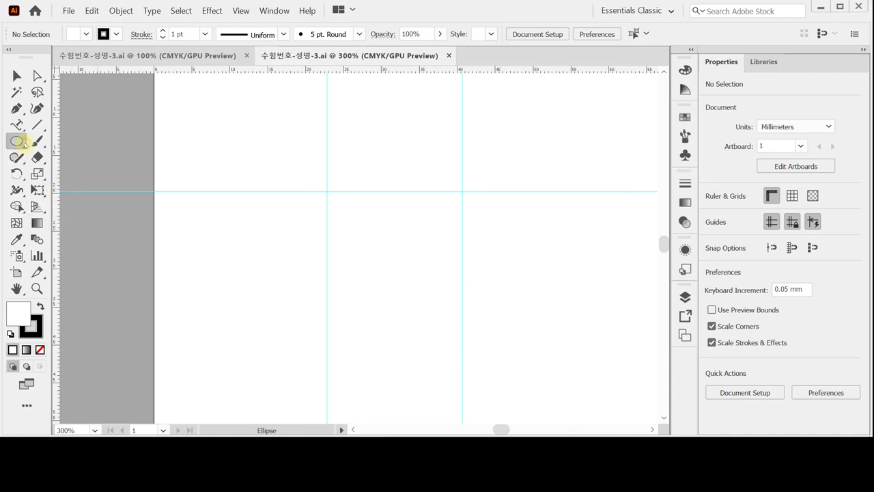
{"action": "left_click_drag", "start_coordinate": [20, 142], "coordinate": [164, 169]}
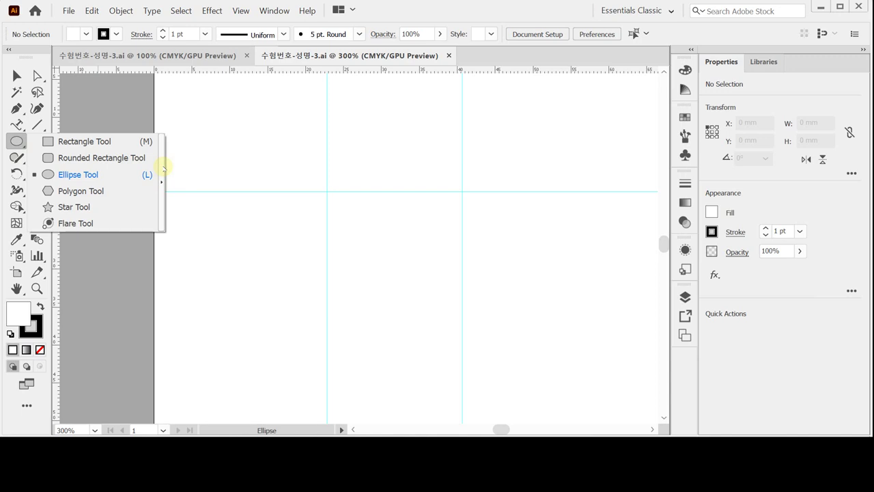
{"action": "left_click_drag", "start_coordinate": [164, 169], "coordinate": [150, 91]}
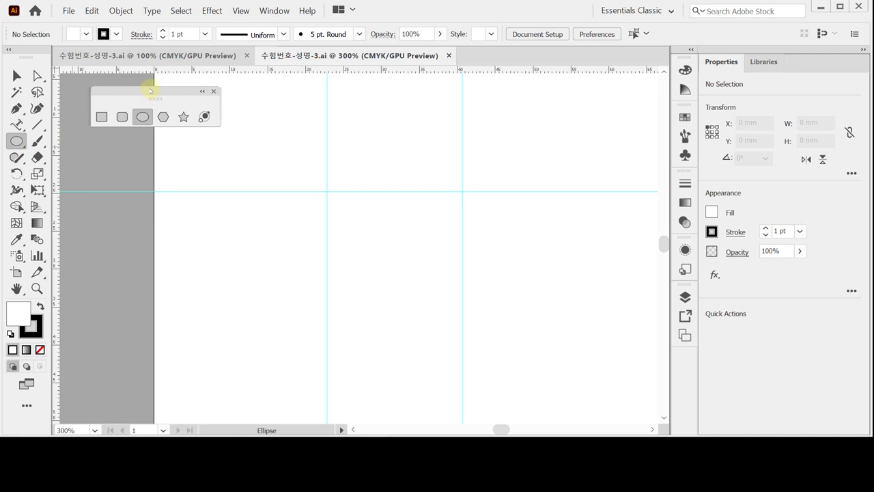
Create a 22 × 22 mm circle centred on the intersection of the horizontal guide and the first vertical guide
{"action": "left_click", "coordinate": [327, 191]}
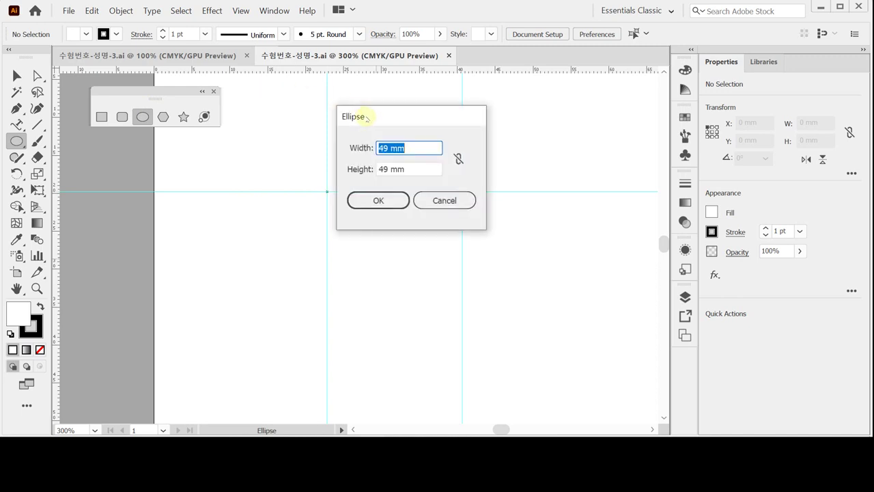
{"action": "type", "text": "22"}
{"action": "key", "text": "Tab"}
{"action": "type", "text": "22"}
{"action": "key", "text": "Tab"}
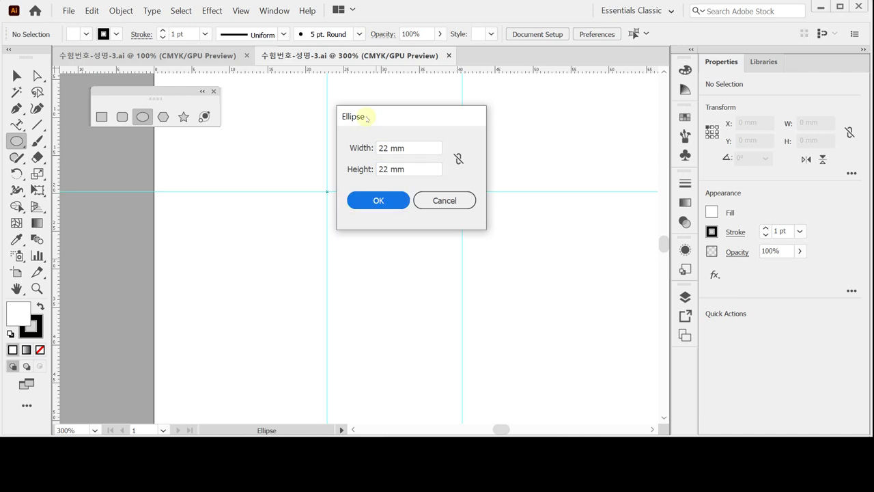
{"action": "key", "text": "Return"}
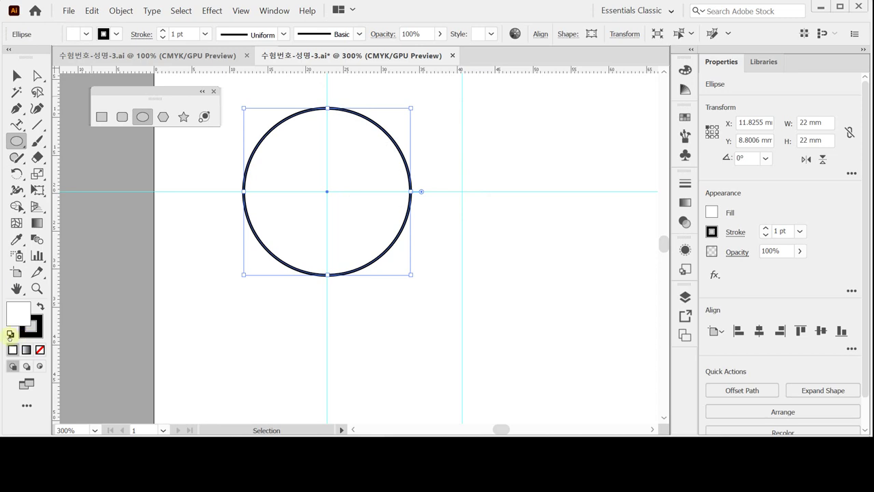
Create a 4.5 × 2.5 mm ellipse above the circle, centred on the same vertical guide
{"action": "left_click", "coordinate": [305, 132], "text": "ctrl"}
{"action": "key", "text": "space"}
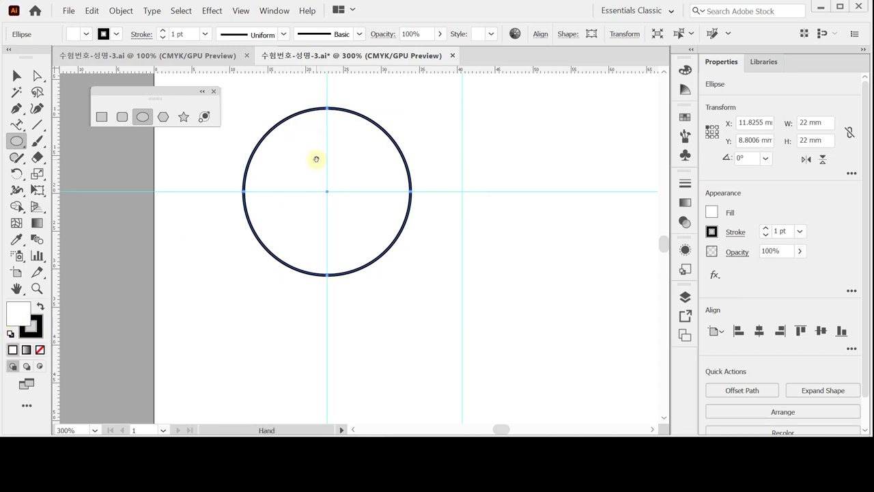
{"action": "left_click_drag", "start_coordinate": [316, 159], "coordinate": [295, 176]}
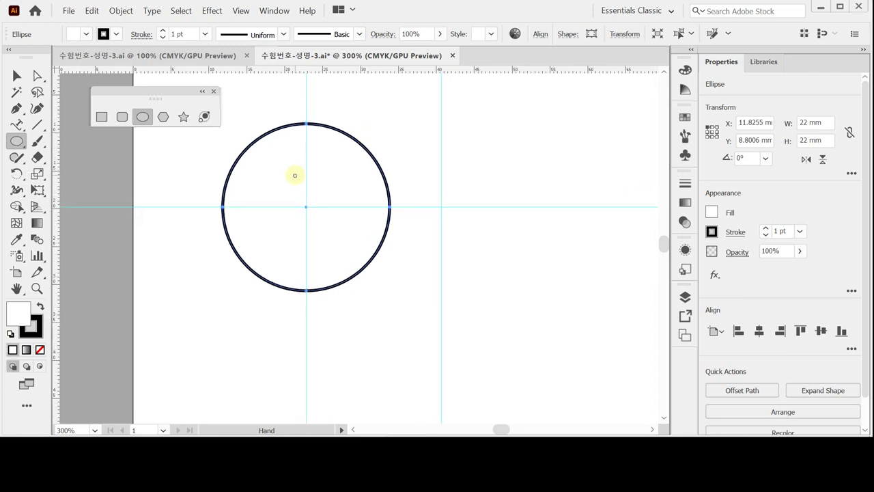
{"action": "left_click_drag", "start_coordinate": [299, 155], "coordinate": [298, 170]}
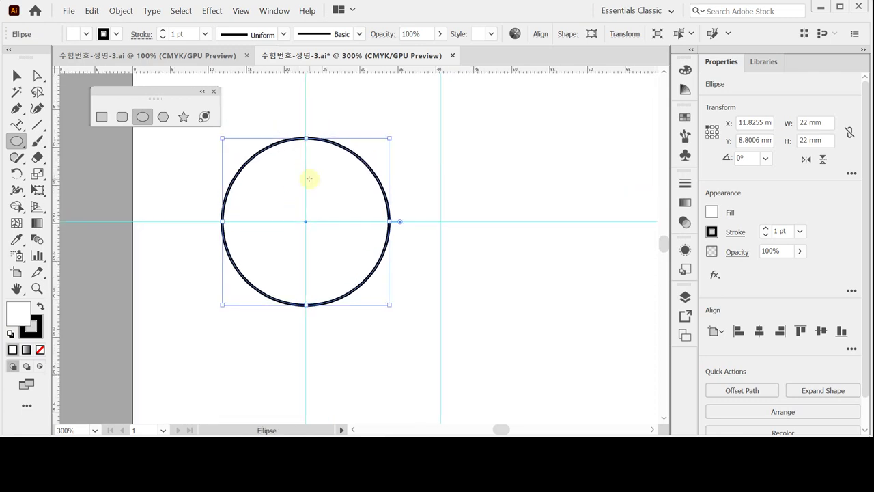
{"action": "left_click", "coordinate": [307, 106]}
{"action": "type", "text": "4.5"}
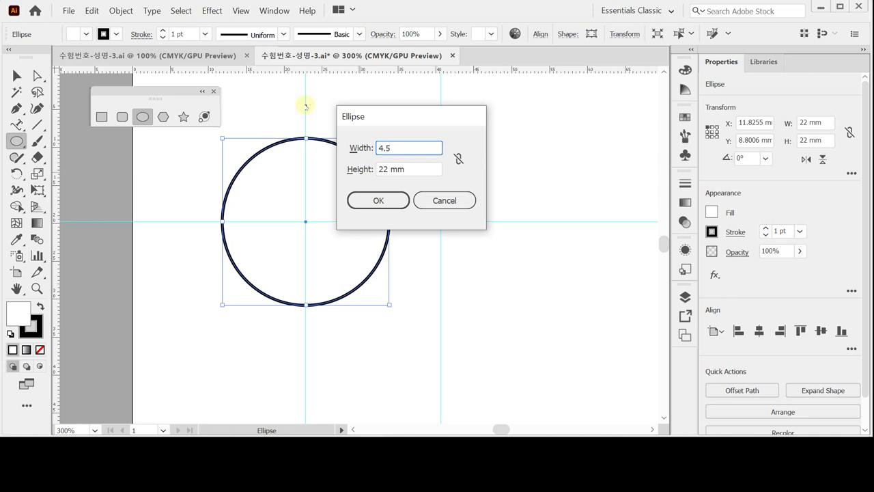
{"action": "key", "text": "Tab"}
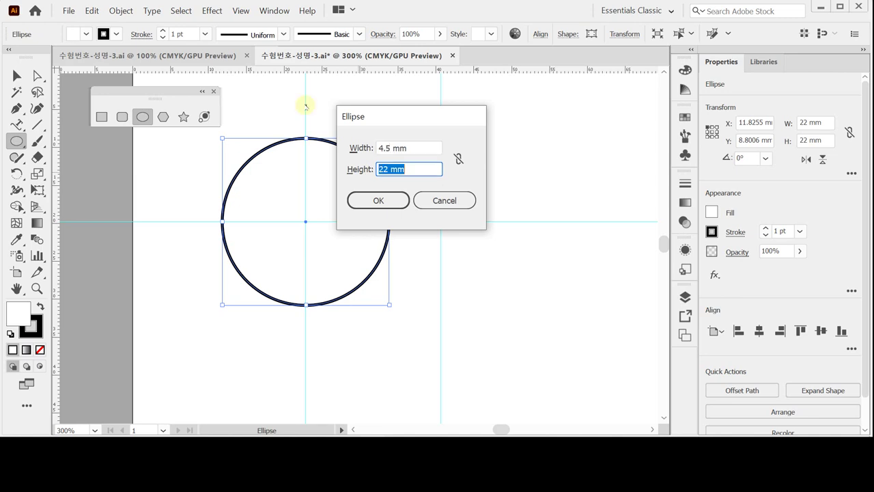
{"action": "type", "text": "2.5"}
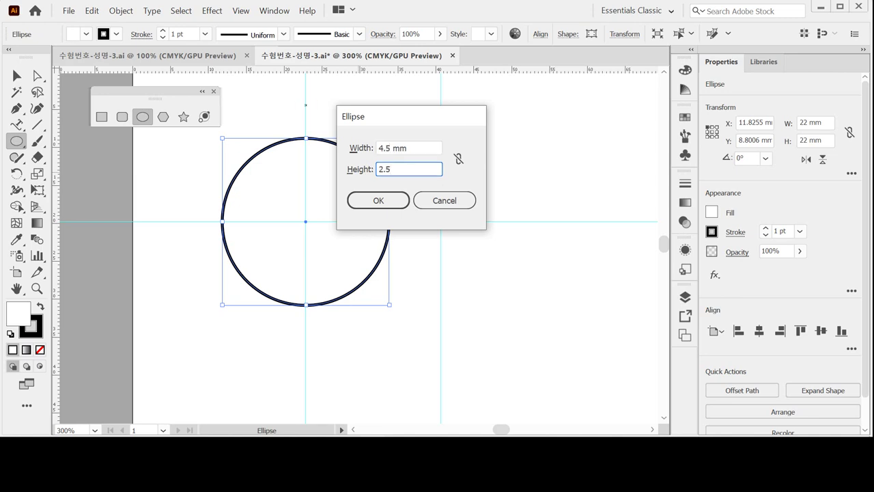
{"action": "key", "text": "Return"}
Move the small ellipse about 1 mm down along the vertical guide toward the circle
{"action": "left_click", "coordinate": [312, 85], "text": "ctrl"}
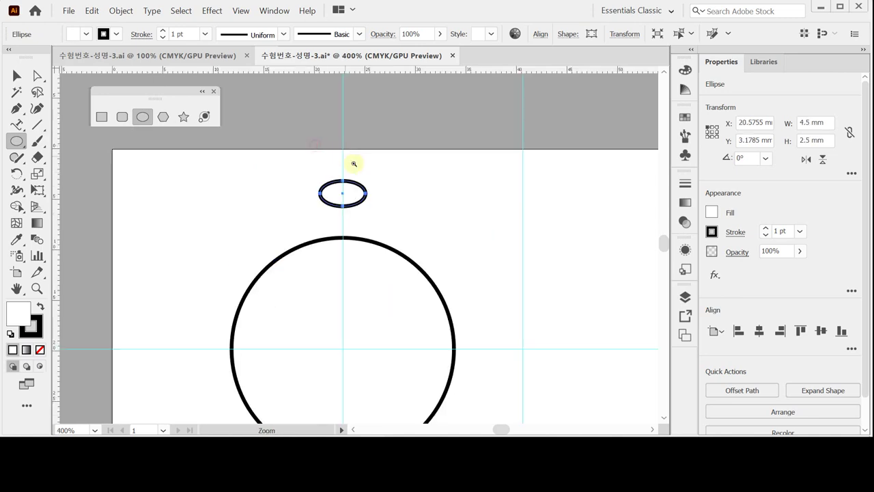
{"action": "scroll", "coordinate": [357, 215], "scroll_direction": "down", "scroll_amount": 2}
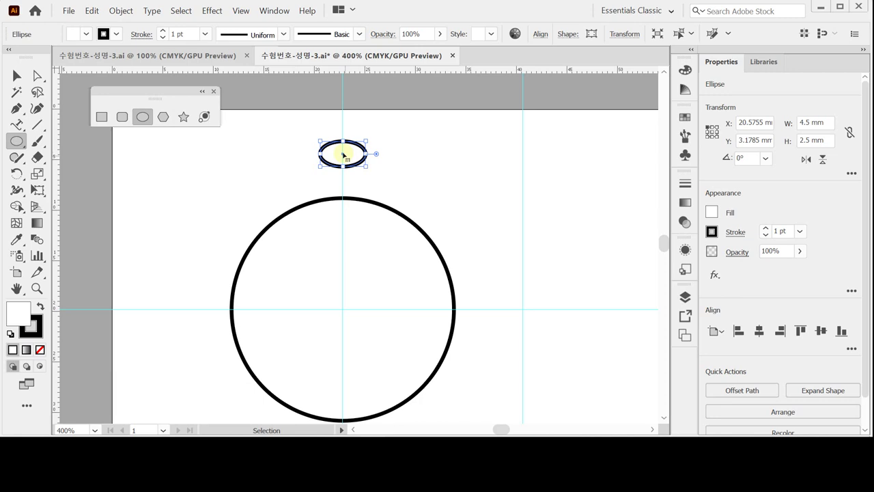
{"action": "left_click_drag", "start_coordinate": [343, 155], "coordinate": [343, 162]}
{"action": "left_click_drag", "start_coordinate": [342, 160], "coordinate": [343, 163]}
Nudge the small ellipse about 0.4 mm down toward the circle, keeping it on the vertical guide
{"action": "left_click", "coordinate": [17, 76]}
{"action": "left_click_drag", "start_coordinate": [298, 137], "coordinate": [362, 226]}
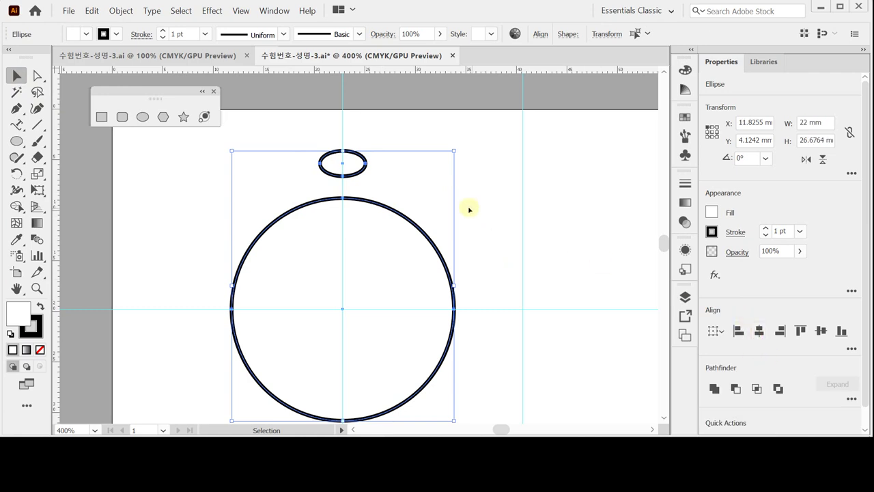
{"action": "left_click_drag", "start_coordinate": [476, 201], "coordinate": [455, 197]}
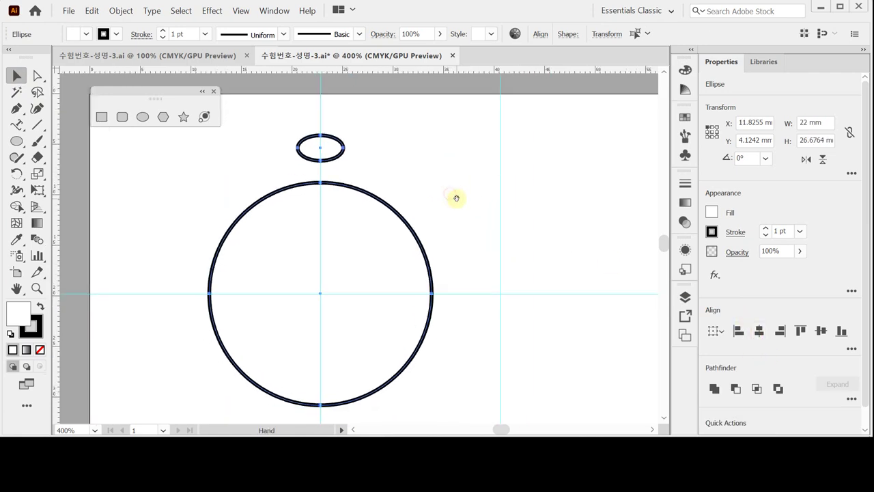
{"action": "left_click_drag", "start_coordinate": [305, 106], "coordinate": [334, 195]}
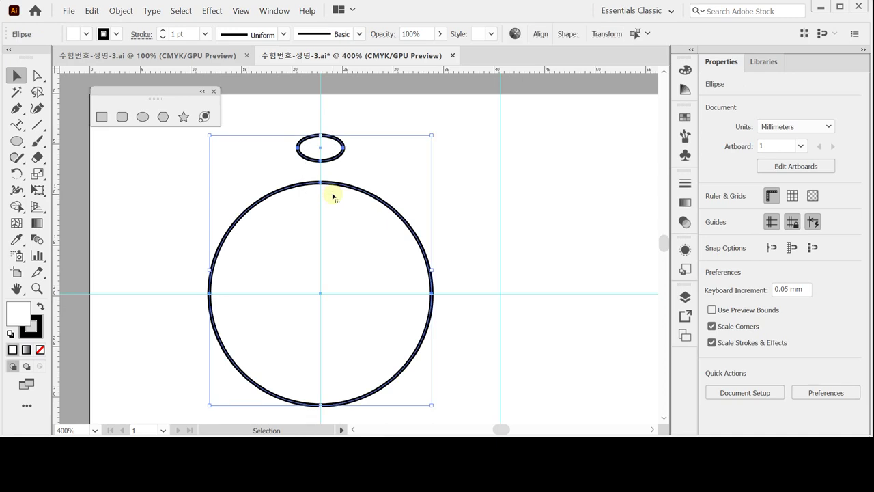
{"action": "left_click", "coordinate": [468, 176]}
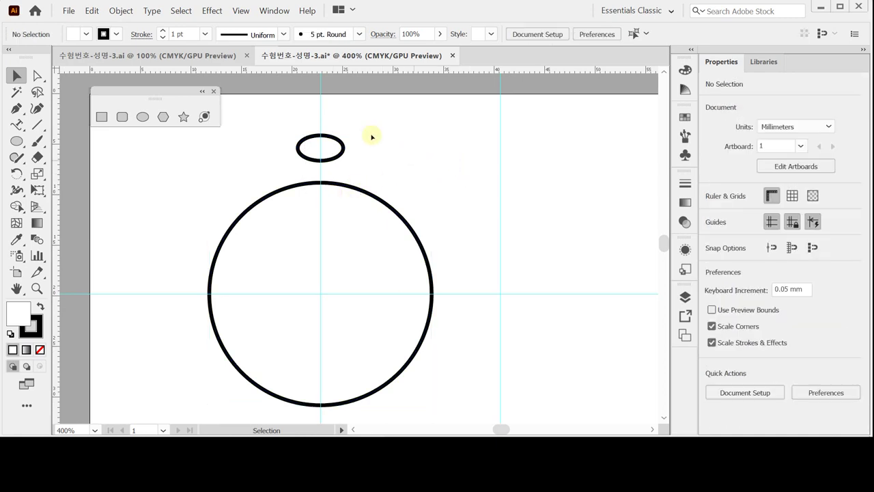
{"action": "left_click_drag", "start_coordinate": [300, 118], "coordinate": [336, 164]}
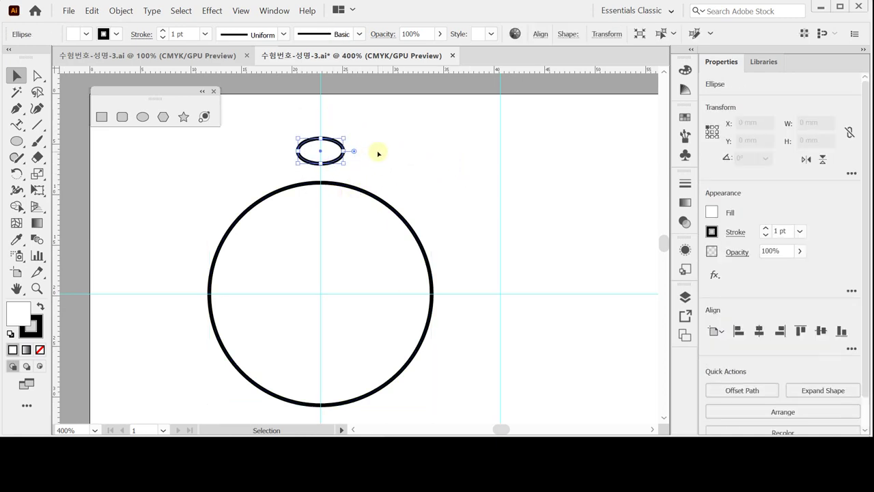
{"action": "left_click", "coordinate": [346, 179], "text": "ctrl"}
{"action": "left_click", "coordinate": [373, 207], "text": "ctrl"}
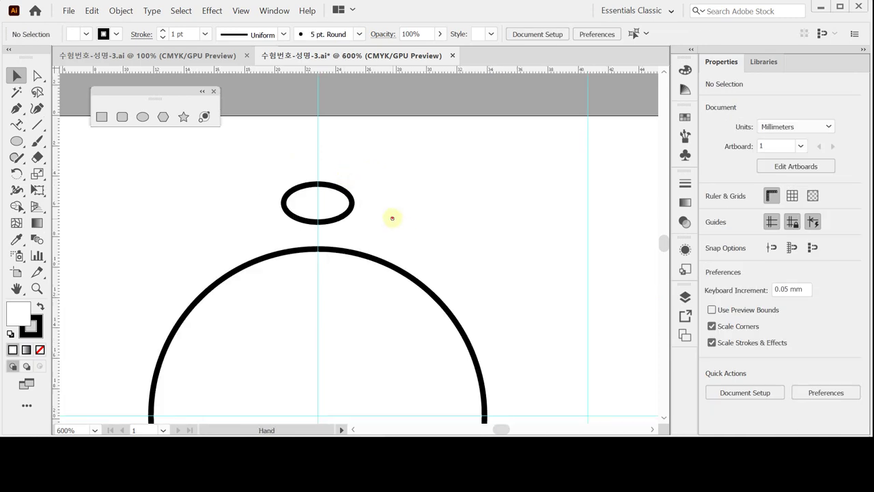
Draw an ellipse about 2.5 × 1 mm inside the upper part of the small ellipse, centred on the vertical guide
{"action": "left_click_drag", "start_coordinate": [392, 216], "coordinate": [363, 204]}
{"action": "left_click", "coordinate": [142, 117]}
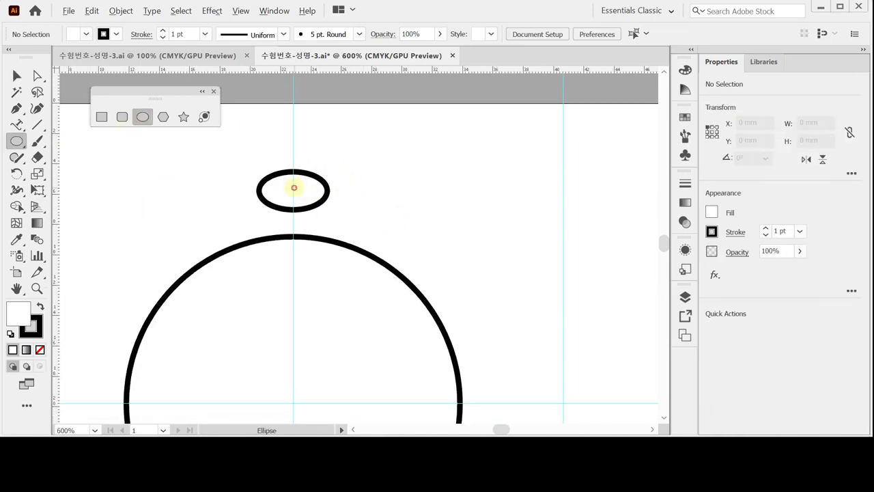
{"action": "left_click_drag", "start_coordinate": [294, 187], "coordinate": [313, 195]}
{"action": "left_click_drag", "start_coordinate": [312, 195], "coordinate": [312, 196]}
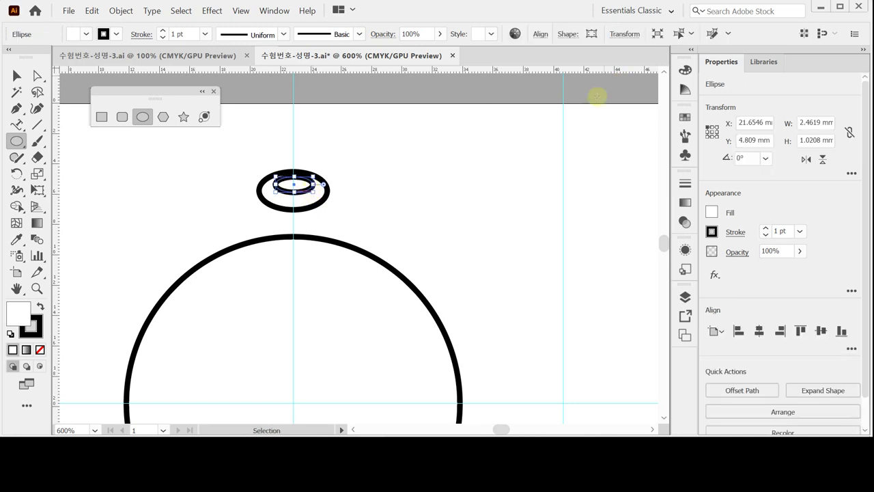
Float and expand the Color panel beside the drawing and fill the inner ellipse with C 20, M 80
{"action": "mouse_move", "coordinate": [685, 69]}
{"action": "left_mouse_down"}
{"action": "mouse_move", "coordinate": [580, 121]}
{"action": "mouse_move", "coordinate": [480, 128]}
{"action": "left_mouse_up"}
{"action": "double_click", "coordinate": [480, 126]}
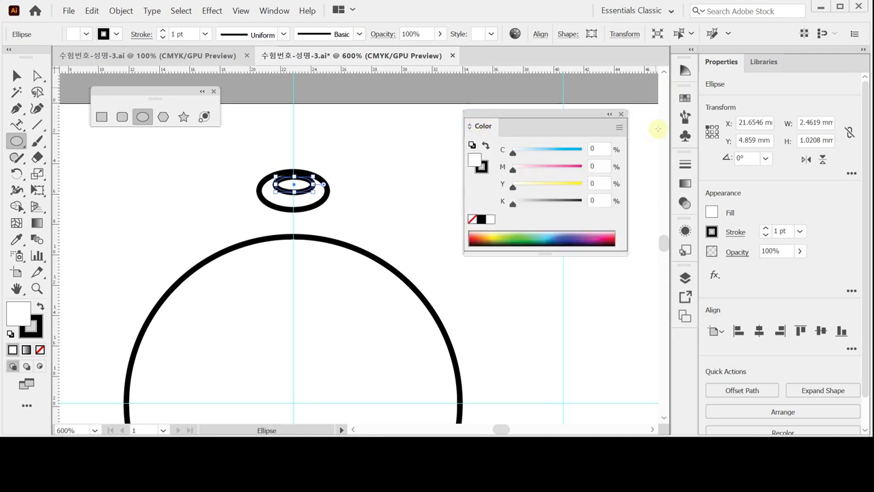
{"action": "left_click", "coordinate": [593, 147]}
{"action": "type", "text": "20"}
{"action": "key", "text": "Tab"}
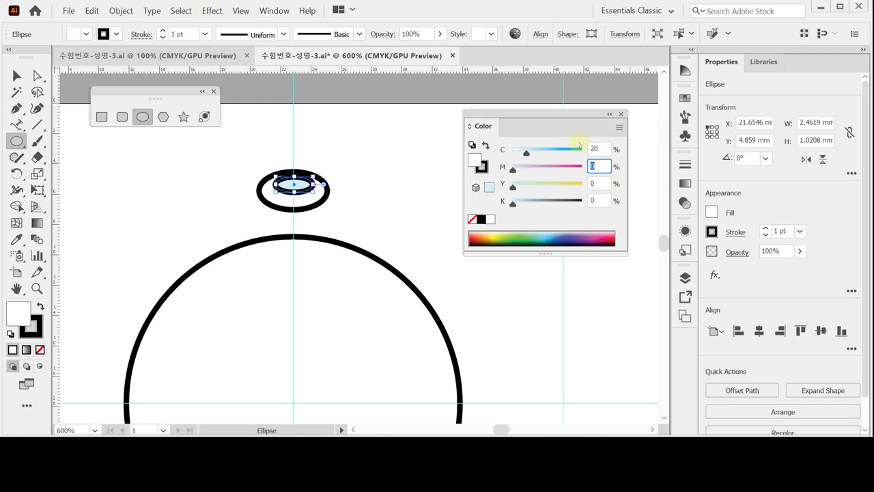
{"action": "type", "text": "80"}
{"action": "key", "text": "Return"}
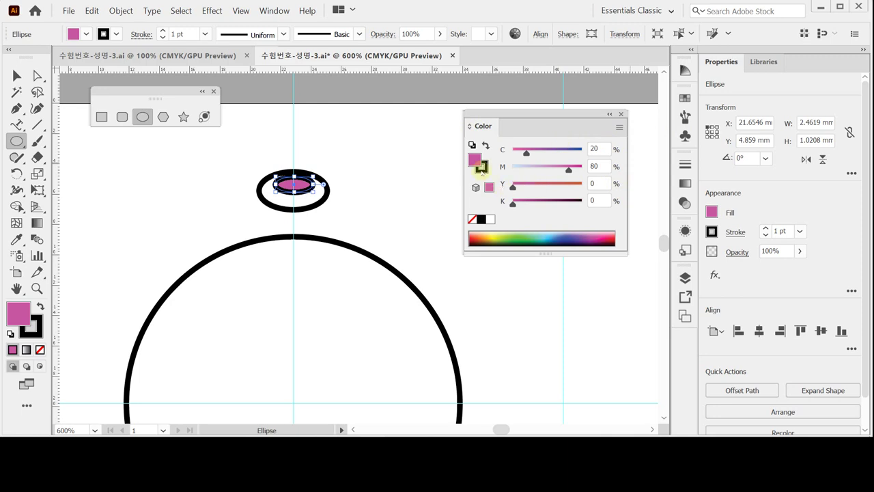
Remove the stroke from the inner ellipse and deselect it
{"action": "left_click", "coordinate": [482, 166]}
{"action": "left_click", "coordinate": [472, 219]}
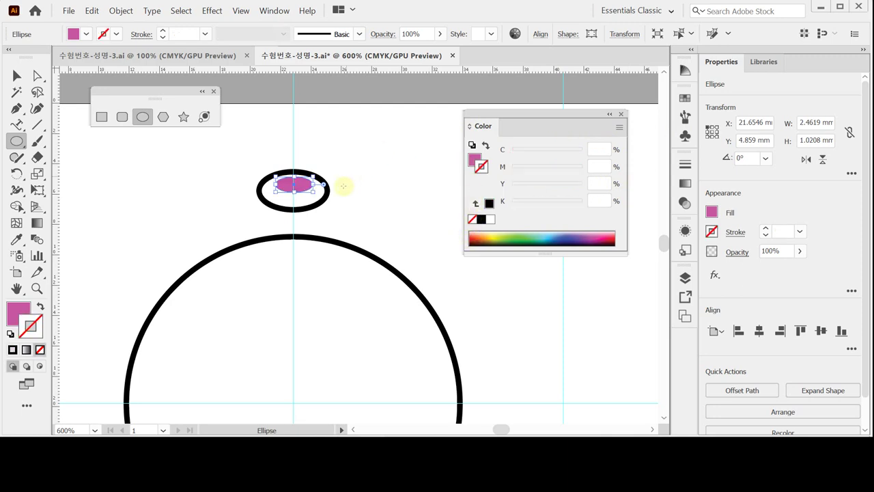
{"action": "left_click", "coordinate": [365, 216], "text": "ctrl"}
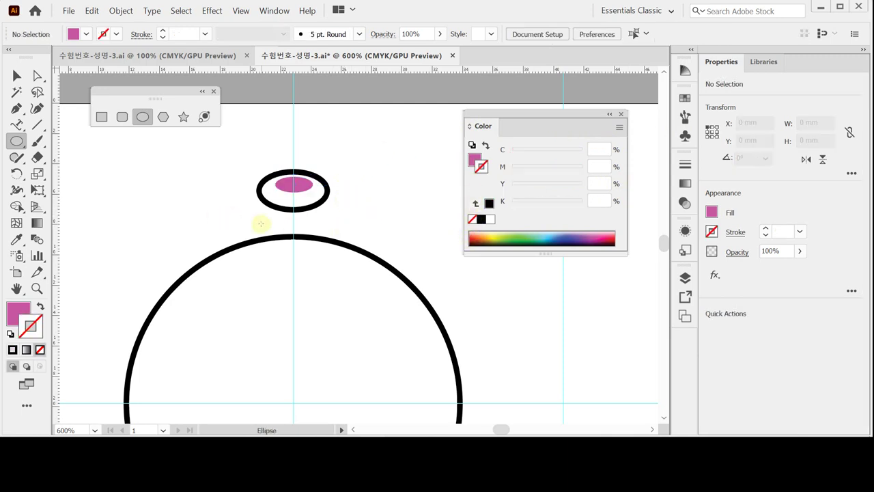
Create a 2 × 3 mm rectangle on the vertical guide between the ellipses and the circle and nudge it 0.5 mm up
{"action": "left_click", "coordinate": [101, 117]}
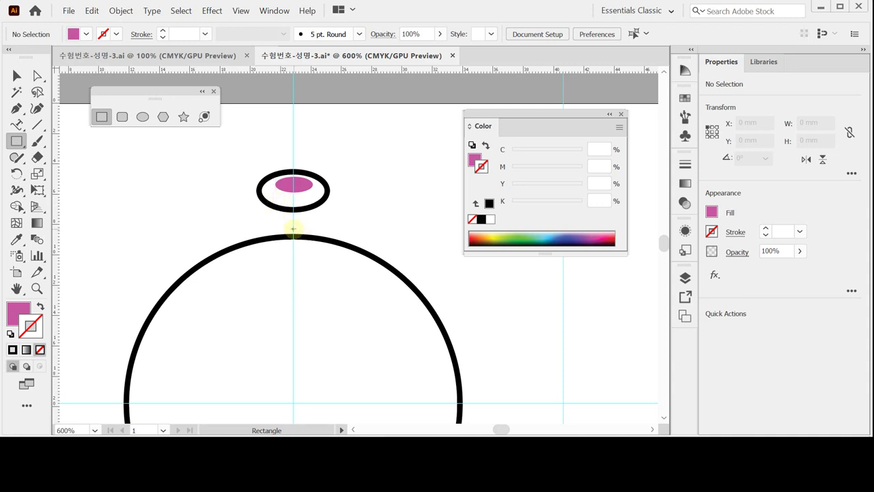
{"action": "left_click", "coordinate": [293, 229]}
{"action": "left_click_drag", "start_coordinate": [552, 132], "coordinate": [410, 147]}
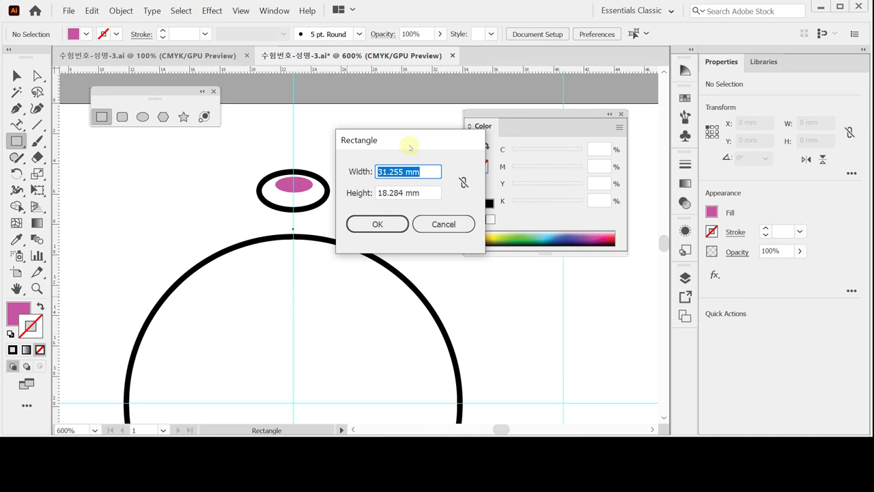
{"action": "type", "text": "2"}
{"action": "key", "text": "Tab"}
{"action": "type", "text": "3"}
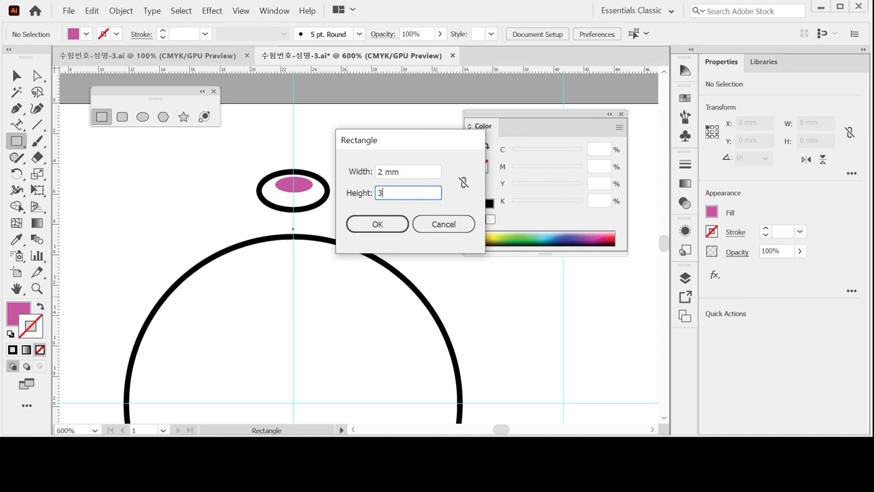
{"action": "key", "text": "Return"}
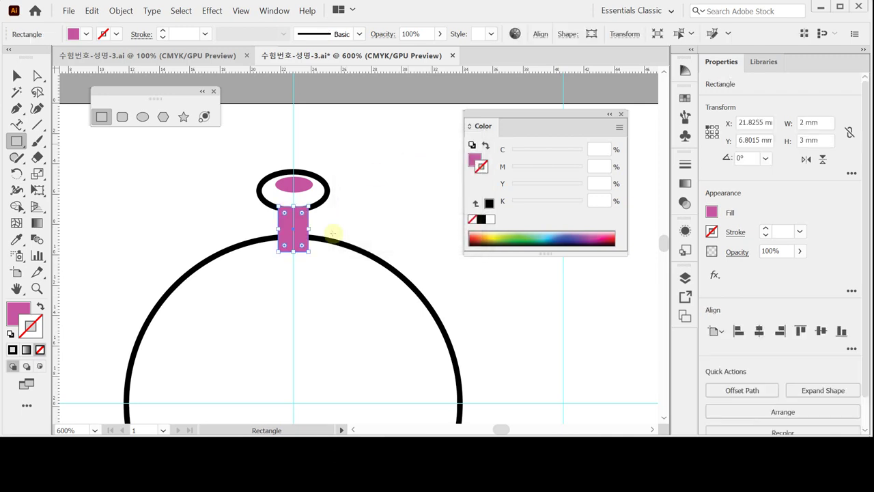
{"action": "key", "text": "Up"}
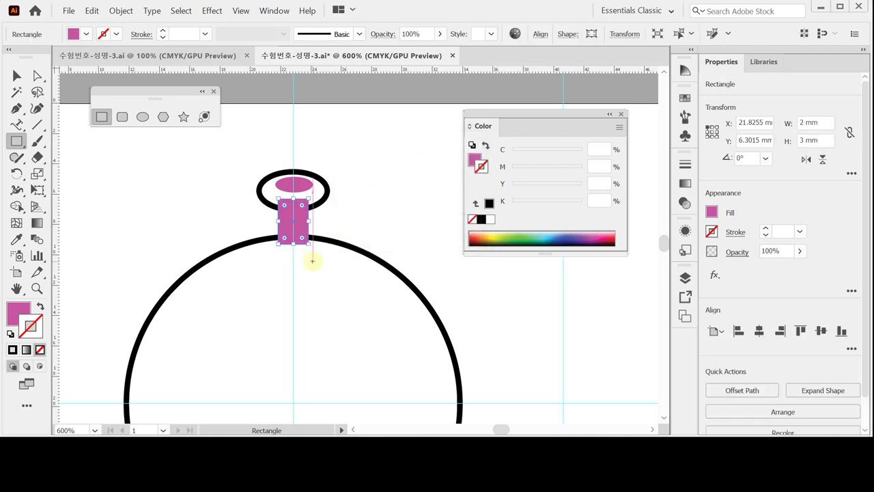
Align all the shapes on their horizontal centres and save the document
{"action": "left_click", "coordinate": [16, 75]}
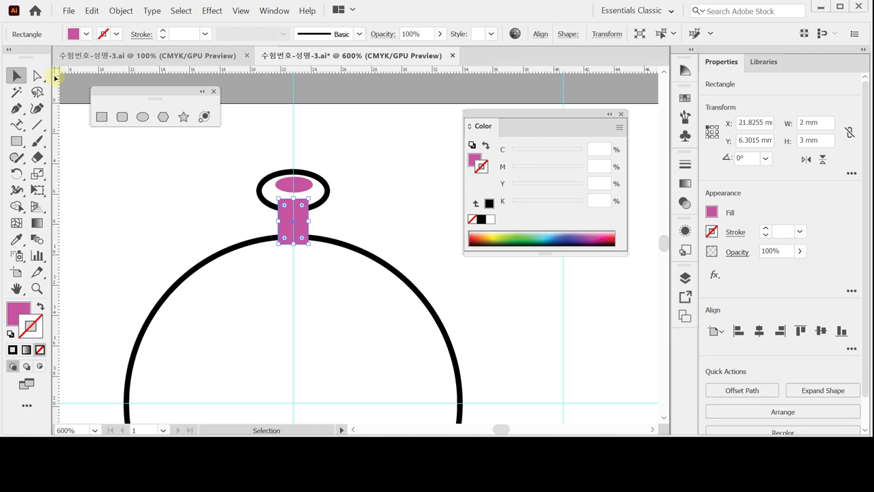
{"action": "key", "text": "ctrl+a"}
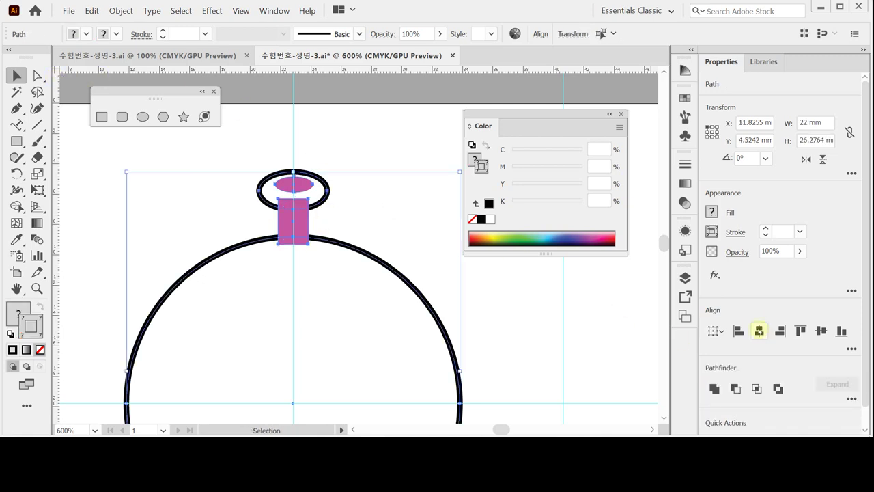
{"action": "left_click", "coordinate": [758, 331]}
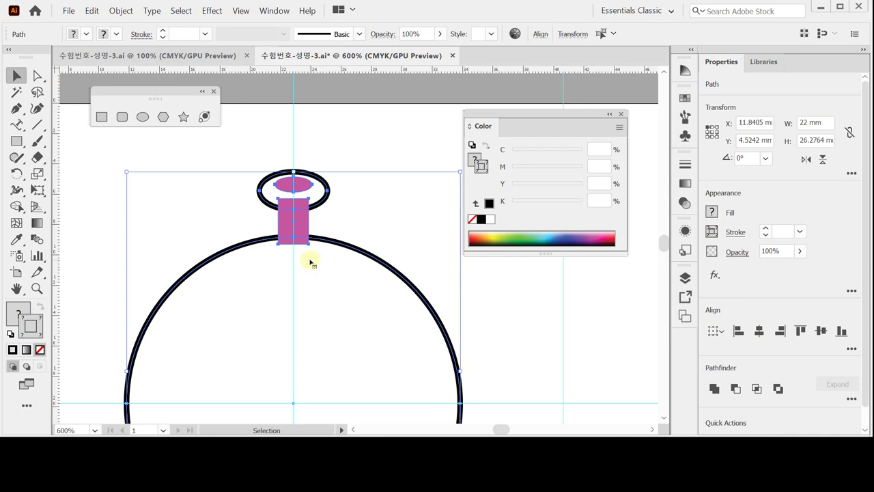
{"action": "left_click_drag", "start_coordinate": [318, 252], "coordinate": [304, 228]}
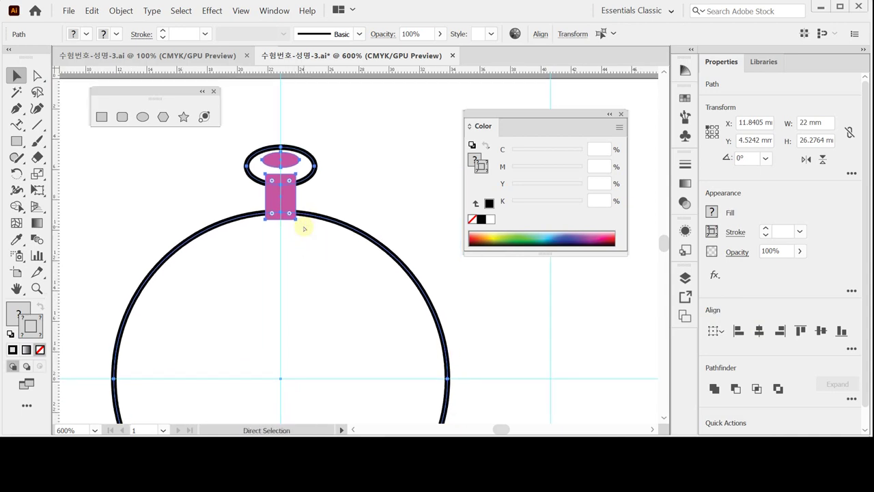
{"action": "key", "text": "ctrl+s"}
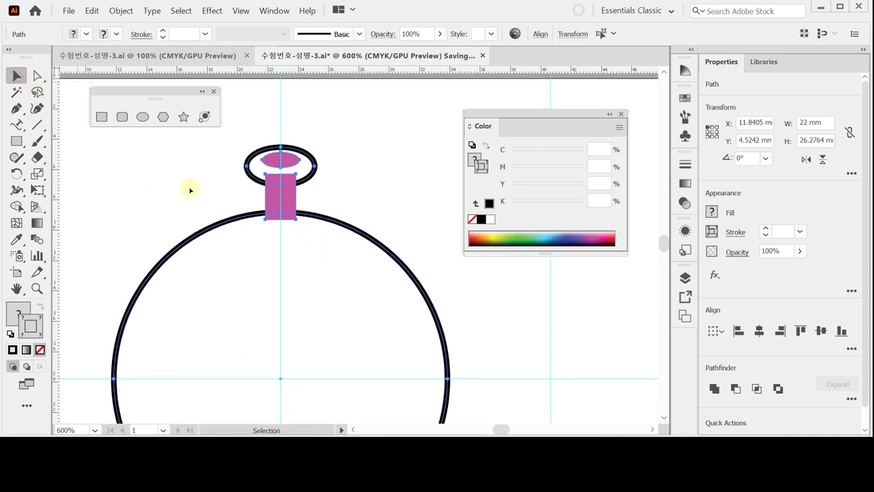
Unite the outer small ellipse and the rectangle into one spike shape
{"action": "left_click", "coordinate": [201, 183]}
{"action": "left_click_drag", "start_coordinate": [215, 173], "coordinate": [275, 198]}
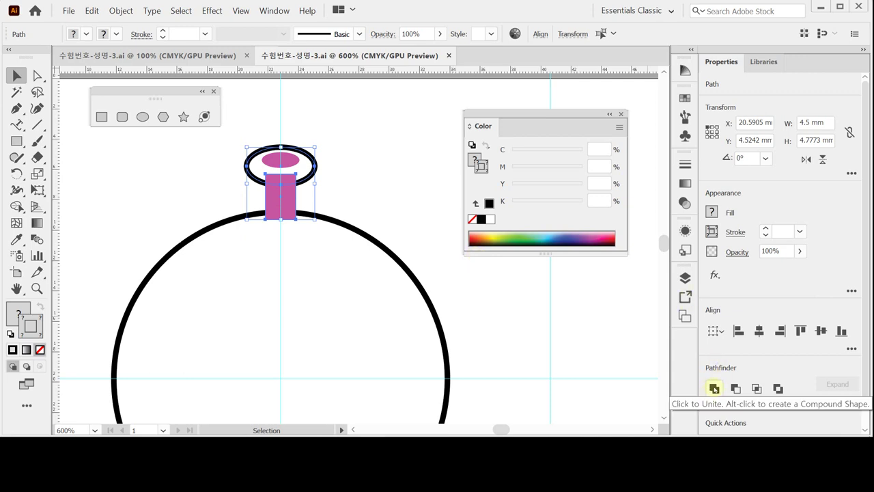
{"action": "left_click", "coordinate": [714, 388]}
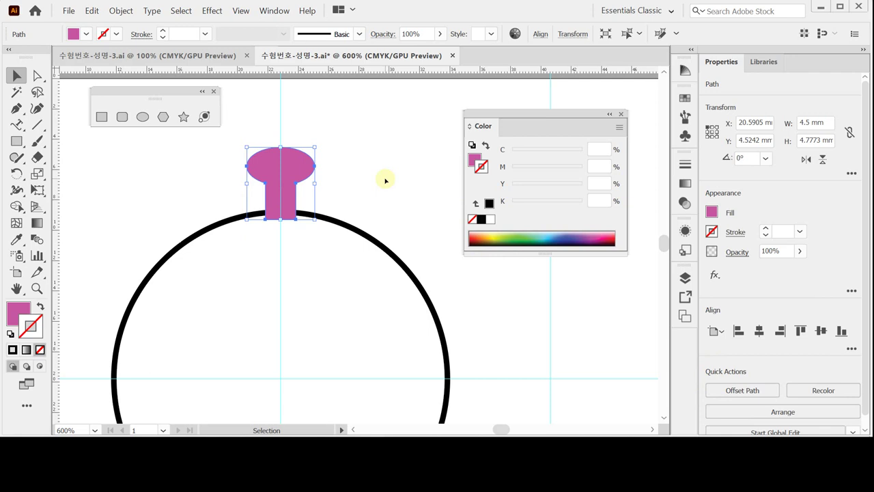
Round the two corners where the spike's head meets its stem to about 0.87 mm and save the document
{"action": "key", "text": "ctrl+equal"}
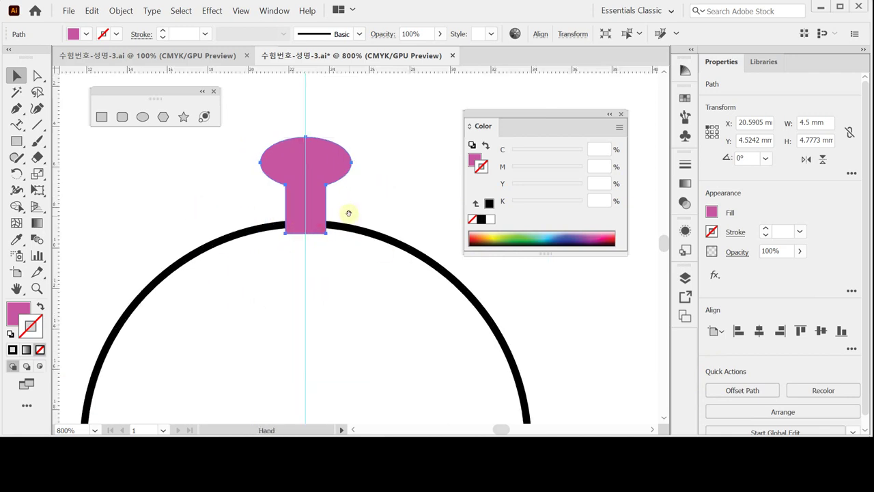
{"action": "key", "text": "ctrl+equal"}
{"action": "left_click", "coordinate": [36, 75]}
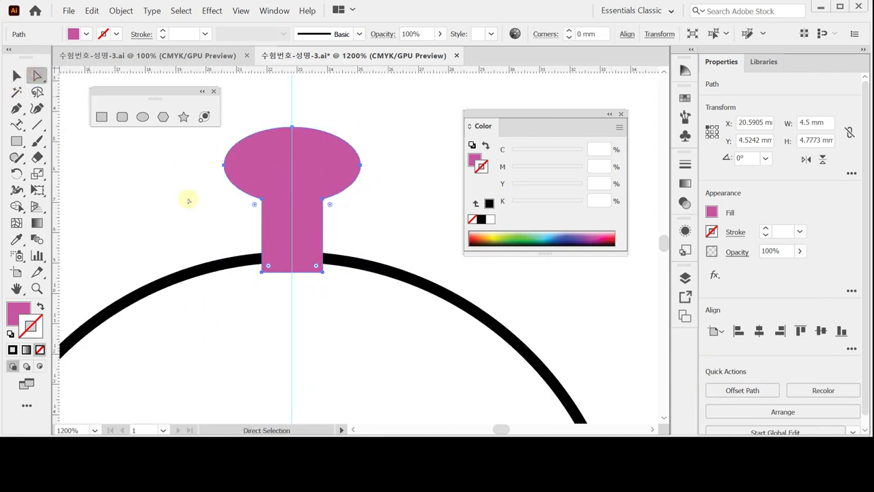
{"action": "left_click_drag", "start_coordinate": [214, 184], "coordinate": [357, 218]}
{"action": "left_click", "coordinate": [324, 202]}
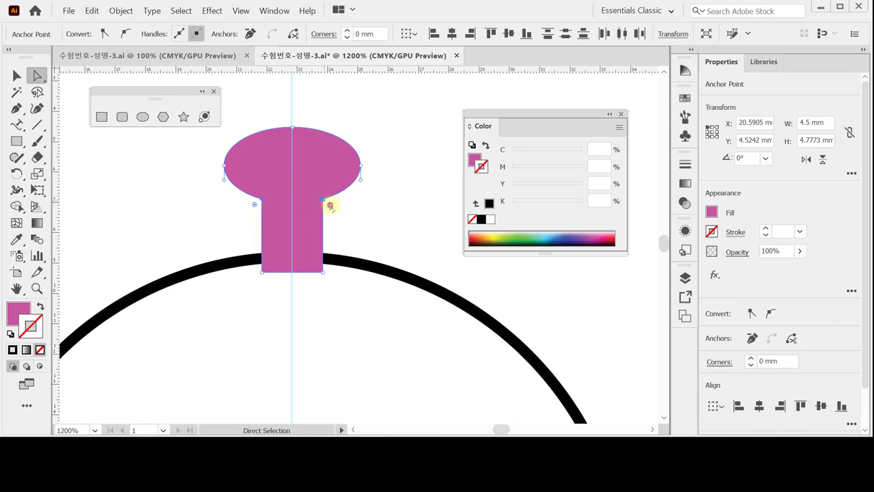
{"action": "left_click_drag", "start_coordinate": [330, 205], "coordinate": [353, 218]}
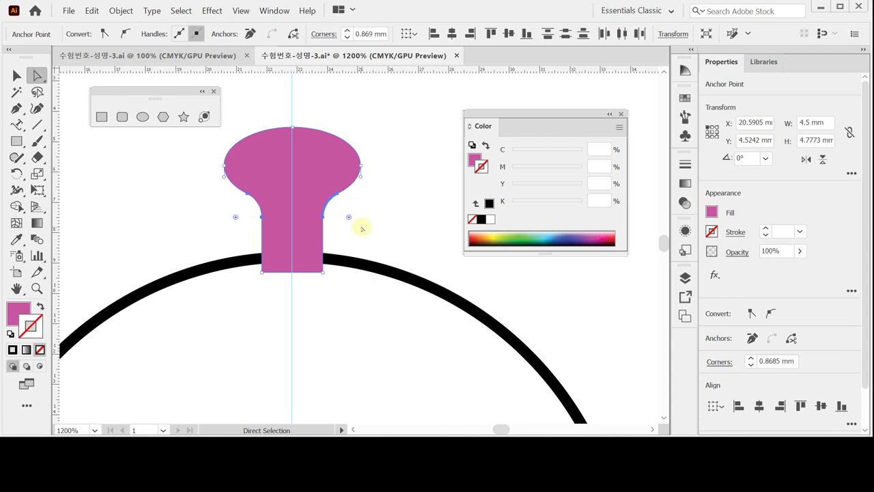
{"action": "left_click_drag", "start_coordinate": [370, 286], "coordinate": [362, 223]}
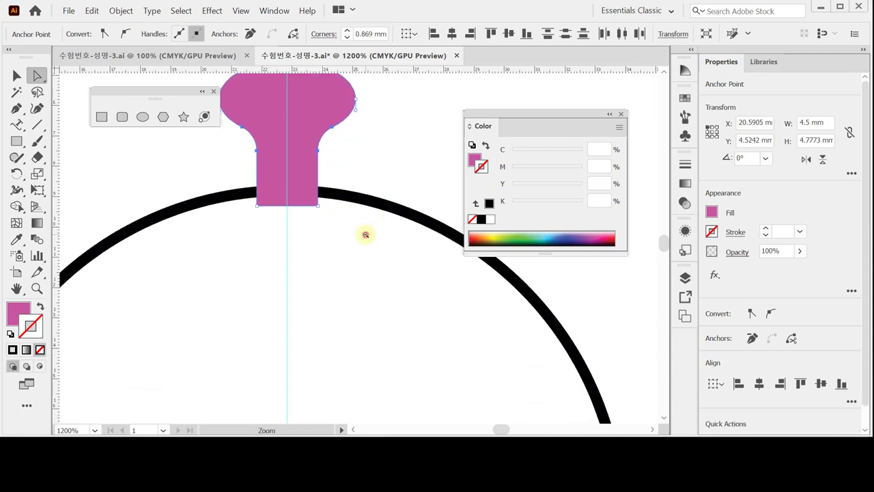
{"action": "left_click", "coordinate": [366, 234], "text": "alt"}
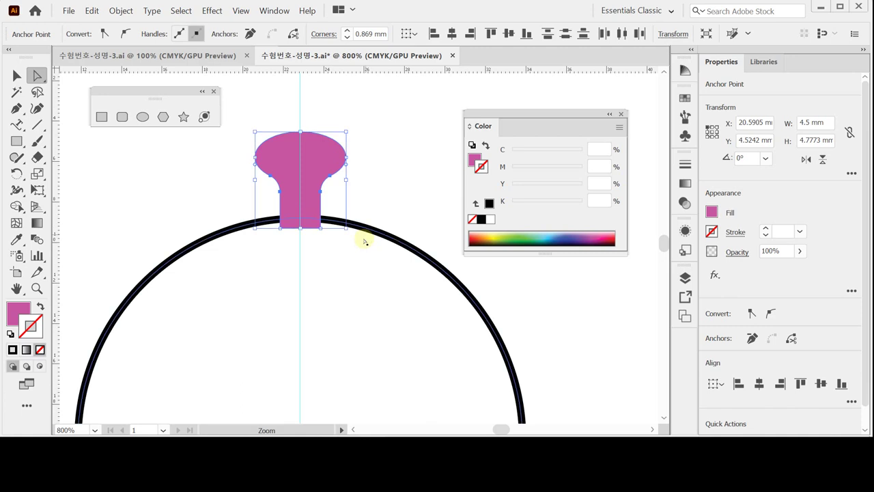
{"action": "key", "text": "ctrl+s"}
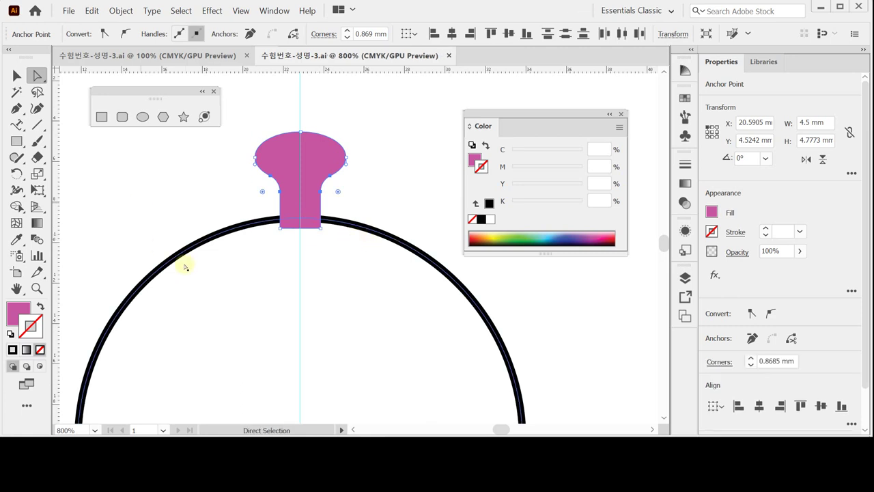
Send the spike shape to the back, behind the large circle
{"action": "right_click", "coordinate": [296, 201]}
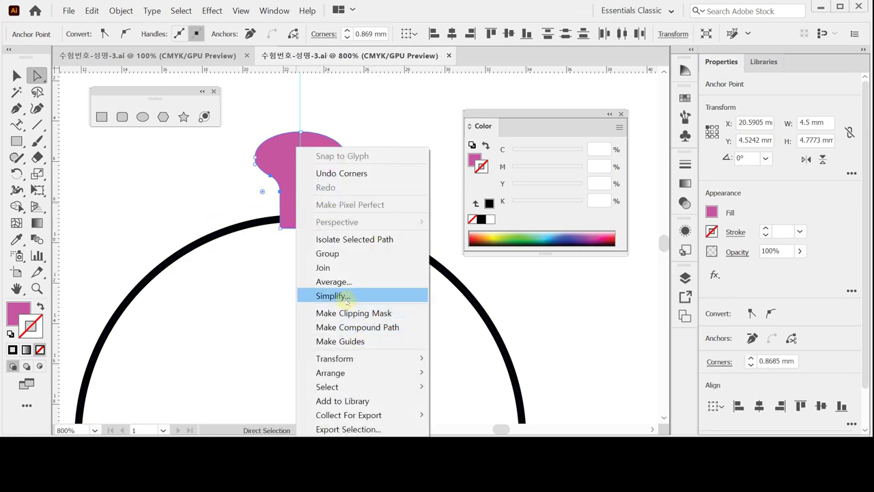
{"action": "mouse_move", "coordinate": [341, 373]}
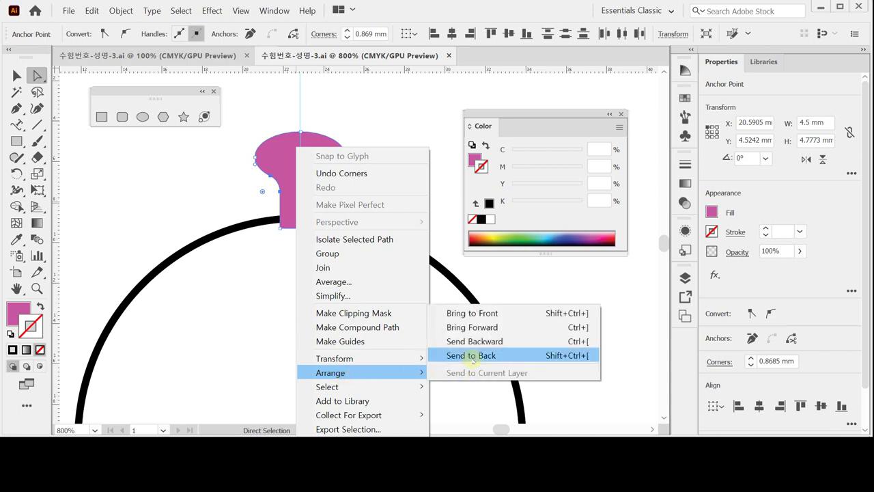
{"action": "left_click", "coordinate": [472, 356]}
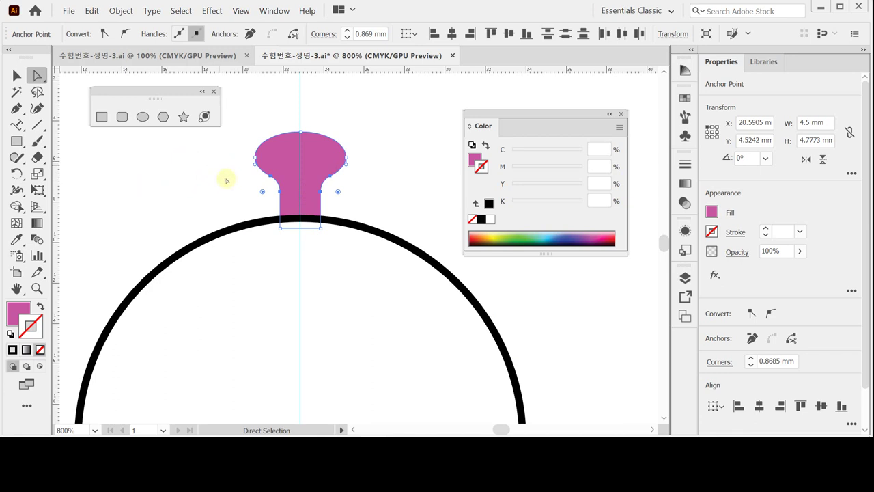
Reset the spike shape to the default white fill with a 1 pt black stroke and save the document
{"action": "key", "text": "ctrl"}
{"action": "left_click", "coordinate": [10, 334]}
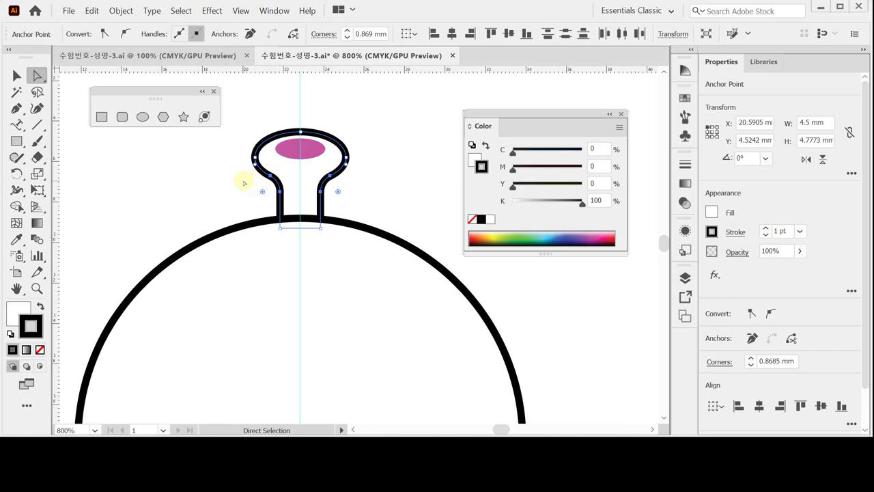
{"action": "left_click", "coordinate": [302, 225], "text": "ctrl+alt"}
{"action": "left_click", "coordinate": [276, 207], "text": "ctrl"}
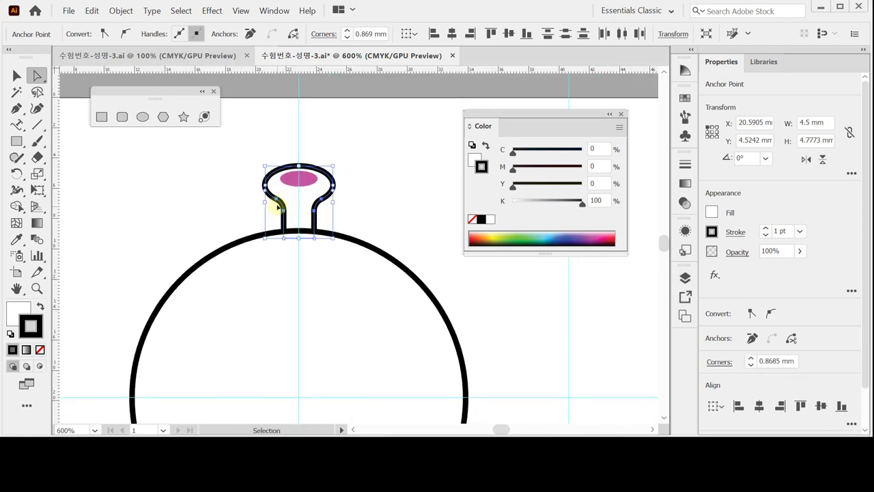
{"action": "key", "text": "ctrl+s"}
{"action": "key", "text": "v"}
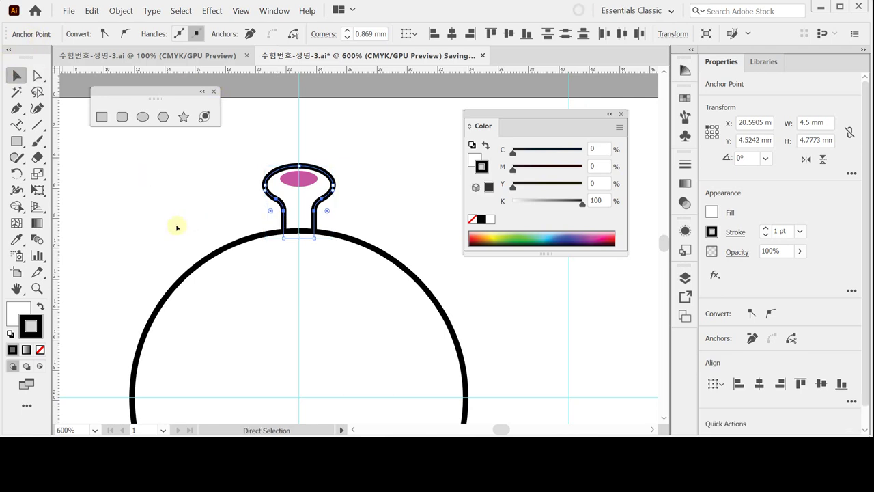
Select the spike together with its inner pink ellipse and activate the Rotate tool
{"action": "left_click", "coordinate": [241, 157]}
{"action": "key", "text": "ctrl+z"}
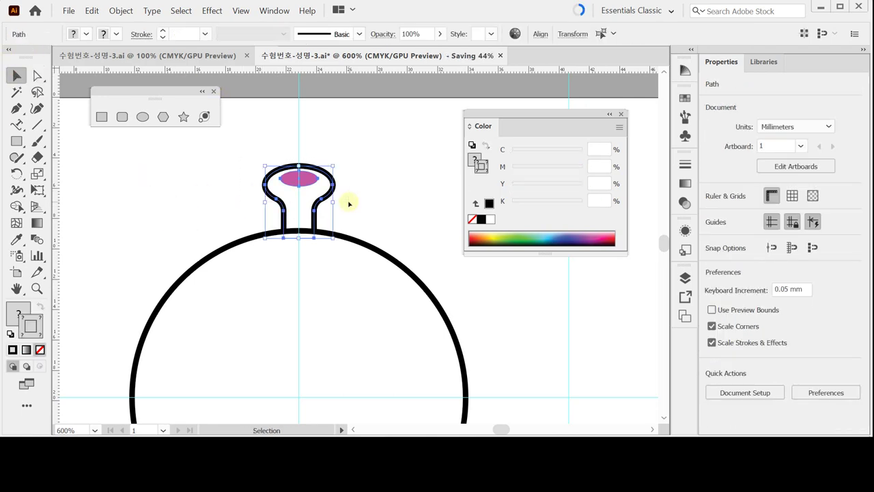
{"action": "scroll", "coordinate": [349, 205], "scroll_direction": "down", "scroll_amount": 2}
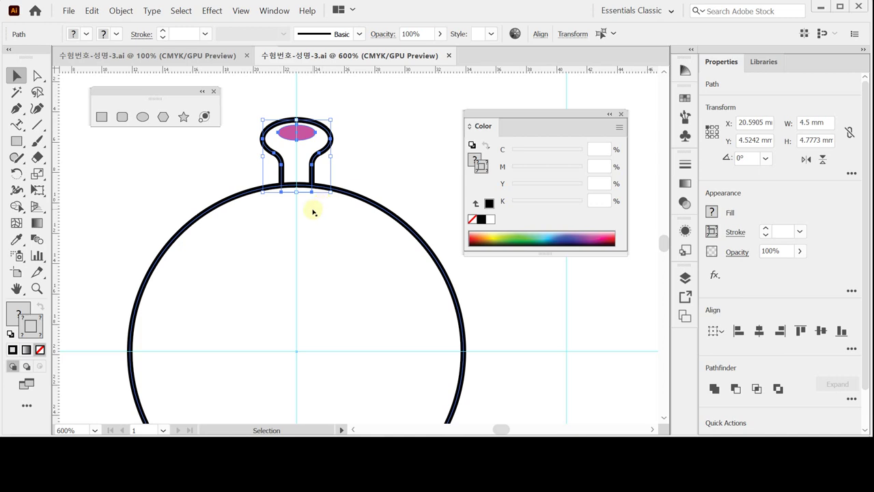
{"action": "key", "text": "ctrl+minus"}
{"action": "left_click_drag", "start_coordinate": [294, 212], "coordinate": [246, 177]}
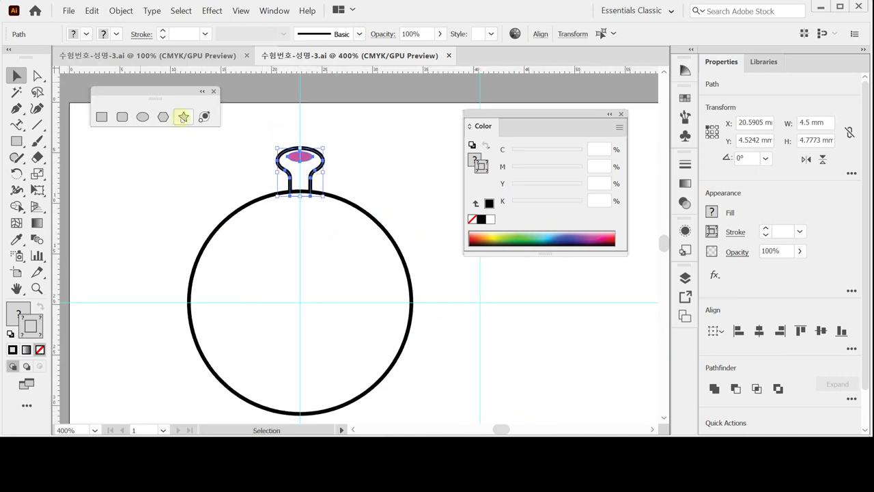
{"action": "left_click", "coordinate": [17, 173]}
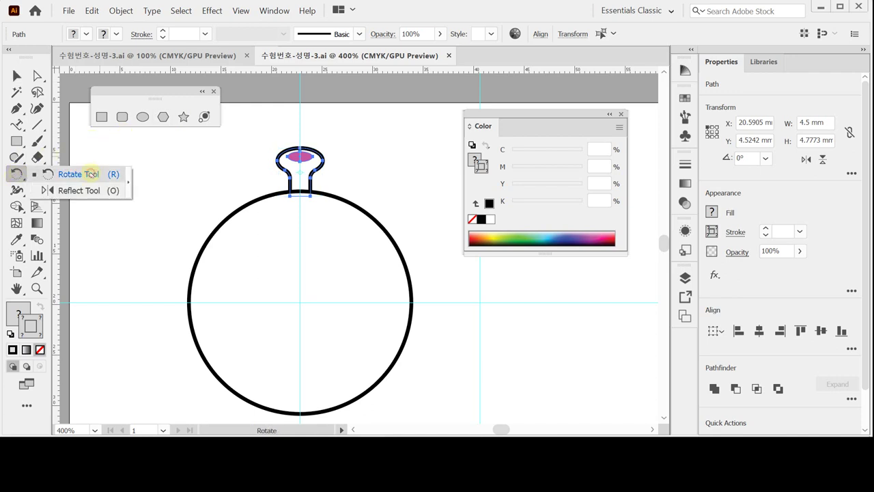
{"action": "left_click", "coordinate": [89, 174]}
{"action": "double_click", "coordinate": [16, 173]}
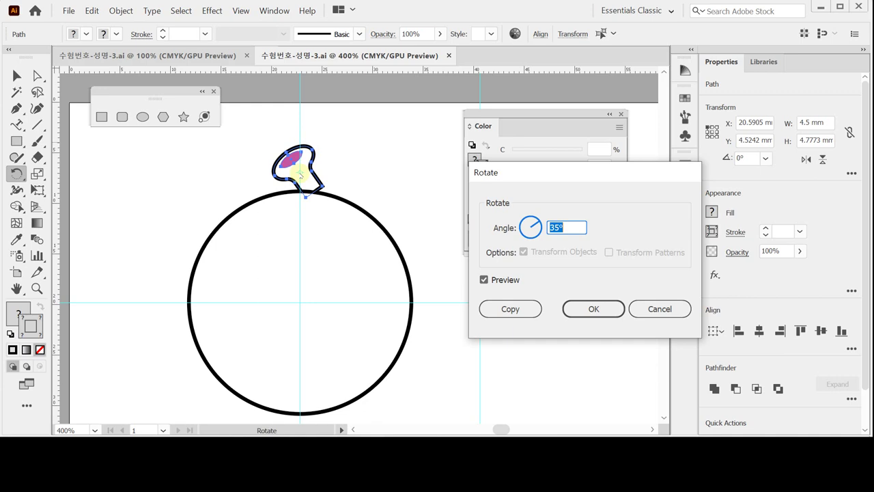
{"action": "key", "text": "Escape"}
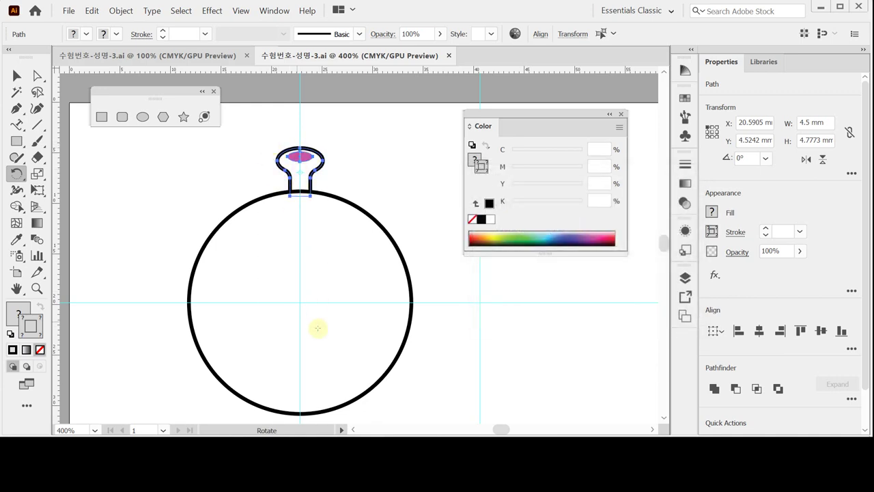
Rotate a copy of the spike and its ellipse by 32.7° around the large circle's centre at the guide intersection
{"action": "left_click", "coordinate": [299, 303]}
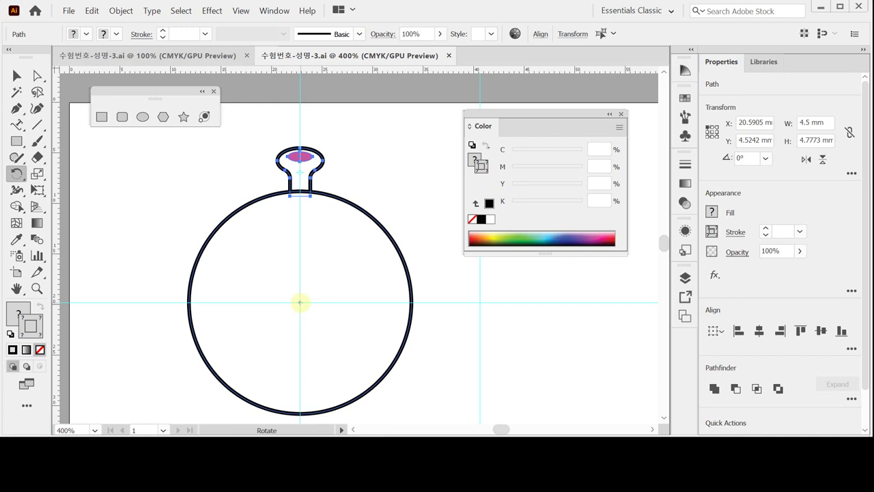
{"action": "left_click", "coordinate": [300, 303], "text": "alt"}
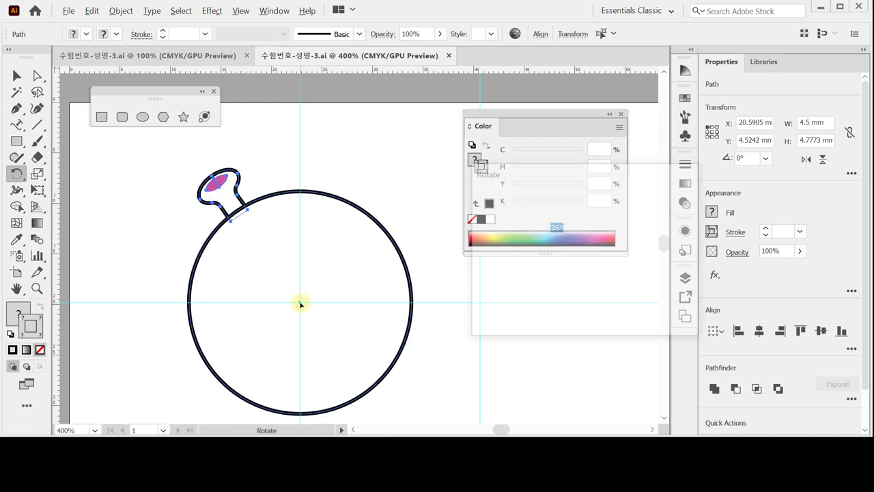
{"action": "left_click_drag", "start_coordinate": [497, 171], "coordinate": [439, 168]}
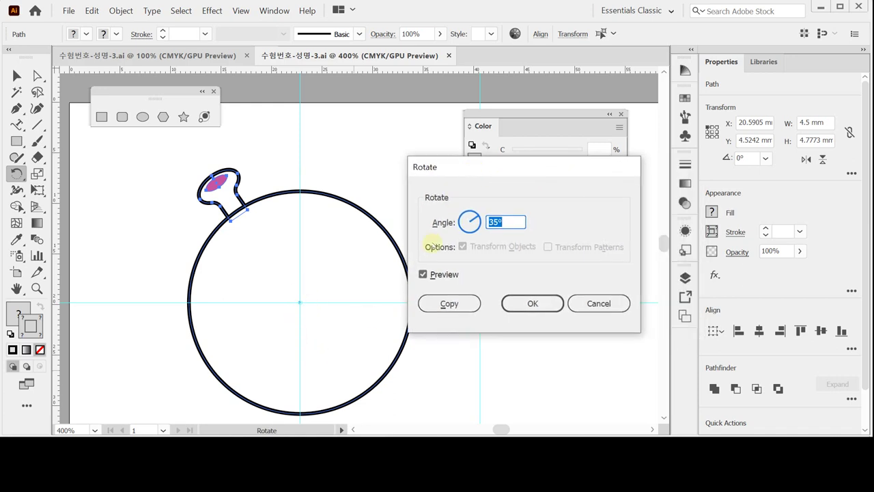
{"action": "type", "text": "32.7"}
{"action": "left_click", "coordinate": [455, 305]}
{"action": "left_click", "coordinate": [459, 306]}
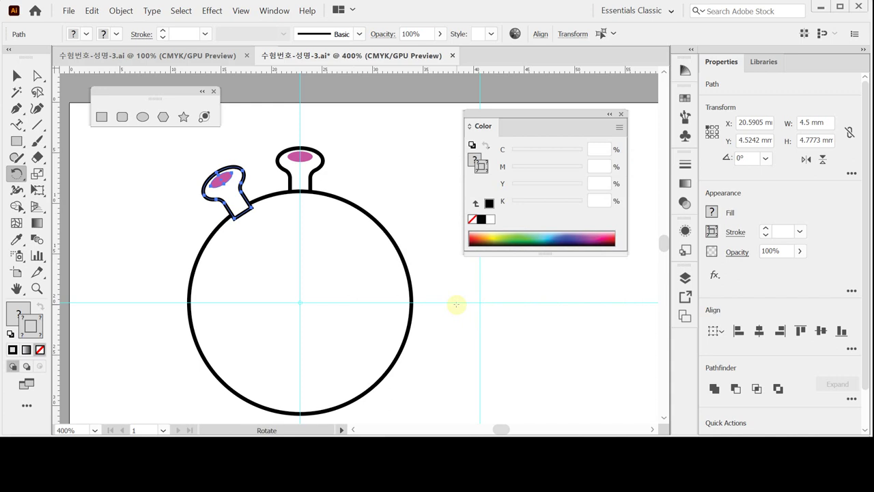
Repeat the rotated copy nine more times to ring the whole circle with spikes, and clear the selection
{"action": "key", "text": "ctrl+d"}
{"action": "key", "text": "ctrl+d"}
{"action": "key", "text": "ctrl+d"}
{"action": "key", "text": "ctrl+d"}
{"action": "key", "text": "ctrl+d"}
{"action": "key", "text": "ctrl+d"}
{"action": "key", "text": "ctrl+d"}
{"action": "key", "text": "ctrl+d"}
{"action": "key", "text": "ctrl+d"}
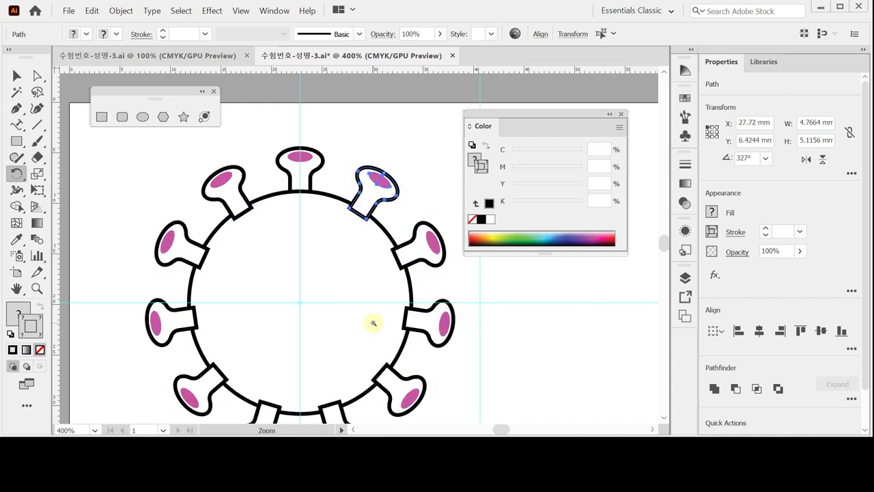
{"action": "key", "text": "ctrl+minus"}
{"action": "left_click_drag", "start_coordinate": [316, 250], "coordinate": [315, 263]}
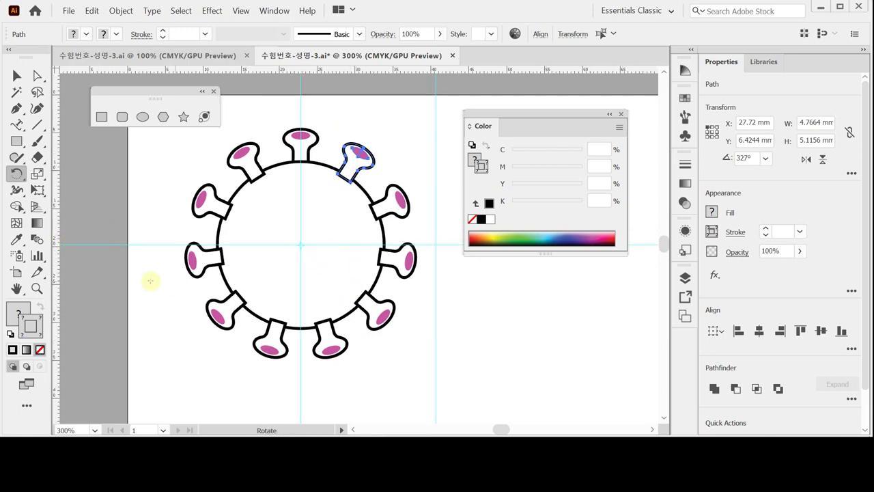
{"action": "left_click", "coordinate": [16, 75]}
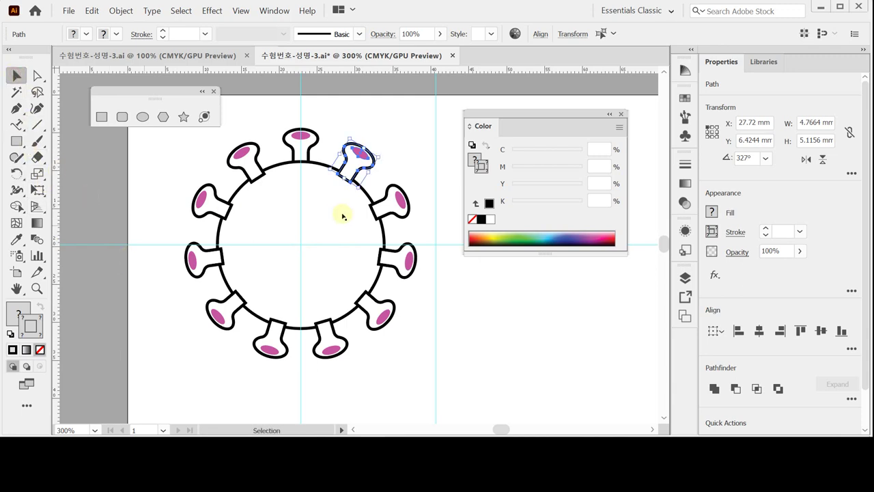
{"action": "left_click", "coordinate": [327, 140]}
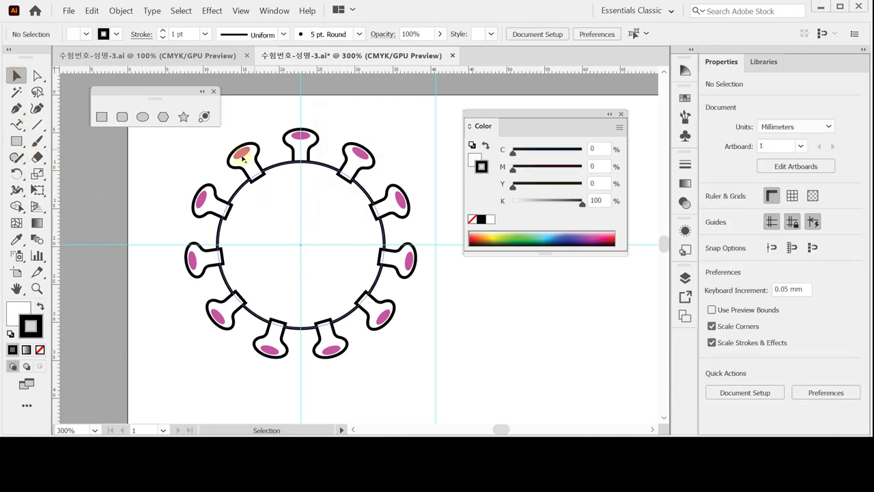
{"action": "left_click", "coordinate": [303, 135]}
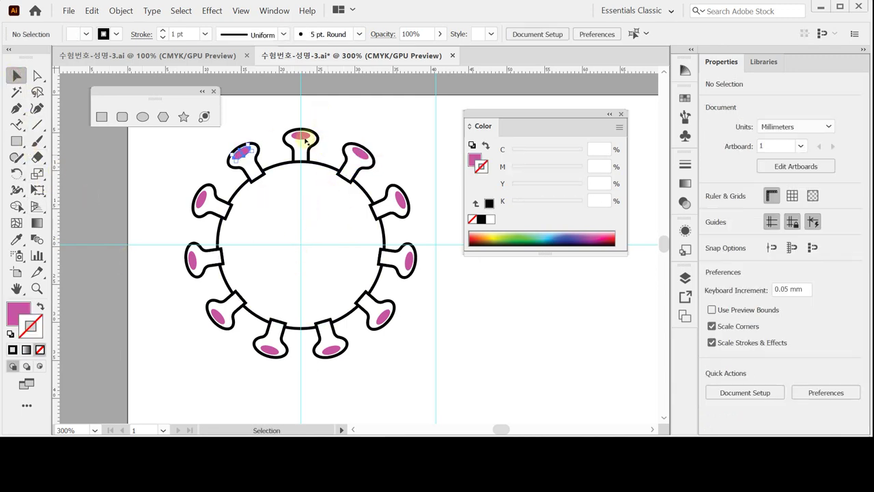
{"action": "left_click", "coordinate": [362, 152]}
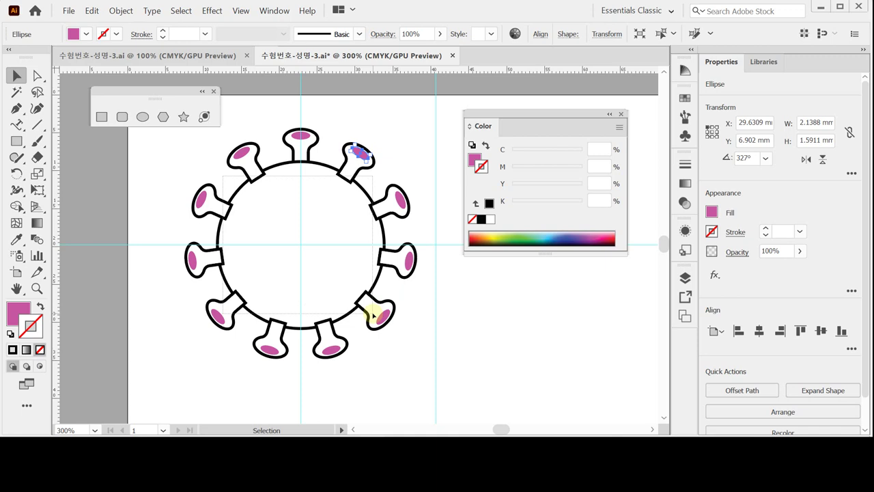
{"action": "left_click", "coordinate": [372, 314]}
{"action": "left_click", "coordinate": [385, 345]}
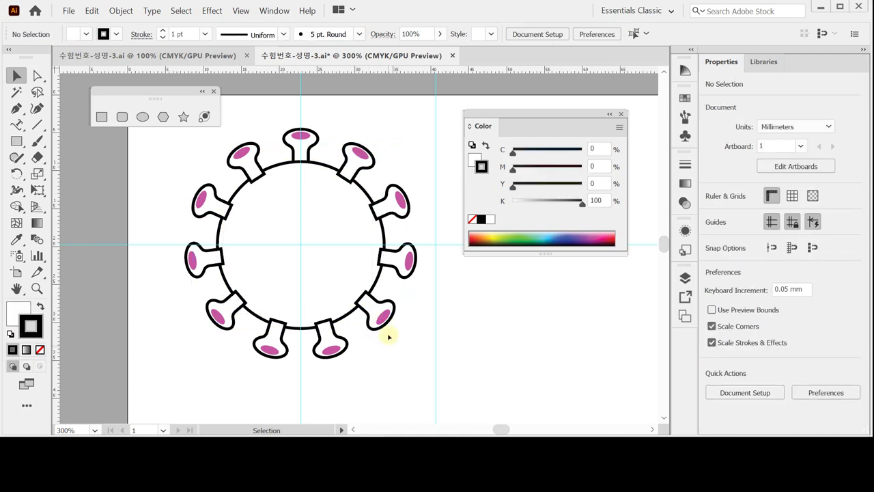
{"action": "left_click", "coordinate": [263, 215]}
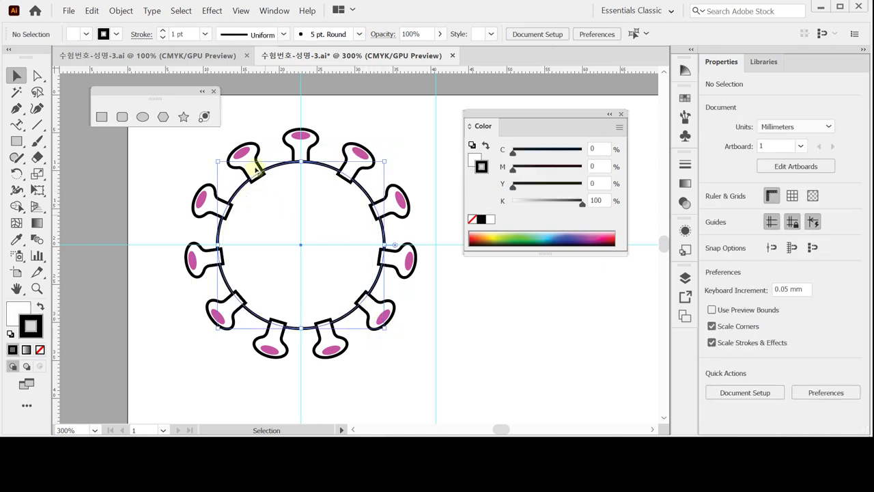
{"action": "left_click", "coordinate": [260, 131]}
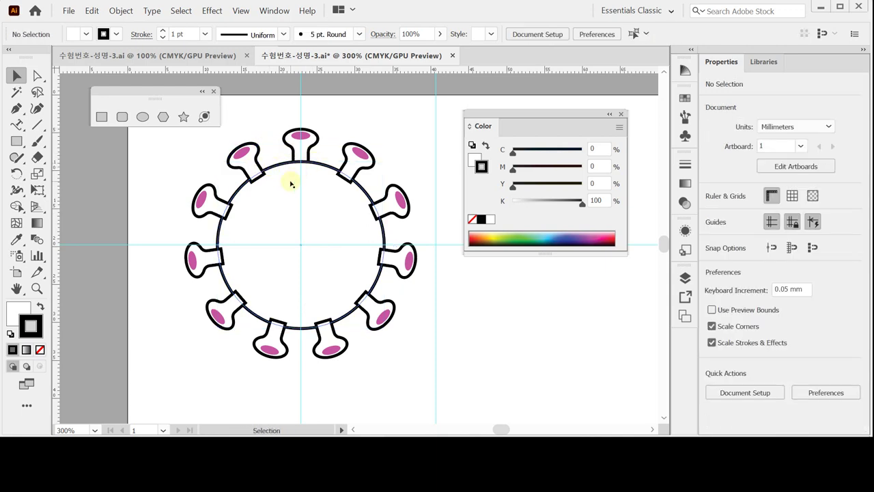
{"action": "left_click", "coordinate": [308, 136]}
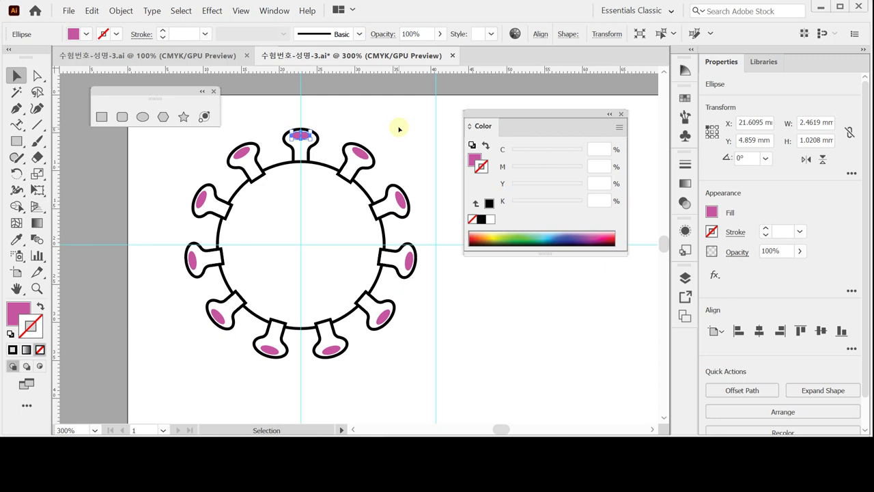
{"action": "left_click", "coordinate": [365, 125]}
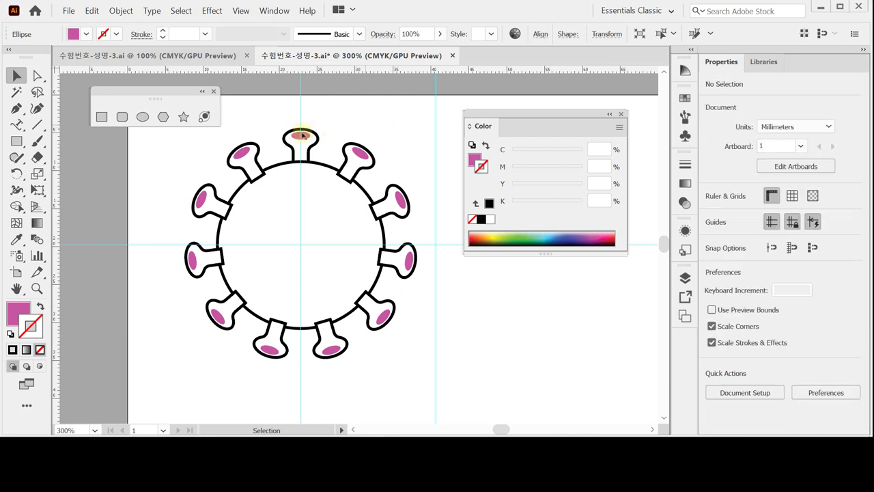
Select the circle and all spike outlines by inverting a same-fill-color selection of the pink ellipses
{"action": "left_click", "coordinate": [294, 132]}
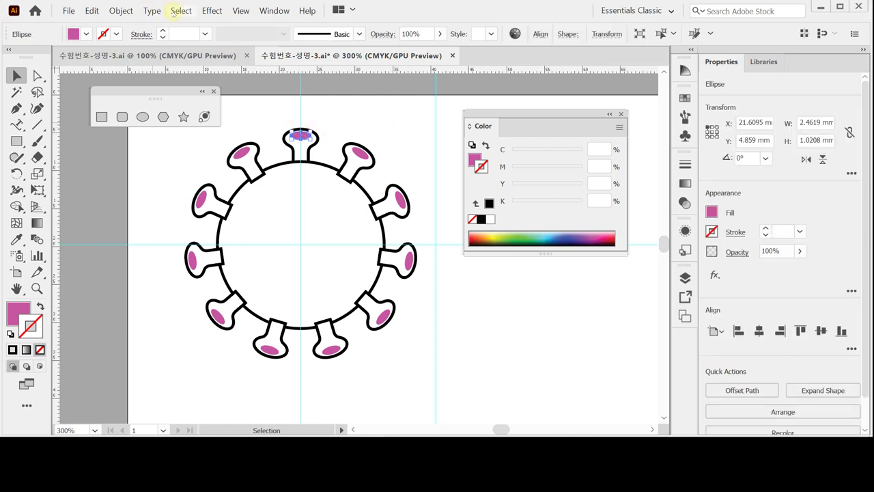
{"action": "left_click", "coordinate": [178, 11]}
{"action": "mouse_move", "coordinate": [220, 136]}
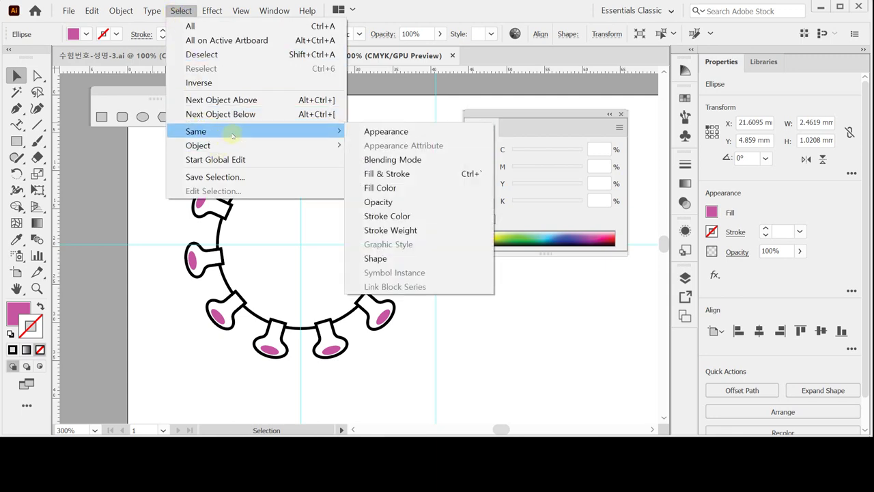
{"action": "left_click", "coordinate": [395, 188]}
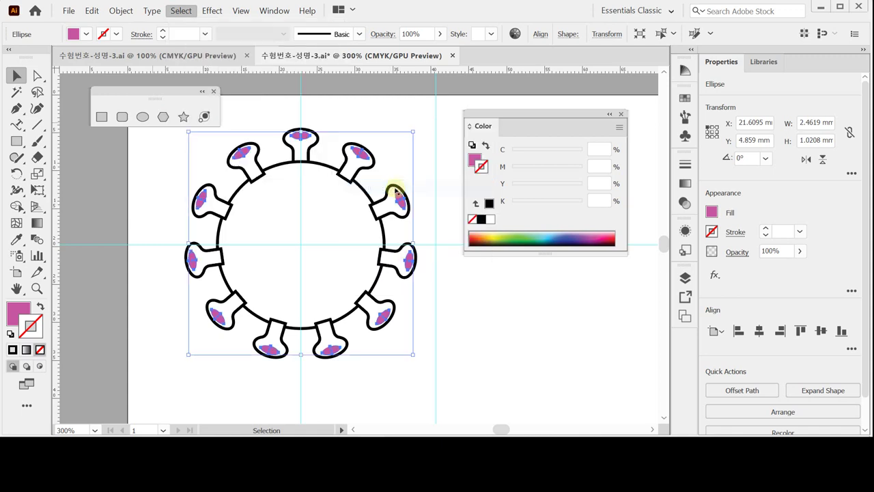
{"action": "left_click", "coordinate": [181, 11]}
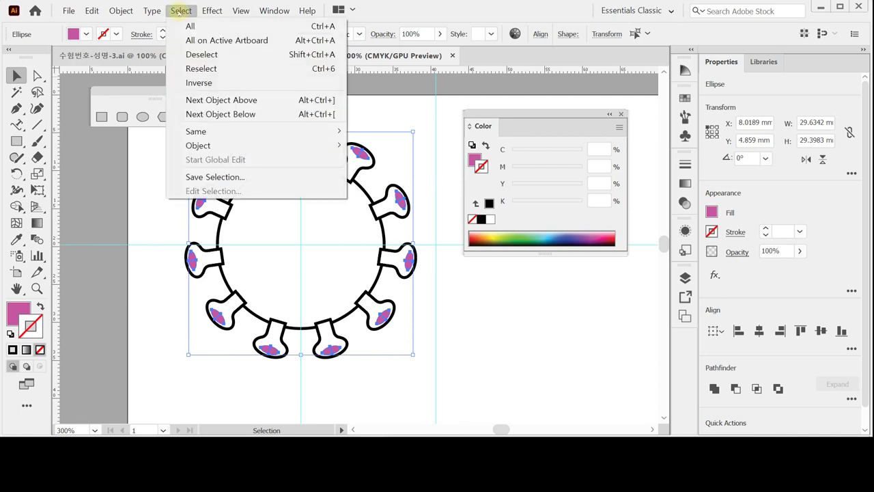
{"action": "left_click", "coordinate": [194, 83]}
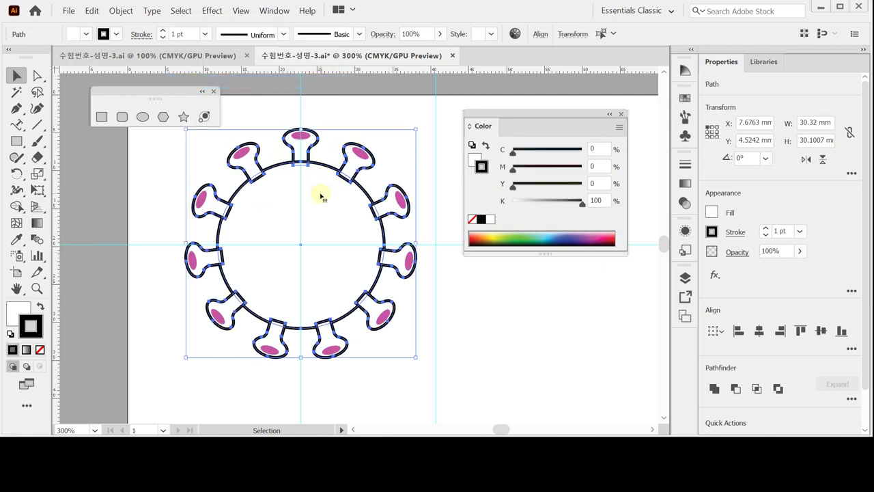
Unite the circle and all spikes into one shape and send it behind the pink ellipses
{"action": "left_click", "coordinate": [713, 388]}
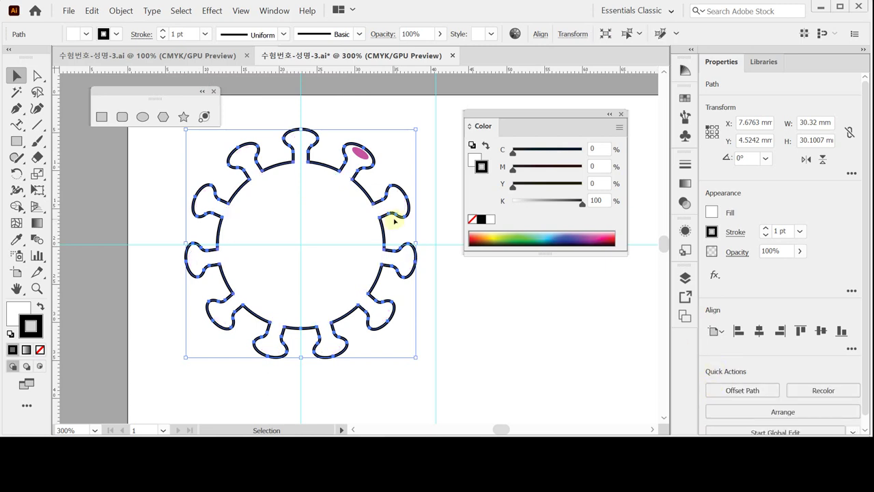
{"action": "right_click", "coordinate": [352, 211]}
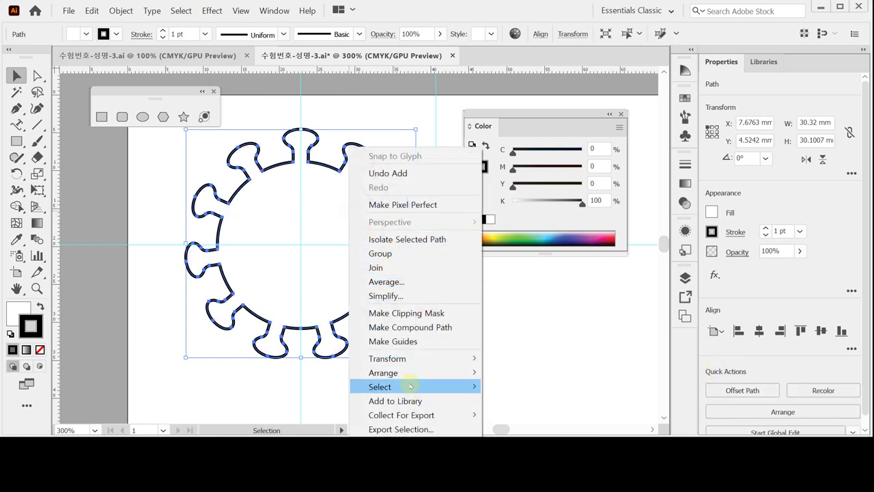
{"action": "mouse_move", "coordinate": [403, 372]}
{"action": "left_click", "coordinate": [509, 356]}
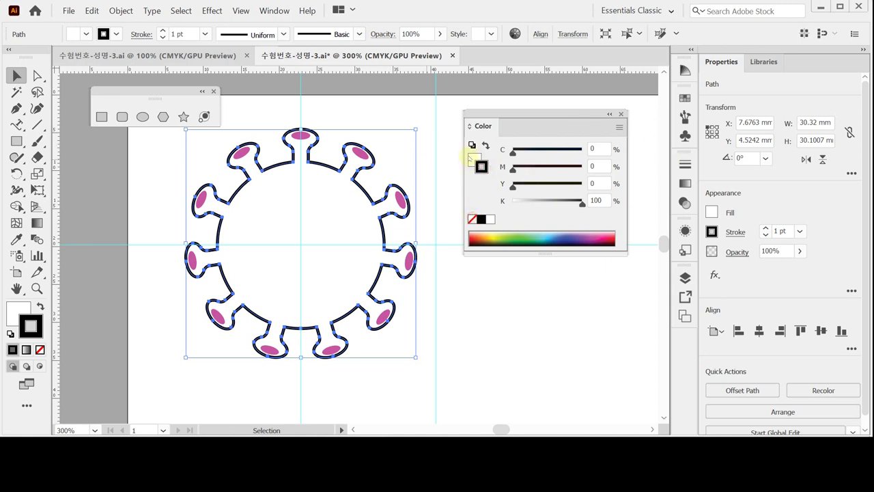
Remove the united virus shape's stroke and set its fill to C 20, M 10
{"action": "left_click", "coordinate": [472, 219]}
{"action": "left_click", "coordinate": [598, 149]}
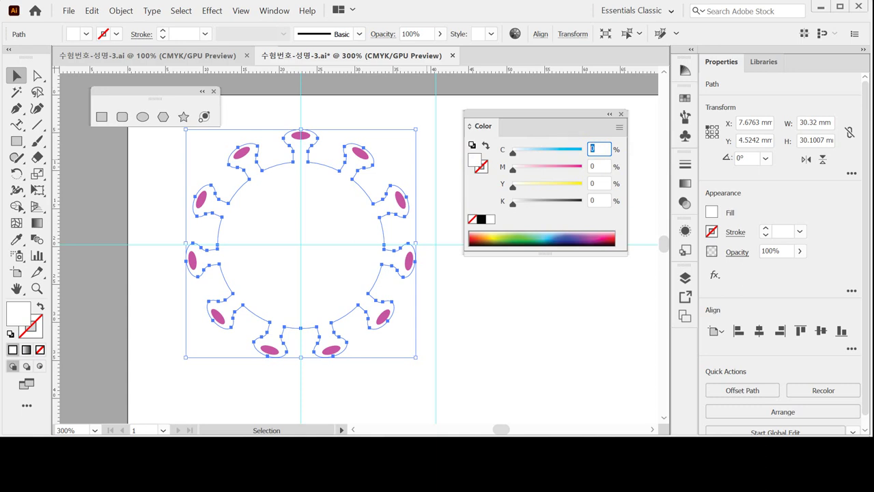
{"action": "type", "text": "20"}
{"action": "key", "text": "Tab"}
{"action": "type", "text": "10"}
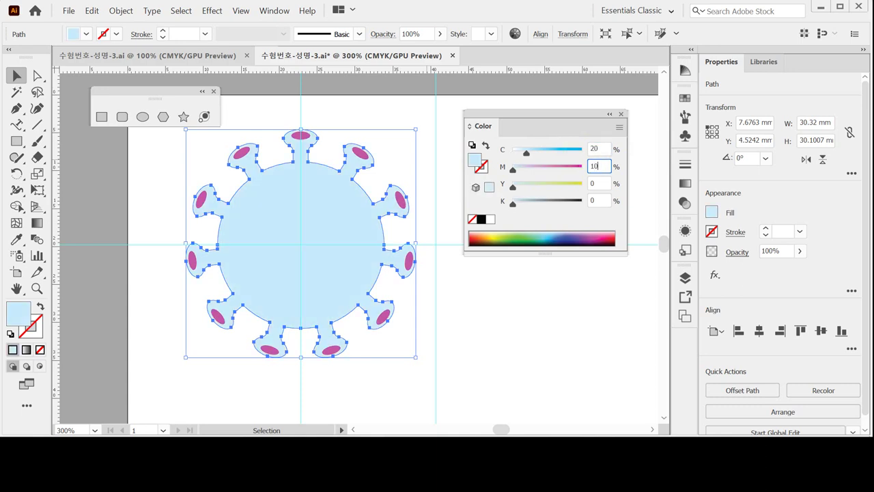
{"action": "key", "text": "Tab"}
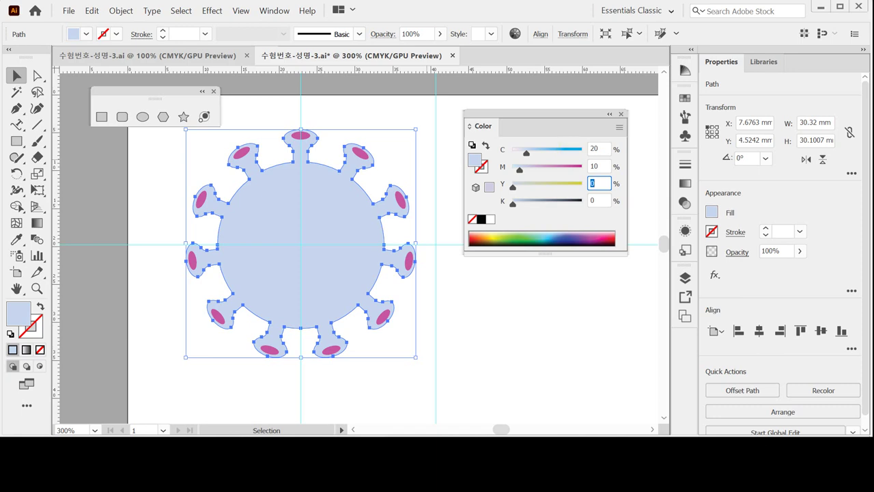
Set the virus shape's fill yellow to 10 and clear the selection
{"action": "key", "text": "Tab"}
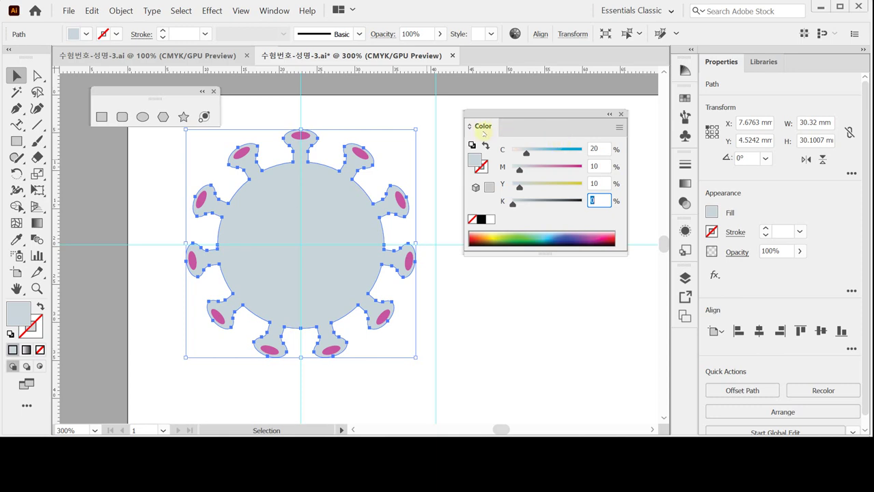
{"action": "key", "text": "a"}
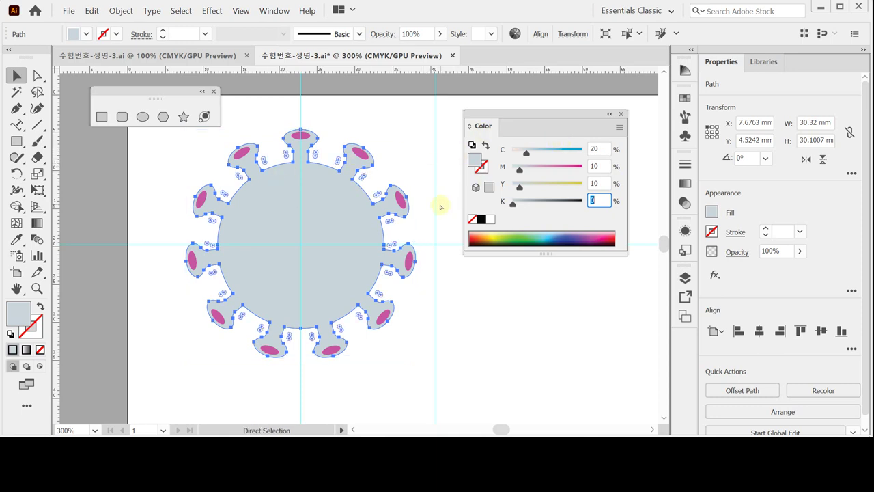
{"action": "left_click", "coordinate": [425, 189]}
{"action": "key", "text": "v"}
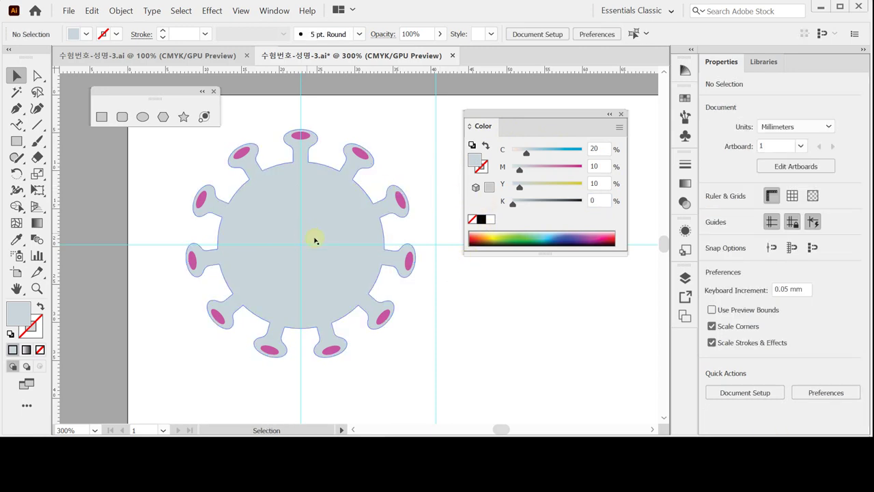
{"action": "left_click_drag", "start_coordinate": [491, 116], "coordinate": [521, 117]}
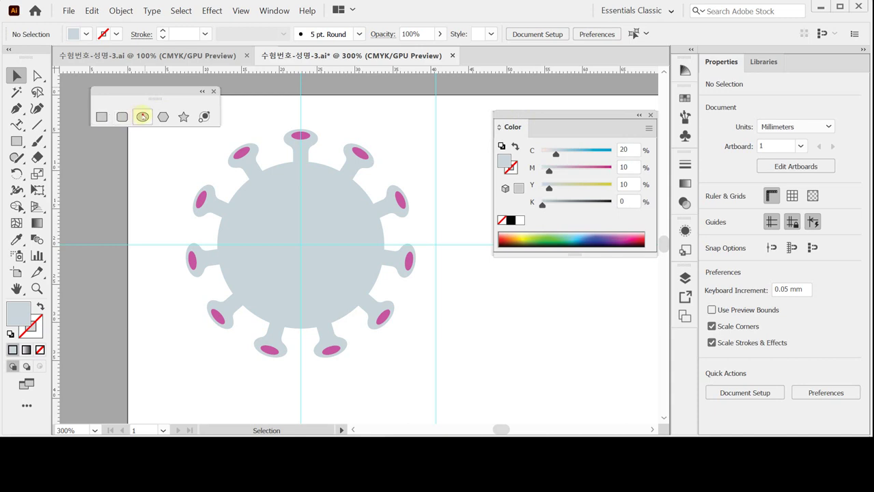
Create a 4.6 × 2.8 mm ellipse in the empty area to the right of the virus
{"action": "left_click", "coordinate": [142, 117]}
{"action": "scroll", "coordinate": [383, 253], "scroll_direction": "right", "scroll_amount": 3}
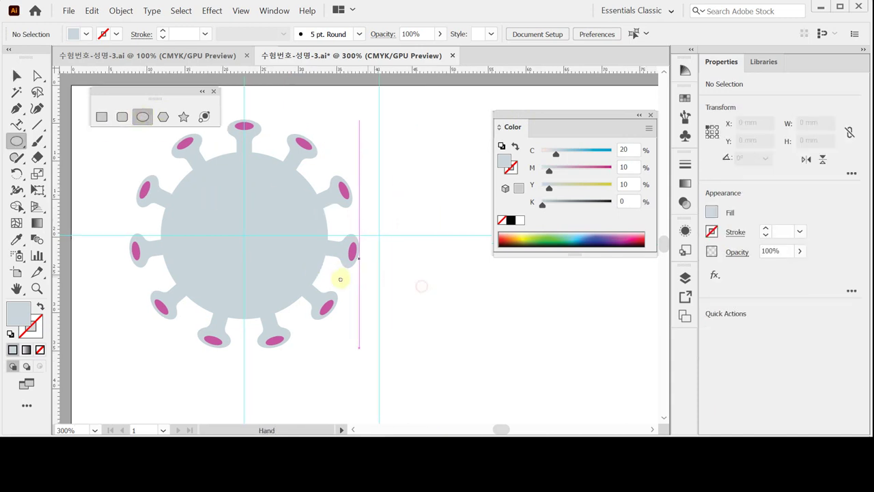
{"action": "left_click", "coordinate": [367, 203]}
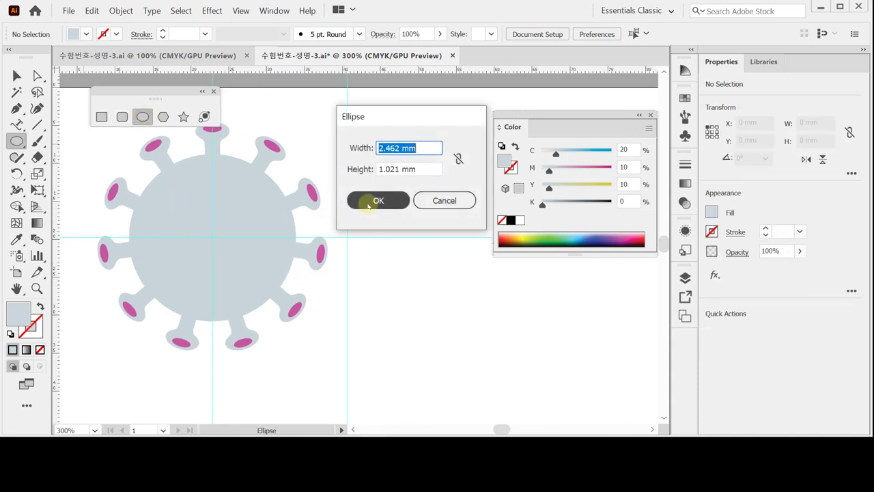
{"action": "type", "text": "4.6"}
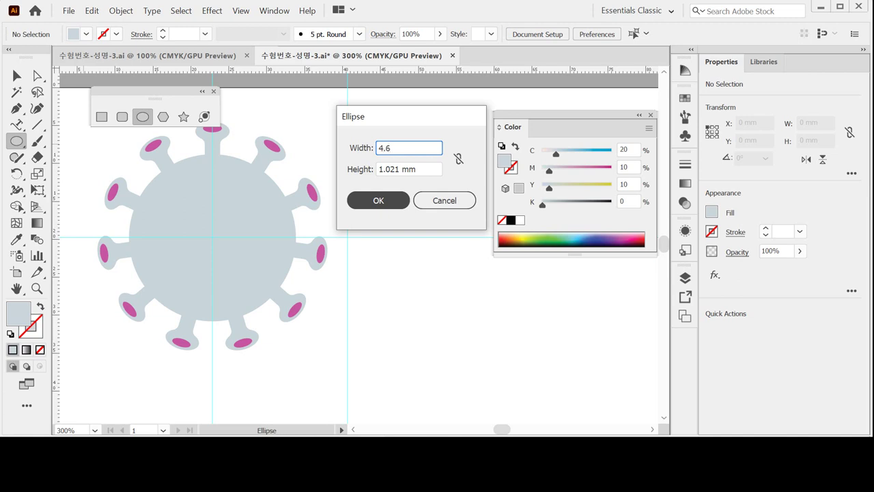
{"action": "key", "text": "Tab"}
{"action": "type", "text": "2"}
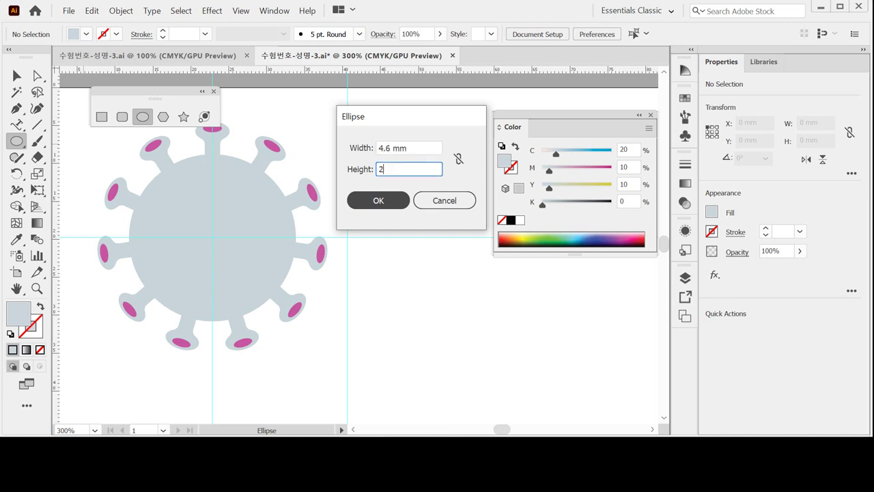
{"action": "type", "text": ".8"}
{"action": "left_click", "coordinate": [374, 201]}
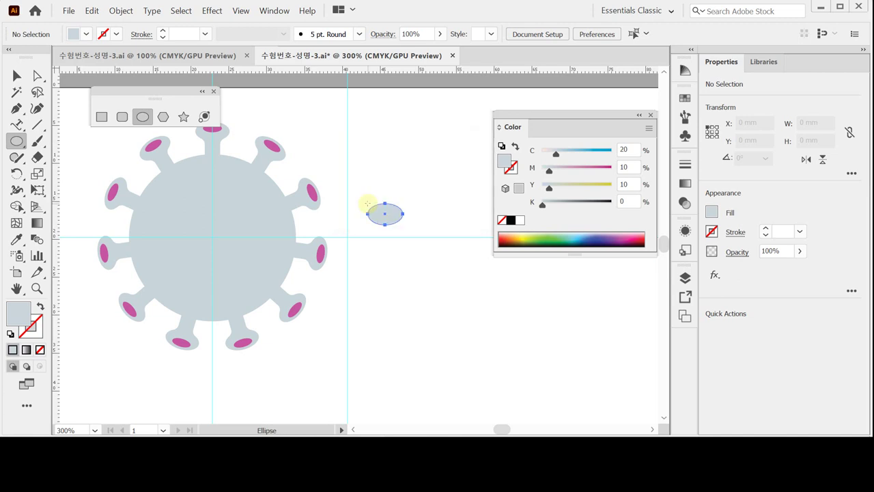
Sample the spike ellipses' pink fill onto the new ellipse and set its magenta to 50
{"action": "left_click", "coordinate": [386, 213]}
{"action": "left_click", "coordinate": [349, 231]}
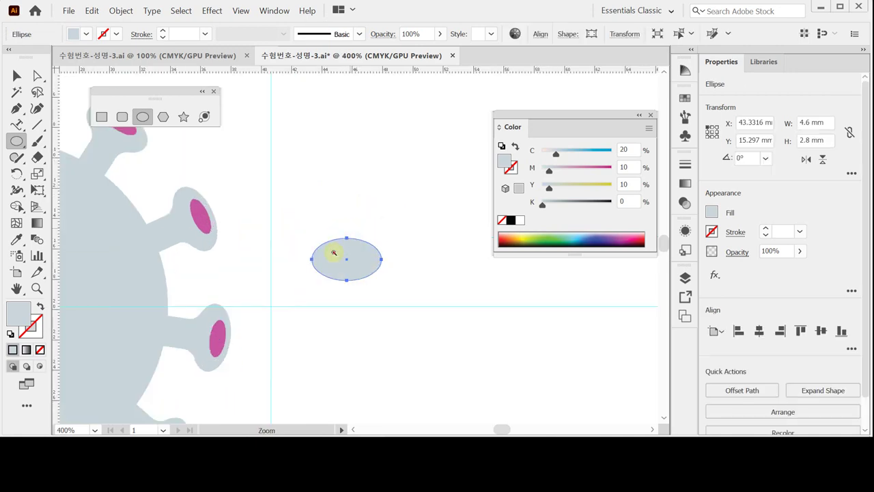
{"action": "left_click", "coordinate": [336, 252]}
{"action": "left_click_drag", "start_coordinate": [316, 257], "coordinate": [355, 252]}
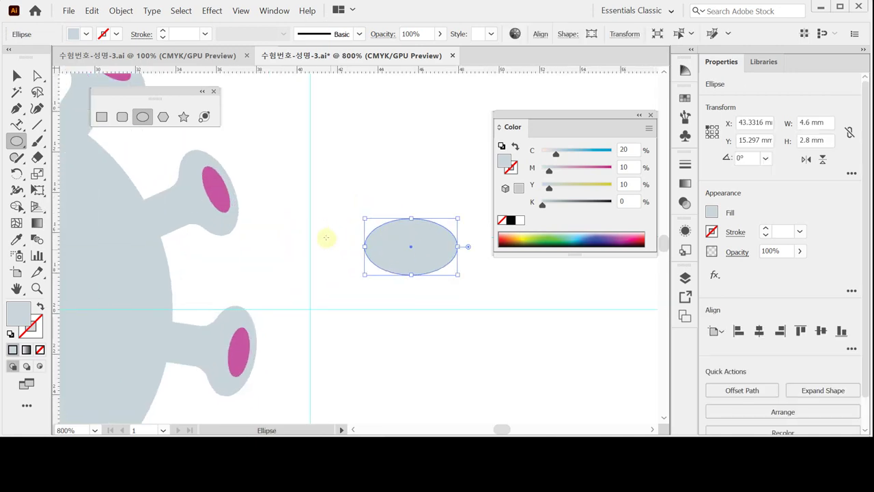
{"action": "key", "text": "i"}
{"action": "left_click", "coordinate": [221, 186]}
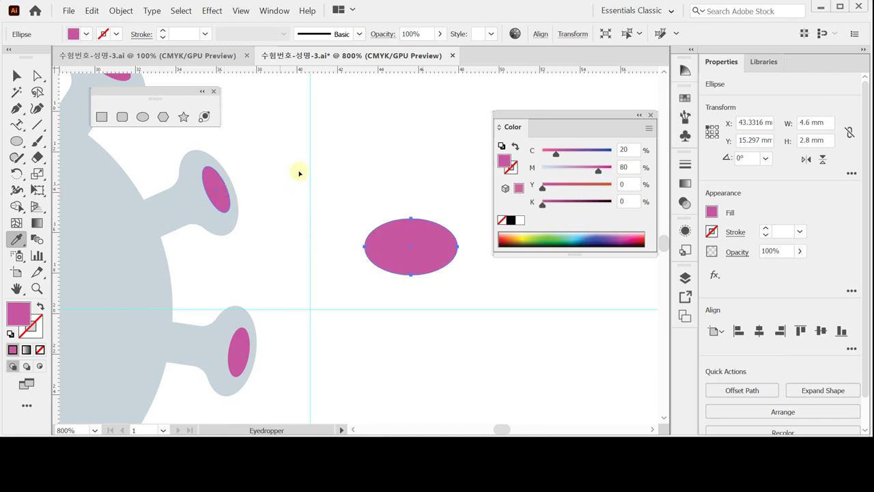
{"action": "left_click", "coordinate": [353, 159], "text": "ctrl"}
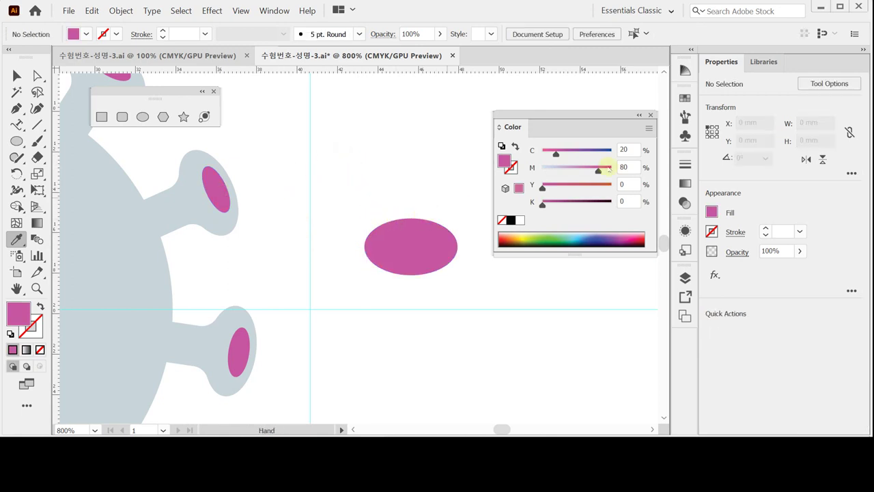
{"action": "left_click", "coordinate": [401, 236], "text": "ctrl"}
{"action": "left_click", "coordinate": [627, 167]}
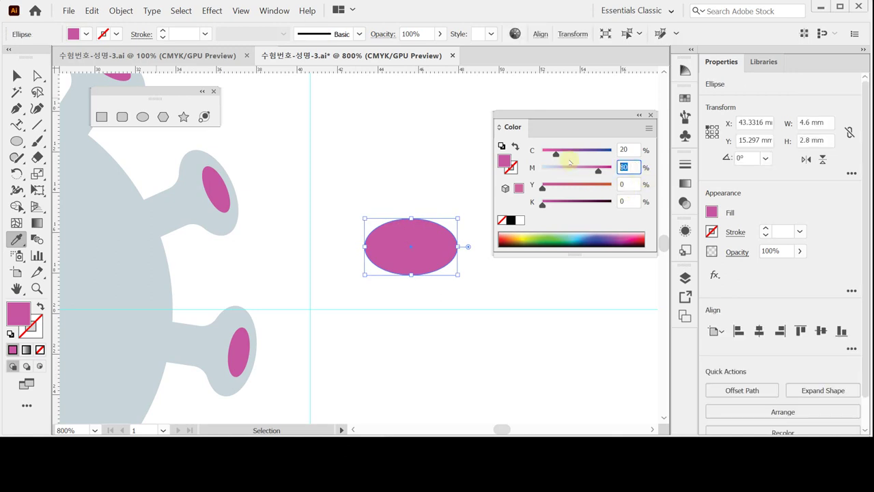
{"action": "type", "text": "50"}
{"action": "key", "text": "Return"}
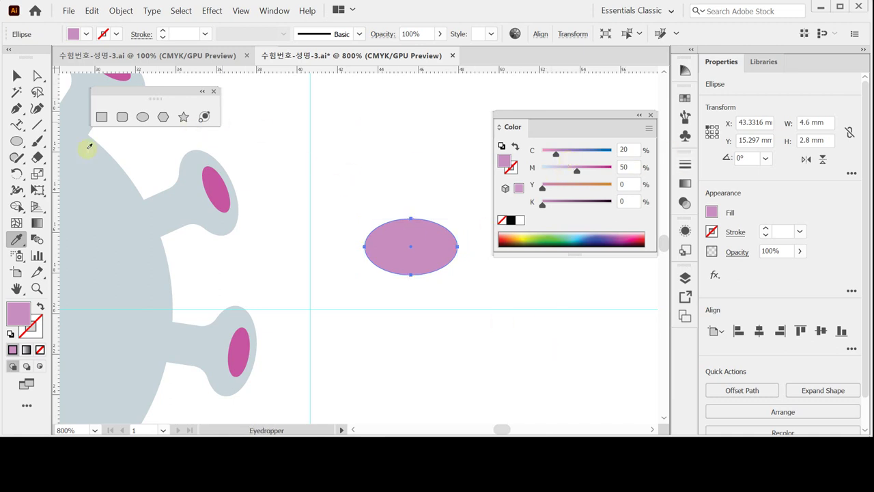
Flatten the ellipse's upper edge by moving its top anchor point down 0.5 mm, and select the whole shape
{"action": "left_click", "coordinate": [37, 75]}
{"action": "left_click_drag", "start_coordinate": [397, 197], "coordinate": [429, 228]}
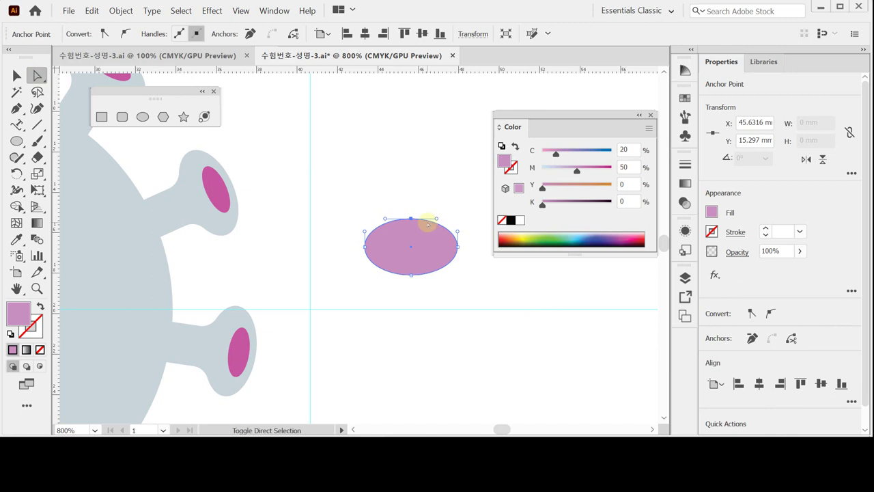
{"action": "key", "text": "Down"}
{"action": "key", "text": "Down"}
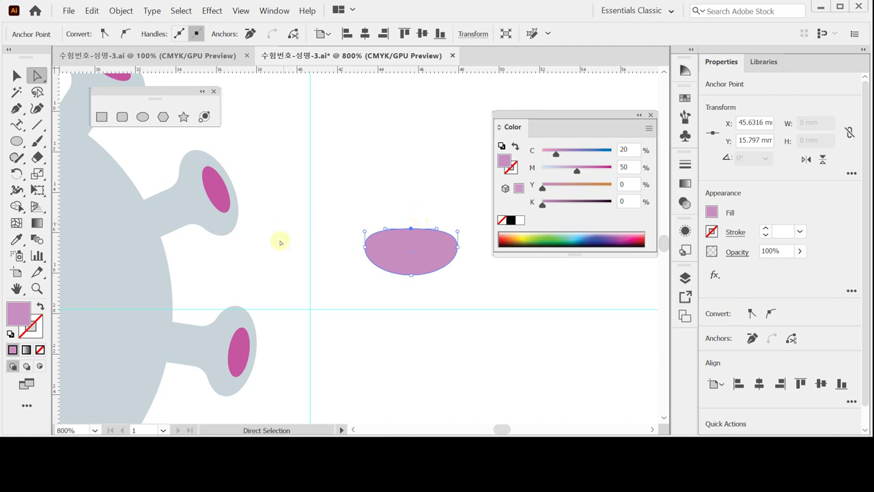
{"action": "left_click", "coordinate": [398, 255], "text": "ctrl"}
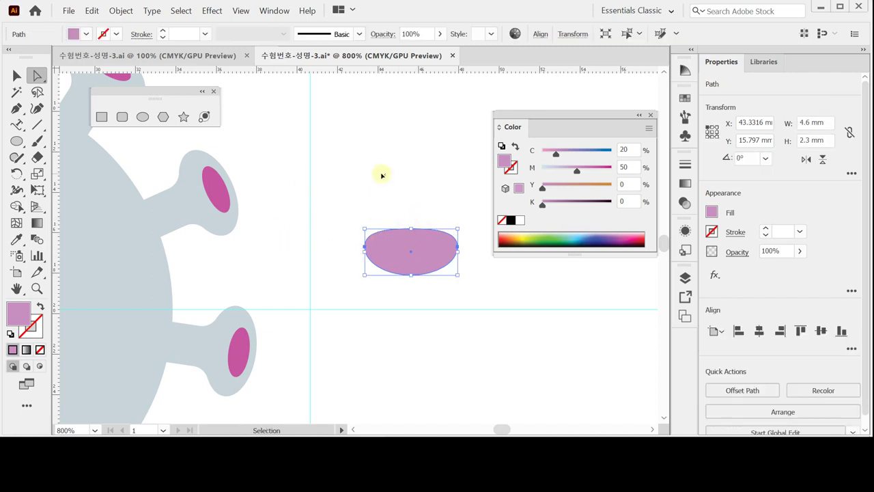
Draw a smaller ellipse about 2.6 × 0.9 mm inside the flattened shape's upper part and set its fill magenta to 80
{"action": "left_click", "coordinate": [142, 116]}
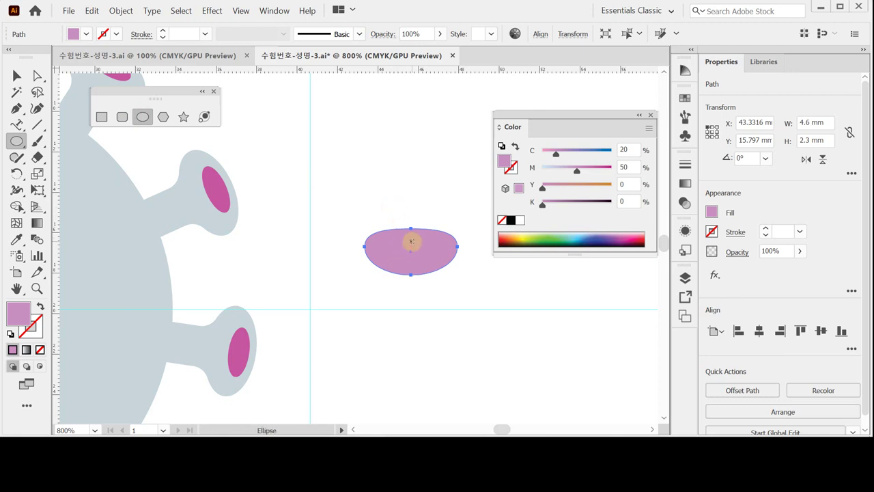
{"action": "mouse_move", "coordinate": [411, 241]}
{"action": "left_mouse_down"}
{"action": "mouse_move", "coordinate": [438, 250]}
{"action": "mouse_move", "coordinate": [412, 250]}
{"action": "left_mouse_up"}
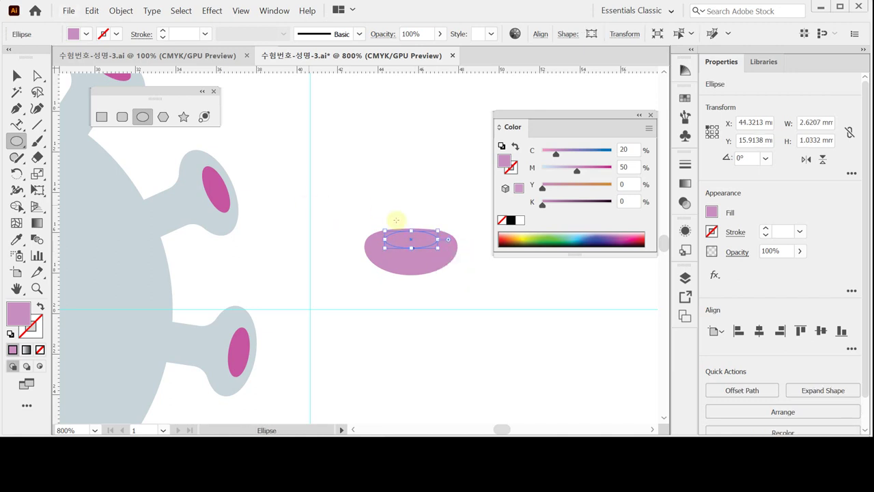
{"action": "left_click", "coordinate": [636, 168]}
{"action": "type", "text": "80"}
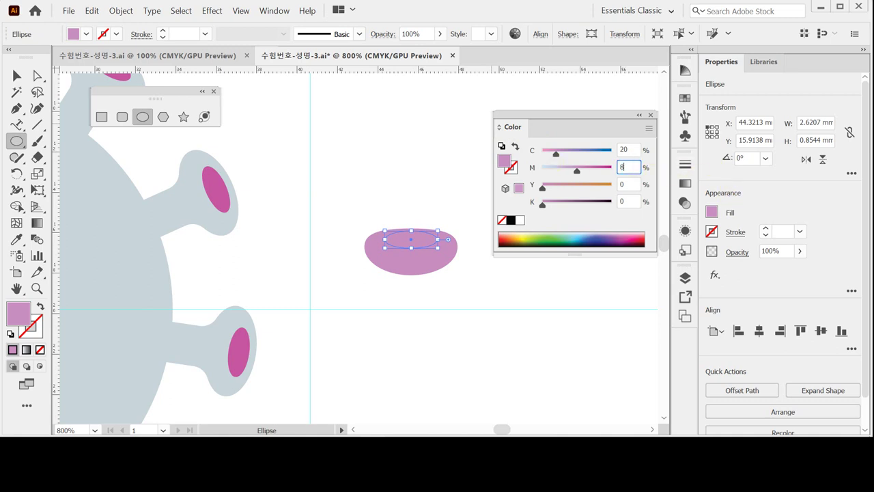
{"action": "key", "text": "Return"}
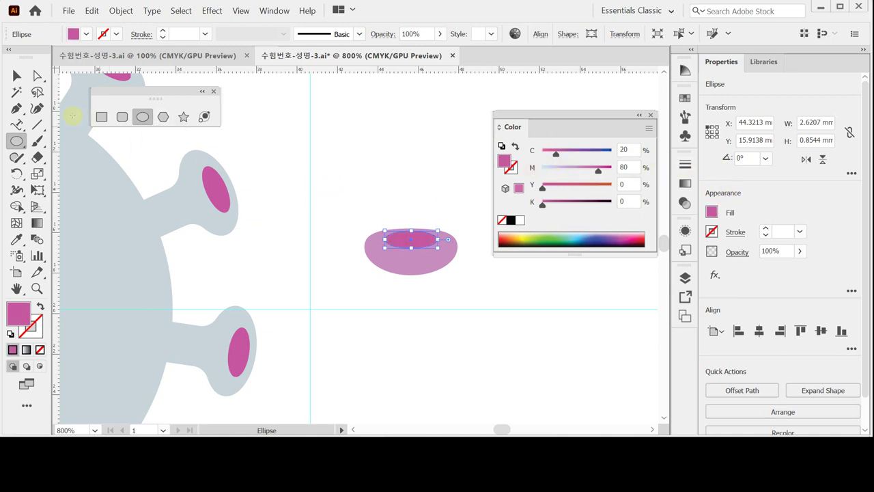
Align the small ellipse and the flattened shape on their horizontal centres and rotate both by 30°
{"action": "key", "text": "v"}
{"action": "left_click_drag", "start_coordinate": [384, 179], "coordinate": [453, 332]}
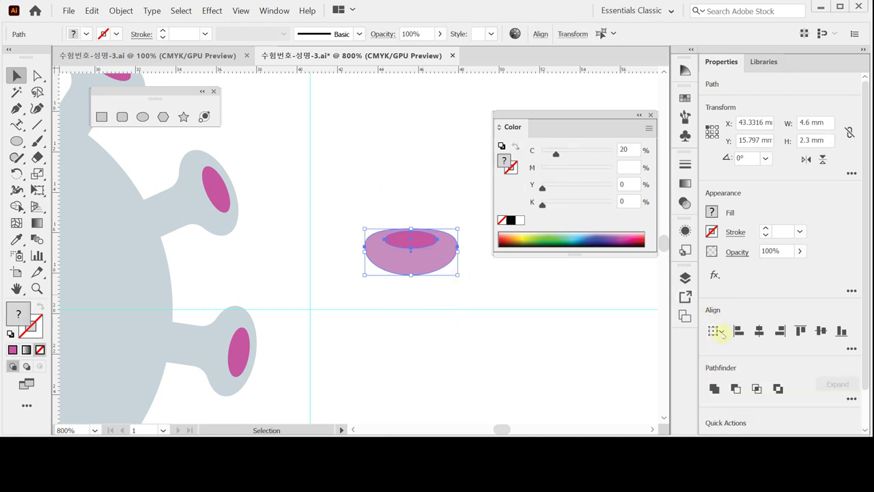
{"action": "left_click", "coordinate": [760, 331]}
{"action": "double_click", "coordinate": [18, 173]}
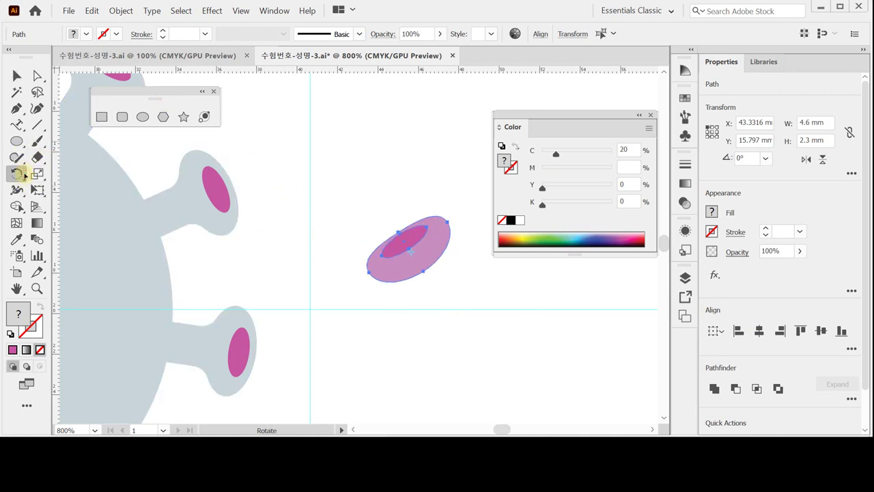
{"action": "type", "text": "30"}
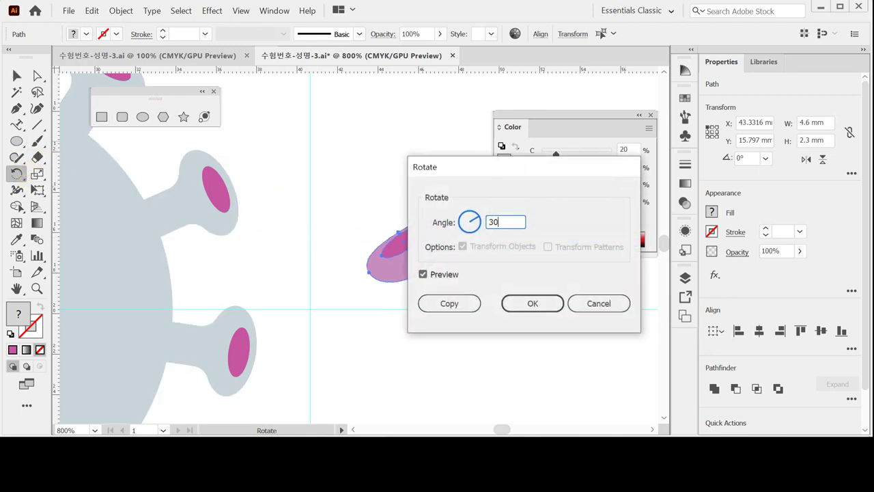
{"action": "key", "text": "Return"}
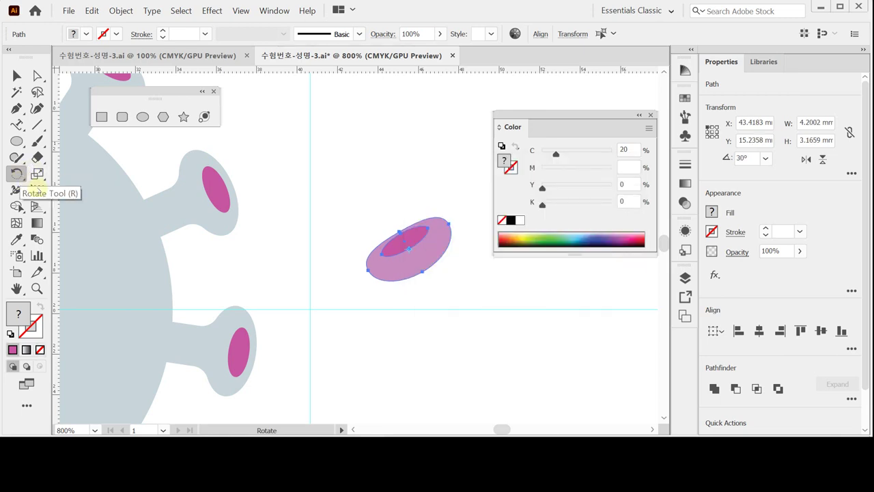
Move the rotated pink spot onto the upper-left part of the virus body and save the document
{"action": "key", "text": "space"}
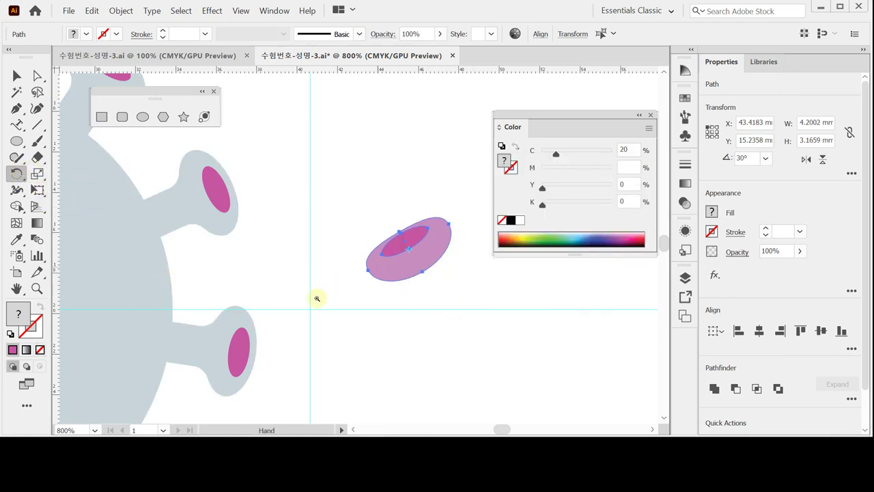
{"action": "key", "text": "ctrl+minus"}
{"action": "key", "text": "ctrl+minus"}
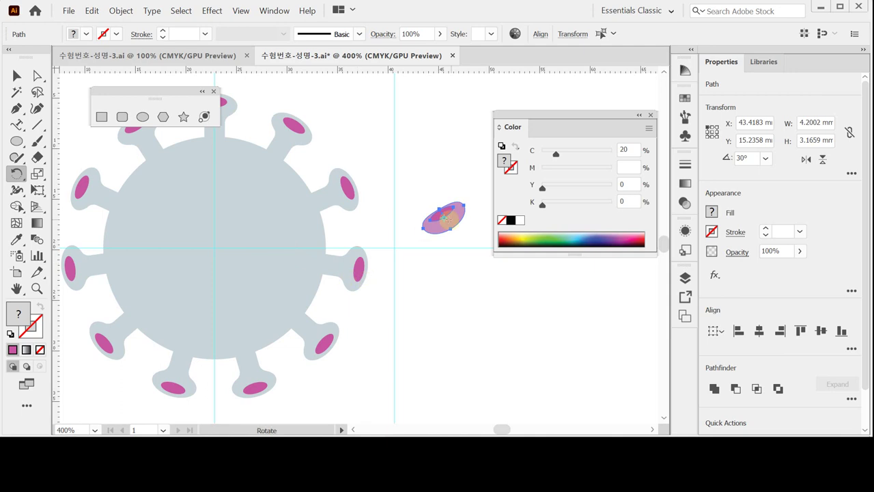
{"action": "left_click_drag", "start_coordinate": [443, 220], "coordinate": [180, 185]}
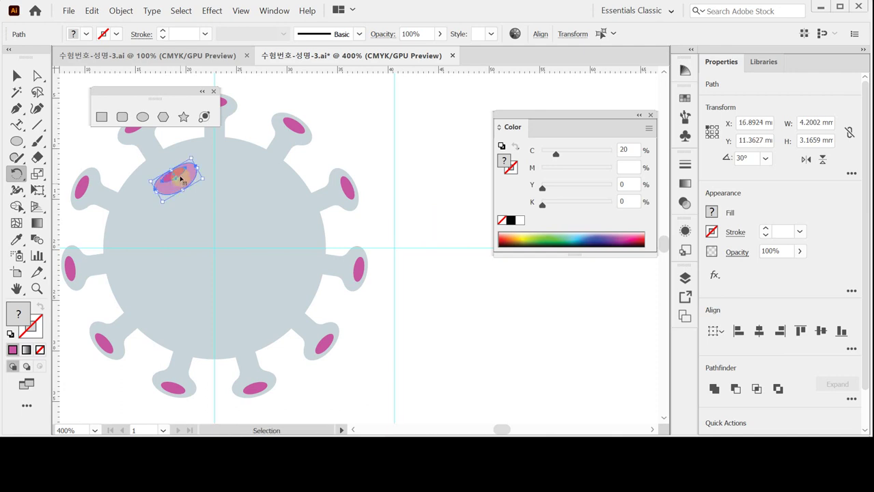
{"action": "key", "text": "ctrl+s"}
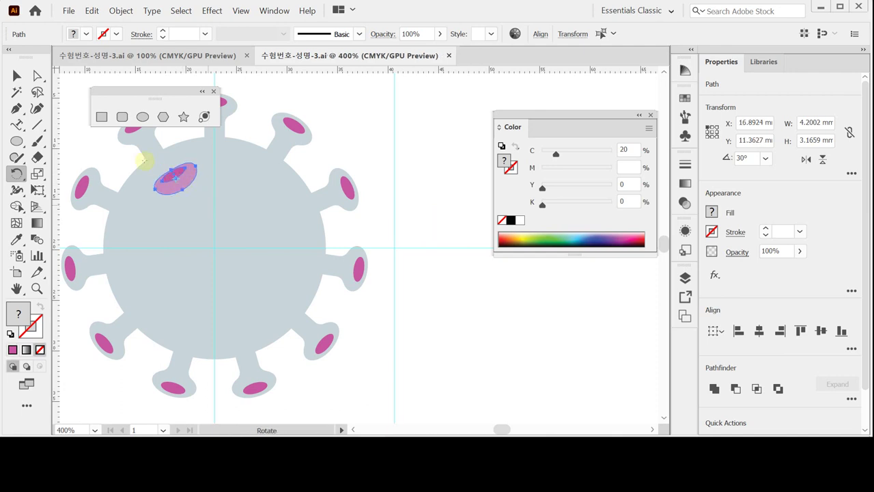
Make a copy of the pink spot rotated 60° around the guide intersection at the virus's centre
{"action": "key", "text": "ctrl+equal"}
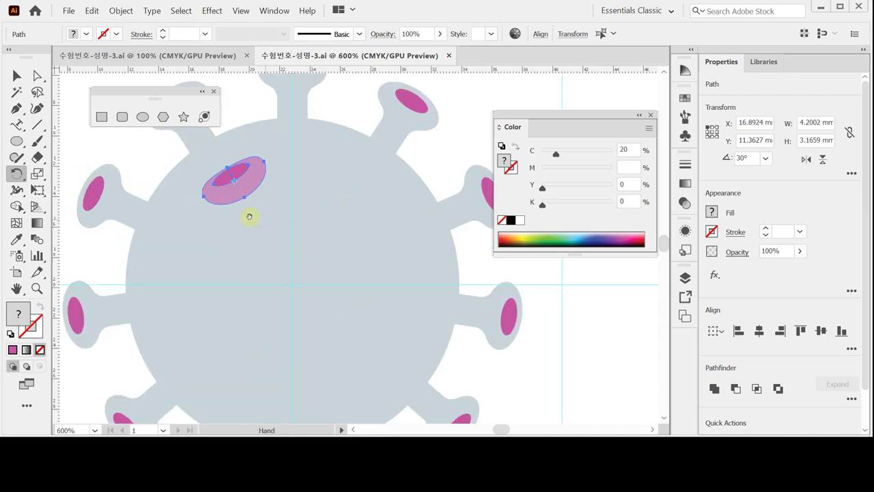
{"action": "left_click_drag", "start_coordinate": [258, 215], "coordinate": [244, 207]}
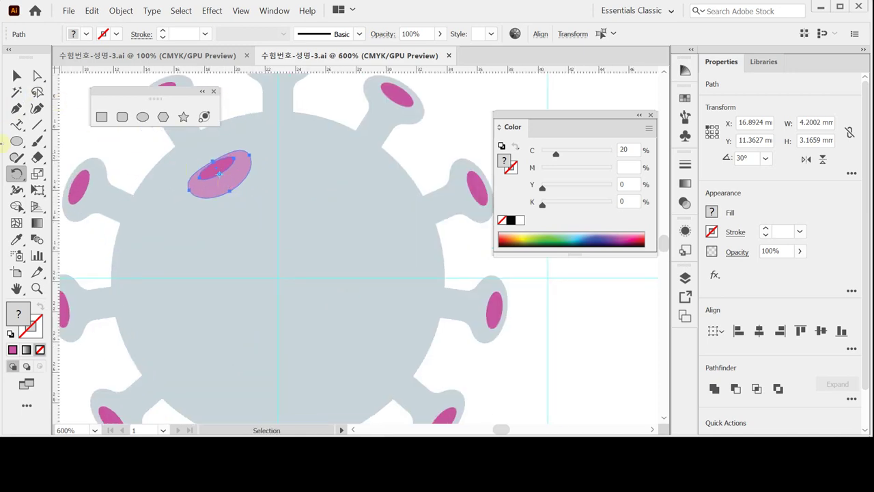
{"action": "left_click", "coordinate": [17, 174]}
{"action": "left_click", "coordinate": [277, 278], "text": "alt"}
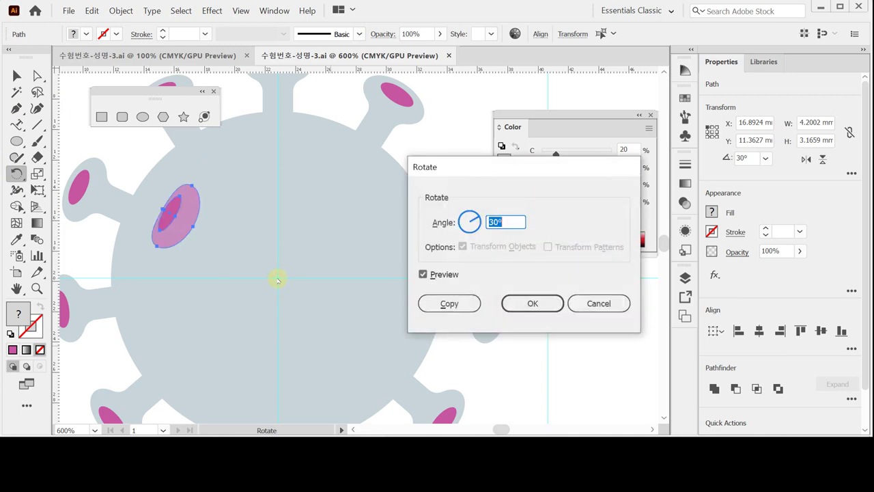
{"action": "type", "text": "60"}
{"action": "left_click", "coordinate": [449, 303]}
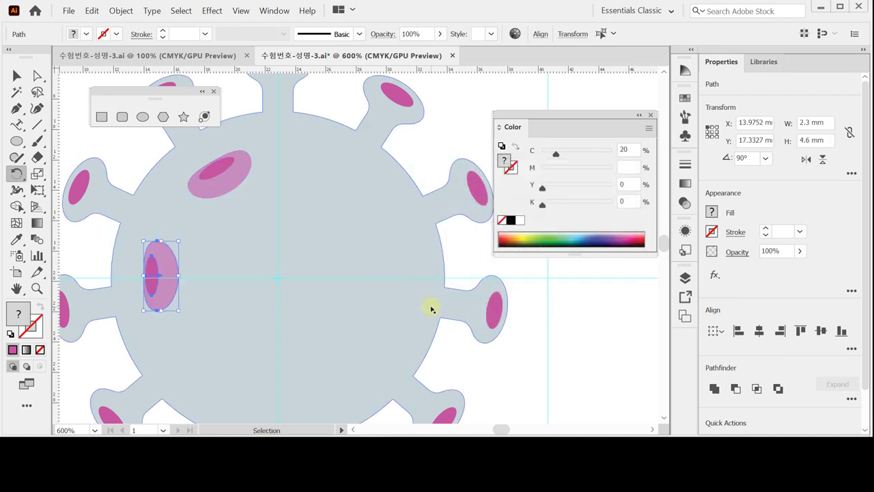
Repeat the rotated copy four more times to complete the ring of six pink spots on the virus body
{"action": "key", "text": "ctrl+d"}
{"action": "key", "text": "ctrl+d"}
{"action": "key", "text": "ctrl+d"}
{"action": "key", "text": "ctrl+d"}
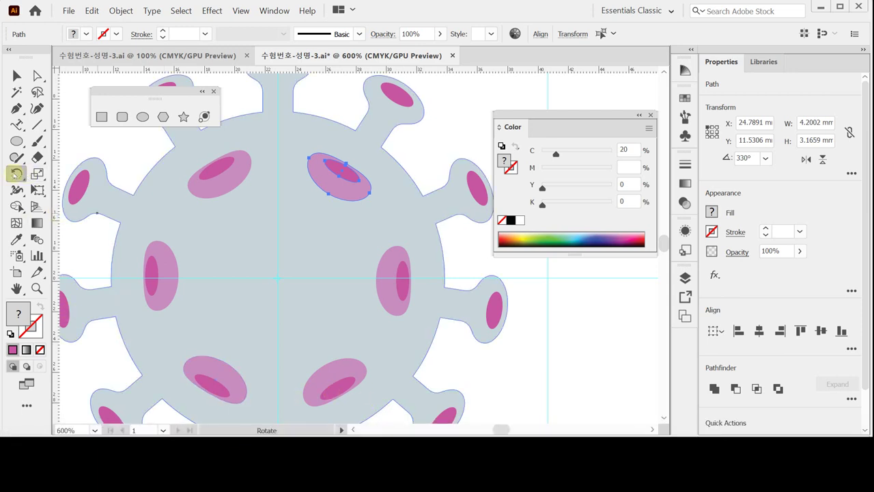
Make a copy of the upper-right pink spot rotated by 70° and move it onto the guide intersection at the virus's centre
{"action": "double_click", "coordinate": [15, 173]}
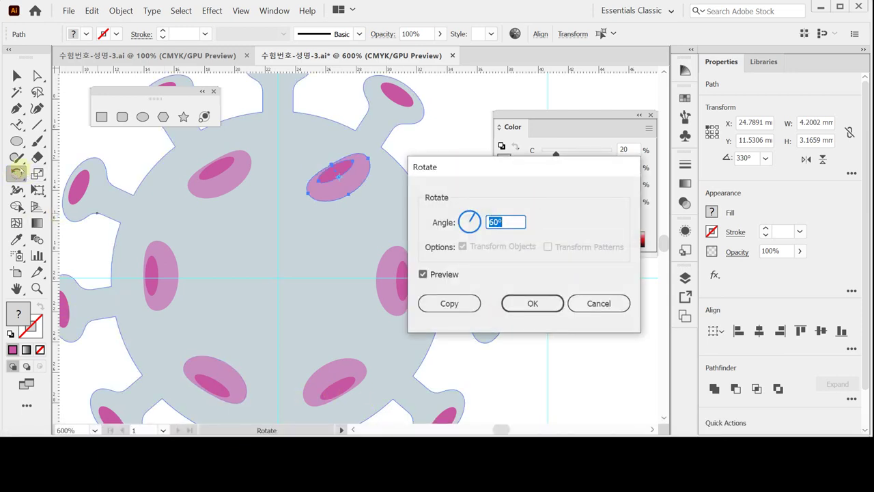
{"action": "type", "text": "70"}
{"action": "left_click", "coordinate": [439, 306]}
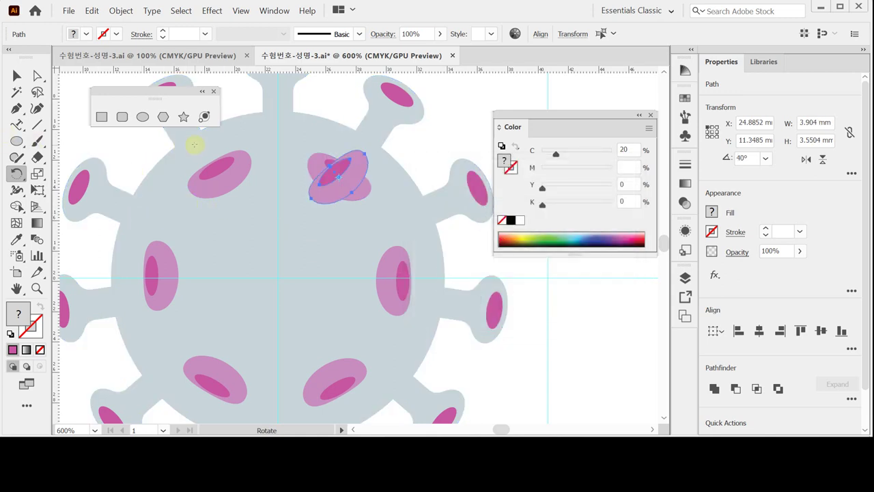
{"action": "key", "text": "Down"}
{"action": "key", "text": "Down"}
{"action": "key", "text": "Down"}
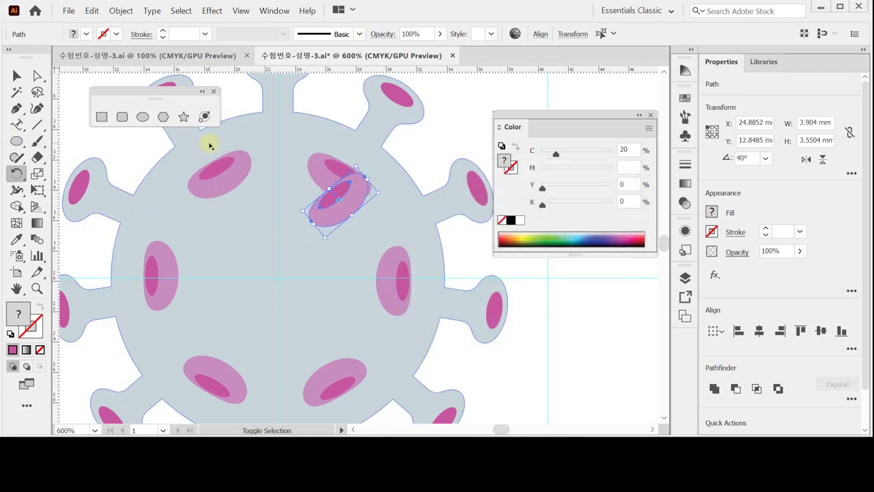
{"action": "left_click_drag", "start_coordinate": [333, 200], "coordinate": [267, 294]}
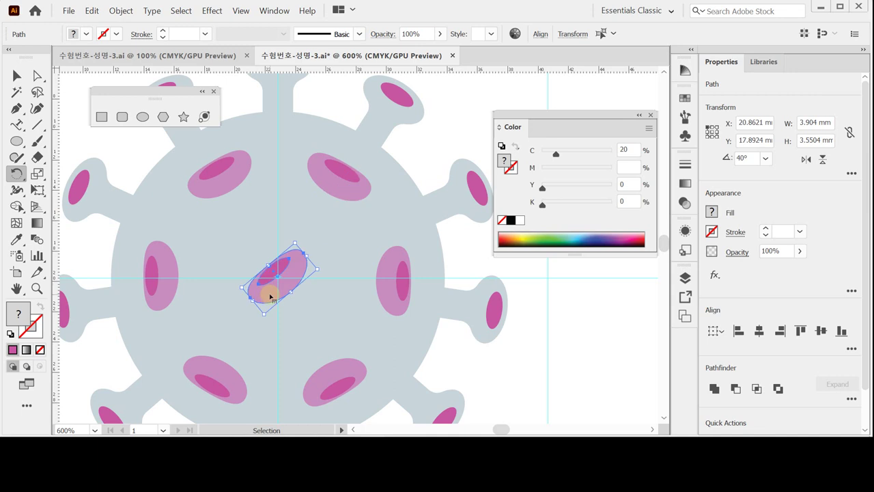
Widen the centre spot's outer ellipse by pulling its lower-right anchor point outward and lengthening that anchor's curve handles
{"action": "left_click", "coordinate": [308, 294], "text": "ctrl"}
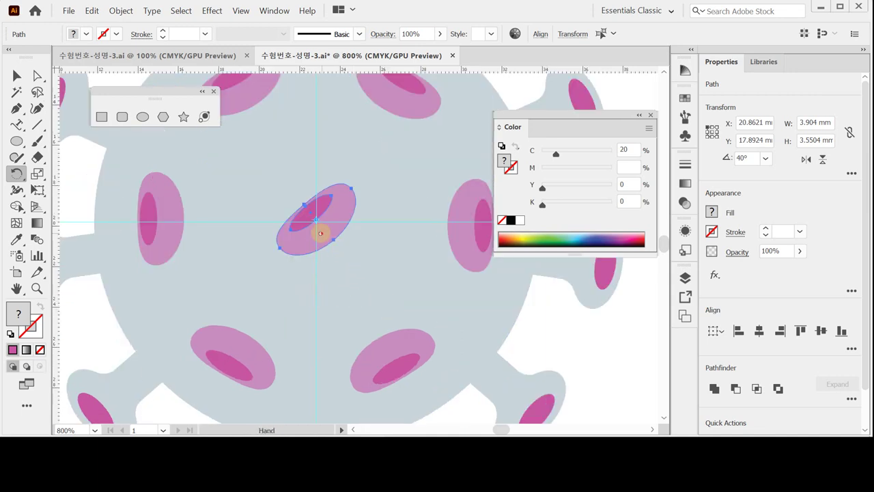
{"action": "left_click_drag", "start_coordinate": [321, 234], "coordinate": [294, 229]}
{"action": "left_click", "coordinate": [38, 76]}
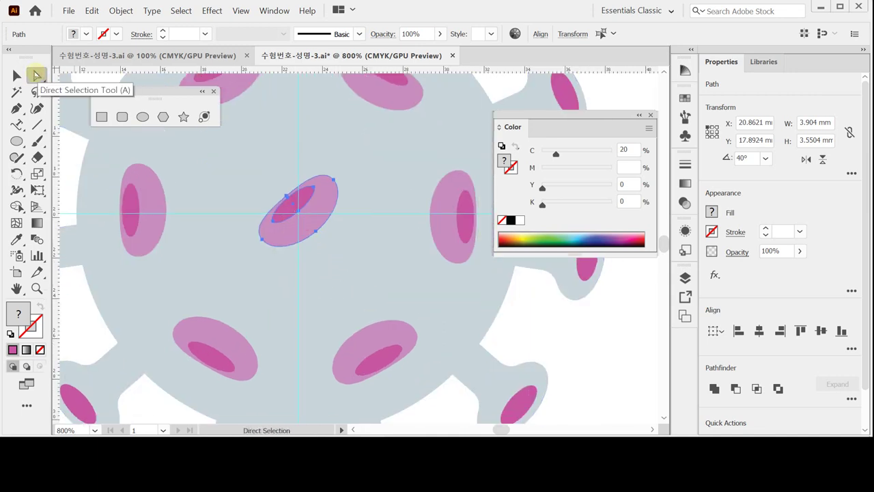
{"action": "left_click", "coordinate": [317, 234]}
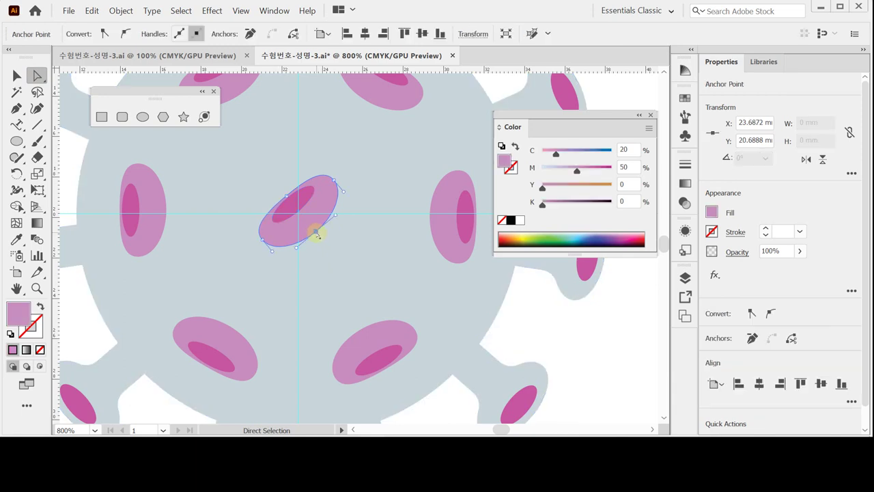
{"action": "left_click_drag", "start_coordinate": [317, 234], "coordinate": [325, 241]}
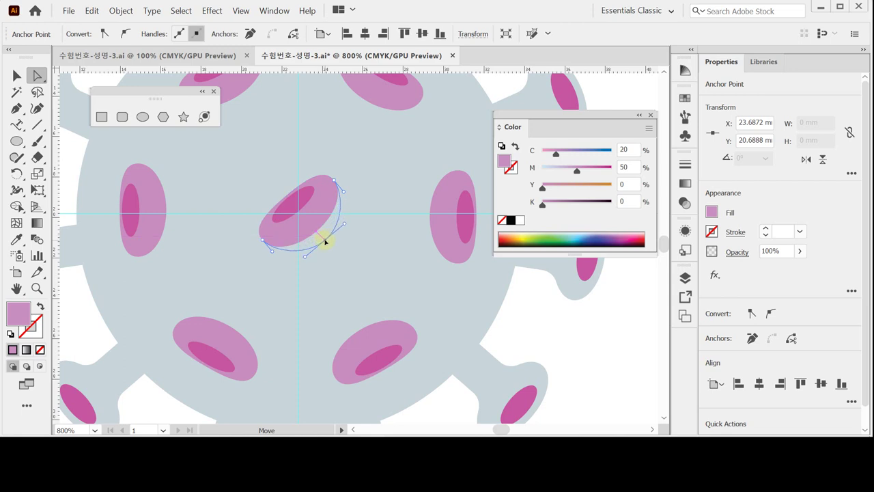
{"action": "left_click_drag", "start_coordinate": [326, 241], "coordinate": [297, 267]}
{"action": "left_click_drag", "start_coordinate": [345, 226], "coordinate": [355, 219]}
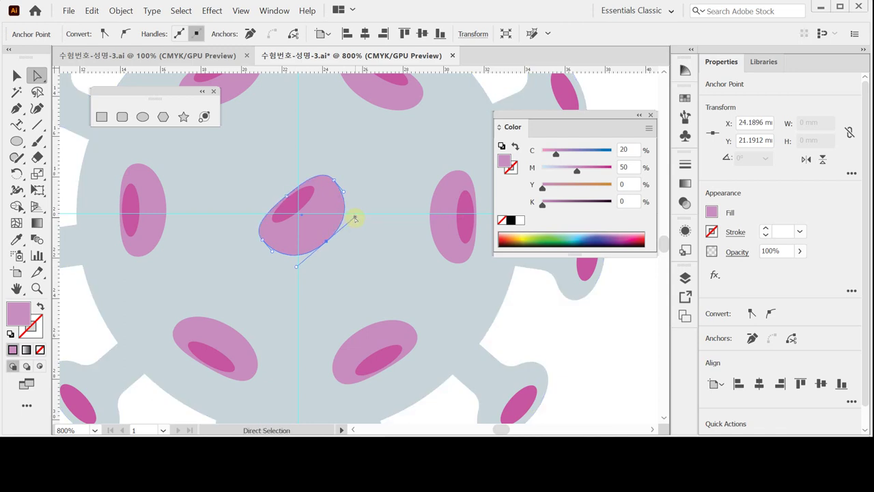
Select all the virus parts, group them and save the document
{"action": "key", "text": "ctrl"}
{"action": "key", "text": "ctrl+a"}
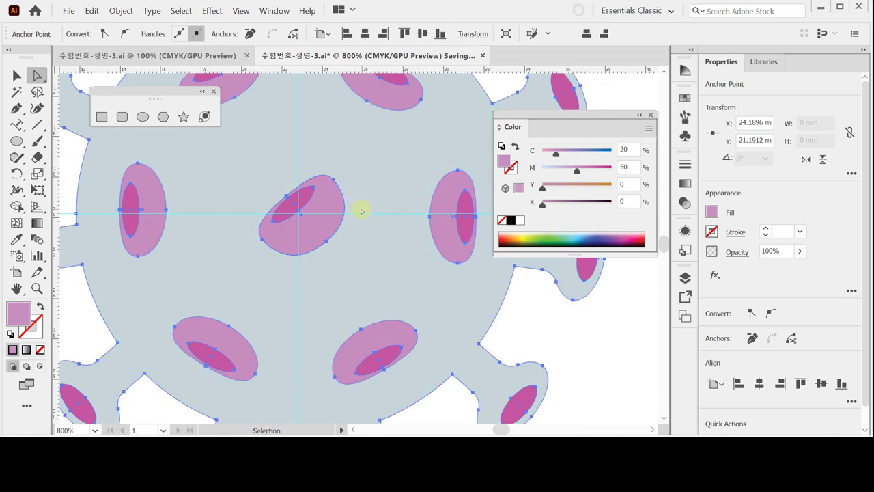
{"action": "key", "text": "ctrl+minus"}
{"action": "key", "text": "ctrl+minus"}
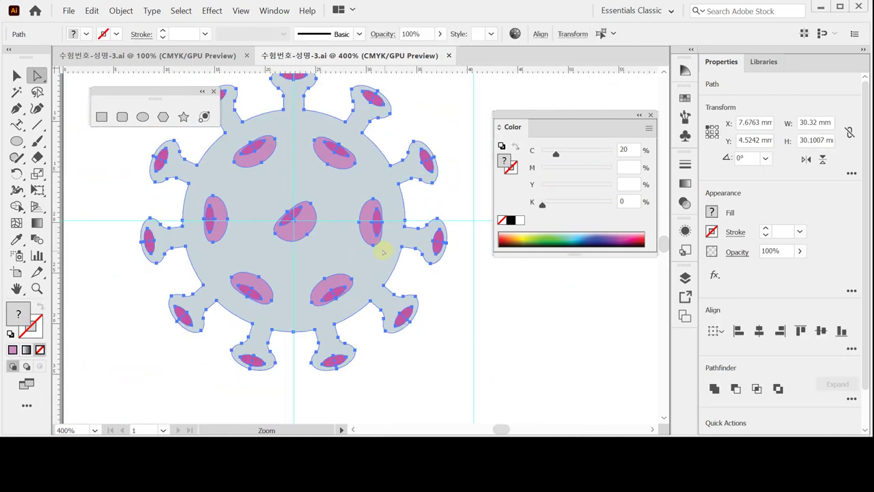
{"action": "key", "text": "ctrl"}
{"action": "key", "text": "ctrl+g"}
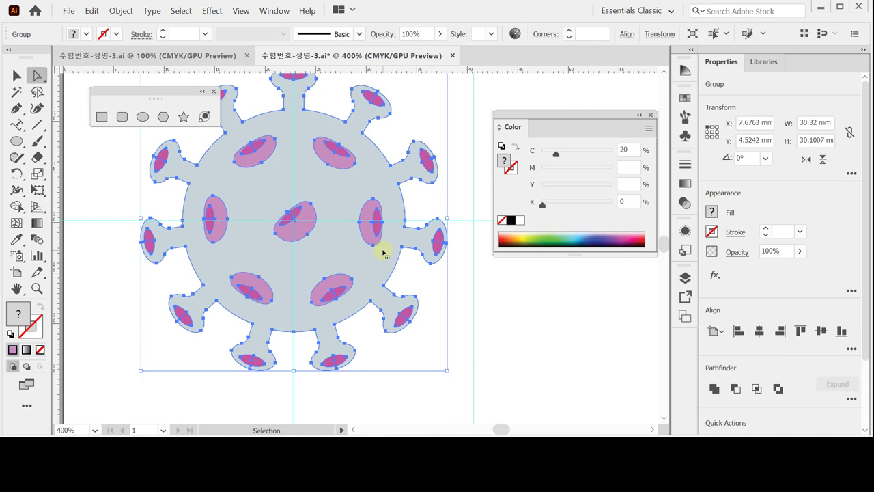
{"action": "key", "text": "ctrl+minus"}
{"action": "key", "text": "ctrl+equal"}
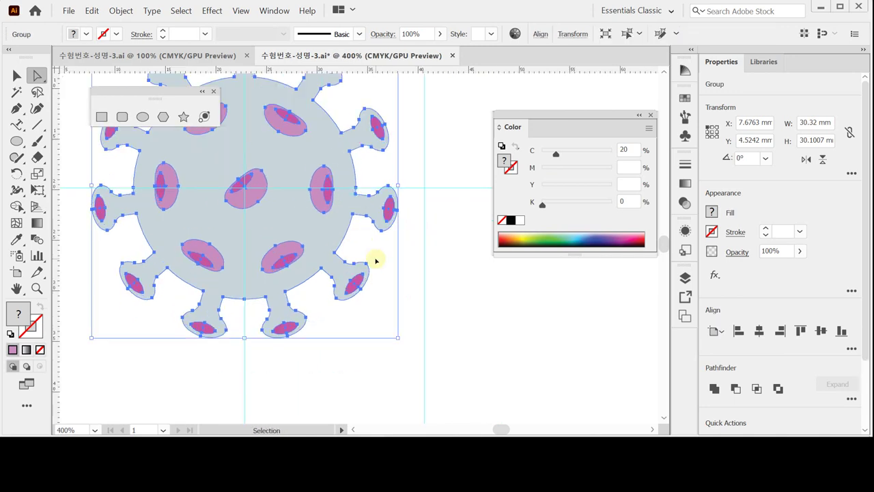
{"action": "key", "text": "ctrl+s"}
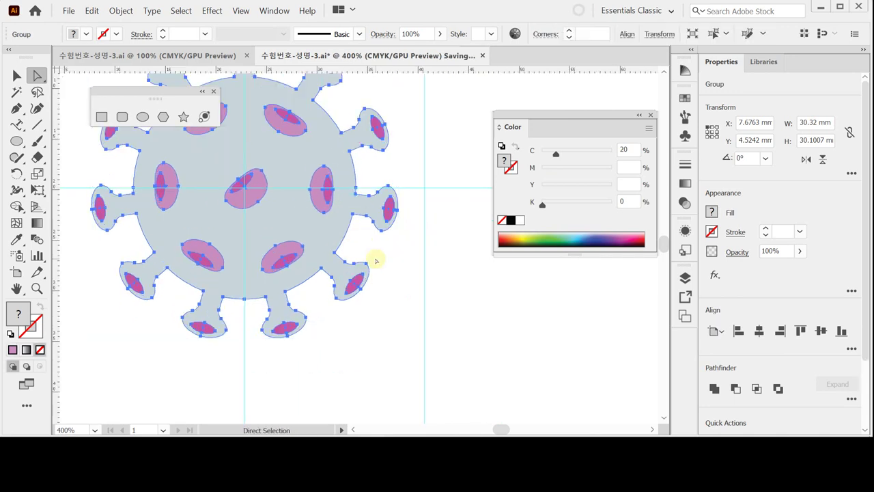
Deselect the virus group, choose the Pen tool and swap the fill and stroke colours to leave the fill empty
{"action": "key", "text": "ctrl+minus"}
{"action": "key", "text": "ctrl+minus"}
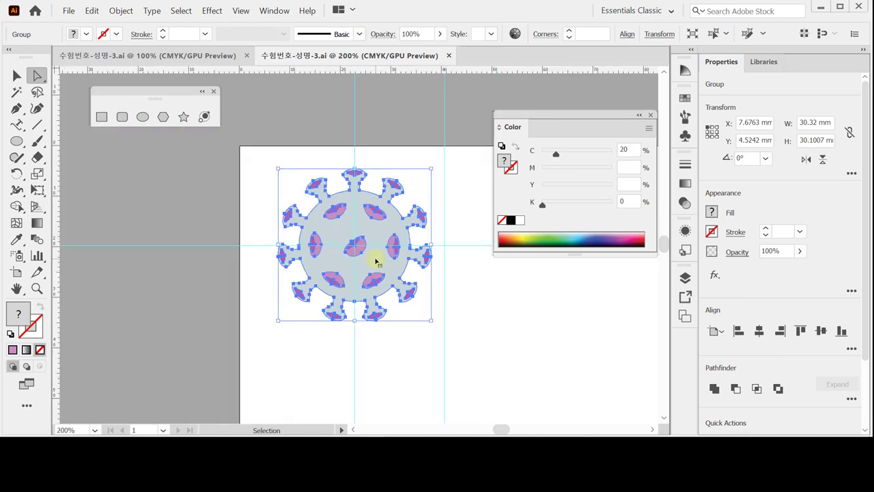
{"action": "left_click_drag", "start_coordinate": [391, 224], "coordinate": [249, 219]}
{"action": "key", "text": "ctrl+equal"}
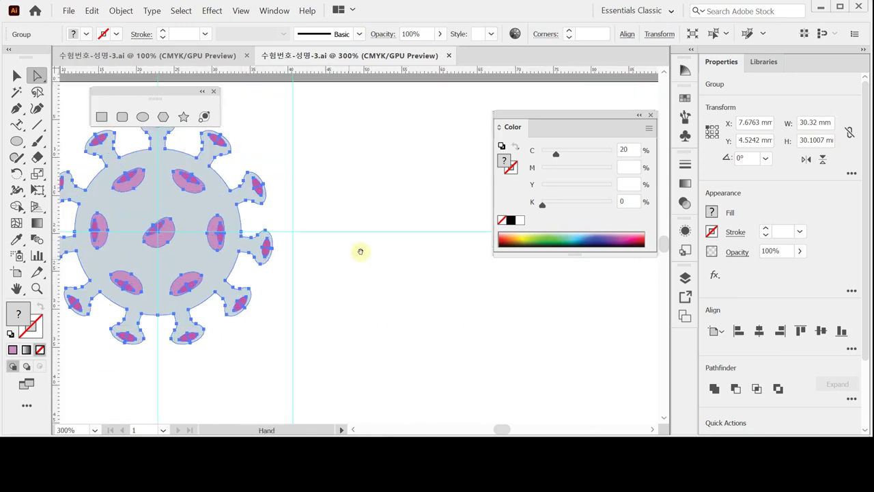
{"action": "scroll", "coordinate": [348, 269], "scroll_direction": "up", "scroll_amount": 1}
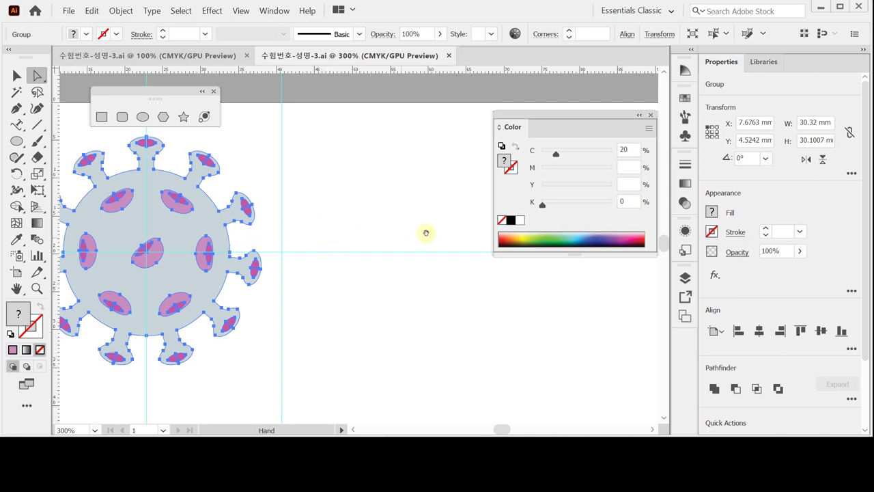
{"action": "left_click_drag", "start_coordinate": [426, 232], "coordinate": [329, 322]}
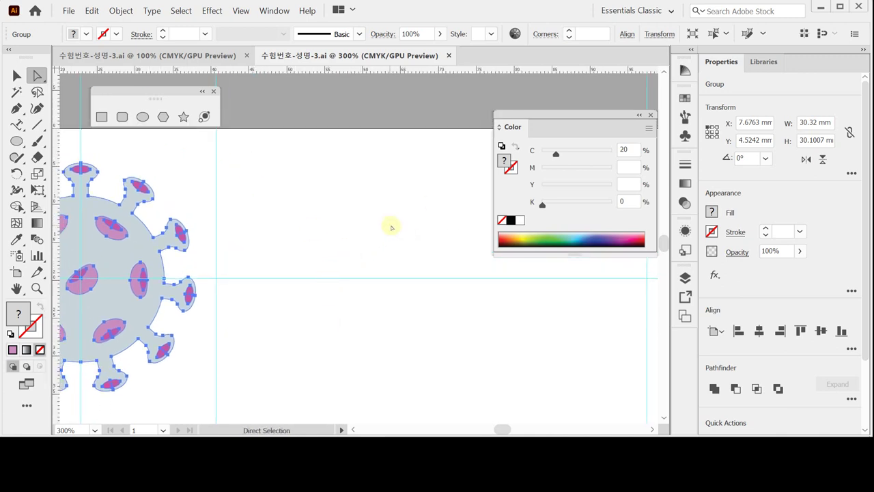
{"action": "key", "text": "ctrl+h"}
{"action": "key", "text": "ctrl+shift+a"}
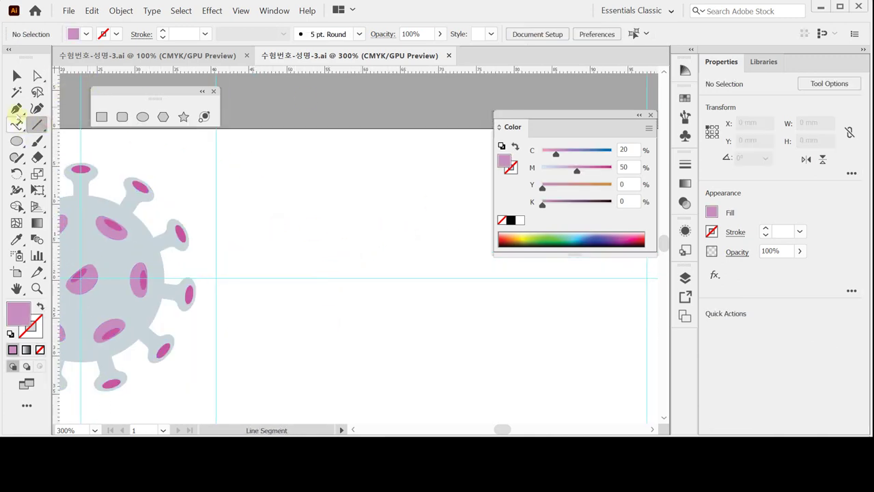
{"action": "left_click", "coordinate": [17, 92]}
{"action": "left_click", "coordinate": [18, 108]}
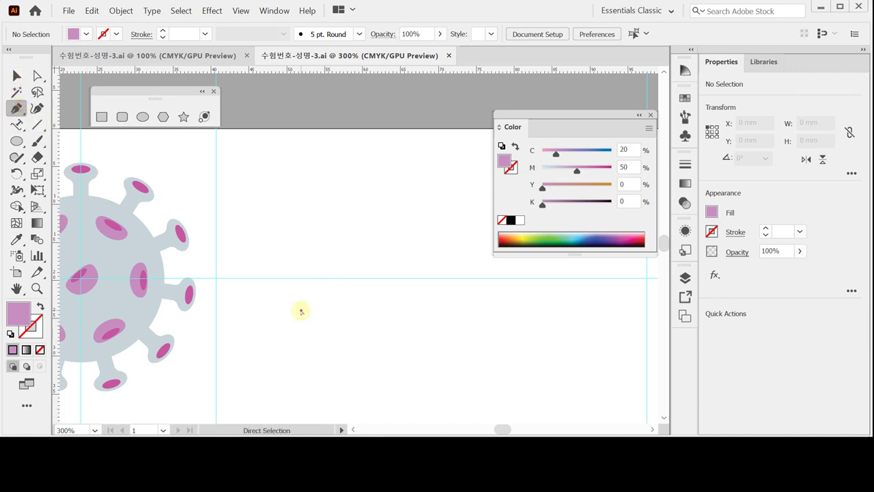
{"action": "left_click", "coordinate": [39, 306]}
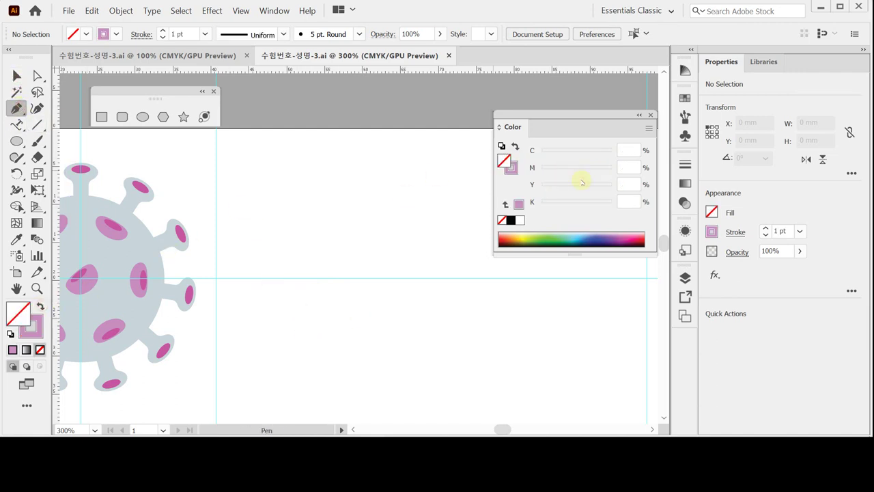
Set the stroke colour to C 60, M 0, Y 100, K 10 and the stroke weight to 2 pt
{"action": "left_click", "coordinate": [511, 168]}
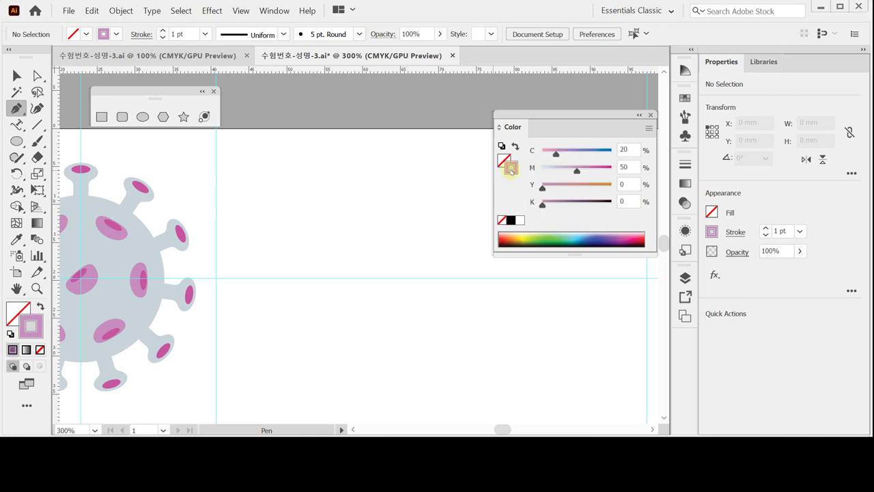
{"action": "left_click", "coordinate": [625, 148]}
{"action": "key", "text": "Tab"}
{"action": "type", "text": "0"}
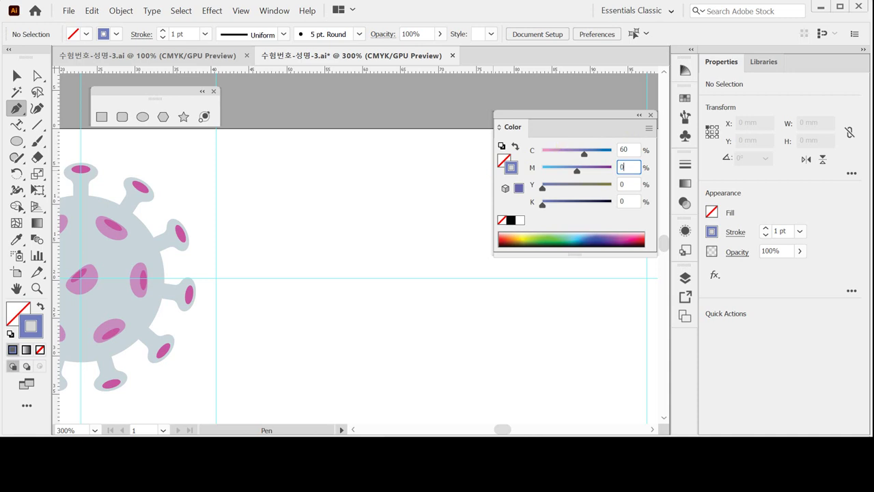
{"action": "key", "text": "Tab"}
{"action": "type", "text": "100"}
{"action": "key", "text": "Tab"}
{"action": "type", "text": "1"}
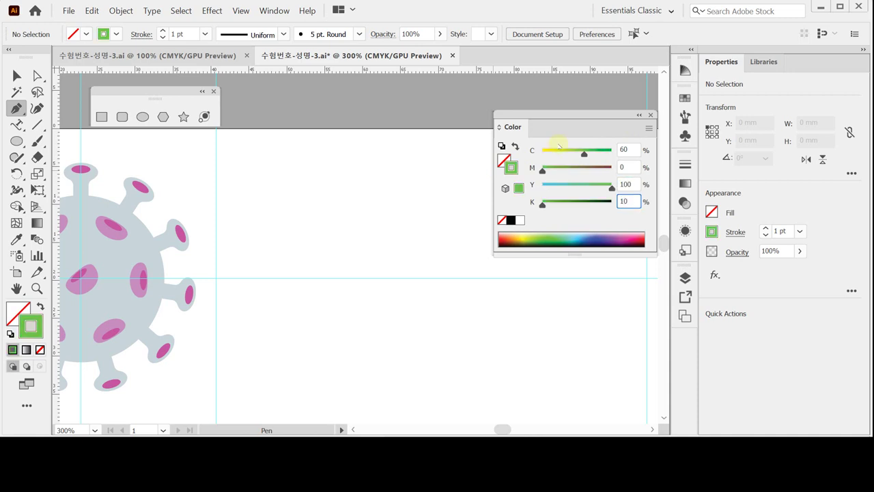
{"action": "type", "text": "0"}
{"action": "key", "text": "Return"}
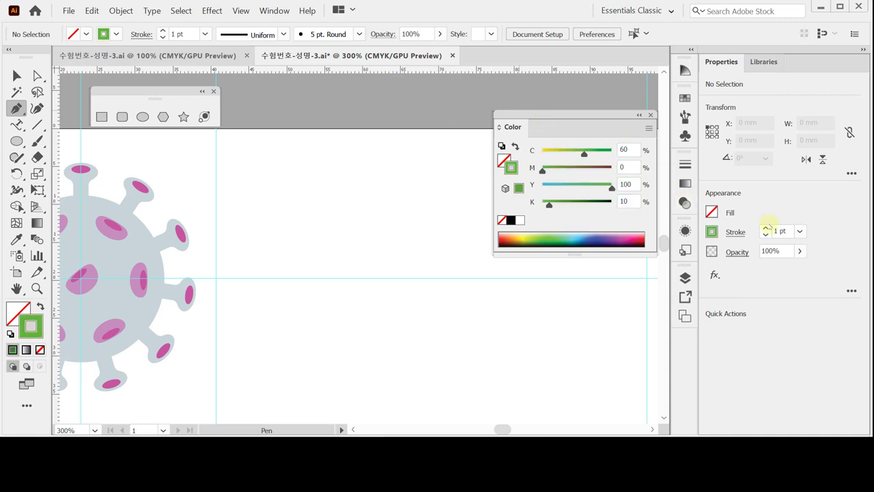
{"action": "left_click", "coordinate": [765, 228]}
Draw an open curved stem about 19 mm tall with the Pen tool in the empty area beside the virus, bowed toward the virus
{"action": "scroll", "coordinate": [349, 198], "scroll_direction": "down", "scroll_amount": 2}
{"action": "scroll", "coordinate": [349, 198], "scroll_direction": "right", "scroll_amount": 2}
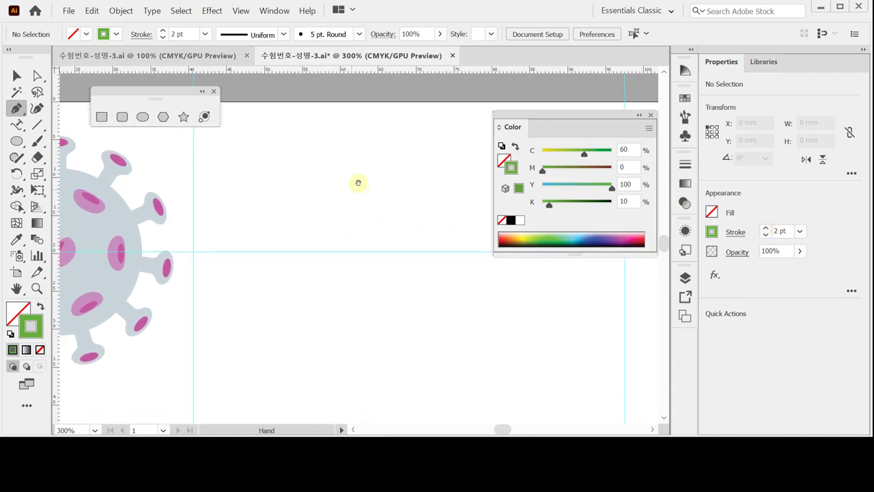
{"action": "left_click", "coordinate": [351, 172]}
{"action": "left_click", "coordinate": [348, 319]}
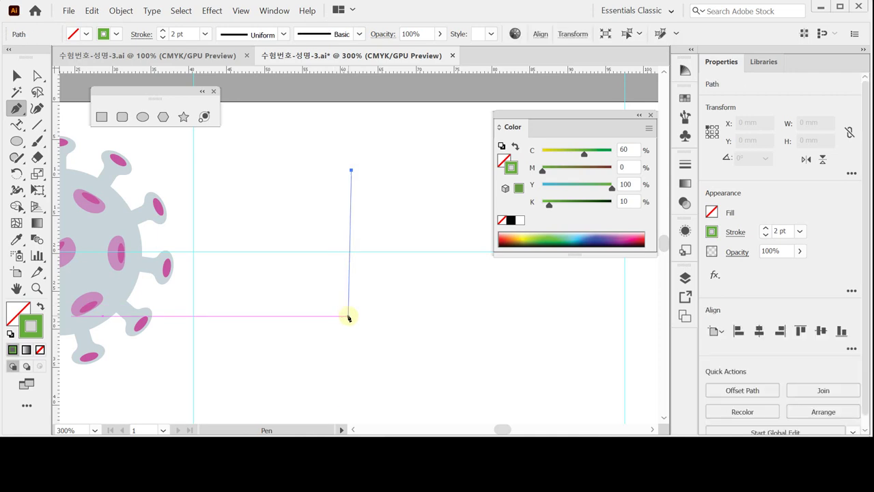
{"action": "left_click_drag", "start_coordinate": [349, 320], "coordinate": [364, 402]}
{"action": "left_click", "coordinate": [402, 312], "text": "ctrl"}
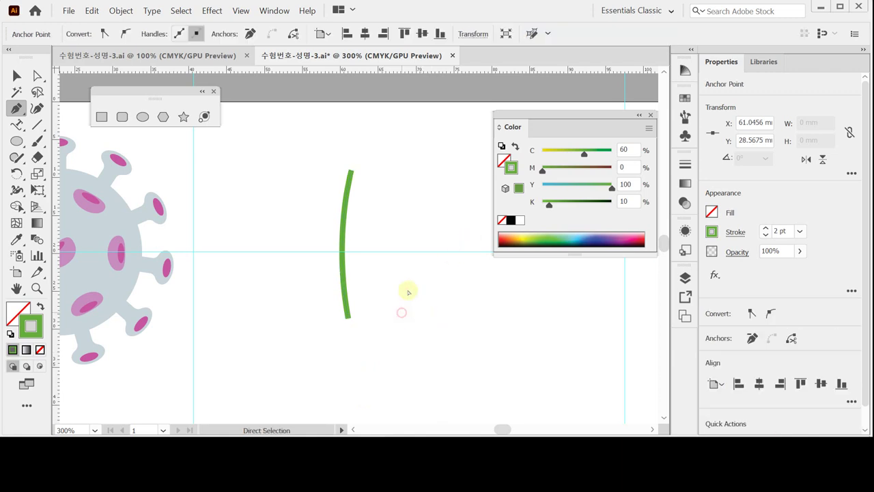
Copy the two leaf sprigs from the finished sample document into the working document and place them beside the curved stem as a reference
{"action": "left_click", "coordinate": [174, 55]}
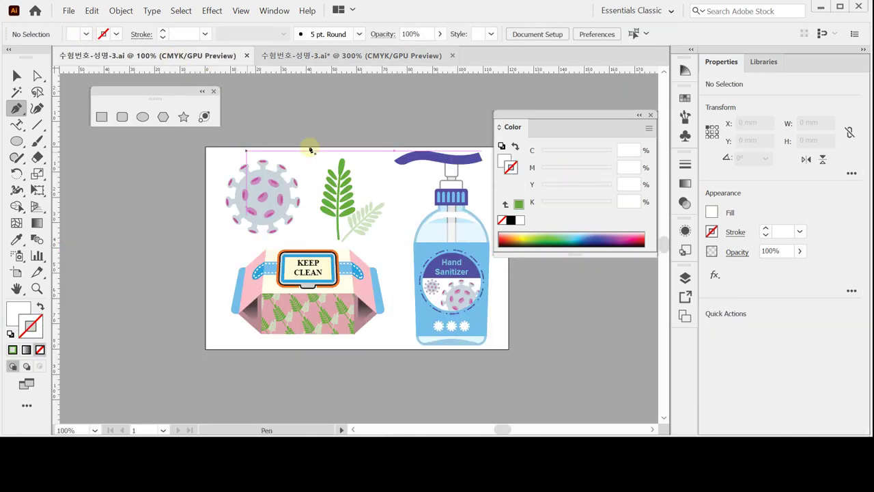
{"action": "key", "text": "v"}
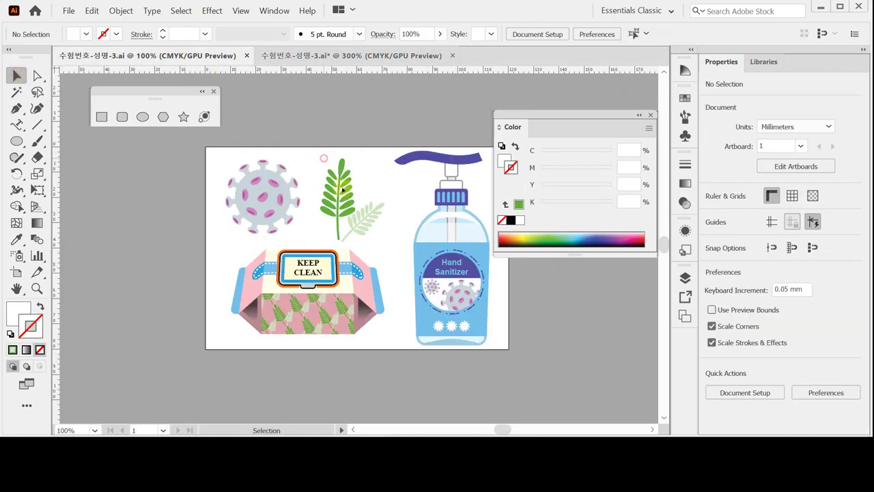
{"action": "left_click_drag", "start_coordinate": [324, 158], "coordinate": [367, 232]}
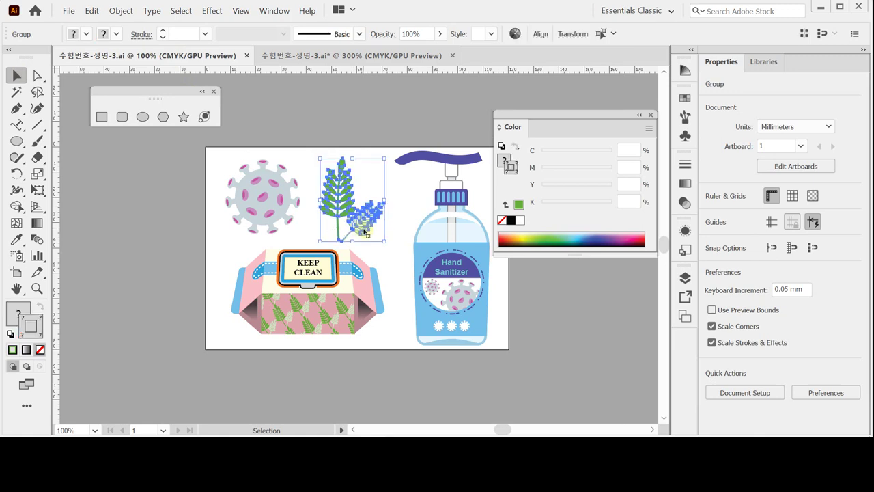
{"action": "left_click", "coordinate": [322, 55]}
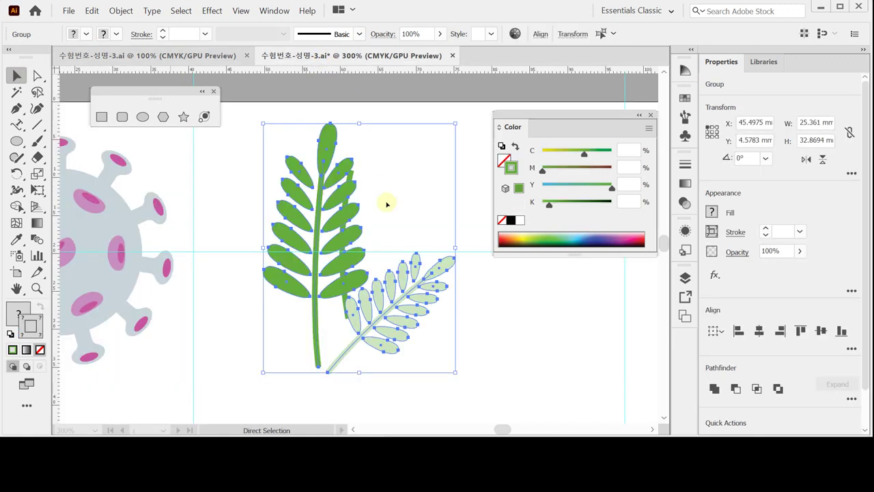
{"action": "mouse_move", "coordinate": [308, 264]}
{"action": "left_mouse_down"}
{"action": "mouse_move", "coordinate": [332, 264]}
{"action": "mouse_move", "coordinate": [424, 214]}
{"action": "mouse_move", "coordinate": [343, 272]}
{"action": "mouse_move", "coordinate": [195, 289]}
{"action": "left_mouse_up"}
{"action": "left_click", "coordinate": [331, 243]}
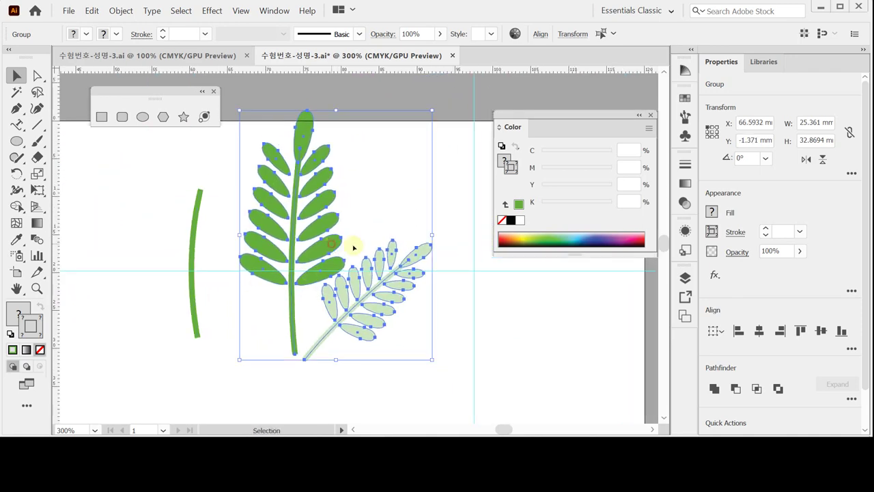
{"action": "left_click_drag", "start_coordinate": [354, 247], "coordinate": [413, 248]}
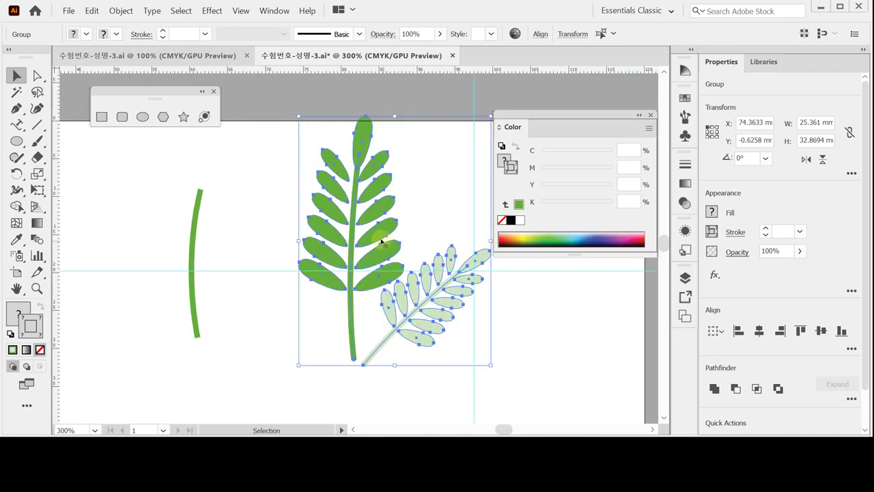
{"action": "left_click", "coordinate": [258, 239]}
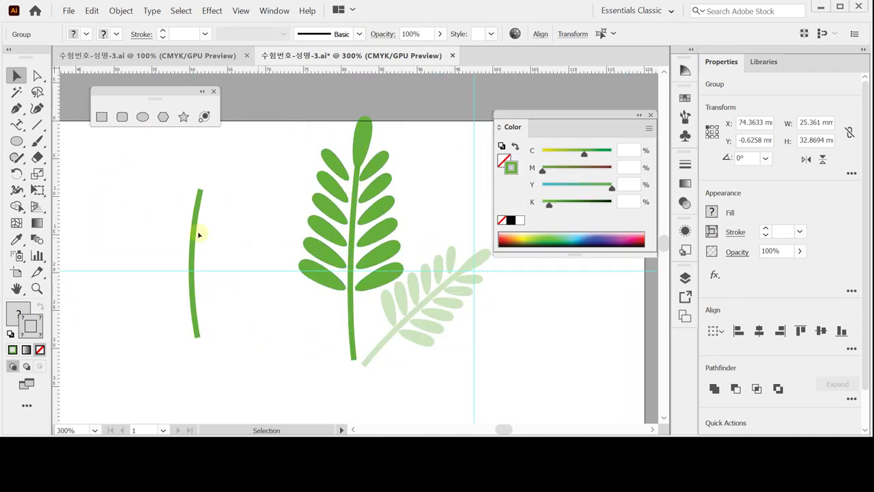
Stretch the curved stem at its upper and lower ends to a height of about 27.6 mm
{"action": "left_click", "coordinate": [201, 193]}
{"action": "left_click_drag", "start_coordinate": [198, 190], "coordinate": [205, 156]}
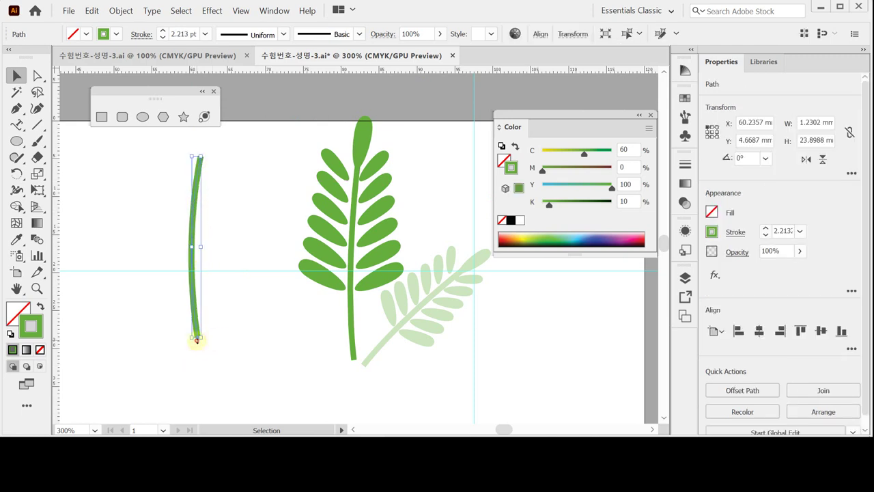
{"action": "mouse_move", "coordinate": [197, 339]}
{"action": "left_mouse_down"}
{"action": "mouse_move", "coordinate": [199, 371]}
{"action": "mouse_move", "coordinate": [197, 363]}
{"action": "left_mouse_up"}
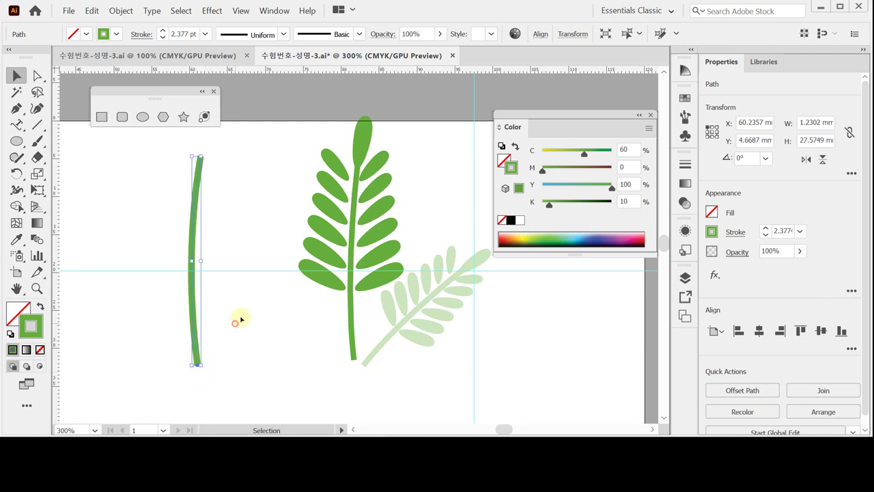
{"action": "left_click", "coordinate": [295, 227]}
{"action": "scroll", "coordinate": [331, 231], "scroll_direction": "left", "scroll_amount": 2}
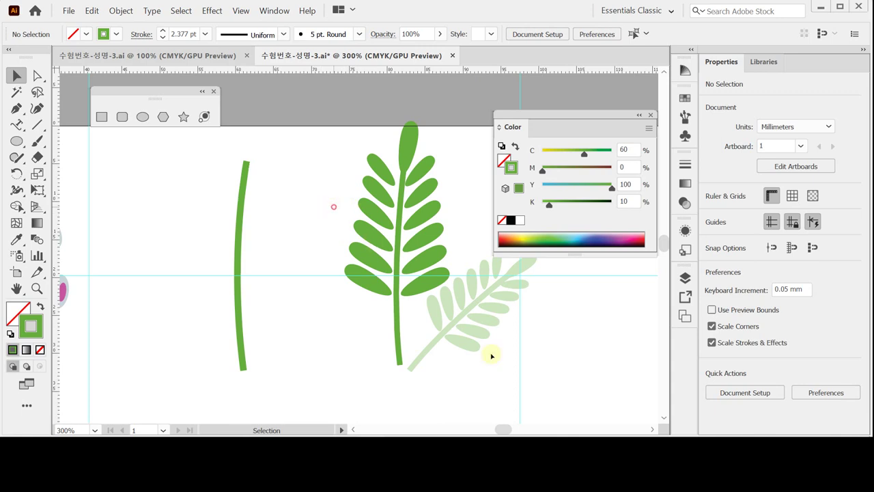
Move the two reference sprigs slightly down and away from the stem, deselect them and save the document
{"action": "left_click", "coordinate": [414, 279]}
{"action": "left_click_drag", "start_coordinate": [430, 290], "coordinate": [460, 308]}
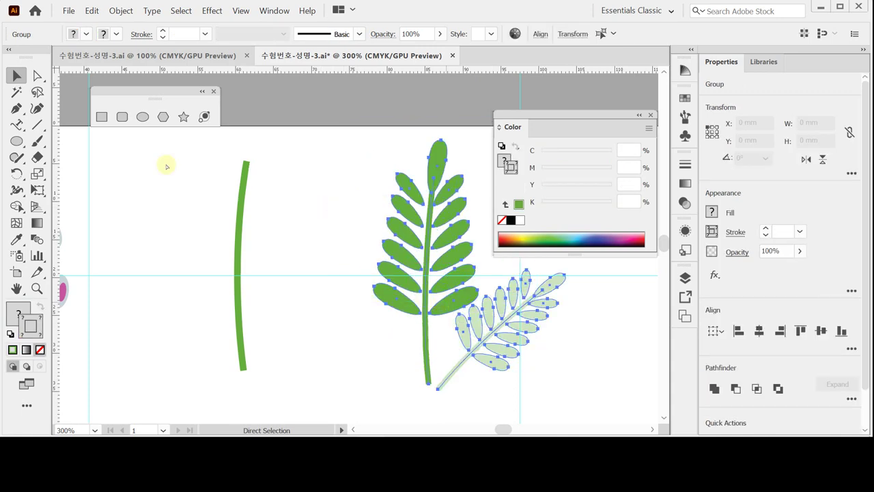
{"action": "key", "text": "ctrl+shift+a"}
{"action": "key", "text": "ctrl+s"}
{"action": "scroll", "coordinate": [214, 183], "scroll_direction": "up", "scroll_amount": 2}
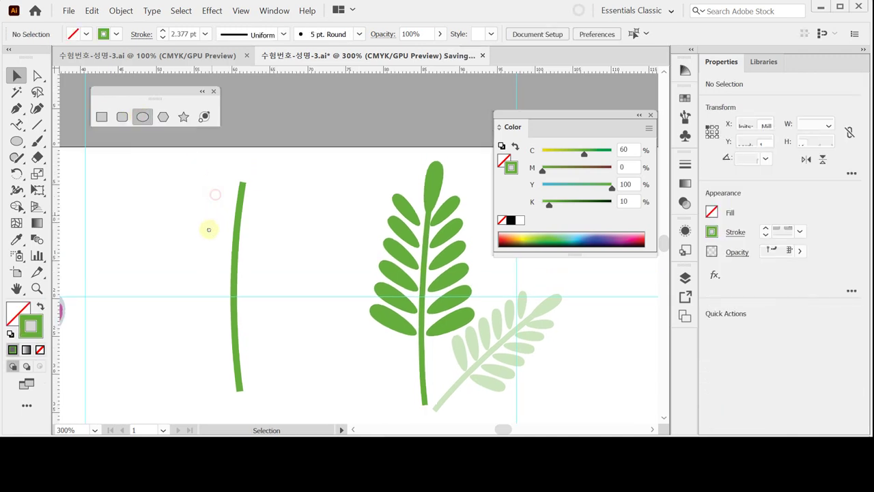
Draw a 2.3 × 7 mm ellipse beside the stem's upper end and swap its colours to a green fill without stroke
{"action": "key", "text": "l"}
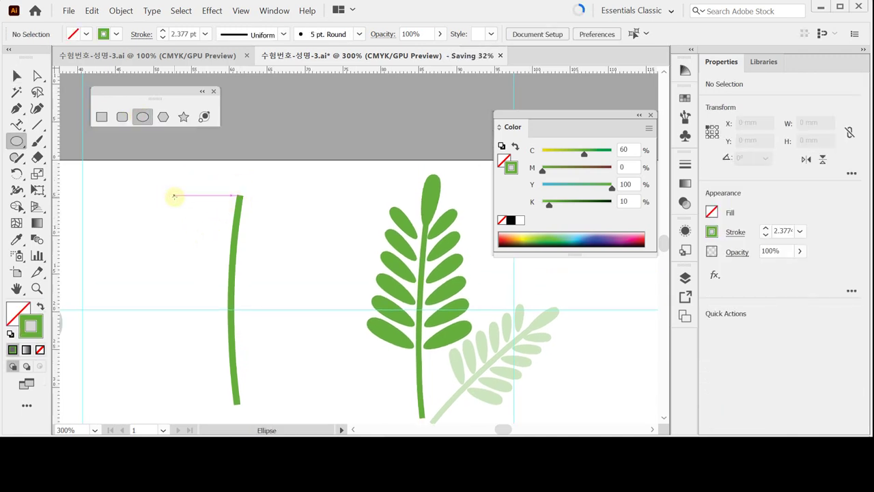
{"action": "left_click", "coordinate": [174, 198]}
{"action": "type", "text": "2"}
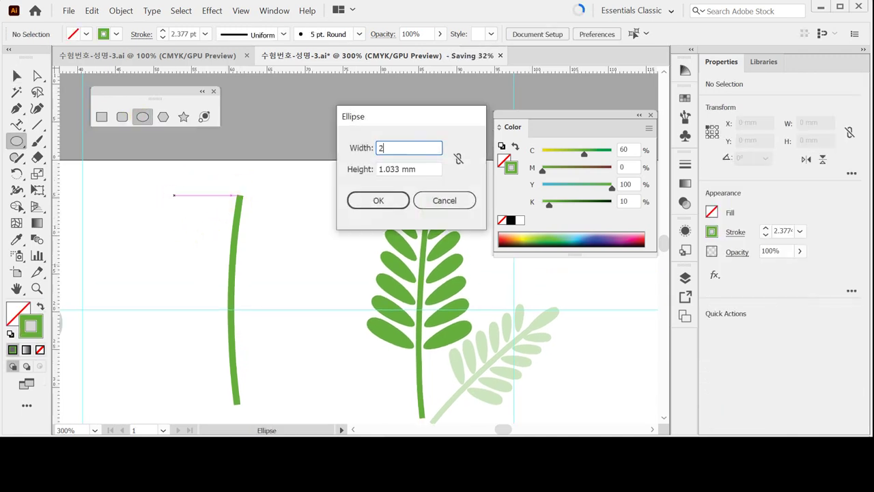
{"action": "type", "text": ".3"}
{"action": "key", "text": "Tab"}
{"action": "type", "text": "7"}
{"action": "key", "text": "Return"}
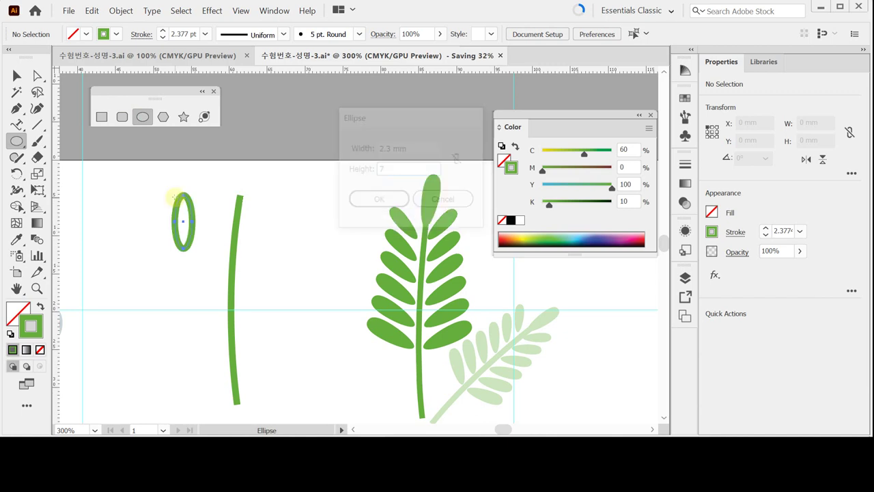
{"action": "left_click", "coordinate": [41, 307]}
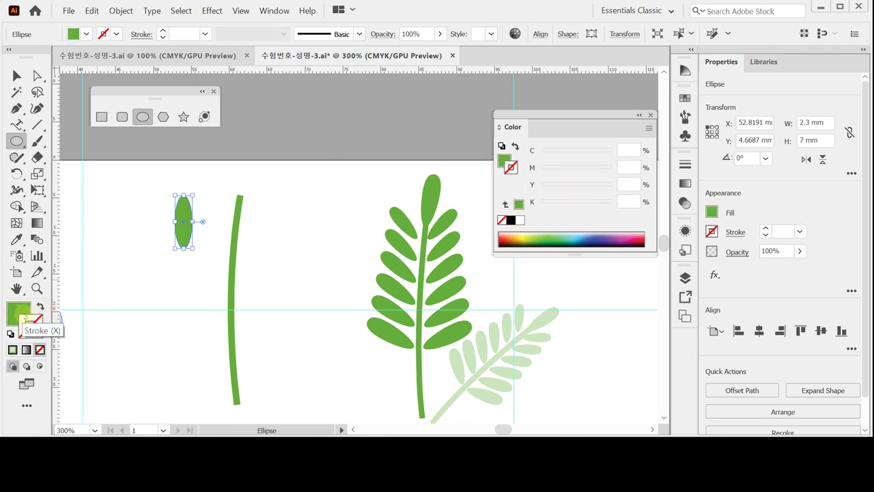
{"action": "key", "text": "x"}
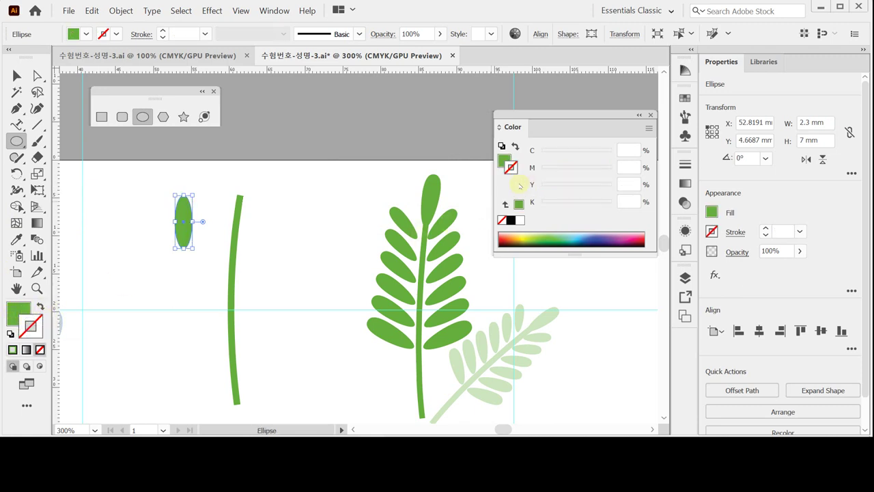
{"action": "left_click", "coordinate": [503, 160]}
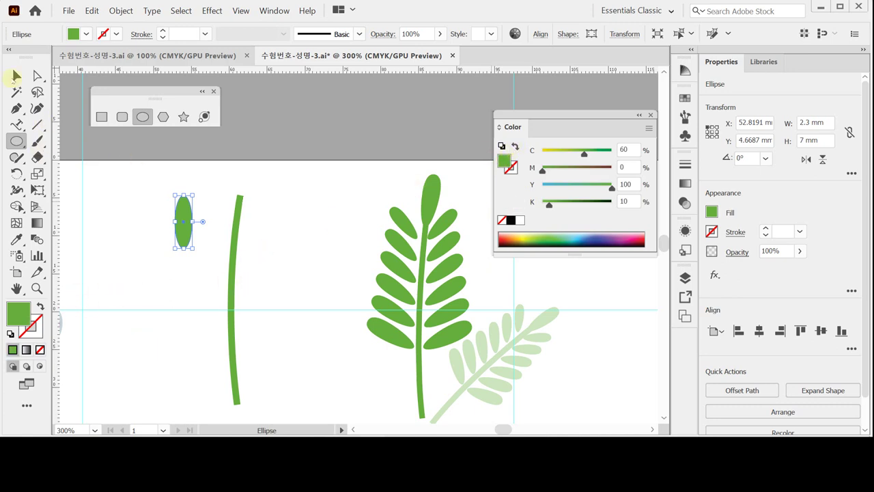
{"action": "double_click", "coordinate": [14, 73]}
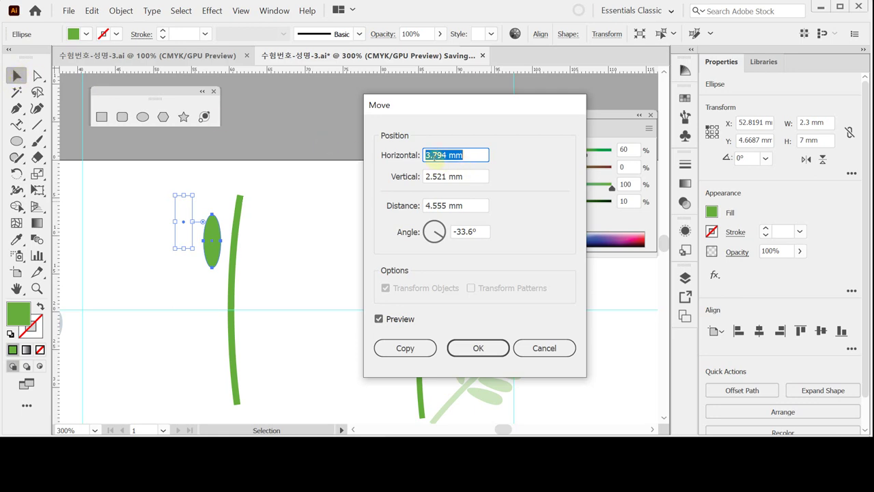
{"action": "type", "text": "0"}
{"action": "key", "text": "Tab"}
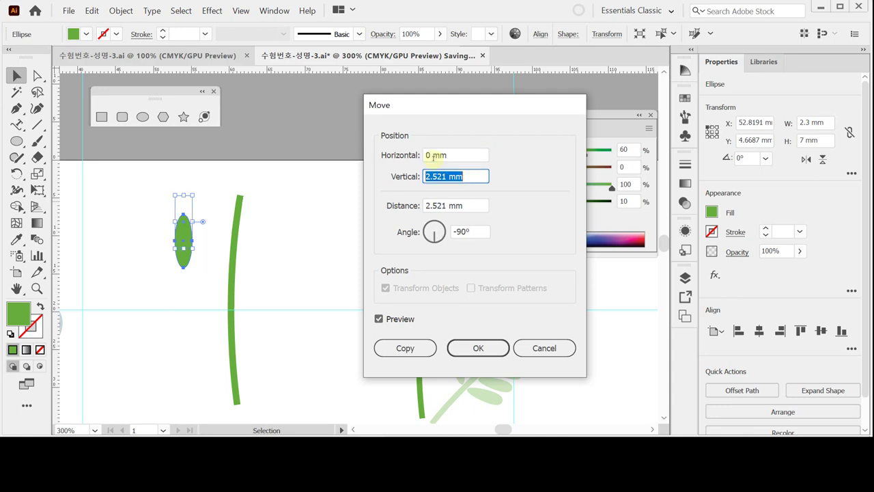
{"action": "type", "text": "-1"}
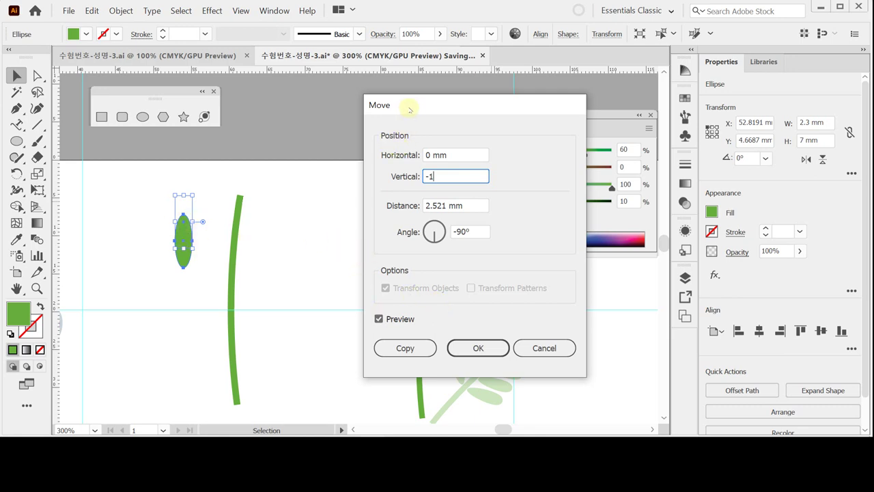
{"action": "left_click_drag", "start_coordinate": [416, 109], "coordinate": [309, 134]}
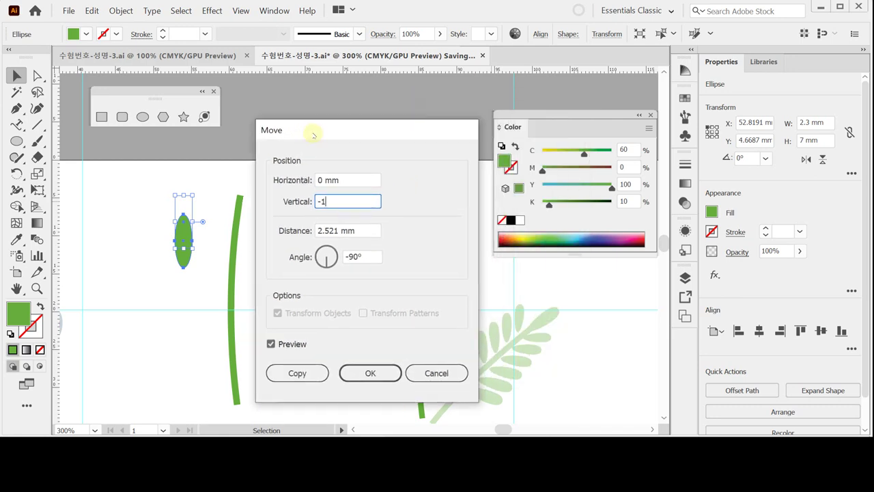
{"action": "left_click", "coordinate": [430, 375]}
Move only the ellipse's two side anchor points 0 mm horizontally and -1 mm vertically to form a leaf shape
{"action": "key", "text": "a"}
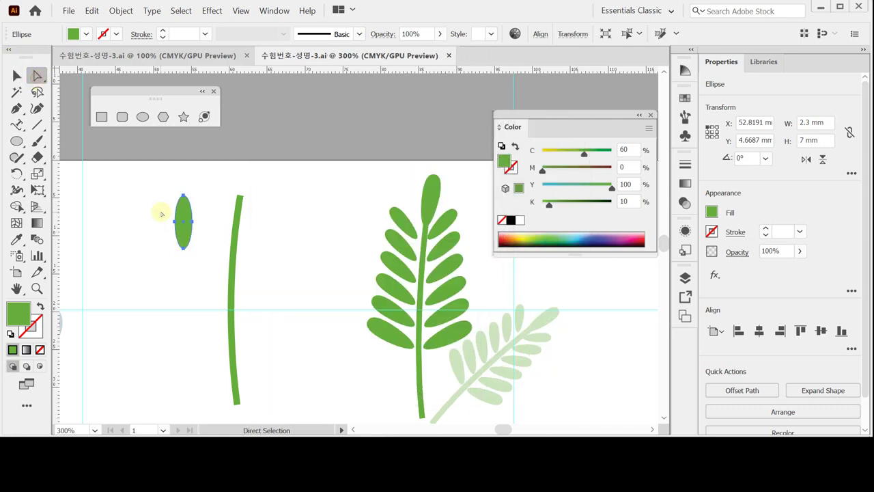
{"action": "left_click_drag", "start_coordinate": [162, 214], "coordinate": [204, 229]}
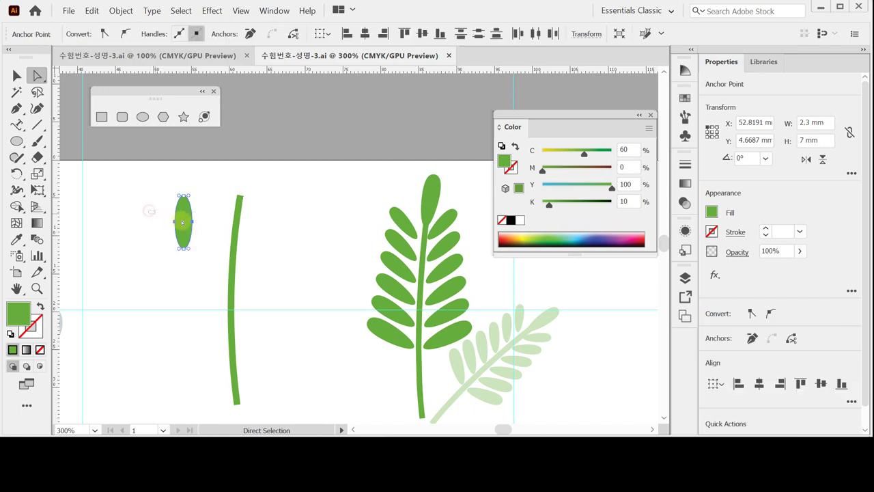
{"action": "left_click_drag", "start_coordinate": [148, 207], "coordinate": [205, 230]}
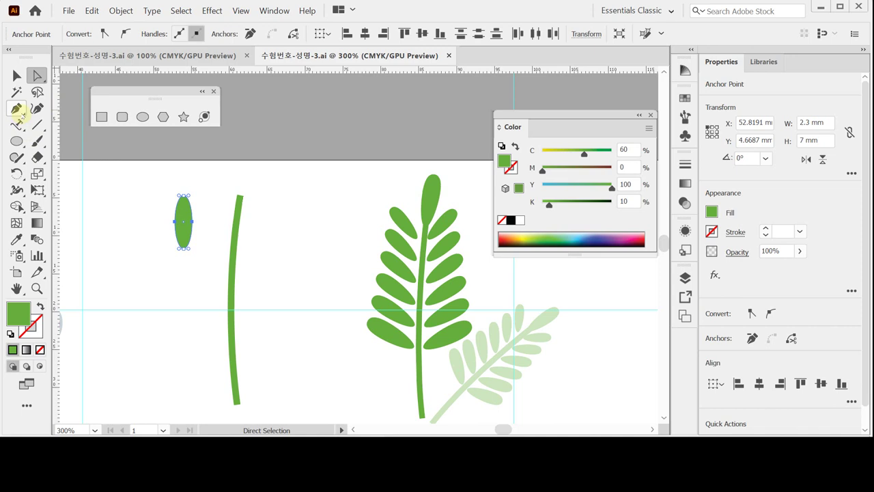
{"action": "double_click", "coordinate": [38, 76]}
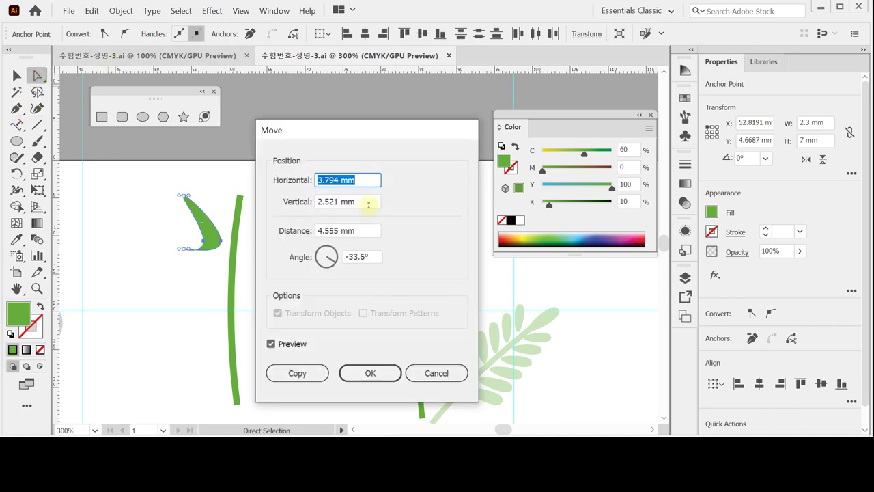
{"action": "type", "text": "0"}
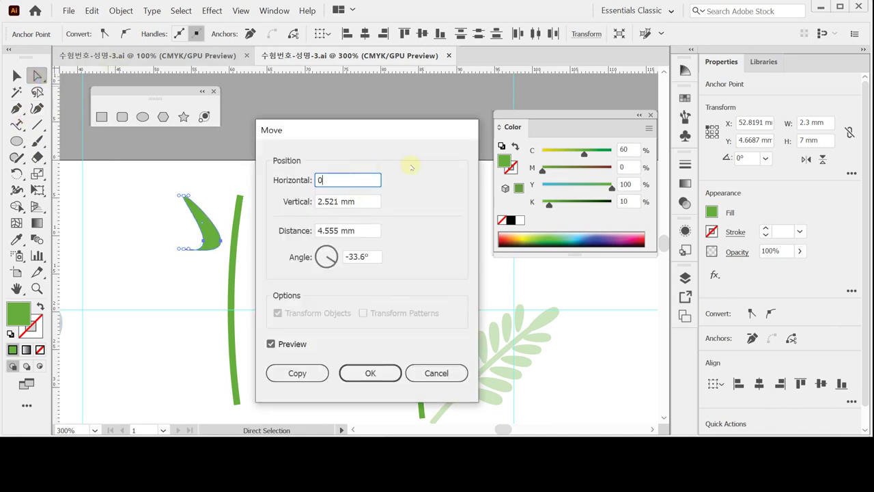
{"action": "key", "text": "Tab"}
{"action": "type", "text": "-1"}
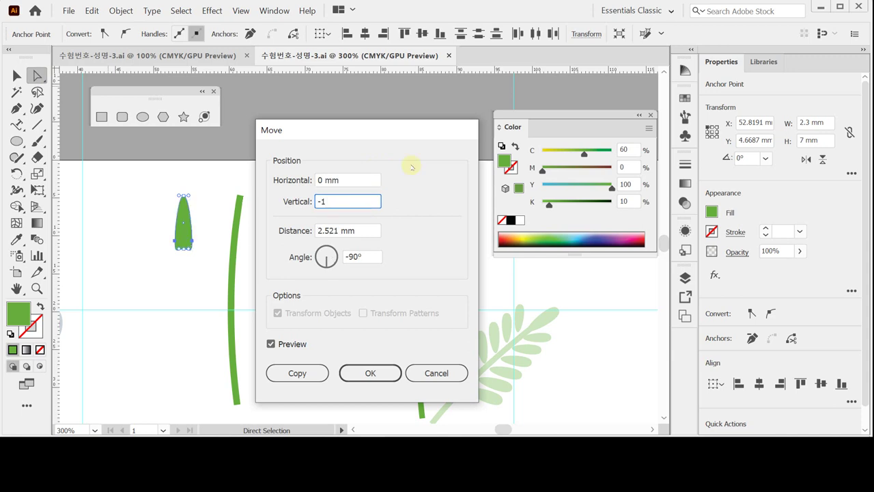
{"action": "key", "text": "Tab"}
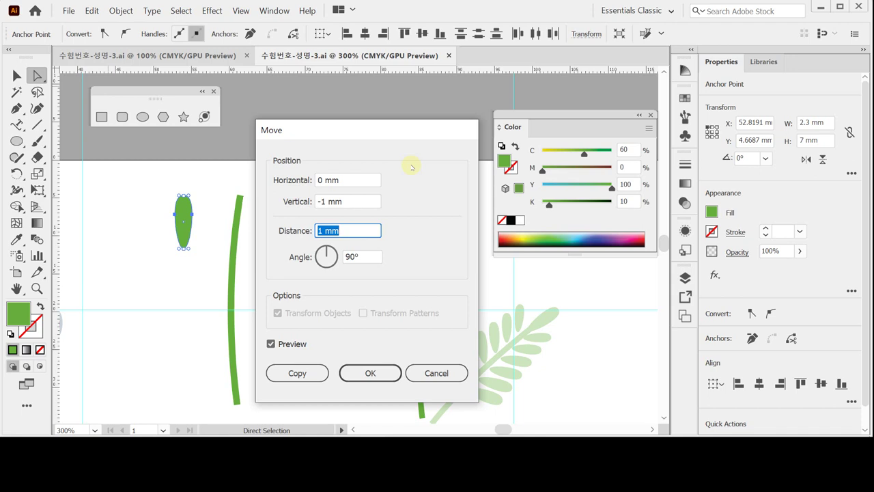
{"action": "key", "text": "Return"}
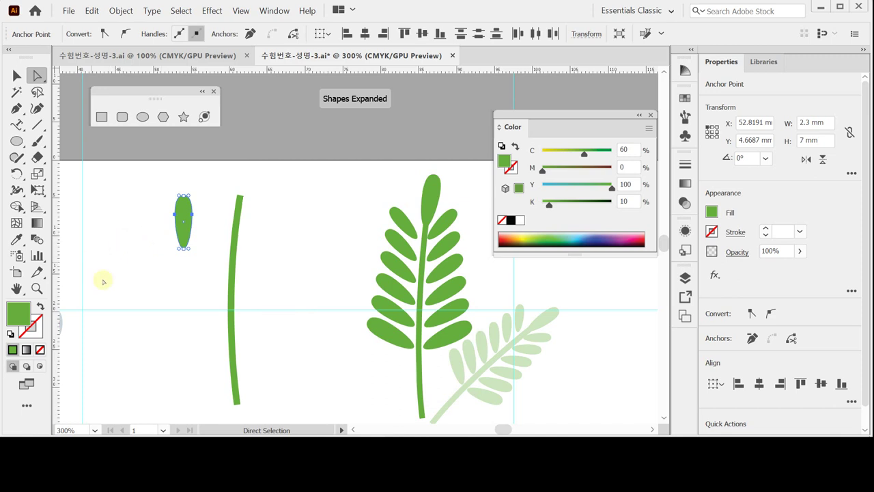
Select the whole leaf shape and rotate it by -10°
{"action": "left_click", "coordinate": [18, 75]}
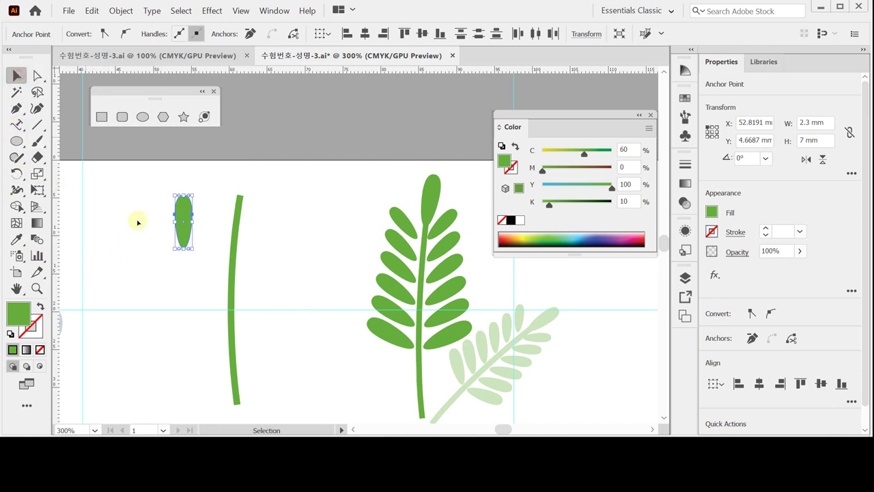
{"action": "left_click", "coordinate": [151, 235]}
{"action": "left_click", "coordinate": [183, 229]}
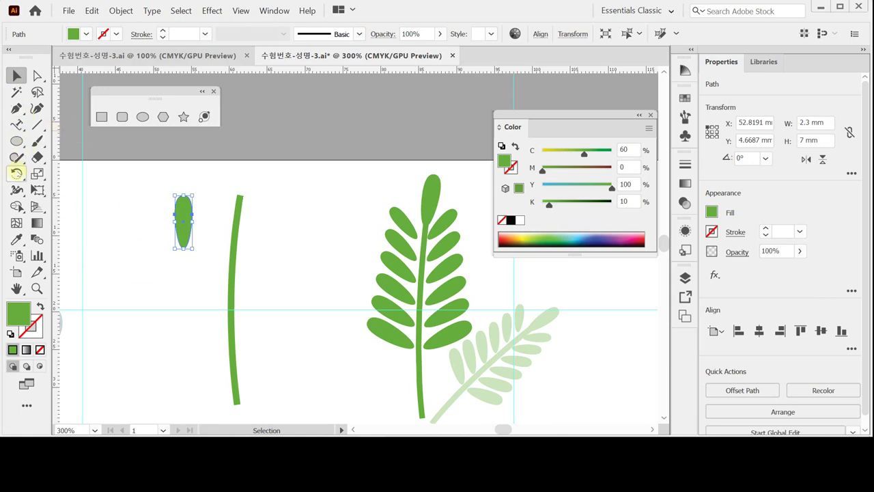
{"action": "double_click", "coordinate": [17, 173]}
{"action": "type", "text": "-"}
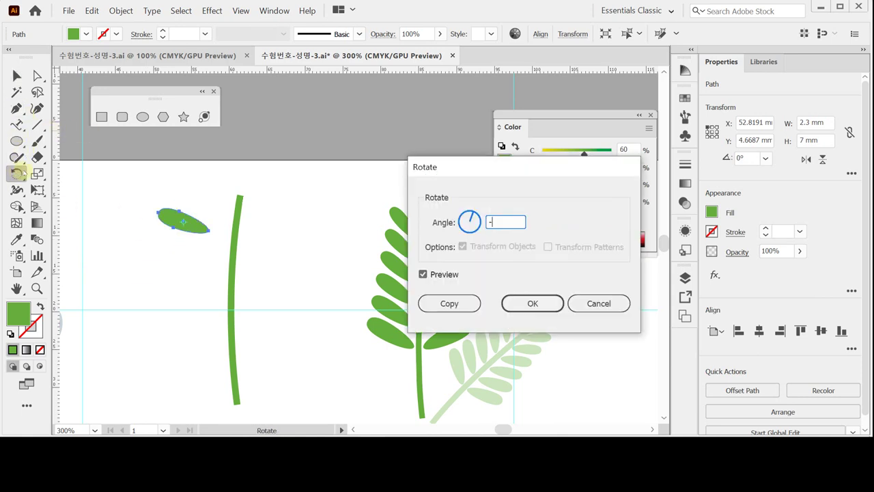
{"action": "type", "text": "70"}
{"action": "key", "text": "Return"}
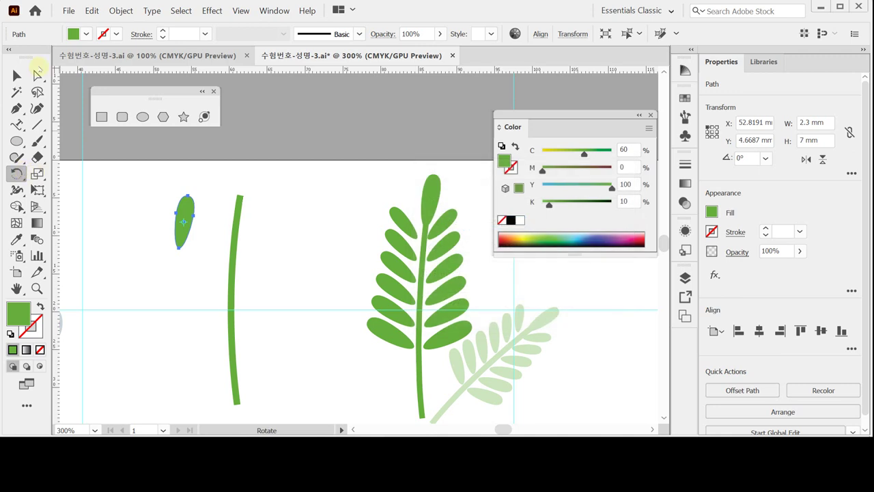
Place the leaf on the stem's upper end and shift leaf and stem together down inside the artboard
{"action": "left_click", "coordinate": [18, 75]}
{"action": "left_click_drag", "start_coordinate": [171, 233], "coordinate": [242, 187]}
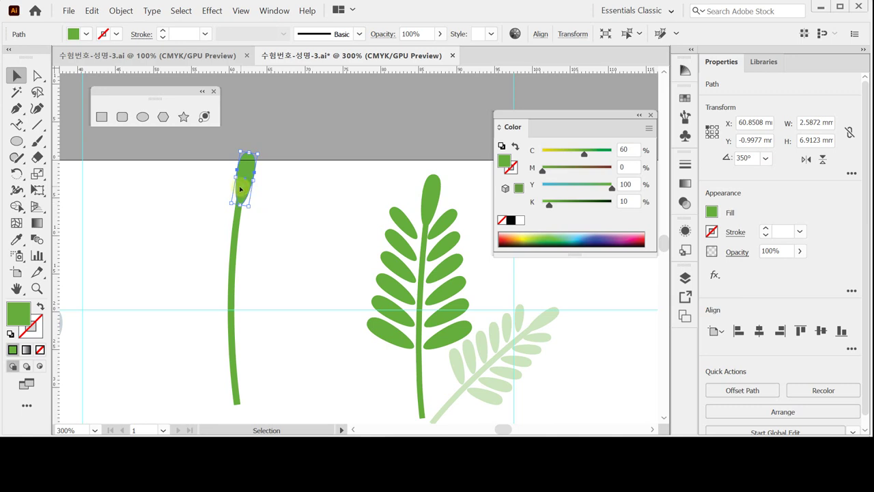
{"action": "left_click_drag", "start_coordinate": [248, 241], "coordinate": [205, 164]}
{"action": "left_click_drag", "start_coordinate": [246, 183], "coordinate": [259, 195]}
{"action": "left_click", "coordinate": [293, 196]}
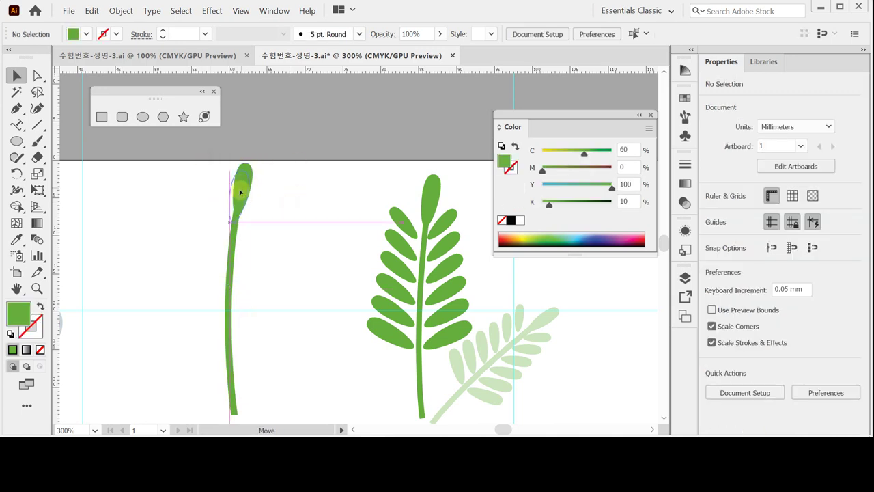
Fine-tune the leaf's position so its lower tip meets the top of the stem, and save the document
{"action": "left_click", "coordinate": [241, 192]}
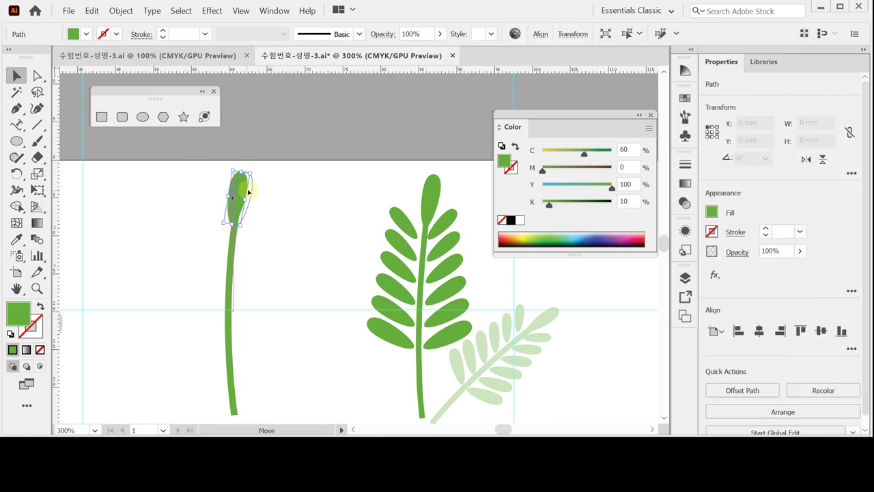
{"action": "left_click_drag", "start_coordinate": [248, 192], "coordinate": [245, 191]}
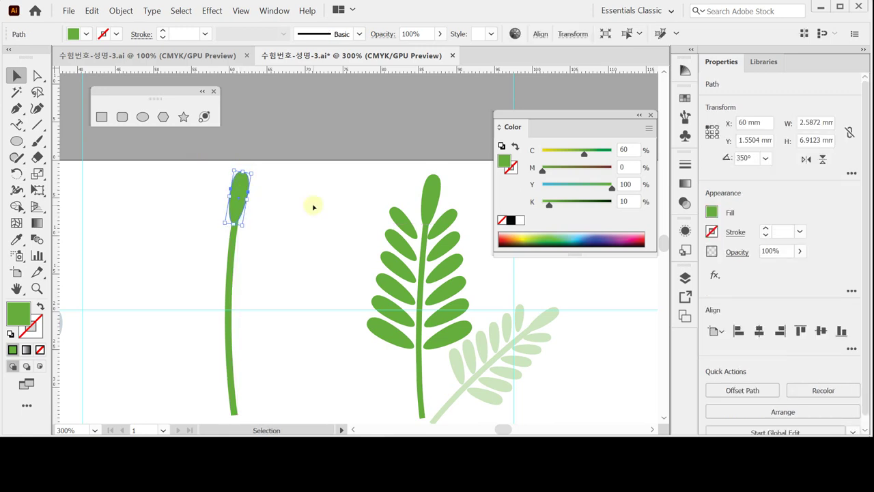
{"action": "key", "text": "a"}
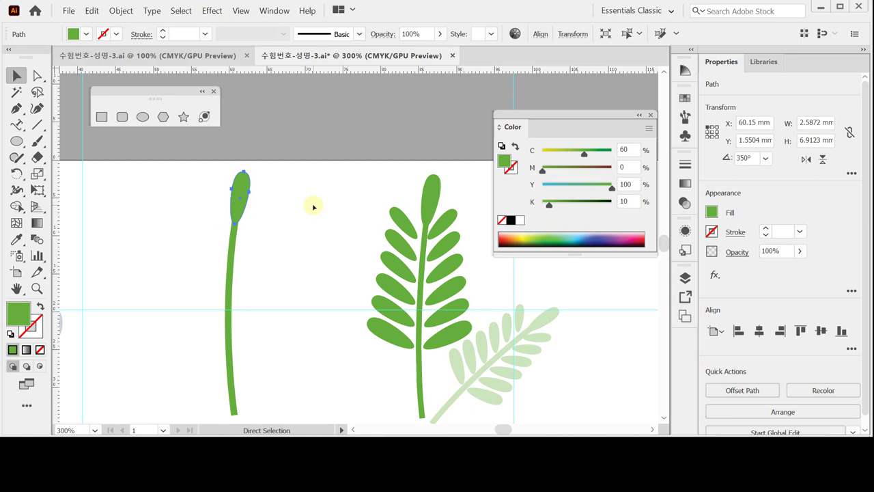
{"action": "key", "text": "ctrl+s"}
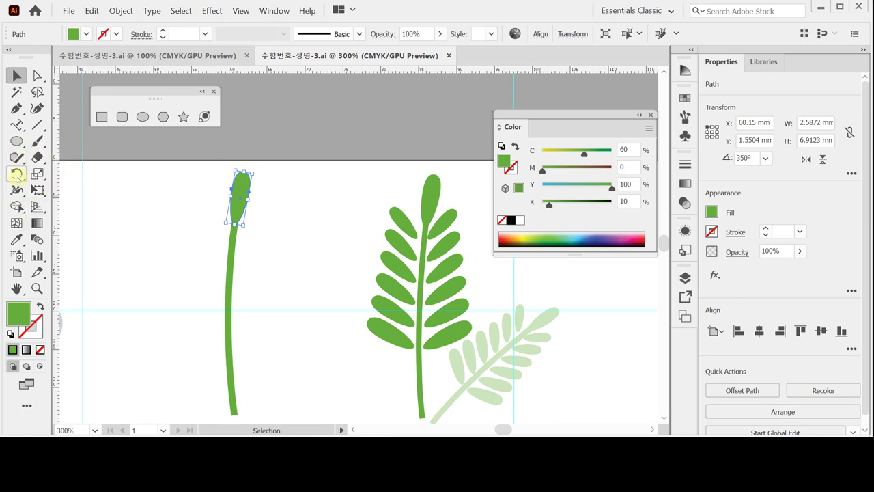
{"action": "double_click", "coordinate": [16, 174]}
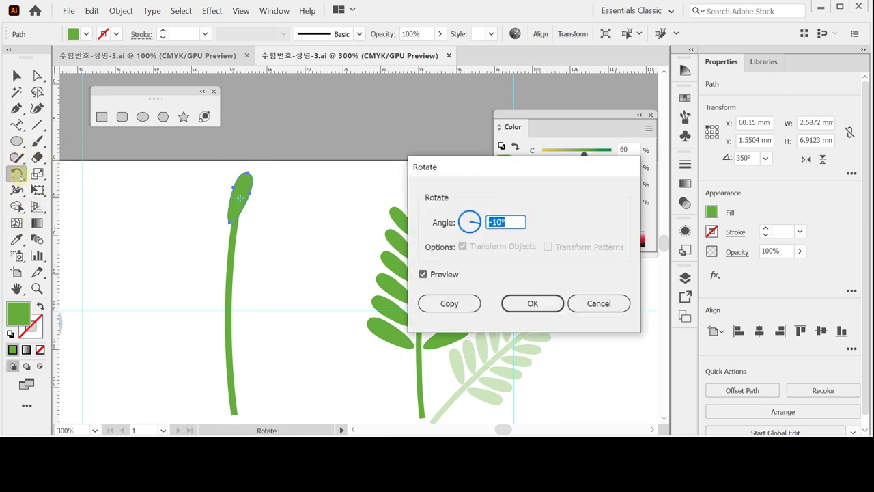
{"action": "type", "text": "70"}
{"action": "left_click", "coordinate": [448, 303]}
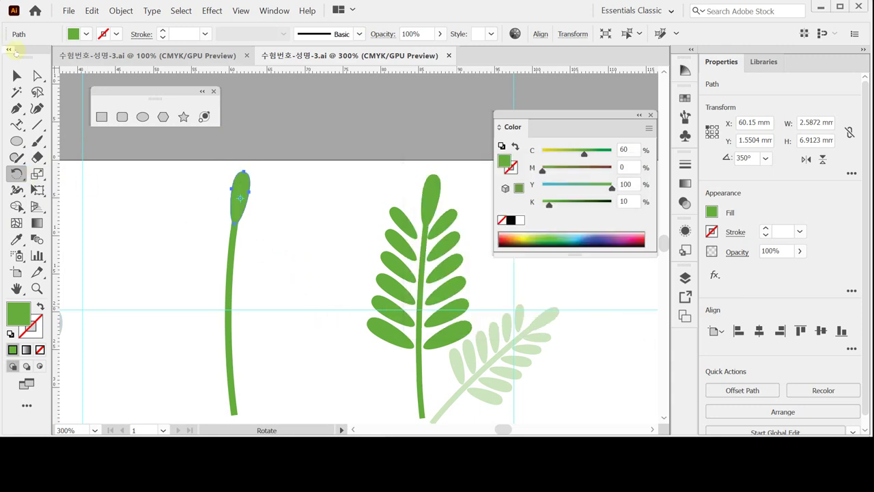
Move the rotated leaf copy to the lower left side of the stem and create a uniformly scaled 75% copy of it
{"action": "left_click", "coordinate": [17, 75]}
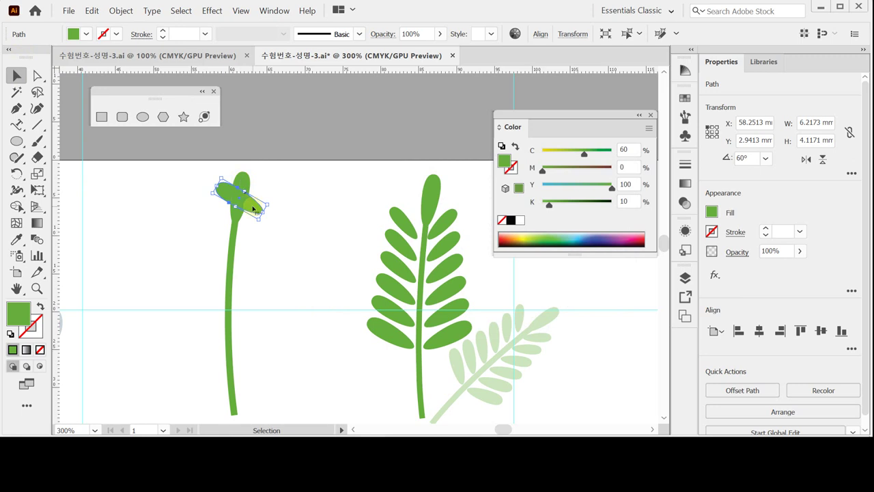
{"action": "left_click_drag", "start_coordinate": [253, 208], "coordinate": [211, 335]}
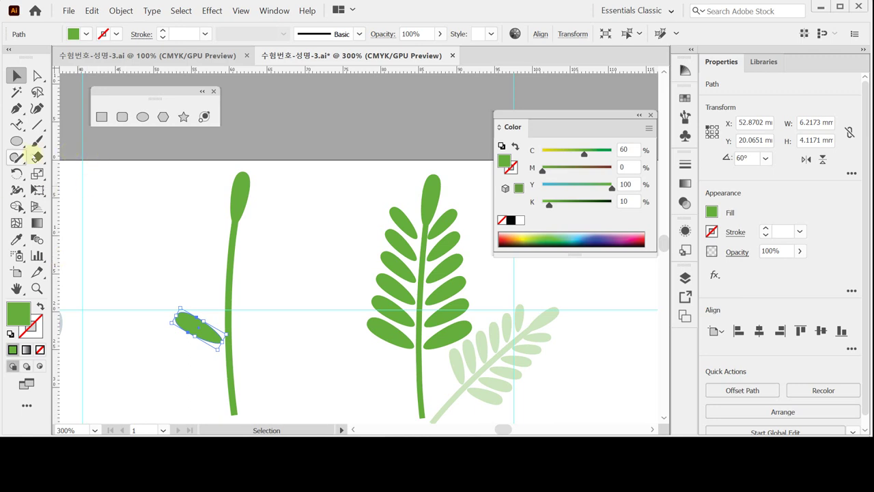
{"action": "left_click", "coordinate": [38, 172]}
{"action": "double_click", "coordinate": [38, 172]}
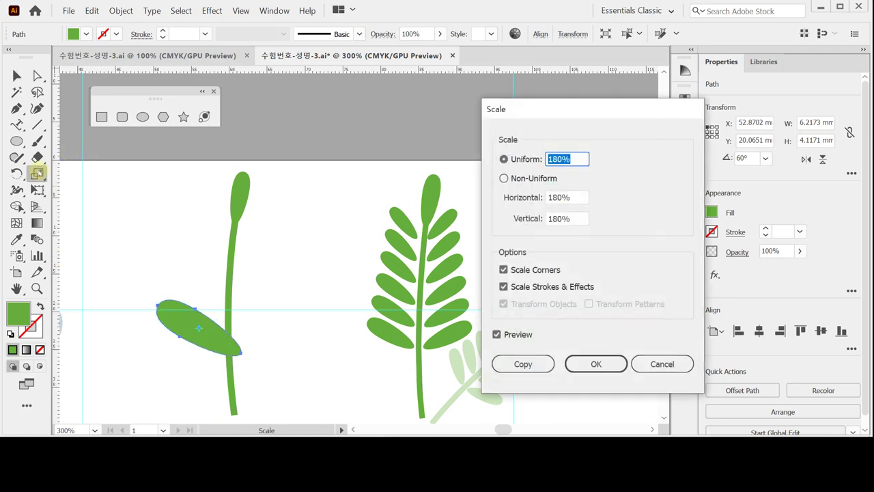
{"action": "type", "text": "75"}
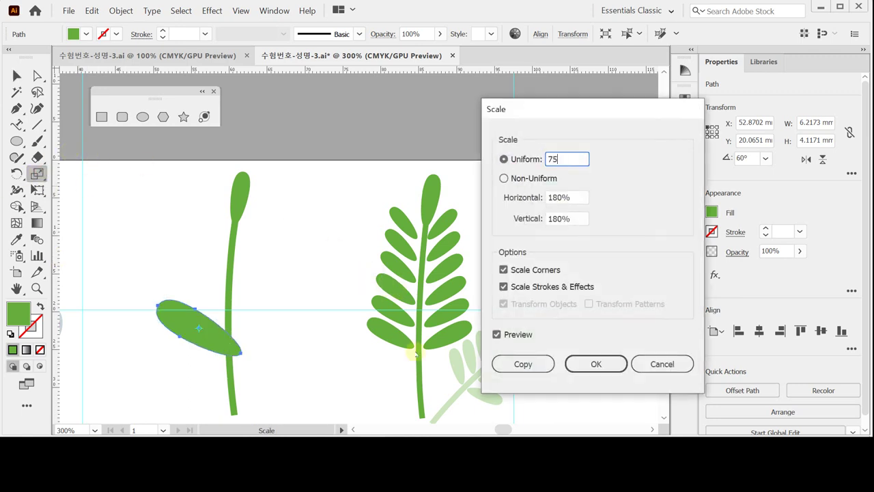
{"action": "left_click", "coordinate": [537, 358]}
{"action": "left_click", "coordinate": [523, 363]}
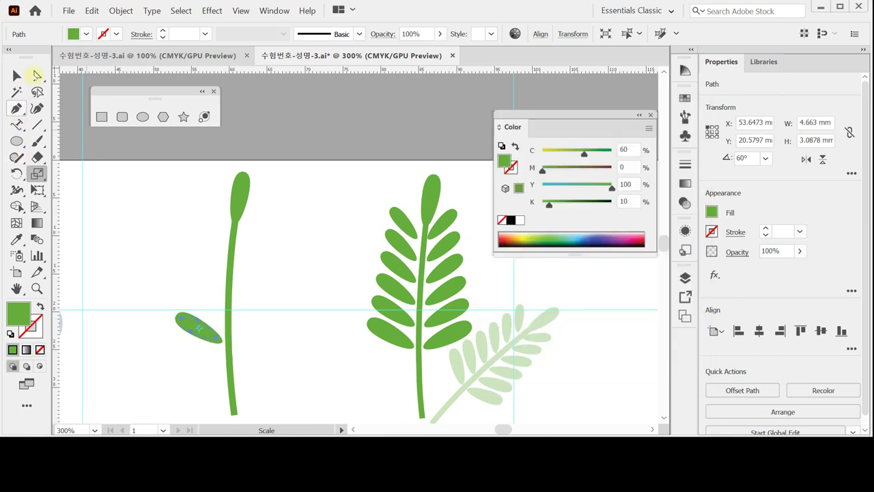
Shift the smaller leaf copy straight up and slightly right, placing it beside the stem just below the top leaf
{"action": "left_click", "coordinate": [17, 75]}
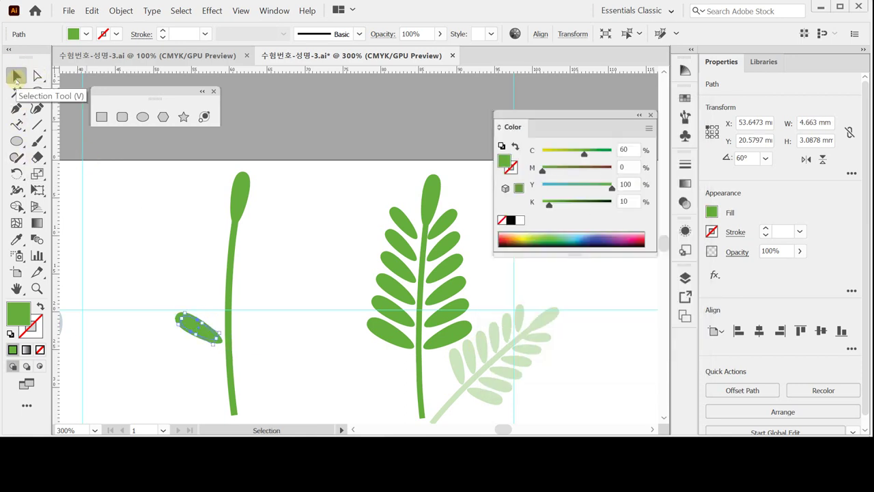
{"action": "key", "text": "Up"}
{"action": "key", "text": "Up"}
{"action": "key", "text": "Up"}
{"action": "key", "text": "Up"}
{"action": "key", "text": "Up"}
{"action": "key", "text": "Up"}
{"action": "key", "text": "Up"}
{"action": "key", "text": "Up"}
{"action": "key", "text": "Up"}
{"action": "key", "text": "Up"}
{"action": "key", "text": "Up"}
{"action": "key", "text": "Up"}
{"action": "key", "text": "Up"}
{"action": "key", "text": "Up"}
{"action": "key", "text": "Up"}
{"action": "key", "text": "Up"}
{"action": "key", "text": "Up"}
{"action": "key", "text": "Up"}
{"action": "key", "text": "Up"}
{"action": "key", "text": "Up"}
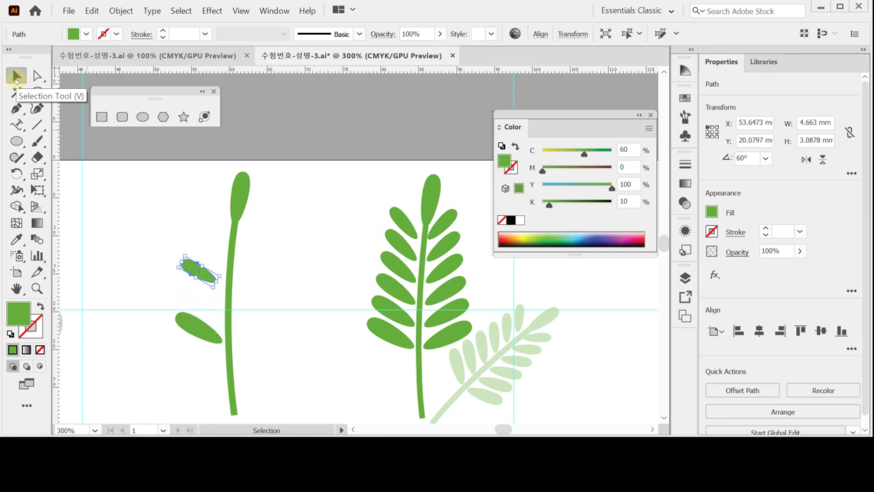
{"action": "key", "text": "Up"}
{"action": "key", "text": "Up"}
{"action": "key", "text": "Up"}
{"action": "key", "text": "Up"}
{"action": "key", "text": "Up"}
{"action": "key", "text": "Up"}
{"action": "key", "text": "Up"}
{"action": "key", "text": "Up"}
{"action": "key", "text": "Up"}
{"action": "key", "text": "Up"}
{"action": "key", "text": "Up"}
{"action": "key", "text": "Up"}
{"action": "key", "text": "Up"}
{"action": "key", "text": "Up"}
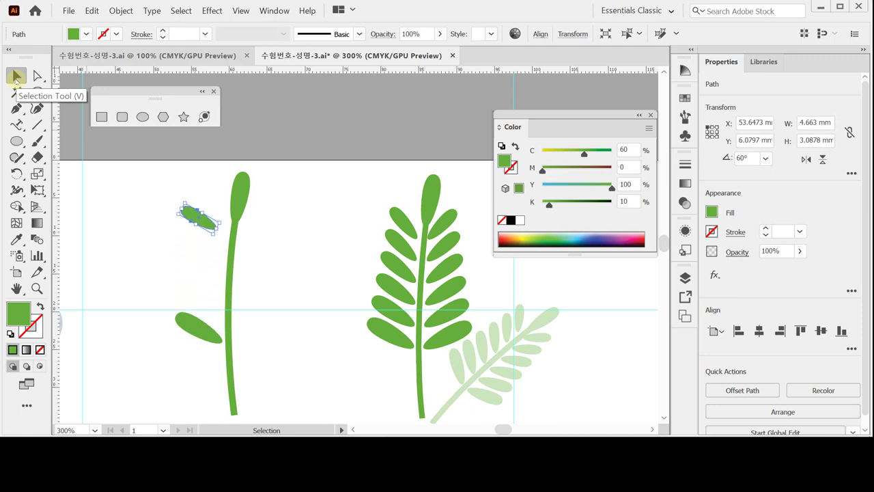
{"action": "key", "text": "Right"}
{"action": "key", "text": "Right"}
{"action": "key", "text": "Right"}
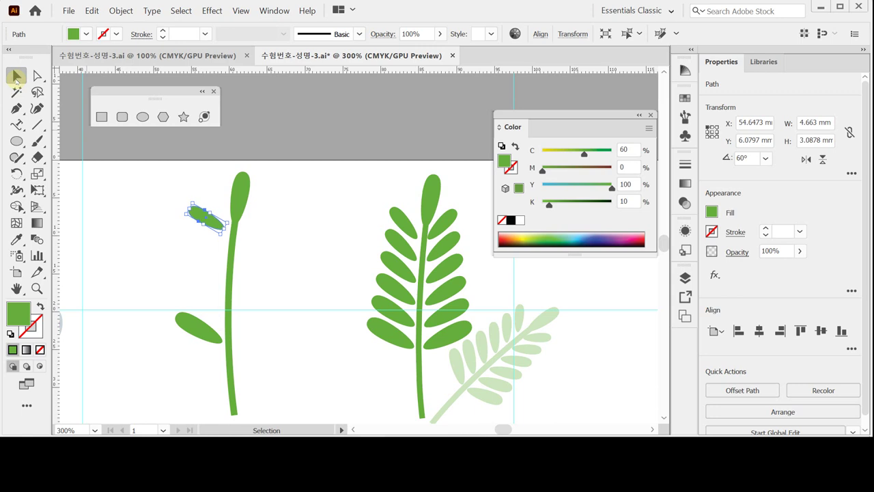
{"action": "key", "text": "Down"}
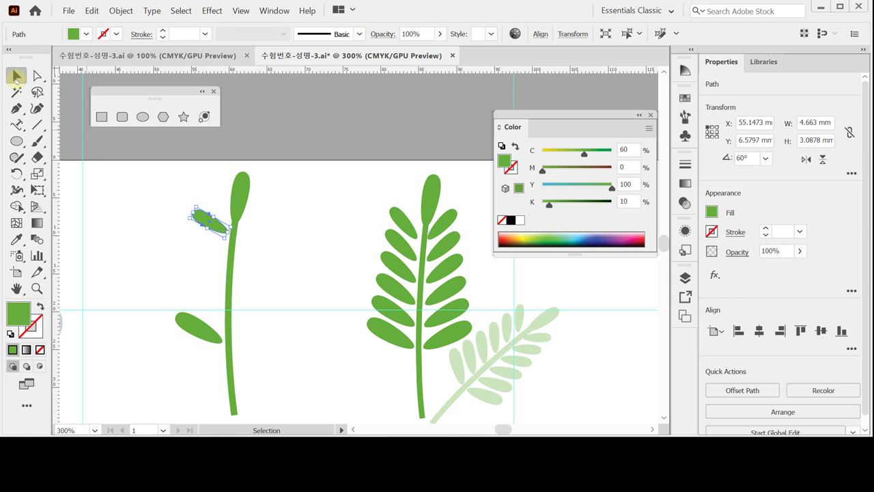
{"action": "key", "text": "Down"}
{"action": "key", "text": "Down"}
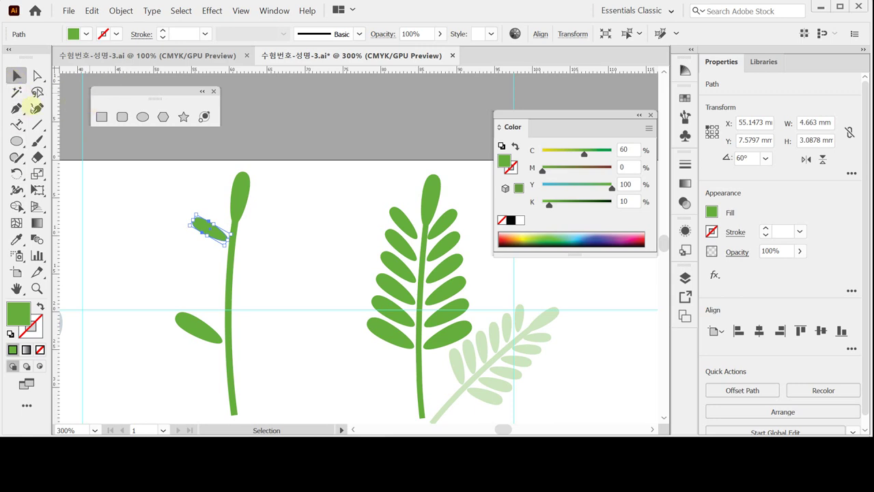
Rotate the small upper leaf by -20° to an angle of 40°, and nudge it up and slightly right beside the stem
{"action": "double_click", "coordinate": [17, 173]}
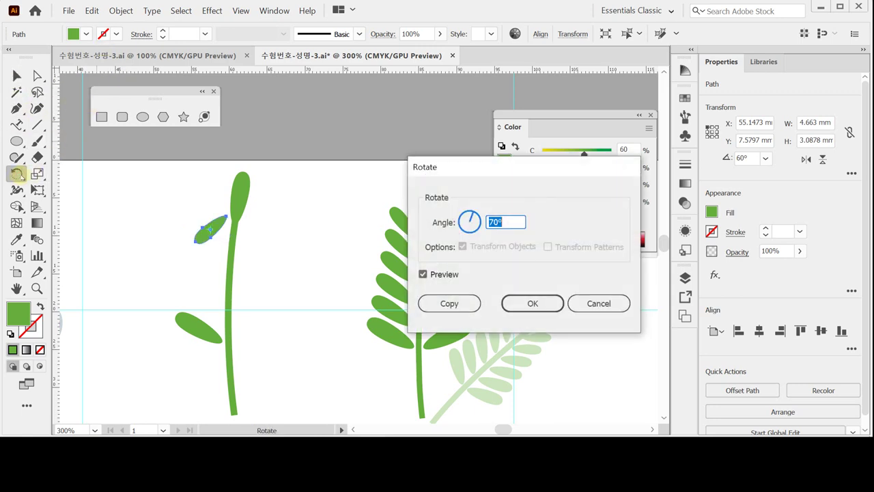
{"action": "type", "text": "-15"}
{"action": "key", "text": "Return"}
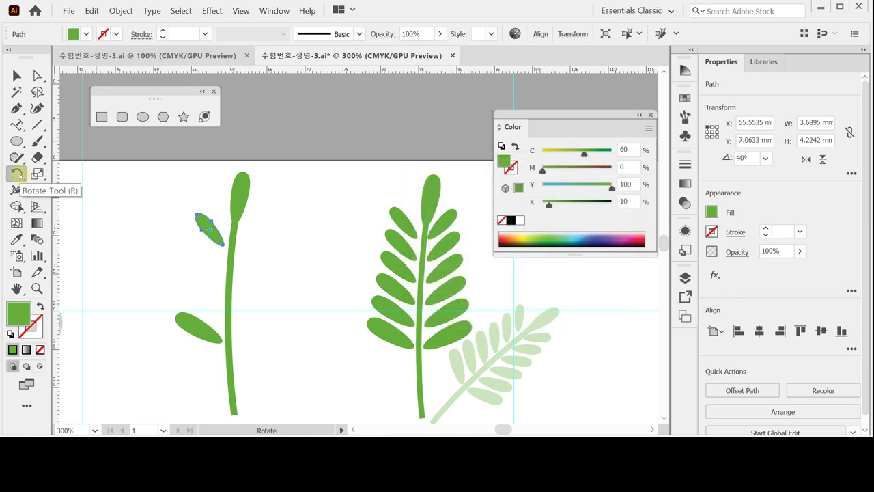
{"action": "key", "text": "Up"}
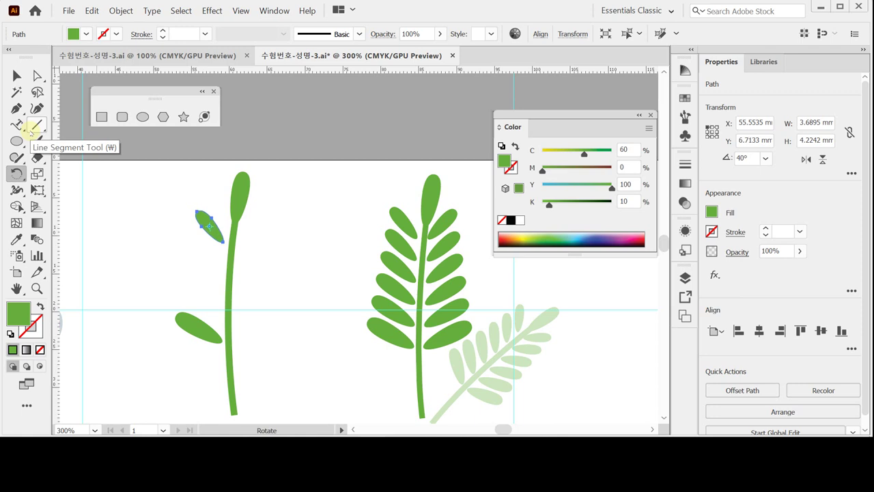
{"action": "key", "text": "Up"}
{"action": "key", "text": "Up"}
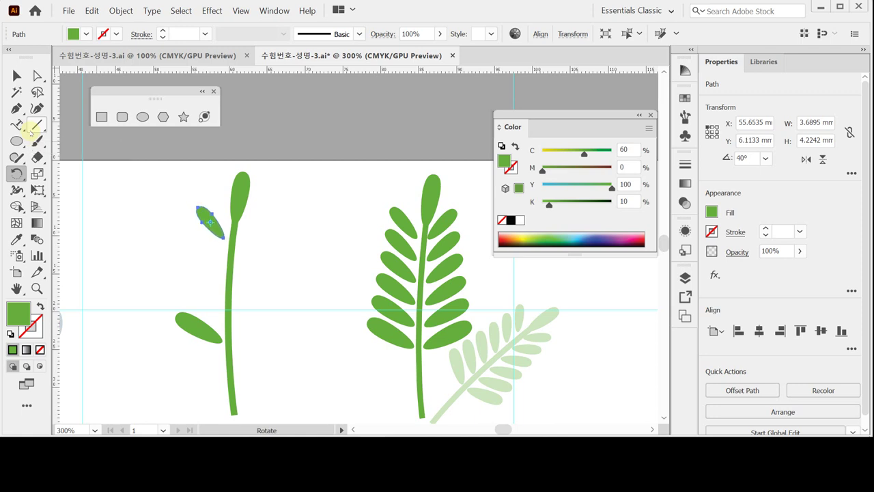
{"action": "key", "text": "Up"}
{"action": "key", "text": "Right"}
{"action": "left_click", "coordinate": [17, 75]}
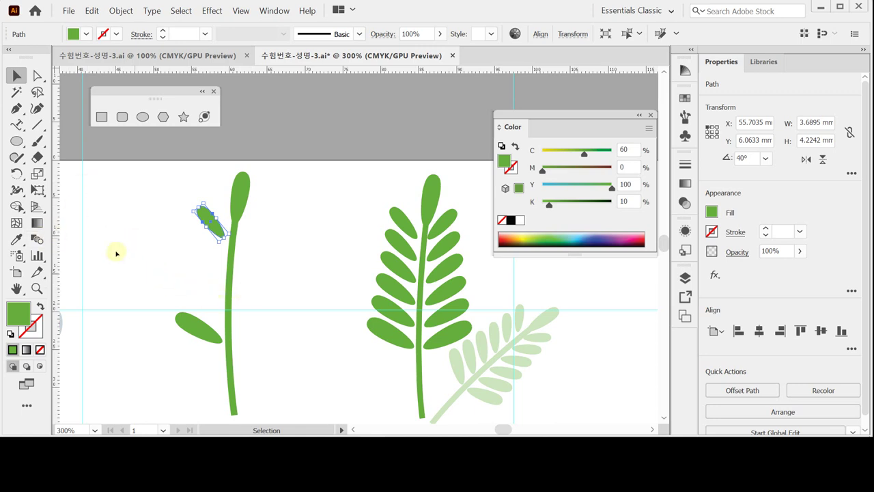
Blend the small upper leaf and the large lower leaf beside the stem using 4 specified steps
{"action": "left_click_drag", "start_coordinate": [155, 187], "coordinate": [205, 353]}
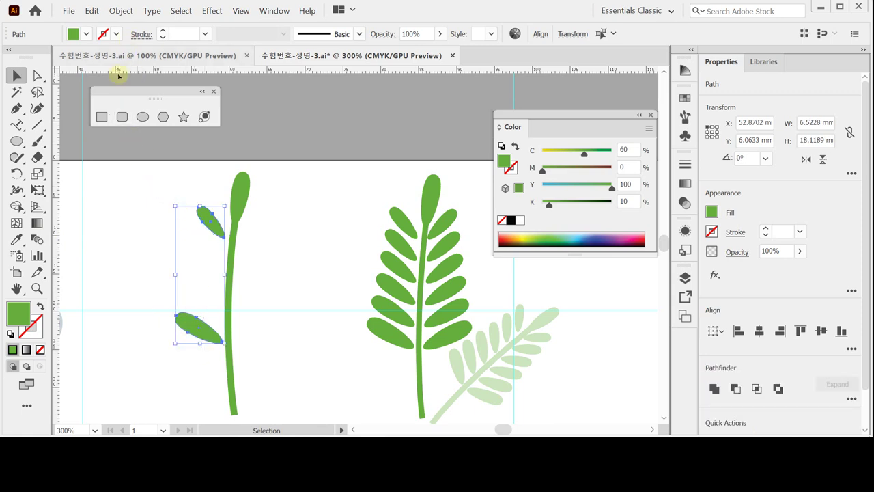
{"action": "left_click", "coordinate": [121, 11]}
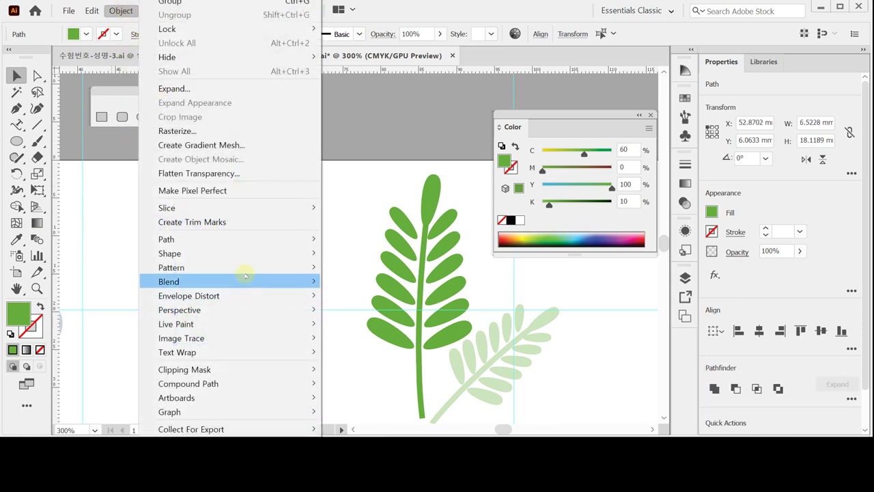
{"action": "mouse_move", "coordinate": [247, 280]}
{"action": "left_click", "coordinate": [328, 281]}
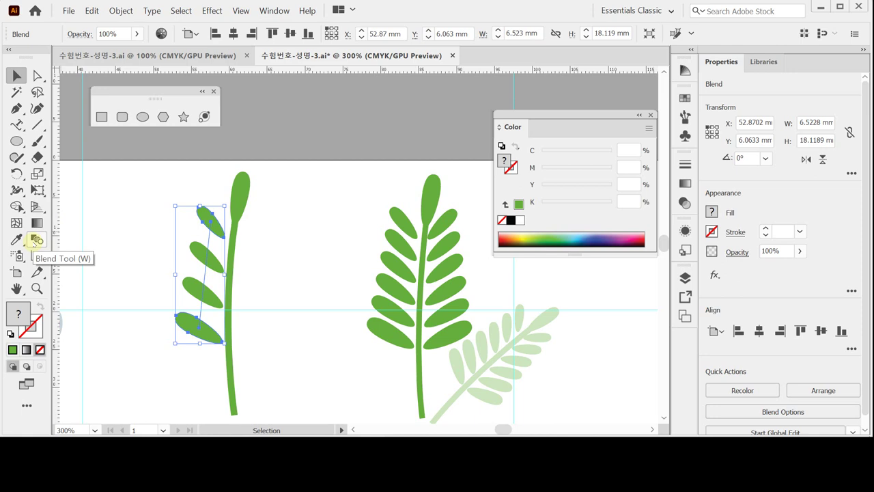
{"action": "double_click", "coordinate": [35, 240]}
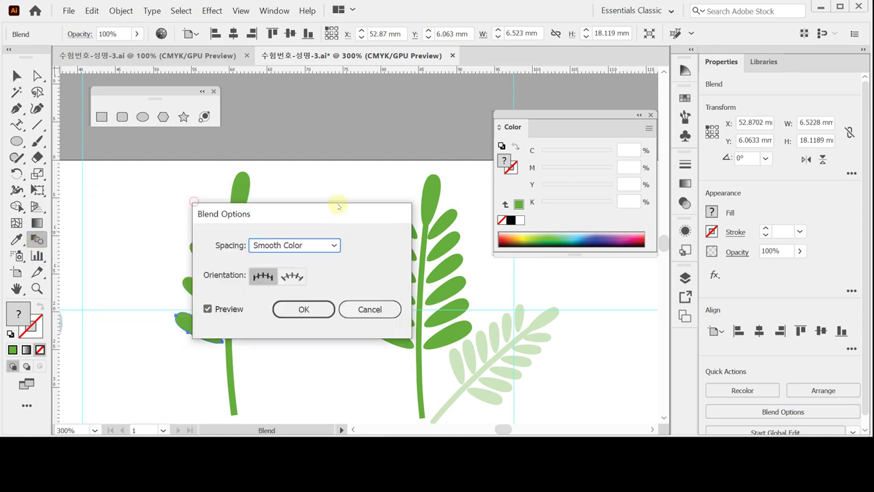
{"action": "left_click", "coordinate": [405, 171]}
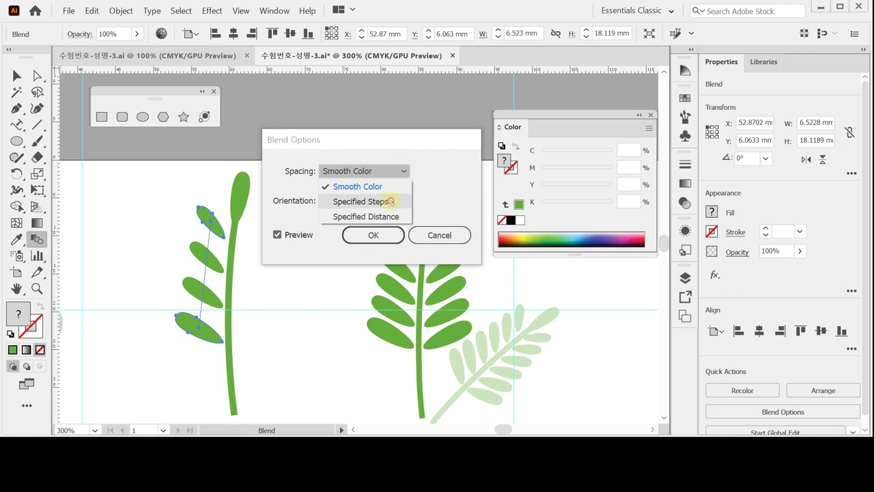
{"action": "left_click", "coordinate": [388, 201]}
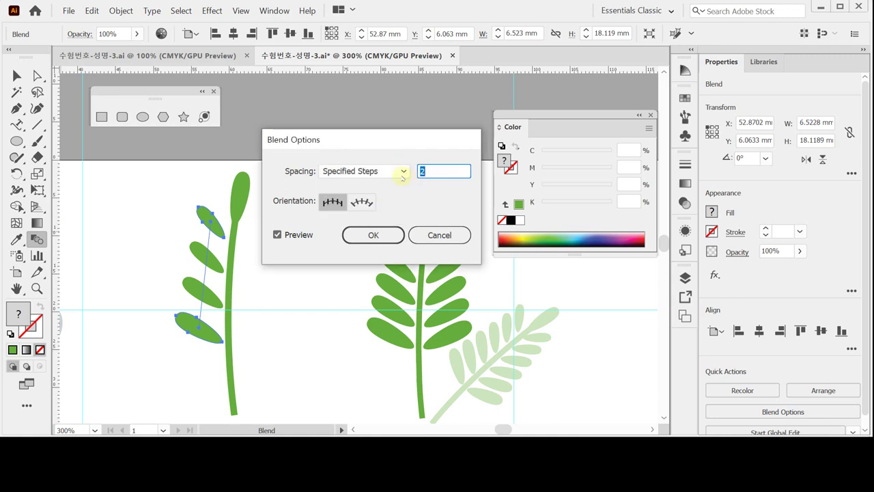
{"action": "type", "text": "4"}
{"action": "left_click", "coordinate": [392, 234]}
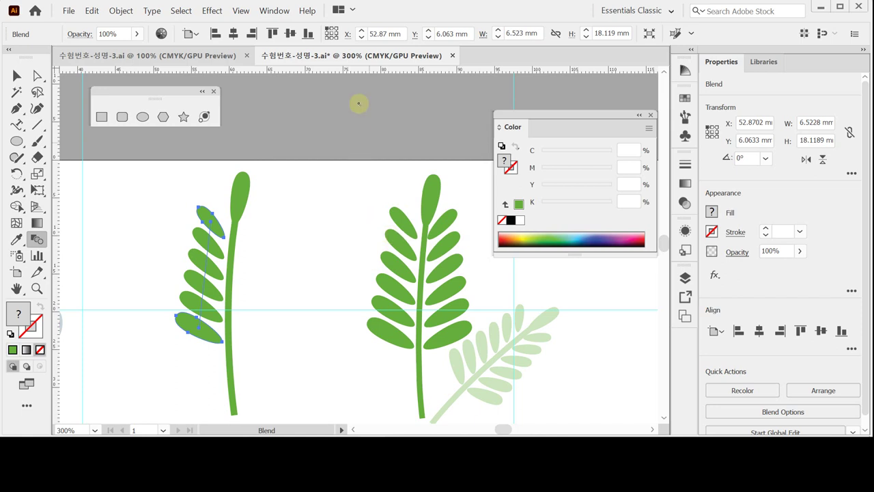
Expand the leaf blend into individual leaf shapes, checking its paths in outline view, and save the document
{"action": "key", "text": "v"}
{"action": "key", "text": "ctrl+y"}
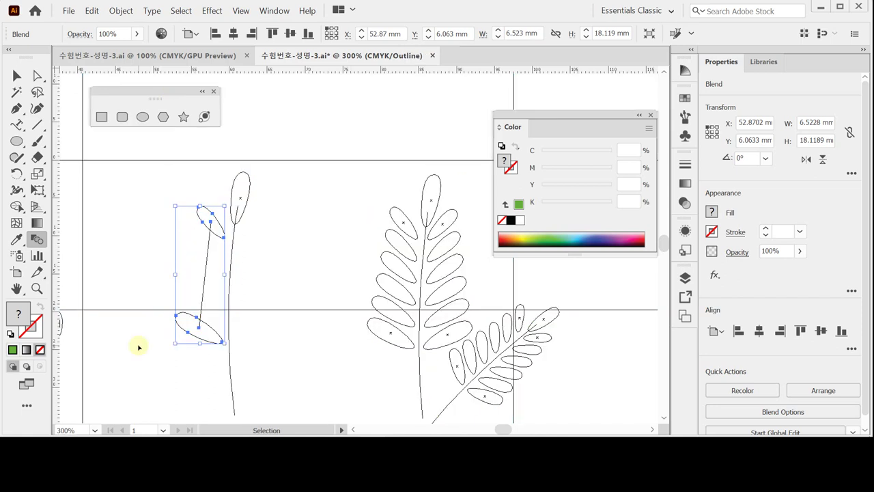
{"action": "key", "text": "w"}
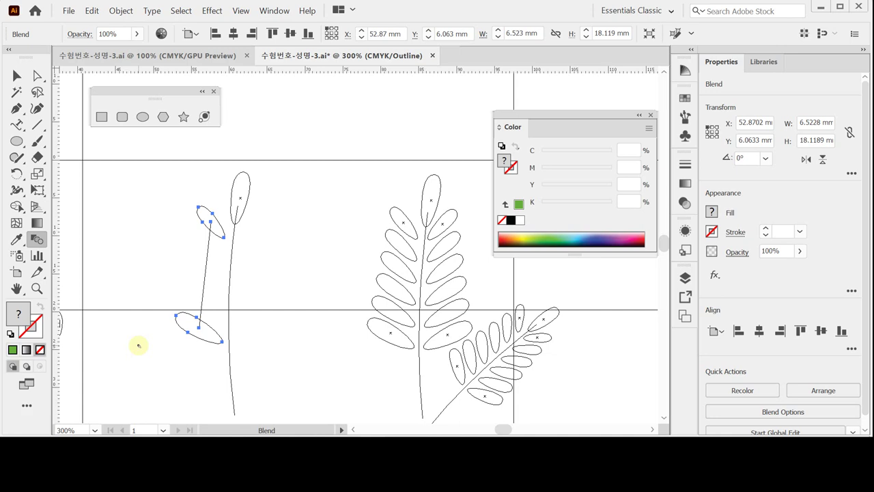
{"action": "key", "text": "v"}
{"action": "key", "text": "ctrl+y"}
{"action": "key", "text": "w"}
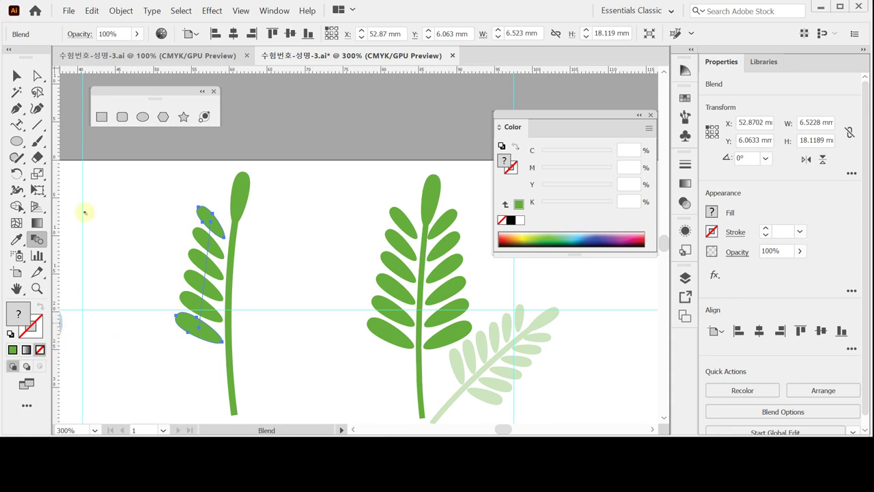
{"action": "left_click", "coordinate": [120, 10]}
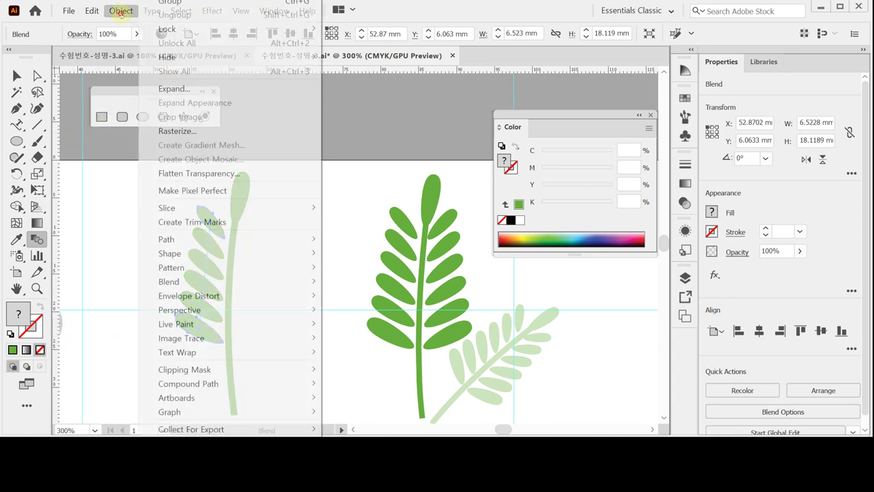
{"action": "mouse_move", "coordinate": [246, 280]}
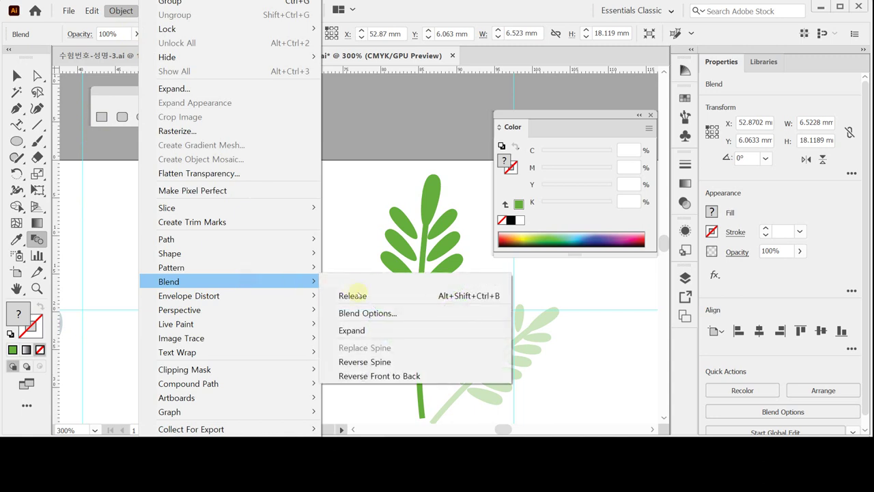
{"action": "left_click", "coordinate": [366, 330]}
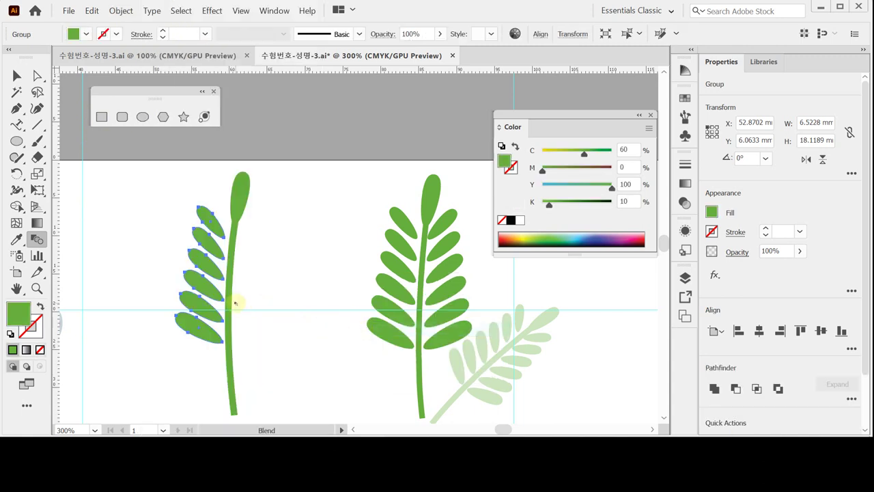
{"action": "key", "text": "v"}
{"action": "key", "text": "ctrl+y"}
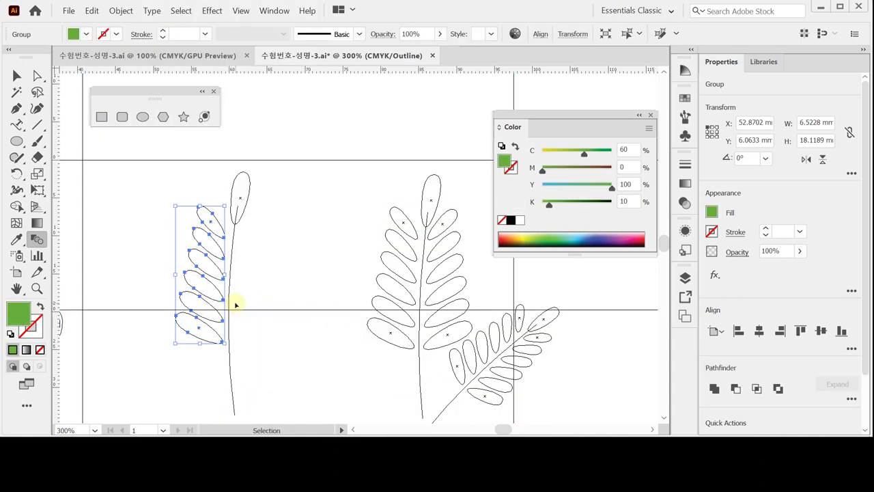
{"action": "key", "text": "ctrl+y"}
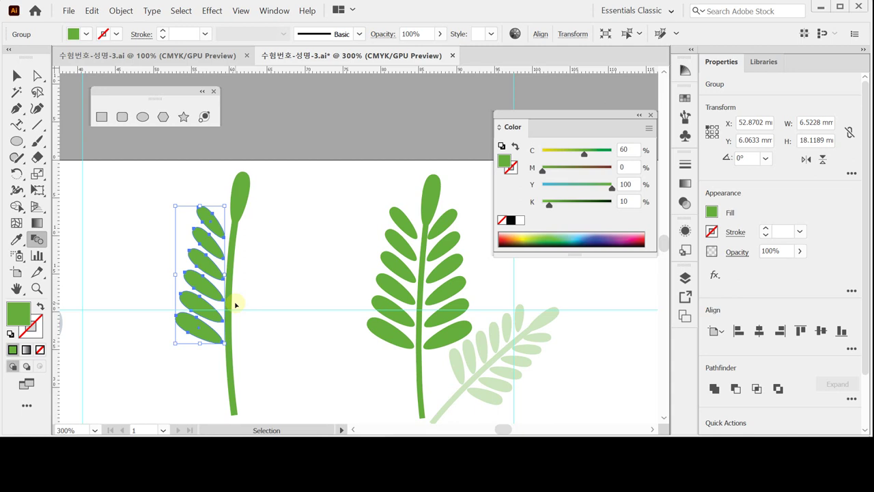
{"action": "key", "text": "w"}
{"action": "key", "text": "ctrl+s"}
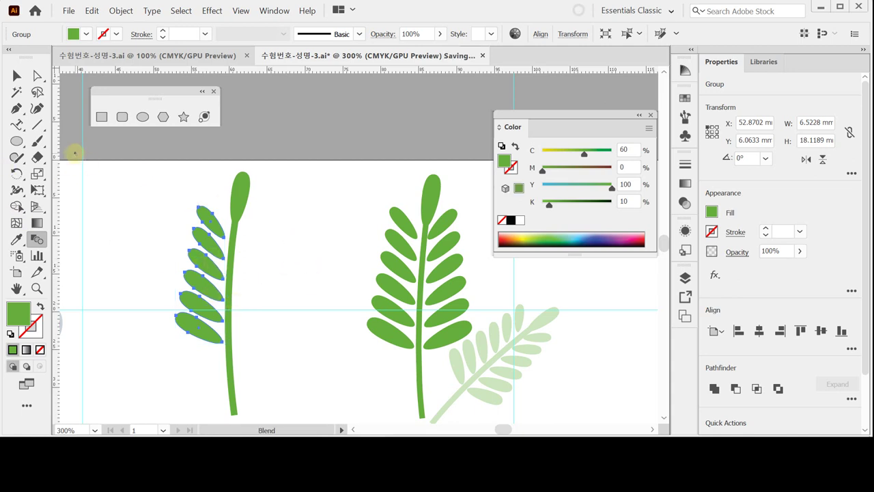
Reflect a copy of the leaf group across the stem about an 88° axis to fill the stem's bare side
{"action": "left_click", "coordinate": [17, 174]}
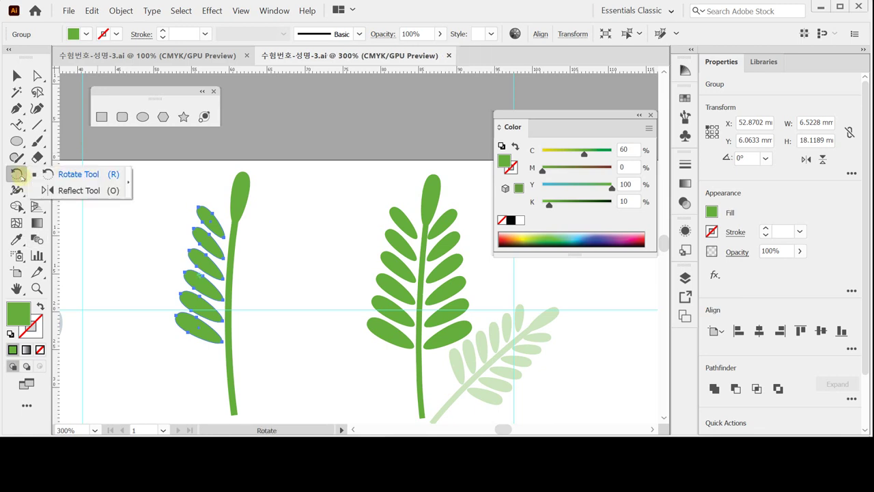
{"action": "left_click", "coordinate": [61, 192]}
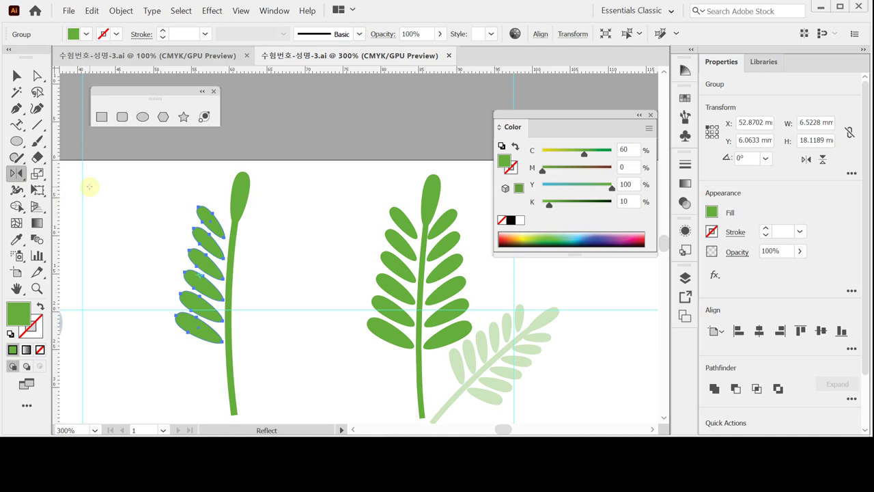
{"action": "left_click", "coordinate": [228, 348], "text": "alt"}
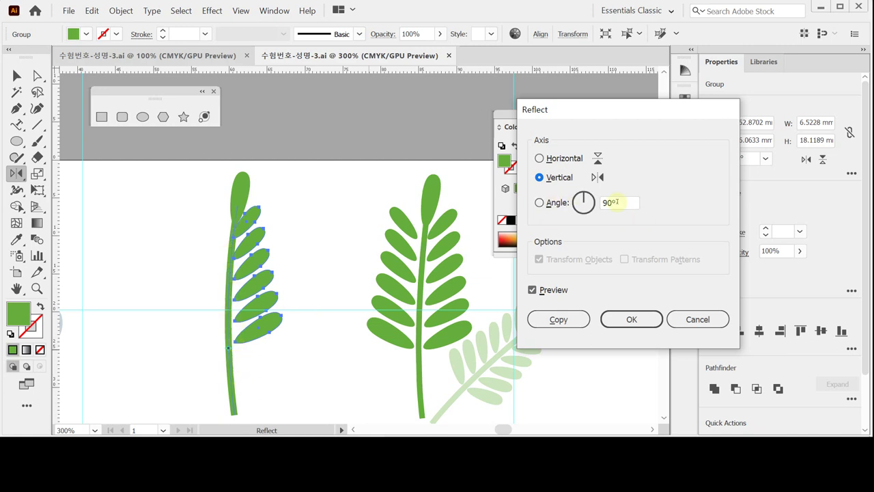
{"action": "left_click_drag", "start_coordinate": [623, 203], "coordinate": [584, 202]}
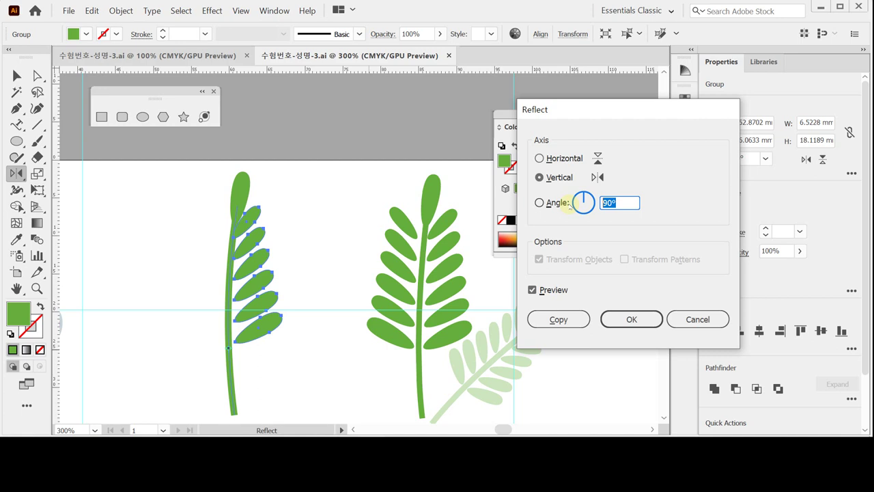
{"action": "type", "text": "88"}
{"action": "key", "text": "Tab"}
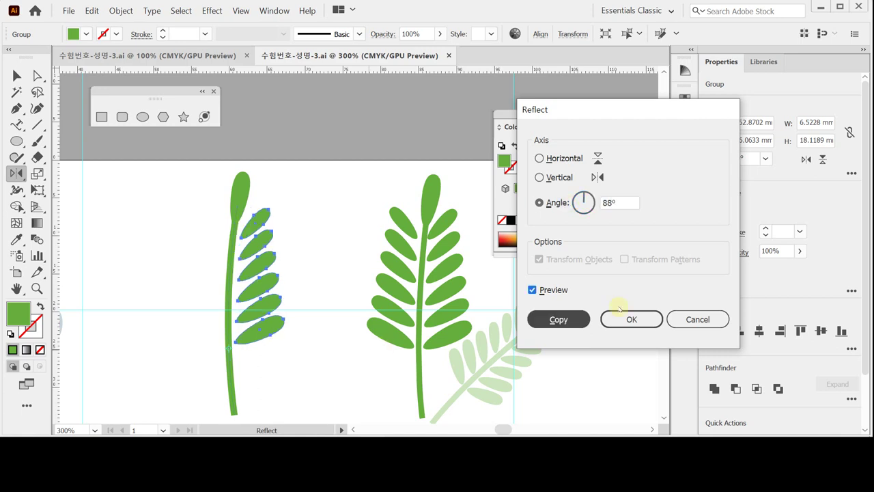
{"action": "left_click", "coordinate": [556, 319]}
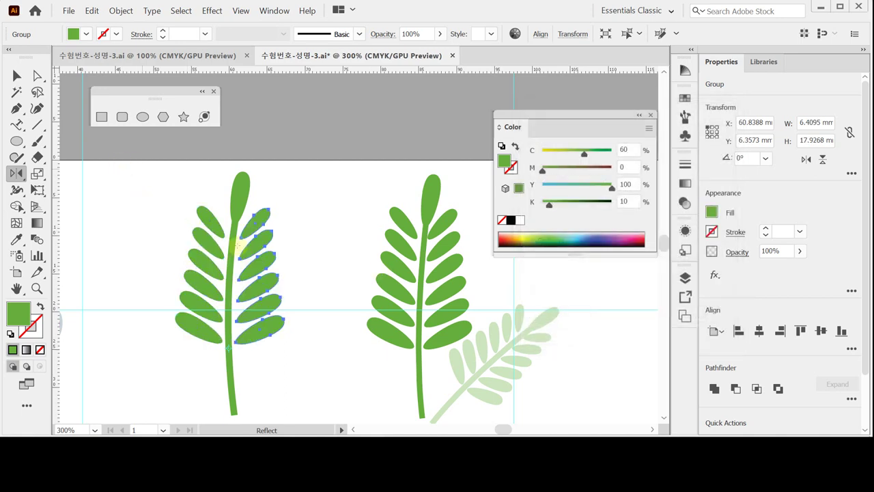
Group the stem, top leaf and both side leaf sets into one sprig
{"action": "scroll", "coordinate": [281, 334], "scroll_direction": "down", "scroll_amount": 1}
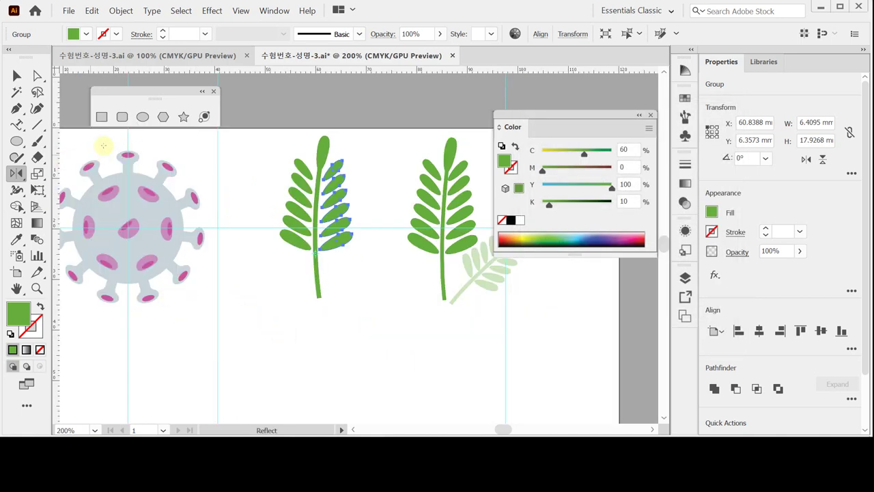
{"action": "key", "text": "v"}
{"action": "left_click_drag", "start_coordinate": [283, 134], "coordinate": [343, 287]}
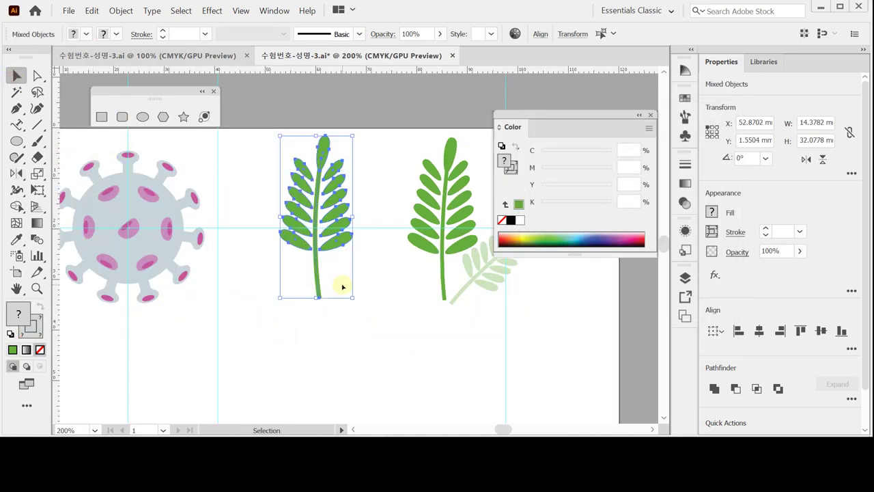
{"action": "key", "text": "ctrl+g"}
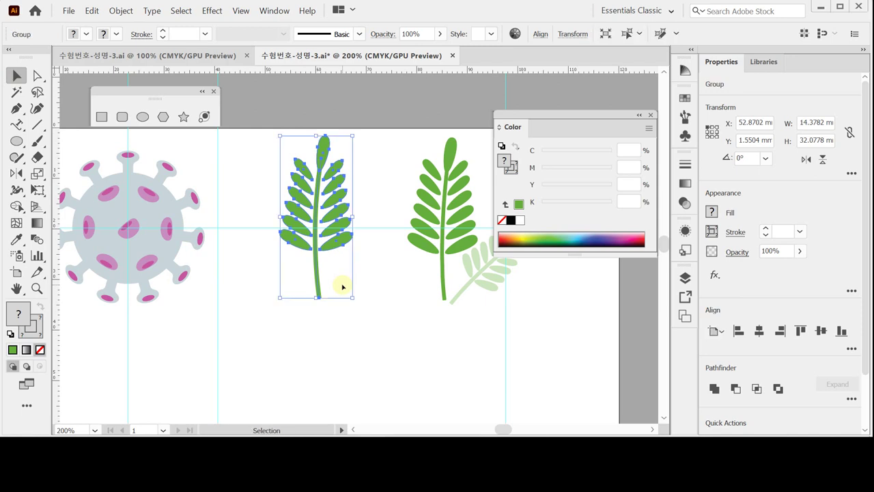
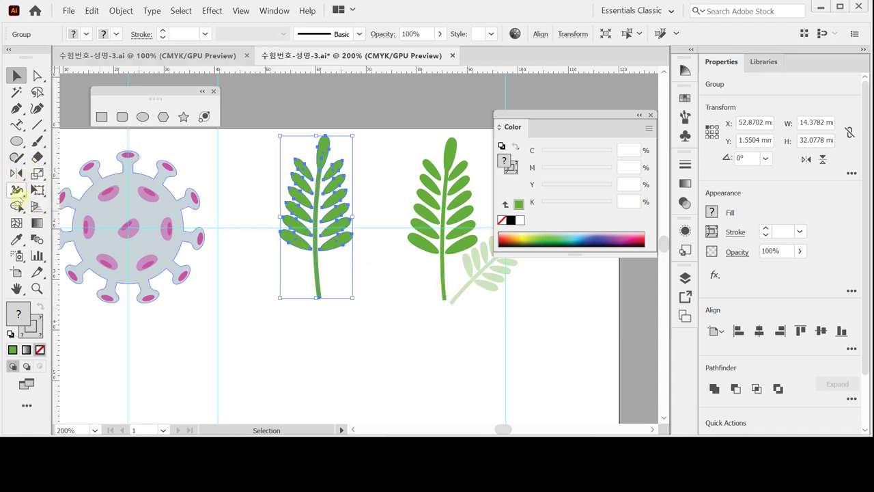
Create a copy of the grouped sprig rotated by -45°
{"action": "left_click", "coordinate": [16, 173]}
{"action": "left_click", "coordinate": [16, 174]}
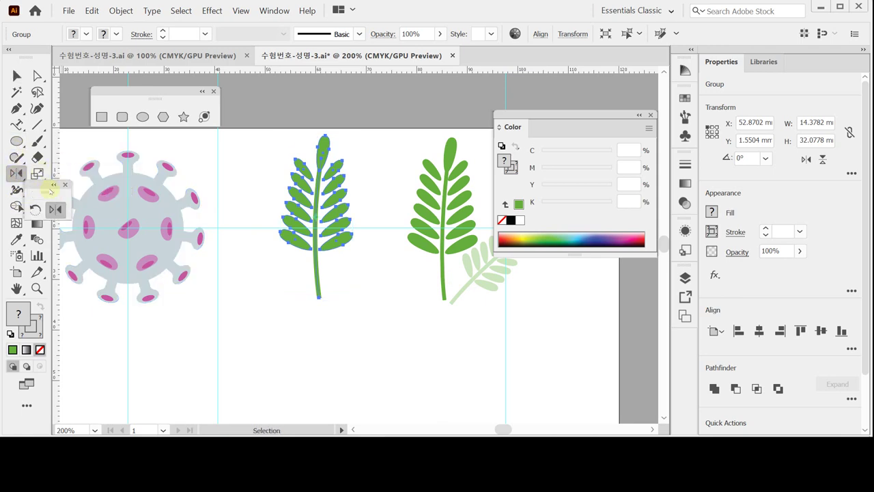
{"action": "left_click_drag", "start_coordinate": [43, 190], "coordinate": [235, 139]}
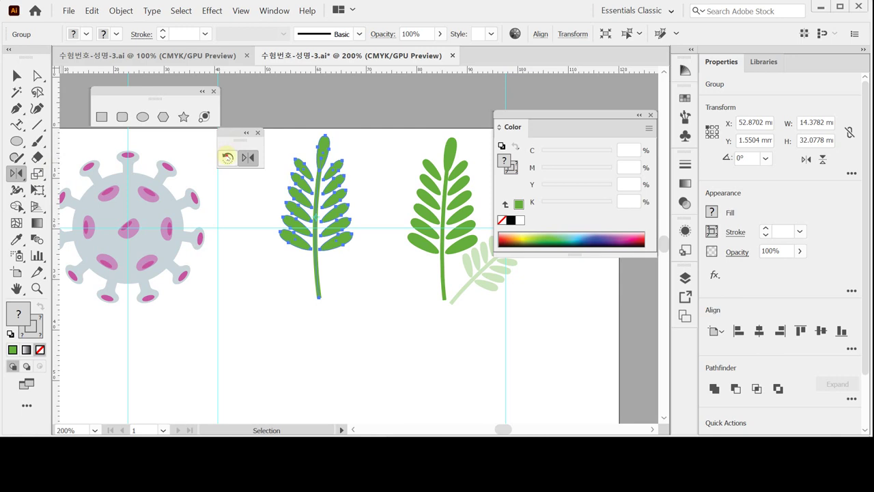
{"action": "double_click", "coordinate": [227, 157]}
{"action": "type", "text": "-"}
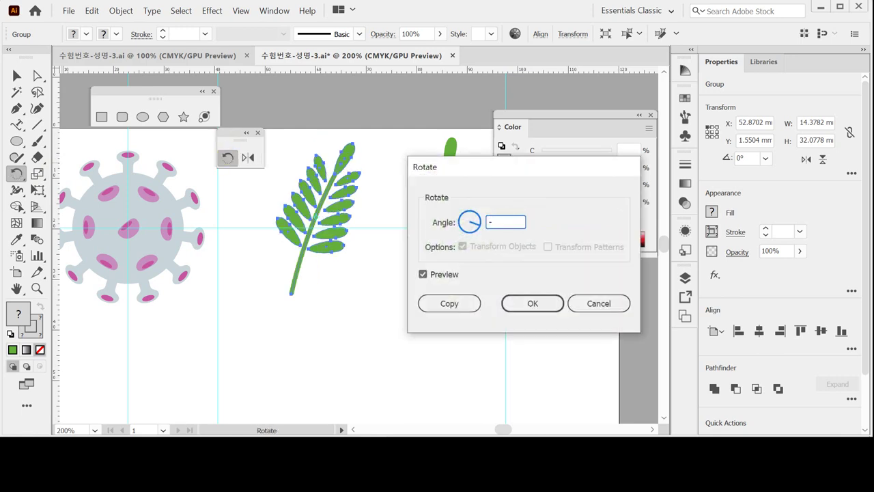
{"action": "type", "text": "45"}
{"action": "left_click", "coordinate": [447, 303]}
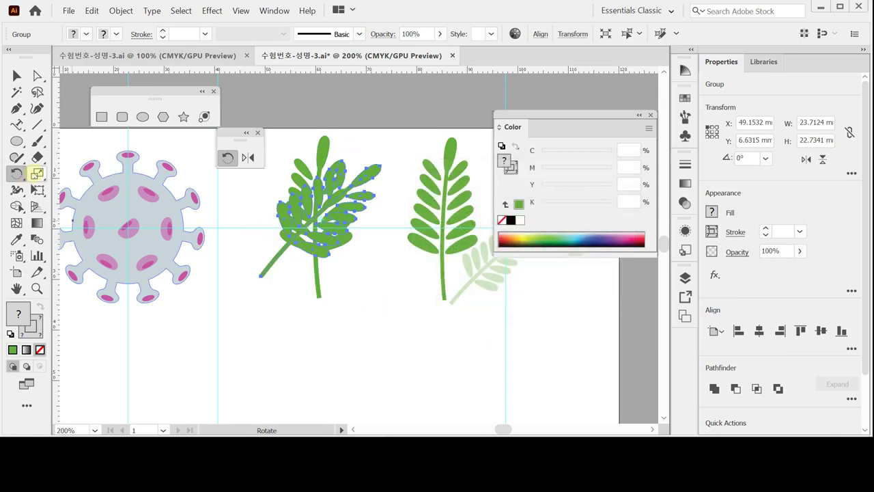
Scale the rotated sprig uniformly to 70% without scaling strokes and effects, and move it down beside the large sprig's lower stem
{"action": "double_click", "coordinate": [37, 173]}
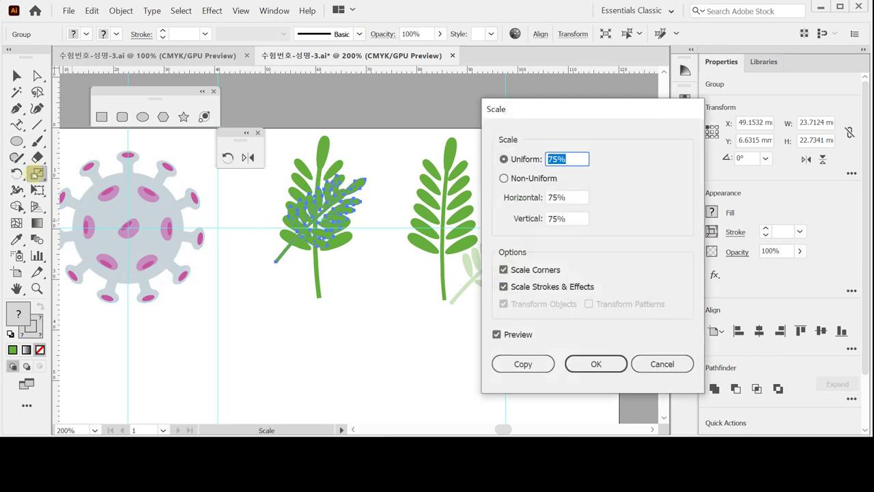
{"action": "type", "text": "70"}
{"action": "left_click", "coordinate": [504, 287]}
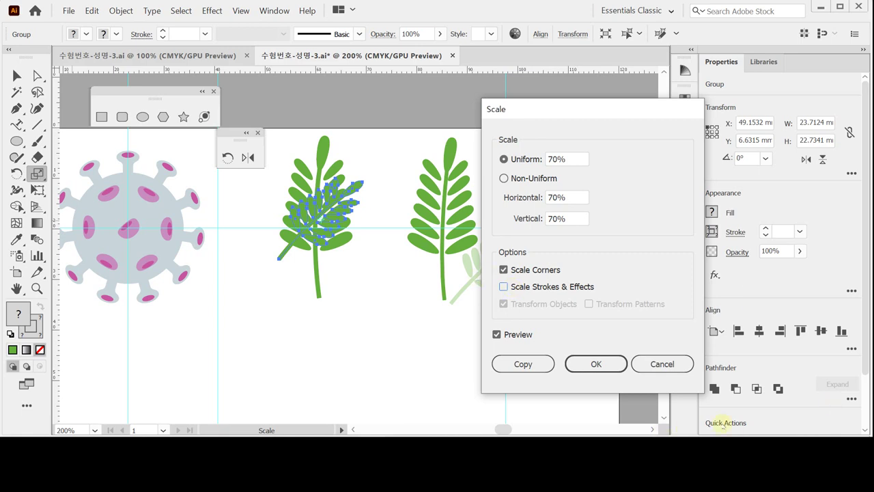
{"action": "left_click", "coordinate": [605, 363]}
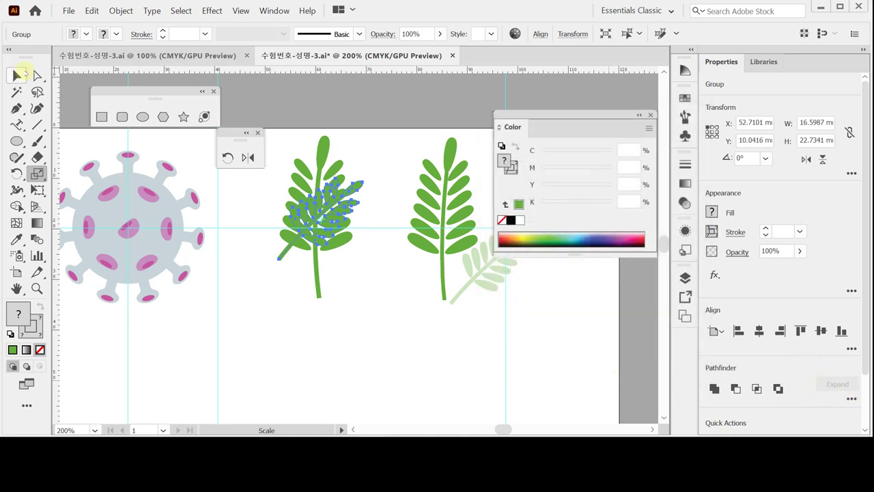
{"action": "left_click", "coordinate": [17, 75]}
{"action": "left_click_drag", "start_coordinate": [331, 237], "coordinate": [369, 277]}
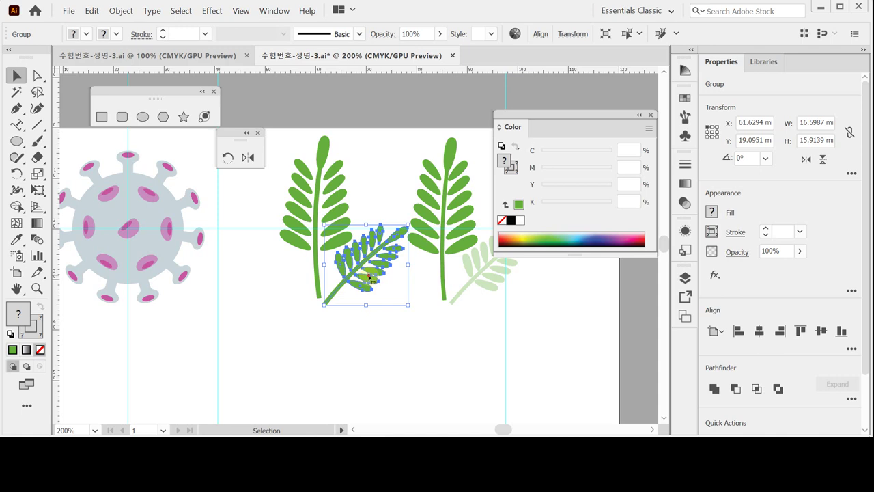
Isolate the small sprig and recolor all its leaves with the pale reference sprig's light green (C 20, M 0, Y 30, K 0)
{"action": "double_click", "coordinate": [369, 278]}
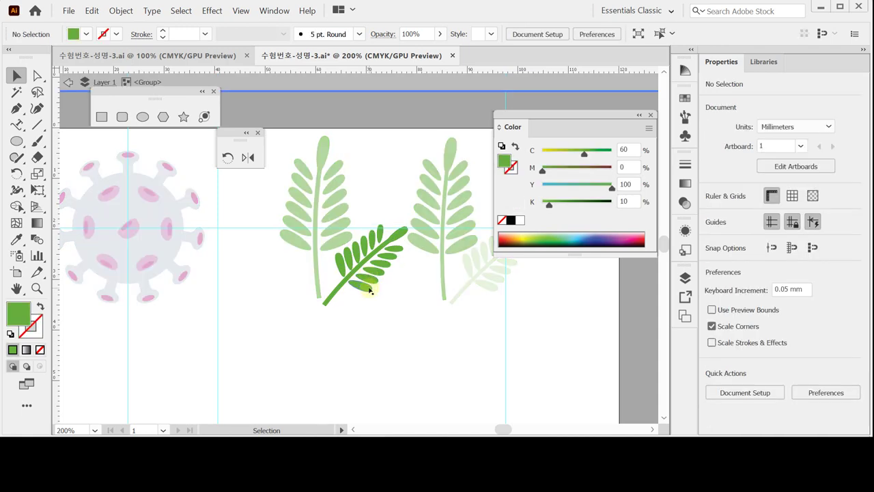
{"action": "left_click", "coordinate": [370, 290]}
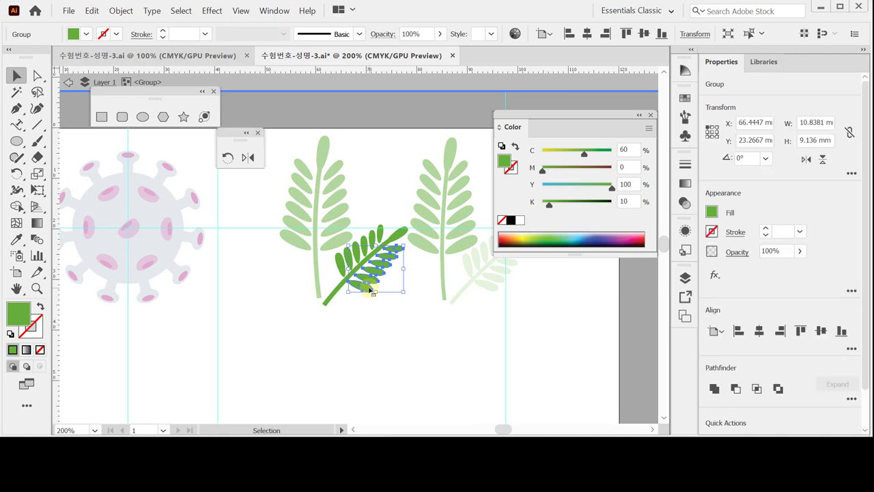
{"action": "left_click", "coordinate": [181, 10]}
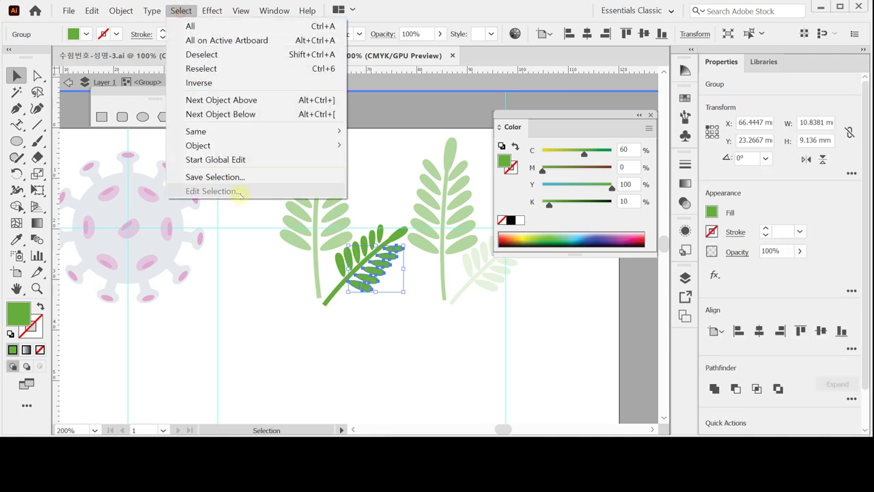
{"action": "mouse_move", "coordinate": [233, 130]}
{"action": "left_click", "coordinate": [376, 187]}
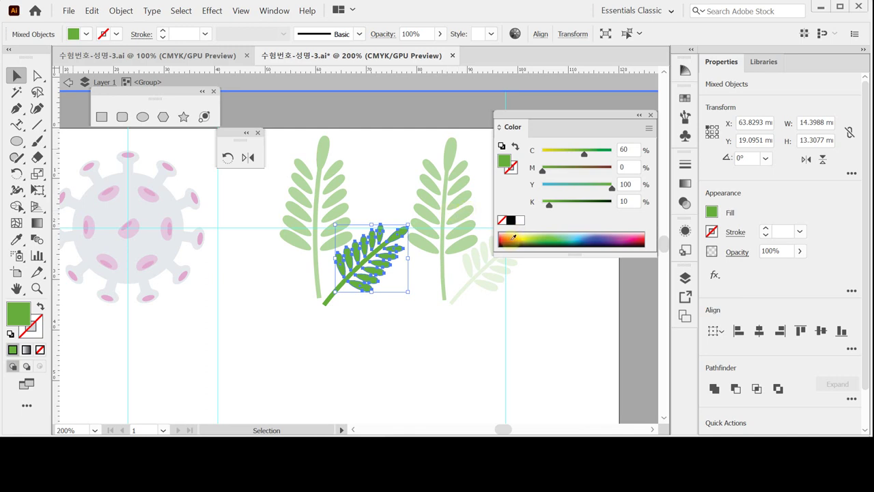
{"action": "left_click", "coordinate": [17, 239]}
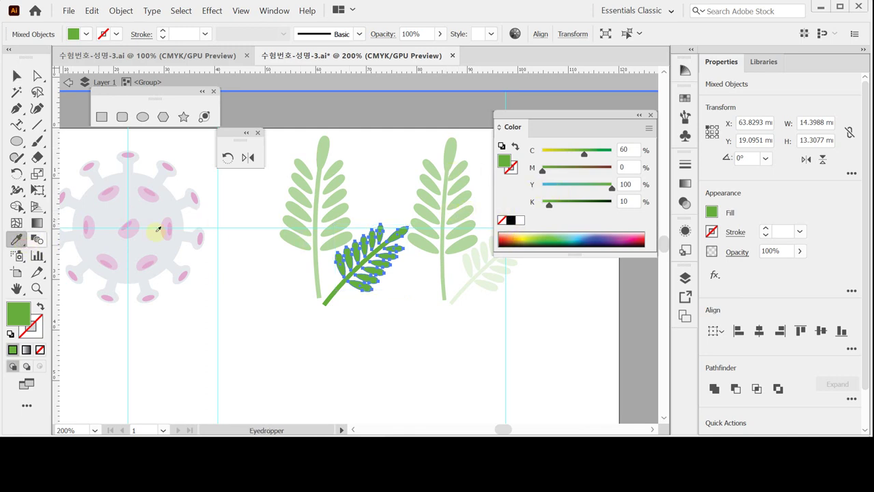
{"action": "left_click", "coordinate": [488, 280]}
{"action": "key", "text": "v"}
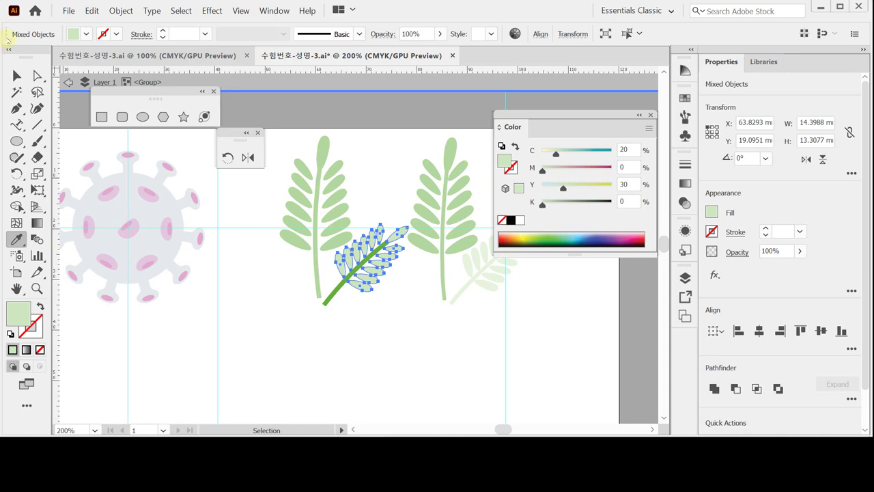
Match the small sprig's stem to the pale reference's 2 pt light green stroke, exit isolation, and save the document
{"action": "left_click", "coordinate": [181, 11]}
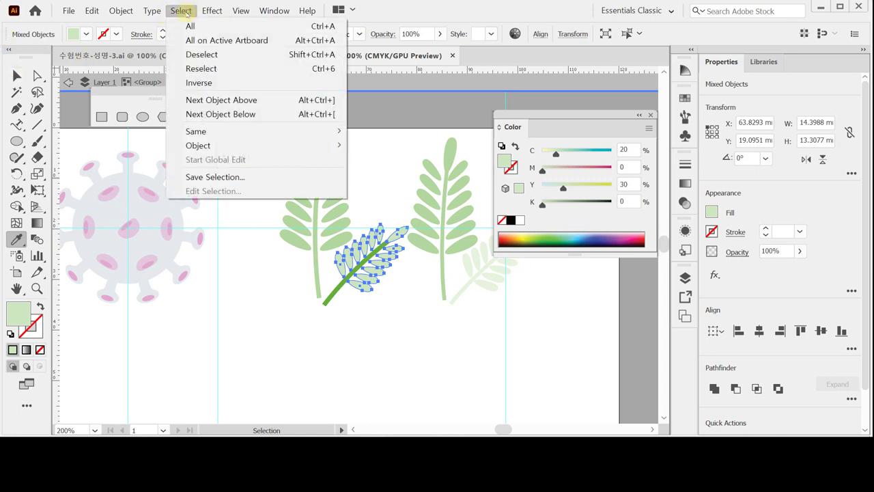
{"action": "left_click", "coordinate": [213, 82]}
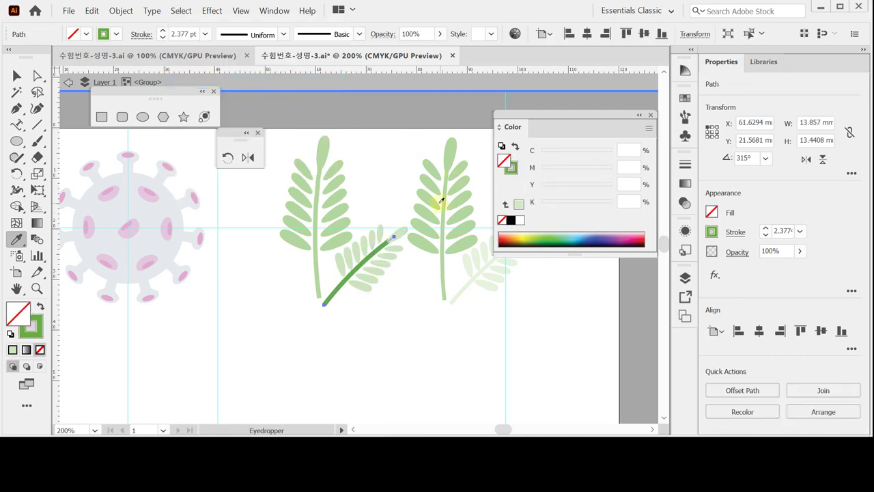
{"action": "left_click", "coordinate": [511, 168]}
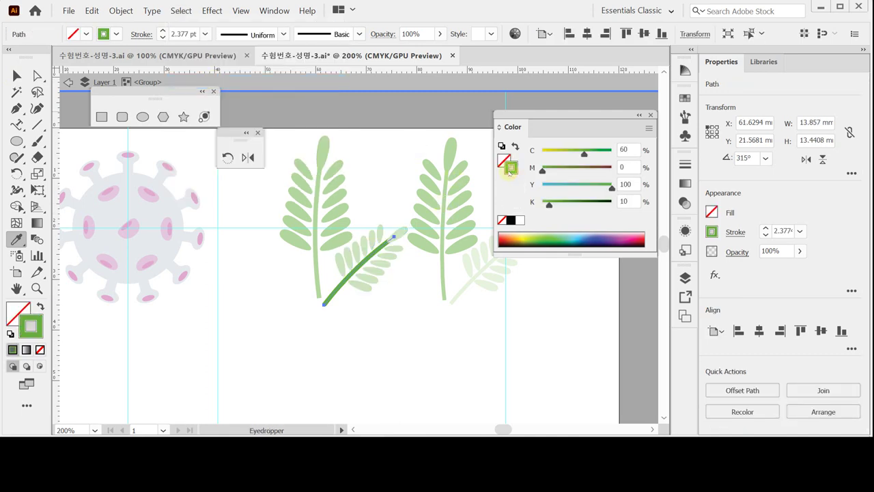
{"action": "left_click", "coordinate": [461, 291]}
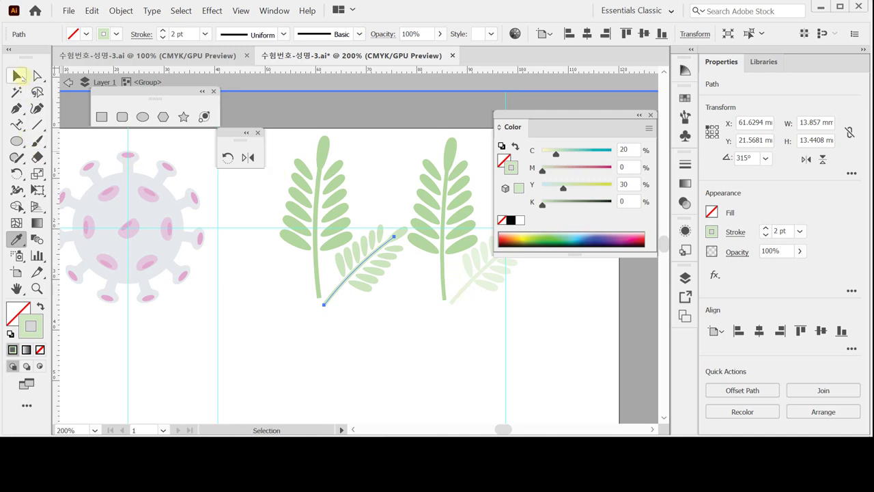
{"action": "left_click", "coordinate": [17, 76]}
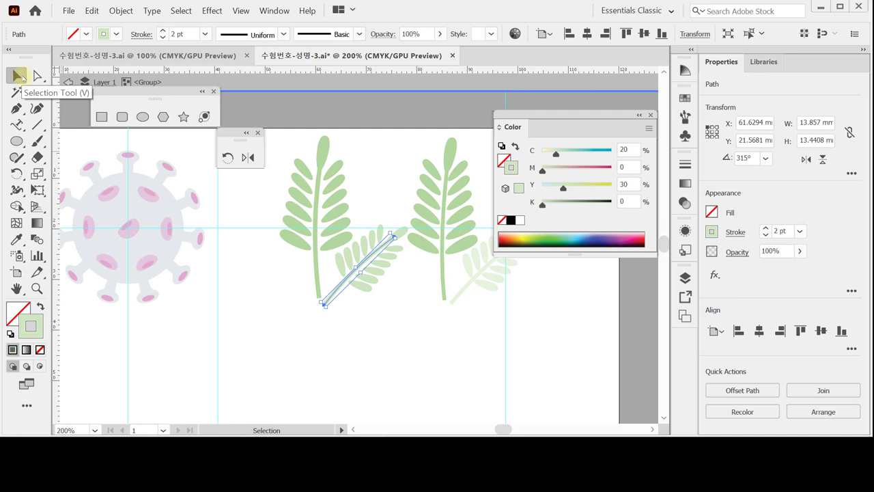
{"action": "key", "text": "Escape"}
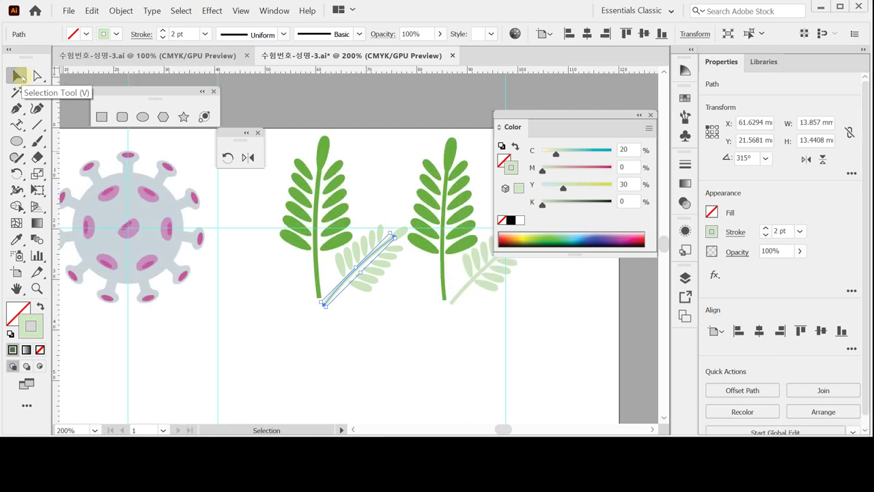
{"action": "key", "text": "ctrl+s"}
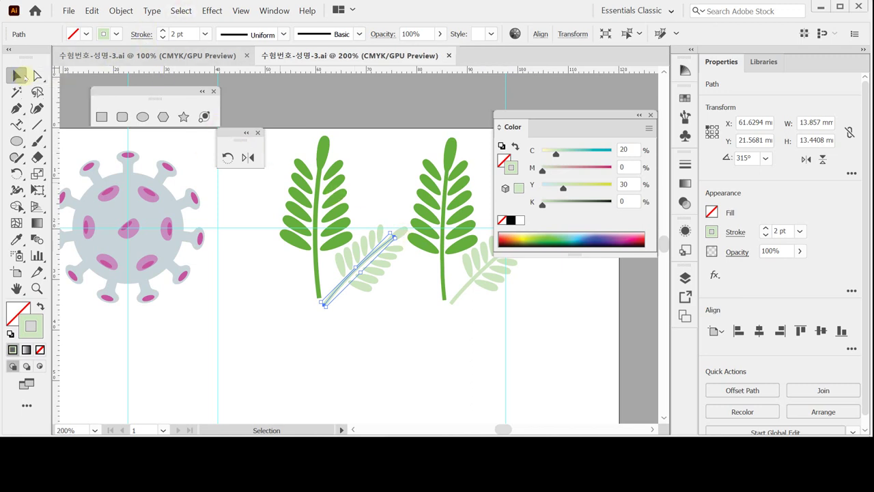
Delete the reference sprigs, clear the Color panel away from the artwork, and select the two newly drawn sprigs
{"action": "left_click", "coordinate": [443, 255]}
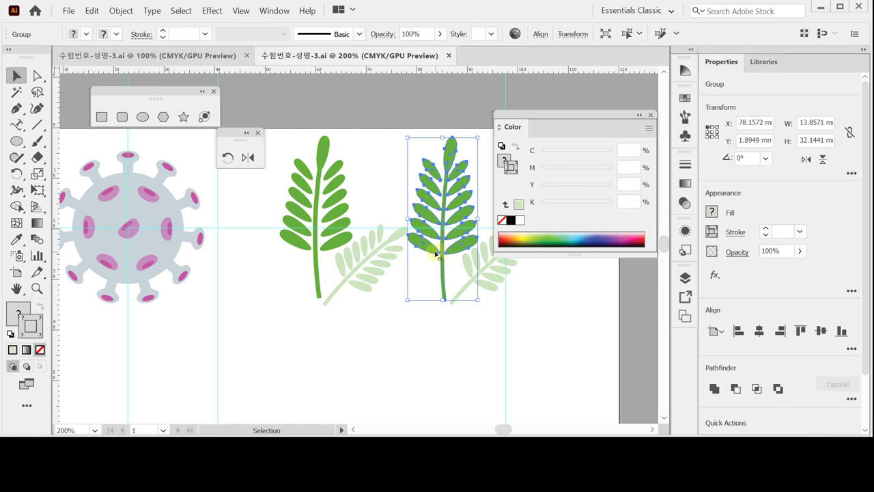
{"action": "key", "text": "Delete"}
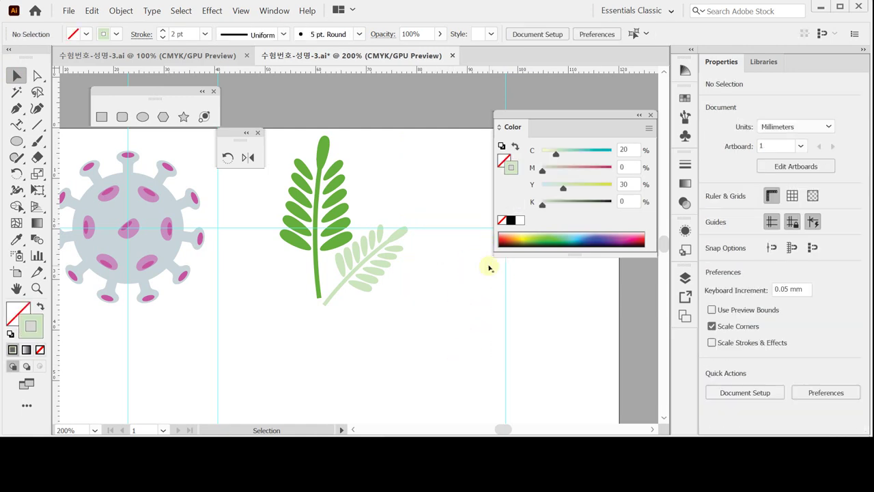
{"action": "left_click_drag", "start_coordinate": [517, 115], "coordinate": [494, 83]}
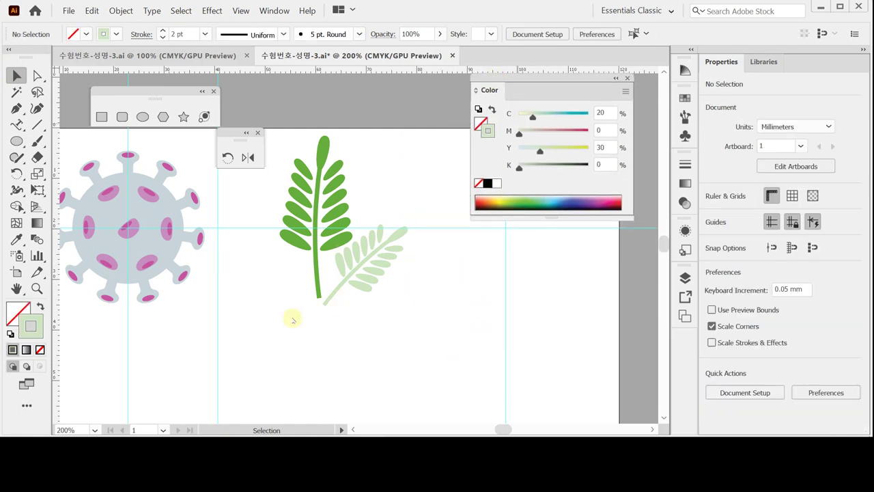
{"action": "left_click_drag", "start_coordinate": [286, 319], "coordinate": [400, 218]}
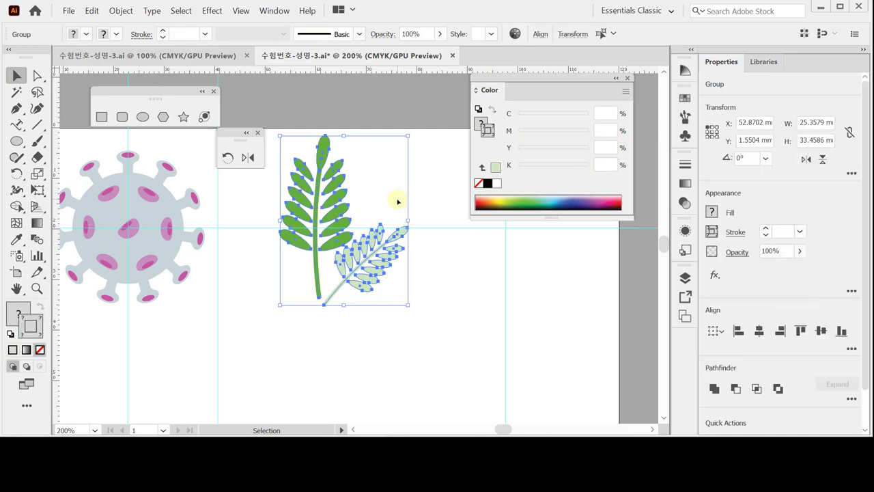
Make a grid pattern swatch named 잎 from the two selected sprigs, and exit pattern editing mode
{"action": "left_click", "coordinate": [121, 11]}
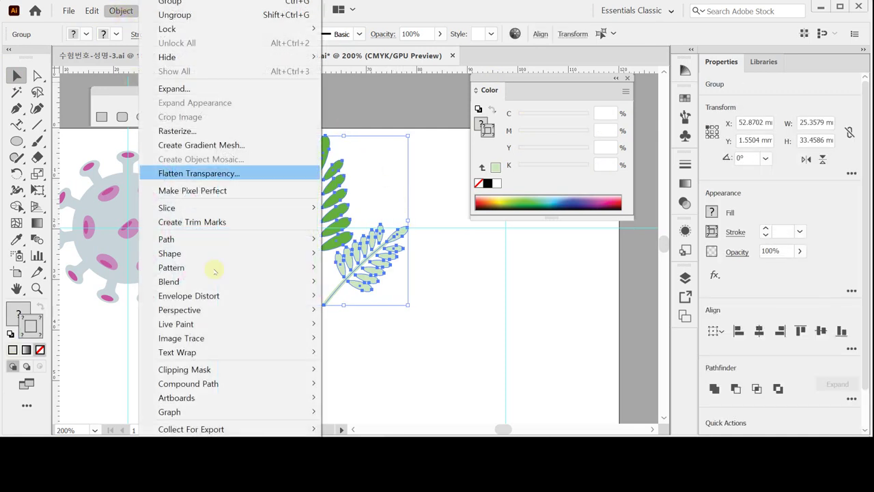
{"action": "mouse_move", "coordinate": [225, 269]}
{"action": "left_click", "coordinate": [330, 269]}
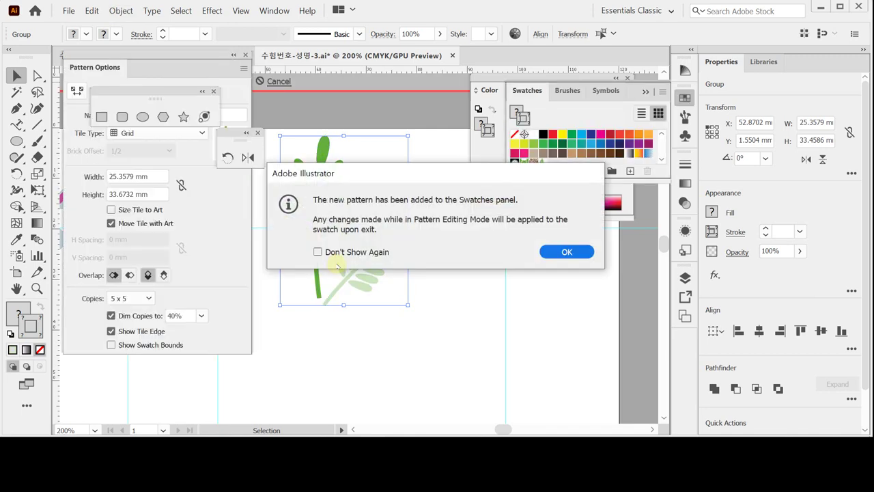
{"action": "left_click", "coordinate": [567, 251]}
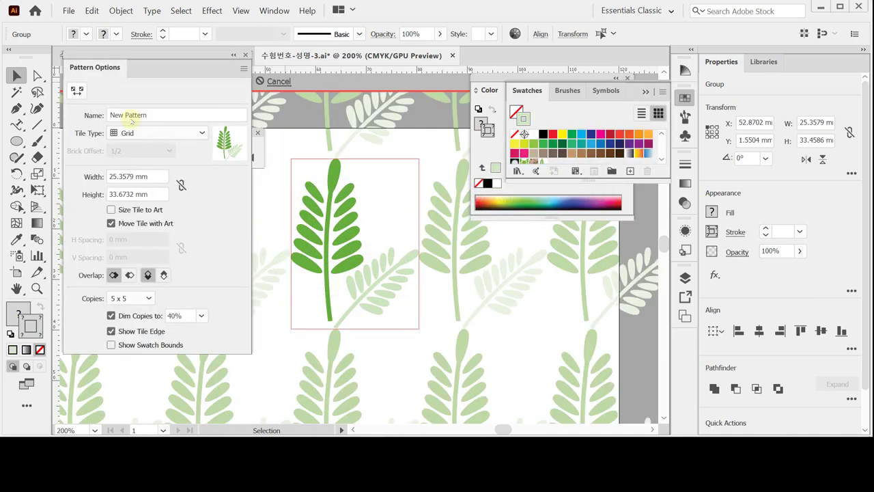
{"action": "left_click_drag", "start_coordinate": [156, 116], "coordinate": [57, 118]}
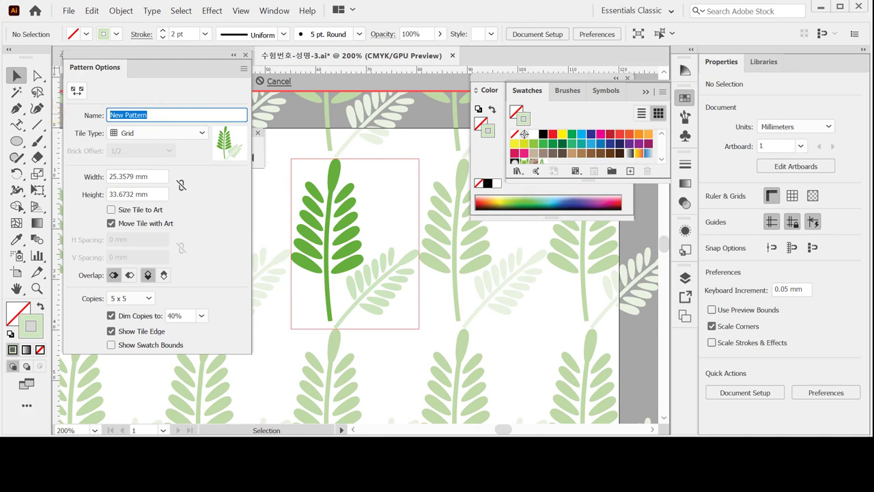
{"action": "type", "text": "dlv"}
{"action": "left_click_drag", "start_coordinate": [150, 66], "coordinate": [170, 132]}
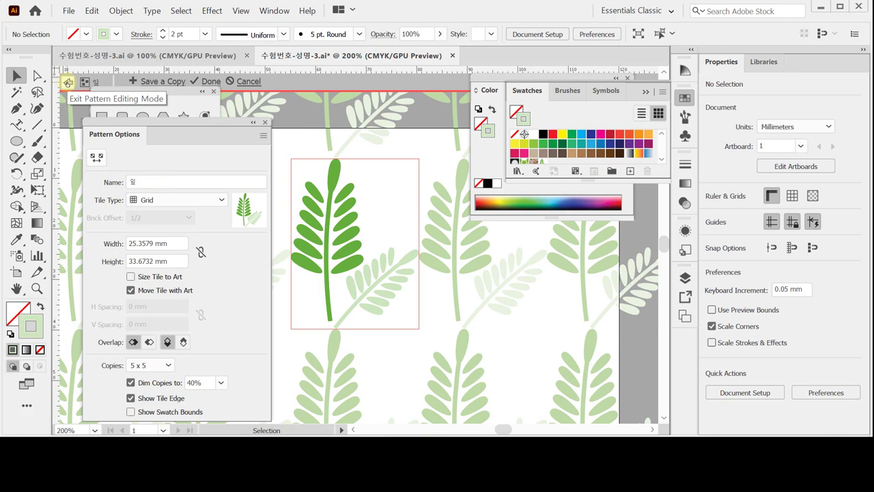
{"action": "left_click", "coordinate": [67, 82]}
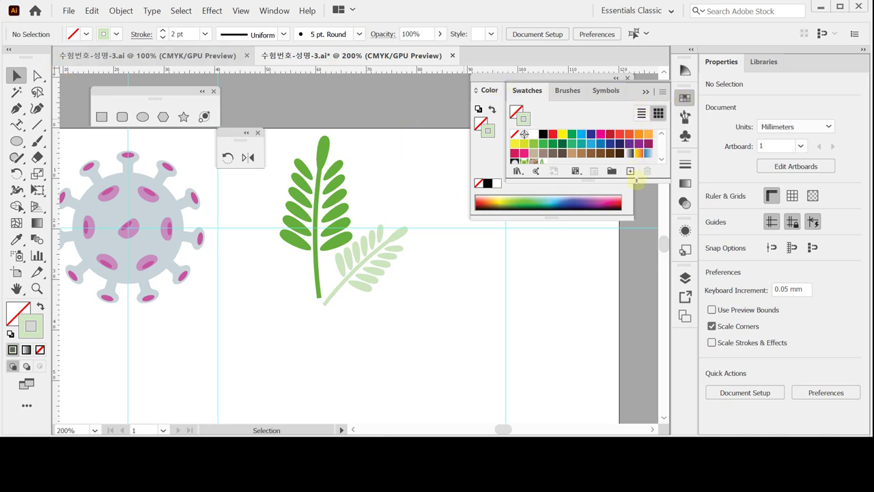
Extend the Swatches panel to check the stored leaf pattern, collapse the panel, and save the document
{"action": "left_click_drag", "start_coordinate": [636, 180], "coordinate": [636, 198]}
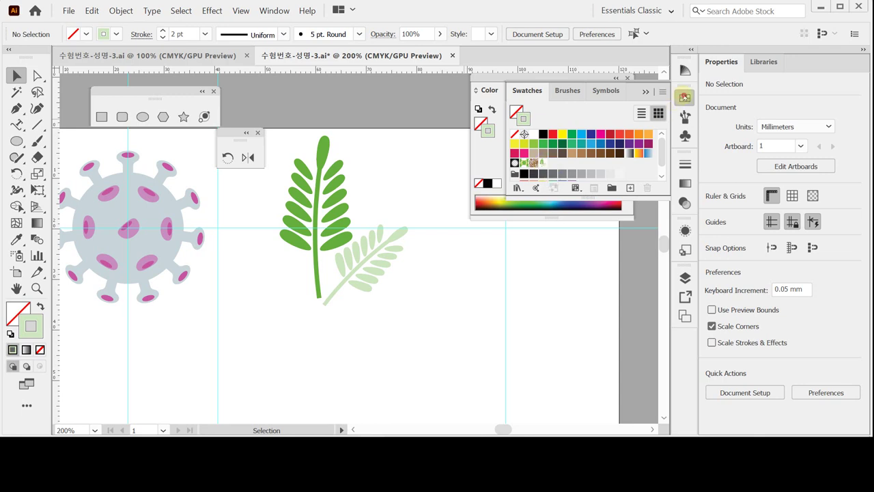
{"action": "left_click", "coordinate": [684, 97]}
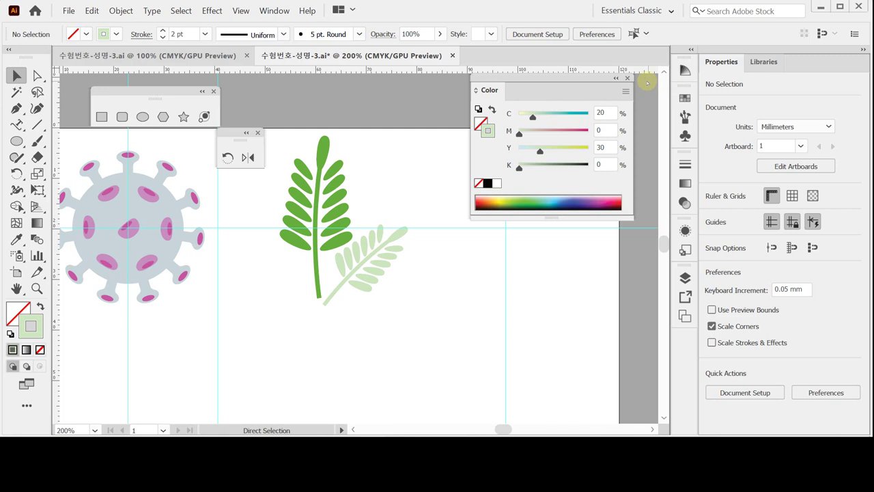
{"action": "key", "text": "ctrl+s"}
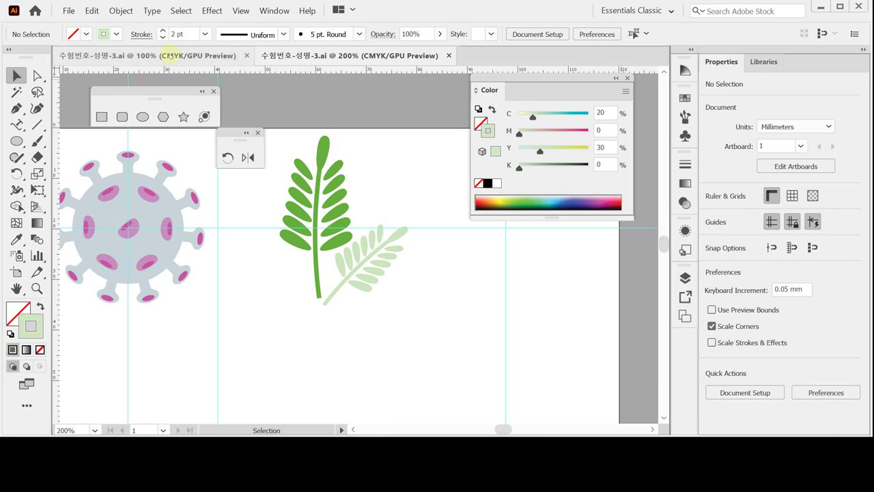
Switch to the finished reference document and examine the KEEP CLEAN wipes pack up close
{"action": "left_click", "coordinate": [164, 55]}
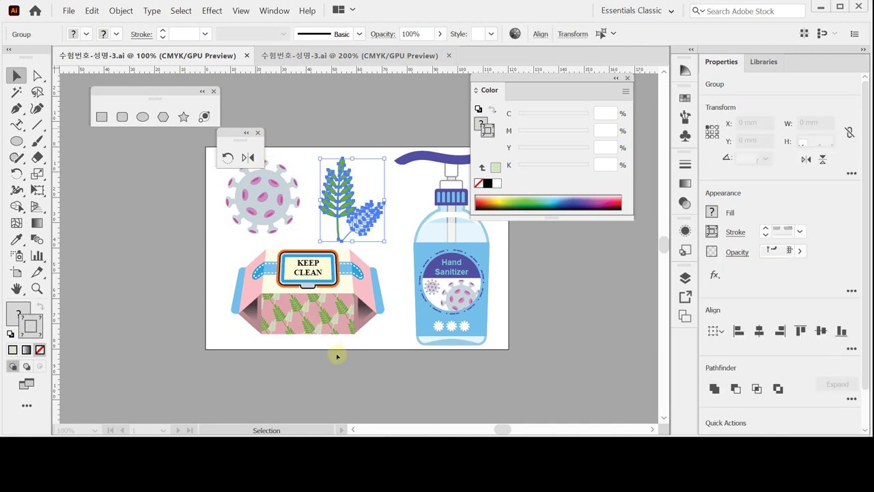
{"action": "left_click", "coordinate": [335, 352]}
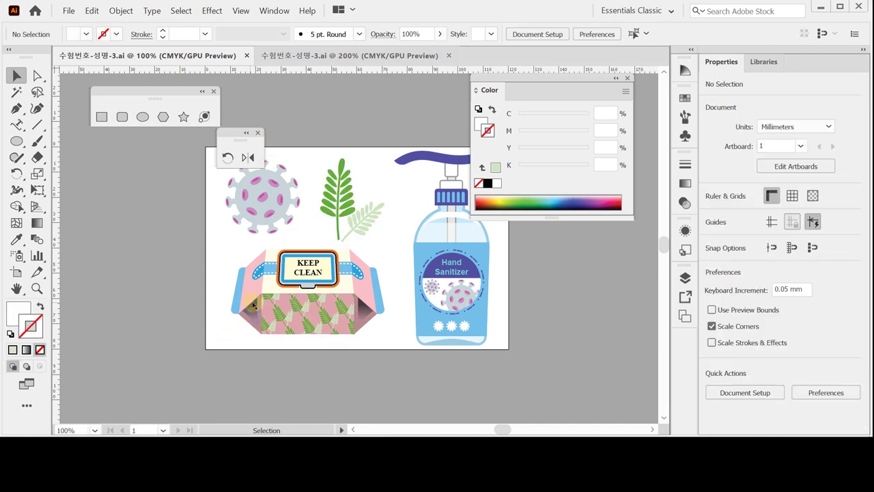
{"action": "left_click", "coordinate": [36, 288]}
{"action": "left_click", "coordinate": [325, 309]}
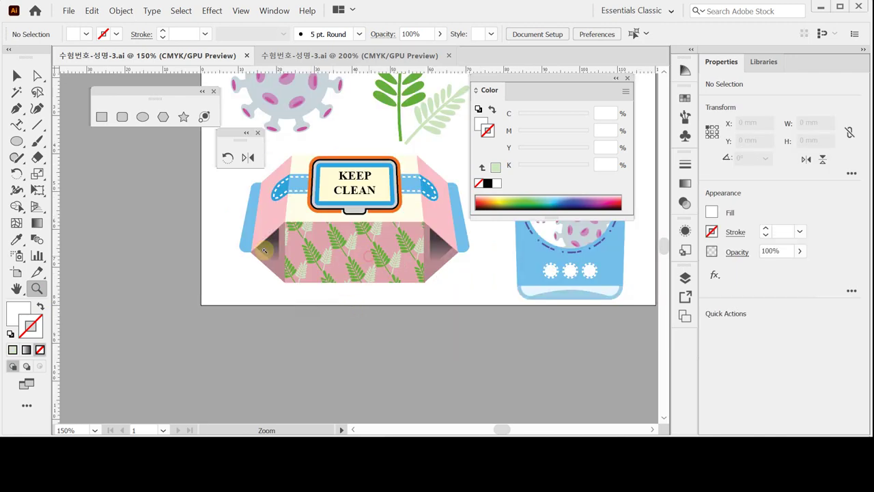
{"action": "left_click_drag", "start_coordinate": [263, 247], "coordinate": [198, 313]}
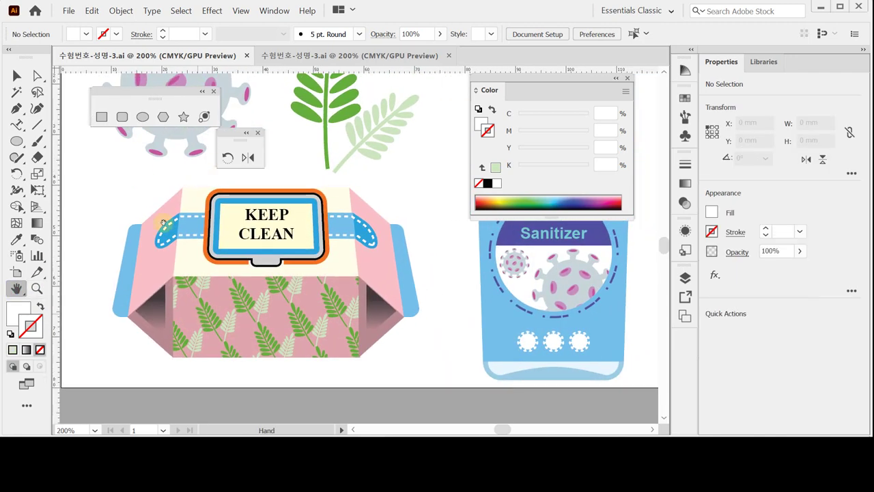
{"action": "left_click", "coordinate": [17, 76]}
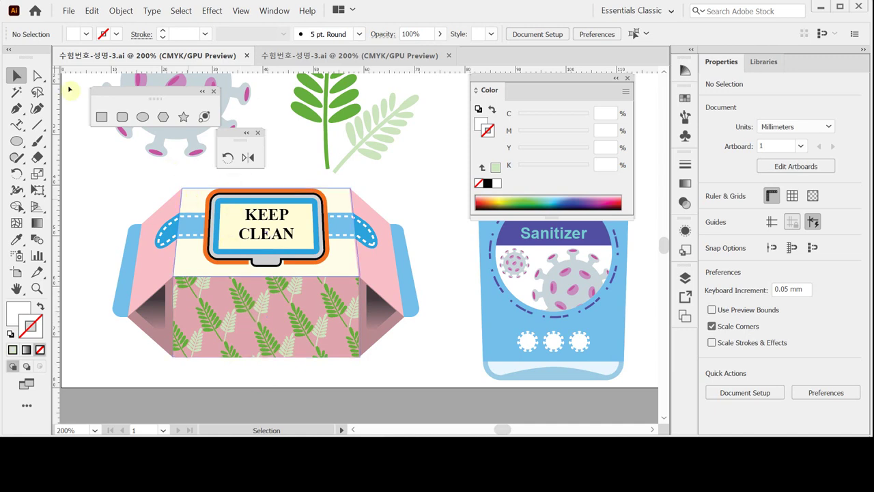
Return to the working document and draw a 37 × 18 mm rectangle in the empty area below the virus
{"action": "left_click", "coordinate": [299, 56]}
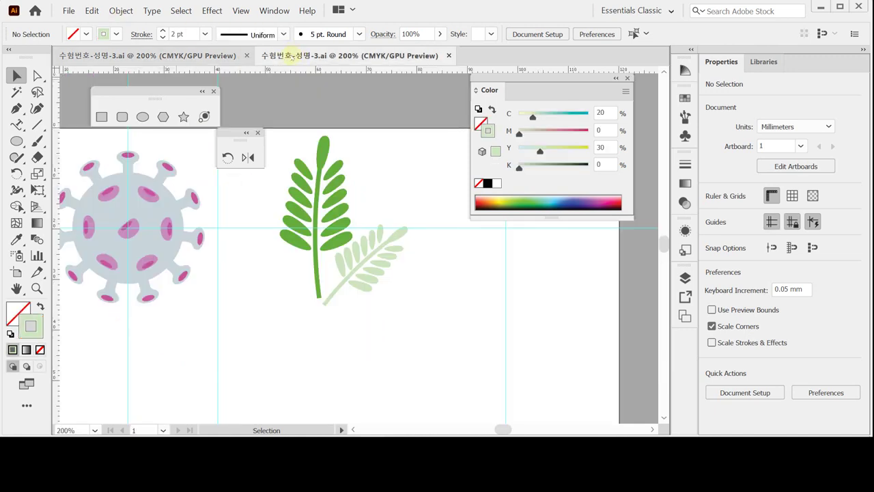
{"action": "left_click", "coordinate": [16, 288]}
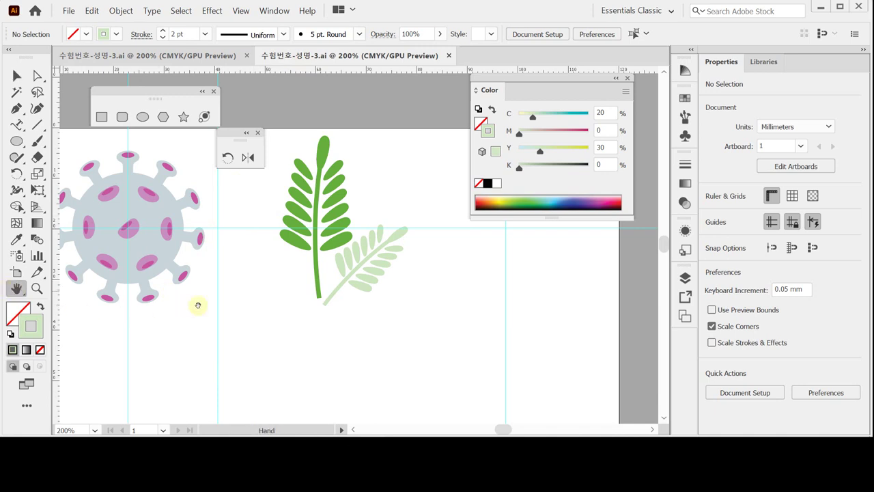
{"action": "left_click_drag", "start_coordinate": [198, 303], "coordinate": [370, 203]}
{"action": "left_click_drag", "start_coordinate": [334, 247], "coordinate": [334, 225]}
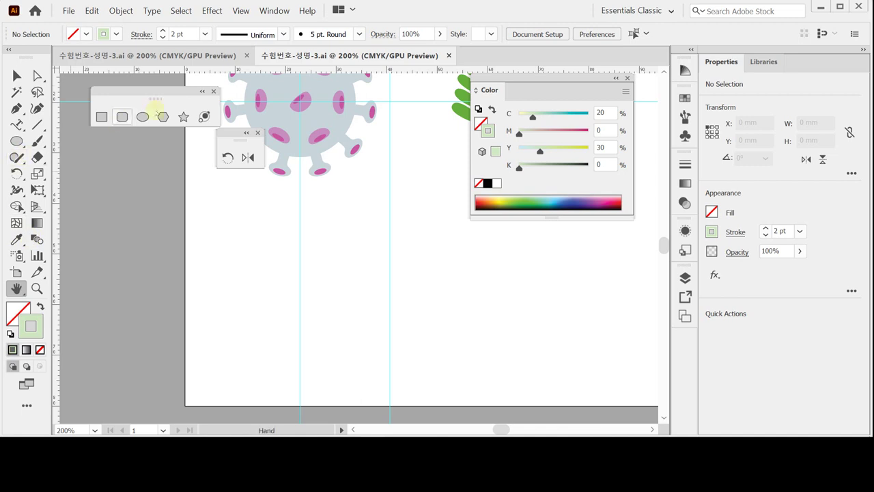
{"action": "left_click", "coordinate": [101, 116]}
{"action": "left_click_drag", "start_coordinate": [289, 259], "coordinate": [253, 266]}
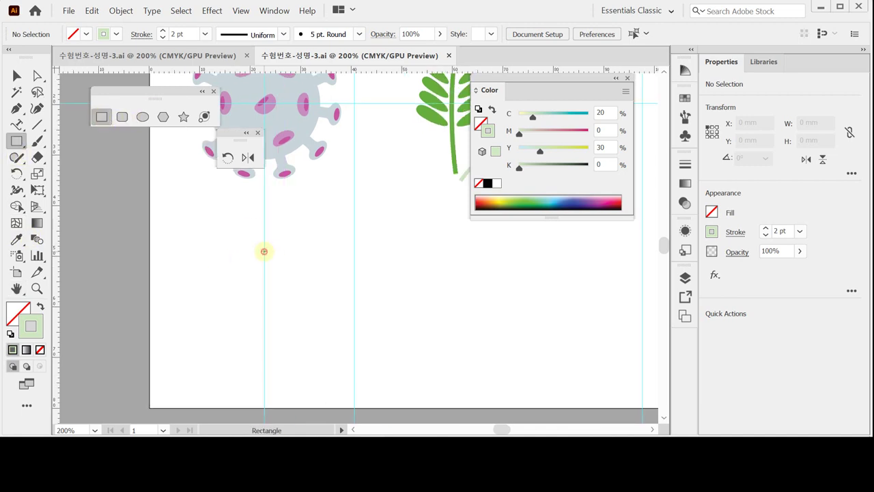
{"action": "left_click", "coordinate": [264, 251]}
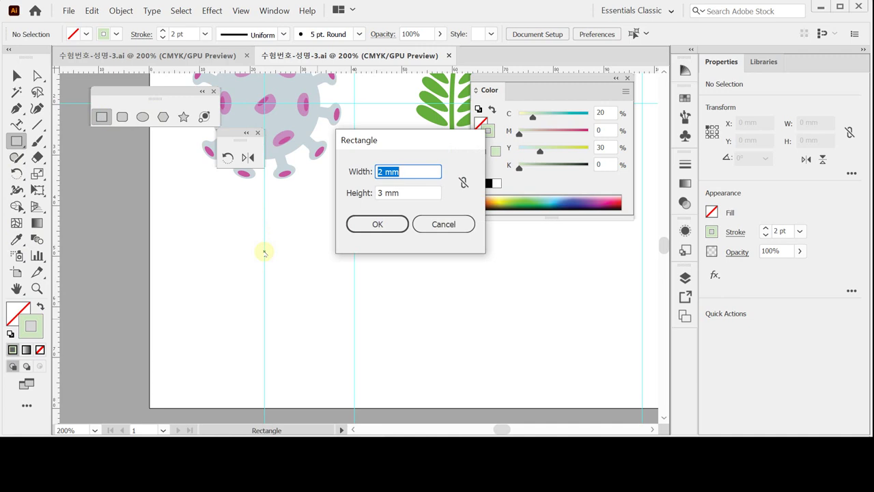
{"action": "type", "text": "37"}
{"action": "key", "text": "Tab"}
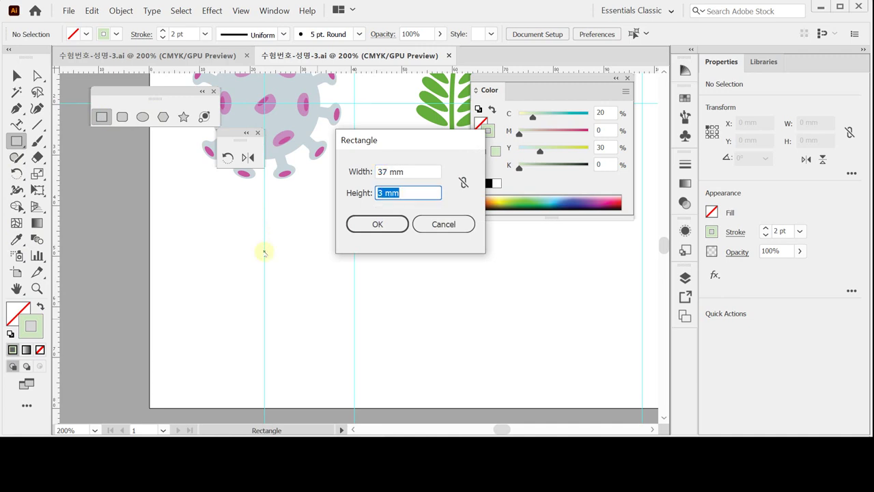
{"action": "type", "text": "18"}
{"action": "key", "text": "Return"}
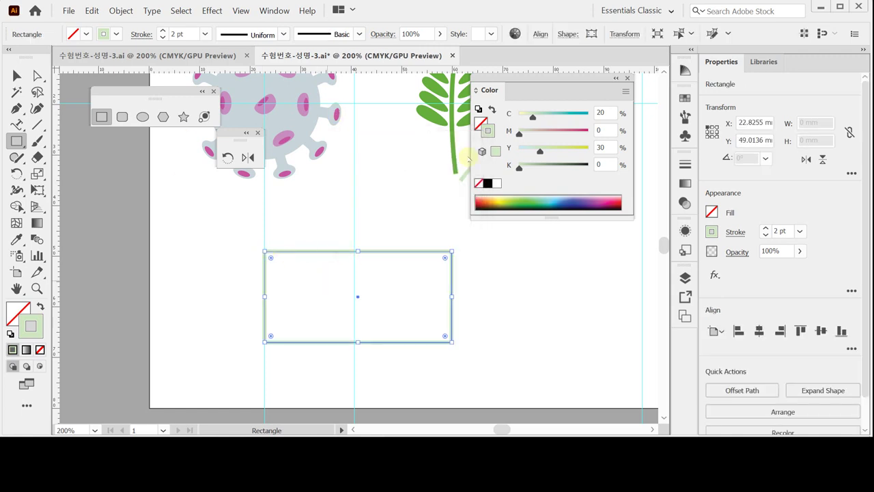
Fill the rectangle with pale cream (C 0, M 0, Y 10, K 0)
{"action": "left_click", "coordinate": [481, 122]}
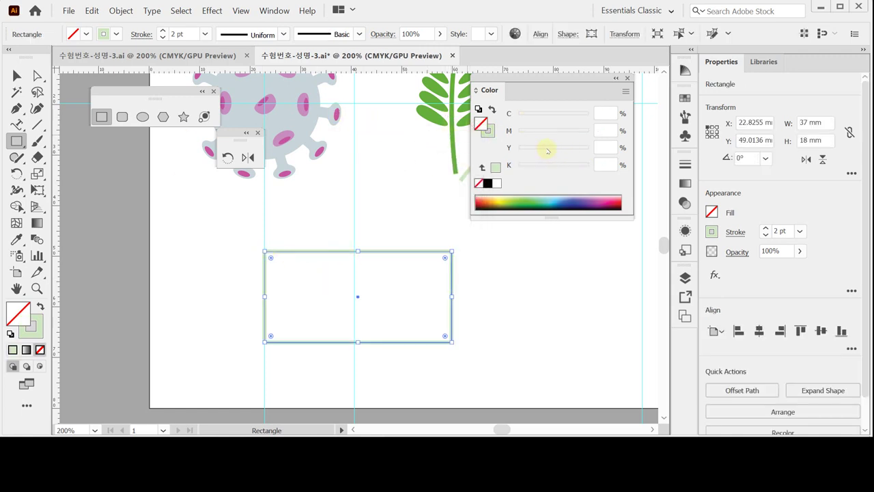
{"action": "left_click", "coordinate": [605, 148]}
{"action": "type", "text": "10"}
{"action": "key", "text": "Return"}
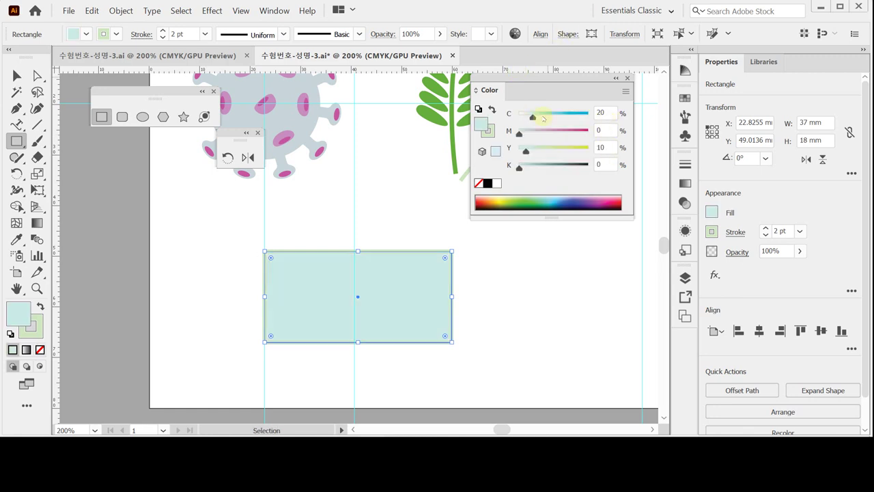
{"action": "left_click_drag", "start_coordinate": [533, 118], "coordinate": [518, 117]}
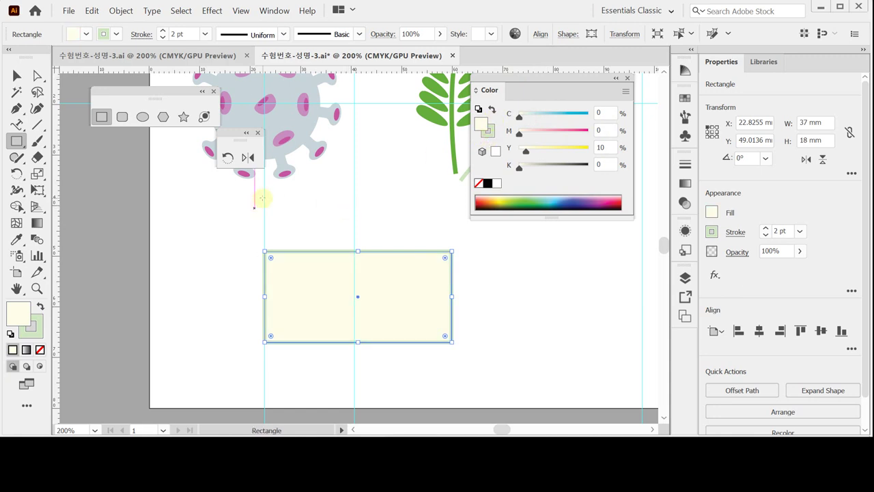
Give the cream rectangle a 1 pt black stroke
{"action": "left_click", "coordinate": [488, 133]}
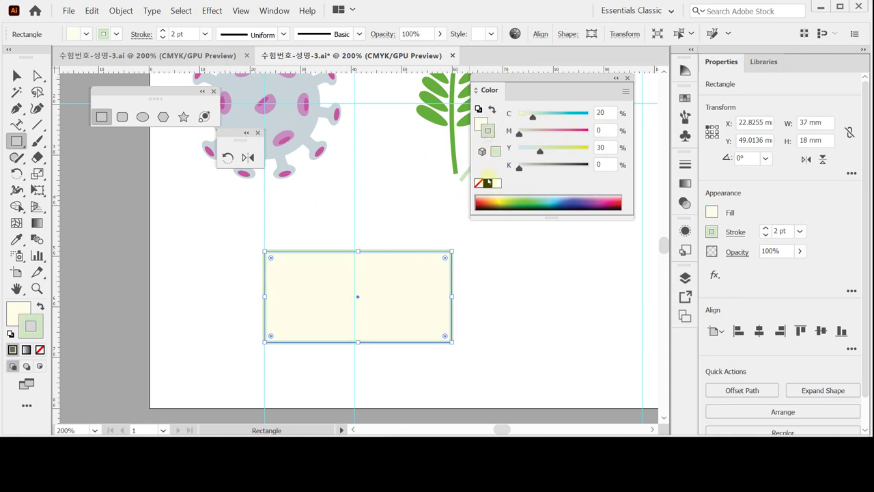
{"action": "left_click", "coordinate": [487, 183]}
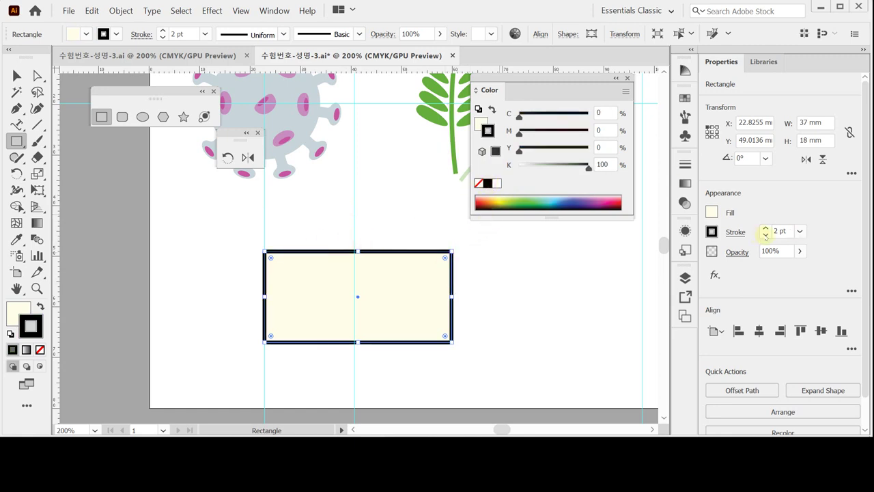
{"action": "left_click", "coordinate": [766, 236]}
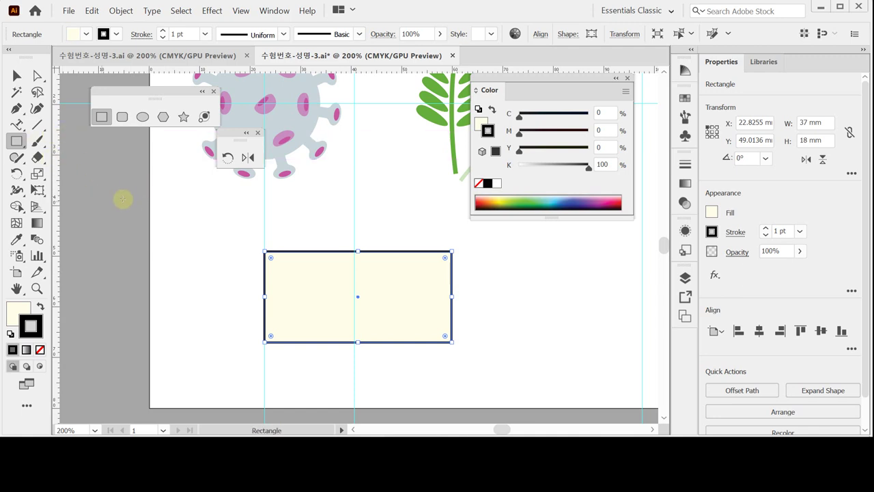
Draw a 9 × 18 mm rectangle level with the cream rectangle's top edge, overlapping its left end
{"action": "left_click", "coordinate": [230, 251]}
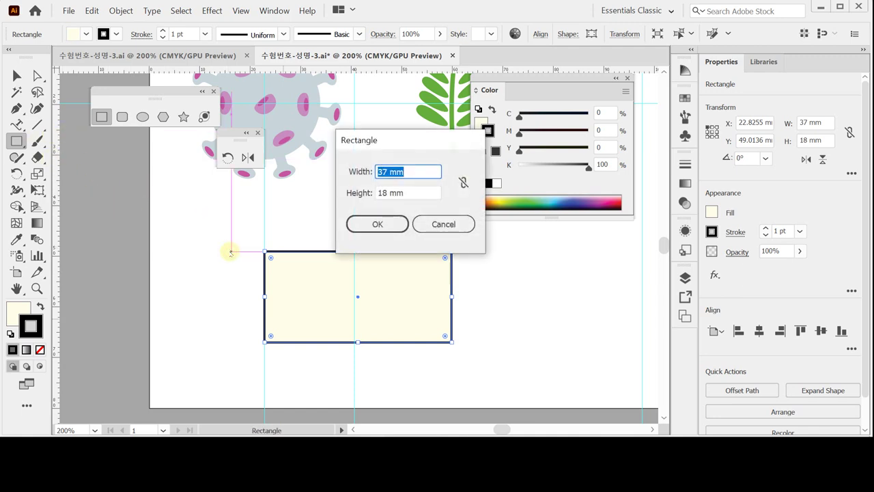
{"action": "type", "text": "9"}
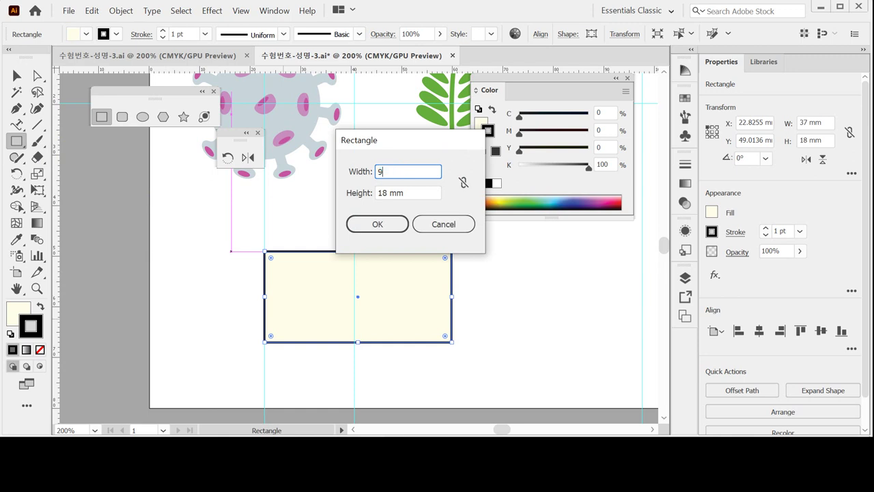
{"action": "key", "text": "Return"}
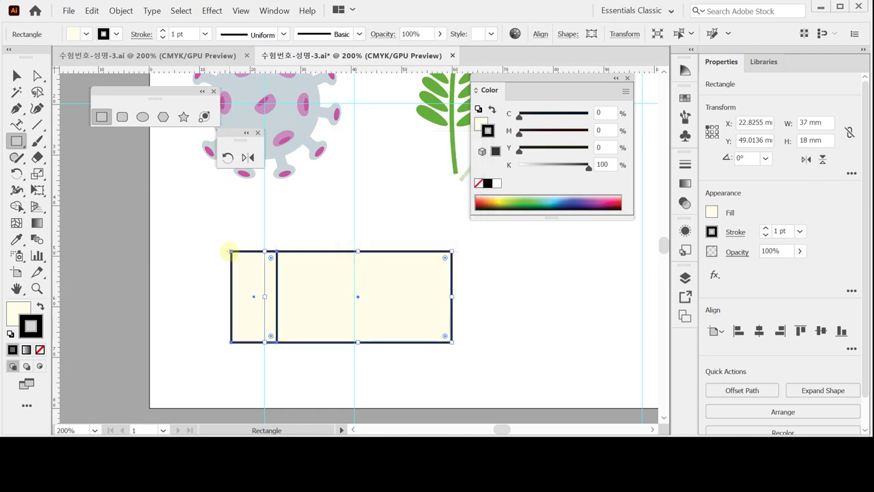
Show the artwork in Outline view, hide the bounding box around the narrow rectangle, and activate the Selection tool
{"action": "key", "text": "ctrl"}
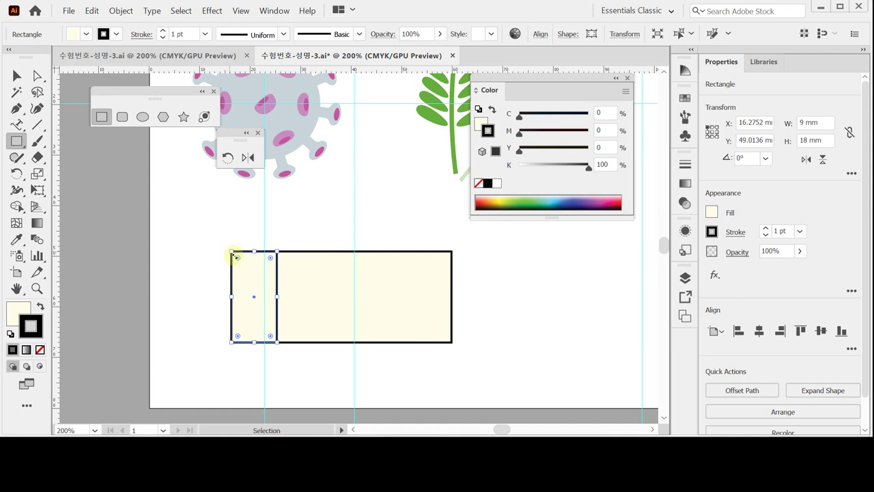
{"action": "key", "text": "ctrl+y"}
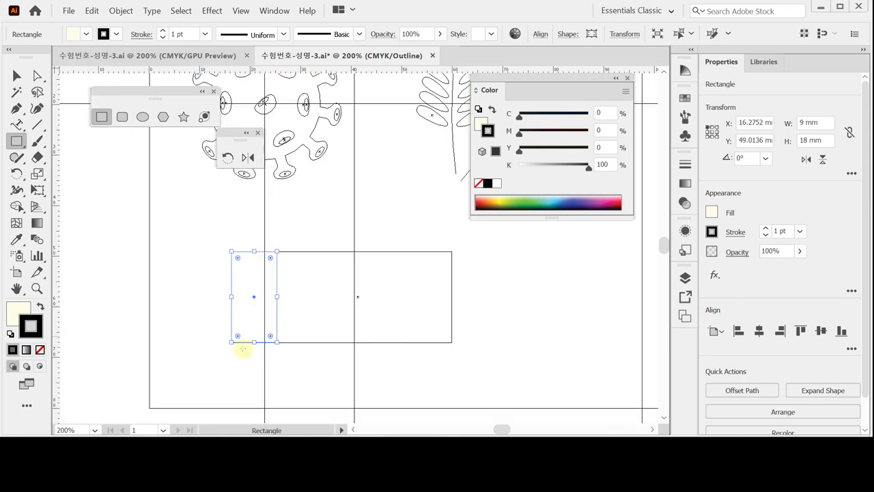
{"action": "left_click", "coordinate": [289, 321], "text": "ctrl"}
{"action": "left_click", "coordinate": [348, 239], "text": "ctrl"}
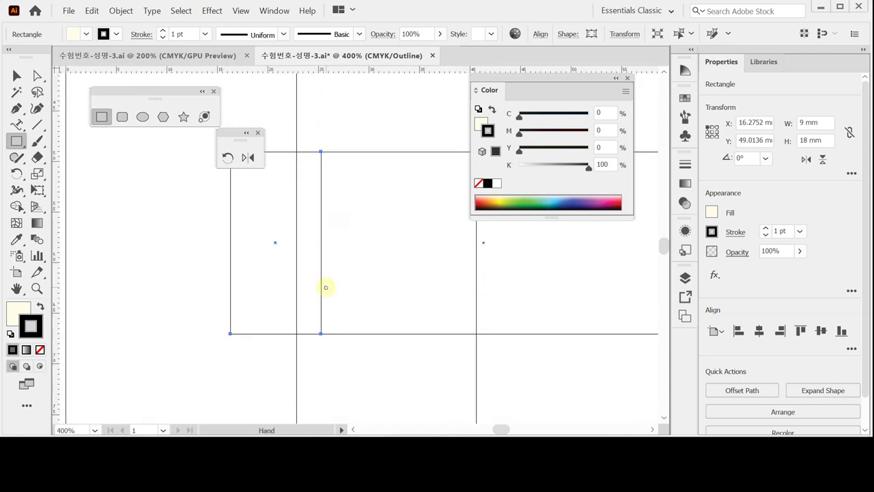
{"action": "key", "text": "ctrl+t"}
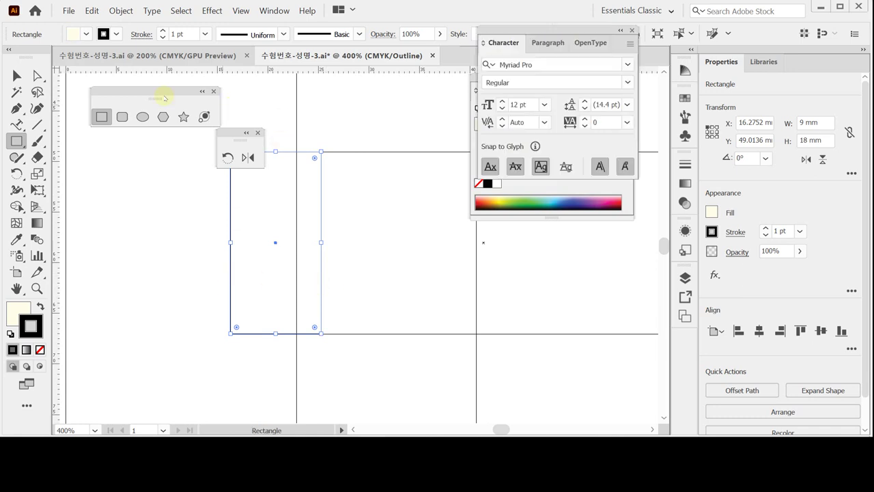
{"action": "key", "text": "ctrl+shift+b"}
{"action": "left_click", "coordinate": [16, 75]}
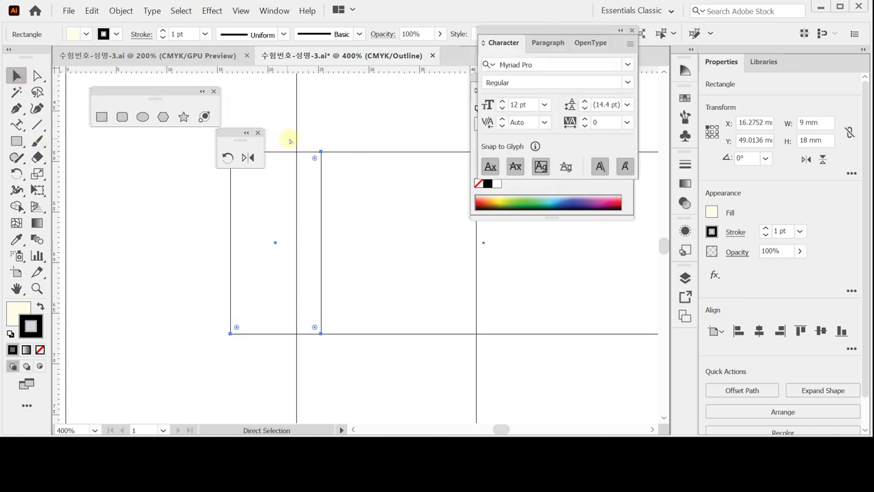
Return to Preview and align the narrow and large rectangles by their top edges
{"action": "key", "text": "ctrl+y"}
{"action": "left_click", "coordinate": [362, 189], "text": "shift"}
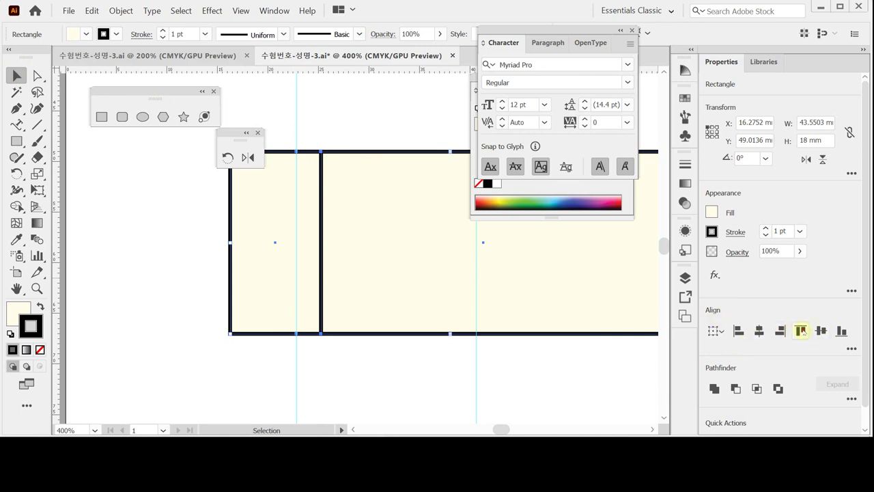
{"action": "key", "text": "ctrl+minus"}
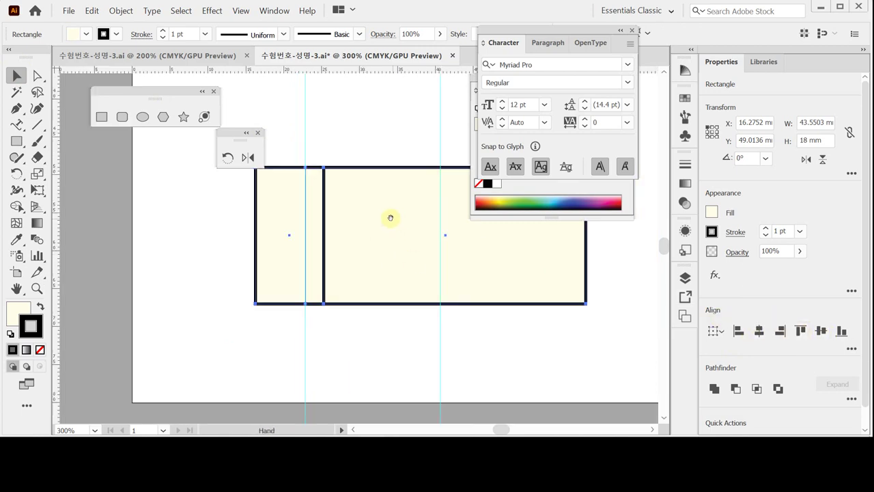
{"action": "left_click_drag", "start_coordinate": [390, 214], "coordinate": [295, 248]}
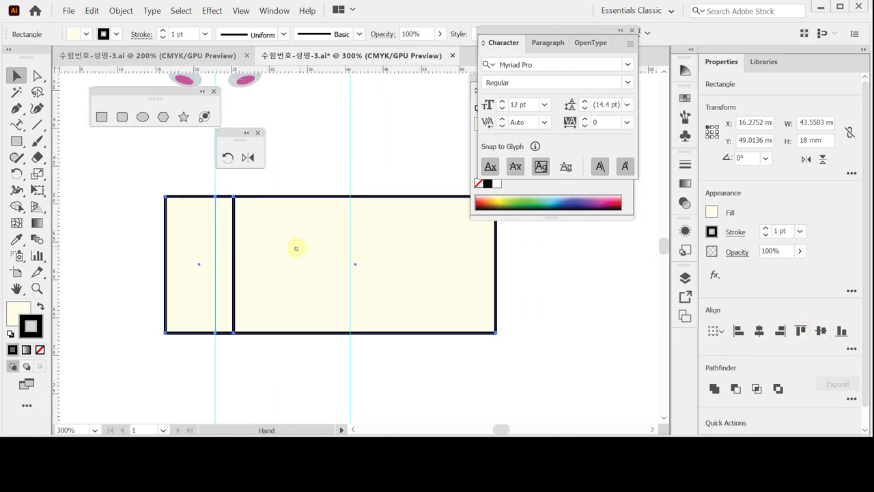
Fill the narrow rectangle with pink (C 0, M 30, Y 10, K 0)
{"action": "left_click", "coordinate": [133, 261]}
{"action": "left_click", "coordinate": [184, 262]}
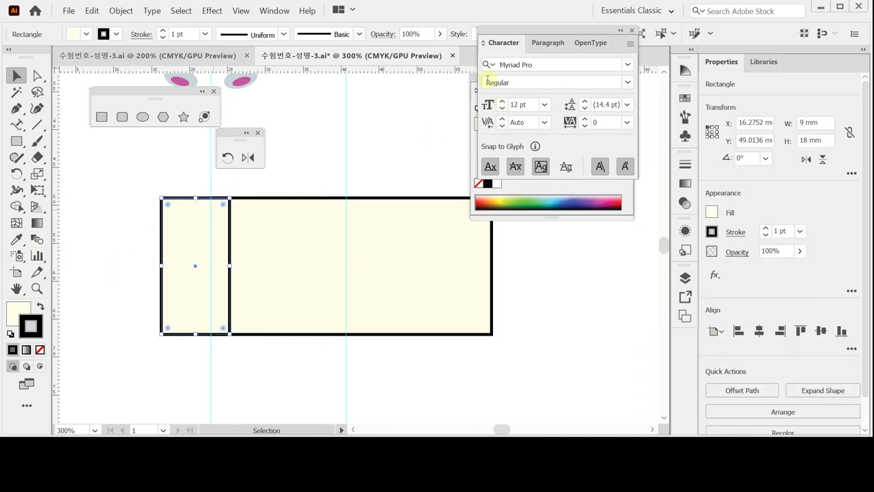
{"action": "left_click", "coordinate": [632, 30]}
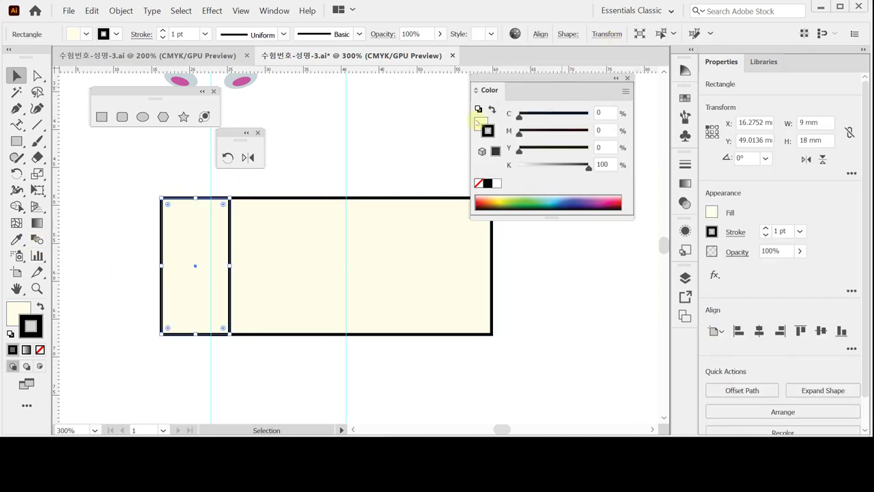
{"action": "left_click", "coordinate": [479, 123]}
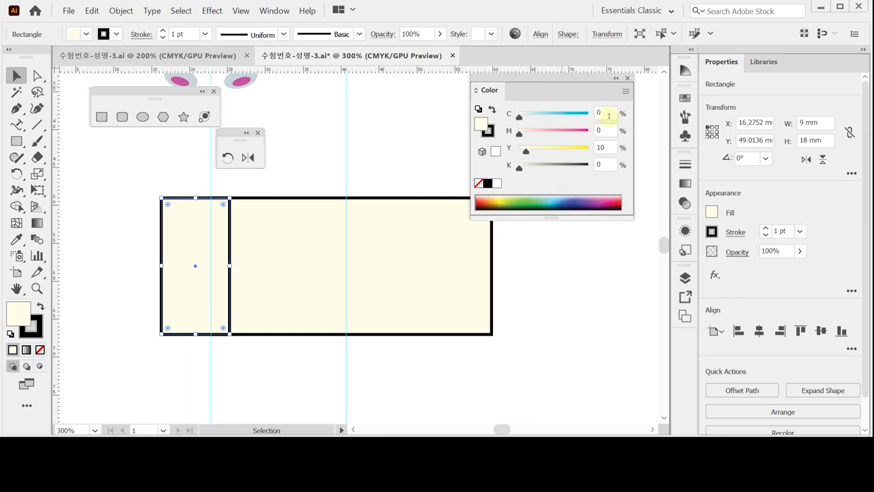
{"action": "left_click", "coordinate": [606, 130]}
{"action": "type", "text": "30"}
{"action": "key", "text": "Return"}
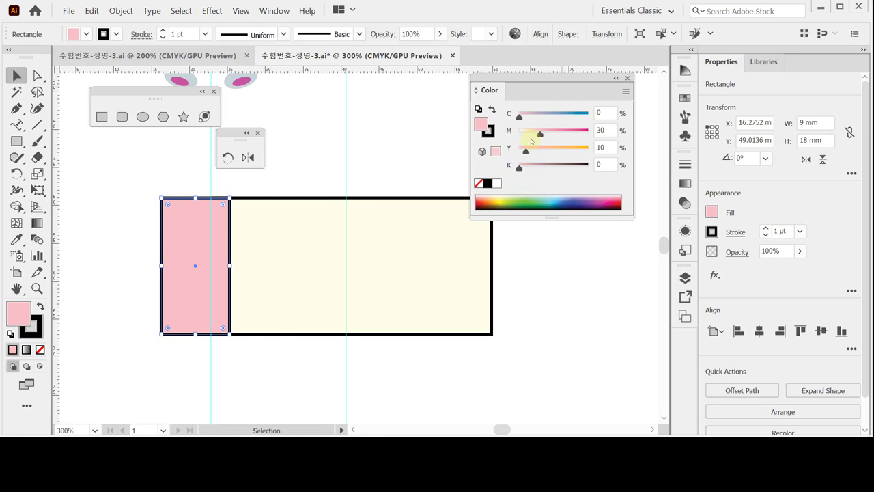
Try slanting the narrow pink rectangle by pulling its two outer anchor points straight down
{"action": "left_click", "coordinate": [38, 76]}
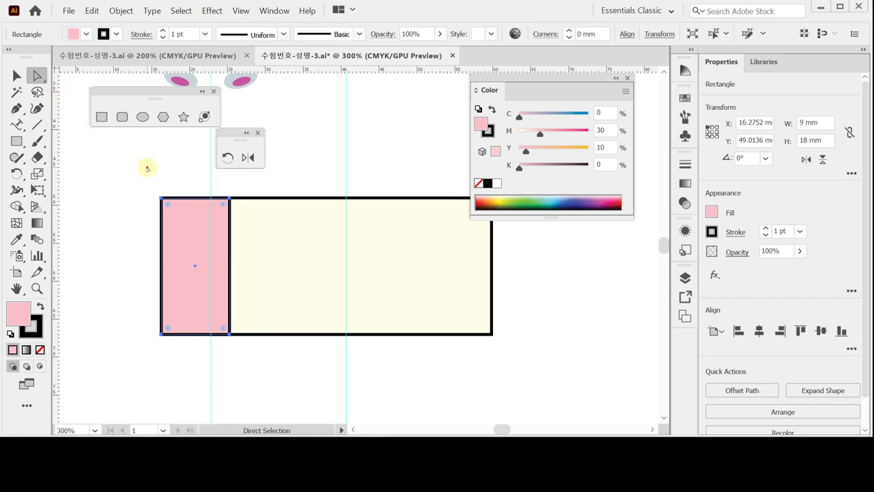
{"action": "left_click_drag", "start_coordinate": [146, 167], "coordinate": [179, 374]}
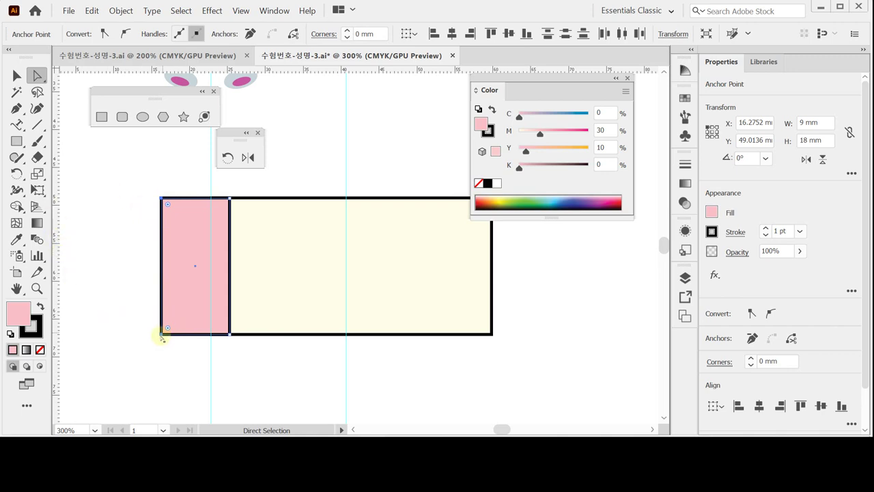
{"action": "left_click_drag", "start_coordinate": [162, 335], "coordinate": [162, 365]}
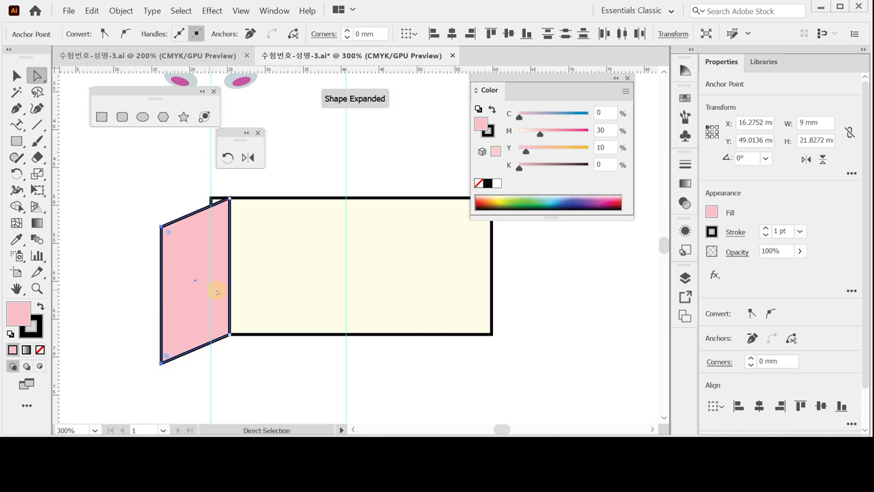
{"action": "key", "text": "ctrl+z"}
{"action": "key", "text": "ctrl+z"}
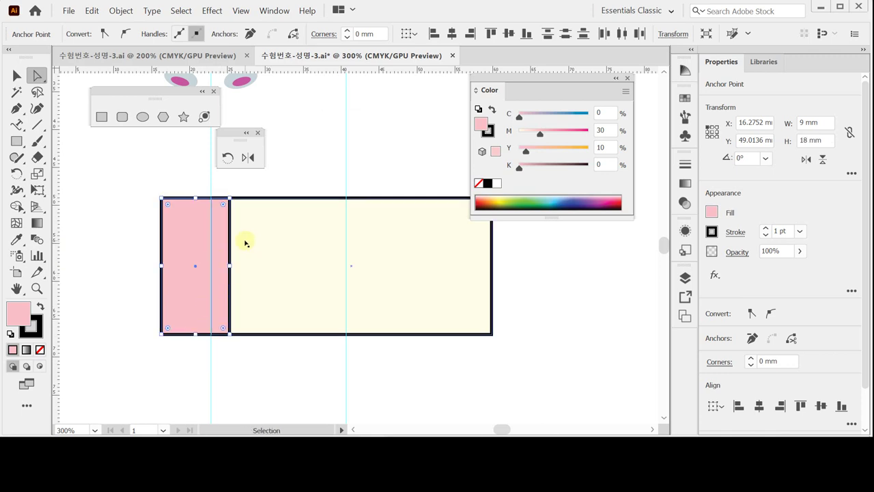
Try nudging the narrow rectangle sideways in Outline view to line it up with the vertical guide
{"action": "key", "text": "ctrl+y"}
{"action": "left_click_drag", "start_coordinate": [184, 348], "coordinate": [107, 195]}
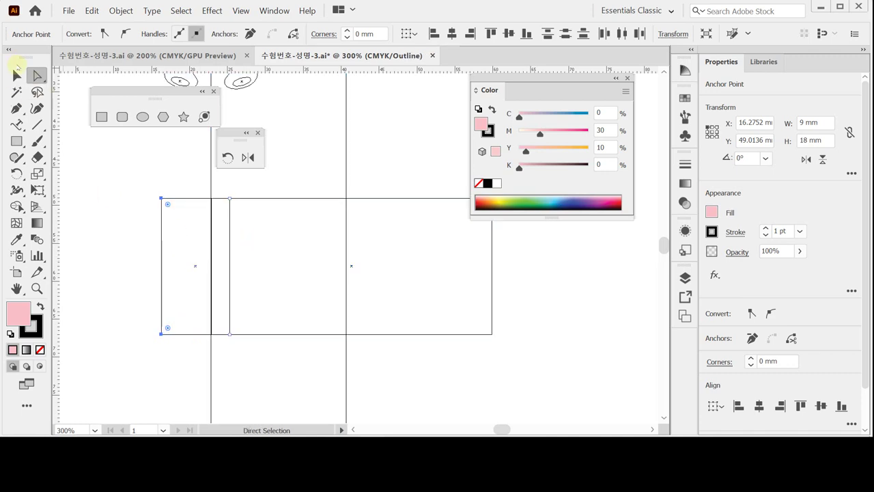
{"action": "left_click", "coordinate": [17, 75]}
{"action": "left_click", "coordinate": [196, 267]}
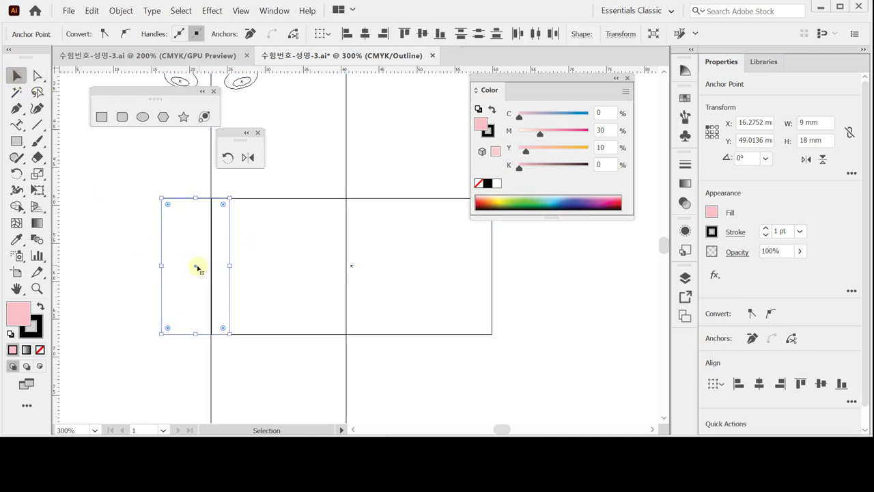
{"action": "key", "text": "Left"}
{"action": "key", "text": "Left"}
{"action": "key", "text": "Left"}
{"action": "key", "text": "Left"}
{"action": "key", "text": "Left"}
{"action": "key", "text": "Left"}
{"action": "key", "text": "Left"}
{"action": "key", "text": "Left"}
{"action": "key", "text": "Left"}
{"action": "key", "text": "Left"}
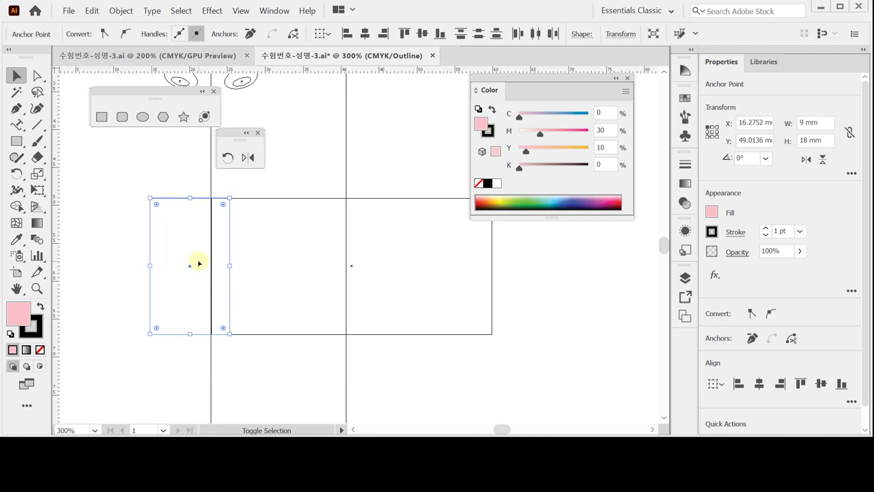
{"action": "key", "text": "a"}
{"action": "key", "text": "Right"}
{"action": "key", "text": "Right"}
{"action": "key", "text": "Right"}
{"action": "key", "text": "Right"}
{"action": "key", "text": "Right"}
{"action": "key", "text": "Right"}
{"action": "key", "text": "Right"}
{"action": "key", "text": "Right"}
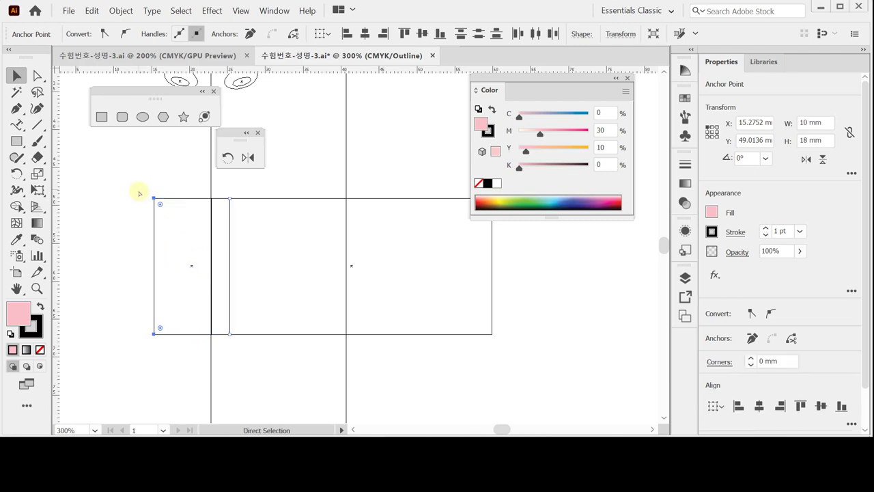
{"action": "key", "text": "Right"}
{"action": "key", "text": "Right"}
{"action": "key", "text": "v"}
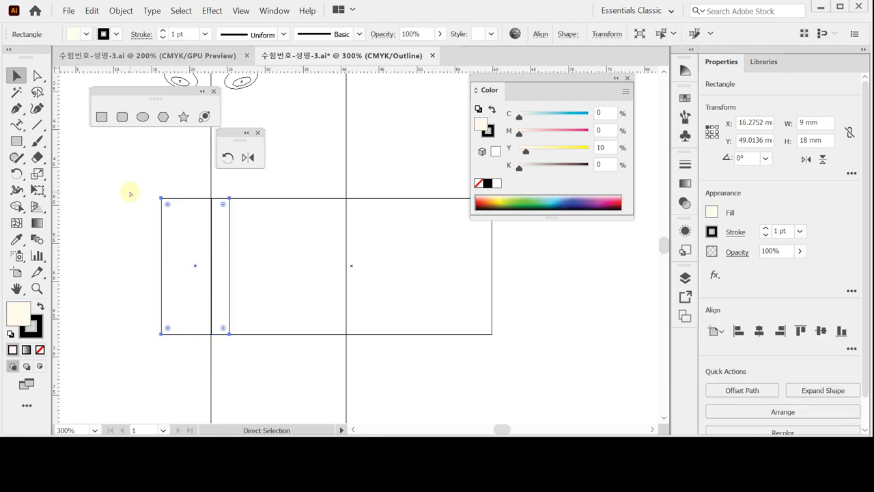
Nudge the whole narrow rectangle left until its right edge meets the vertical guide (X 13.8252 mm), and return to Preview
{"action": "left_click", "coordinate": [196, 271]}
{"action": "left_click", "coordinate": [195, 266]}
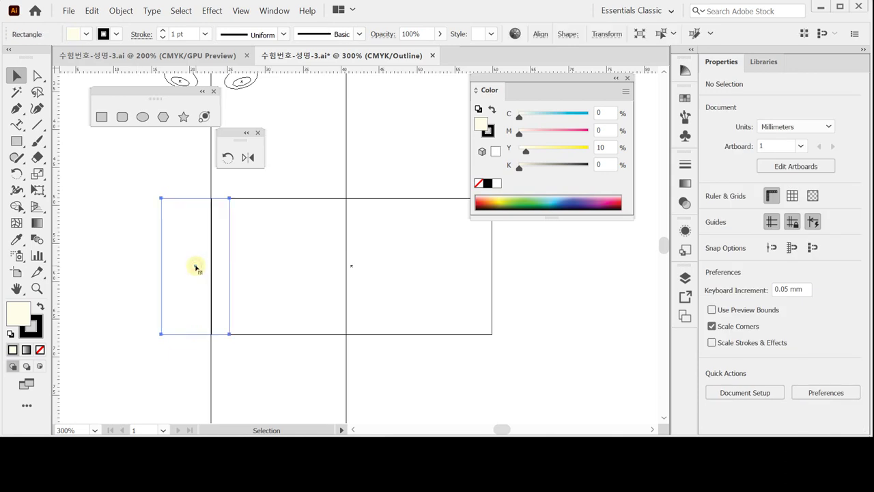
{"action": "key", "text": "Left"}
{"action": "key", "text": "Left"}
{"action": "key", "text": "Left"}
{"action": "key", "text": "Left"}
{"action": "key", "text": "Left"}
{"action": "key", "text": "Left"}
{"action": "key", "text": "Left"}
{"action": "key", "text": "Left"}
{"action": "key", "text": "Left"}
{"action": "key", "text": "Left"}
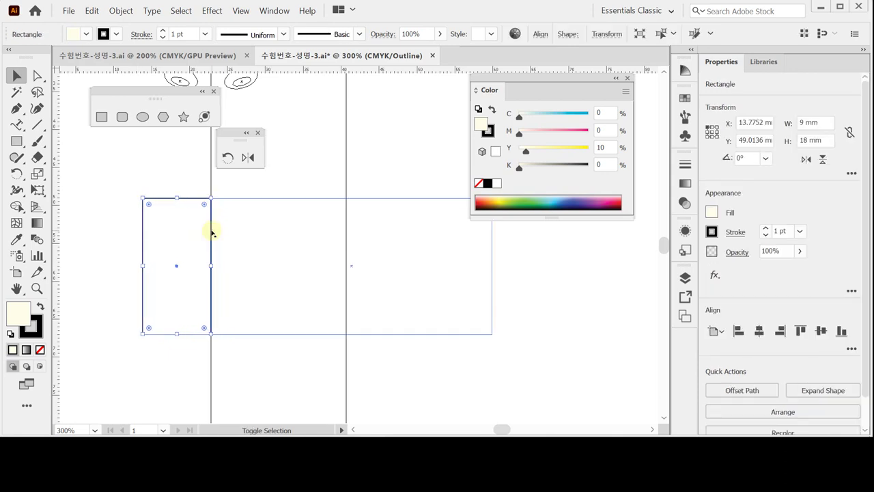
{"action": "key", "text": "Right"}
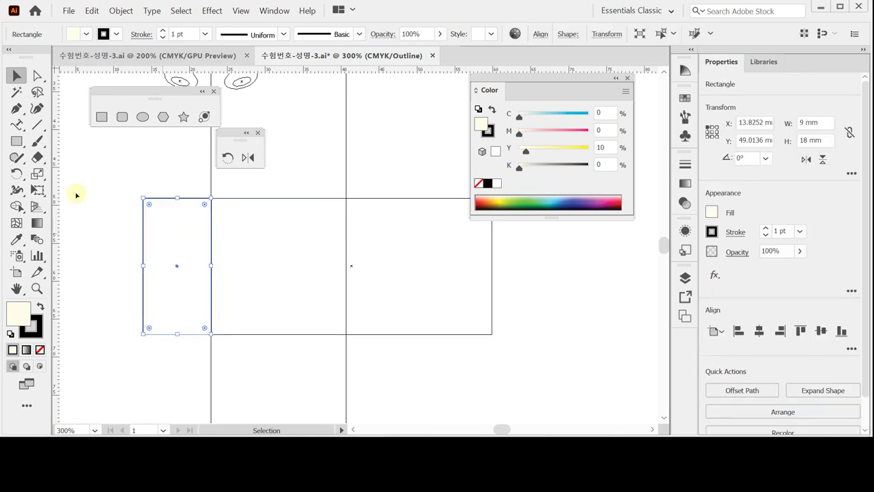
{"action": "key", "text": "ctrl+y"}
Set the narrow rectangle's fill to pink by changing magenta to 30%
{"action": "left_click", "coordinate": [37, 75]}
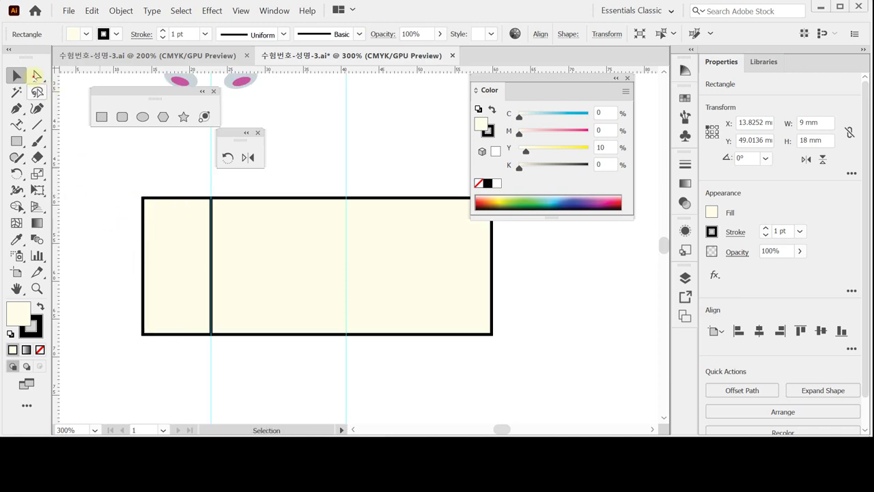
{"action": "left_click", "coordinate": [193, 251]}
{"action": "left_click", "coordinate": [604, 130]}
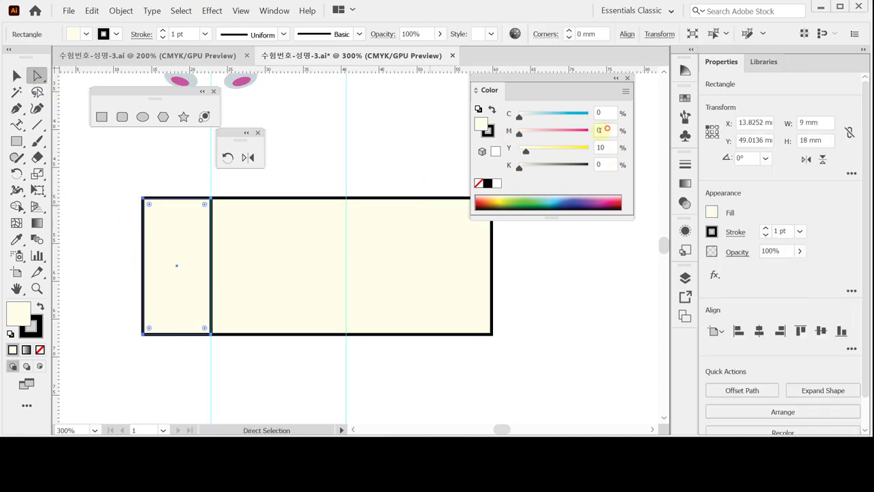
{"action": "type", "text": "30"}
{"action": "key", "text": "Return"}
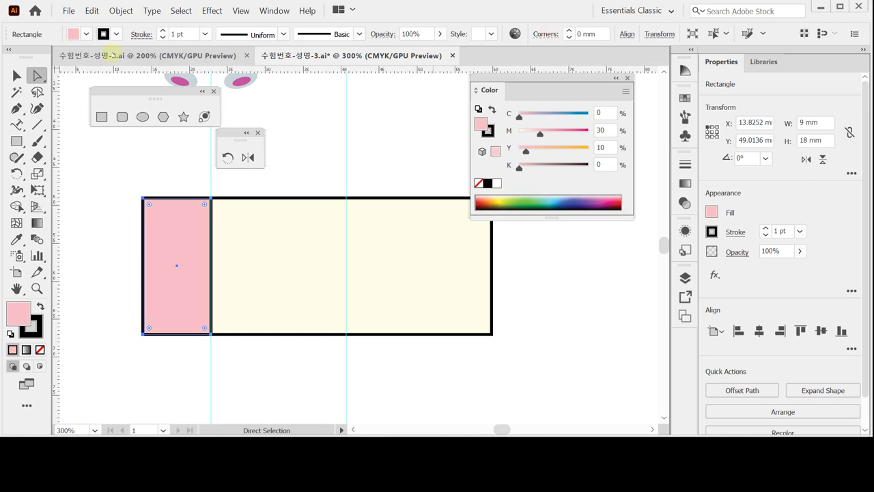
Slant the pink rectangle by moving its two left anchor points 0 mm horizontally and 8 mm vertically
{"action": "left_click_drag", "start_coordinate": [109, 170], "coordinate": [160, 371]}
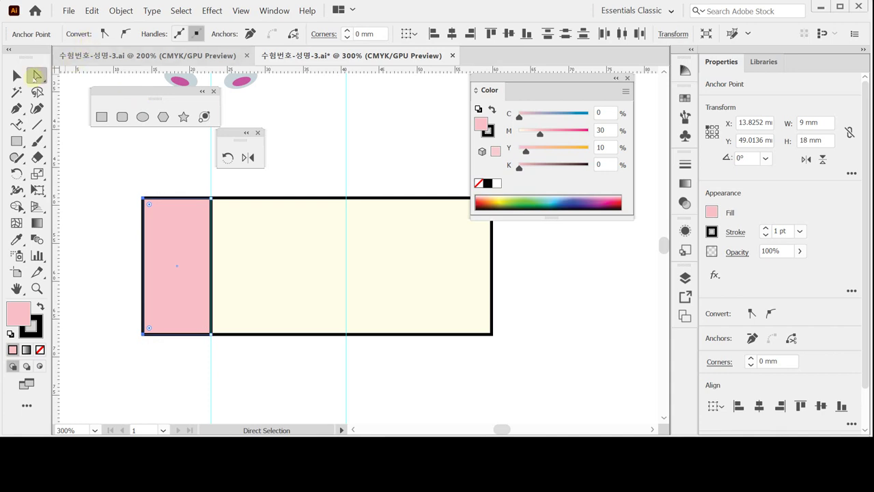
{"action": "double_click", "coordinate": [37, 75]}
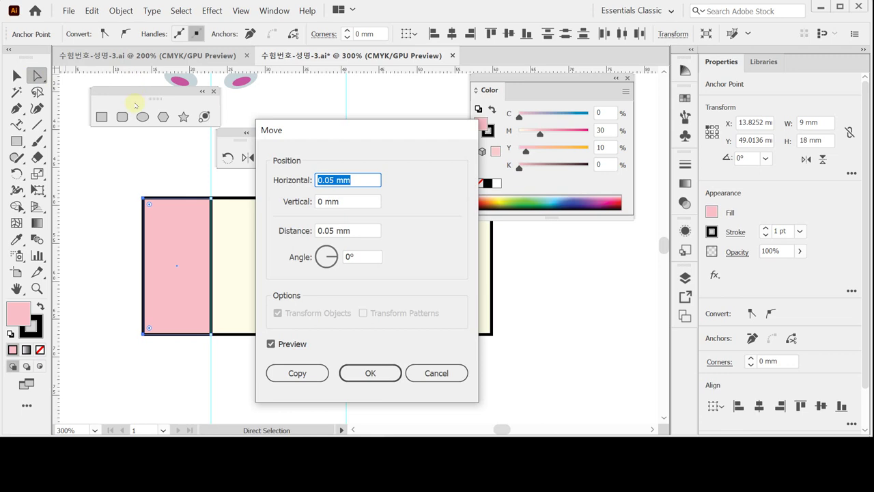
{"action": "type", "text": "0"}
{"action": "key", "text": "Tab"}
{"action": "type", "text": "8"}
{"action": "key", "text": "Tab"}
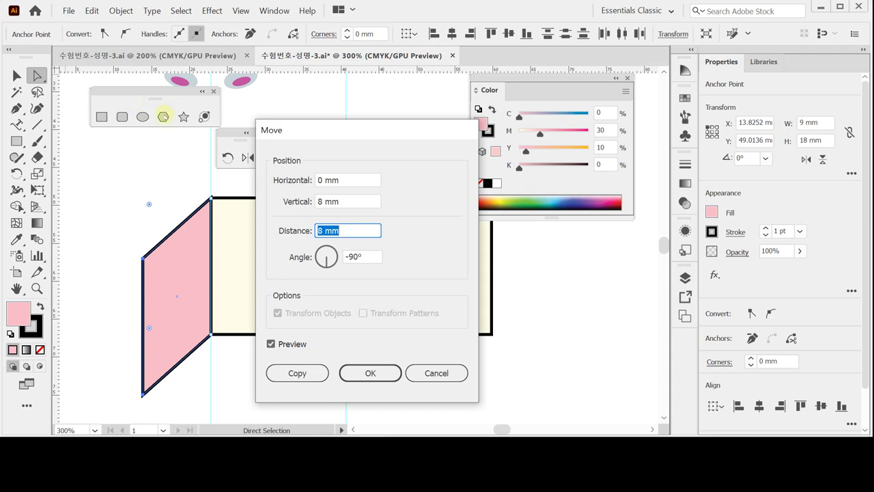
{"action": "left_click", "coordinate": [369, 374]}
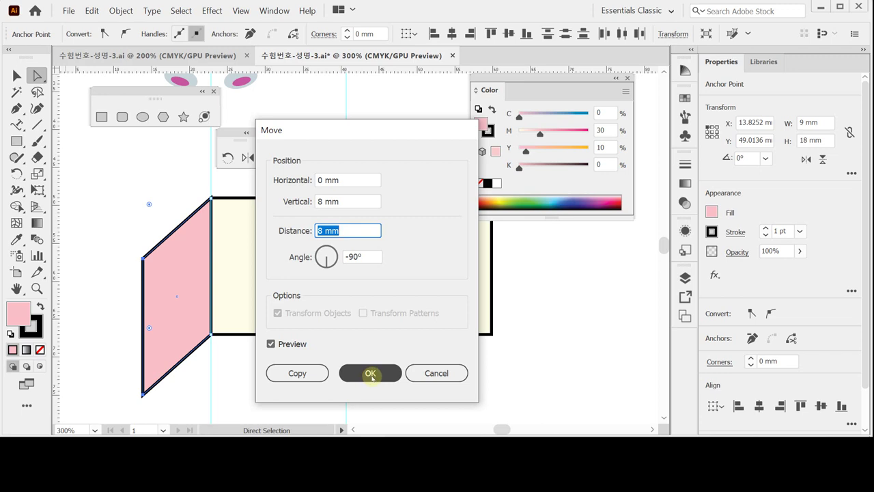
{"action": "left_click", "coordinate": [371, 375]}
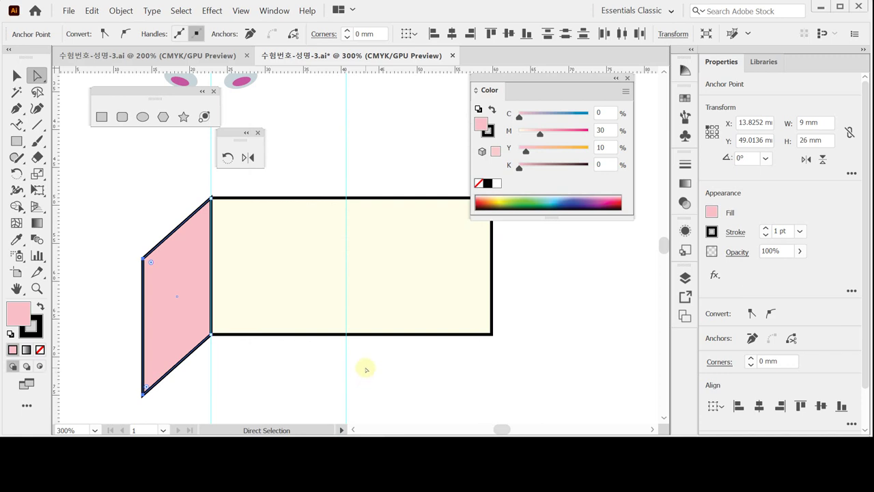
Draw a 3 × 18 mm rectangle over the slanted pink panel's left edge, level with that edge's upper corner
{"action": "left_click", "coordinate": [122, 116]}
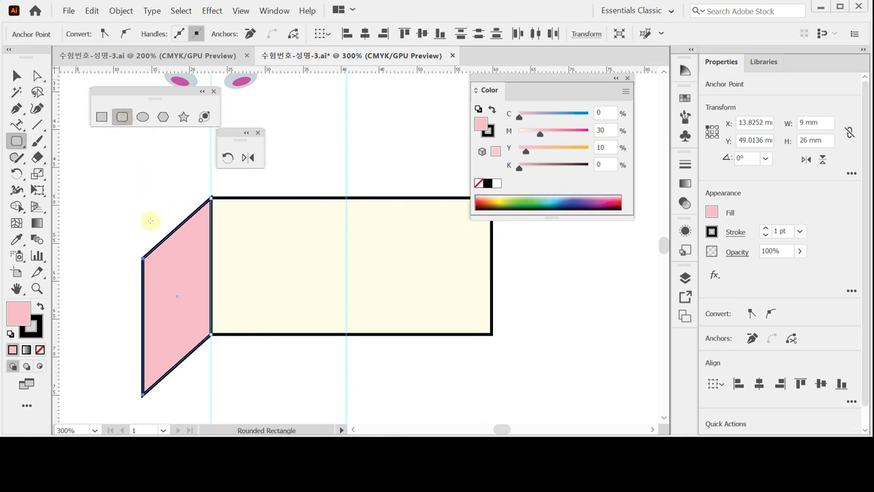
{"action": "left_click", "coordinate": [101, 117]}
{"action": "left_click_drag", "start_coordinate": [115, 235], "coordinate": [136, 240]}
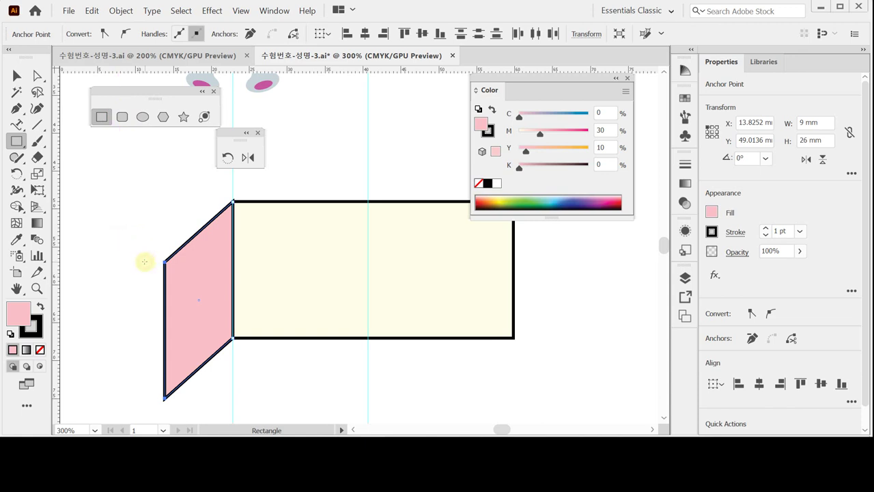
{"action": "left_click", "coordinate": [145, 261]}
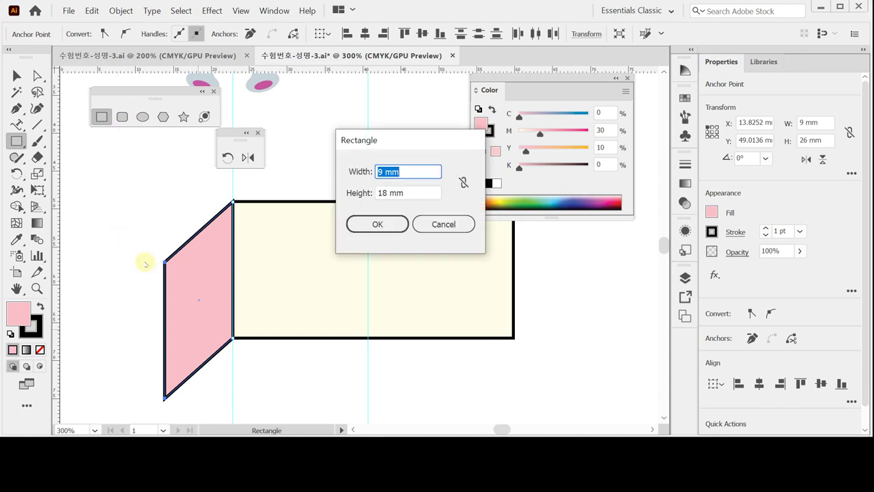
{"action": "type", "text": "3"}
{"action": "key", "text": "Tab"}
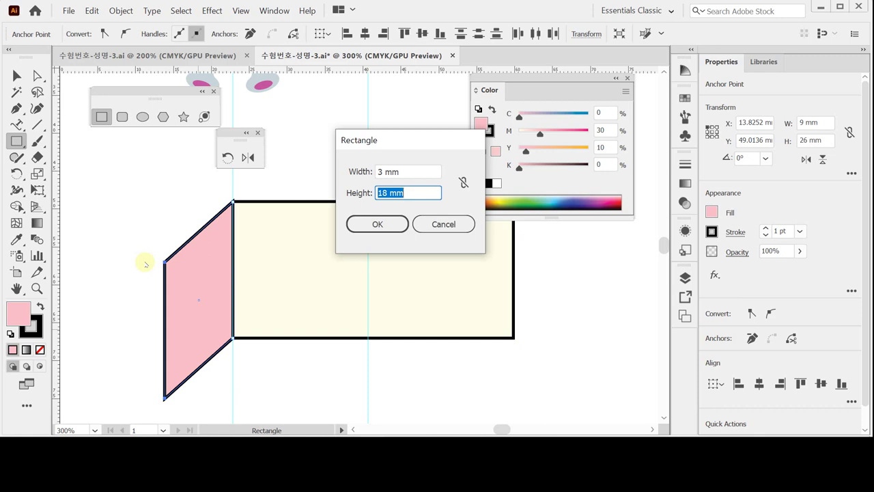
{"action": "key", "text": "Return"}
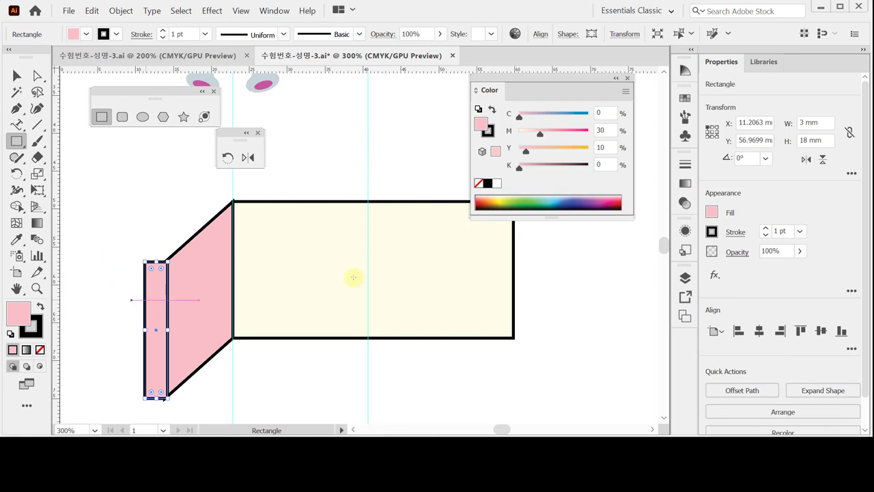
Fill the 3 × 18 mm rectangle with light blue (C 50, M 1, Y 0, K 0)
{"action": "key", "text": "ctrl"}
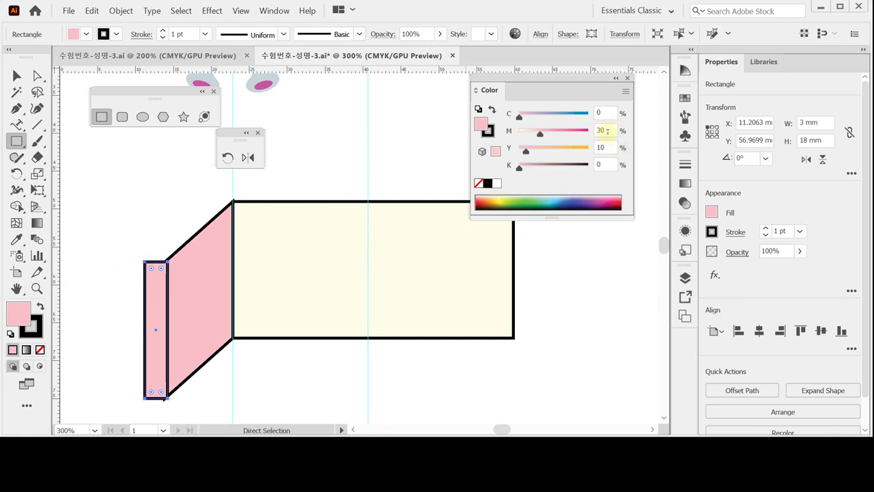
{"action": "left_click", "coordinate": [611, 113]}
{"action": "type", "text": "50"}
{"action": "key", "text": "Tab"}
{"action": "type", "text": "1"}
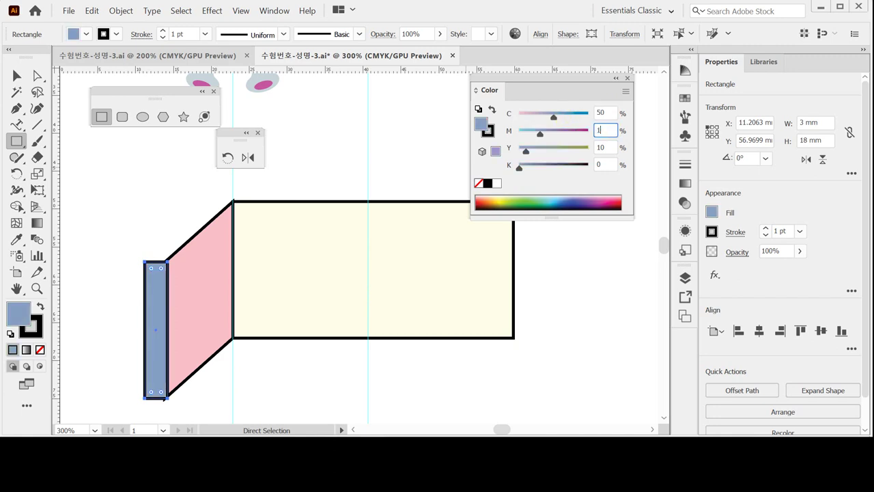
{"action": "key", "text": "Tab"}
{"action": "type", "text": "0"}
{"action": "key", "text": "Tab"}
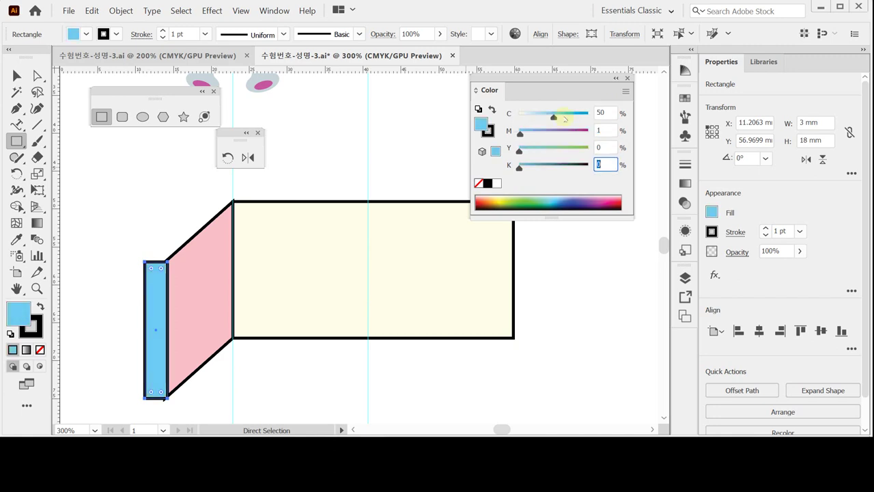
Set the blue rectangle's magenta to 10% and clear the selection of all the artwork
{"action": "key", "text": "shift+Tab"}
{"action": "key", "text": "shift+Tab"}
{"action": "type", "text": "10"}
{"action": "key", "text": "Tab"}
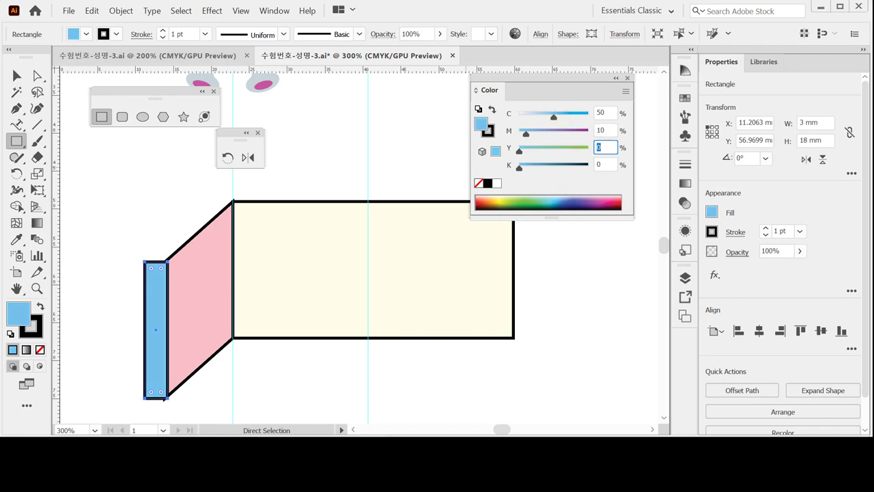
{"action": "key", "text": "Tab"}
{"action": "left_click", "coordinate": [564, 117]}
{"action": "key", "text": "ctrl+a"}
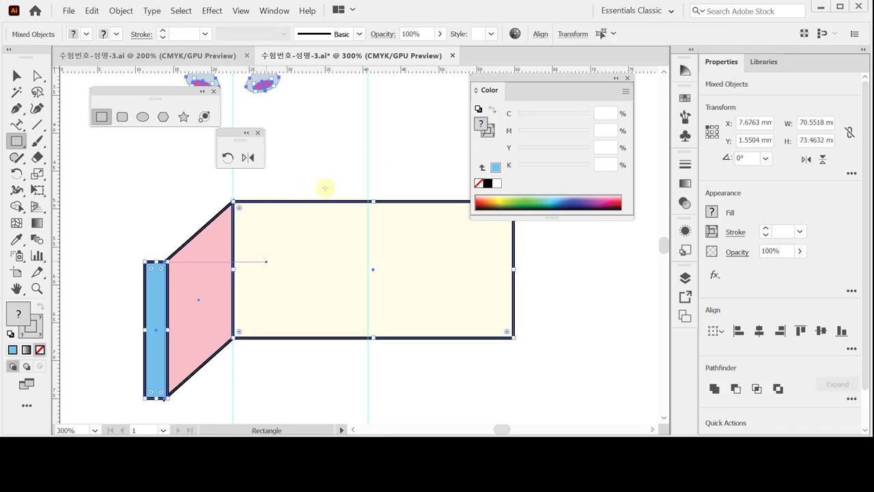
{"action": "left_click", "coordinate": [137, 211], "text": "ctrl"}
In outline view, nudge the blue rectangle horizontally to X 10.8063 mm against the slanted pink panel's left edge, then return to preview
{"action": "left_click", "coordinate": [152, 296], "text": "ctrl"}
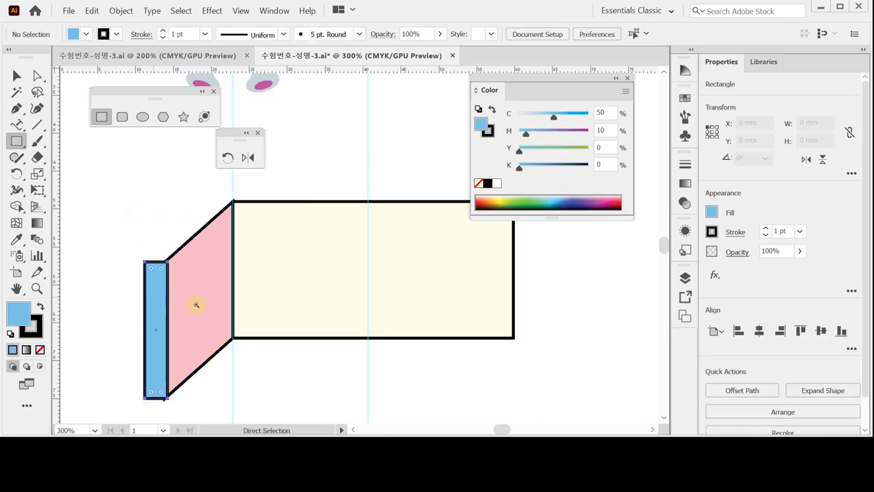
{"action": "left_click", "coordinate": [196, 305], "text": "ctrl"}
{"action": "key", "text": "ctrl+y"}
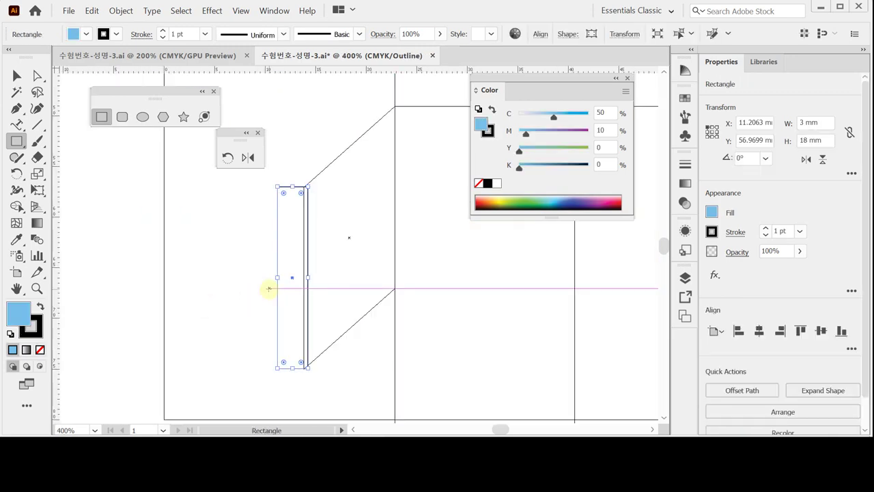
{"action": "key", "text": "Left"}
{"action": "key", "text": "Left"}
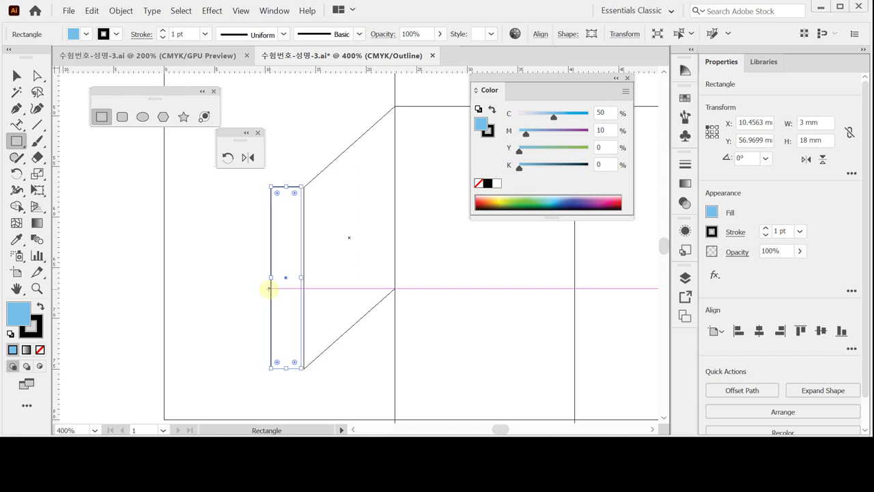
{"action": "key", "text": "Right"}
{"action": "key", "text": "Right"}
{"action": "key", "text": "Right"}
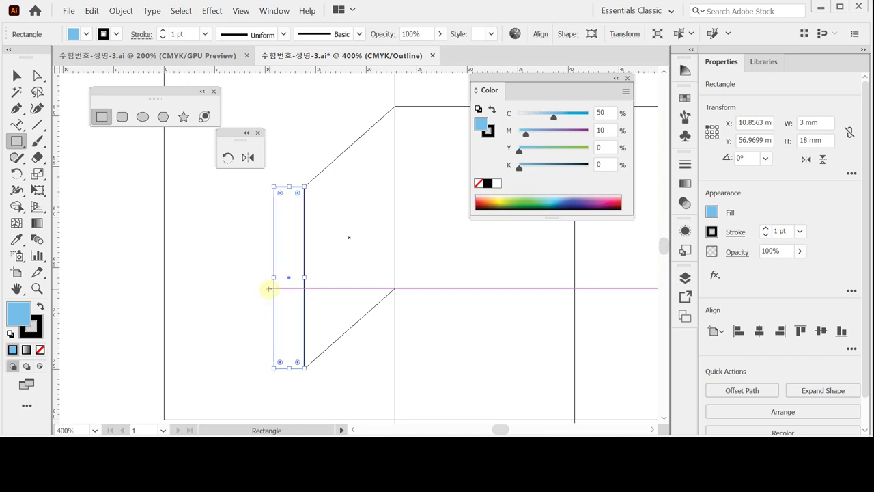
{"action": "scroll", "coordinate": [363, 303], "scroll_direction": "up", "scroll_amount": 2}
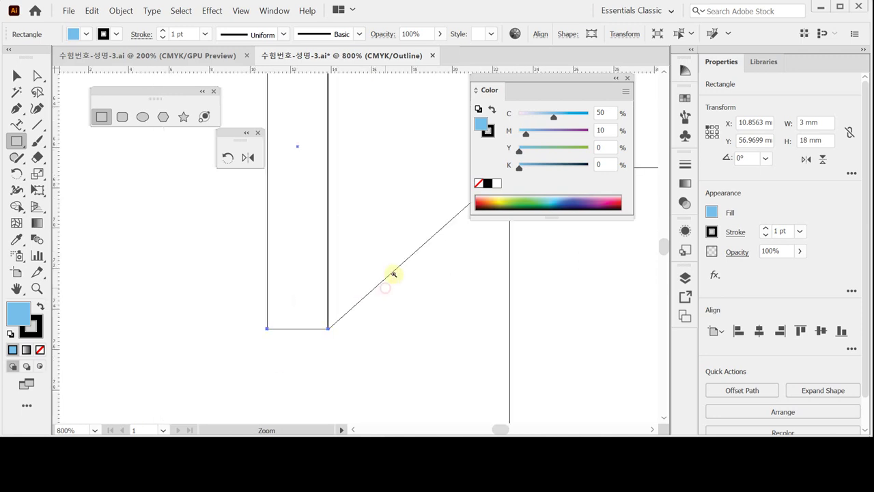
{"action": "key", "text": "ctrl+z"}
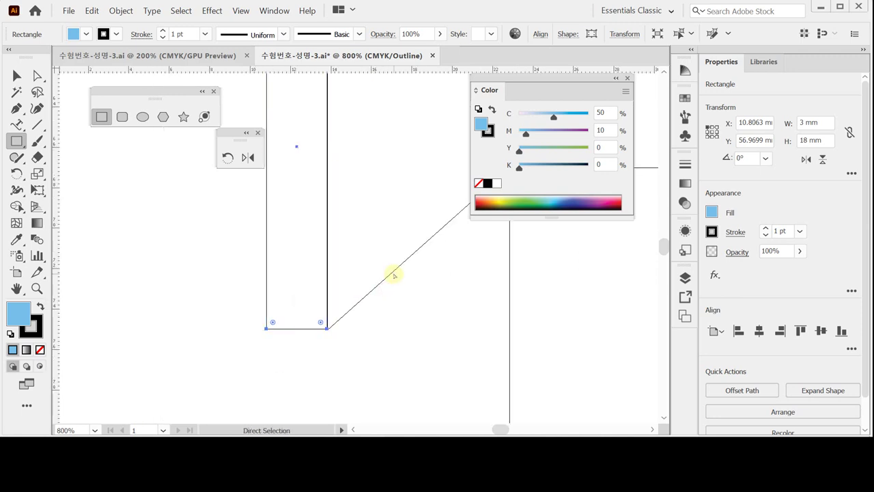
{"action": "key", "text": "ctrl+y"}
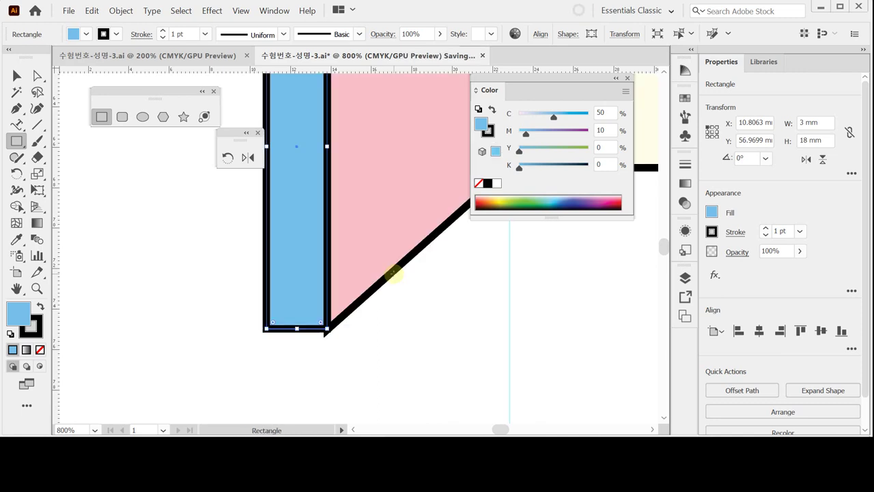
Nudge the blue rectangle down to Y 57.0699 mm, aligning its ends with the slanted pink panel's left corners
{"action": "key", "text": "ctrl+minus"}
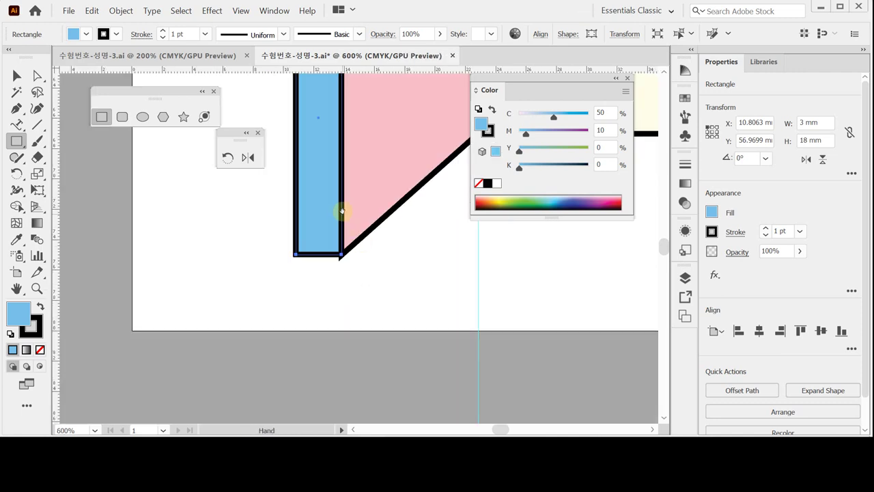
{"action": "left_click_drag", "start_coordinate": [356, 134], "coordinate": [316, 260]}
{"action": "key", "text": "Down"}
{"action": "key", "text": "Down"}
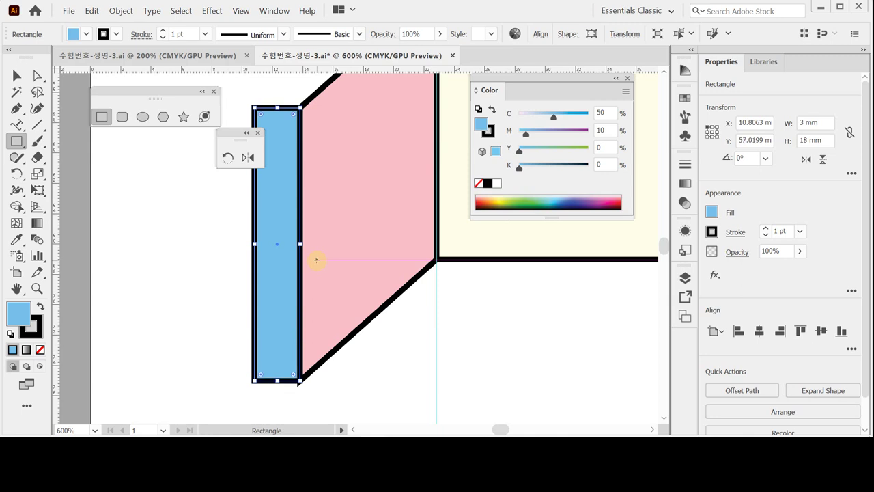
{"action": "key", "text": "Down"}
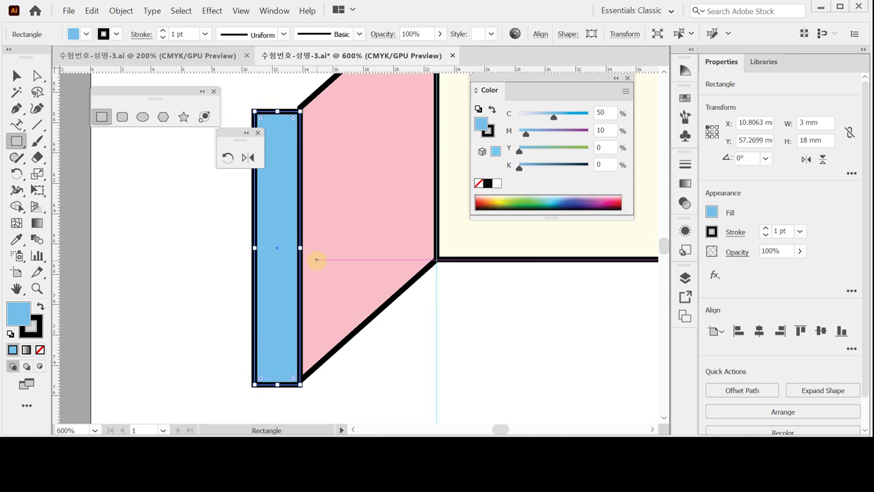
{"action": "key", "text": "Up"}
{"action": "key", "text": "Up"}
Round only the blue rectangle's two left corners to a radius of about 1.29 mm and save the file
{"action": "key", "text": "space"}
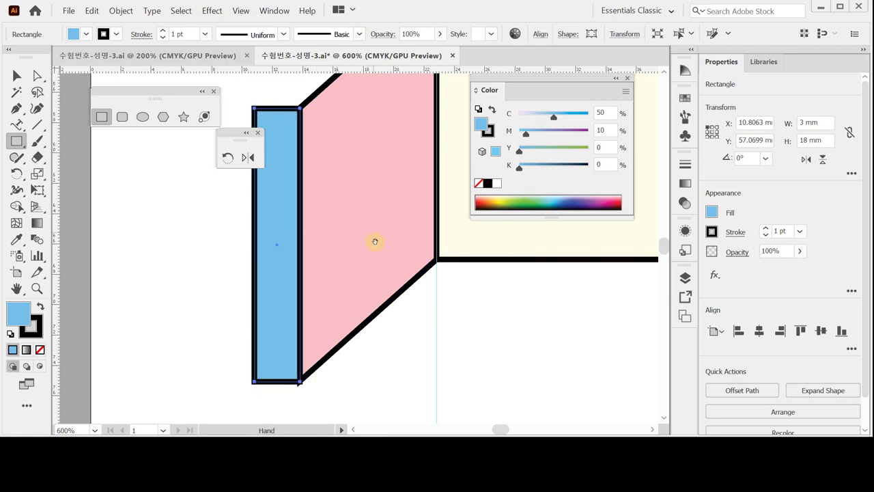
{"action": "left_click_drag", "start_coordinate": [304, 239], "coordinate": [357, 228]}
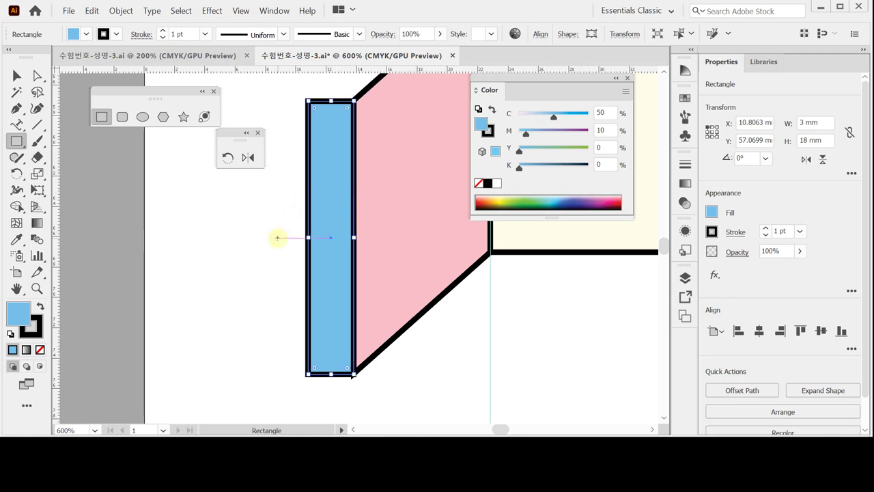
{"action": "left_click", "coordinate": [38, 76]}
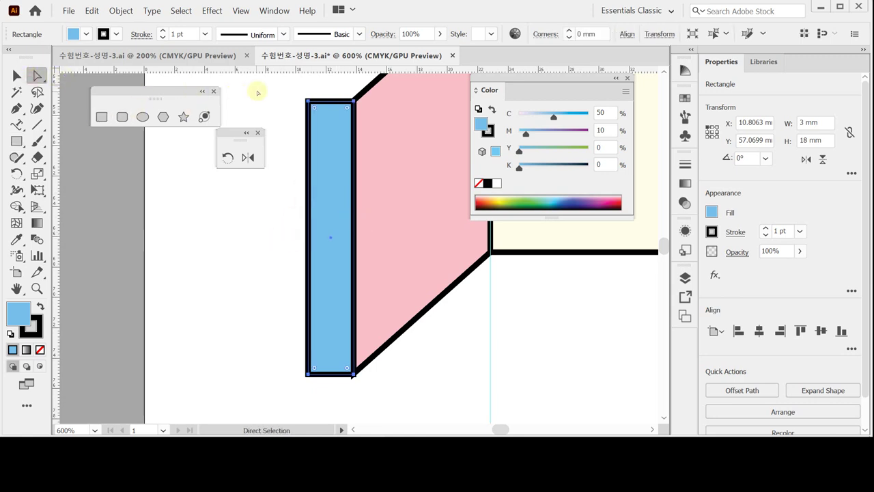
{"action": "left_click_drag", "start_coordinate": [280, 87], "coordinate": [317, 402]}
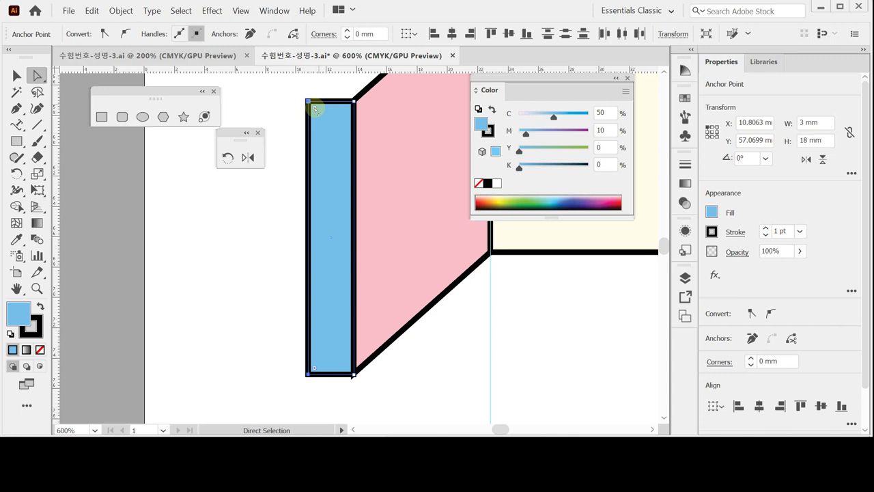
{"action": "left_click_drag", "start_coordinate": [315, 107], "coordinate": [328, 120]}
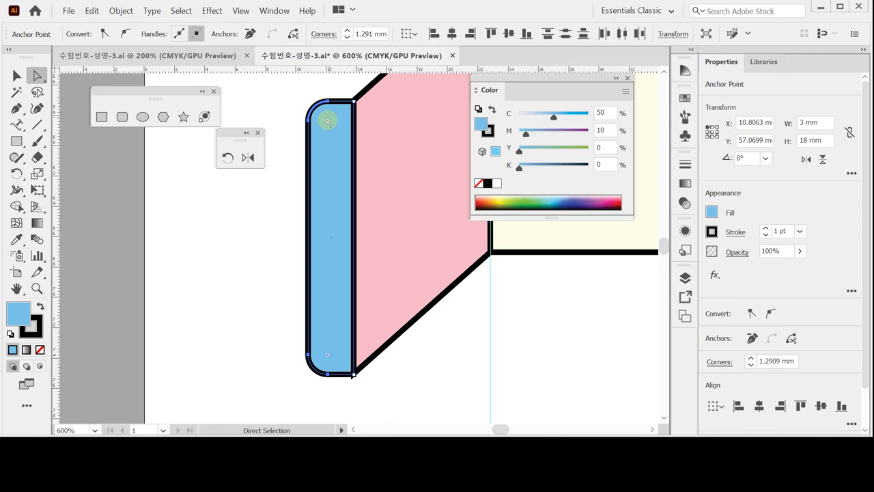
{"action": "key", "text": "ctrl"}
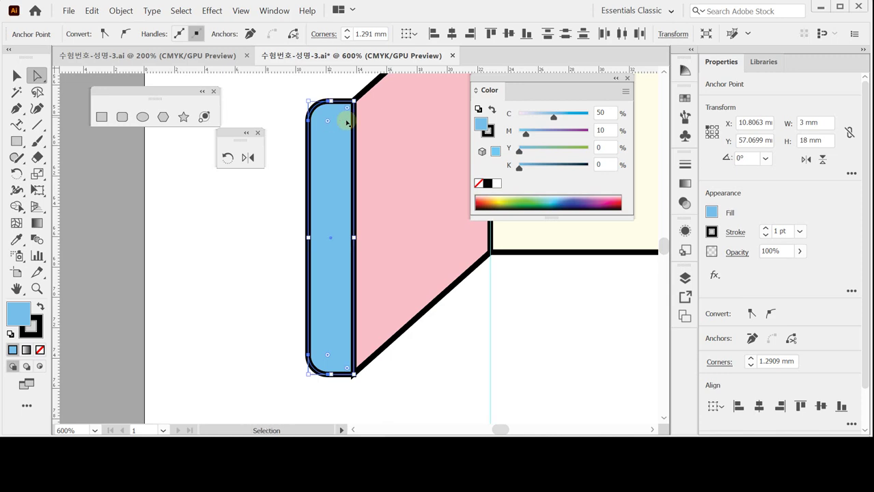
{"action": "key", "text": "ctrl+s"}
Draw a 37 × 16 mm rectangle directly below the cream panel, starting from that panel's lower-left corner
{"action": "key", "text": "m"}
{"action": "key", "text": "ctrl+minus"}
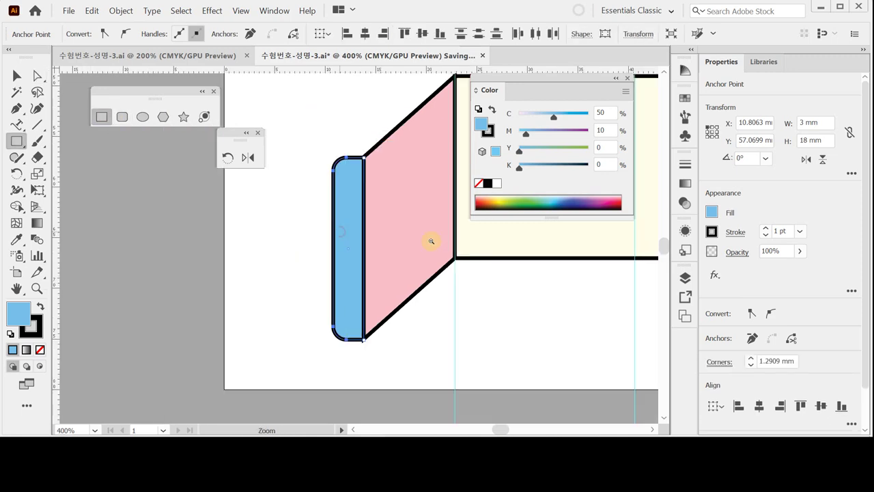
{"action": "left_click_drag", "start_coordinate": [357, 228], "coordinate": [255, 232]}
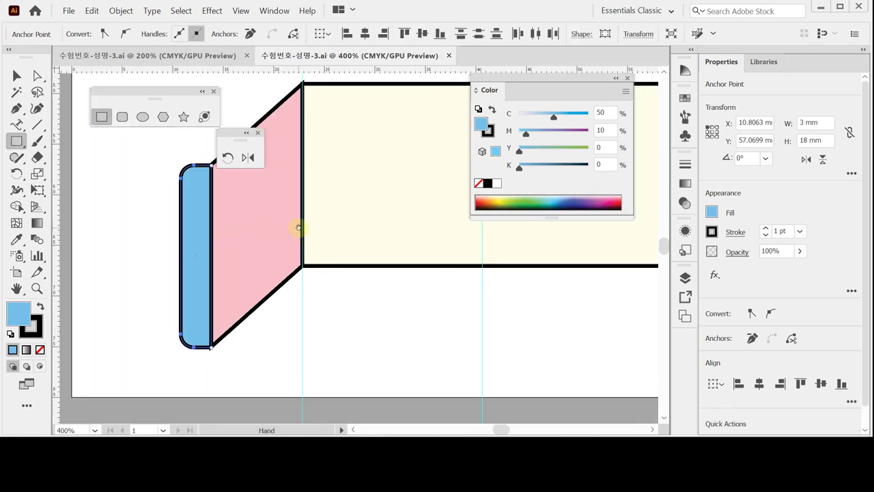
{"action": "left_click_drag", "start_coordinate": [279, 283], "coordinate": [248, 262]}
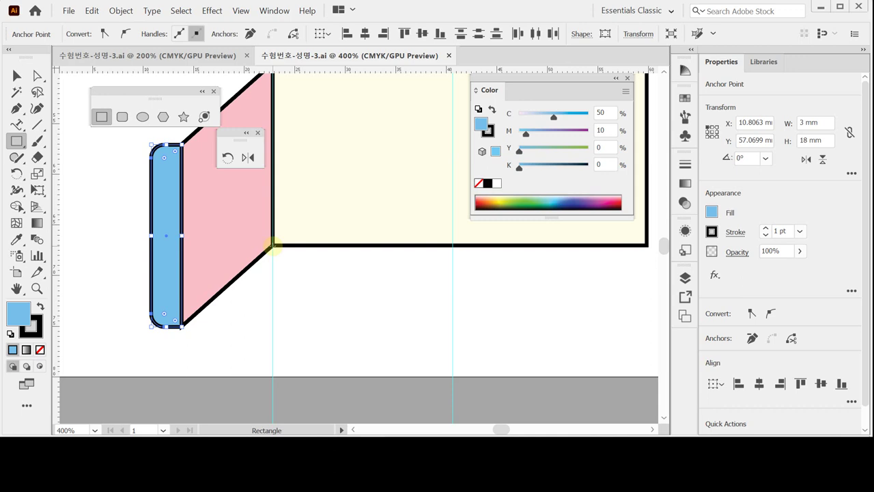
{"action": "left_click", "coordinate": [272, 245]}
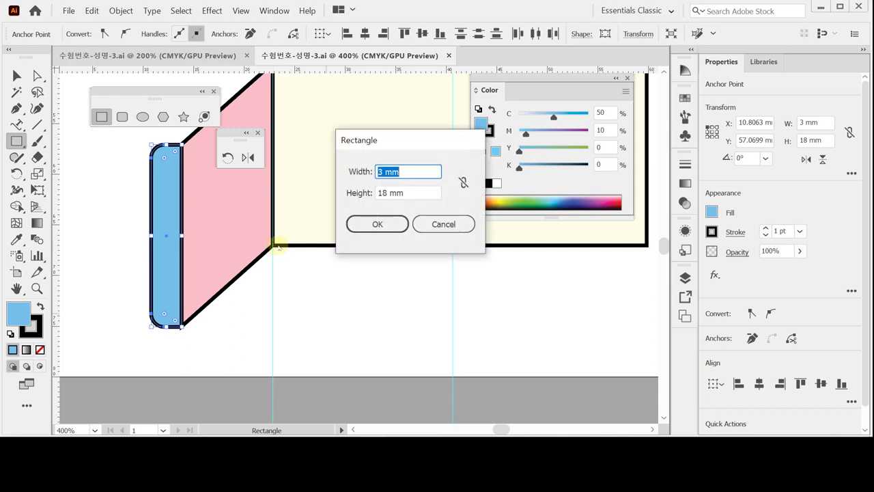
{"action": "type", "text": "37"}
{"action": "key", "text": "Tab"}
{"action": "type", "text": "16"}
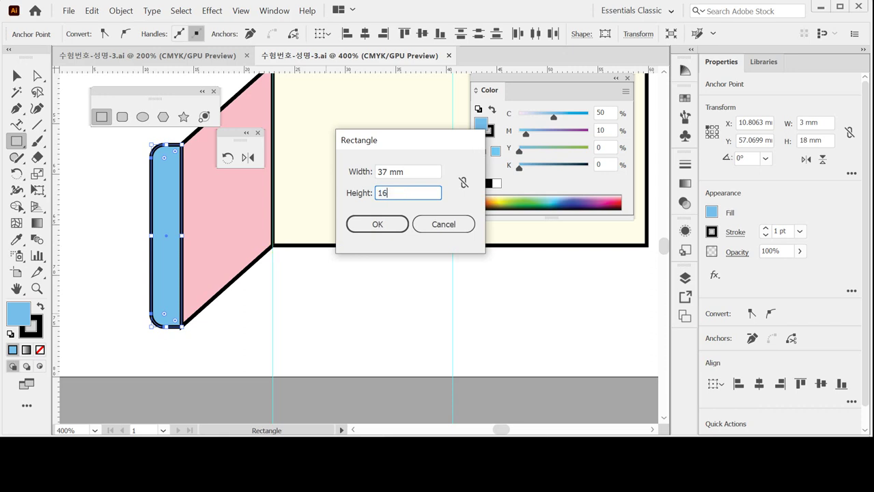
{"action": "key", "text": "Return"}
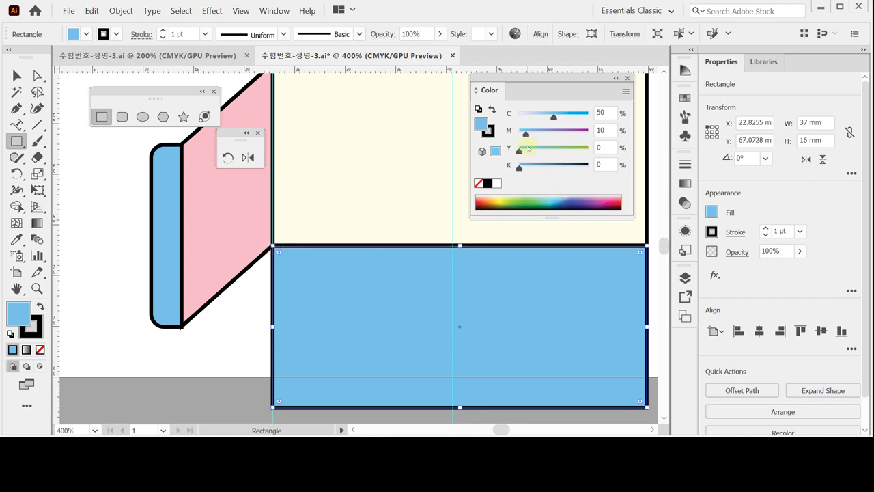
Fill the 37 × 16 mm rectangle with dusty pink (C 10, M 40, Y 20, K 0)
{"action": "left_click", "coordinate": [611, 113]}
{"action": "type", "text": "10"}
{"action": "key", "text": "Tab"}
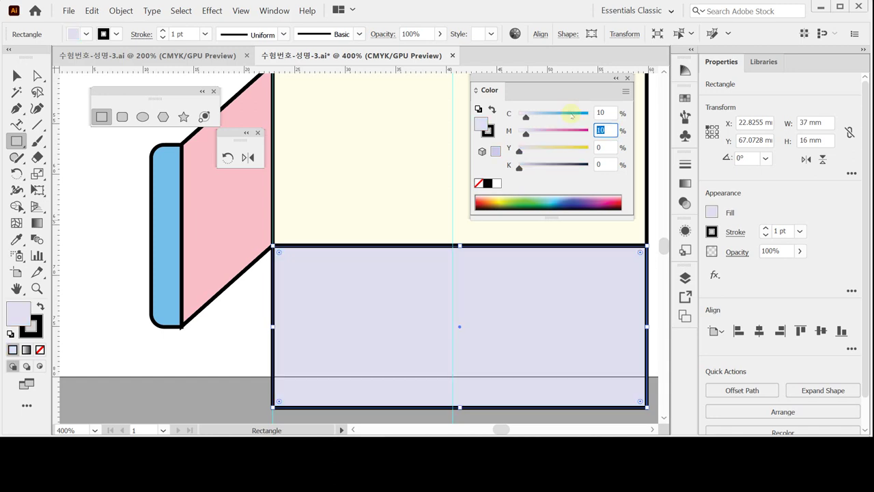
{"action": "type", "text": "40"}
{"action": "key", "text": "Tab"}
{"action": "type", "text": "20"}
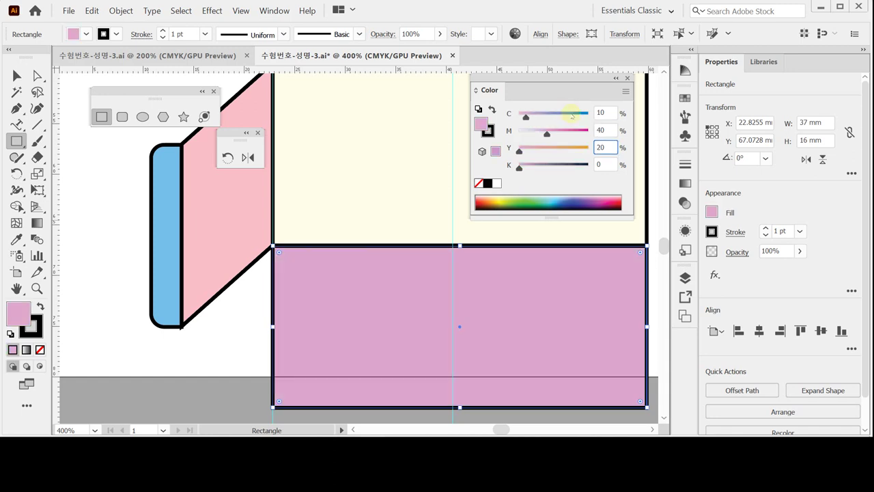
{"action": "key", "text": "Return"}
Move all four pack panels up together to Y 41.0136 mm so they fit on the artboard, save the file and deselect them
{"action": "key", "text": "ctrl+space"}
{"action": "left_click", "coordinate": [400, 282], "text": "ctrl+alt"}
{"action": "left_click_drag", "start_coordinate": [378, 230], "coordinate": [352, 270]}
{"action": "left_click", "coordinate": [17, 76]}
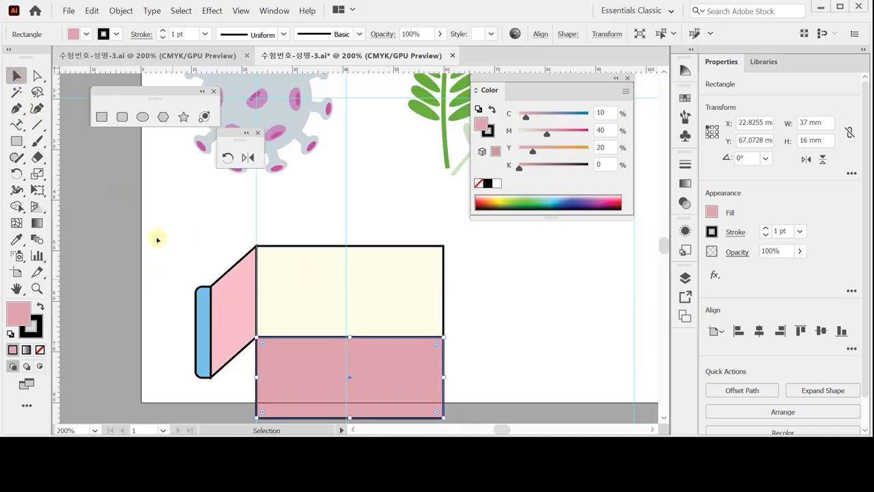
{"action": "left_click_drag", "start_coordinate": [157, 237], "coordinate": [453, 421]}
{"action": "key", "text": "Up"}
{"action": "key", "text": "Up"}
{"action": "key", "text": "Up"}
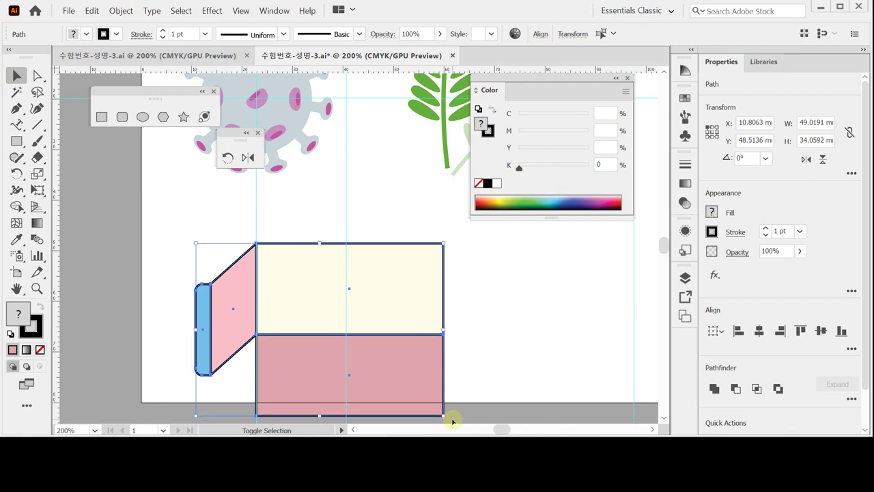
{"action": "key", "text": "Up"}
{"action": "key", "text": "Up"}
{"action": "key", "text": "Up"}
{"action": "key", "text": "Up"}
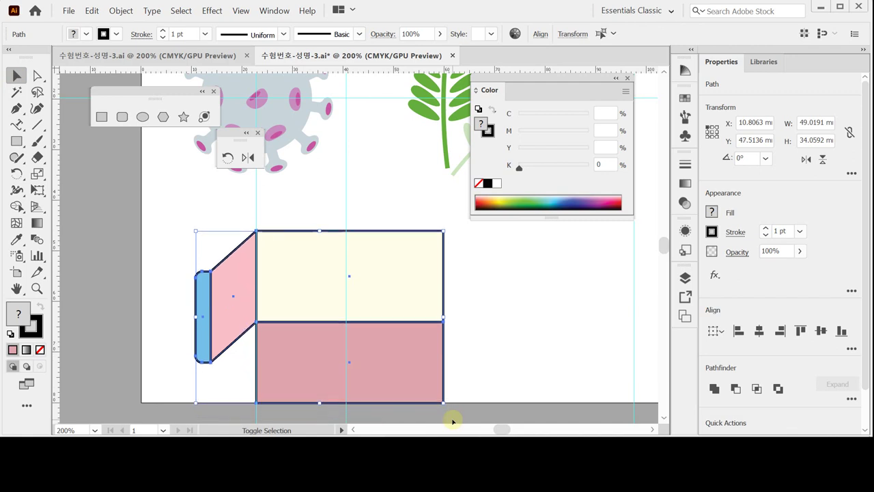
{"action": "key", "text": "Up"}
{"action": "key", "text": "Up"}
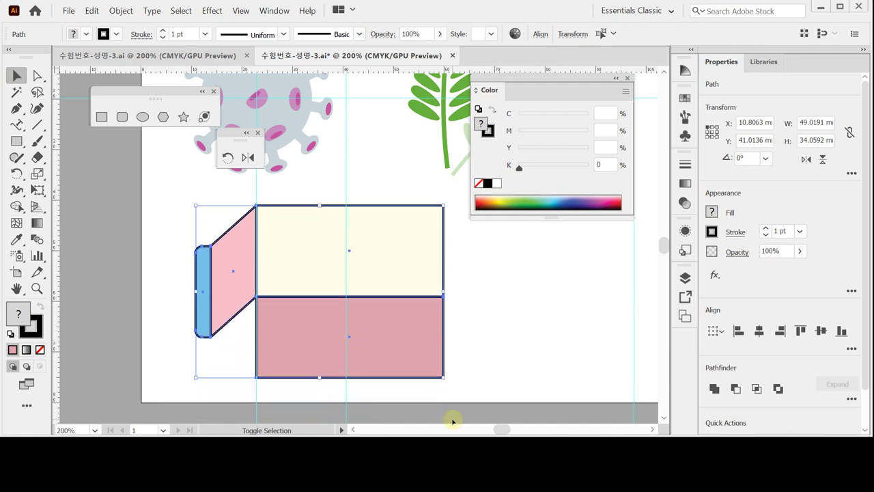
{"action": "key", "text": "a"}
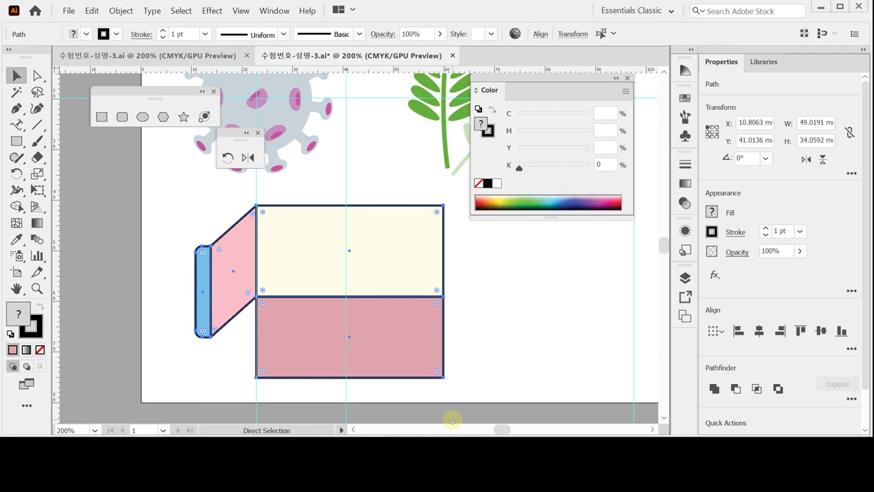
{"action": "key", "text": "ctrl+s"}
{"action": "left_click", "coordinate": [299, 380]}
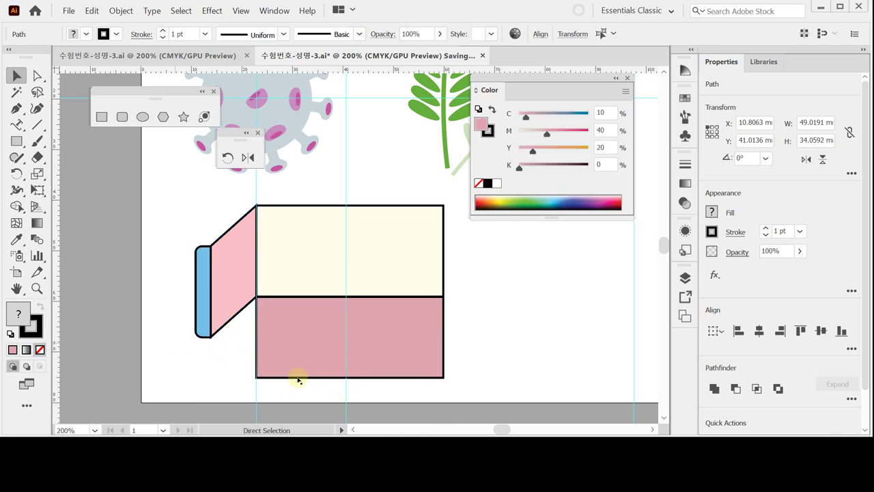
Create a 9 × 16 mm rectangle beside the left end of the dusty-pink panel, over the pink side panel
{"action": "scroll", "coordinate": [266, 342], "scroll_direction": "up", "scroll_amount": 3}
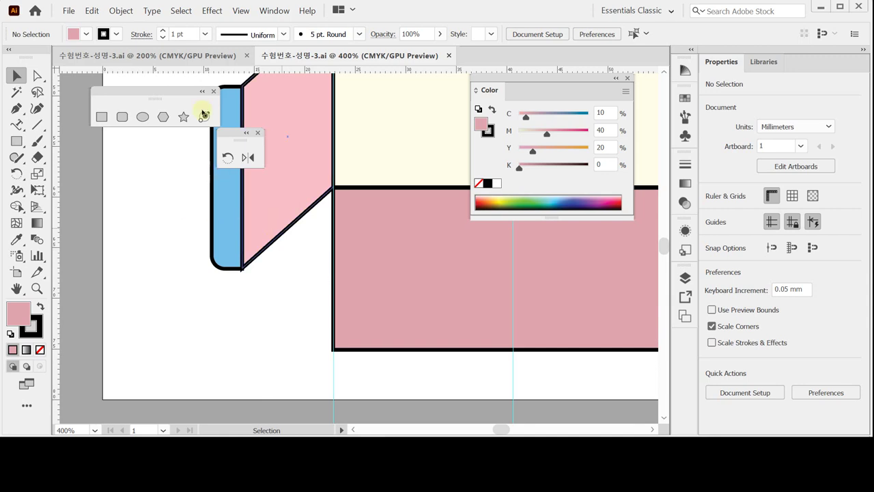
{"action": "left_click", "coordinate": [101, 116]}
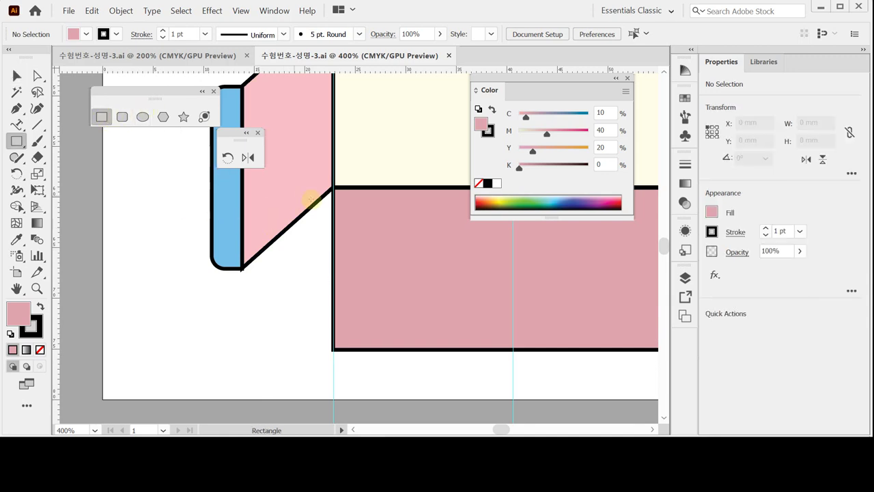
{"action": "scroll", "coordinate": [283, 234], "scroll_direction": "up", "scroll_amount": 2}
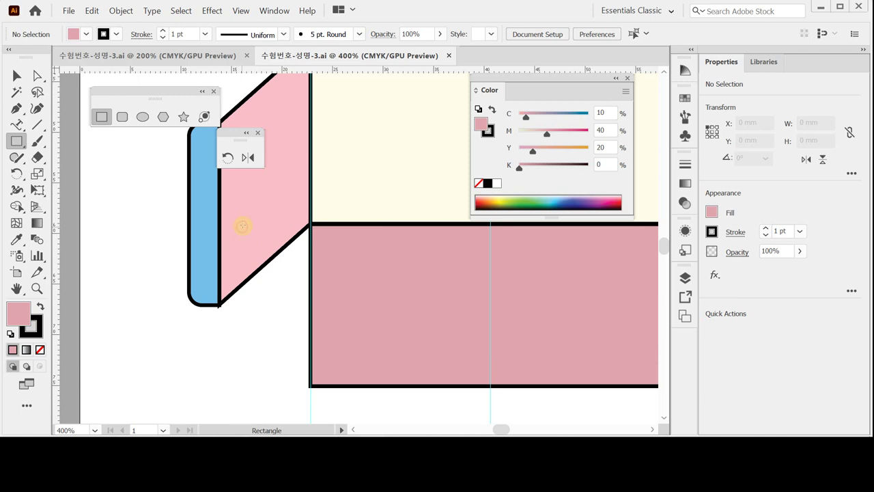
{"action": "left_click", "coordinate": [243, 226]}
{"action": "type", "text": "9"}
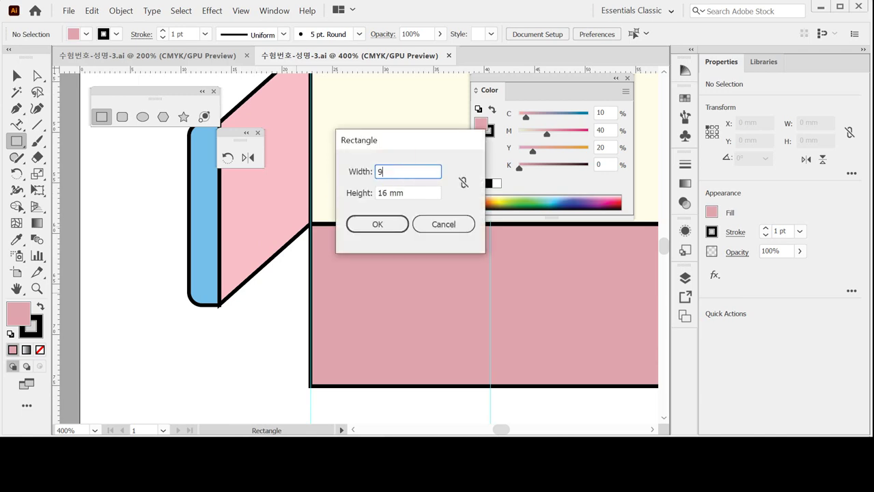
{"action": "key", "text": "Tab"}
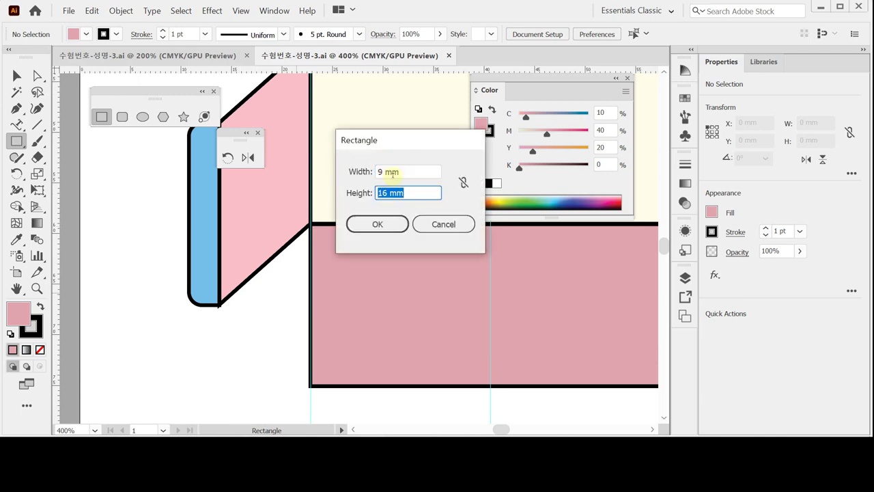
{"action": "key", "text": "Return"}
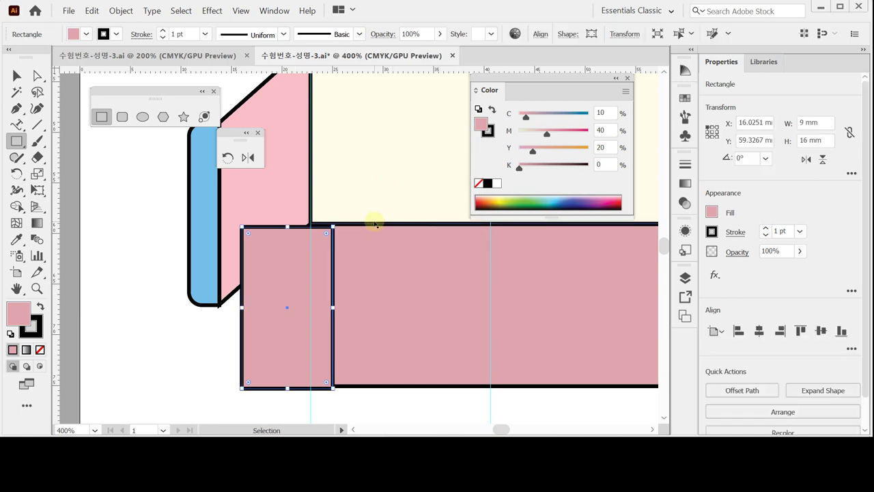
In outline view, nudge the 9 × 16 mm rectangle to X 13.8751 mm so its right edge meets the dusty-pink panel's left edge
{"action": "key", "text": "ctrl+y"}
{"action": "key", "text": "Left"}
{"action": "key", "text": "Left"}
{"action": "key", "text": "Left"}
{"action": "key", "text": "Left"}
{"action": "key", "text": "Left"}
{"action": "key", "text": "Left"}
{"action": "key", "text": "Left"}
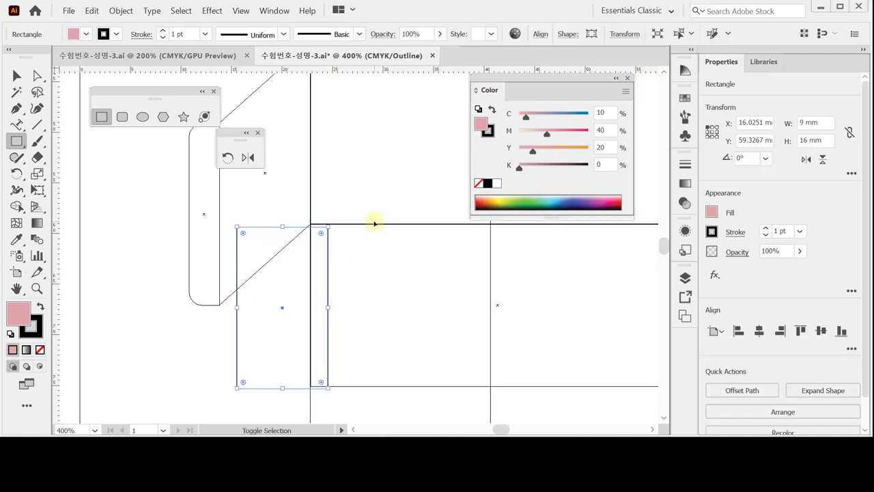
{"action": "key", "text": "Up"}
{"action": "key", "text": "Up"}
{"action": "key", "text": "Up"}
{"action": "key", "text": "Up"}
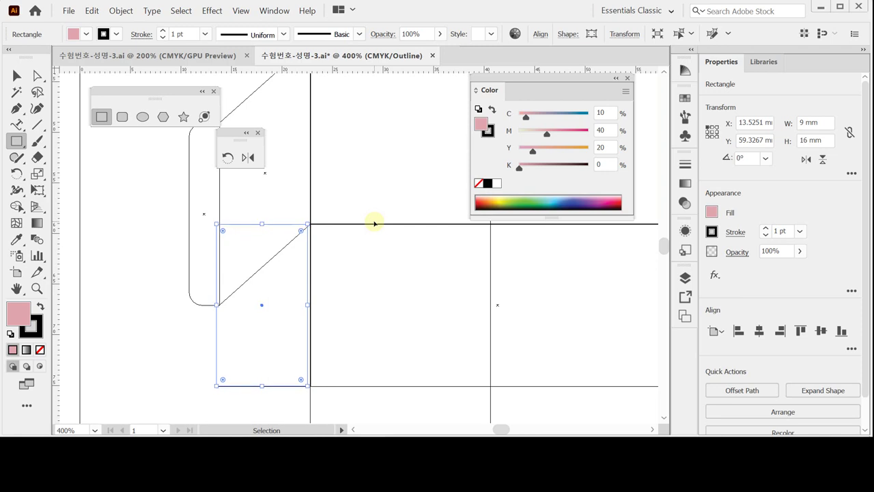
{"action": "key", "text": "Right"}
{"action": "key", "text": "Right"}
{"action": "key", "text": "Right"}
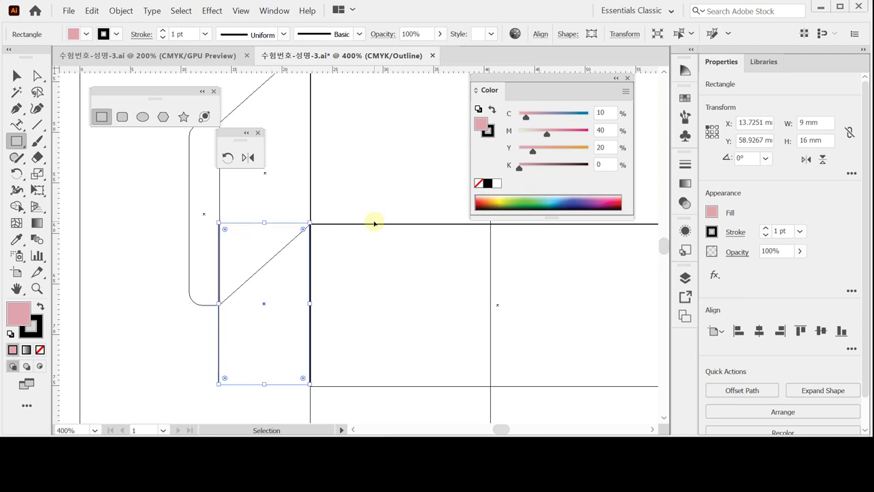
{"action": "key", "text": "Down"}
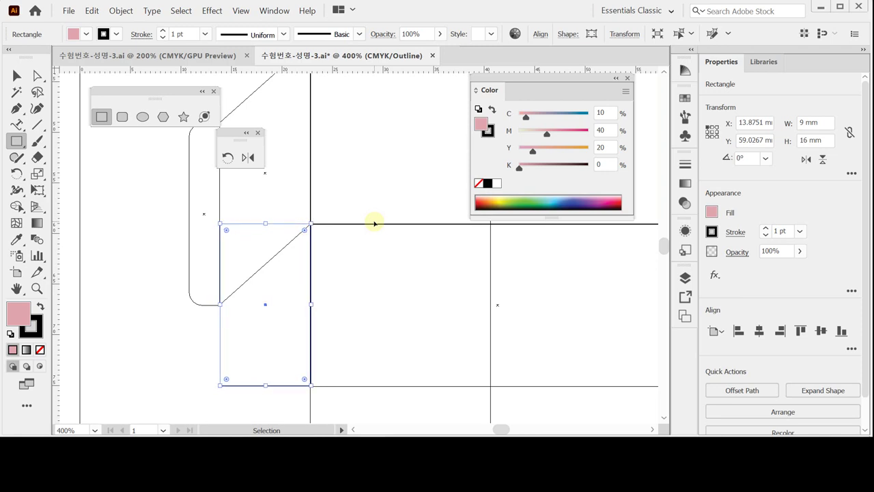
{"action": "key", "text": "Right"}
Align the top edges of the 9 × 16 mm rectangle and the adjoining dusty-pink panel, deselect them and return to preview view
{"action": "left_click_drag", "start_coordinate": [282, 298], "coordinate": [587, 234]}
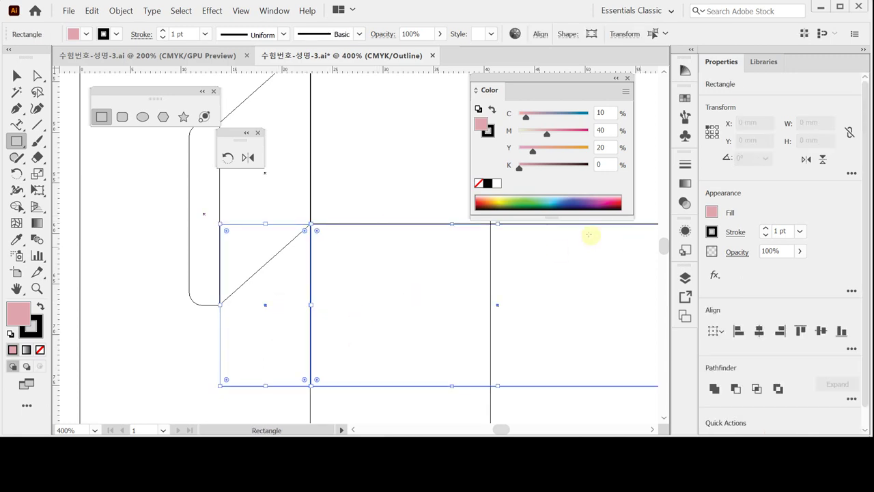
{"action": "left_click", "coordinate": [801, 331]}
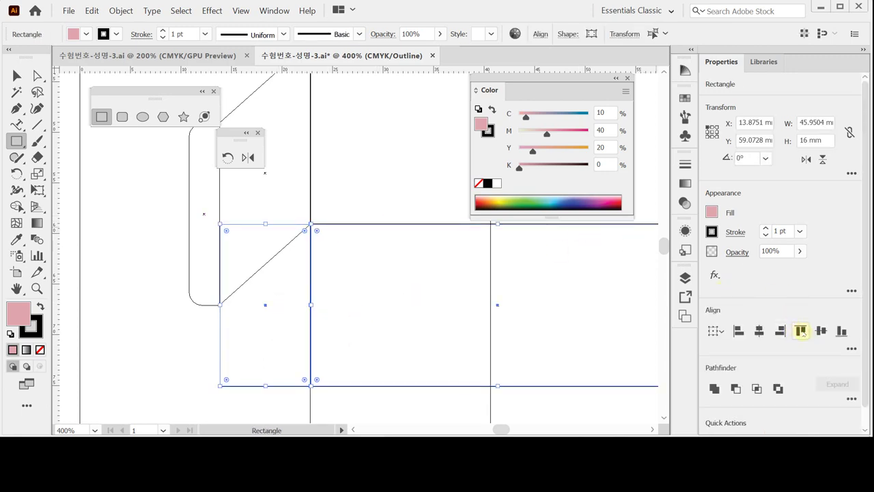
{"action": "left_click", "coordinate": [190, 329]}
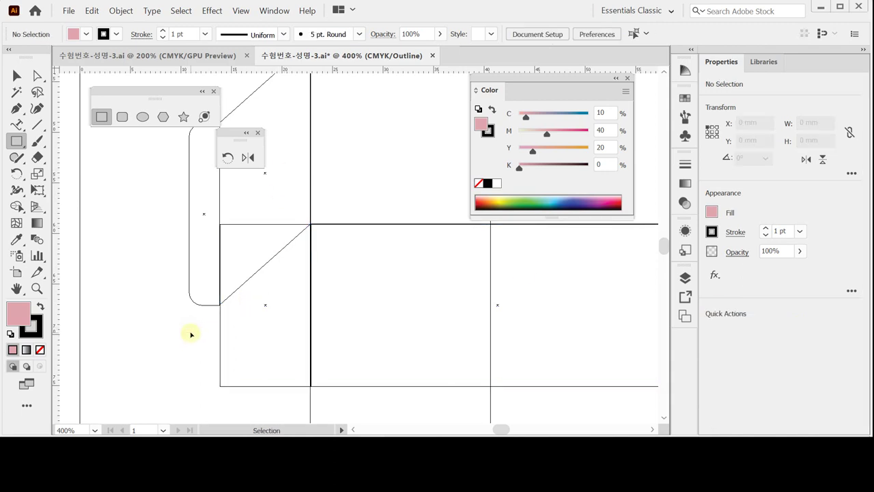
{"action": "key", "text": "ctrl+y"}
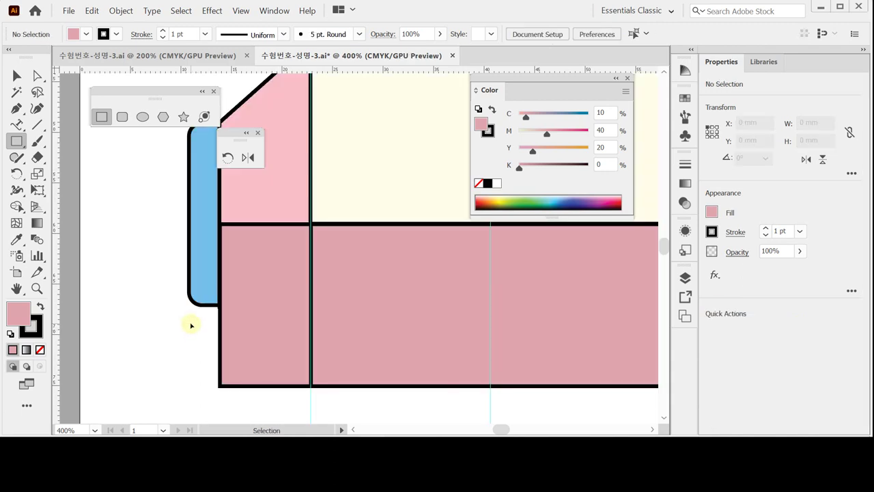
Darken the 9 × 16 mm rectangle's fill by setting its black (K) value to 20%
{"action": "left_click", "coordinate": [257, 297]}
{"action": "left_click", "coordinate": [431, 224]}
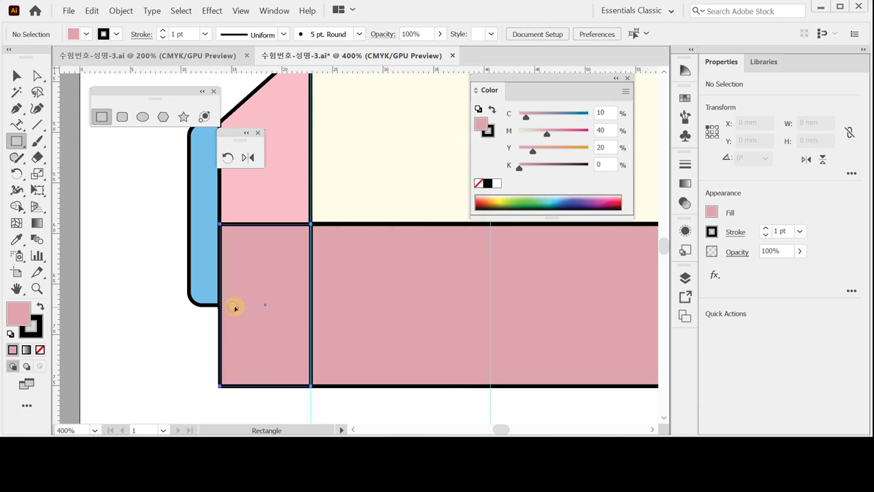
{"action": "left_click", "coordinate": [273, 293], "text": "ctrl"}
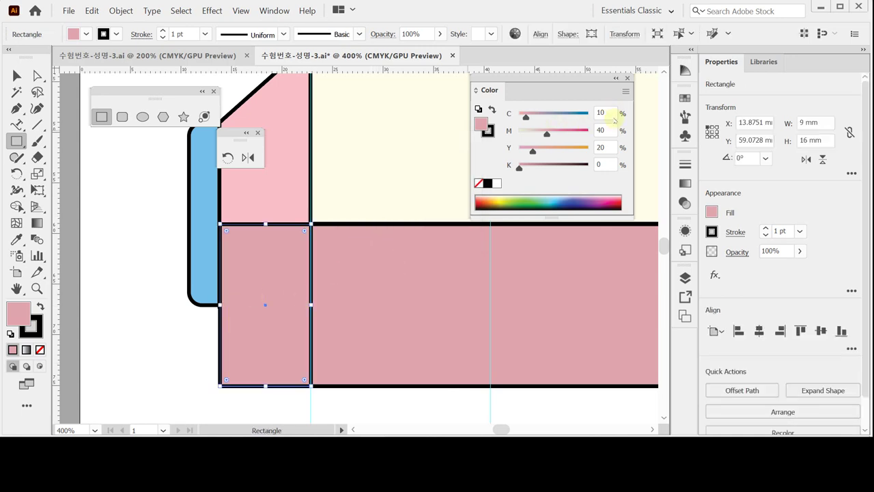
{"action": "left_click", "coordinate": [605, 165]}
{"action": "type", "text": "20"}
{"action": "key", "text": "Return"}
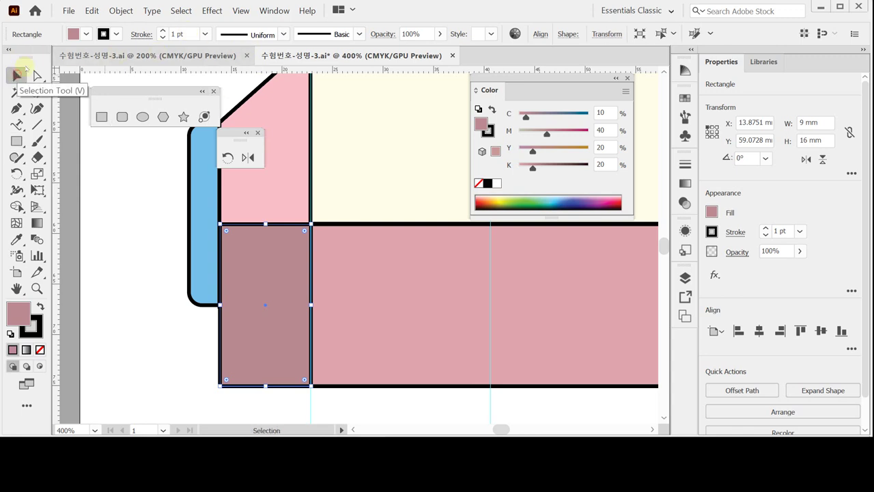
Isolate the darkened 9 × 16 mm rectangle and activate Direct Selection for editing its corner points
{"action": "left_click", "coordinate": [16, 75]}
{"action": "double_click", "coordinate": [255, 268]}
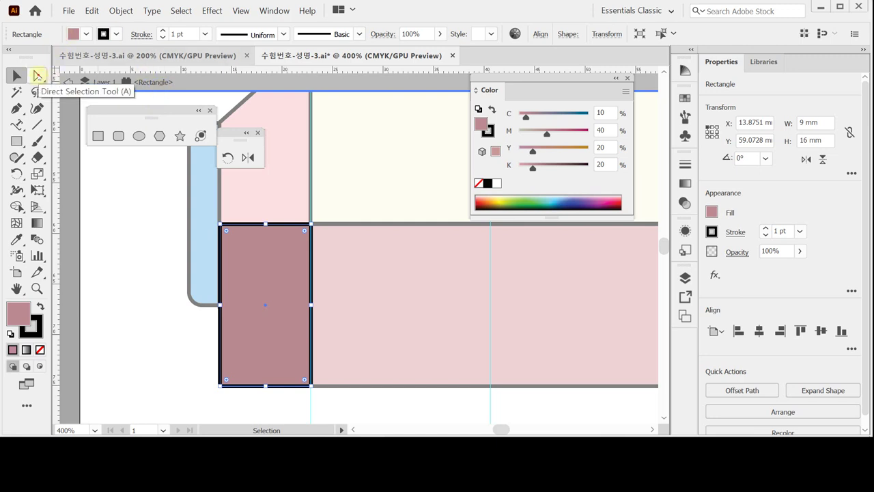
{"action": "left_click", "coordinate": [37, 76]}
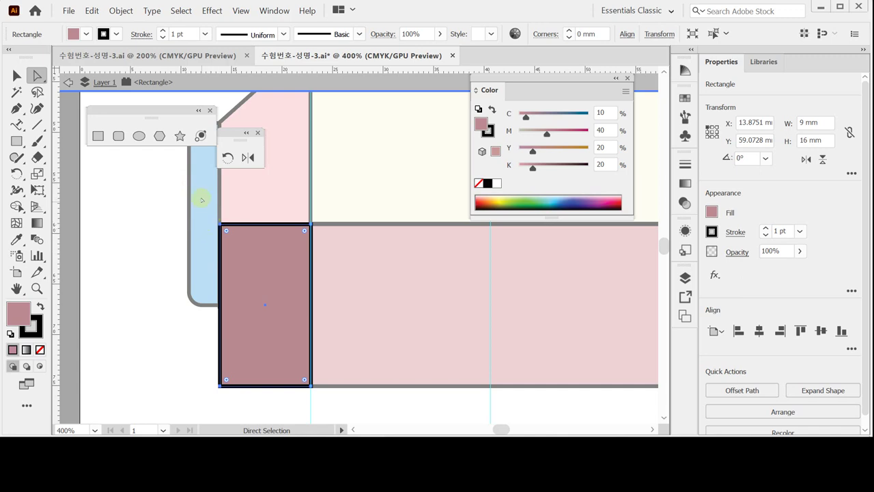
Average the two left corner points of the dark pink rectangle on both axes to turn it into a left-pointing triangle
{"action": "left_click_drag", "start_coordinate": [234, 332], "coordinate": [241, 406]}
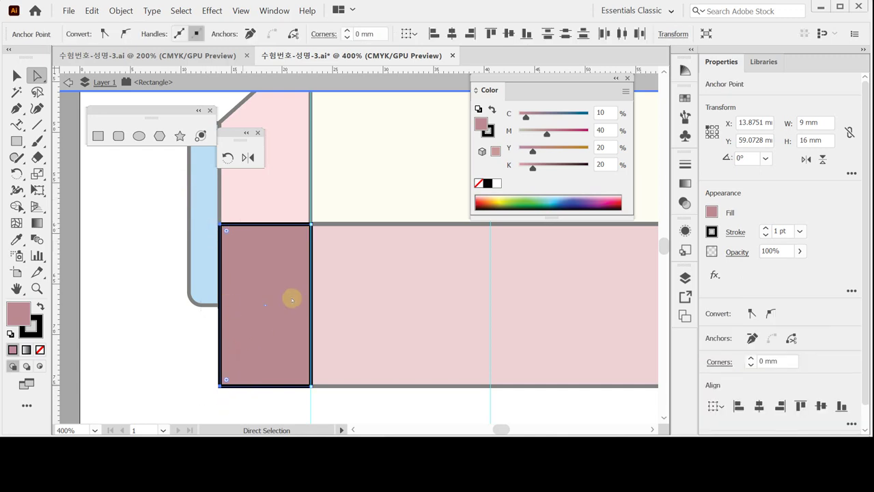
{"action": "right_click", "coordinate": [326, 220]}
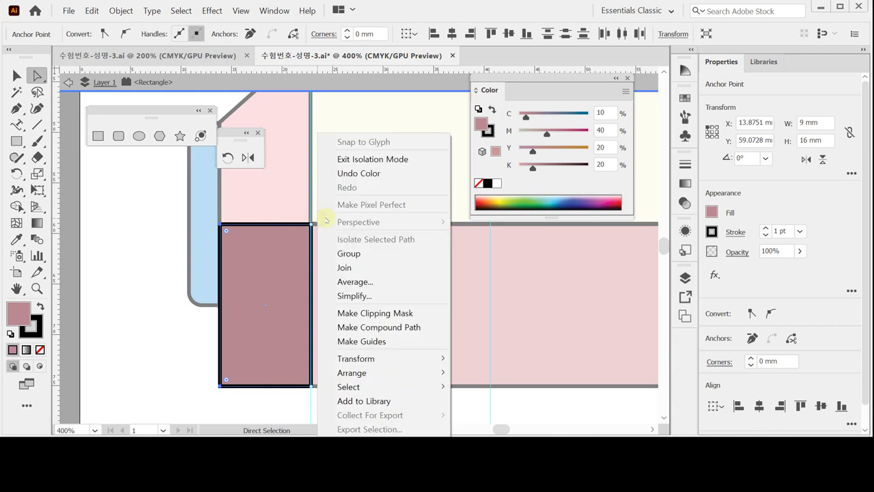
{"action": "left_click", "coordinate": [373, 282]}
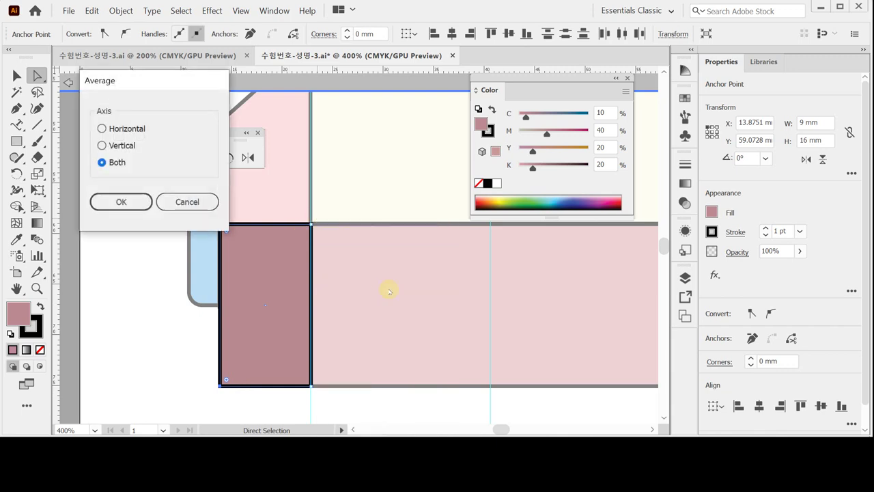
{"action": "left_click_drag", "start_coordinate": [174, 82], "coordinate": [434, 181]}
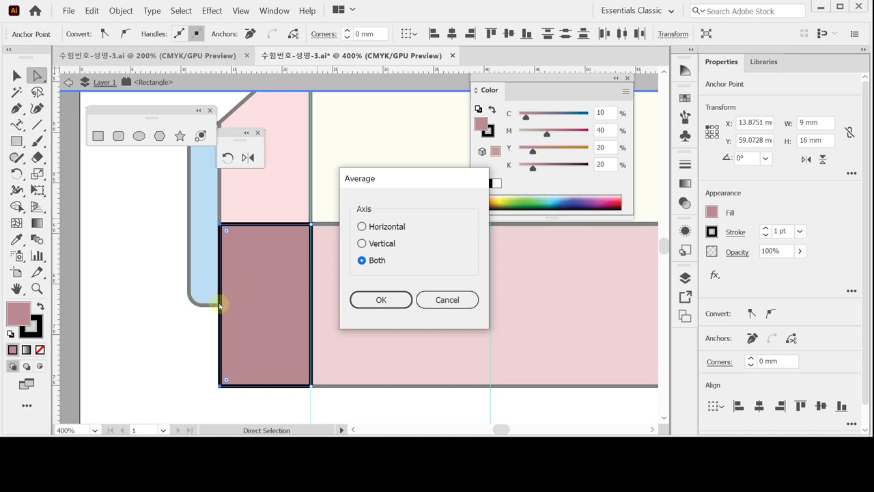
{"action": "left_click", "coordinate": [360, 298]}
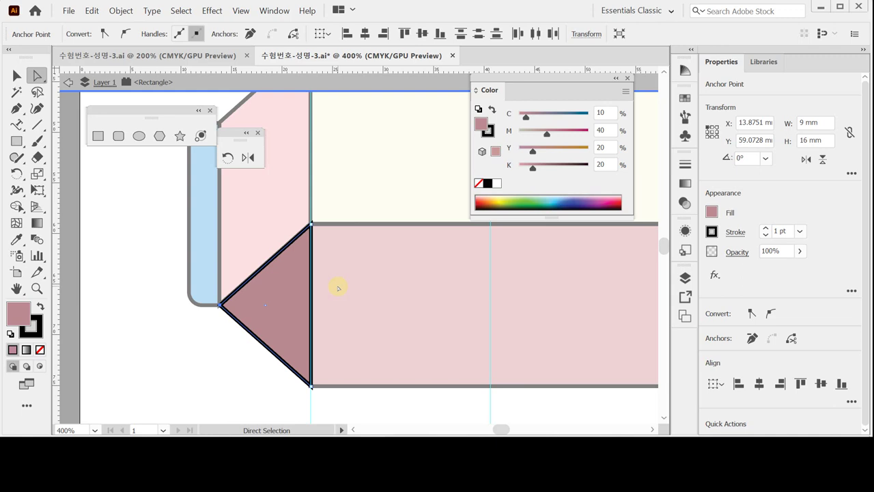
Exit isolation mode on the triangle and save the document
{"action": "key", "text": "v"}
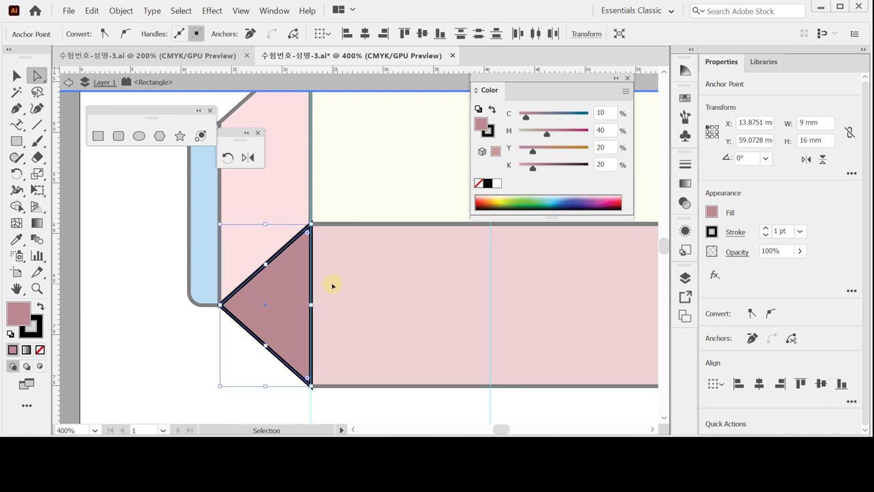
{"action": "key", "text": "Escape"}
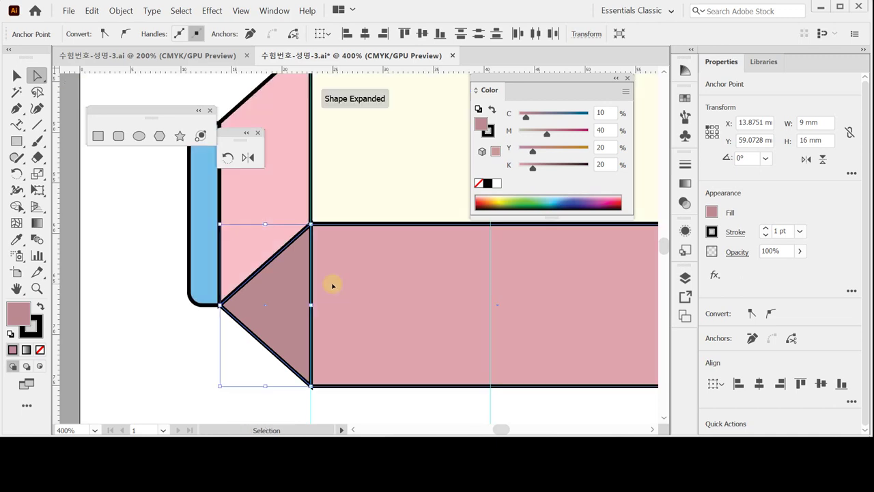
{"action": "key", "text": "a"}
{"action": "key", "text": "ctrl+s"}
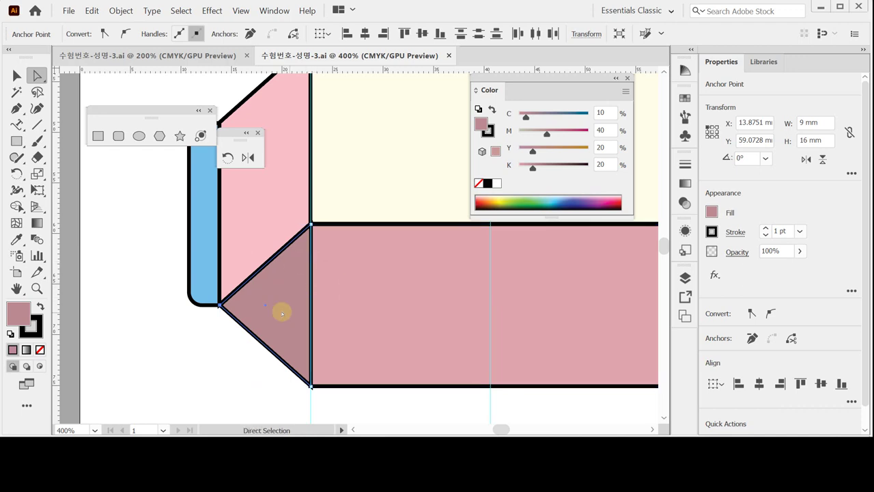
Create a copy of the dark pink triangle scaled uniformly to 65%
{"action": "left_click", "coordinate": [276, 305]}
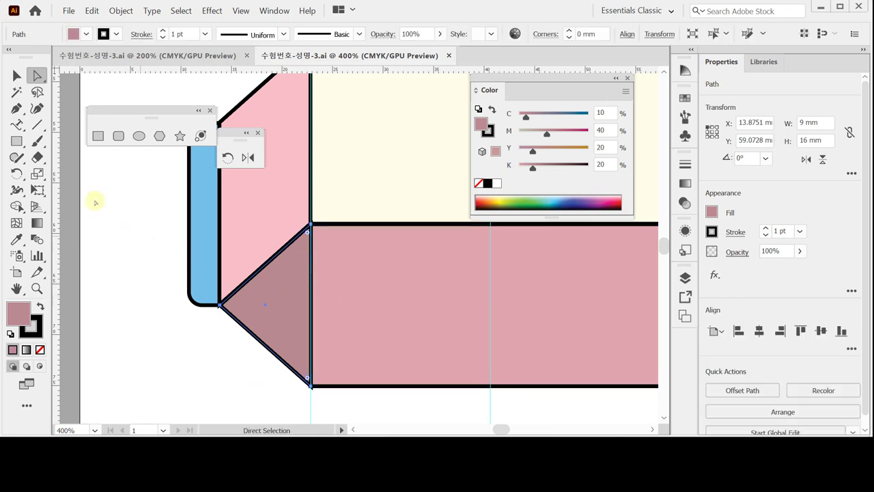
{"action": "left_click", "coordinate": [202, 339]}
{"action": "left_click", "coordinate": [268, 301]}
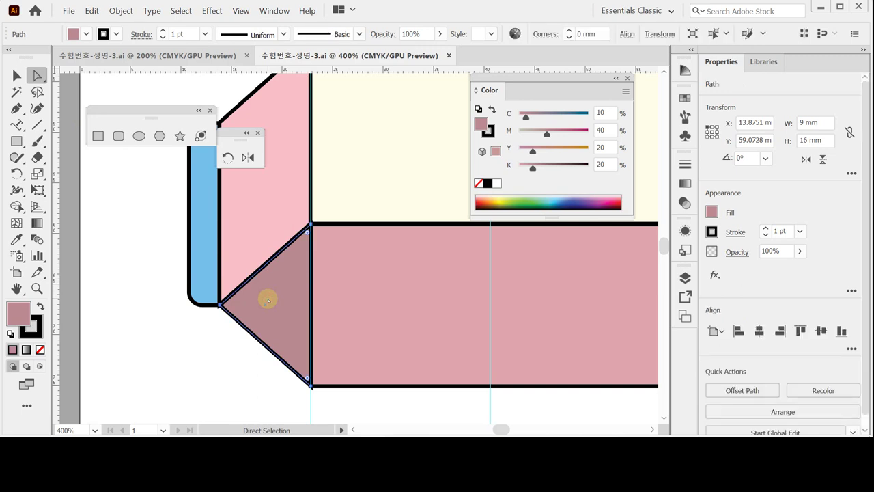
{"action": "left_click", "coordinate": [36, 175]}
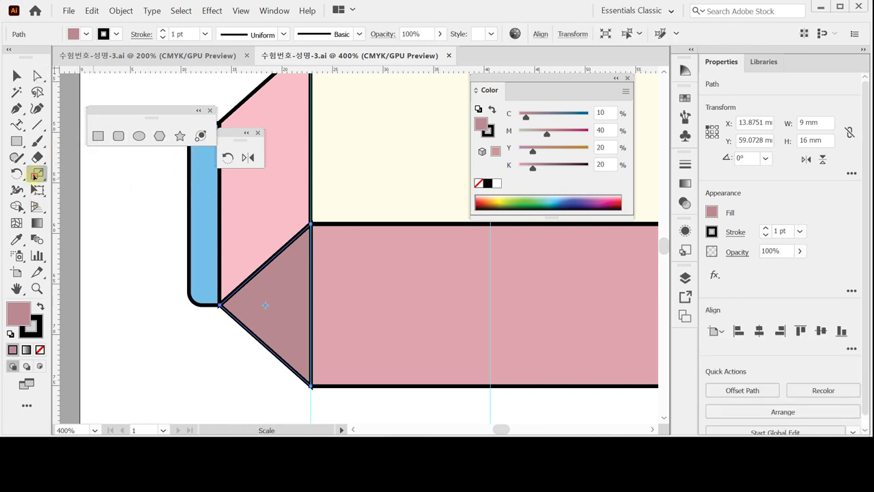
{"action": "double_click", "coordinate": [36, 175]}
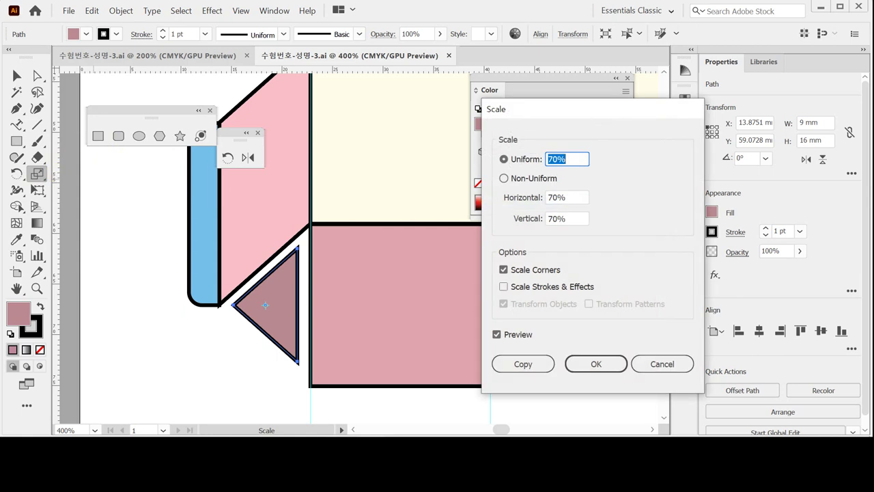
{"action": "type", "text": "65"}
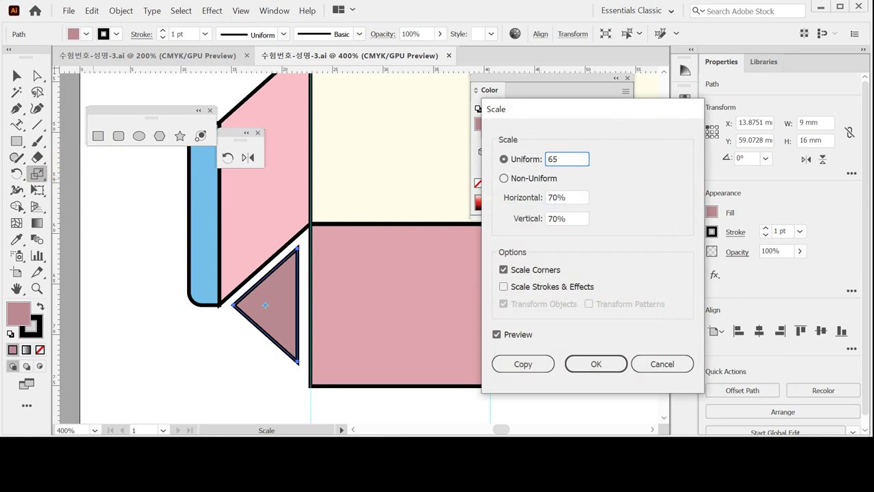
{"action": "left_click", "coordinate": [523, 363]}
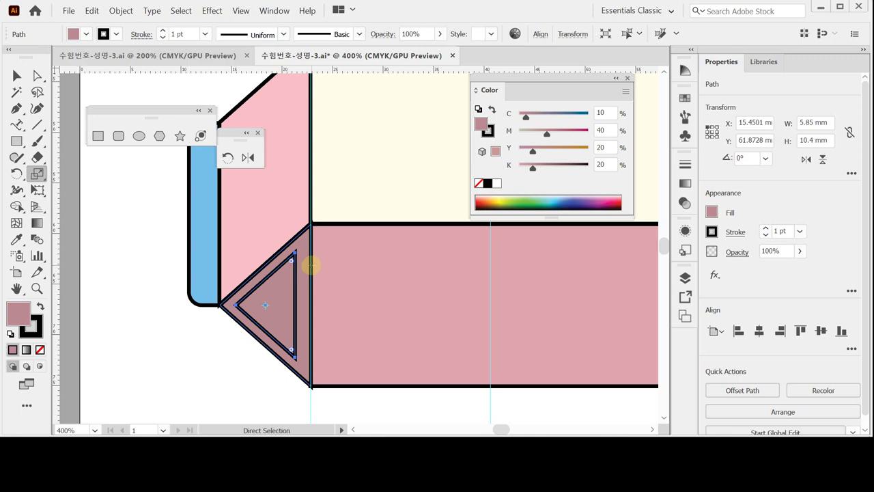
Nudge the smaller triangle up to Y 60.3728 mm, against the large triangle's upper slanted edge, and save the document
{"action": "key", "text": "Up"}
{"action": "key", "text": "Up"}
{"action": "key", "text": "Up"}
{"action": "key", "text": "Up"}
{"action": "key", "text": "Up"}
{"action": "key", "text": "Up"}
{"action": "key", "text": "Up"}
{"action": "key", "text": "Up"}
{"action": "key", "text": "Up"}
{"action": "key", "text": "Up"}
{"action": "key", "text": "Up"}
{"action": "key", "text": "Up"}
{"action": "key", "text": "Up"}
{"action": "key", "text": "Up"}
{"action": "key", "text": "Up"}
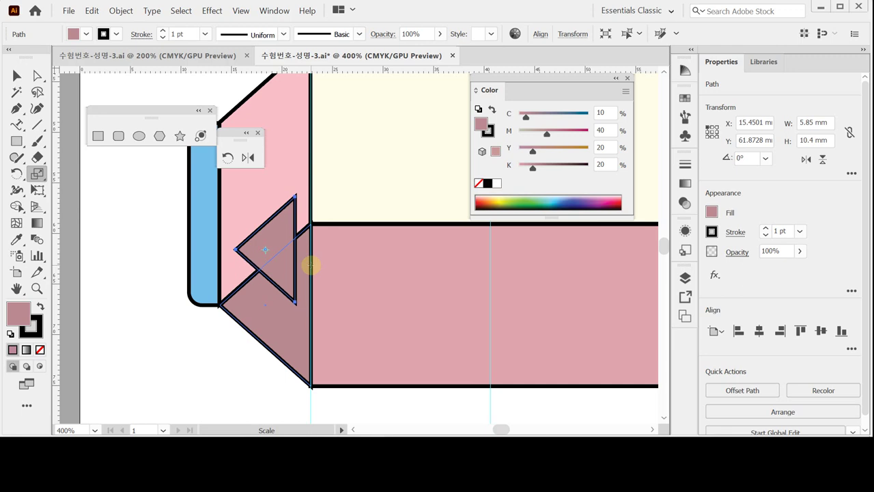
{"action": "key", "text": "Down"}
{"action": "key", "text": "Down"}
{"action": "key", "text": "Down"}
{"action": "key", "text": "Down"}
{"action": "key", "text": "Down"}
{"action": "key", "text": "Down"}
{"action": "key", "text": "Down"}
{"action": "key", "text": "Down"}
{"action": "key", "text": "Down"}
{"action": "key", "text": "Down"}
{"action": "key", "text": "Down"}
{"action": "key", "text": "Down"}
{"action": "key", "text": "Down"}
{"action": "key", "text": "Down"}
{"action": "key", "text": "Down"}
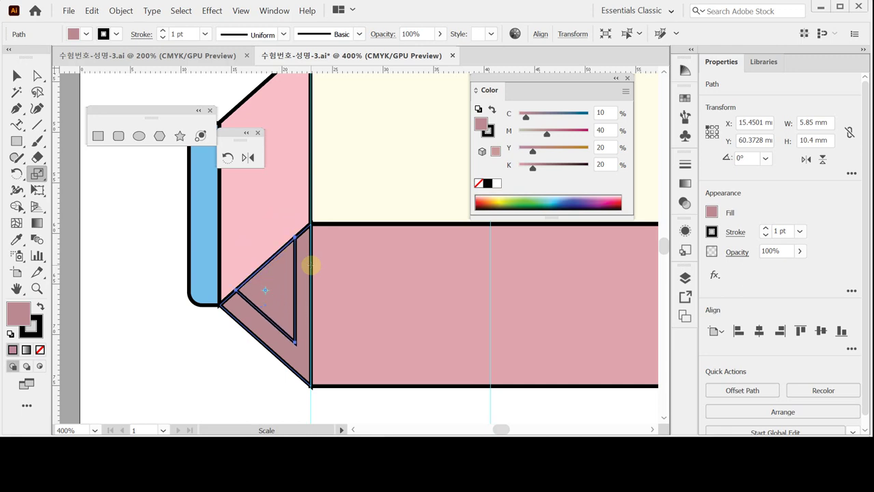
{"action": "key", "text": "ctrl"}
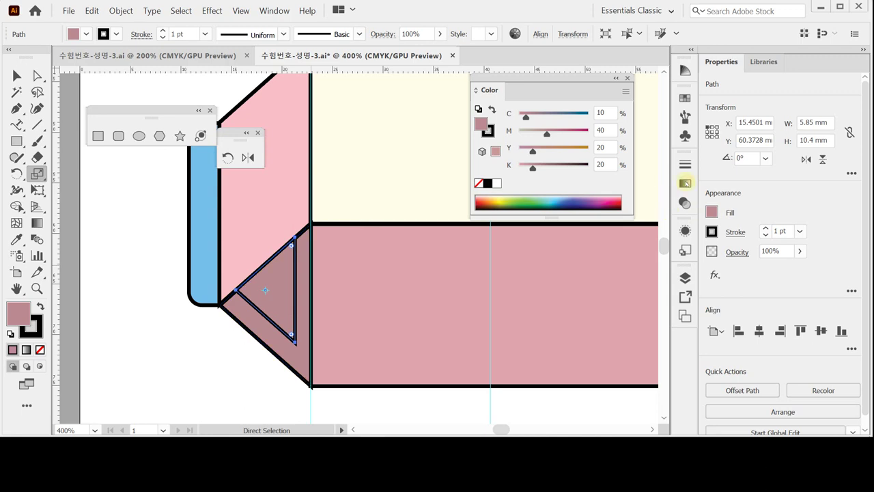
{"action": "key", "text": "ctrl+s"}
Fill the small triangle with a gradient, adding a dark pink stop at about 18.8% and removing the white start stop
{"action": "left_click", "coordinate": [685, 183]}
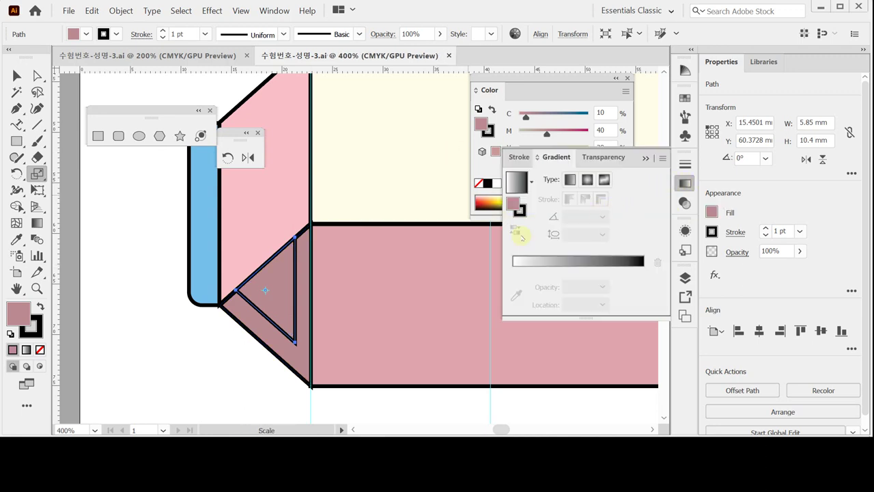
{"action": "left_click", "coordinate": [481, 124]}
{"action": "left_click", "coordinate": [539, 262]}
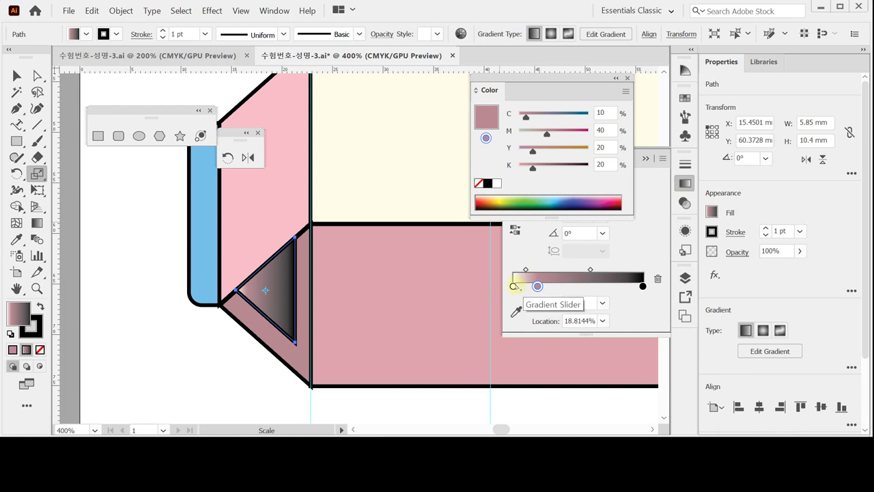
{"action": "left_click_drag", "start_coordinate": [513, 286], "coordinate": [547, 301]}
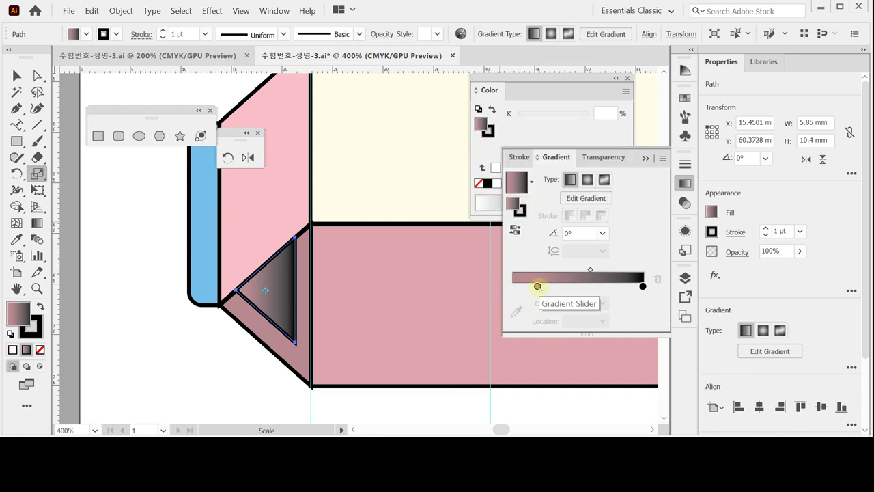
{"action": "left_click", "coordinate": [537, 286]}
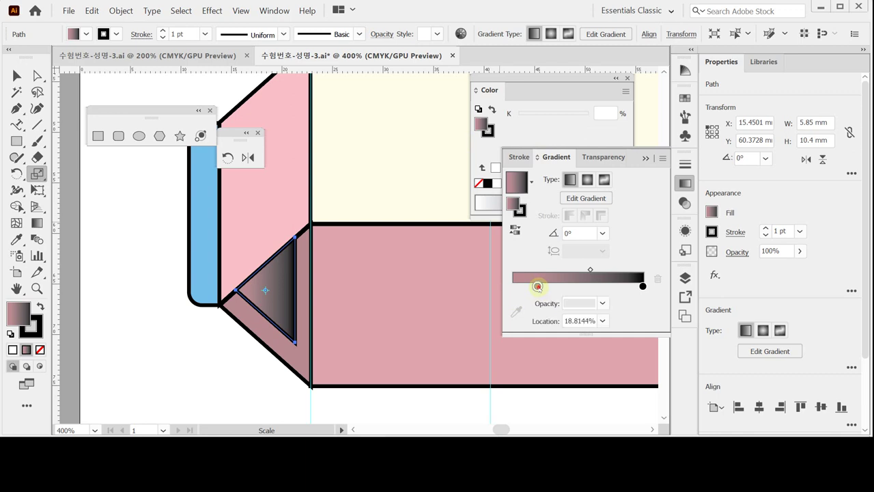
Keep the gradient linear, shift the dark pink stop to about 19.2%, and check its CMYK colour values
{"action": "left_click", "coordinate": [571, 180]}
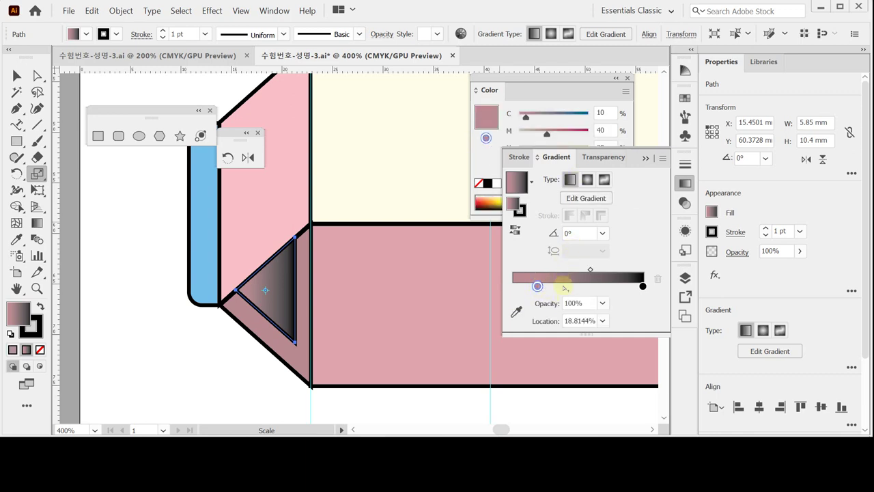
{"action": "left_click", "coordinate": [537, 287]}
{"action": "left_click_drag", "start_coordinate": [538, 287], "coordinate": [538, 286]}
{"action": "double_click", "coordinate": [537, 286]}
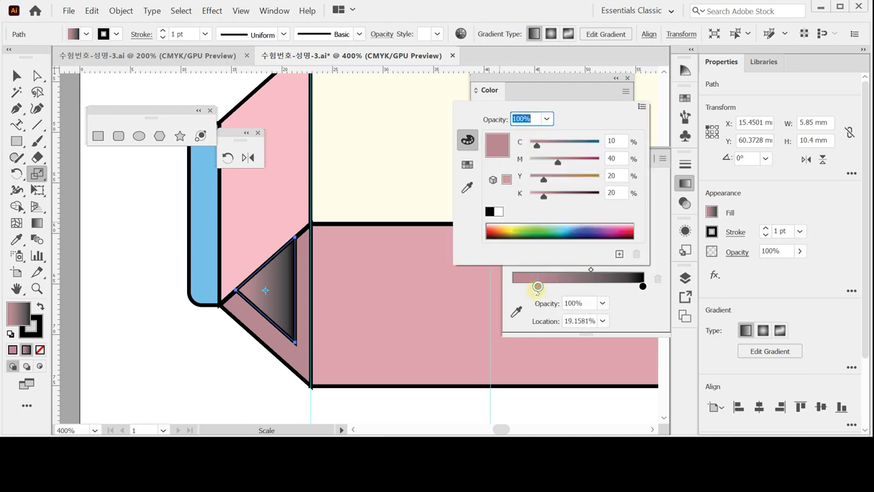
{"action": "left_click", "coordinate": [618, 159]}
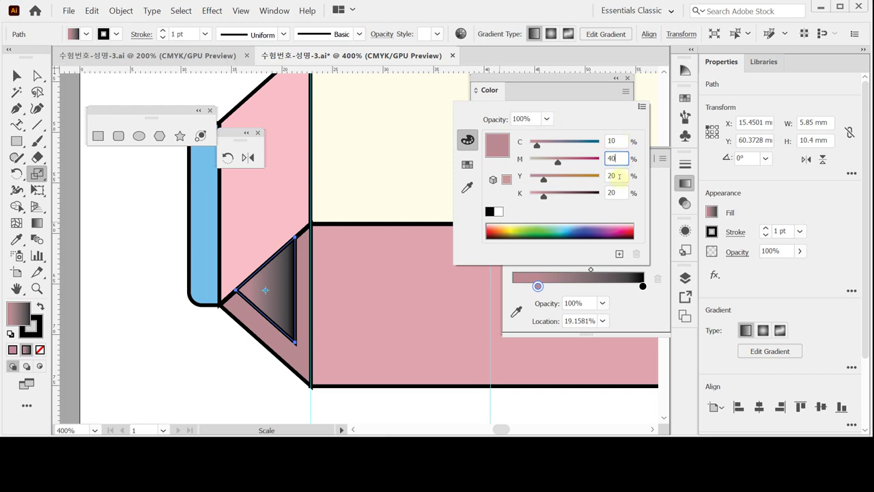
{"action": "left_click", "coordinate": [620, 192]}
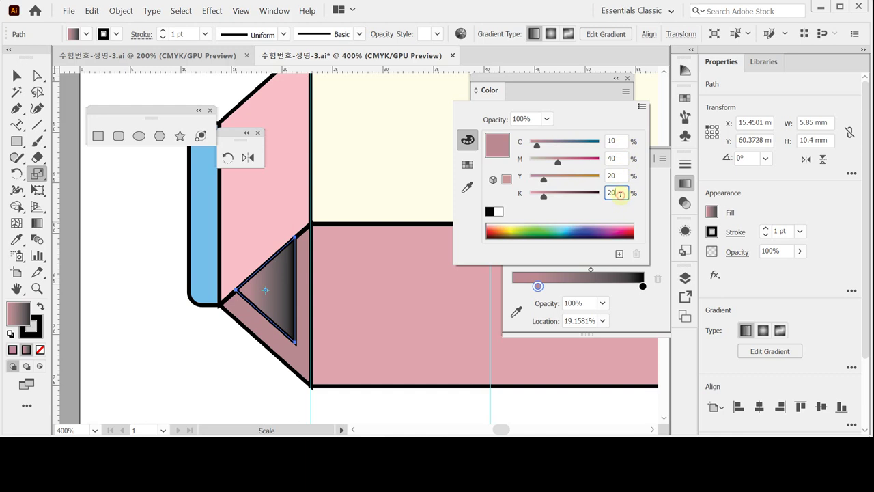
{"action": "left_click", "coordinate": [658, 203]}
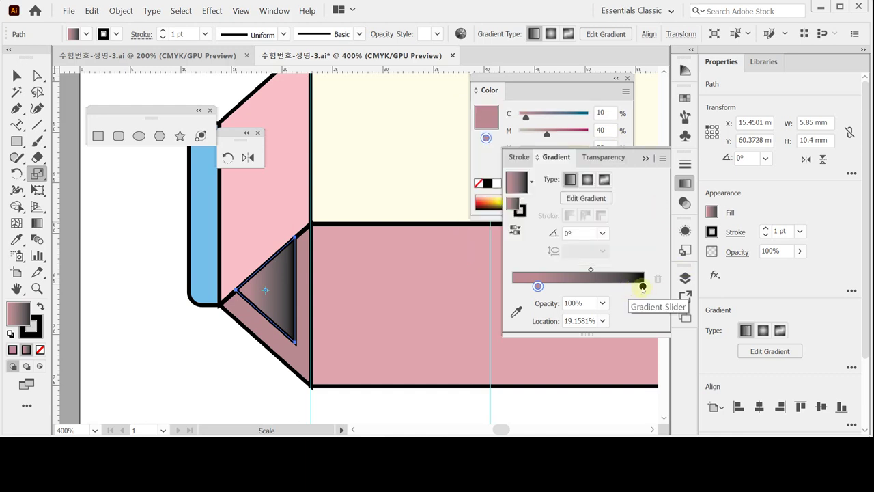
Replace the gradient's black end stop with a new dark CMYK stop at about 98.2%, saving the document along the way
{"action": "left_click", "coordinate": [642, 286]}
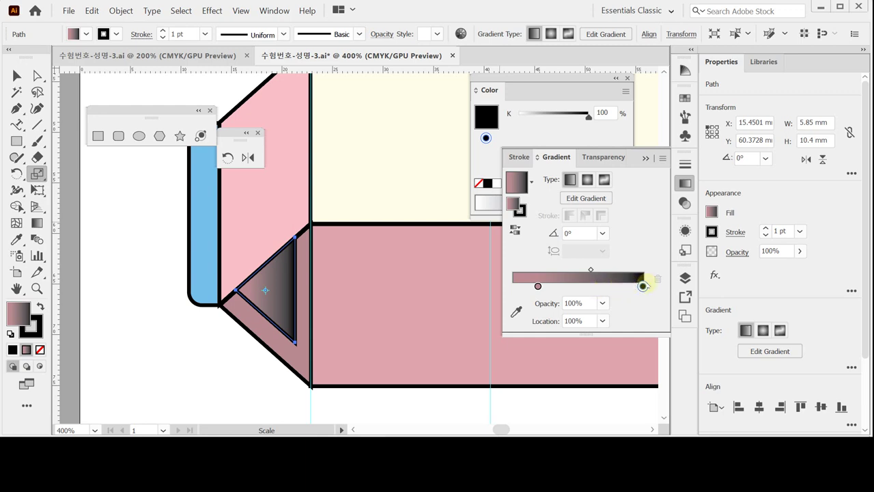
{"action": "left_click", "coordinate": [620, 287]}
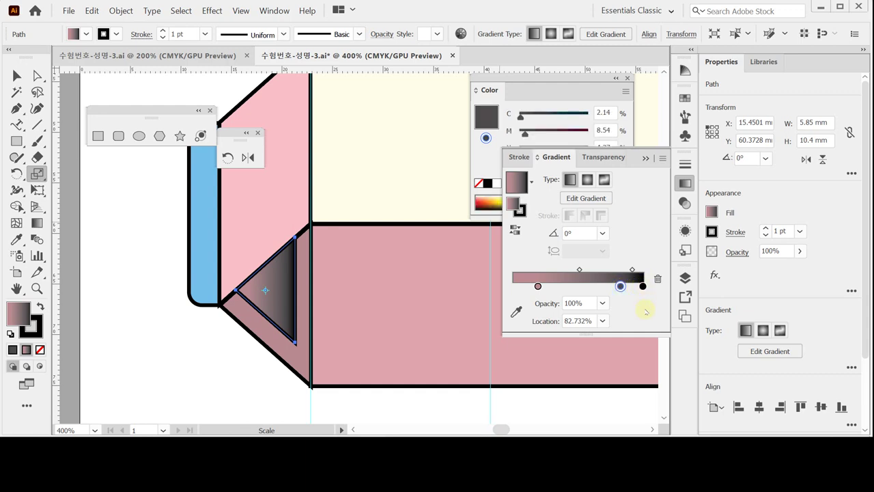
{"action": "left_click", "coordinate": [643, 286]}
{"action": "key", "text": "ctrl+s"}
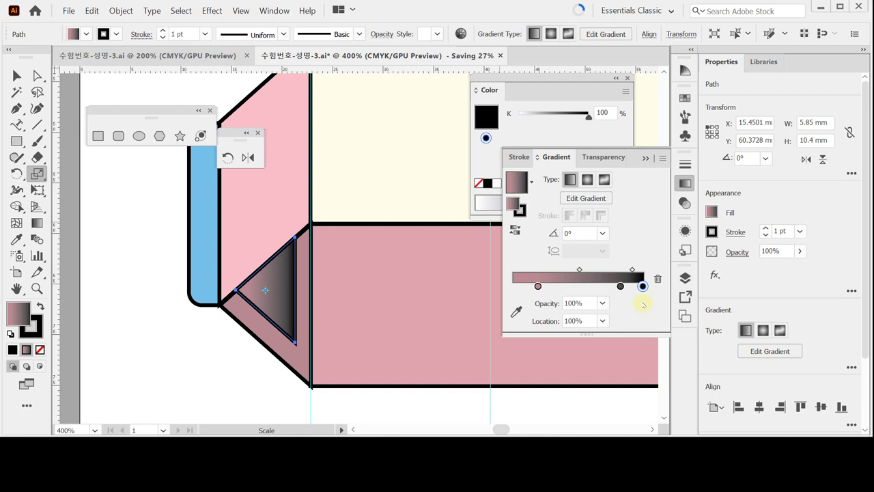
{"action": "mouse_move", "coordinate": [643, 287]}
{"action": "left_mouse_down"}
{"action": "mouse_move", "coordinate": [644, 301]}
{"action": "mouse_move", "coordinate": [640, 286]}
{"action": "left_mouse_up"}
{"action": "left_click", "coordinate": [621, 286]}
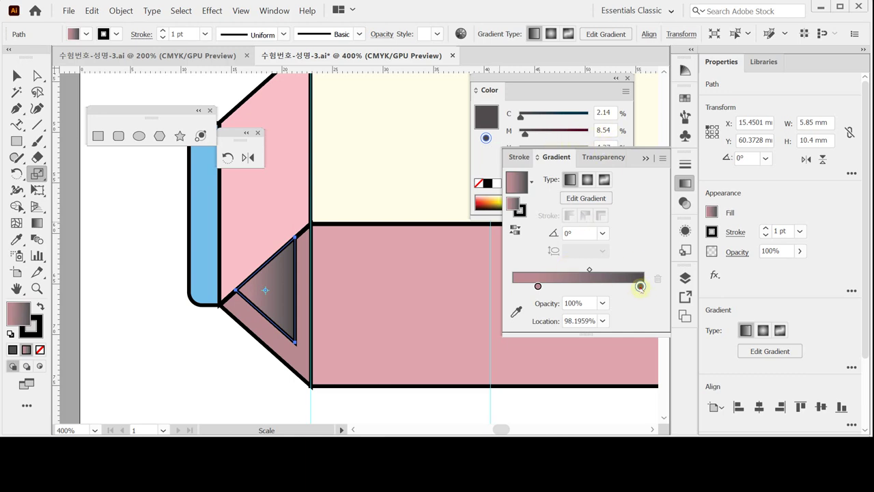
Set the gradient's dark end stop to C 20, M 30, Y 20 and move the dark pink stop to about 26.7%
{"action": "double_click", "coordinate": [640, 286]}
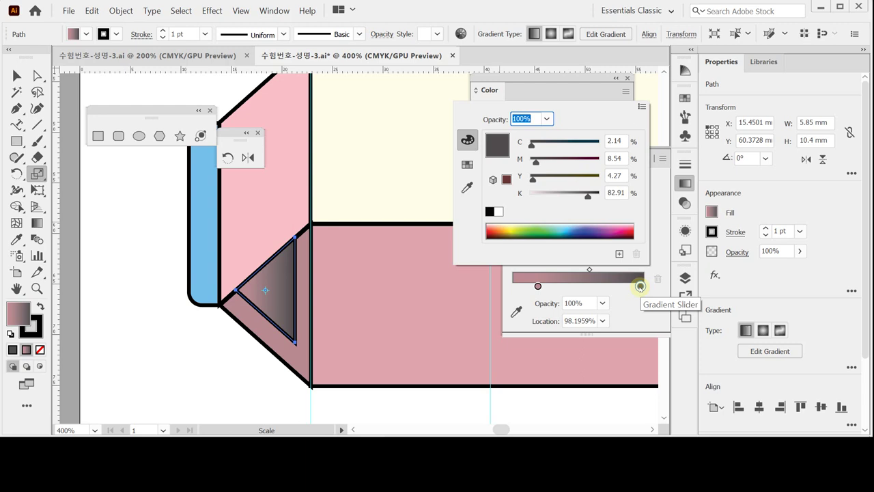
{"action": "left_click", "coordinate": [617, 140]}
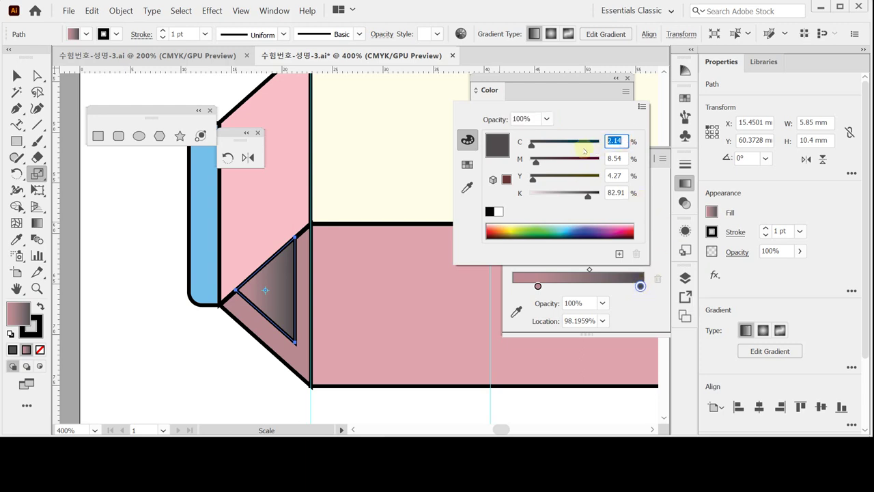
{"action": "type", "text": "20"}
{"action": "key", "text": "Tab"}
{"action": "type", "text": "30"}
{"action": "key", "text": "Tab"}
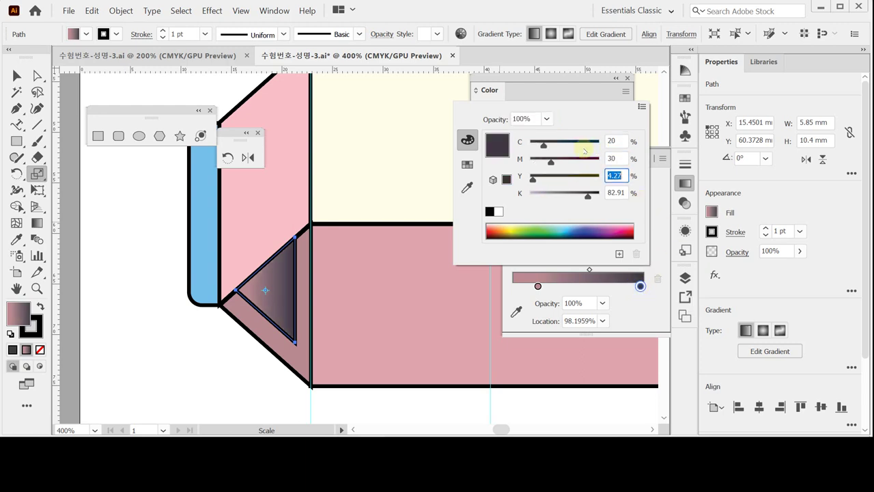
{"action": "type", "text": "20"}
{"action": "key", "text": "Tab"}
{"action": "key", "text": "Tab"}
{"action": "key", "text": "Return"}
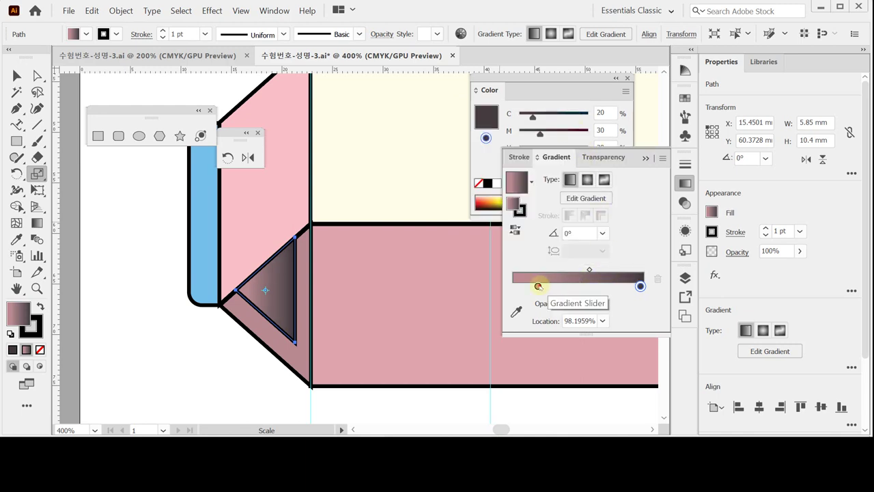
{"action": "left_click_drag", "start_coordinate": [538, 286], "coordinate": [548, 286]}
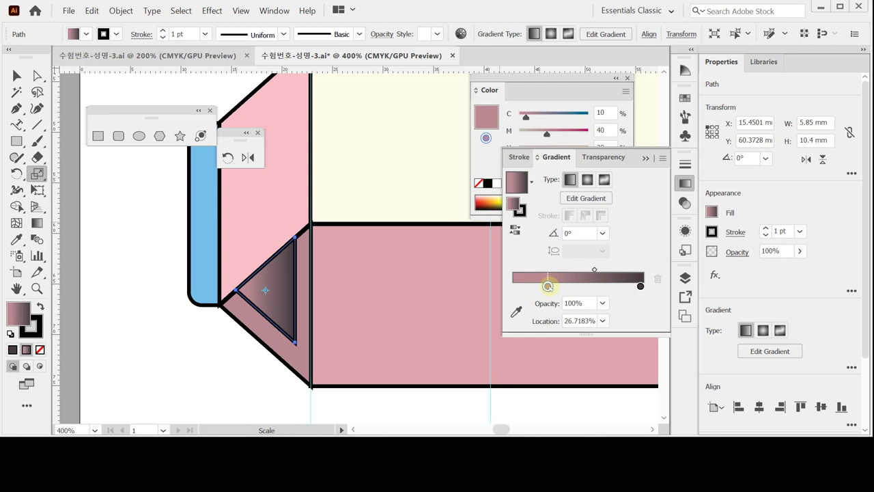
Set the small triangle's gradient angle to 90° and remove the triangle's stroke
{"action": "left_click", "coordinate": [602, 234]}
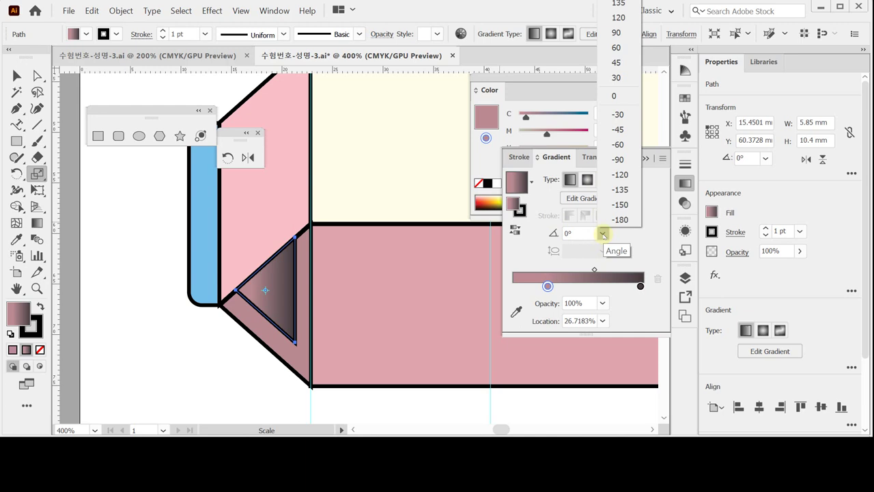
{"action": "left_click", "coordinate": [630, 33]}
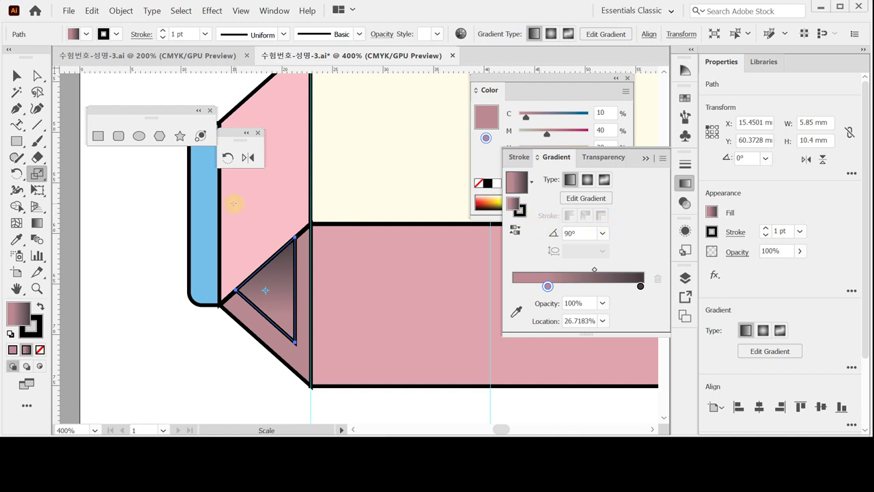
{"action": "left_click", "coordinate": [35, 333]}
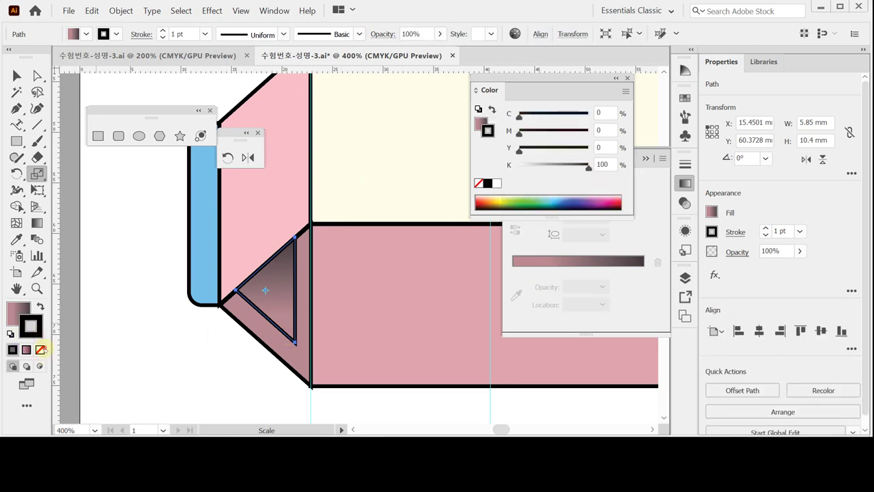
{"action": "left_click", "coordinate": [41, 350]}
{"action": "key", "text": "ctrl+shift+a"}
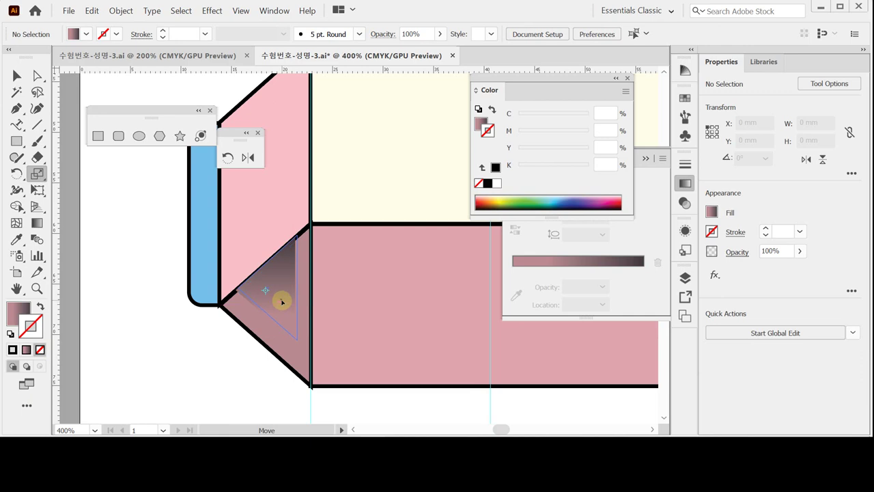
Move the small gradient triangle about 0.23 mm right and up against the flap's edge, save the document and deselect it
{"action": "left_click", "coordinate": [281, 301]}
{"action": "key", "text": "a"}
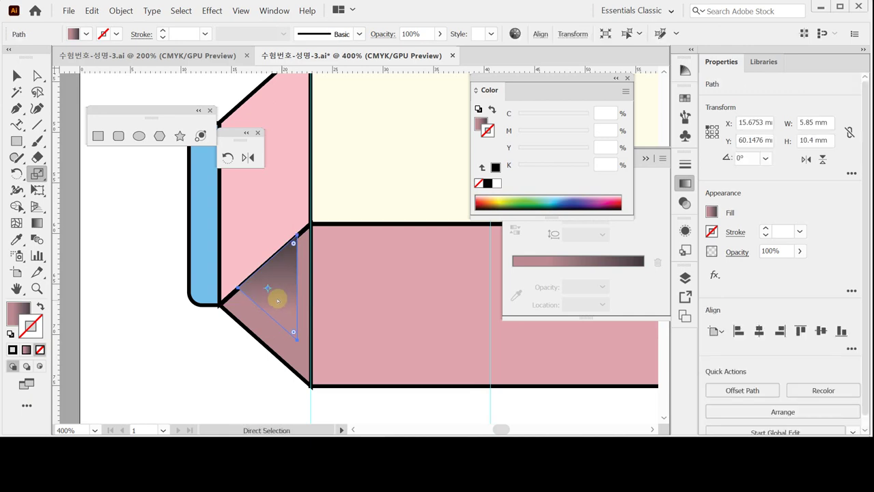
{"action": "key", "text": "s"}
{"action": "key", "text": "ctrl+s"}
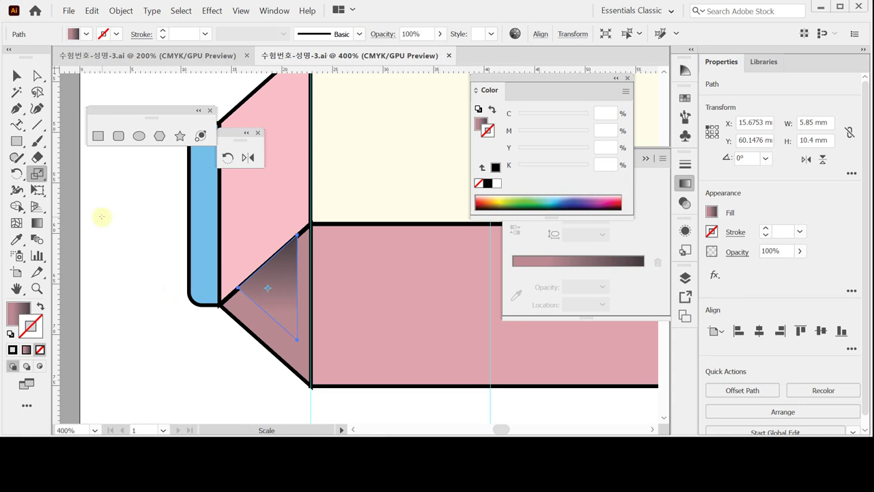
{"action": "left_click", "coordinate": [16, 76]}
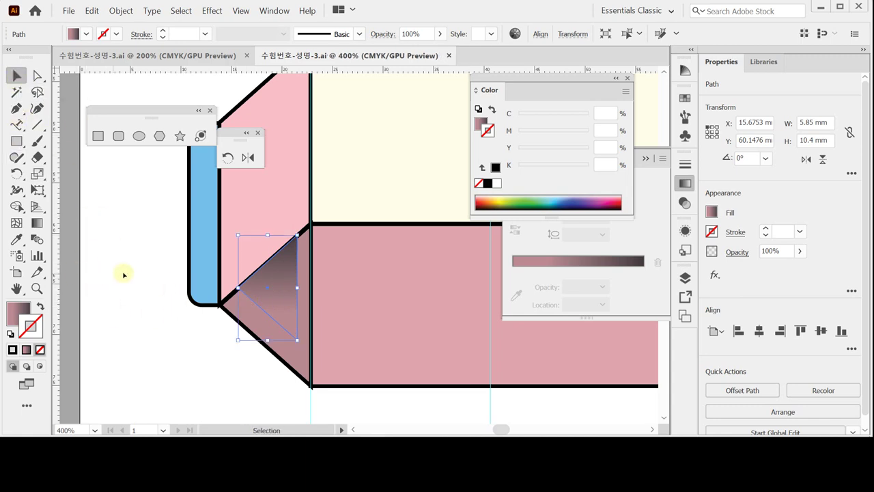
{"action": "left_click", "coordinate": [146, 268]}
Select all parts of the box and nudge them about 0.65 mm to the left
{"action": "scroll", "coordinate": [351, 296], "scroll_direction": "down", "scroll_amount": 2}
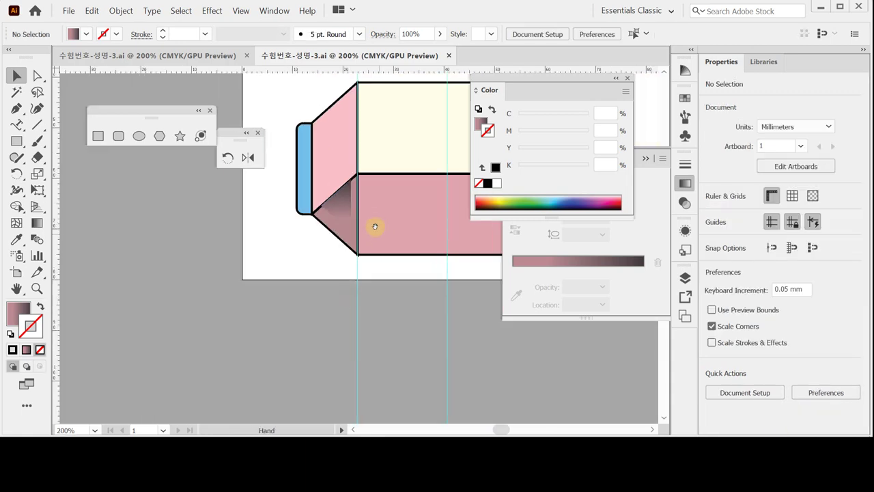
{"action": "left_click_drag", "start_coordinate": [269, 248], "coordinate": [269, 263]}
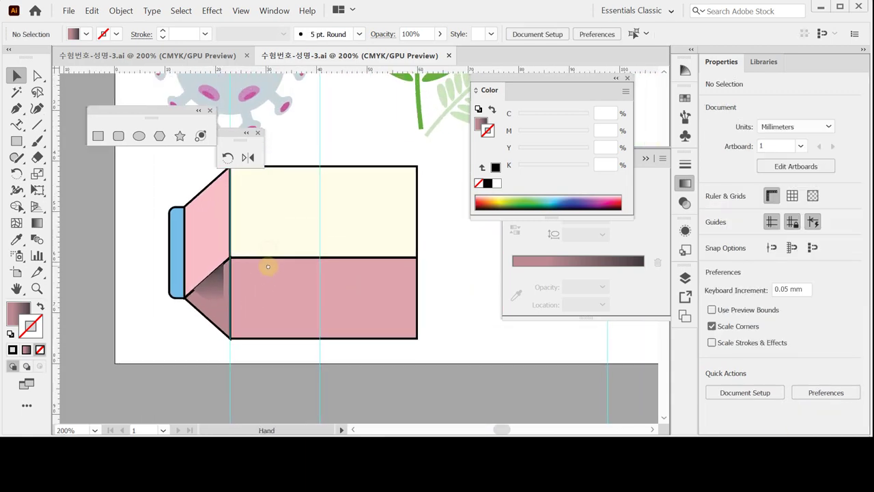
{"action": "left_click", "coordinate": [175, 234]}
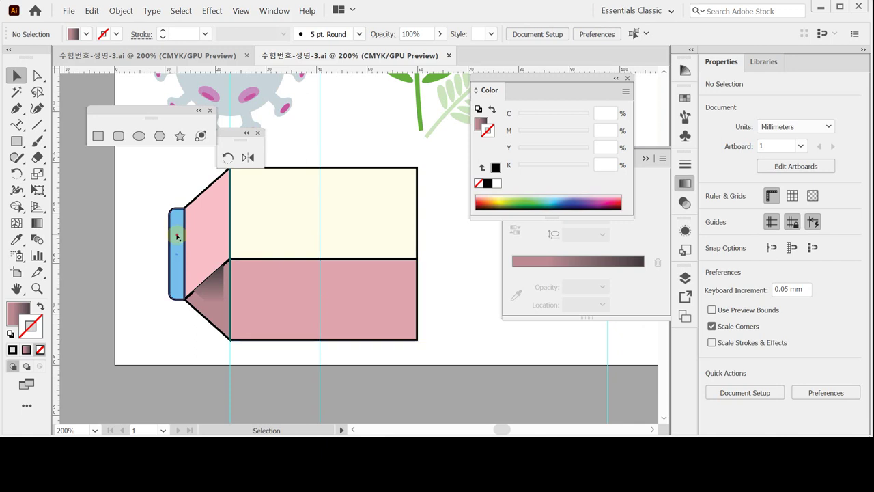
{"action": "left_click", "coordinate": [215, 292]}
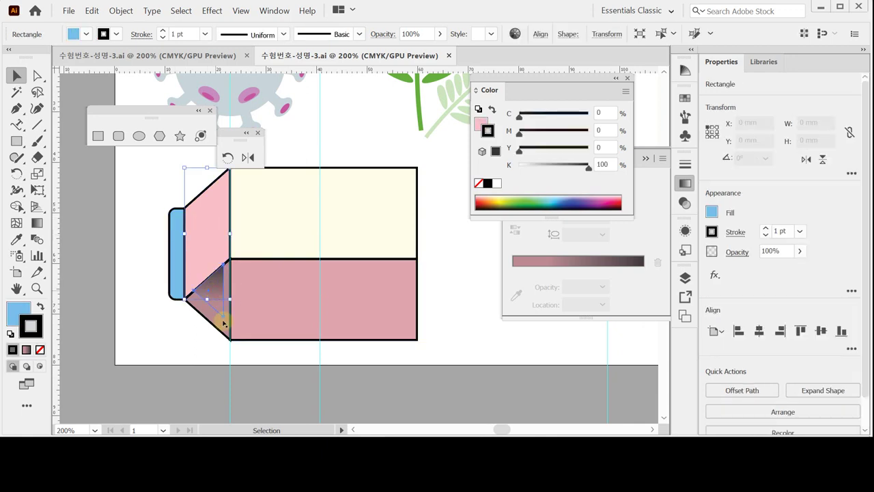
{"action": "left_click", "coordinate": [212, 318]}
{"action": "left_click", "coordinate": [149, 257]}
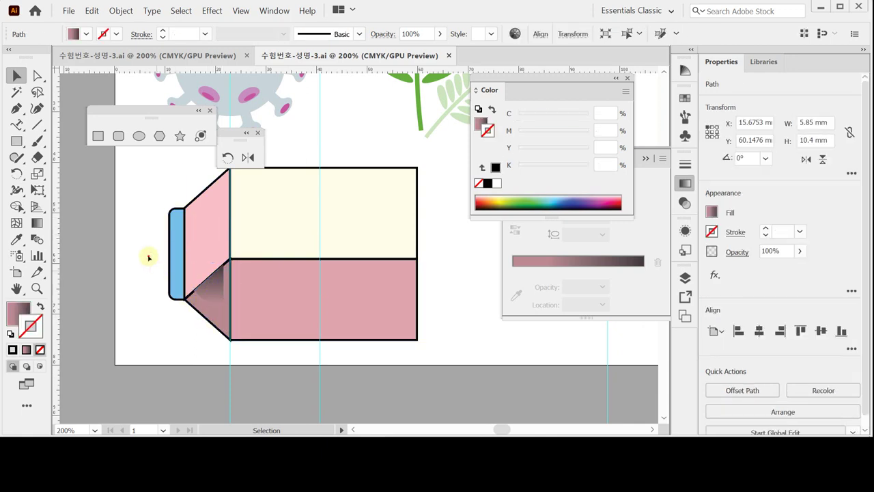
{"action": "left_click_drag", "start_coordinate": [157, 185], "coordinate": [211, 327]}
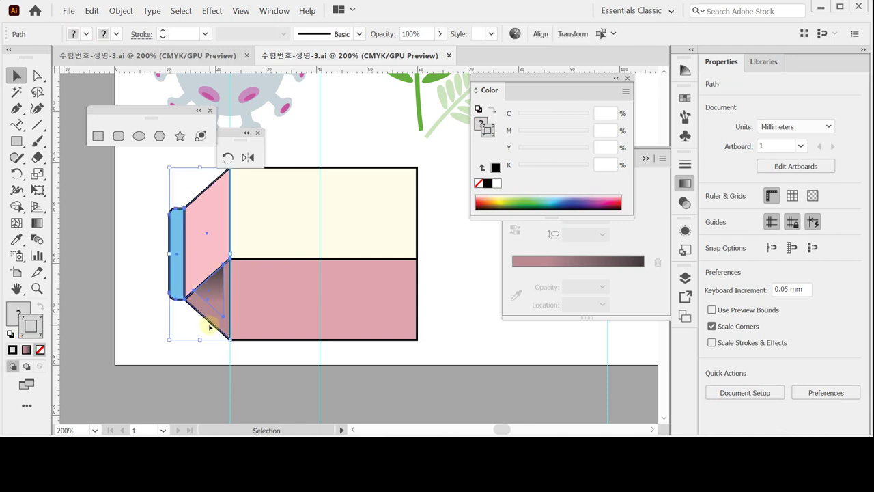
{"action": "mouse_move", "coordinate": [361, 137]}
{"action": "left_mouse_down"}
{"action": "mouse_move", "coordinate": [349, 205]}
{"action": "mouse_move", "coordinate": [302, 343]}
{"action": "mouse_move", "coordinate": [308, 354]}
{"action": "left_mouse_up"}
{"action": "mouse_move", "coordinate": [142, 176]}
{"action": "left_mouse_down"}
{"action": "mouse_move", "coordinate": [279, 288]}
{"action": "mouse_move", "coordinate": [374, 351]}
{"action": "left_mouse_up"}
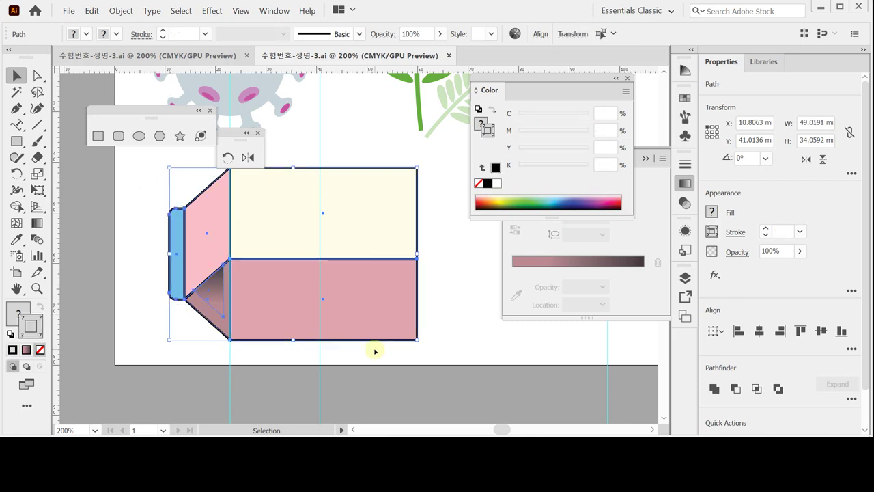
{"action": "key", "text": "Left"}
{"action": "key", "text": "Left"}
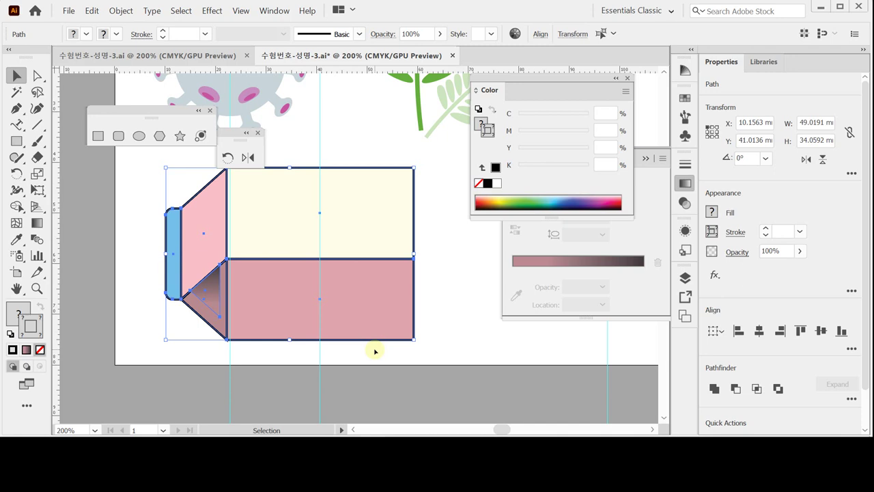
{"action": "left_click", "coordinate": [133, 323]}
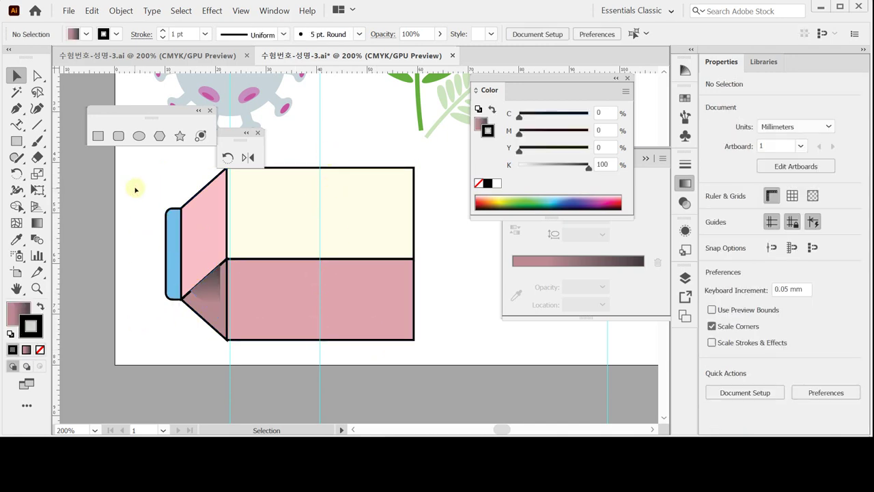
Reflect a copy of the left flap, side panel and triangles vertically across the box's central guide, and save the document
{"action": "left_click_drag", "start_coordinate": [140, 186], "coordinate": [199, 317]}
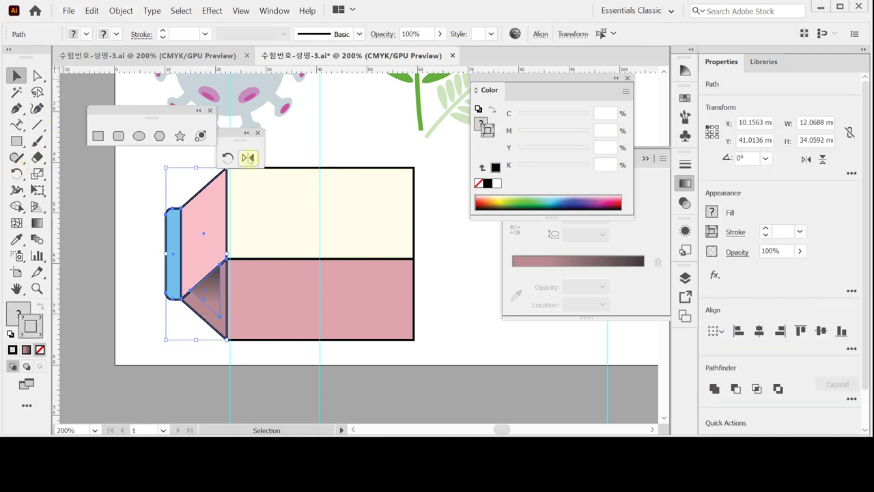
{"action": "left_click", "coordinate": [249, 157]}
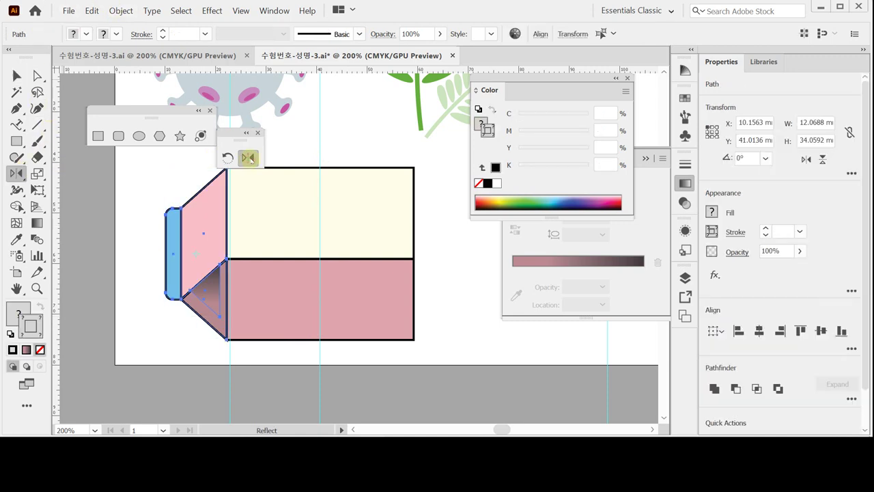
{"action": "left_click", "coordinate": [319, 221], "text": "alt"}
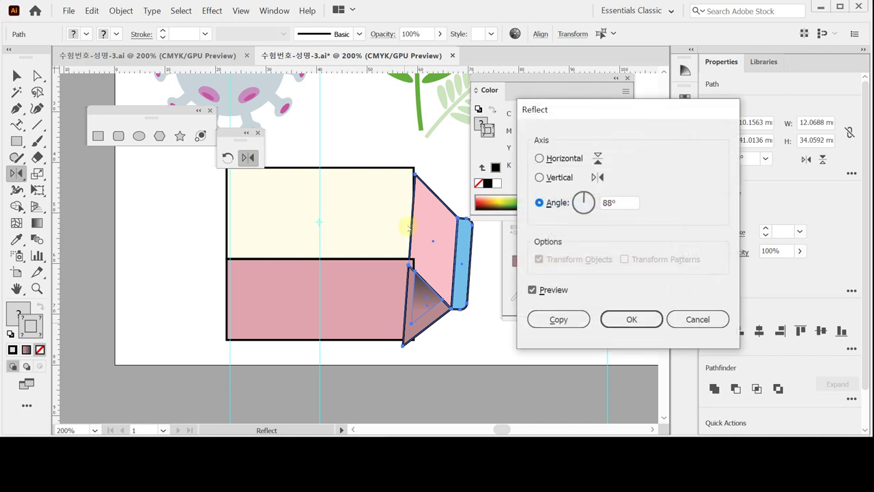
{"action": "left_click", "coordinate": [555, 177]}
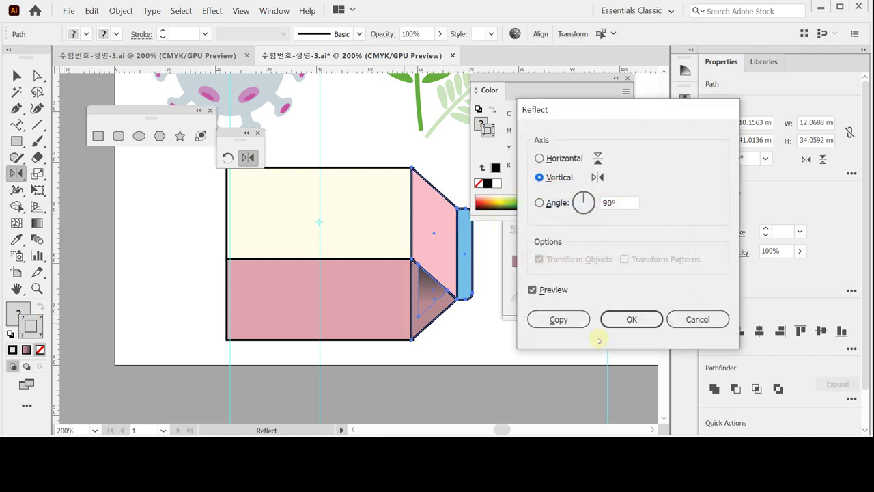
{"action": "left_click", "coordinate": [559, 318]}
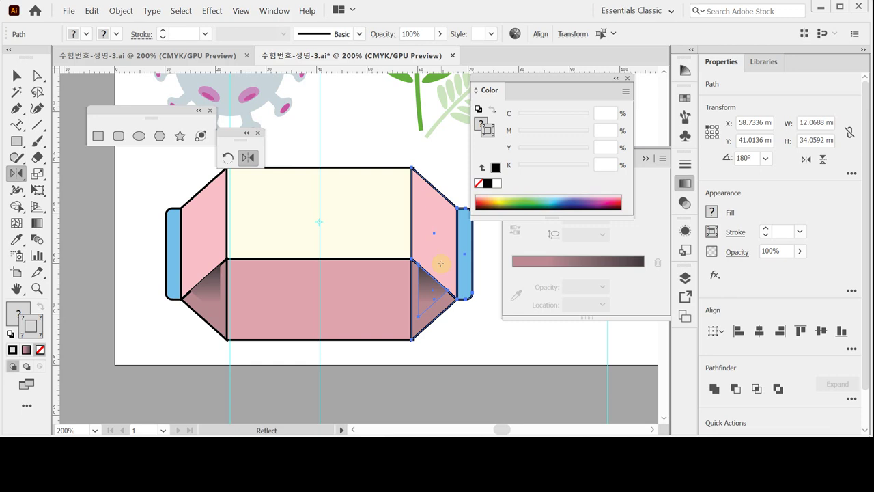
{"action": "left_click_drag", "start_coordinate": [347, 248], "coordinate": [334, 277]}
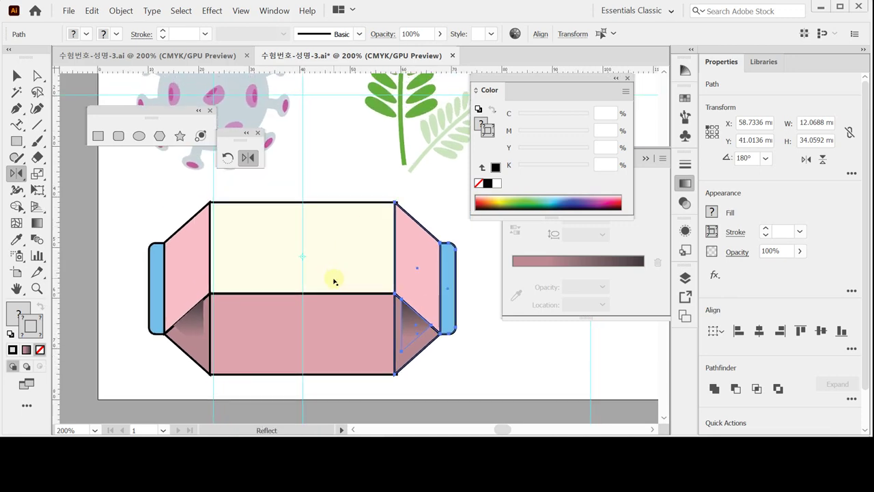
{"action": "key", "text": "v"}
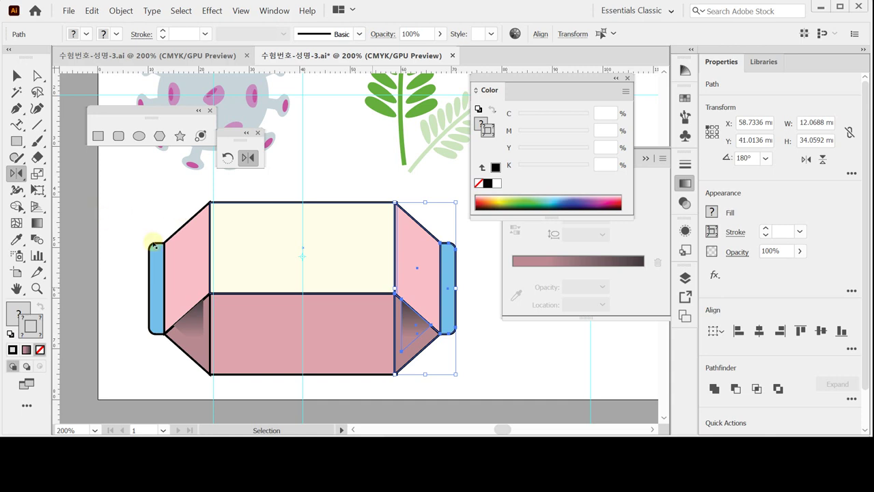
{"action": "left_click", "coordinate": [37, 76]}
{"action": "key", "text": "ctrl+s"}
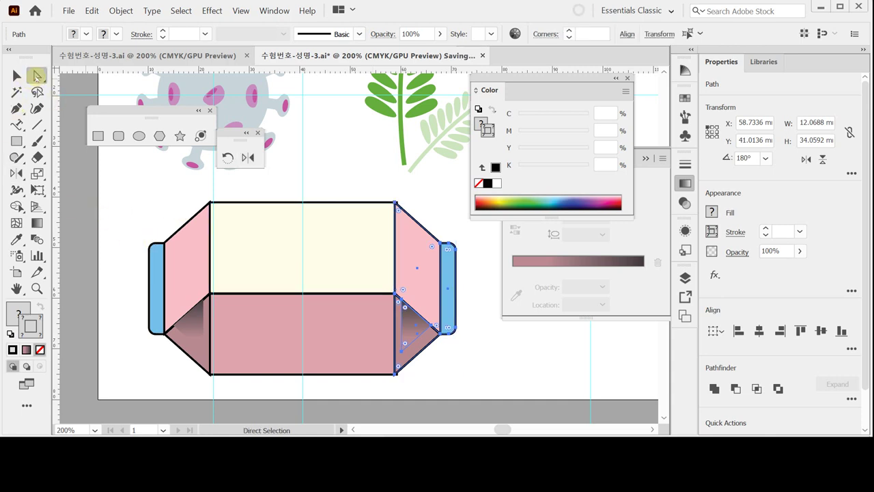
Scale the upper anchor points of the cream panel, pink sides and blue flaps uniformly to 90%
{"action": "scroll", "coordinate": [102, 205], "scroll_direction": "right", "scroll_amount": 3}
{"action": "scroll", "coordinate": [102, 205], "scroll_direction": "up", "scroll_amount": 1}
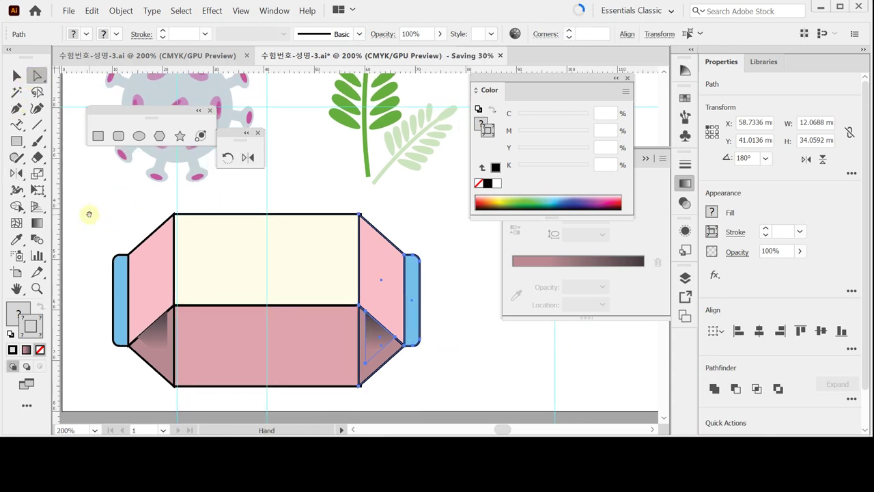
{"action": "left_click_drag", "start_coordinate": [86, 205], "coordinate": [436, 291]}
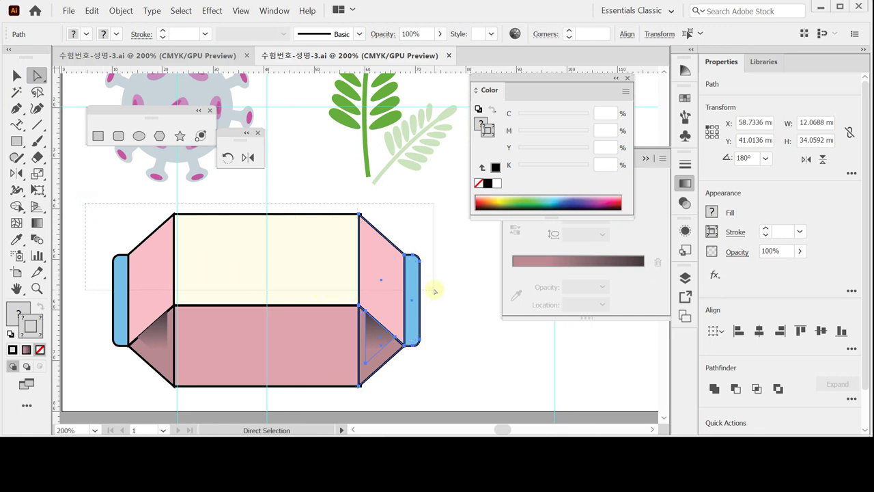
{"action": "left_click_drag", "start_coordinate": [435, 291], "coordinate": [432, 291]}
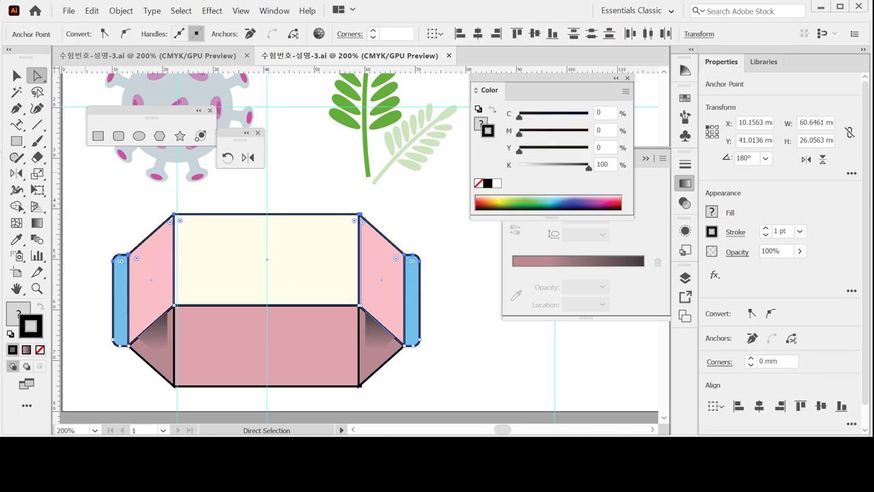
{"action": "left_click", "coordinate": [35, 173]}
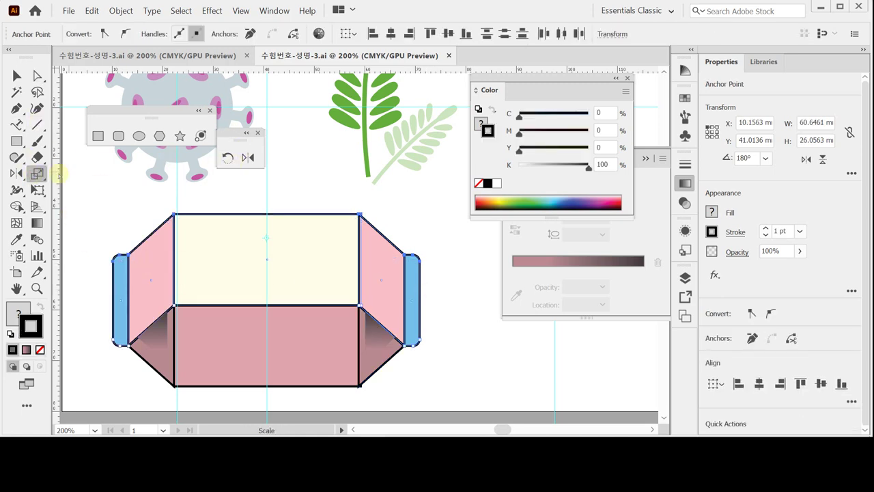
{"action": "double_click", "coordinate": [37, 174]}
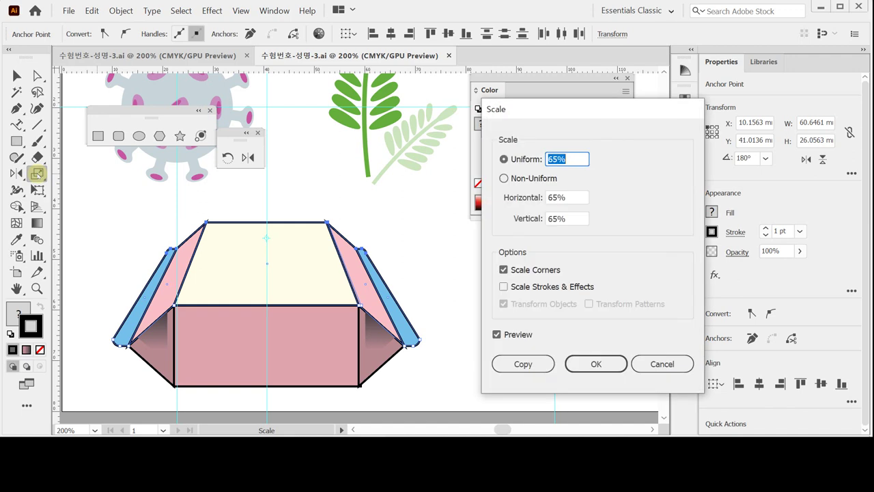
{"action": "type", "text": "90"}
{"action": "key", "text": "Tab"}
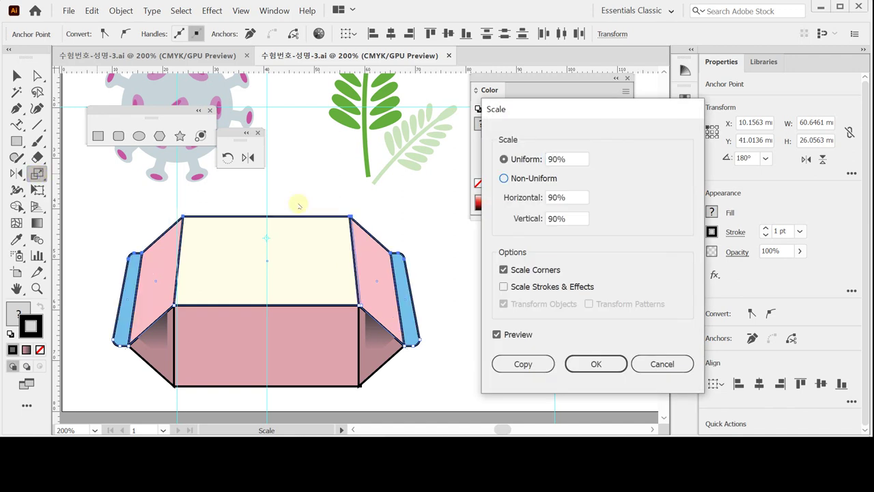
{"action": "left_click", "coordinate": [497, 335]}
{"action": "left_click", "coordinate": [498, 335]}
{"action": "left_click", "coordinate": [497, 334]}
{"action": "left_click", "coordinate": [591, 364]}
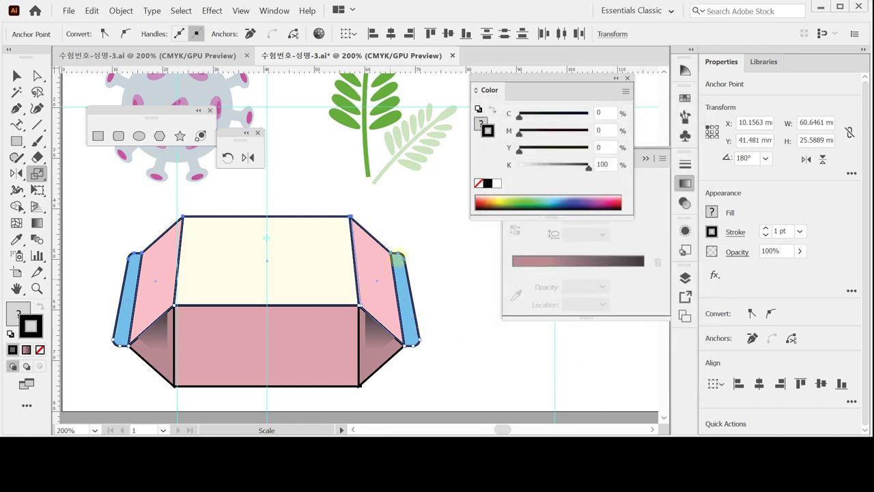
Remove the stroke from all parts of the box
{"action": "left_click", "coordinate": [16, 76]}
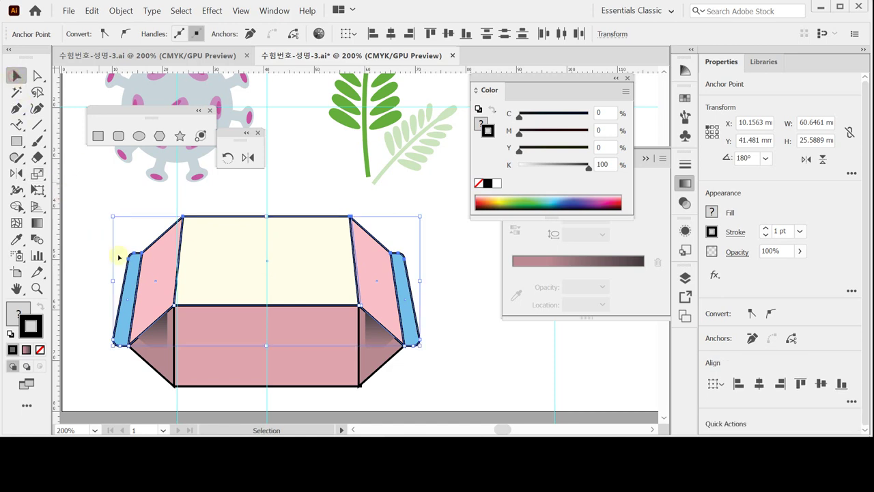
{"action": "left_click_drag", "start_coordinate": [94, 220], "coordinate": [415, 392]}
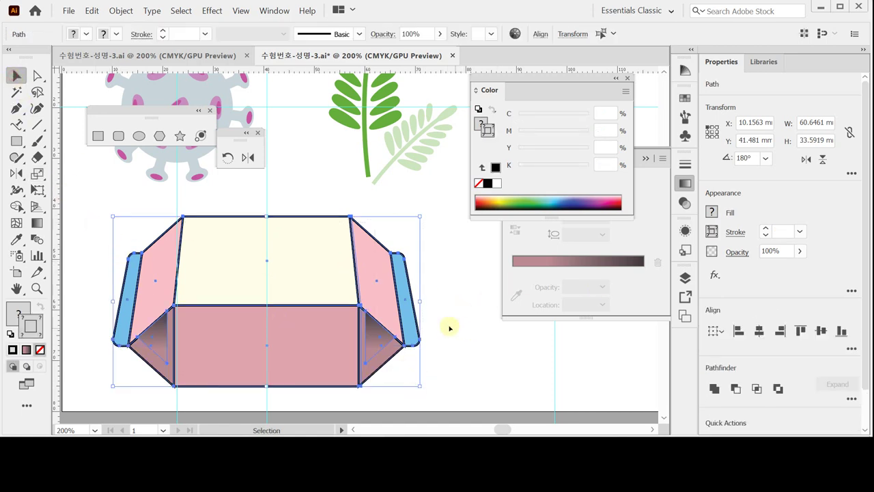
{"action": "left_click", "coordinate": [84, 237]}
{"action": "left_click_drag", "start_coordinate": [94, 229], "coordinate": [465, 383]}
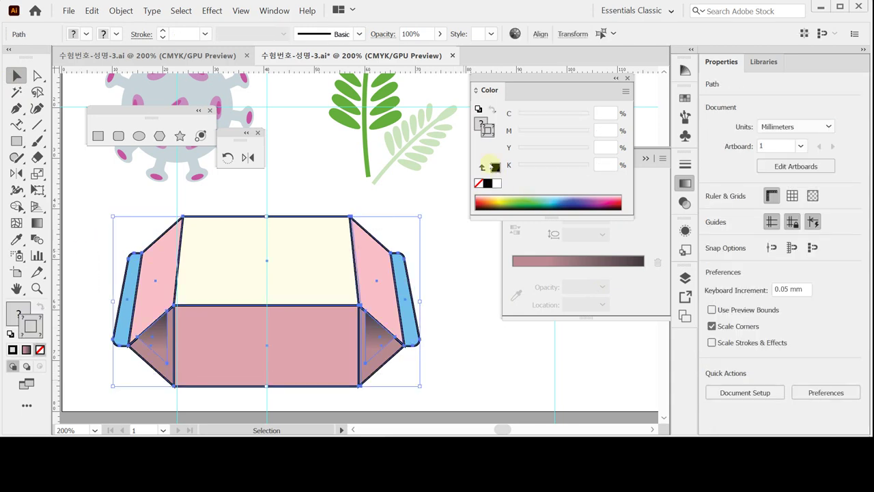
{"action": "left_click", "coordinate": [478, 183]}
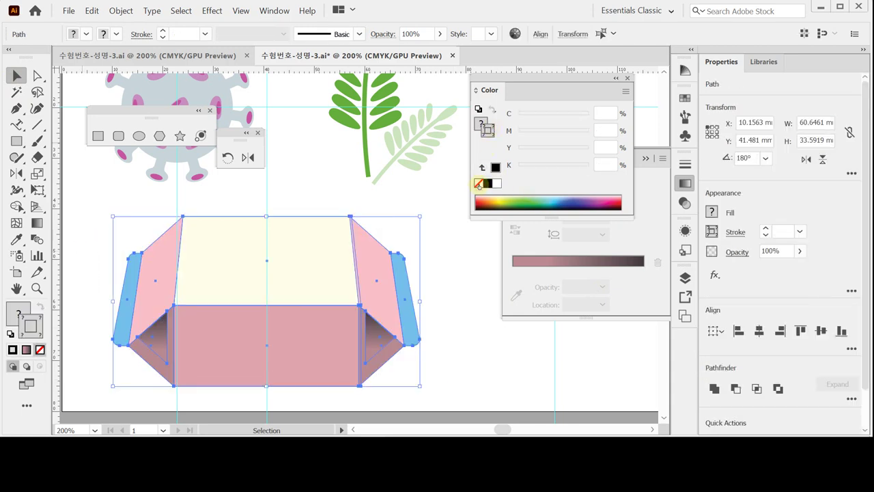
Save the document and nudge both gradient-filled triangles at the box's ends slightly downward
{"action": "left_click", "coordinate": [466, 318]}
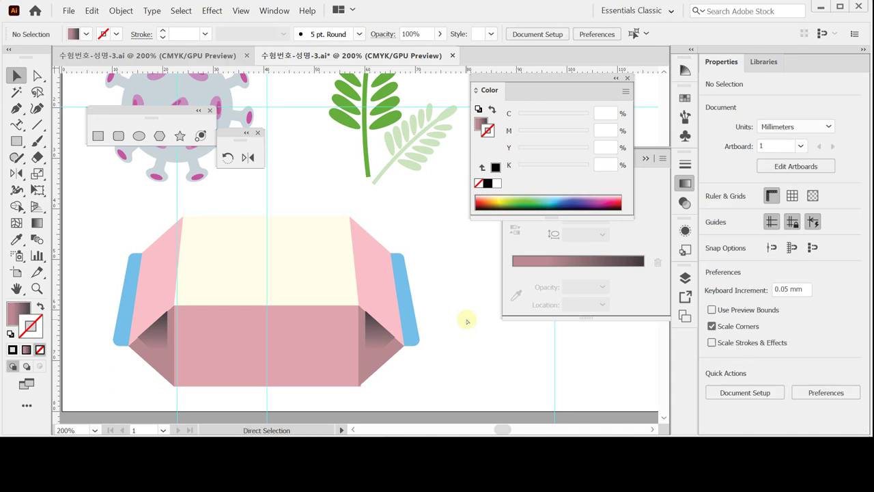
{"action": "key", "text": "ctrl+s"}
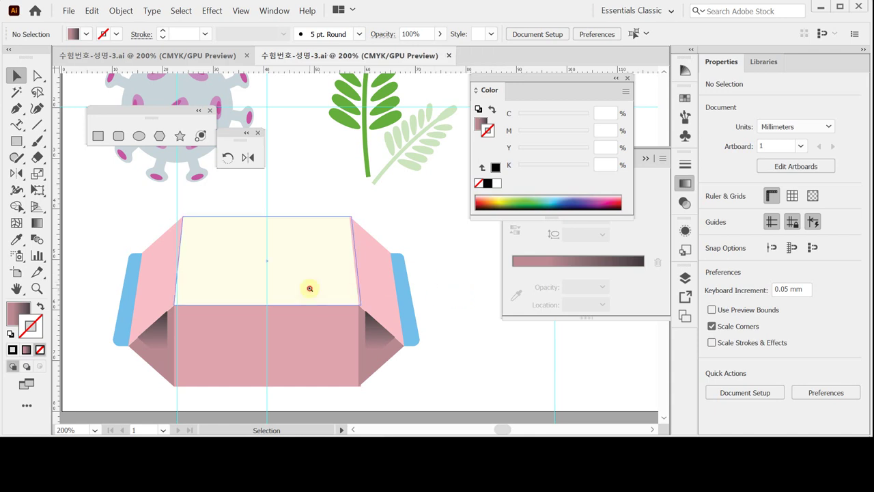
{"action": "key", "text": "ctrl+equal"}
{"action": "left_click_drag", "start_coordinate": [343, 230], "coordinate": [348, 282]}
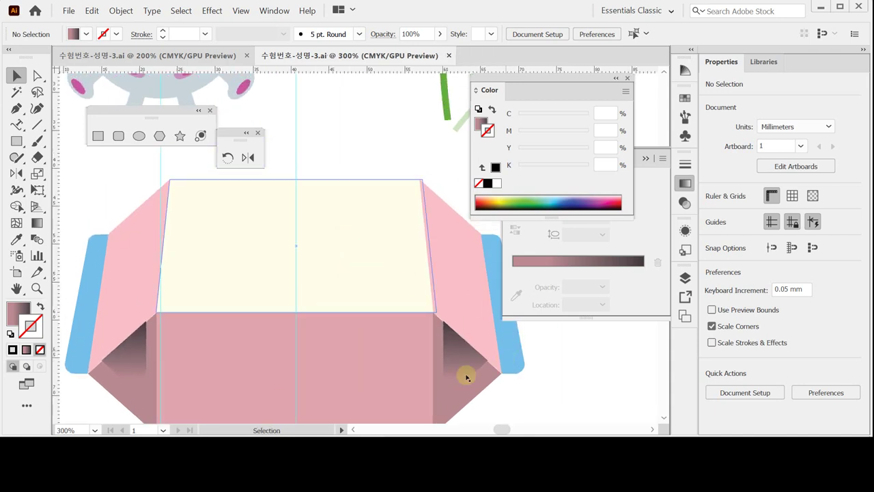
{"action": "left_click", "coordinate": [117, 357]}
{"action": "left_click", "coordinate": [455, 369], "text": "shift"}
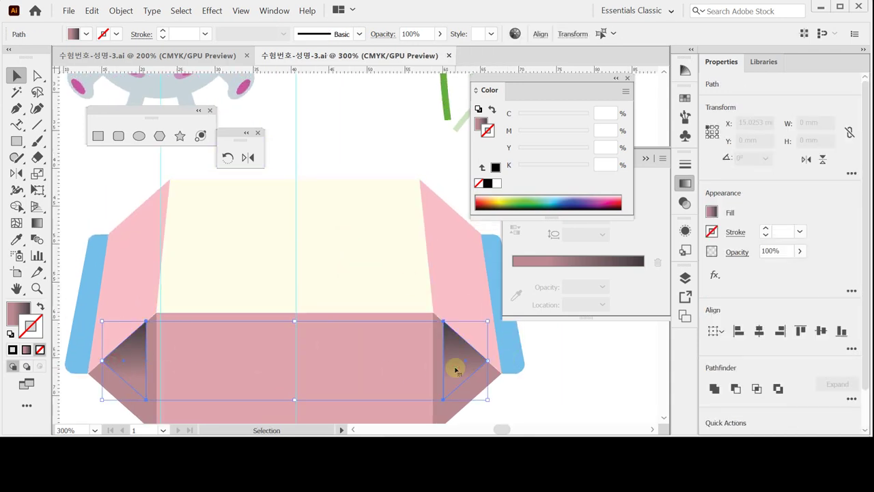
{"action": "key", "text": "Down"}
{"action": "key", "text": "Down"}
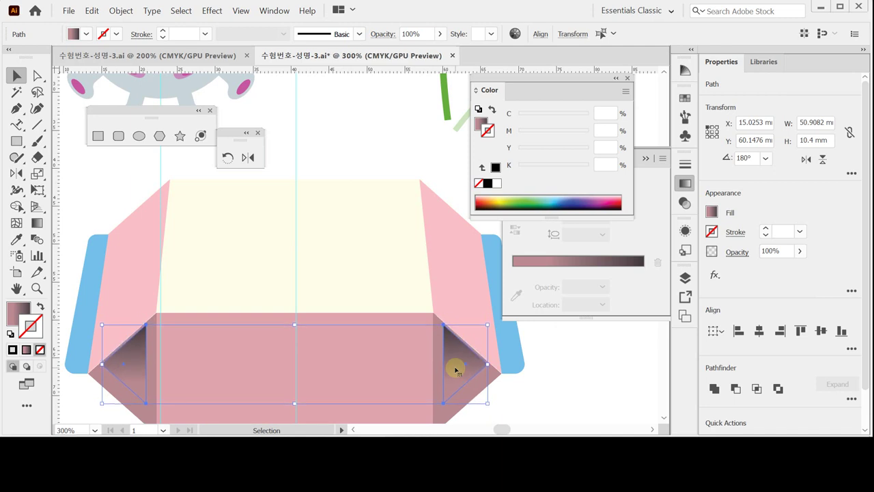
{"action": "left_click", "coordinate": [565, 362]}
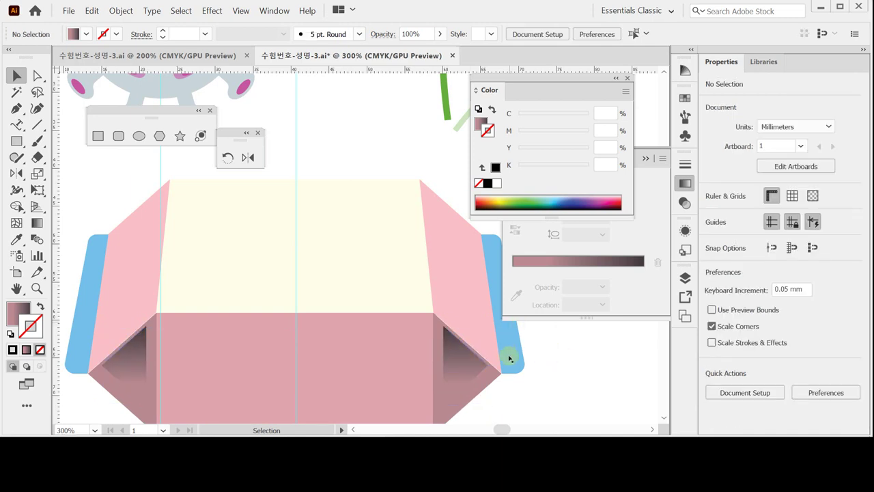
{"action": "left_click", "coordinate": [149, 234]}
{"action": "left_click", "coordinate": [224, 237], "text": "shift"}
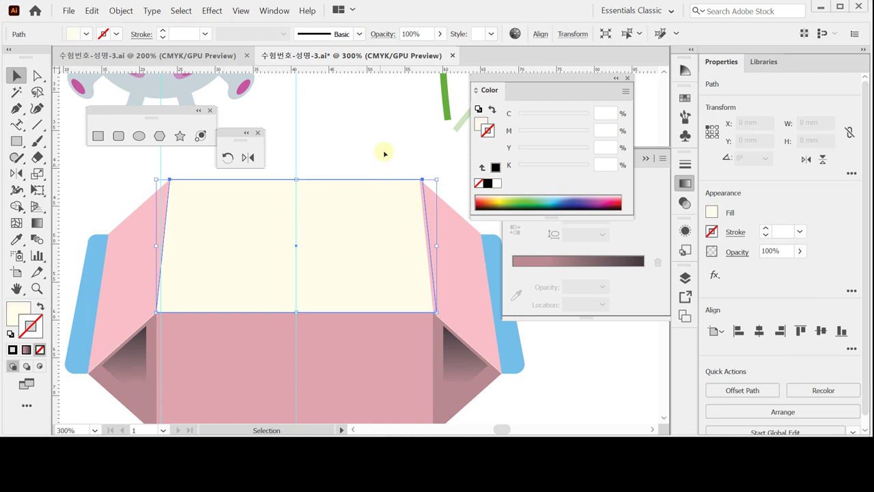
{"action": "left_click", "coordinate": [433, 195], "text": "shift"}
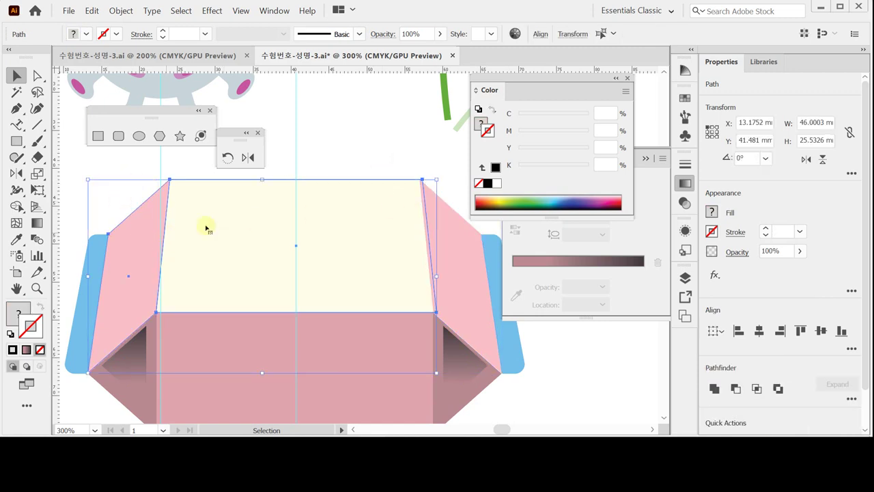
In outline view, nudge all parts of the box's right end 0.4 mm to the right to meet the cream panel, and save the document
{"action": "left_click", "coordinate": [427, 159]}
{"action": "left_click", "coordinate": [503, 409]}
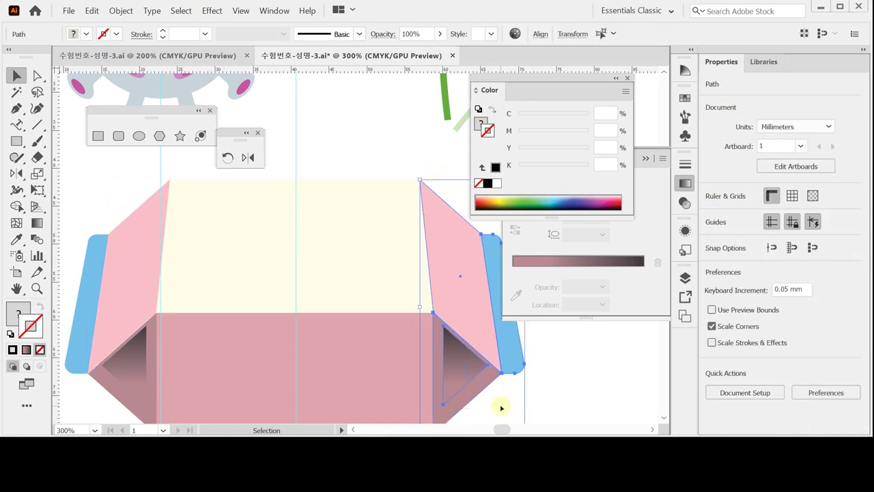
{"action": "key", "text": "ctrl+y"}
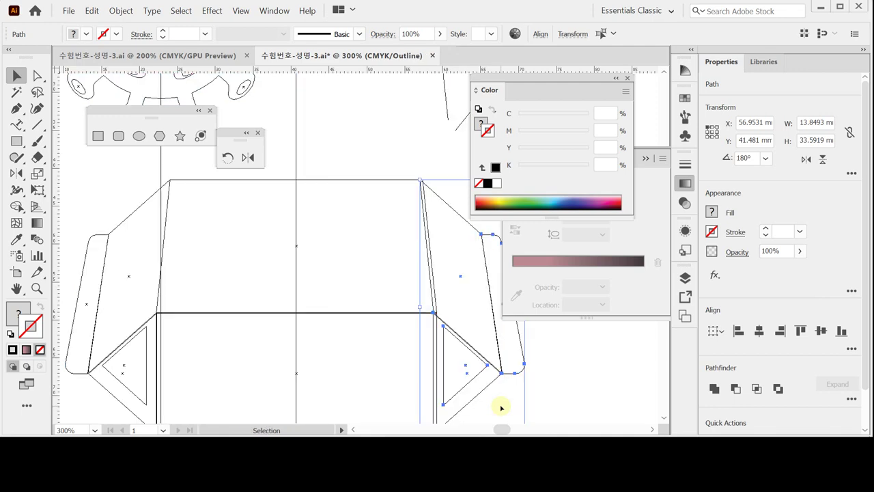
{"action": "key", "text": "Right"}
{"action": "key", "text": "Right"}
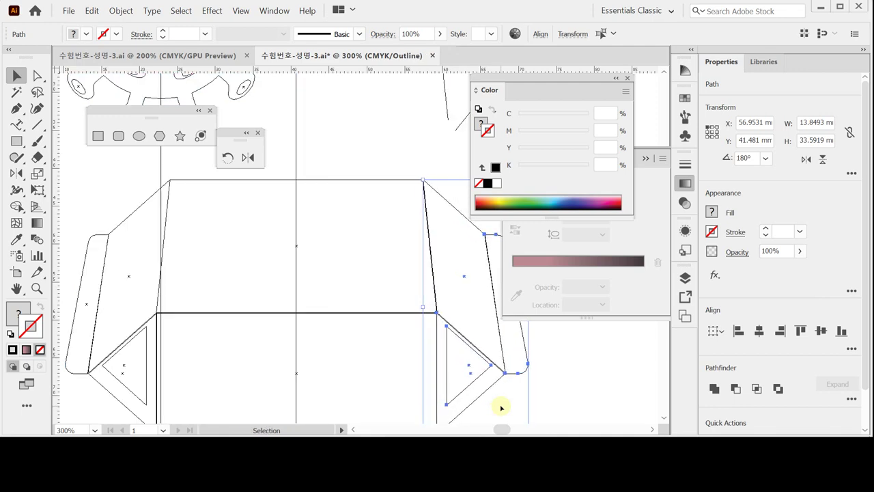
{"action": "key", "text": "Right"}
{"action": "key", "text": "Right"}
{"action": "key", "text": "a"}
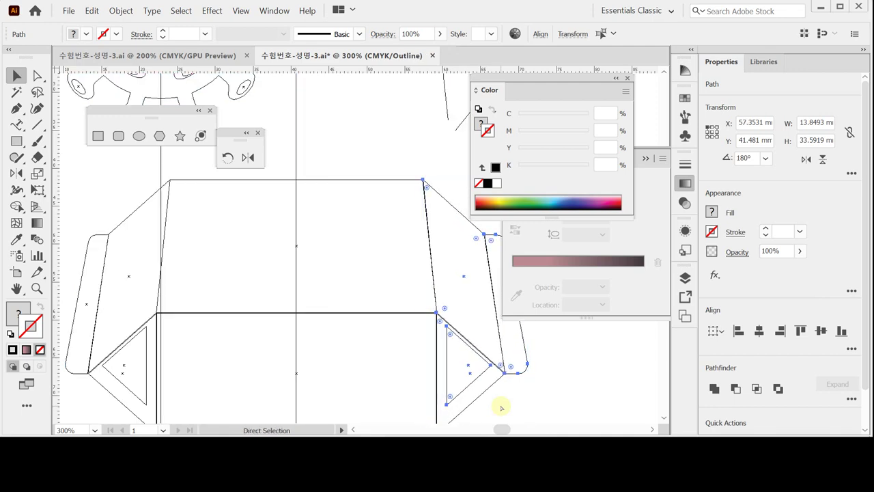
{"action": "key", "text": "ctrl+y"}
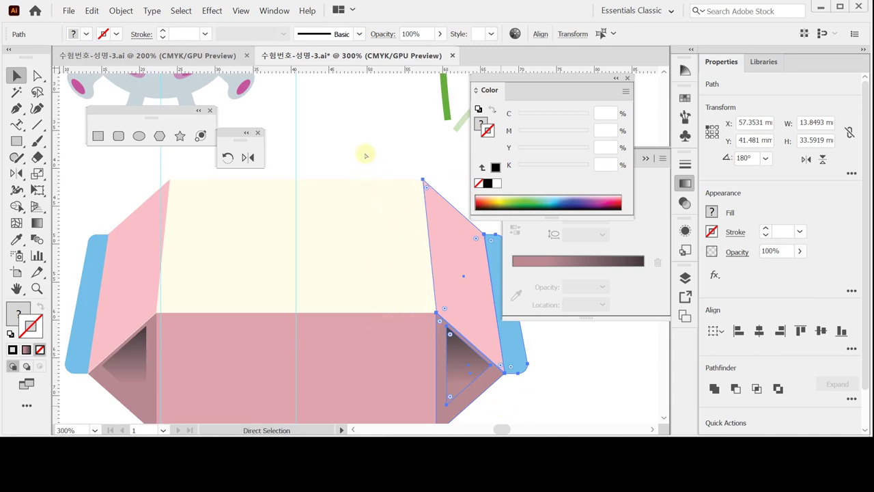
{"action": "scroll", "coordinate": [364, 153], "scroll_direction": "up", "scroll_amount": 5}
{"action": "key", "text": "ctrl+s"}
{"action": "scroll", "coordinate": [330, 159], "scroll_direction": "down", "scroll_amount": 5}
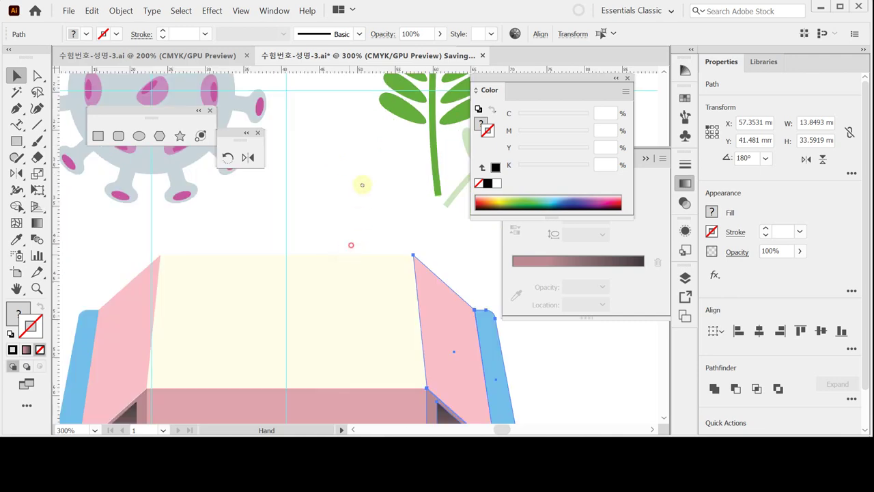
Create a 25 × 15 mm rounded rectangle with a 3 mm corner radius on the cream panel, centred on the vertical guide
{"action": "scroll", "coordinate": [360, 185], "scroll_direction": "left", "scroll_amount": 1}
{"action": "left_click", "coordinate": [116, 135]}
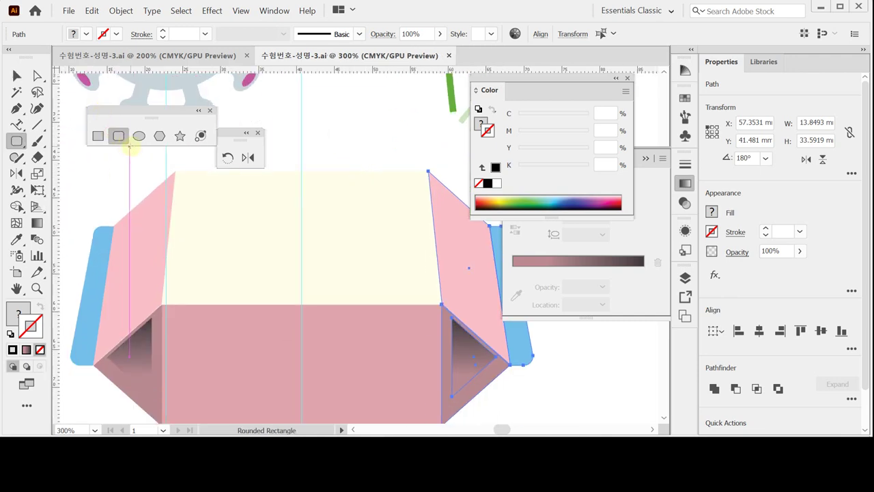
{"action": "left_click", "coordinate": [301, 233]}
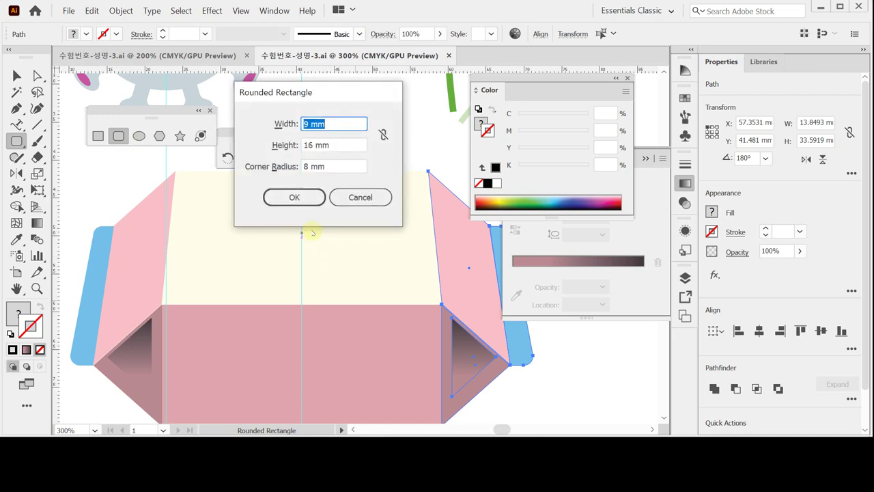
{"action": "type", "text": "25"}
{"action": "key", "text": "Tab"}
{"action": "type", "text": "2"}
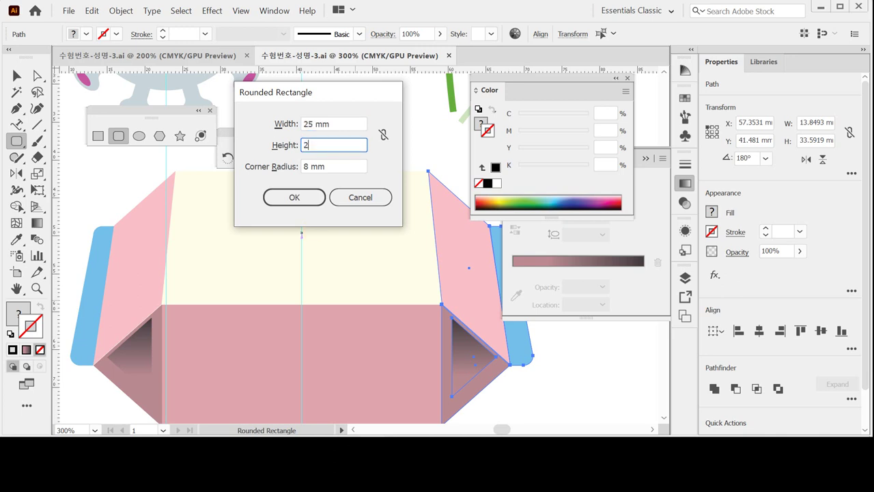
{"action": "type", "text": "15"}
{"action": "key", "text": "Tab"}
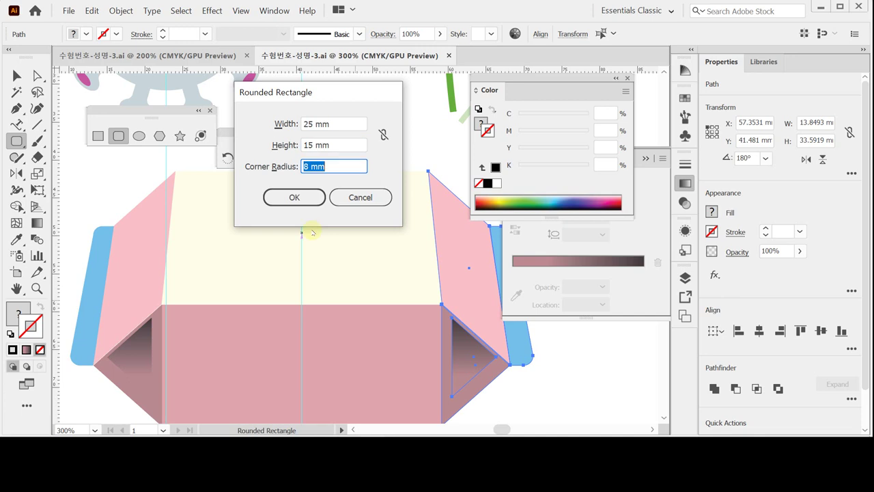
{"action": "type", "text": "3"}
{"action": "key", "text": "Return"}
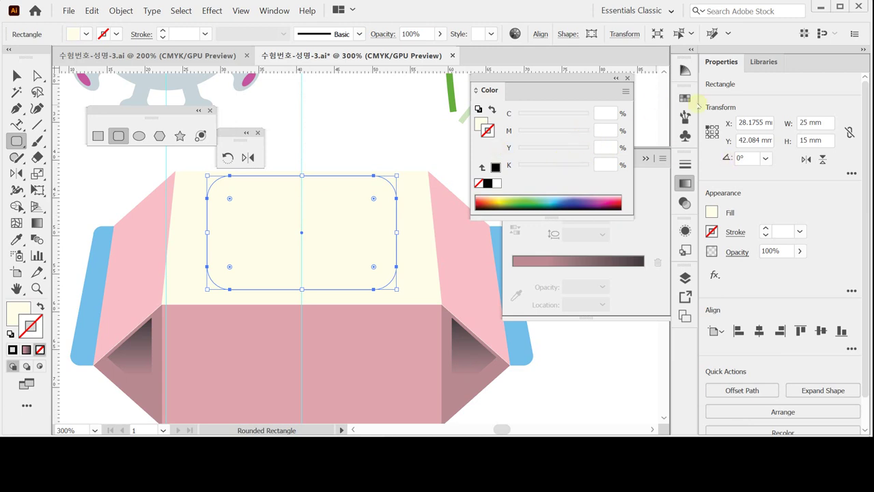
Fill the rounded rectangle with C 0, M 70, Y 100, K 0, move it up 0.8 mm and save the document
{"action": "left_click", "coordinate": [478, 124]}
{"action": "left_click", "coordinate": [606, 129]}
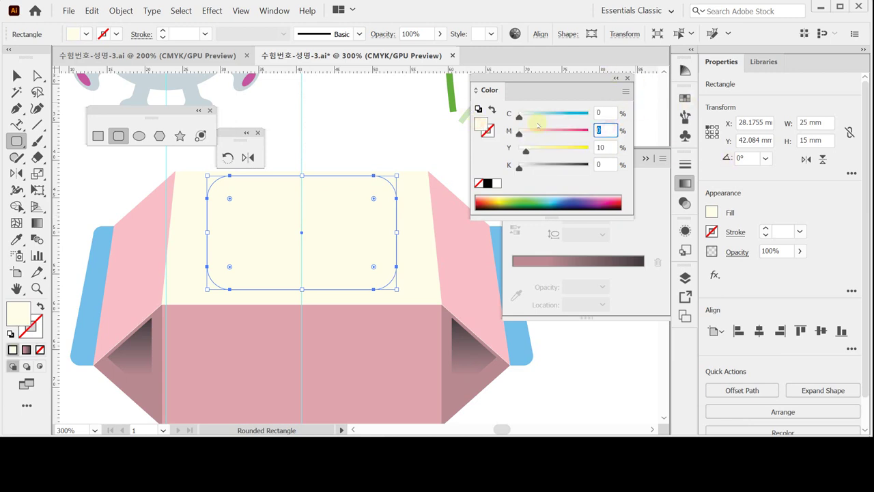
{"action": "type", "text": "70"}
{"action": "key", "text": "Tab"}
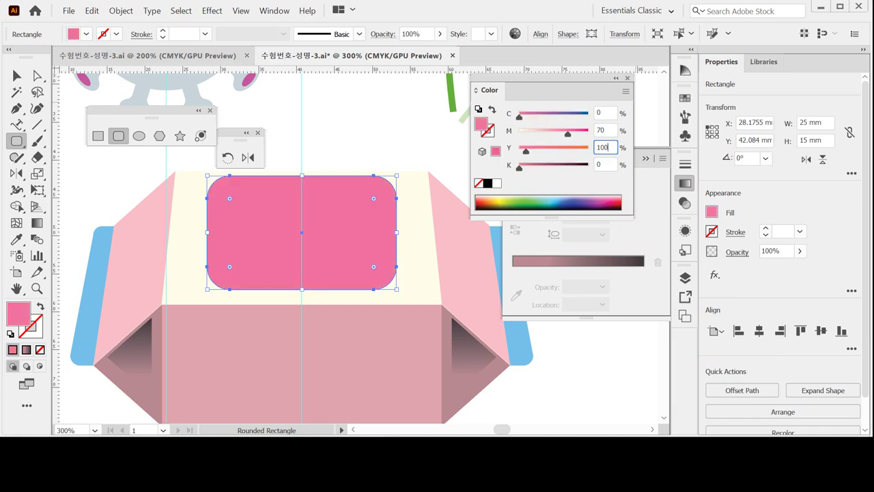
{"action": "type", "text": "100"}
{"action": "key", "text": "Return"}
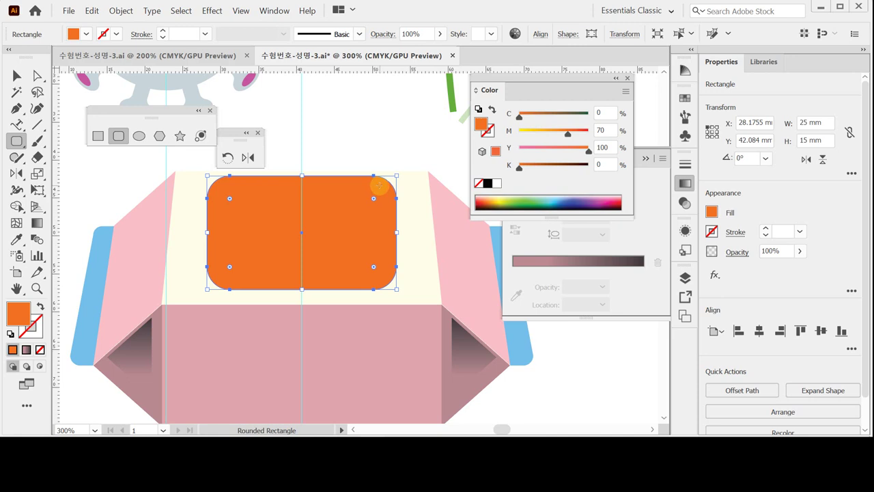
{"action": "left_click_drag", "start_coordinate": [379, 185], "coordinate": [359, 205]}
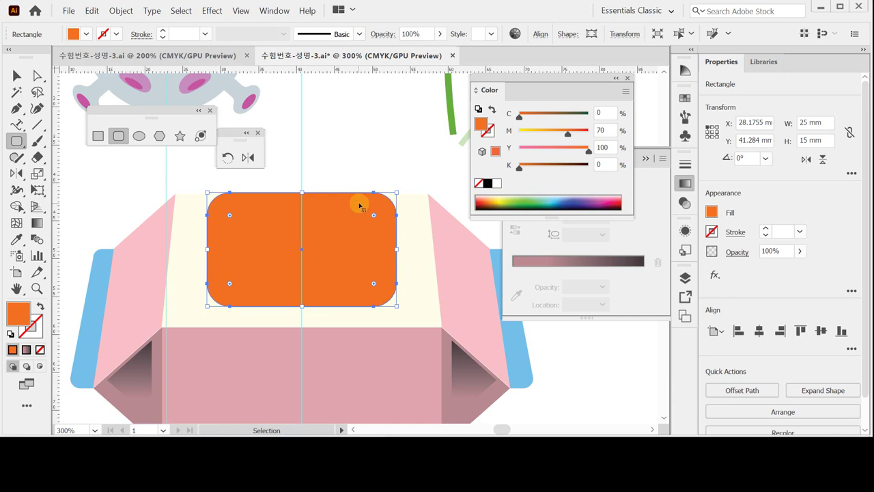
{"action": "key", "text": "ctrl+s"}
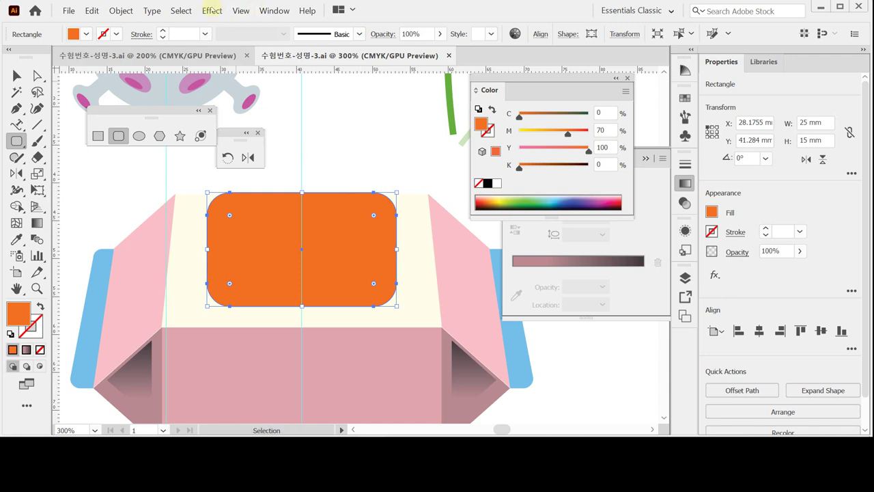
Check the finished reference artwork and create an inner copy of the orange rounded rectangle with Offset Path at -1 mm
{"action": "left_click", "coordinate": [162, 56]}
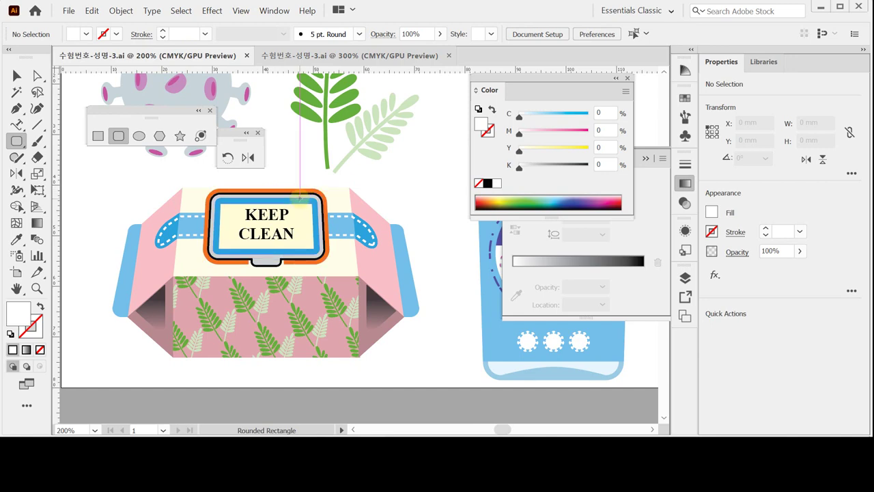
{"action": "left_click", "coordinate": [291, 57]}
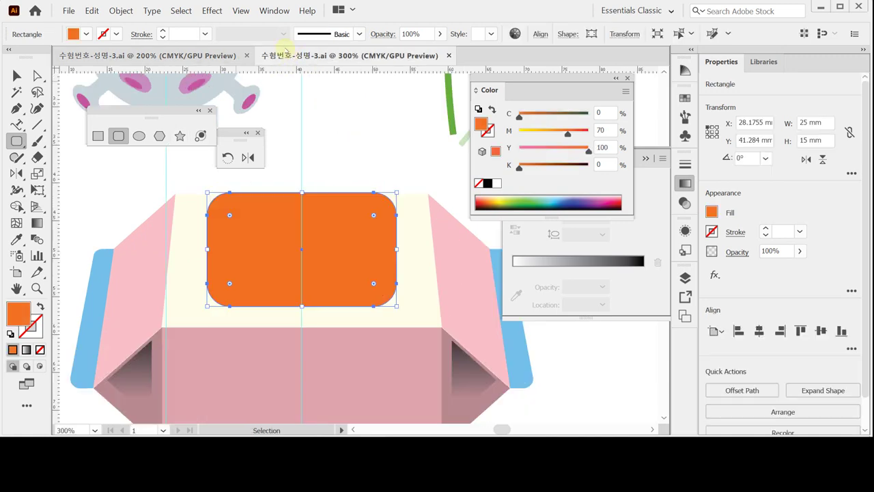
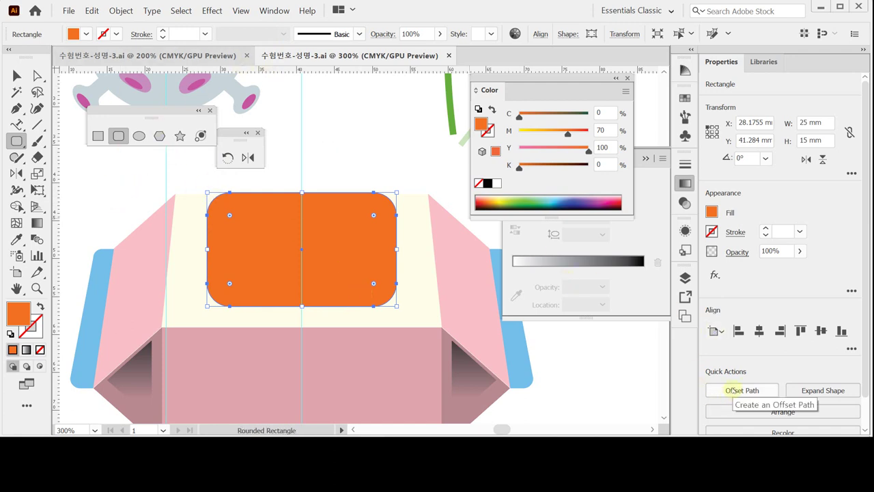
{"action": "left_click", "coordinate": [730, 389]}
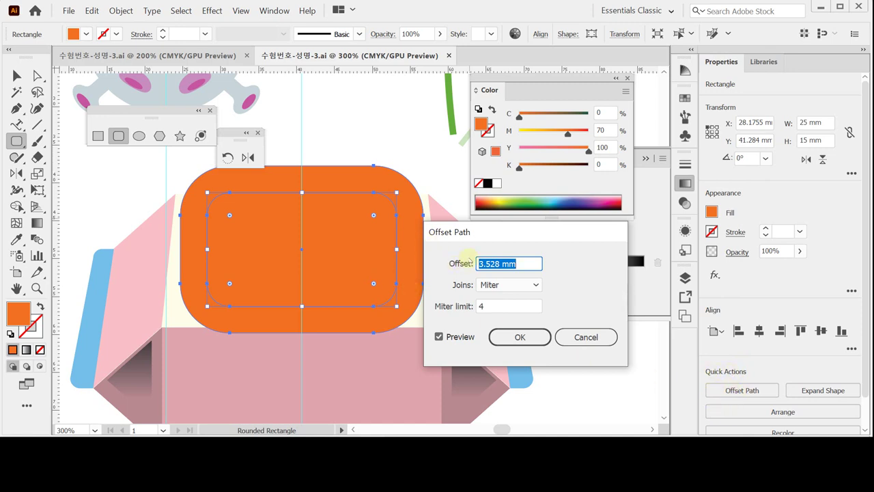
{"action": "type", "text": "-1"}
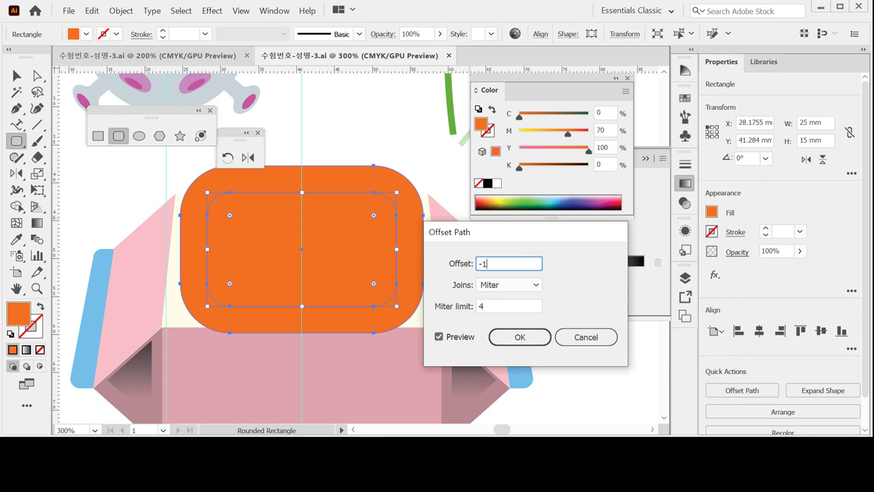
{"action": "type", "text": ".5"}
{"action": "key", "text": "Tab"}
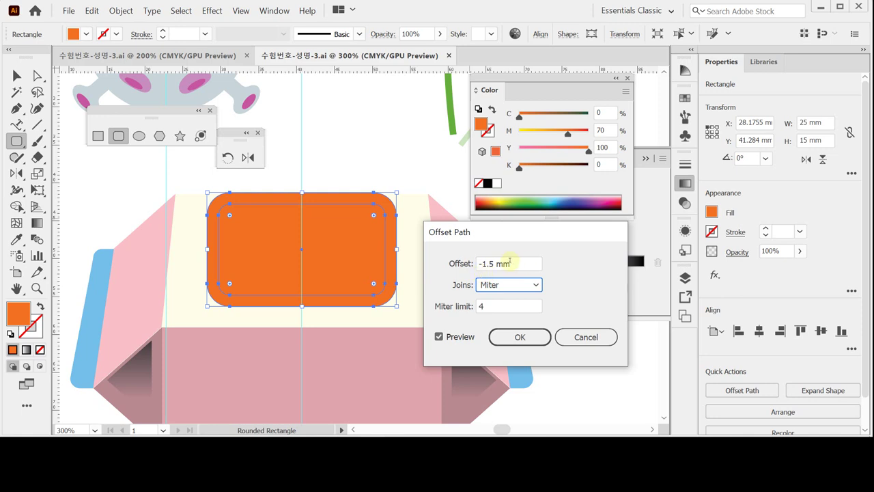
{"action": "left_click_drag", "start_coordinate": [487, 264], "coordinate": [526, 266]}
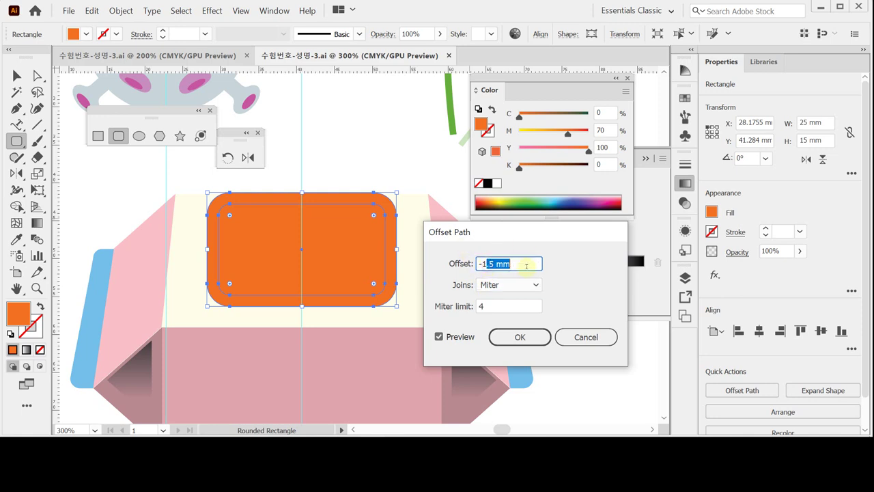
{"action": "key", "text": "BackSpace"}
{"action": "key", "text": "Tab"}
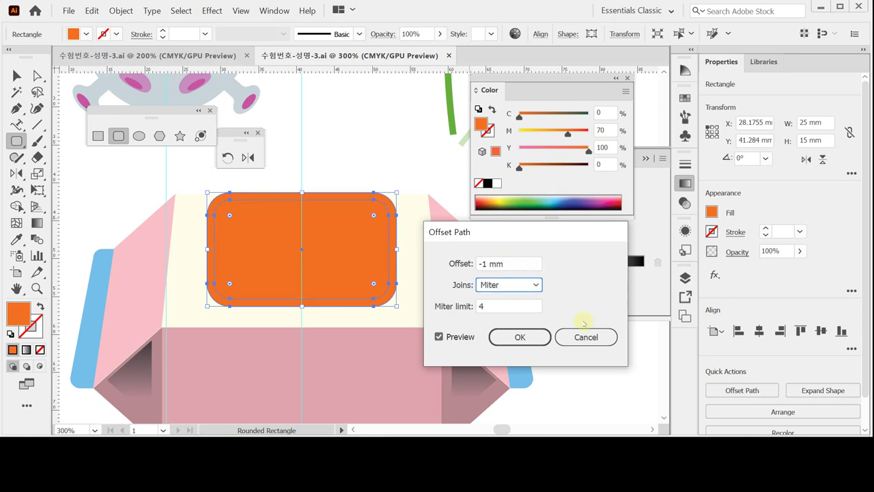
{"action": "left_click", "coordinate": [523, 337]}
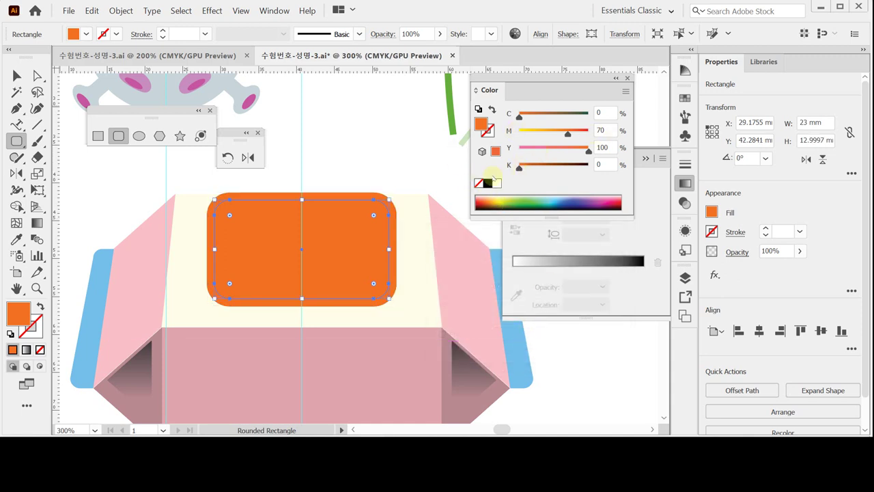
Fill the inner rounded rectangle with light grey at C 0, M 0, Y 0, K 20
{"action": "left_click", "coordinate": [496, 183]}
{"action": "left_click", "coordinate": [607, 166]}
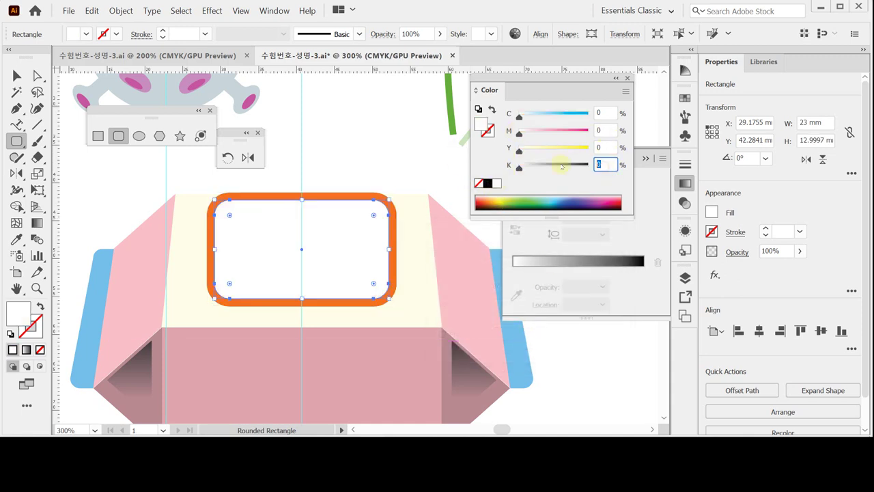
{"action": "type", "text": "20"}
{"action": "key", "text": "Return"}
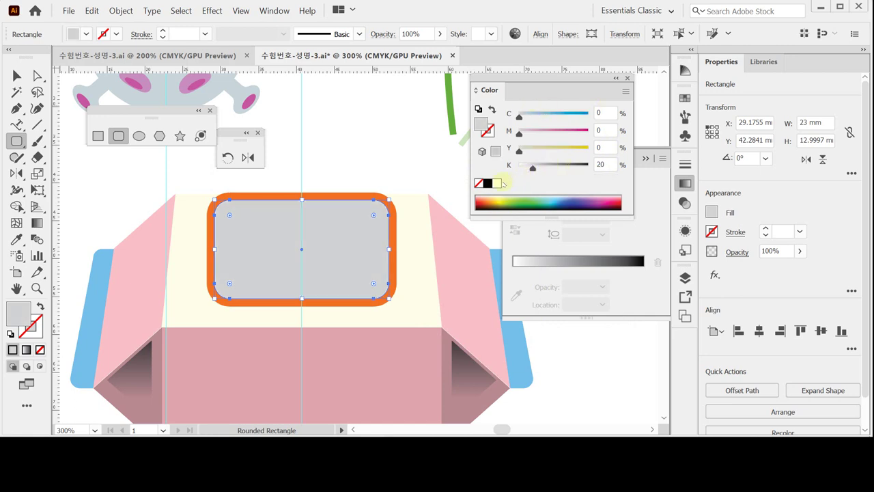
Keep the inner rounded rectangle's light-grey fill and give it a black 1 pt stroke
{"action": "left_click_drag", "start_coordinate": [533, 168], "coordinate": [601, 164]}
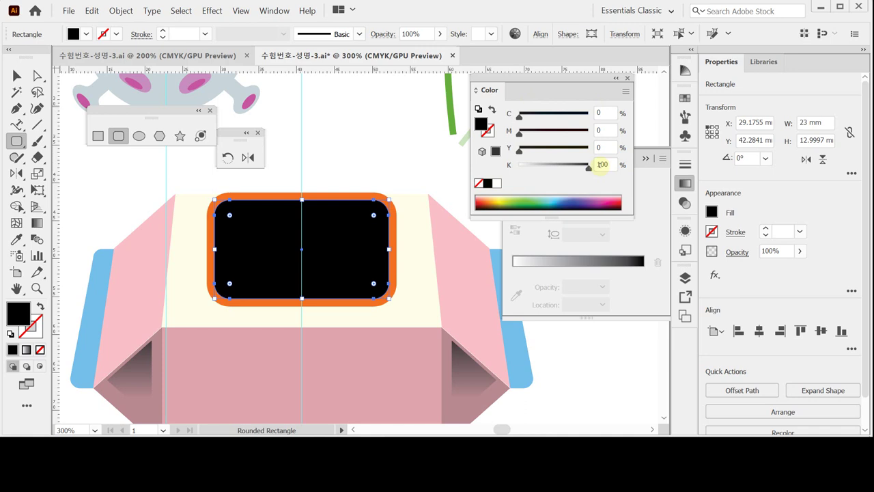
{"action": "key", "text": "ctrl+z"}
{"action": "left_click", "coordinate": [487, 130]}
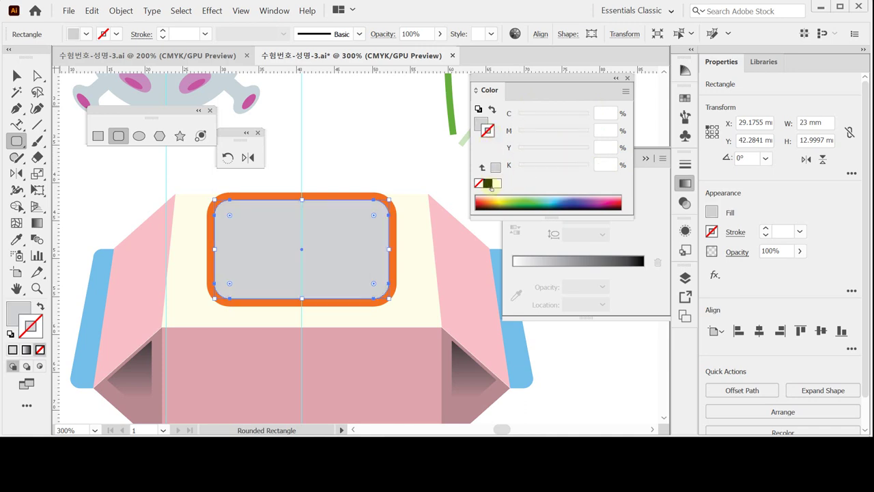
{"action": "left_click", "coordinate": [488, 183]}
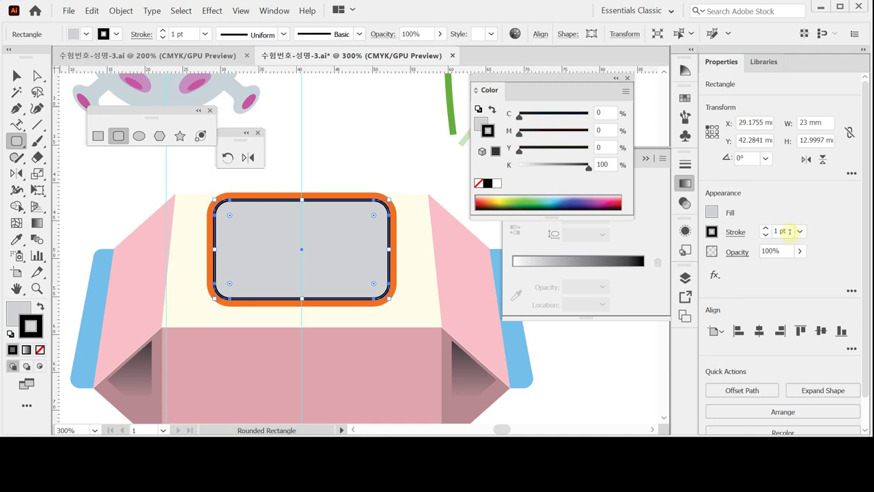
Create an inner copy of the grey rounded rectangle with Offset Path at -1.5 mm
{"action": "left_click", "coordinate": [756, 390]}
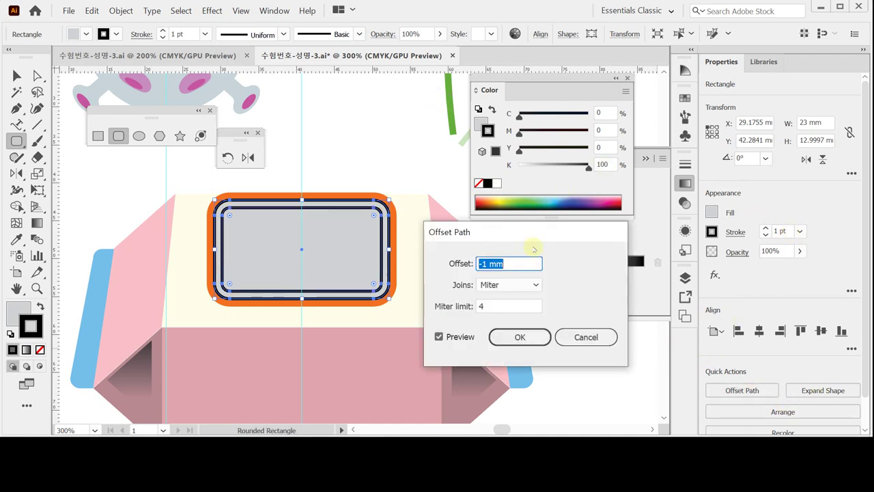
{"action": "key", "text": "Right"}
{"action": "key", "text": "BackSpace"}
{"action": "key", "text": "BackSpace"}
{"action": "key", "text": "BackSpace"}
{"action": "key", "text": "BackSpace"}
{"action": "type", "text": "1.5"}
{"action": "key", "text": "Return"}
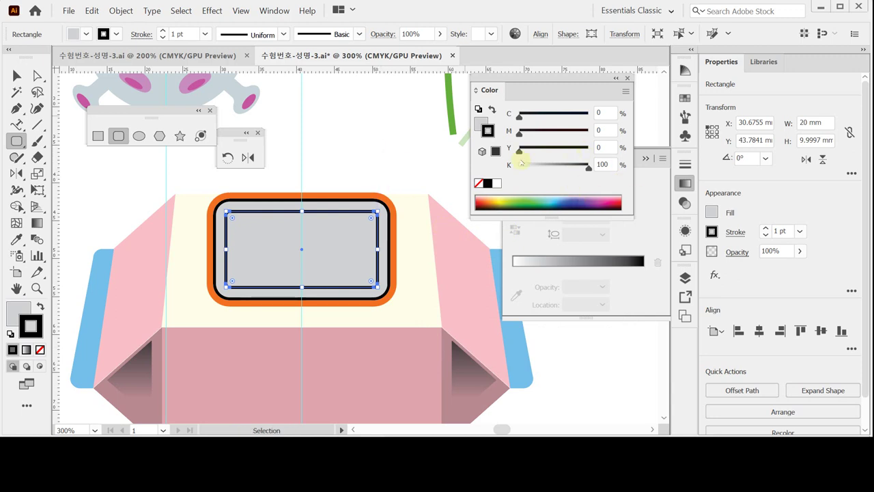
Fill the innermost rectangle with pale cream at C 0, M 0, Y 20, K 0
{"action": "left_click", "coordinate": [481, 125]}
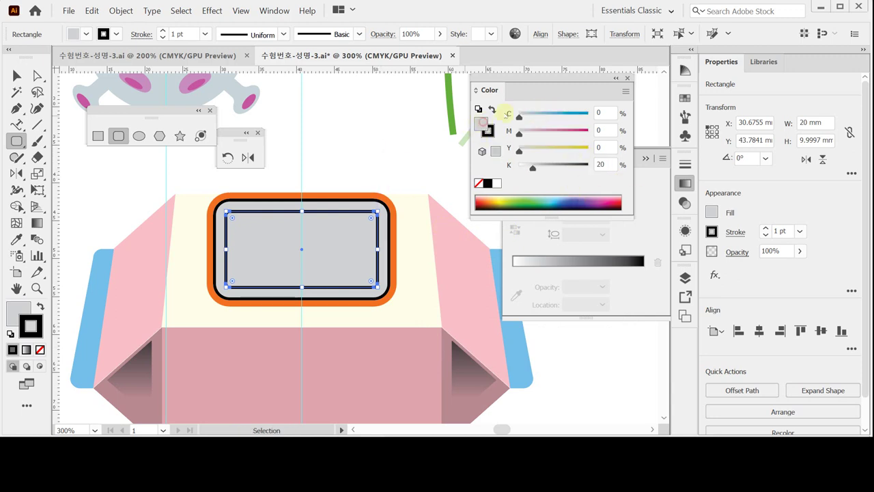
{"action": "left_click_drag", "start_coordinate": [534, 168], "coordinate": [511, 168]}
{"action": "left_click", "coordinate": [606, 146]}
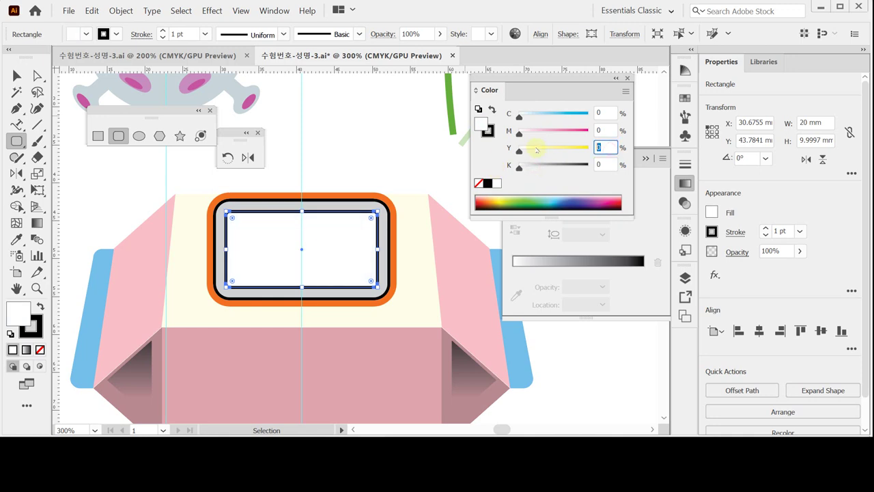
{"action": "type", "text": "20"}
{"action": "key", "text": "Return"}
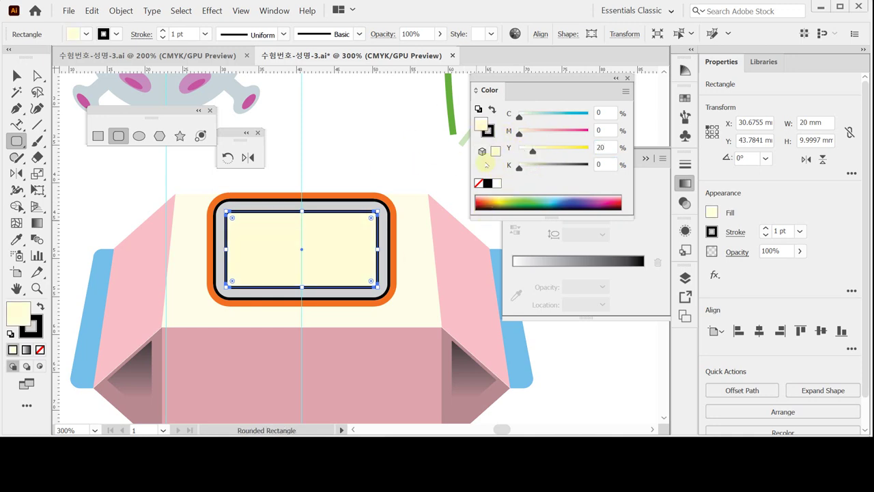
Colour the innermost rectangle's stroke blue at C 70, M 20, Y 0, K 0
{"action": "left_click", "coordinate": [490, 133]}
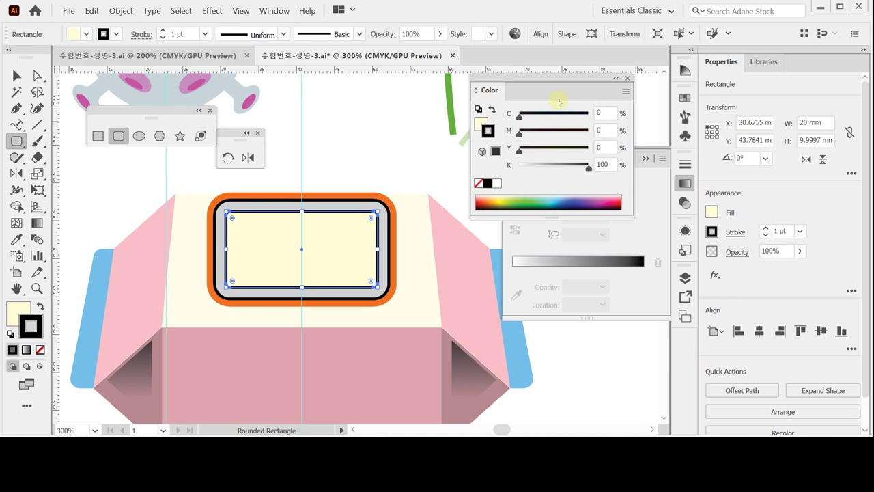
{"action": "key", "text": "Tab"}
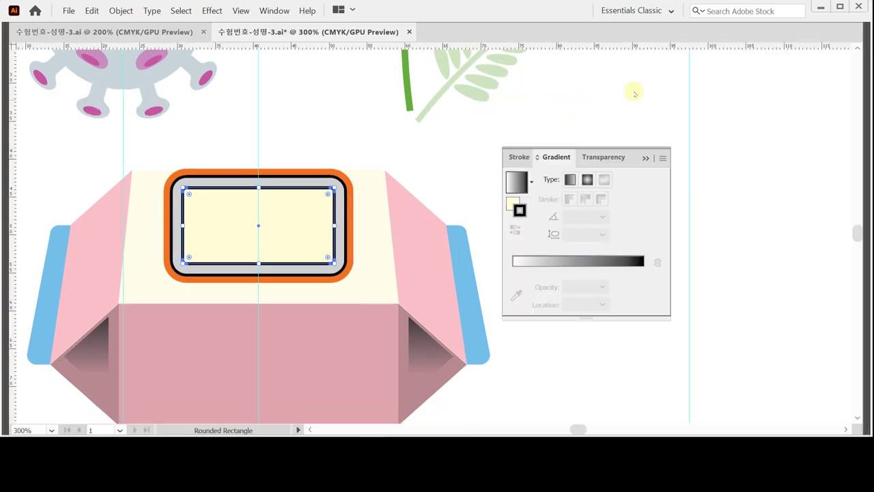
{"action": "key", "text": "Tab"}
{"action": "left_click", "coordinate": [605, 112]}
{"action": "type", "text": "7"}
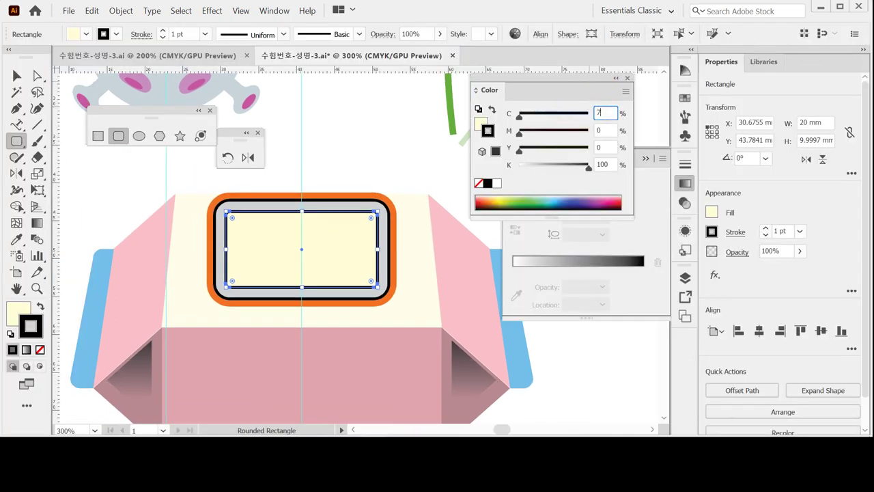
{"action": "type", "text": "0"}
{"action": "key", "text": "Tab"}
{"action": "type", "text": "20"}
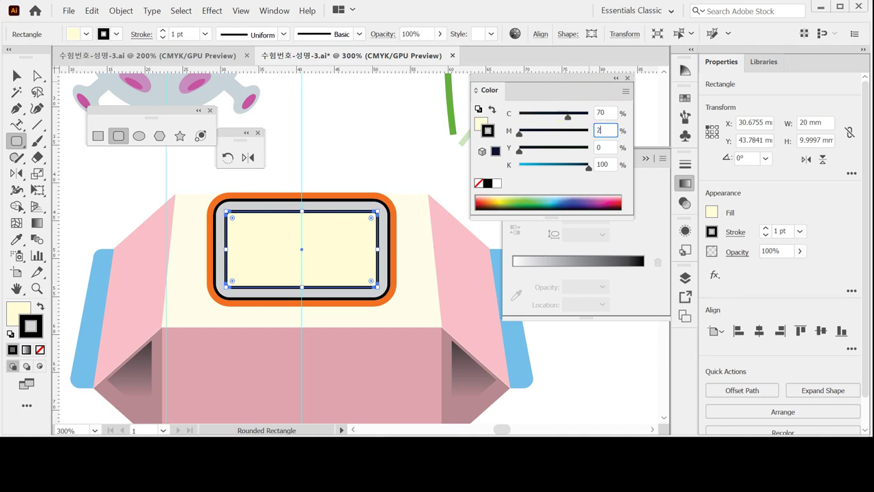
{"action": "key", "text": "Tab"}
{"action": "type", "text": "0"}
{"action": "key", "text": "Tab"}
{"action": "type", "text": "0"}
{"action": "key", "text": "Tab"}
{"action": "key", "text": "Return"}
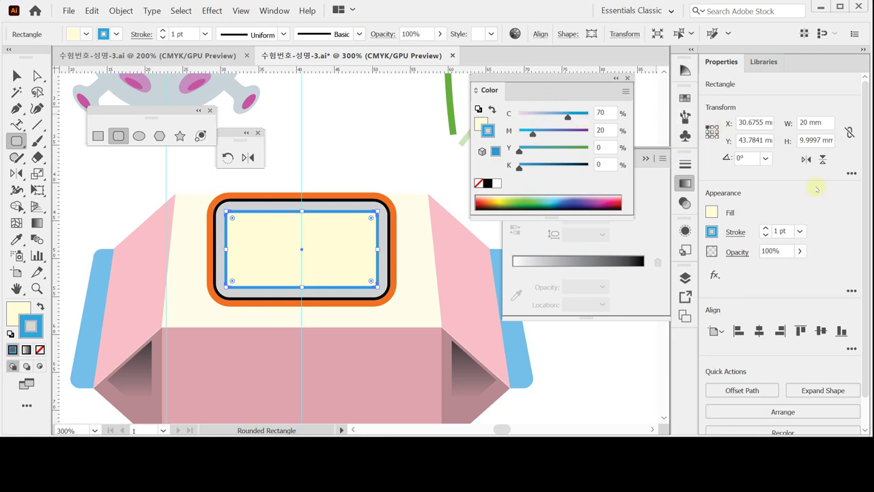
Increase the innermost rectangle's blue stroke to 3 pt and save the document
{"action": "left_click", "coordinate": [765, 228]}
{"action": "left_click", "coordinate": [765, 228]}
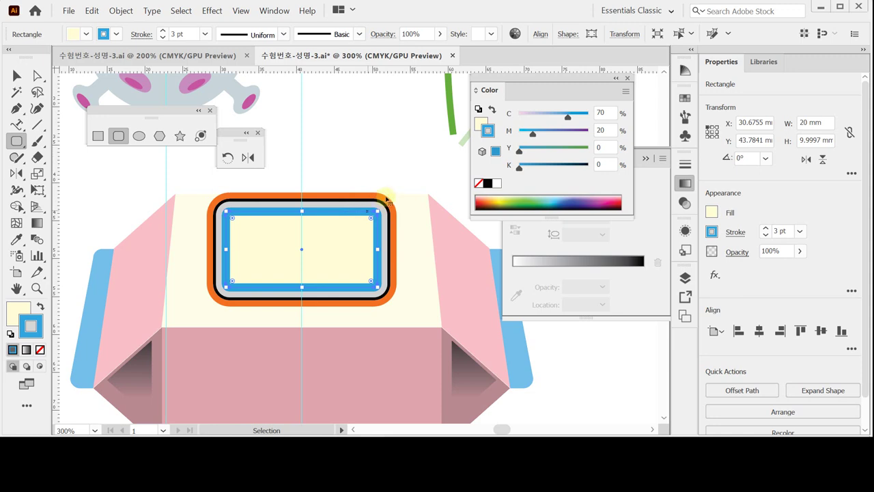
{"action": "key", "text": "ctrl+s"}
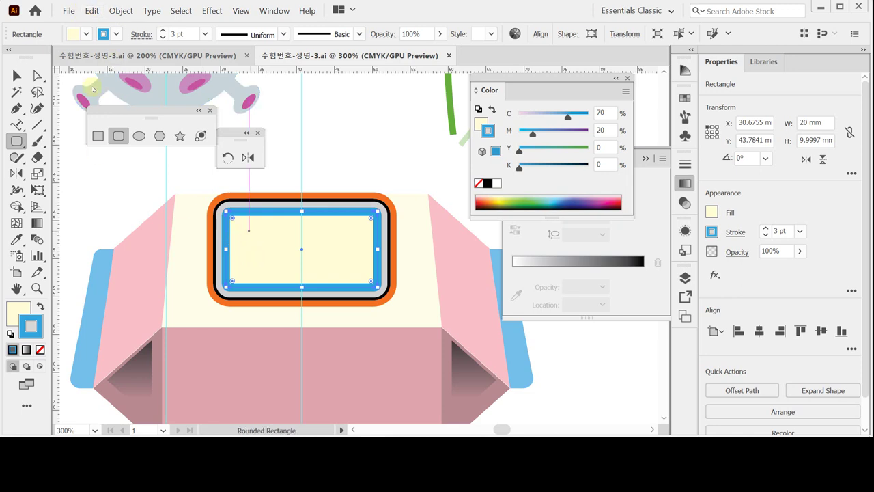
Convert the innermost rectangle's blue stroke to a shape with Outline Stroke and save the document
{"action": "left_click", "coordinate": [121, 10]}
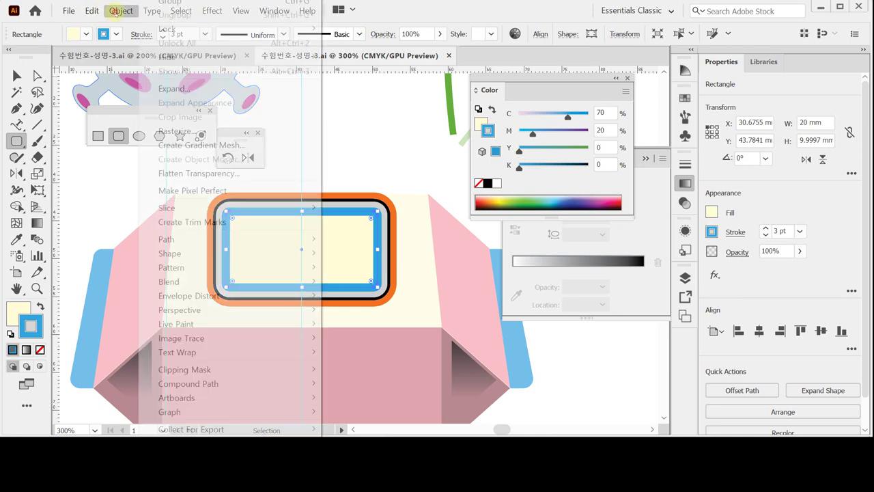
{"action": "mouse_move", "coordinate": [209, 241]}
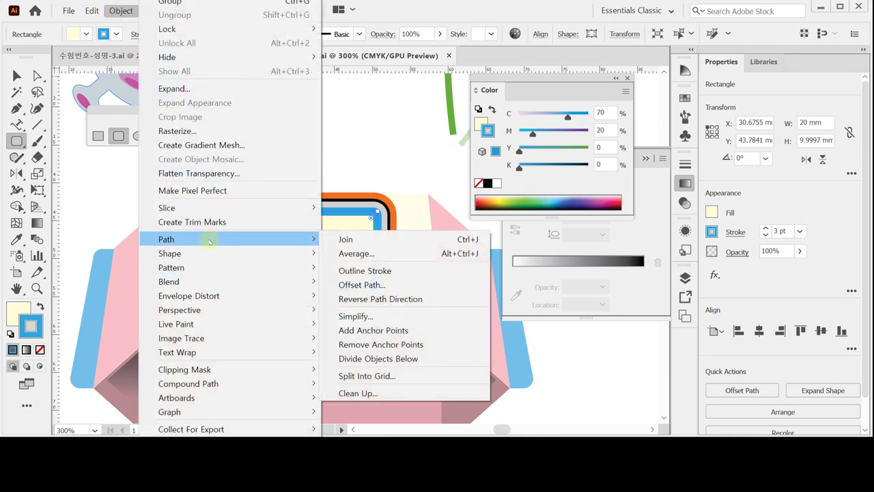
{"action": "left_click", "coordinate": [351, 269]}
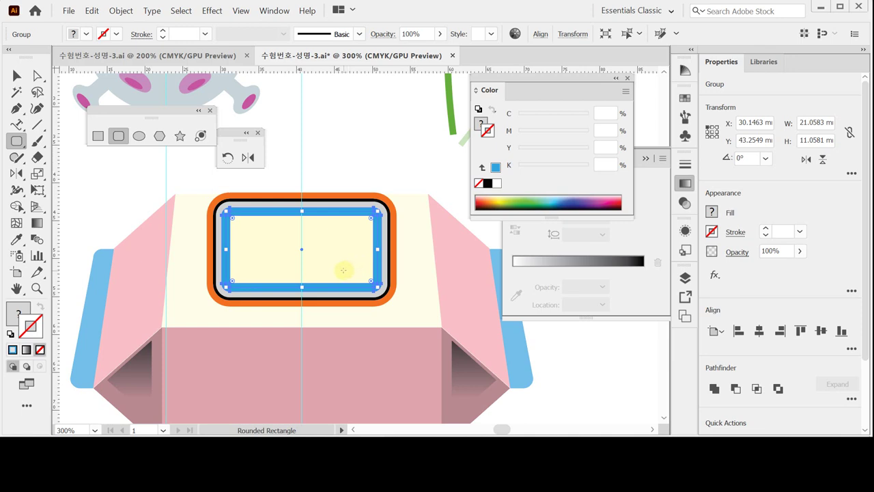
{"action": "key", "text": "v"}
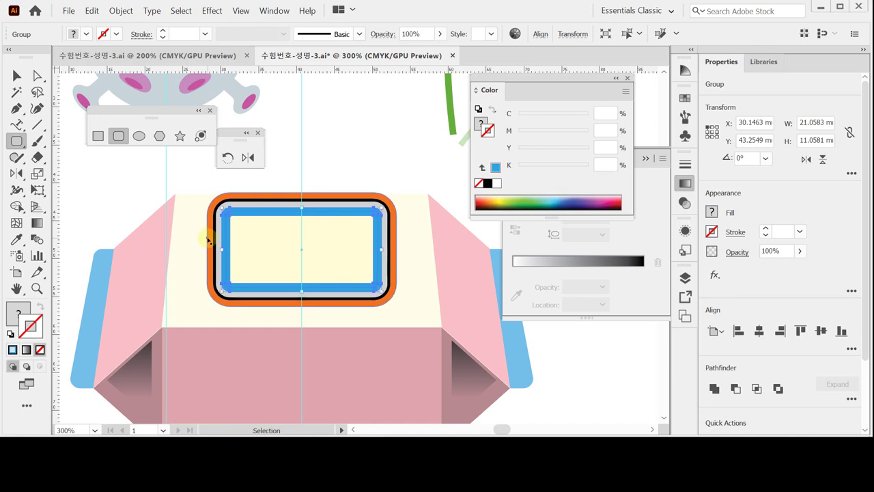
{"action": "left_click", "coordinate": [117, 137]}
{"action": "key", "text": "ctrl+s"}
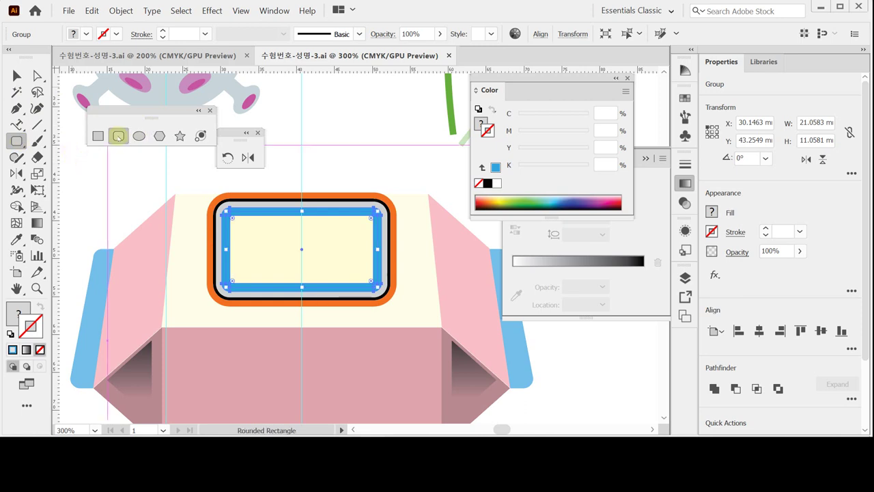
Create a 7 × 3.5 mm rectangle centred on the vertical guide over the lid's lower orange border, with the default white fill and black stroke
{"action": "left_click", "coordinate": [99, 136]}
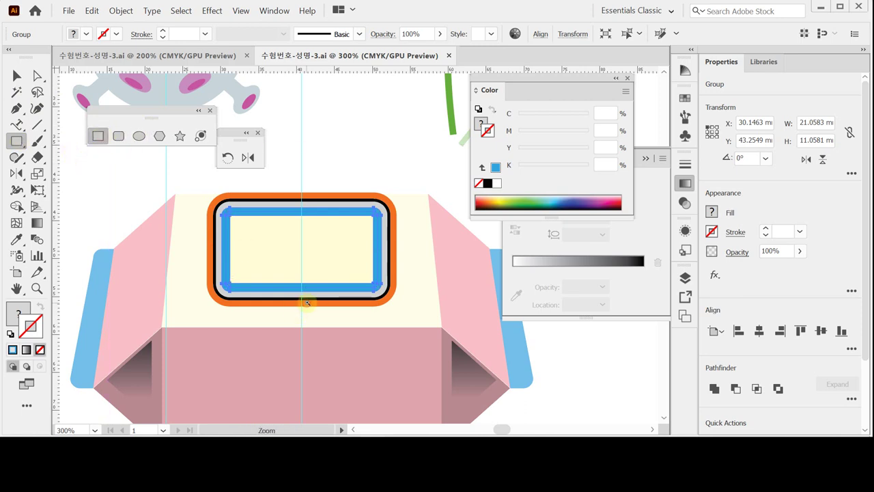
{"action": "left_click", "coordinate": [312, 302]}
{"action": "left_click", "coordinate": [349, 247]}
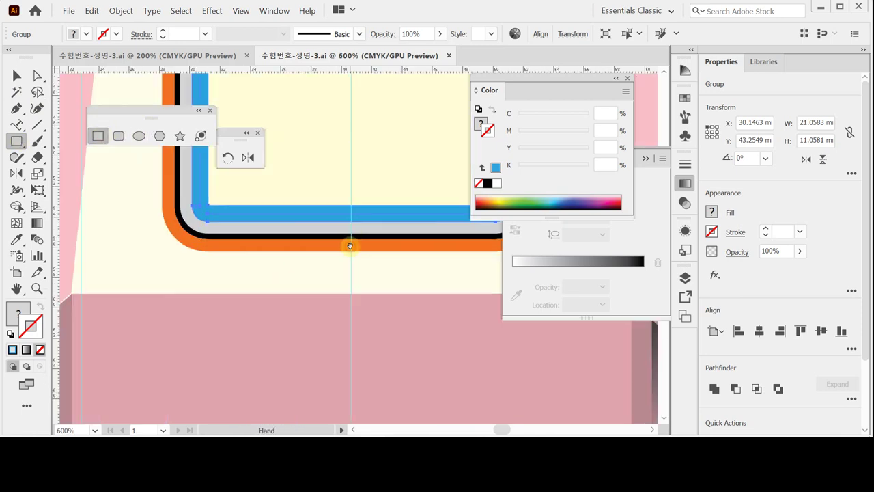
{"action": "left_click_drag", "start_coordinate": [308, 271], "coordinate": [292, 305]}
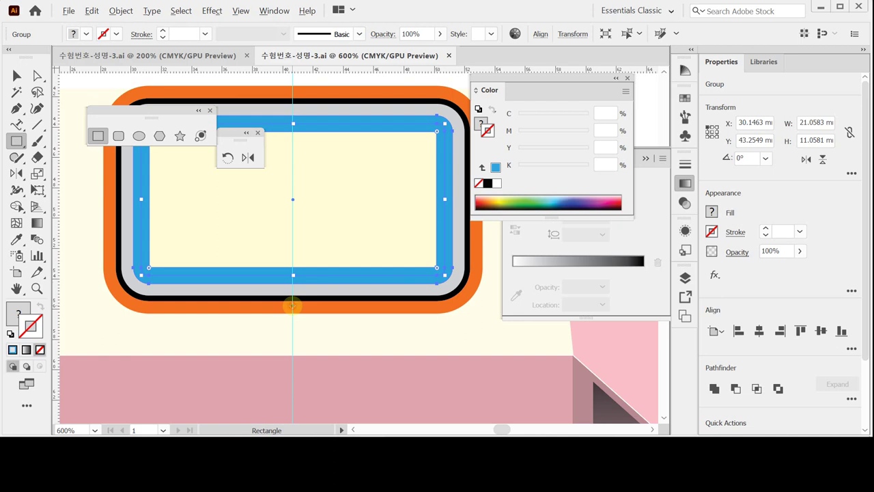
{"action": "left_click_drag", "start_coordinate": [292, 305], "coordinate": [295, 301]}
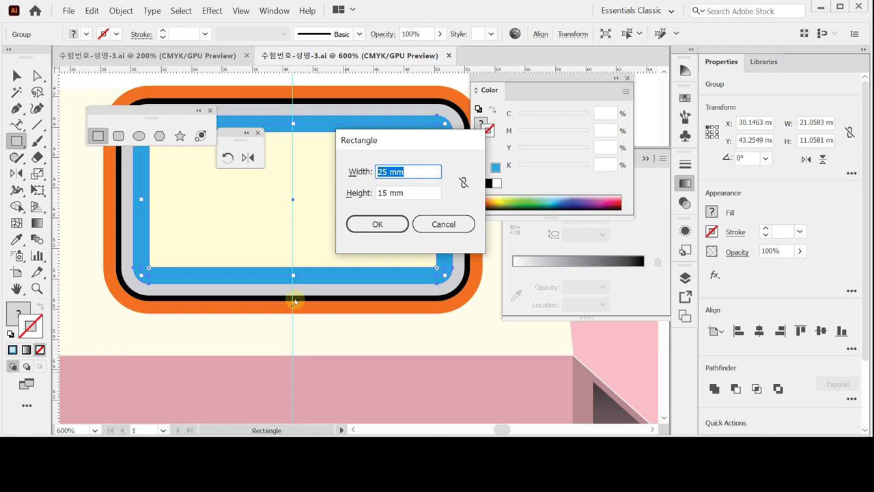
{"action": "type", "text": "7"}
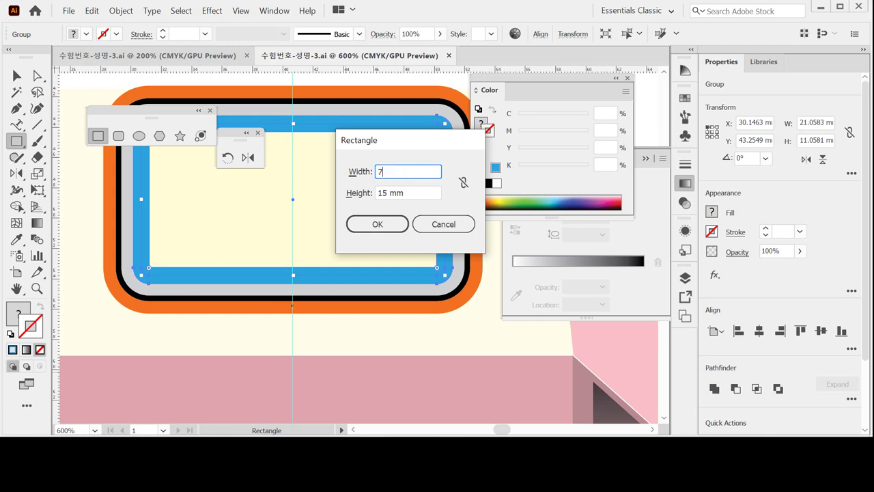
{"action": "key", "text": "Tab"}
{"action": "type", "text": "3."}
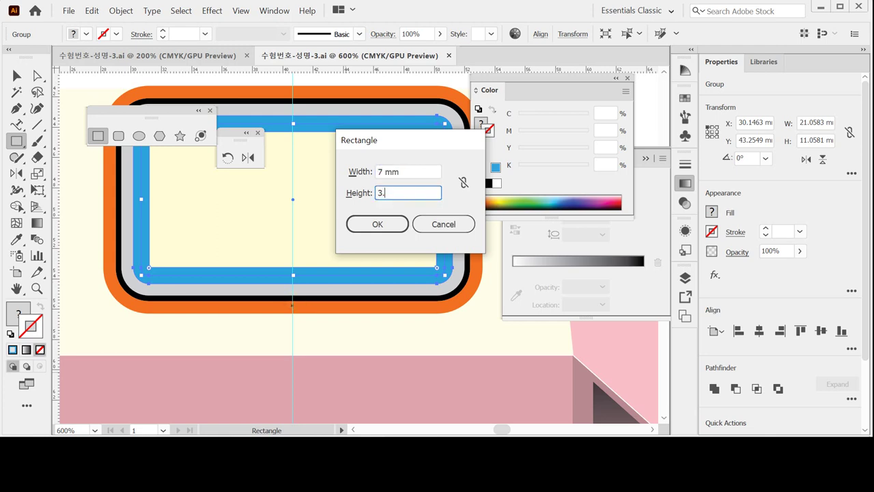
{"action": "type", "text": "25"}
{"action": "key", "text": "Return"}
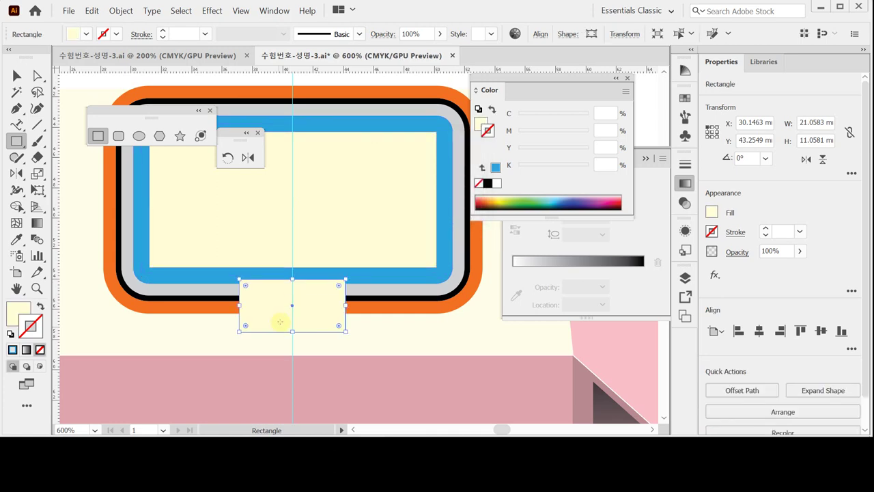
{"action": "left_click", "coordinate": [10, 334]}
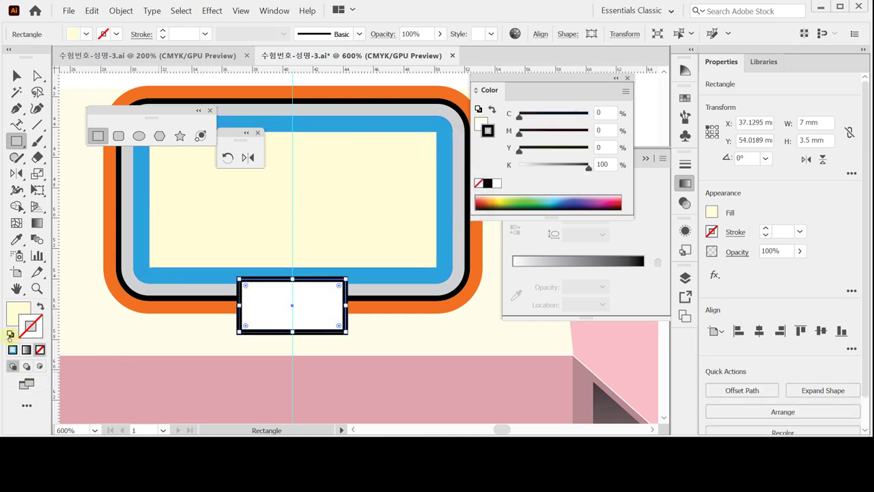
{"action": "left_click", "coordinate": [10, 334]}
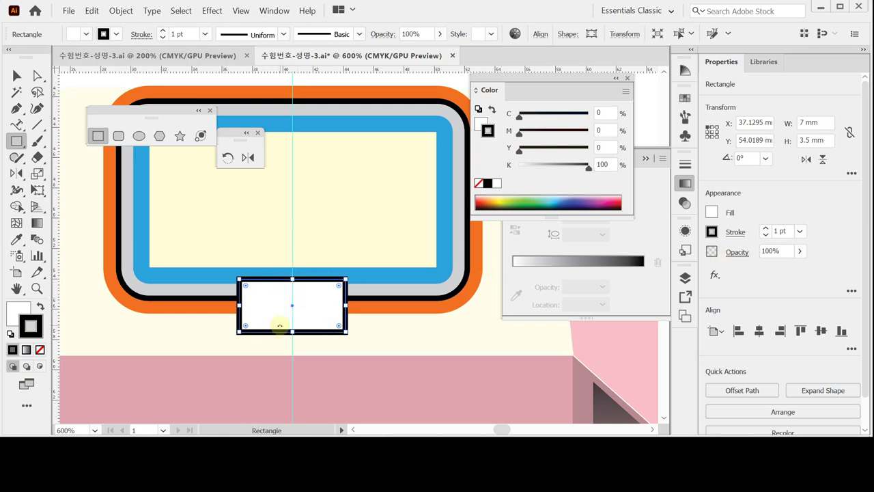
Move the small white rectangle up 0.4 mm and save the document
{"action": "key", "text": "Up"}
{"action": "key", "text": "Up"}
{"action": "key", "text": "Up"}
{"action": "key", "text": "Up"}
{"action": "key", "text": "Up"}
{"action": "key", "text": "Up"}
{"action": "key", "text": "Up"}
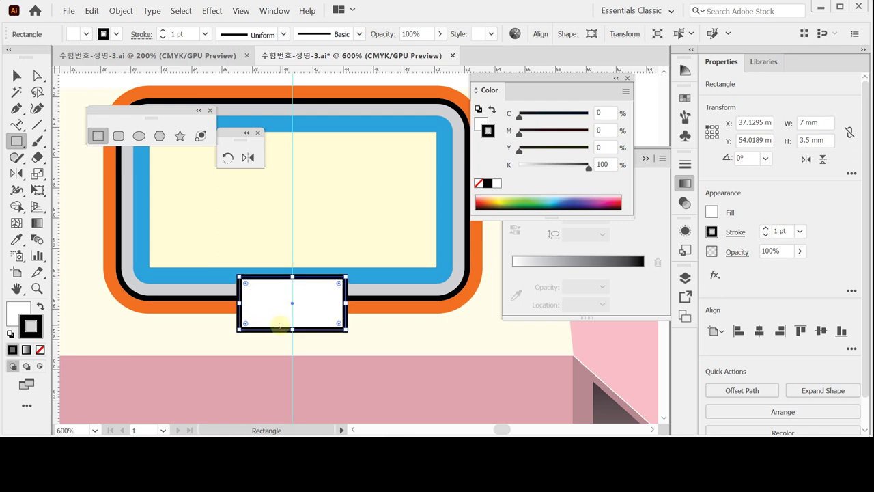
{"action": "key", "text": "Up"}
{"action": "key", "text": "Up"}
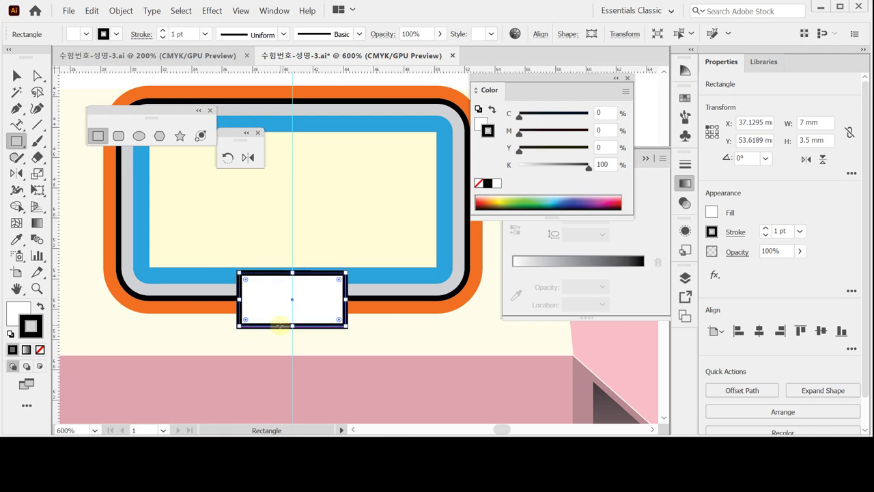
{"action": "key", "text": "Down"}
{"action": "key", "text": "ctrl+s"}
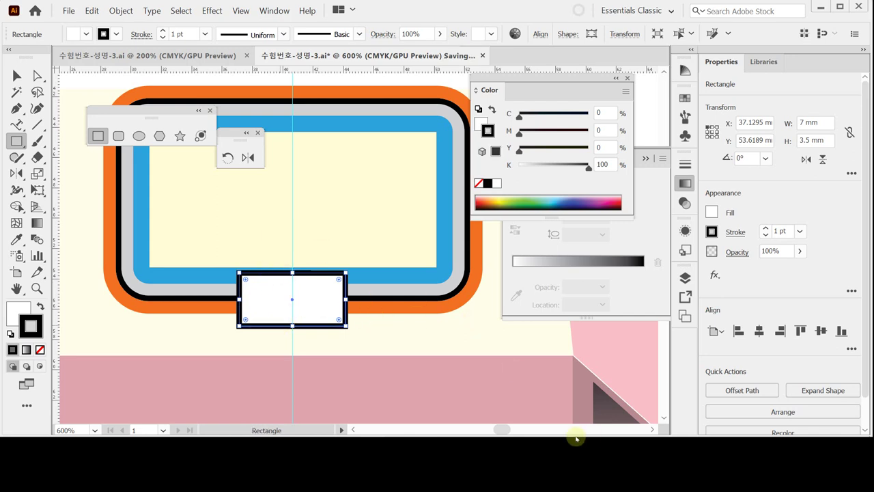
Create an inner copy of the small white rectangle with Offset Path at -0.6 mm
{"action": "left_click", "coordinate": [713, 390]}
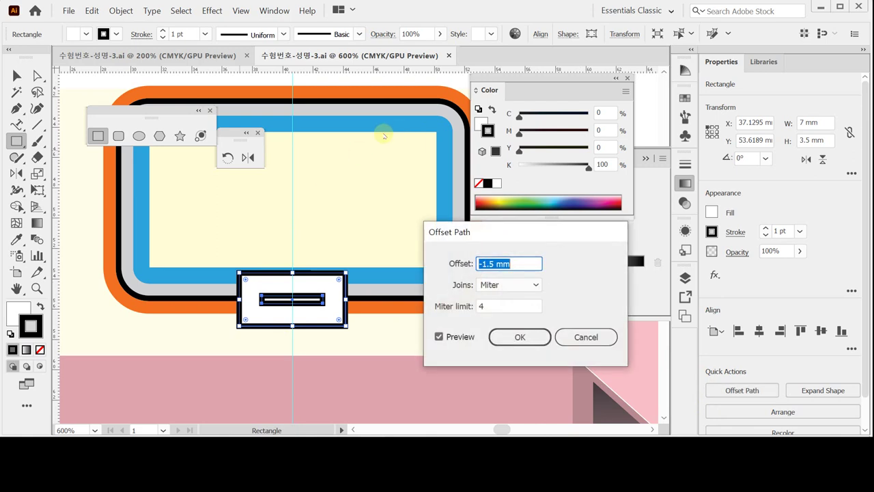
{"action": "key", "text": "BackSpace"}
{"action": "type", "text": "-"}
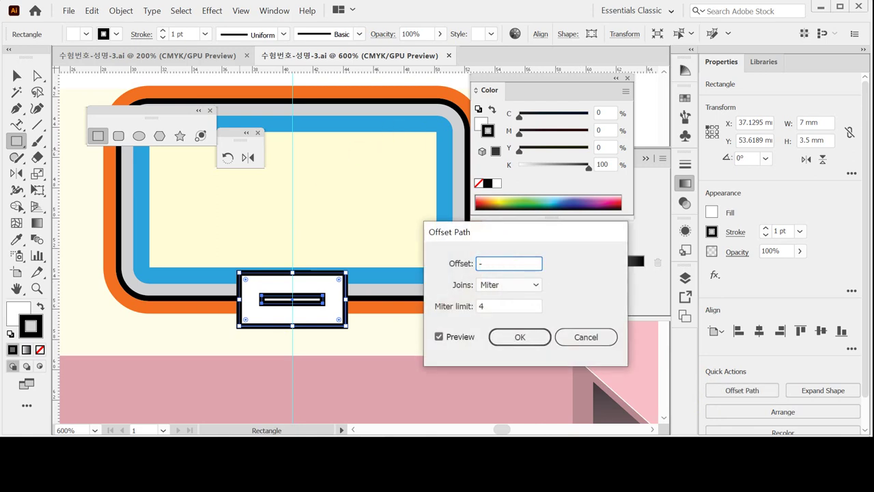
{"action": "type", "text": ".5"}
{"action": "key", "text": "Return"}
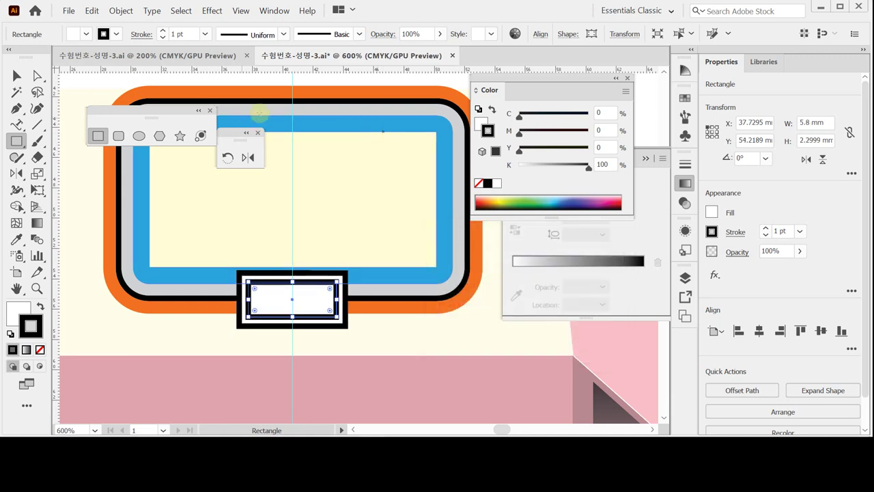
Subtract the larger small rectangle from the orange rounded rectangle with Minus Front to cut a notch in its lower edge
{"action": "key", "text": "ctrl+space"}
{"action": "left_click_drag", "start_coordinate": [329, 296], "coordinate": [373, 297]}
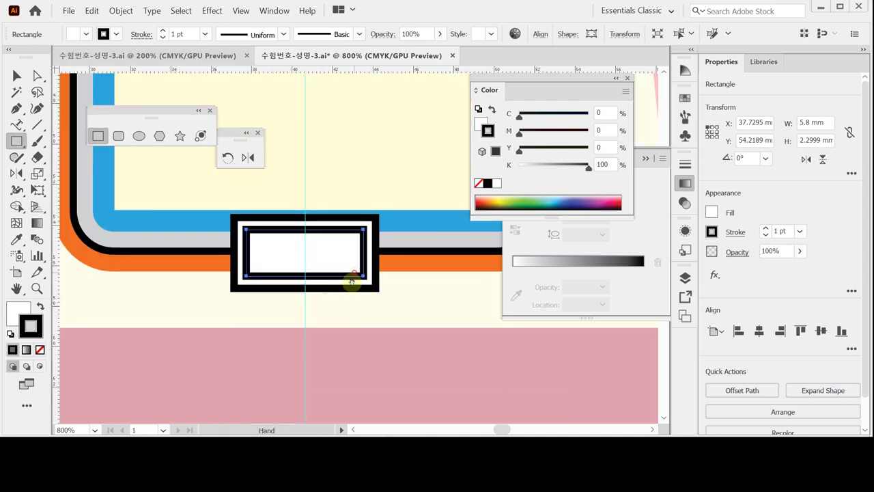
{"action": "left_click", "coordinate": [346, 293]}
{"action": "left_click", "coordinate": [685, 181]}
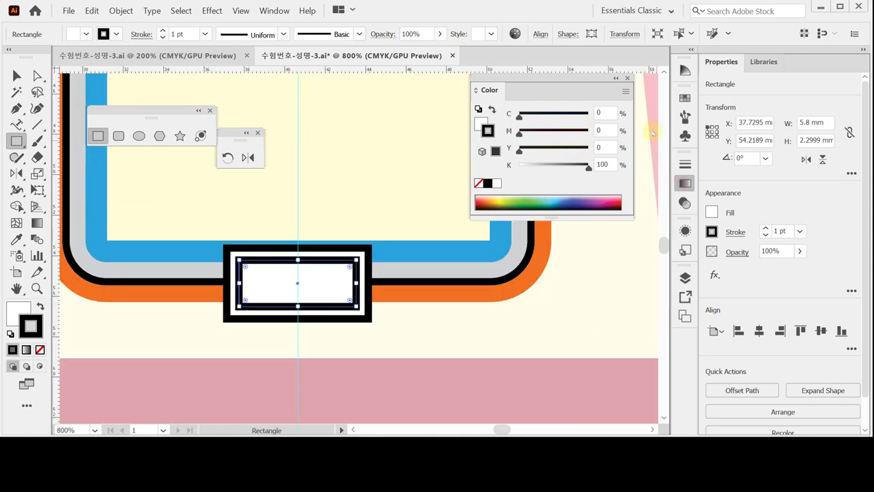
{"action": "left_click_drag", "start_coordinate": [564, 78], "coordinate": [595, 60]}
{"action": "left_click_drag", "start_coordinate": [489, 212], "coordinate": [381, 284]}
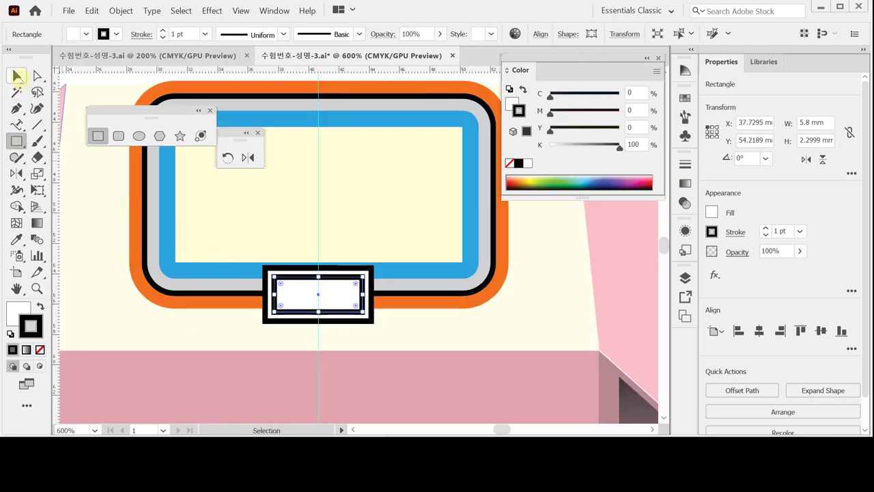
{"action": "left_click", "coordinate": [16, 75]}
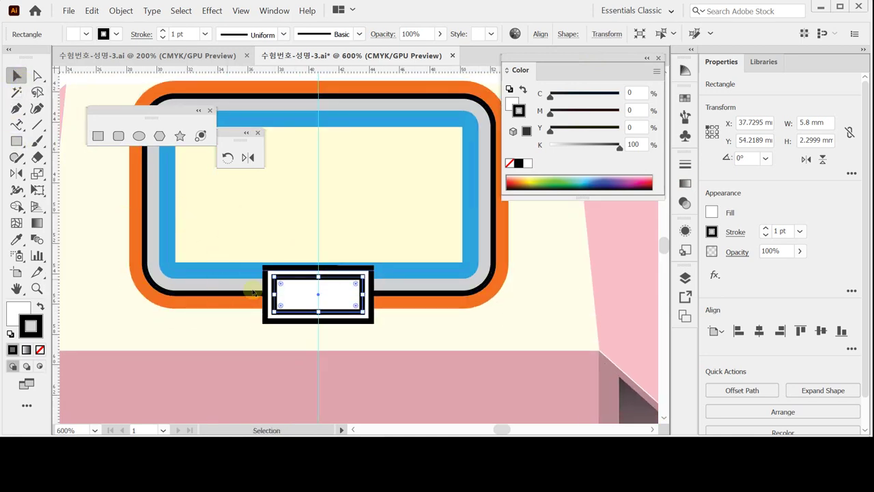
{"action": "left_click", "coordinate": [183, 308]}
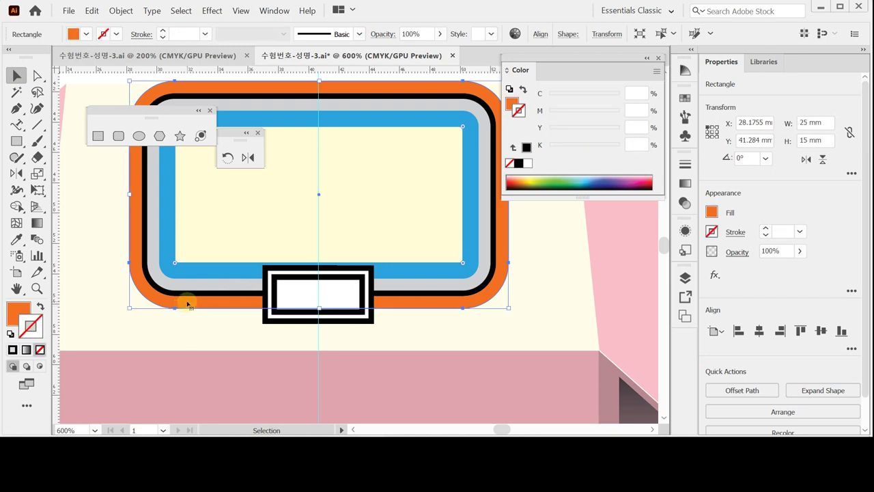
{"action": "left_click", "coordinate": [305, 324], "text": "shift"}
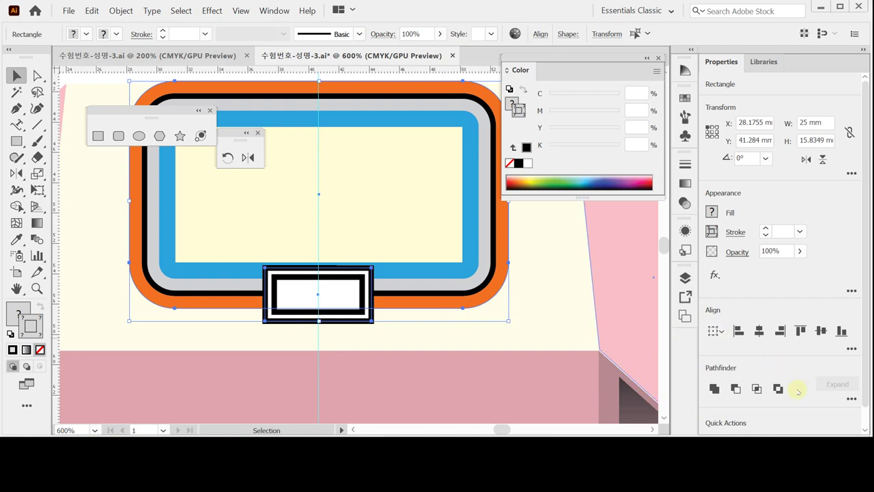
{"action": "left_click", "coordinate": [735, 388]}
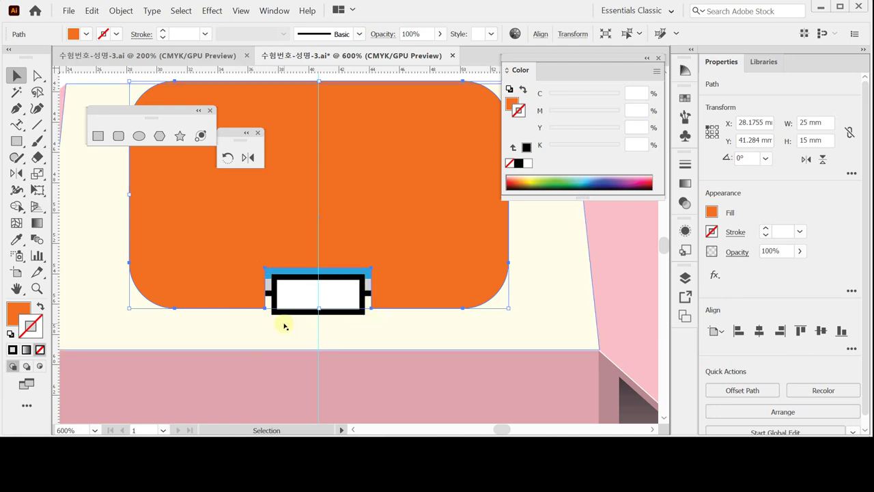
Send the notched orange shape backward until it lies behind the blue frame and the grey rounded rectangle
{"action": "key", "text": "ctrl"}
{"action": "key", "text": "ctrl+bracketleft"}
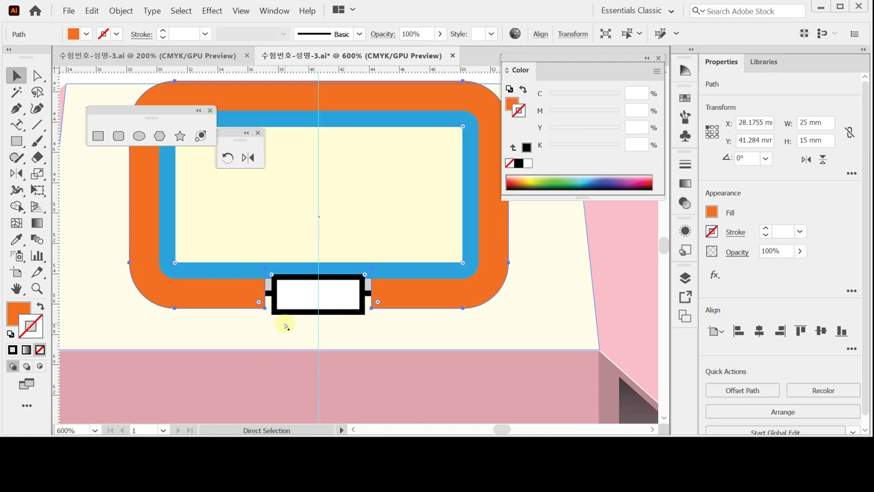
{"action": "key", "text": "ctrl+bracketleft"}
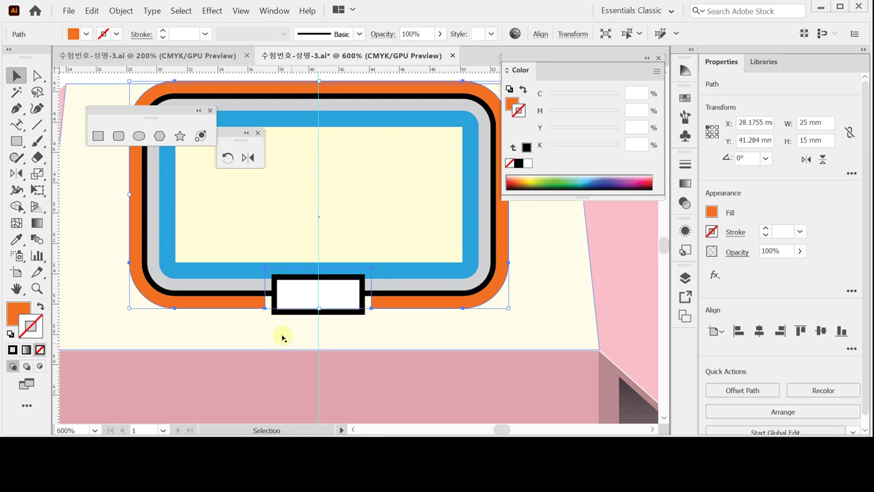
Unite the grey rounded rectangle with the small inner rectangle and send the merged shape behind the blue frame
{"action": "left_click", "coordinate": [230, 288]}
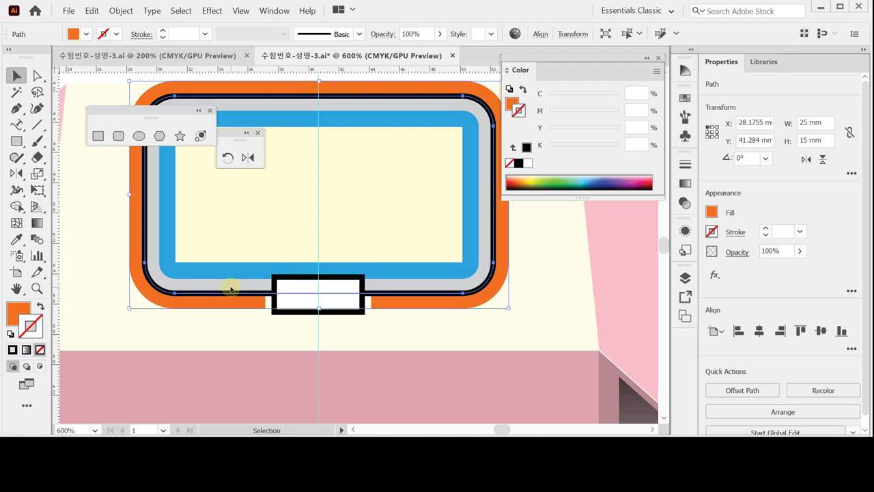
{"action": "left_click", "coordinate": [163, 287]}
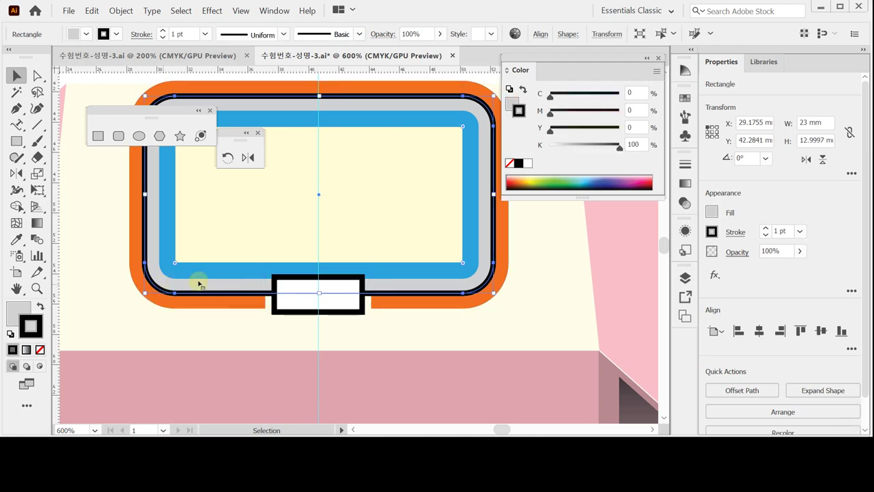
{"action": "left_click", "coordinate": [330, 301], "text": "shift"}
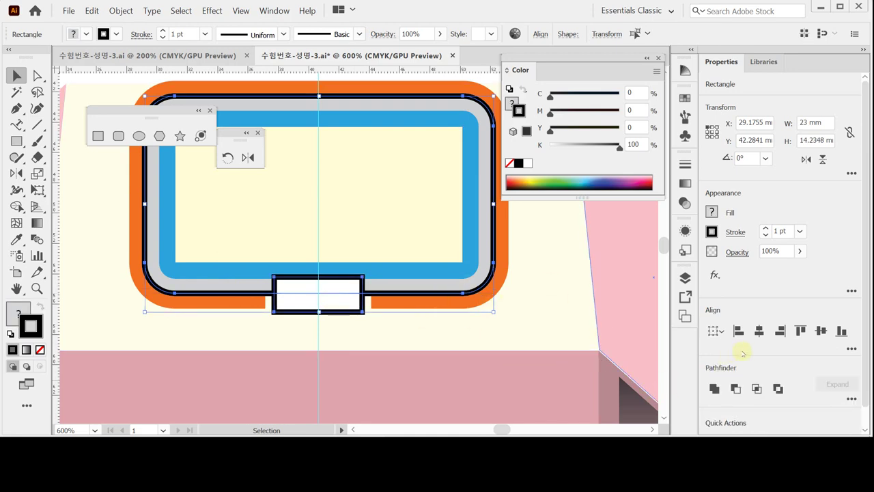
{"action": "left_click", "coordinate": [714, 388]}
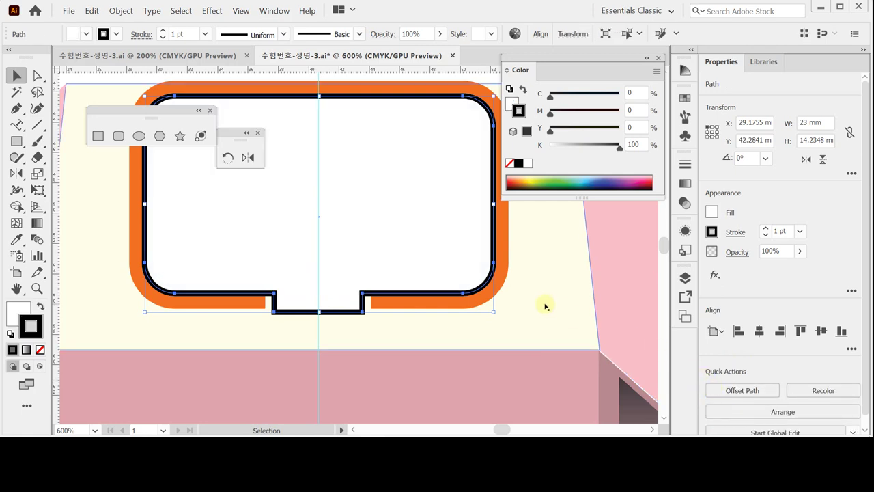
{"action": "key", "text": "ctrl+z"}
{"action": "key", "text": "ctrl+z"}
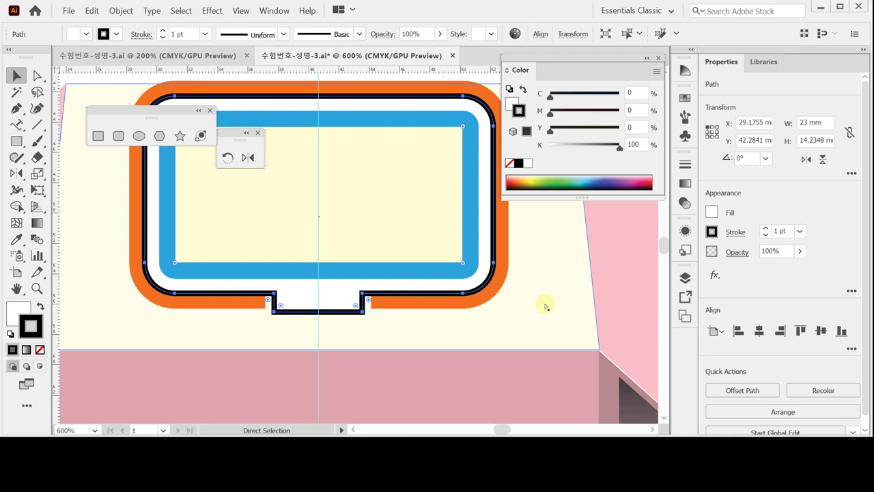
{"action": "key", "text": "ctrl+shift+z"}
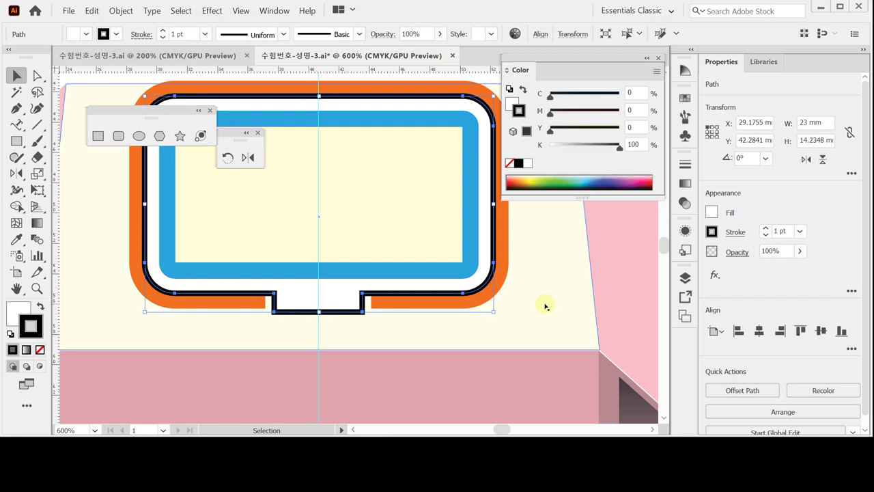
Isolate the merged lid shape and round the two lower corners of its latch tab to about 0.9 mm
{"action": "double_click", "coordinate": [299, 301]}
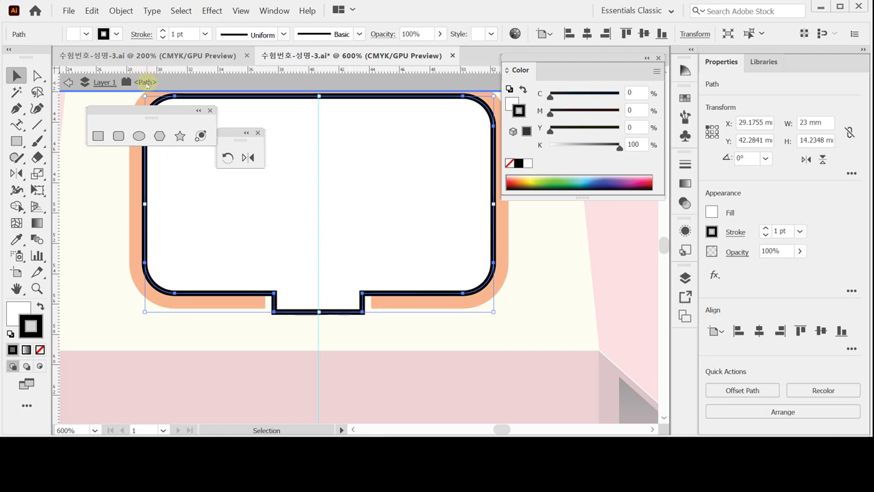
{"action": "left_click", "coordinate": [38, 75]}
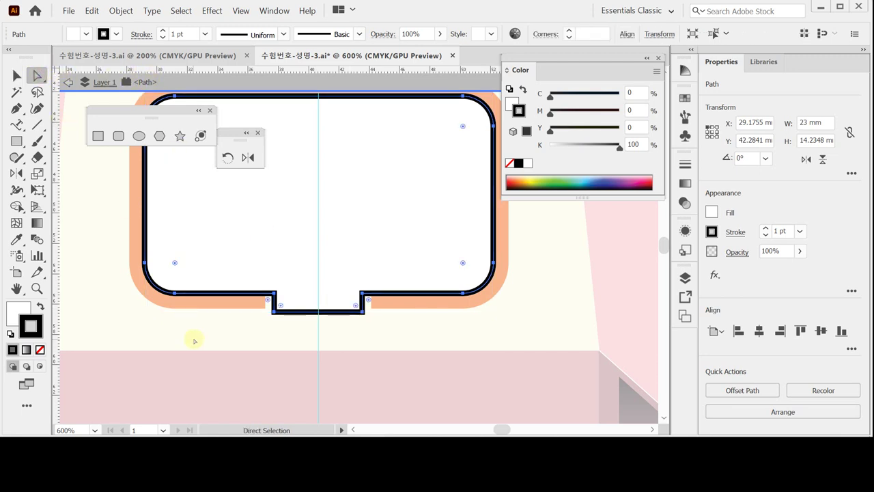
{"action": "left_click_drag", "start_coordinate": [247, 339], "coordinate": [370, 309]}
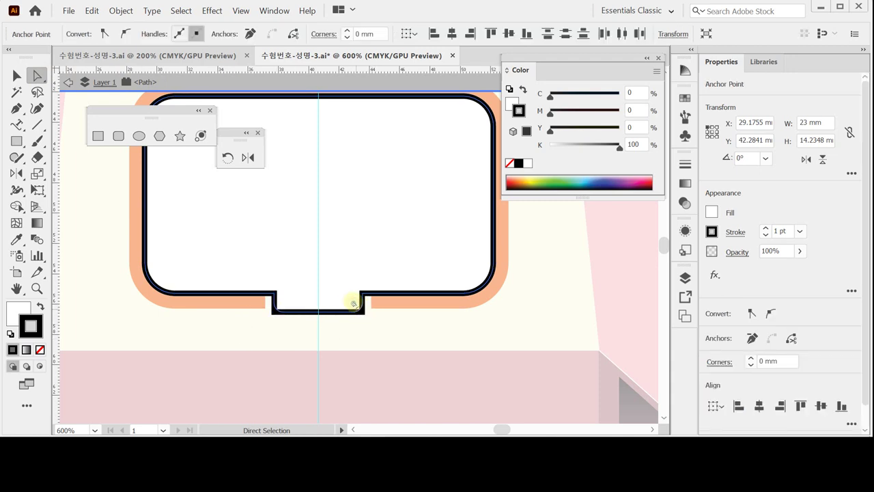
{"action": "left_click_drag", "start_coordinate": [354, 303], "coordinate": [347, 295]}
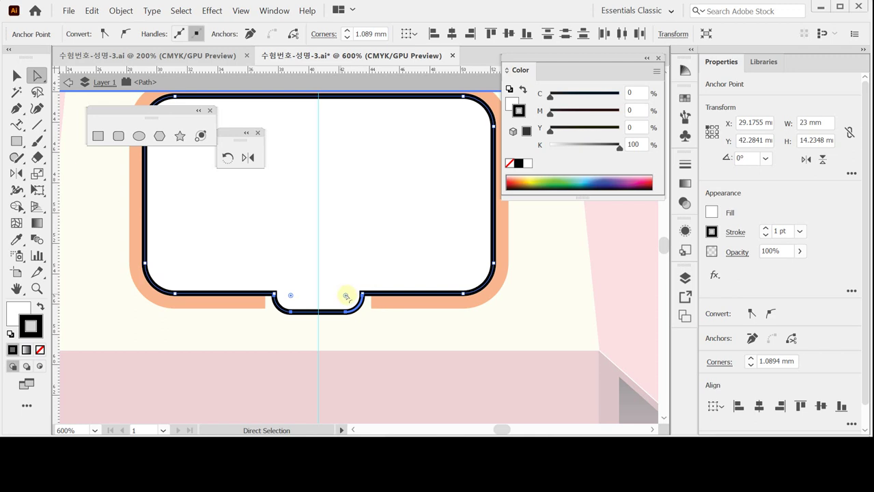
{"action": "left_click_drag", "start_coordinate": [347, 295], "coordinate": [349, 299]}
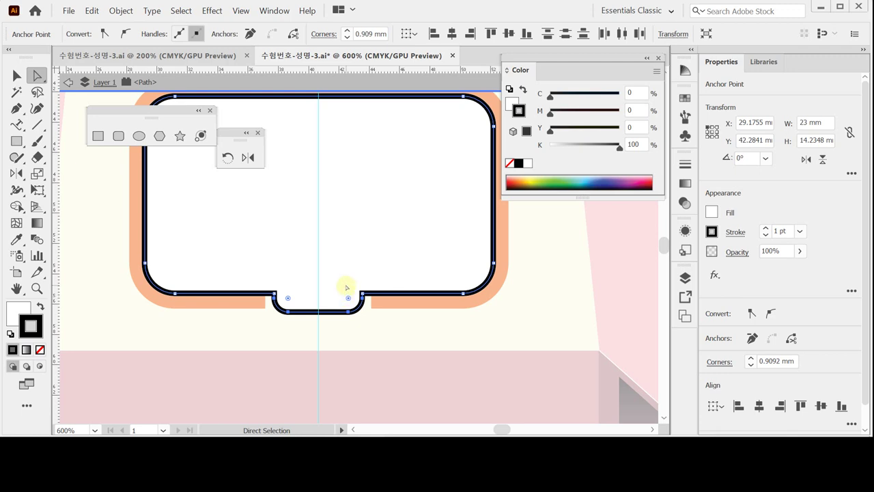
{"action": "key", "text": "v"}
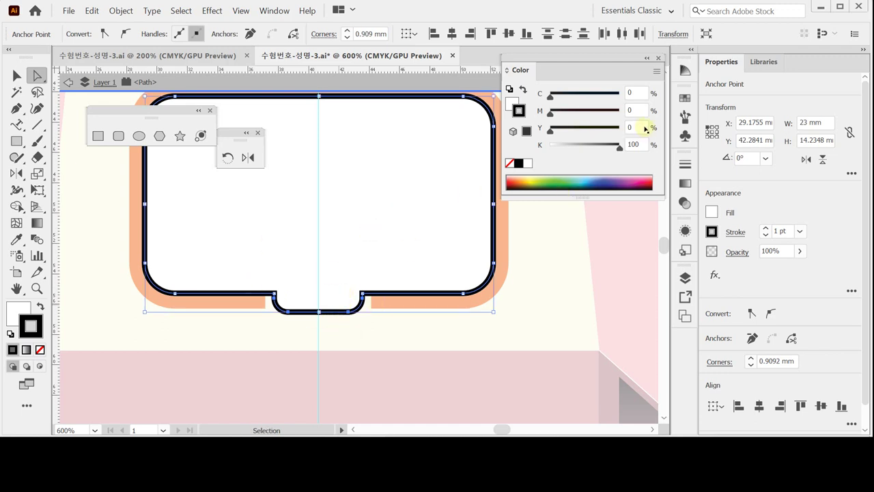
{"action": "key", "text": "a"}
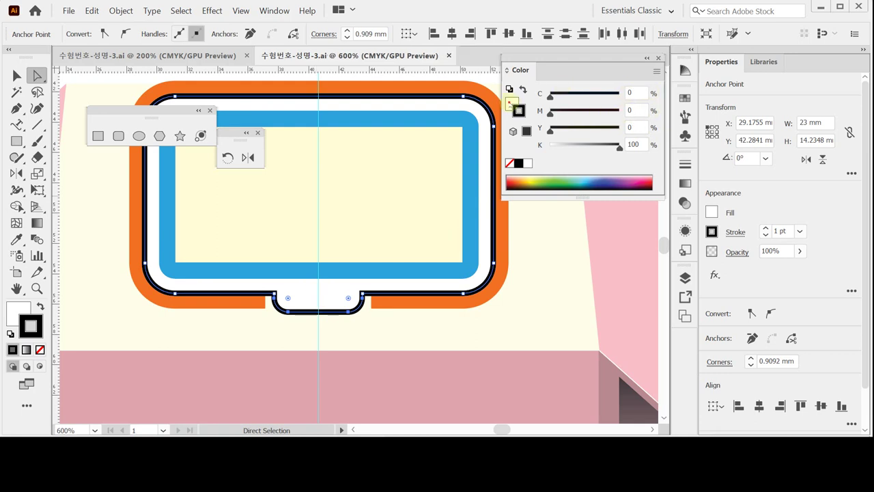
Fill the merged lid shape with grey at K 20% and save the document
{"action": "left_click", "coordinate": [512, 102]}
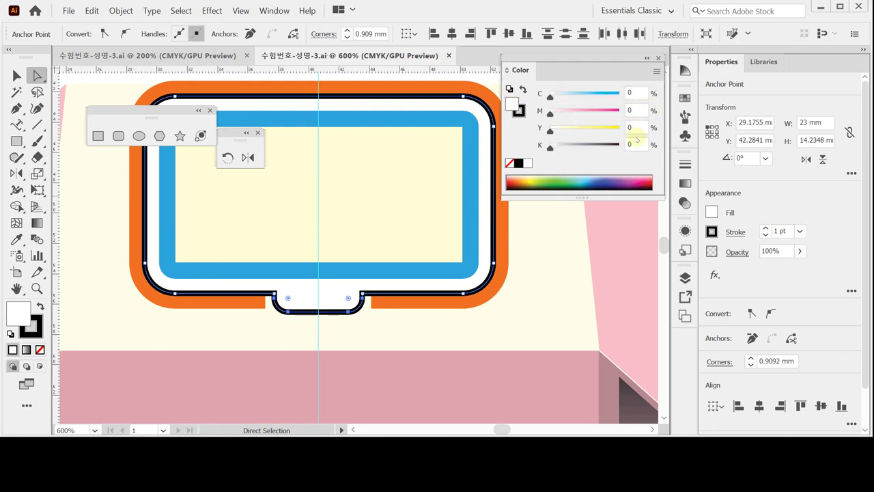
{"action": "left_click", "coordinate": [635, 144]}
{"action": "type", "text": "20"}
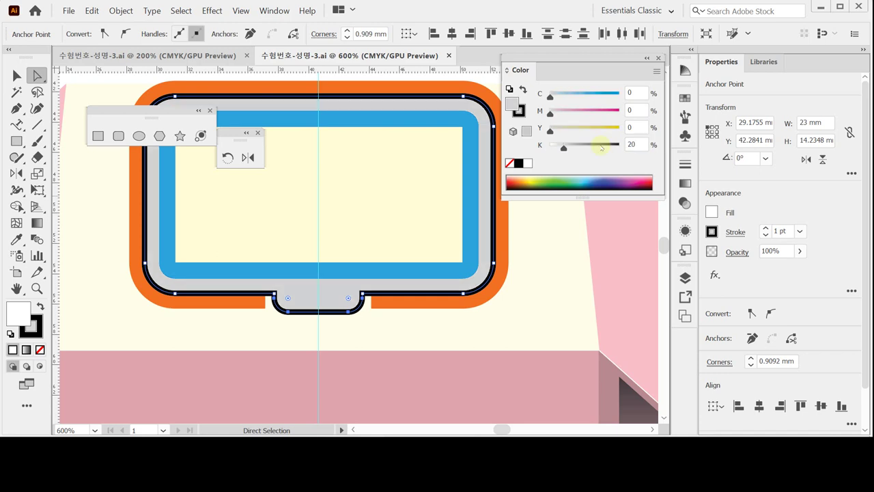
{"action": "key", "text": "Return"}
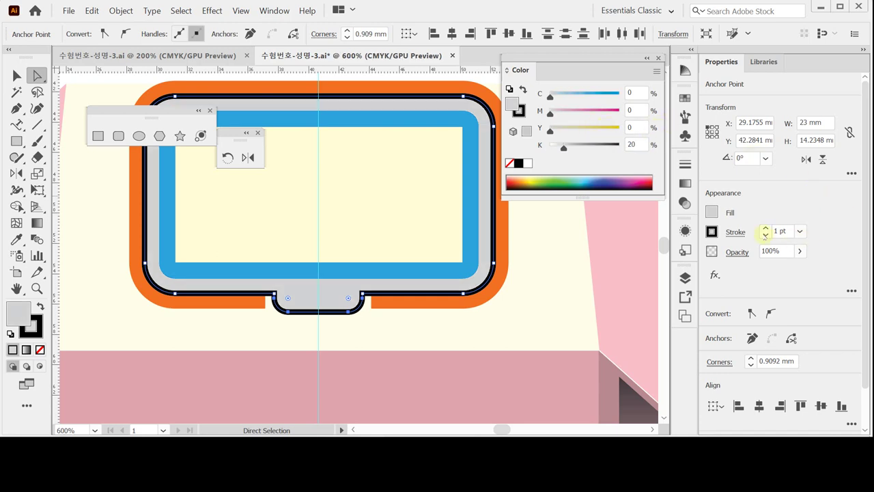
{"action": "left_click", "coordinate": [507, 237], "text": "ctrl"}
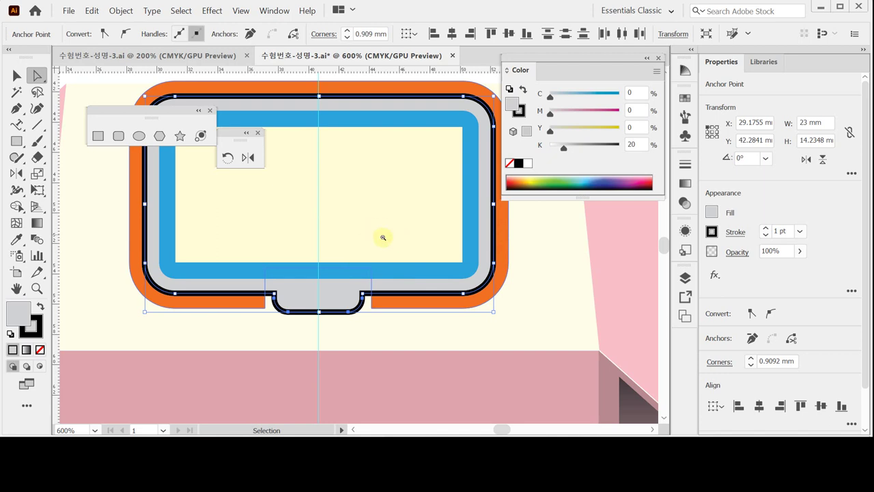
{"action": "key", "text": "ctrl+minus"}
{"action": "key", "text": "ctrl+minus"}
{"action": "key", "text": "ctrl+s"}
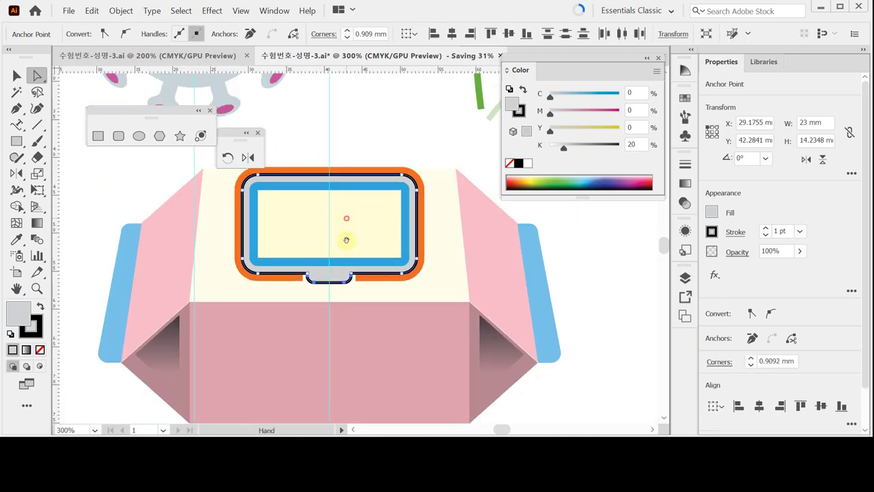
Lock the cream top panel of the box behind the lid
{"action": "left_click_drag", "start_coordinate": [346, 216], "coordinate": [346, 239]}
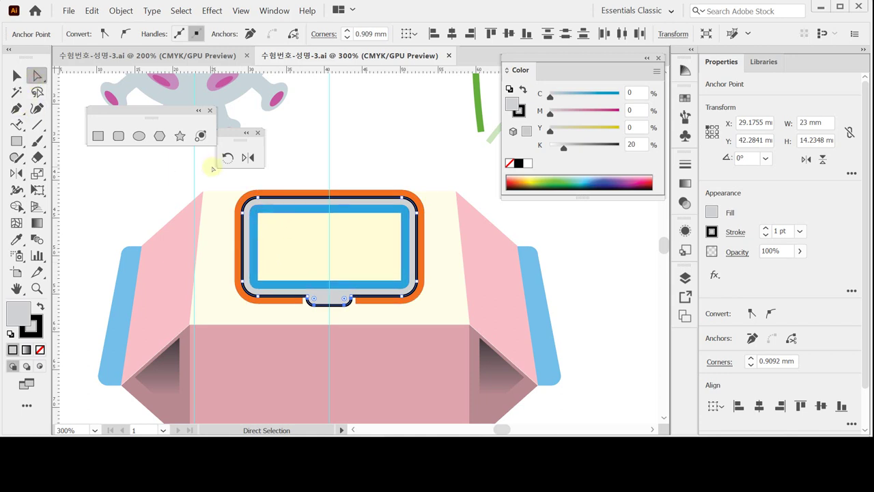
{"action": "left_click_drag", "start_coordinate": [230, 133], "coordinate": [230, 107]}
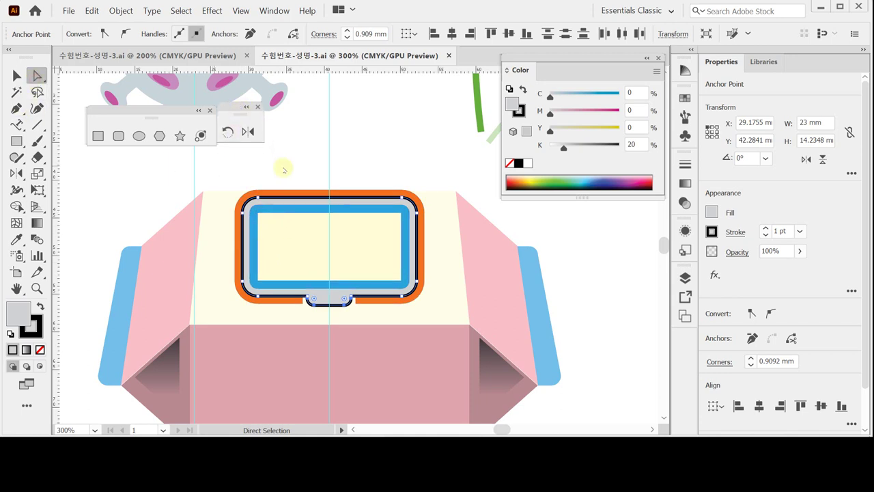
{"action": "left_click", "coordinate": [219, 204]}
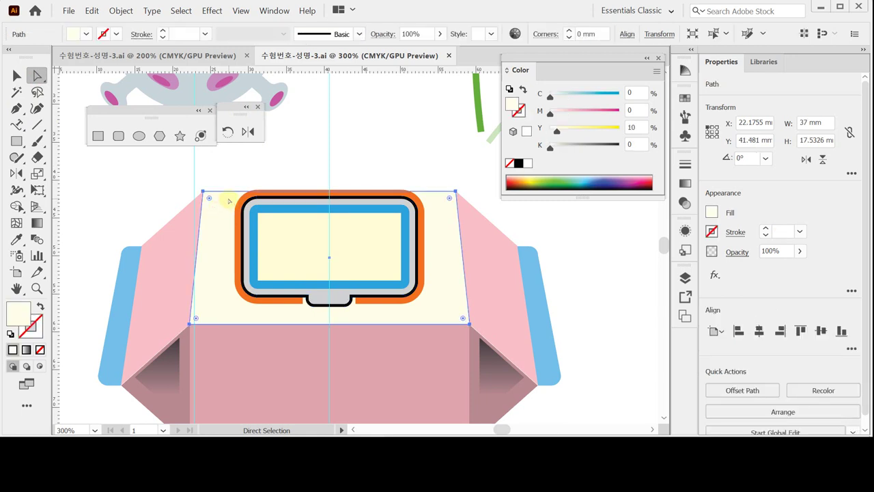
{"action": "left_click", "coordinate": [121, 11]}
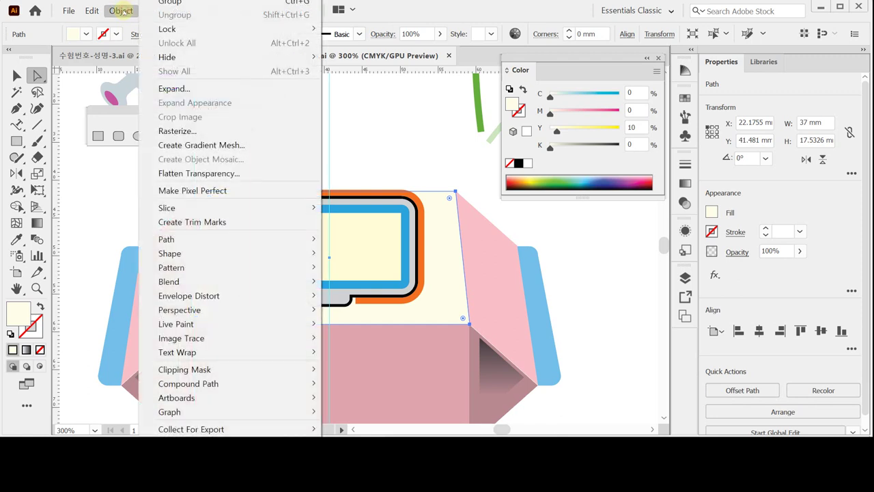
{"action": "mouse_move", "coordinate": [167, 31]}
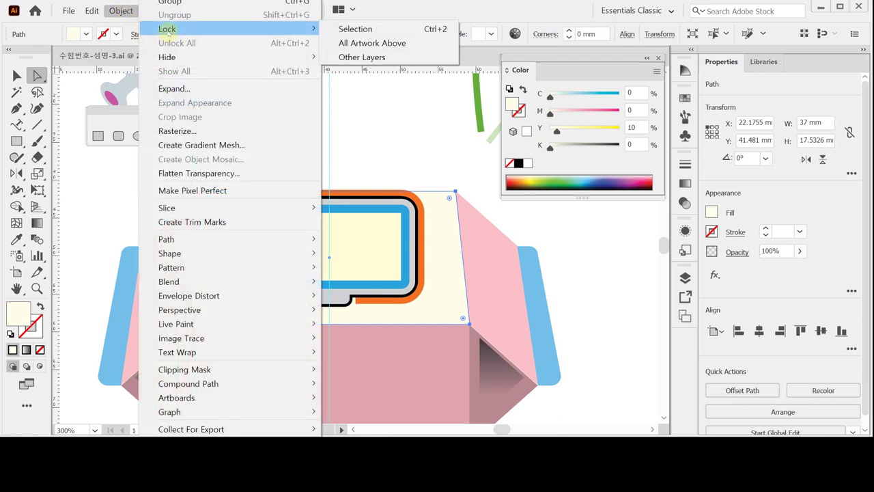
{"action": "left_click", "coordinate": [341, 30]}
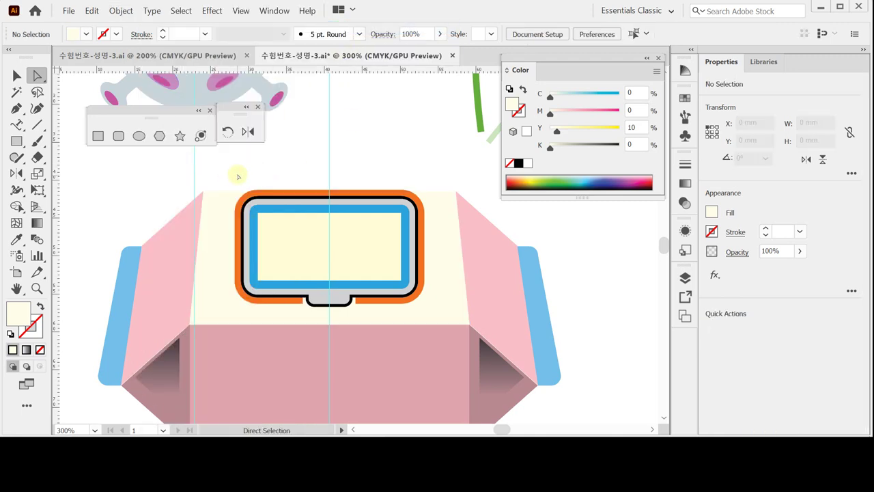
Scale the upper anchor points of all the layered lid shapes uniformly to 96% so the lid tapers toward its upper edge
{"action": "left_click_drag", "start_coordinate": [221, 172], "coordinate": [437, 257]}
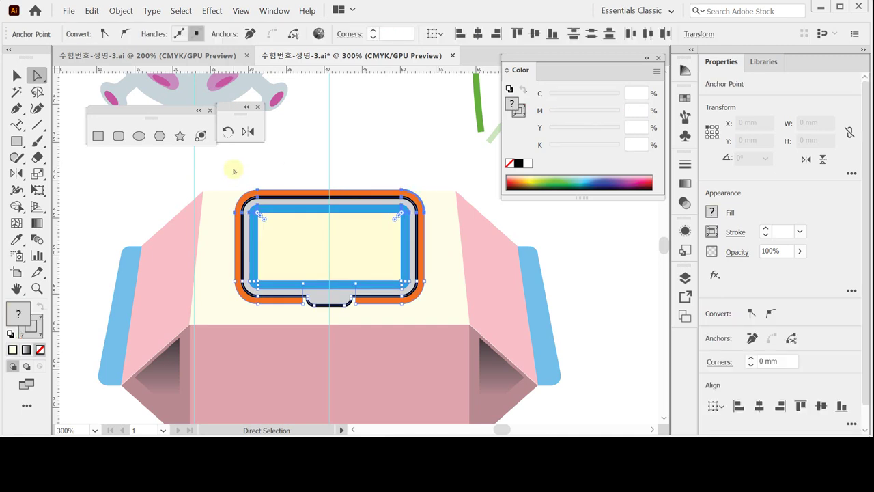
{"action": "left_click_drag", "start_coordinate": [228, 172], "coordinate": [439, 251]}
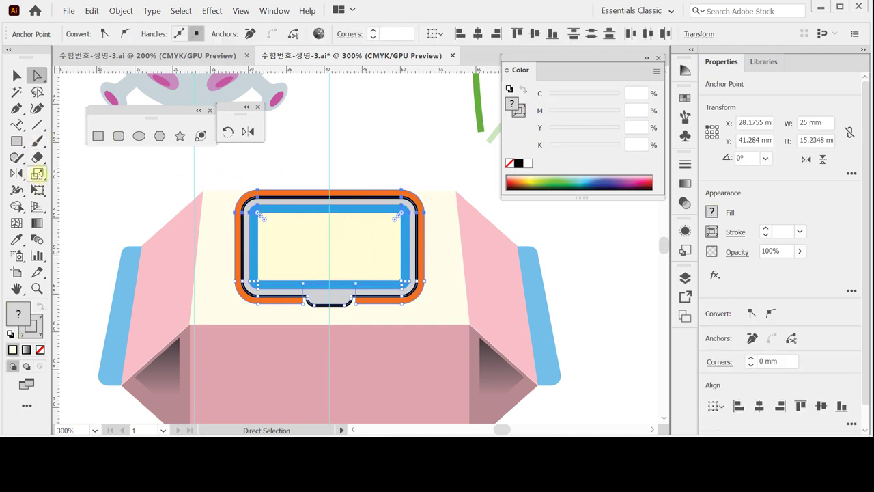
{"action": "double_click", "coordinate": [37, 174]}
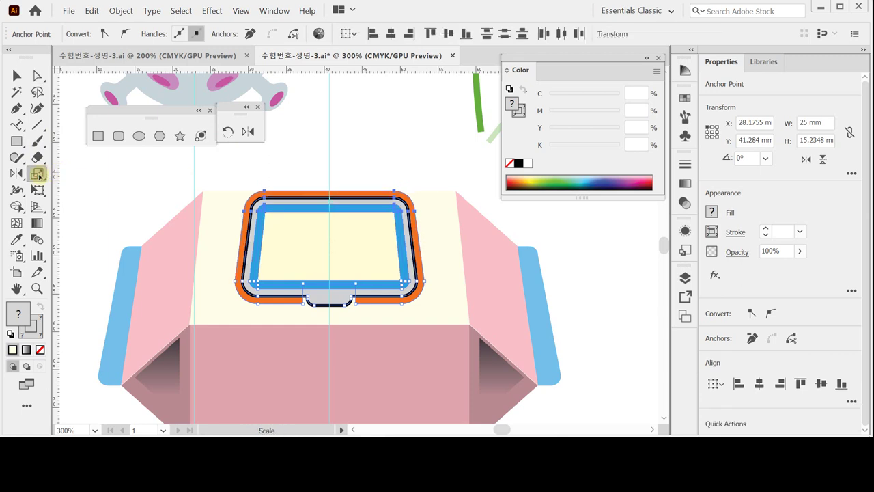
{"action": "type", "text": "9"}
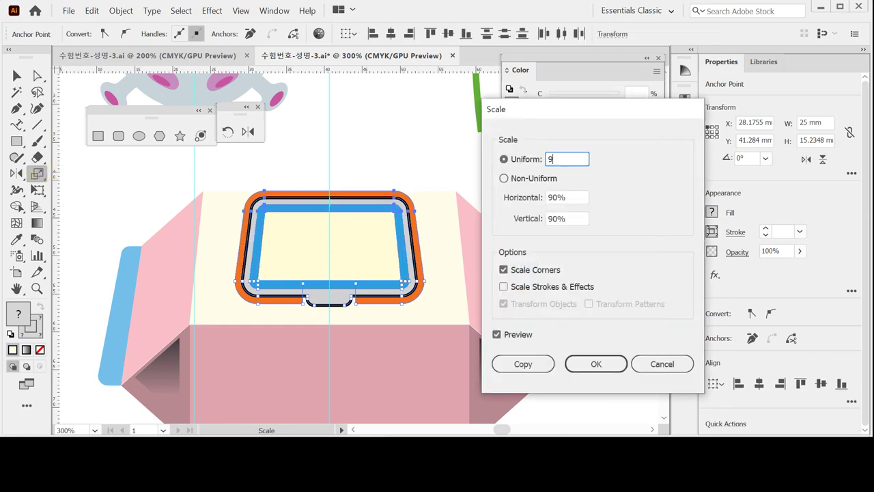
{"action": "type", "text": "6"}
{"action": "key", "text": "Tab"}
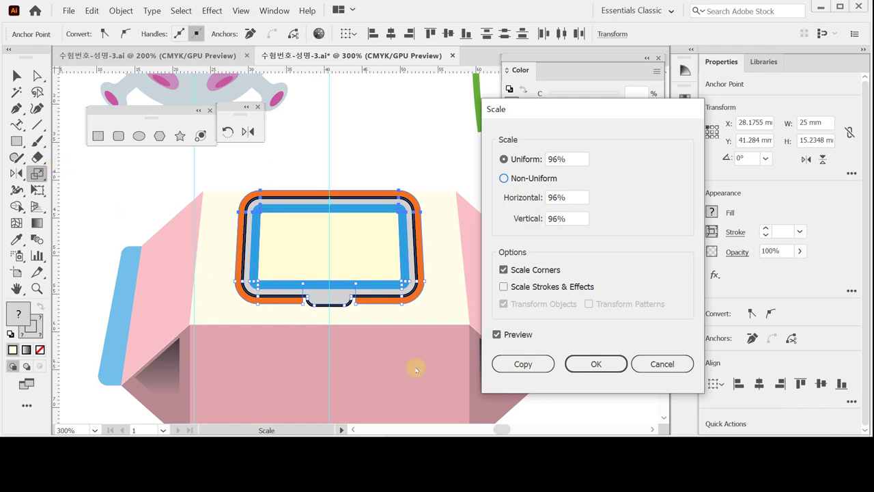
{"action": "left_click", "coordinate": [497, 334]}
{"action": "left_click", "coordinate": [496, 334]}
{"action": "left_click", "coordinate": [497, 334]}
{"action": "left_click", "coordinate": [497, 334]}
{"action": "left_click", "coordinate": [496, 334]}
{"action": "left_click", "coordinate": [497, 334]}
{"action": "left_click", "coordinate": [595, 362]}
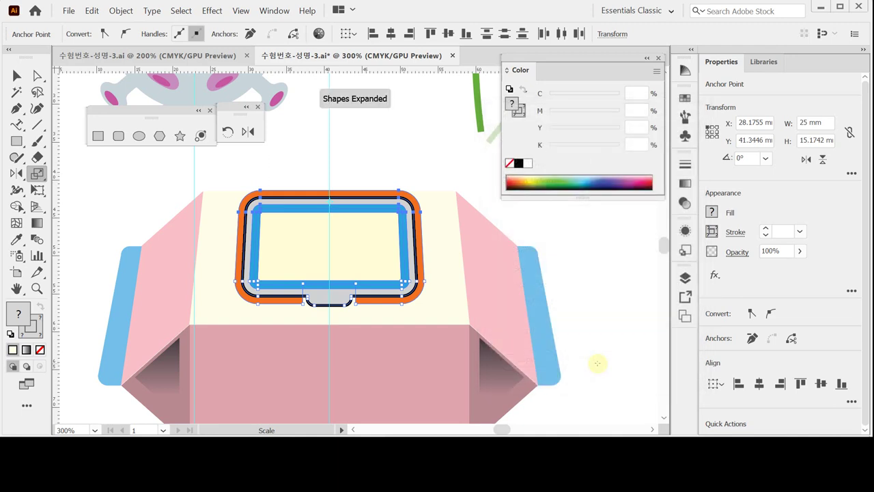
Unlock all locked objects, including the cream top panel, and save the document
{"action": "key", "text": "a"}
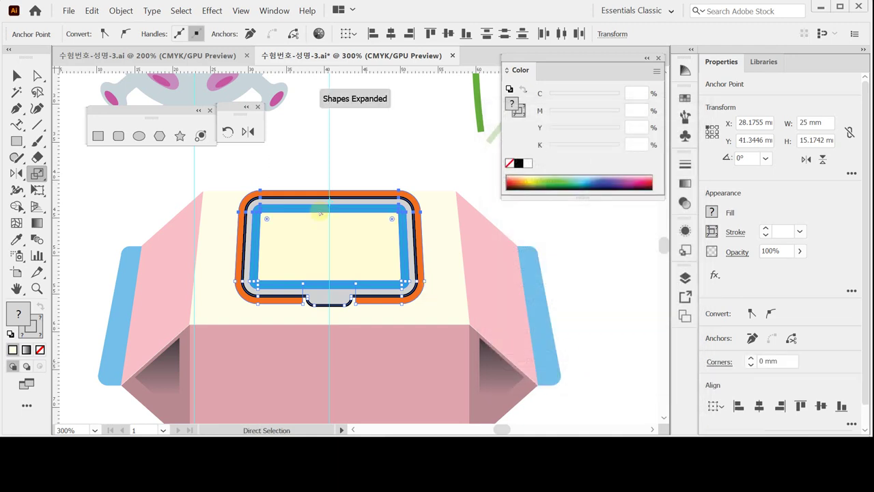
{"action": "left_click", "coordinate": [118, 12]}
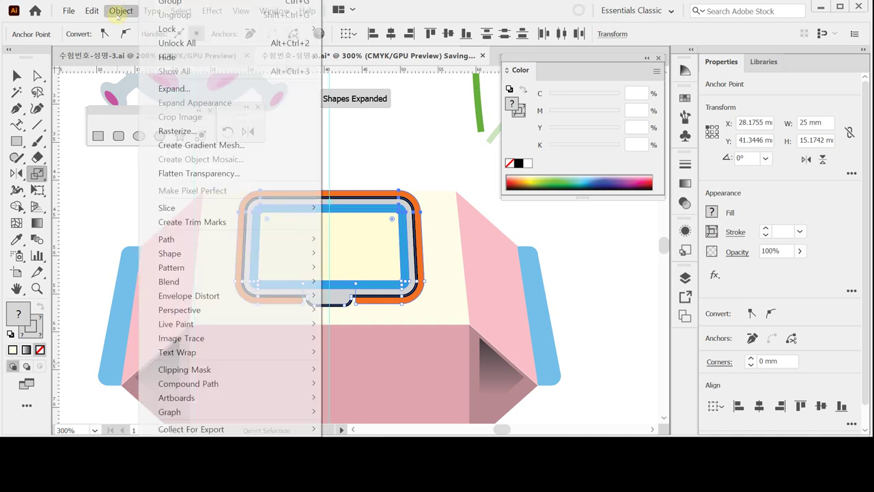
{"action": "left_click", "coordinate": [193, 43]}
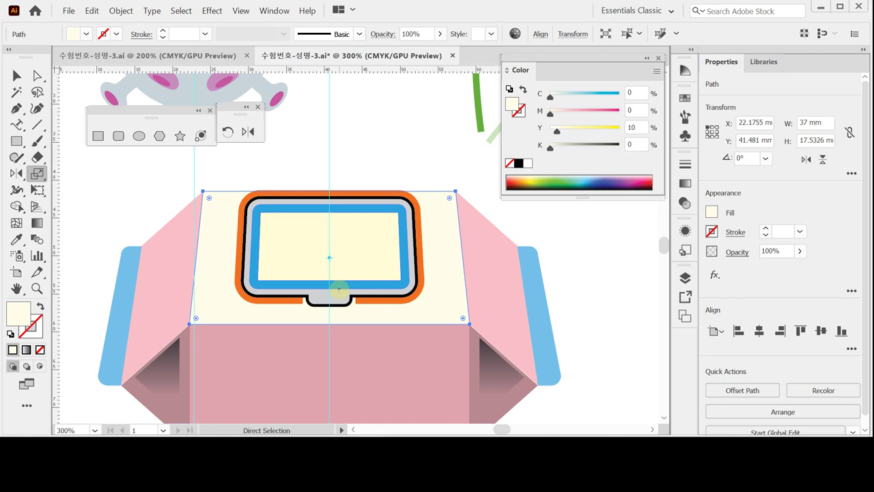
{"action": "key", "text": "ctrl+s"}
Create a rectangle 22 mm wide and 5 mm high over the box's top panel
{"action": "left_click", "coordinate": [189, 312]}
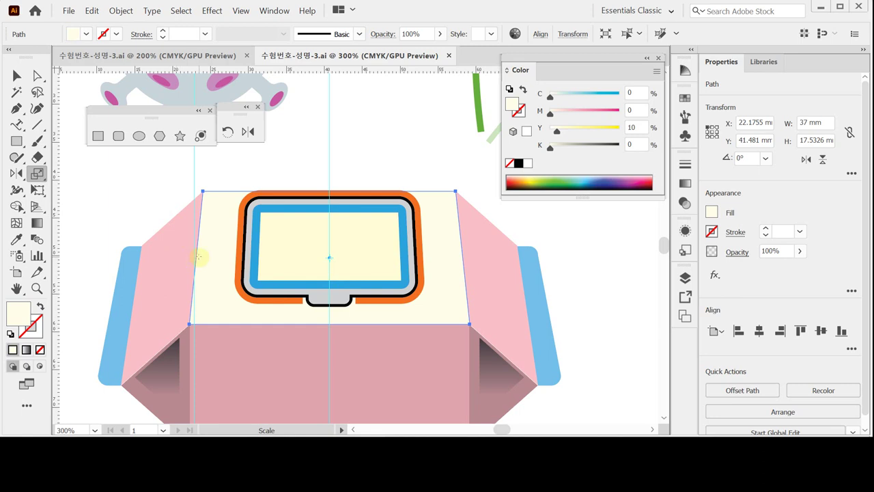
{"action": "key", "text": "a"}
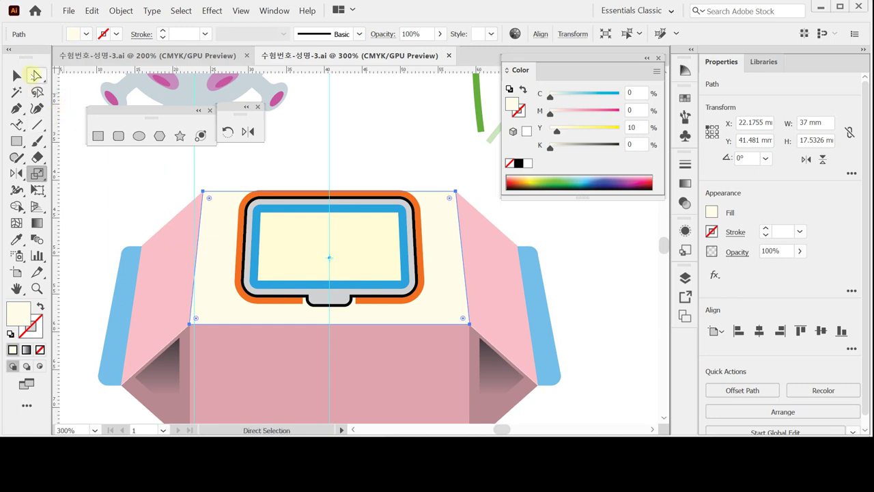
{"action": "key", "text": "s"}
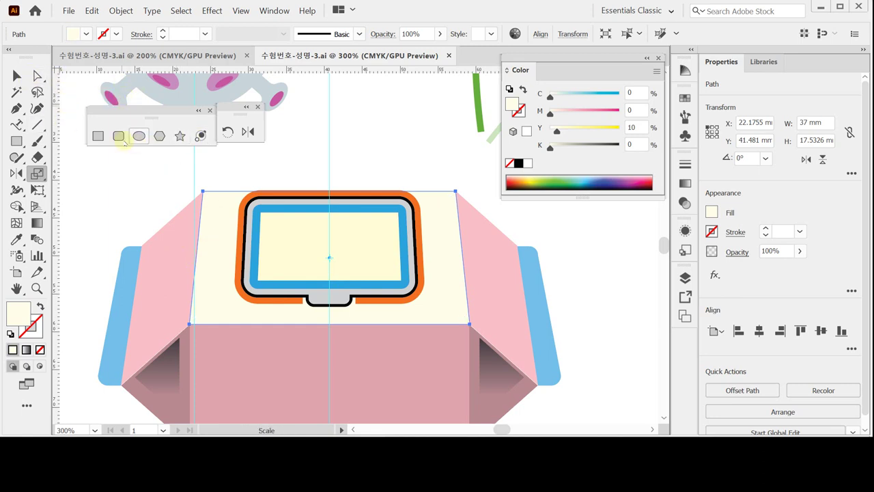
{"action": "left_click", "coordinate": [97, 135]}
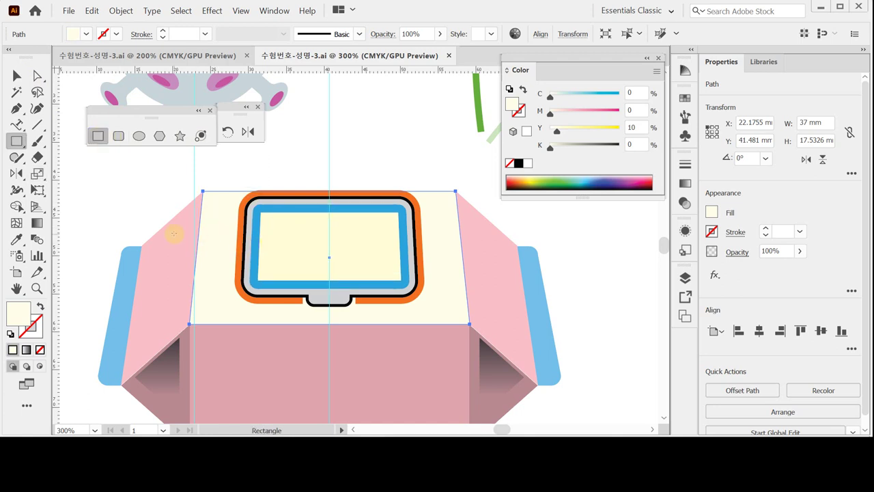
{"action": "left_click", "coordinate": [174, 233]}
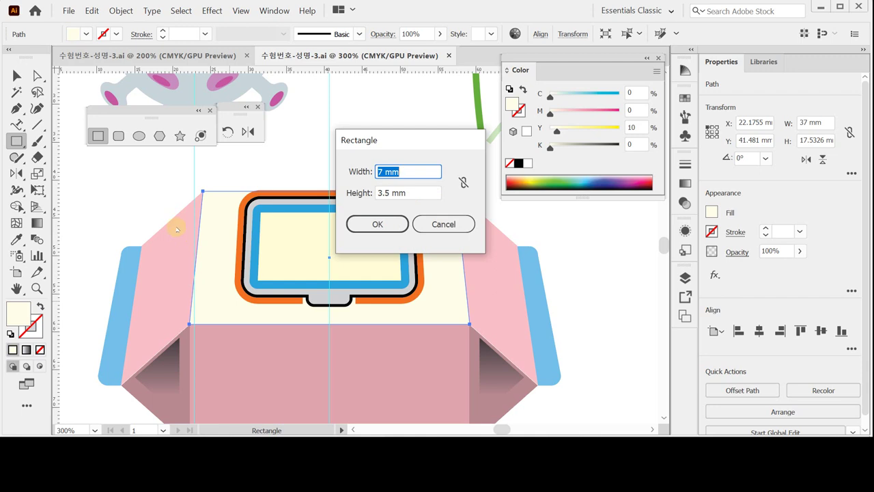
{"action": "type", "text": "22"}
{"action": "key", "text": "Tab"}
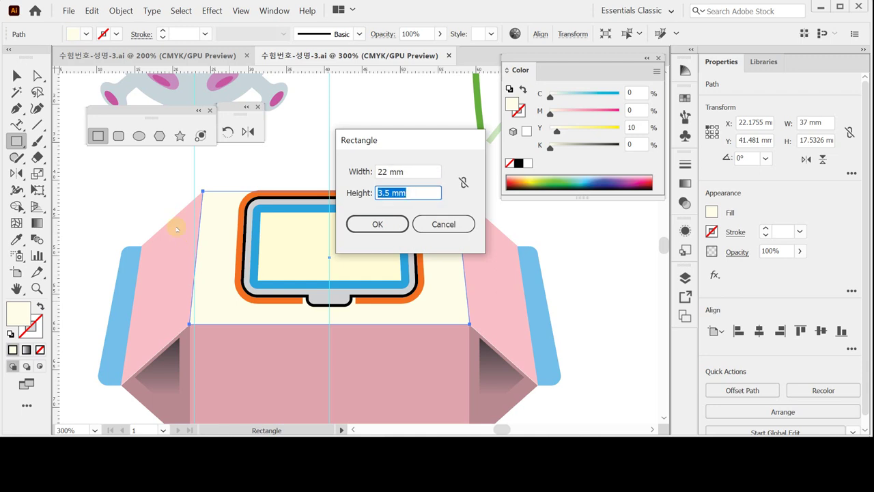
{"action": "type", "text": "5"}
{"action": "key", "text": "Return"}
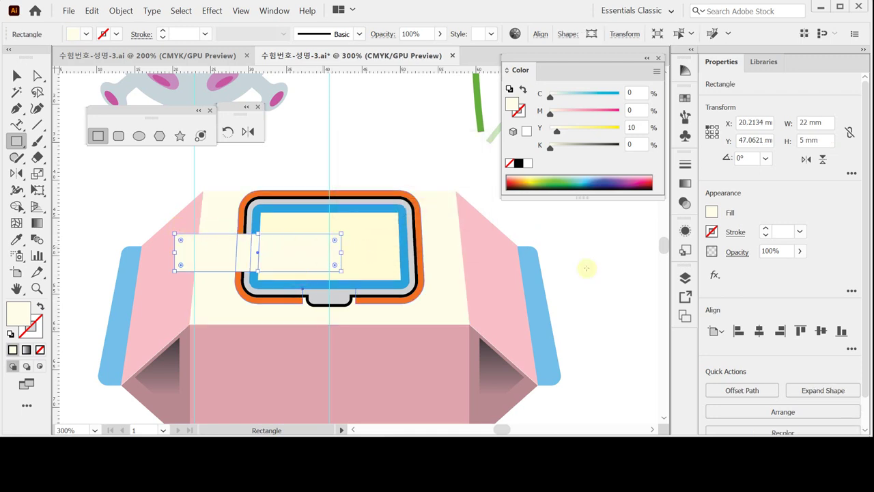
Fill the new rectangle with light blue at C 50%, M 10%, Y 0%
{"action": "left_click", "coordinate": [631, 93]}
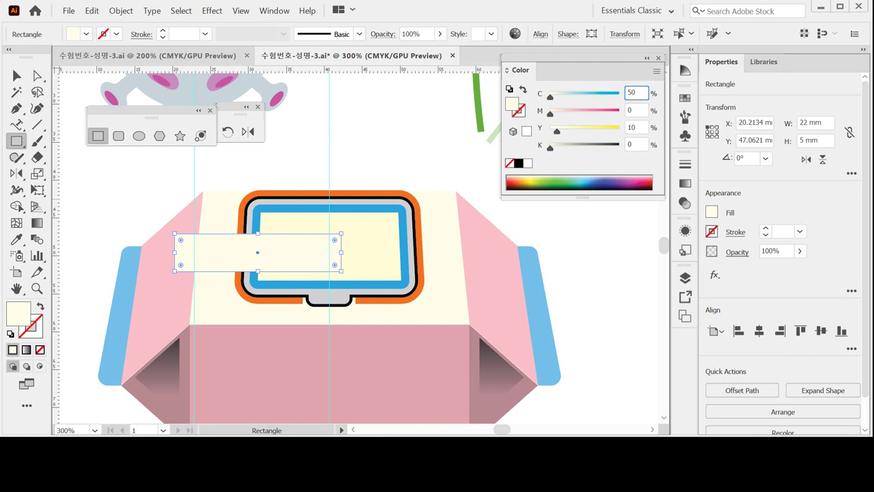
{"action": "key", "text": "Tab"}
{"action": "type", "text": "10"}
{"action": "key", "text": "Tab"}
{"action": "type", "text": "0"}
{"action": "key", "text": "Tab"}
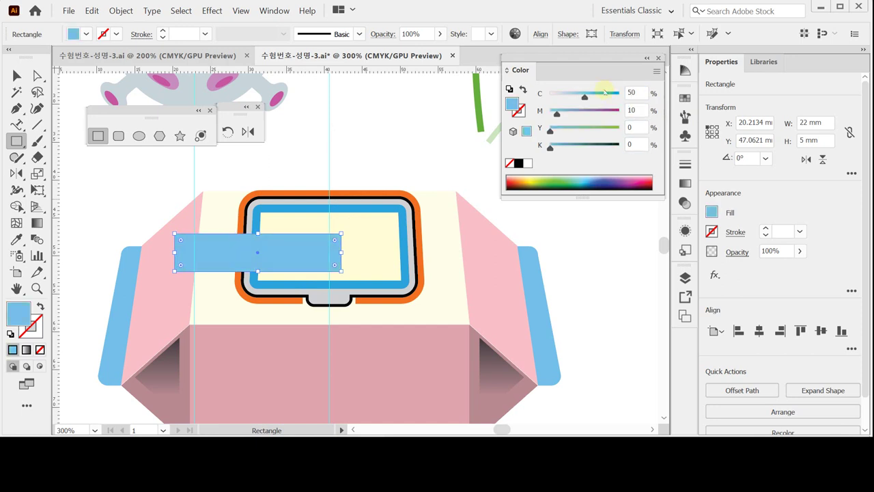
Move the light blue rectangle across the lid's left side so its right end meets the vertical centre guide
{"action": "left_click", "coordinate": [300, 256], "text": "ctrl"}
{"action": "left_click_drag", "start_coordinate": [300, 256], "coordinate": [286, 241]}
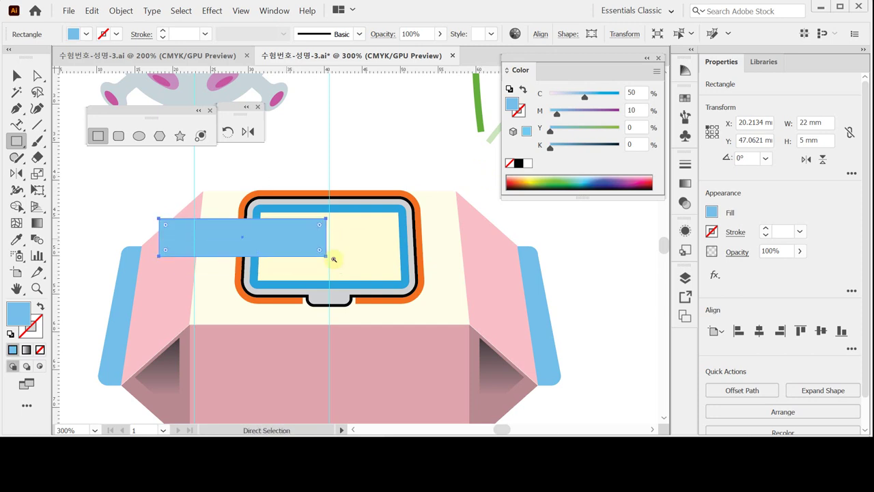
{"action": "left_click", "coordinate": [338, 260], "text": "ctrl"}
{"action": "scroll", "coordinate": [403, 256], "scroll_direction": "left", "scroll_amount": 3}
{"action": "scroll", "coordinate": [403, 256], "scroll_direction": "up", "scroll_amount": 1}
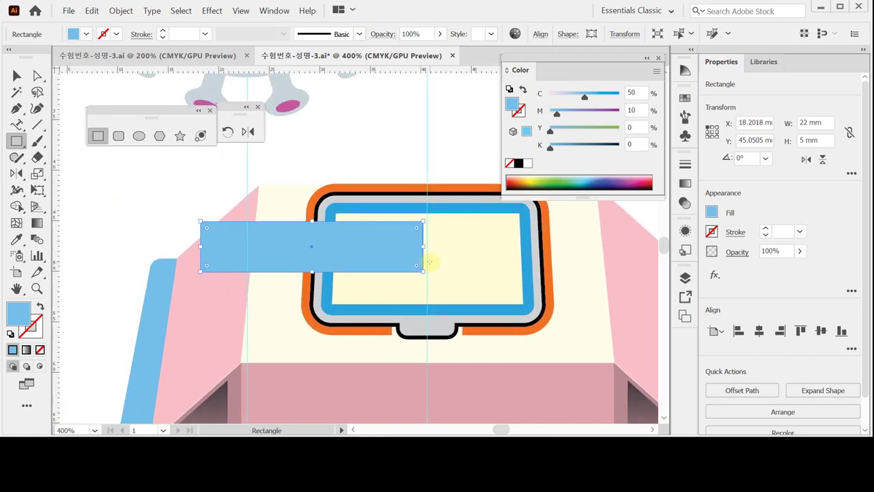
{"action": "key", "text": "Right"}
{"action": "key", "text": "Right"}
{"action": "key", "text": "Right"}
{"action": "key", "text": "Right"}
{"action": "key", "text": "Right"}
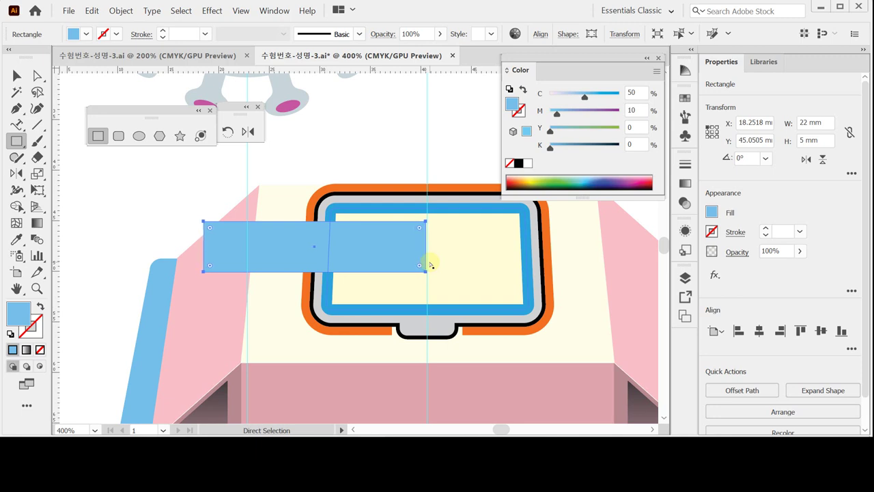
{"action": "key", "text": "Left"}
{"action": "left_click_drag", "start_coordinate": [434, 274], "coordinate": [426, 236]}
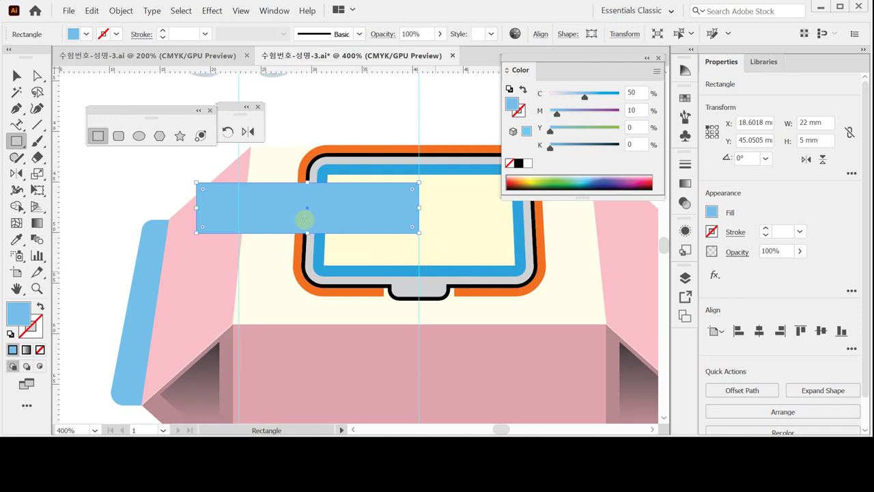
Check the strap in the reference document and draw a black 1 pt line about 12 mm long across the blue rectangle along the cream panel's left edge
{"action": "key", "text": "ctrl+plus"}
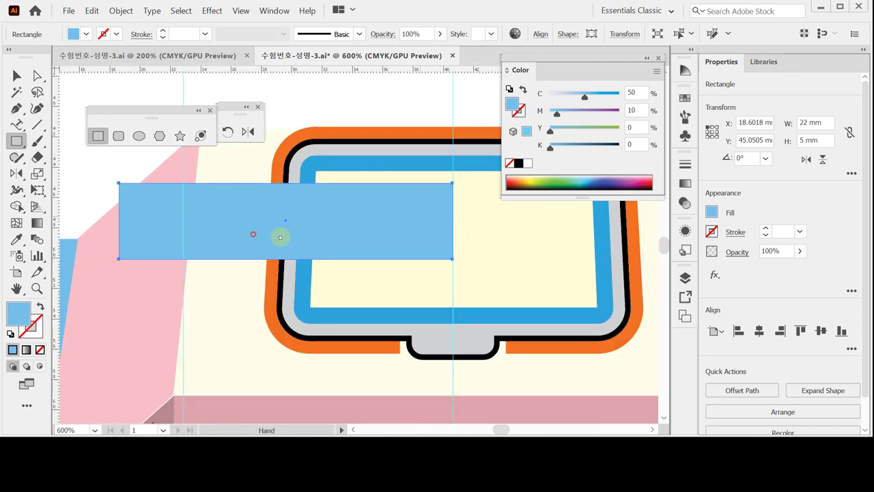
{"action": "scroll", "coordinate": [273, 219], "scroll_direction": "left", "scroll_amount": 2}
{"action": "left_click", "coordinate": [155, 56]}
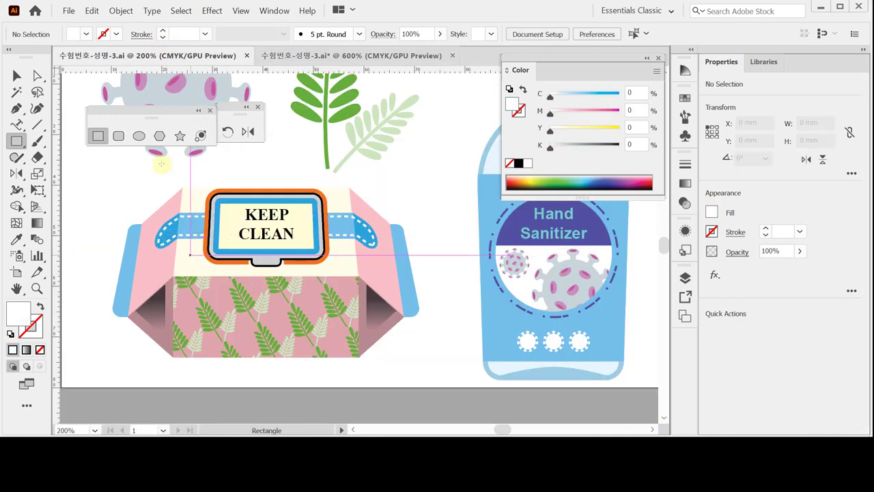
{"action": "left_click", "coordinate": [307, 55]}
{"action": "left_click", "coordinate": [353, 205]}
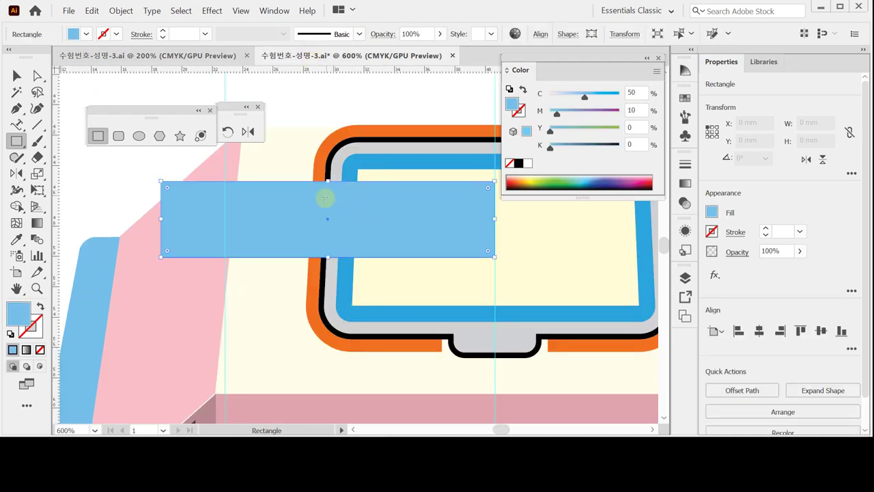
{"action": "left_click_drag", "start_coordinate": [131, 108], "coordinate": [133, 86]}
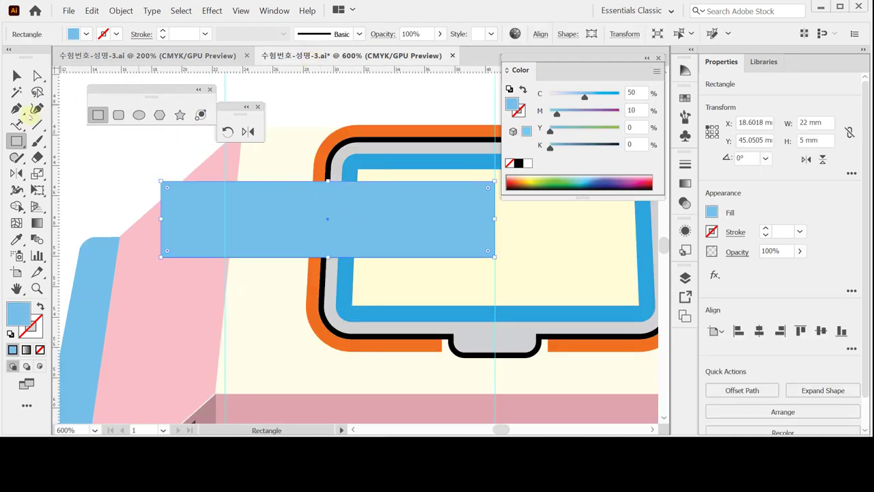
{"action": "left_click", "coordinate": [37, 124]}
{"action": "left_click_drag", "start_coordinate": [199, 192], "coordinate": [196, 225]}
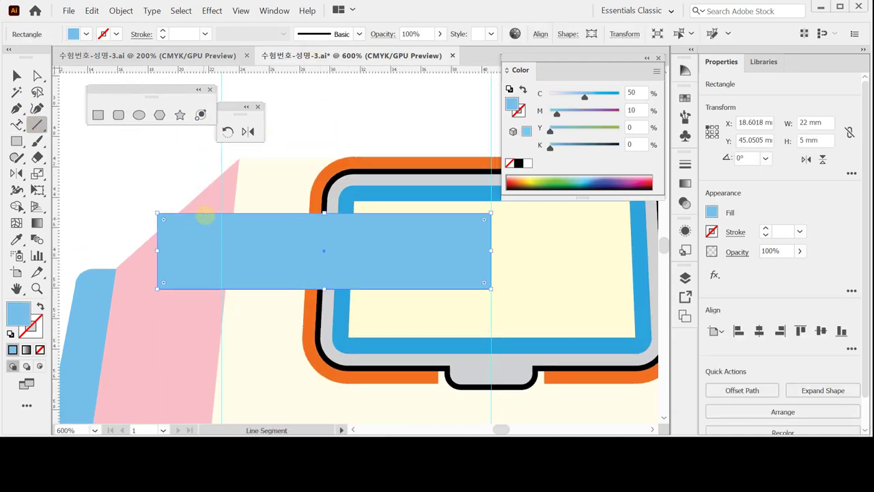
{"action": "left_click_drag", "start_coordinate": [239, 150], "coordinate": [222, 309]}
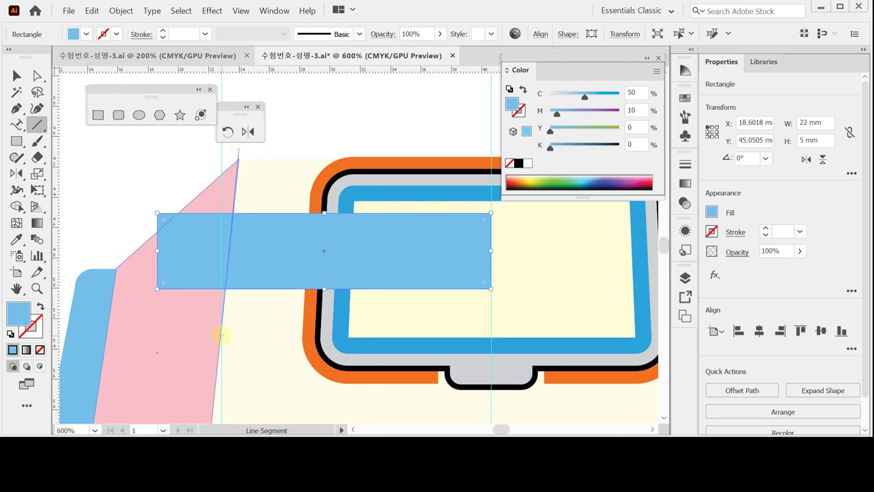
{"action": "left_click_drag", "start_coordinate": [229, 327], "coordinate": [229, 328]}
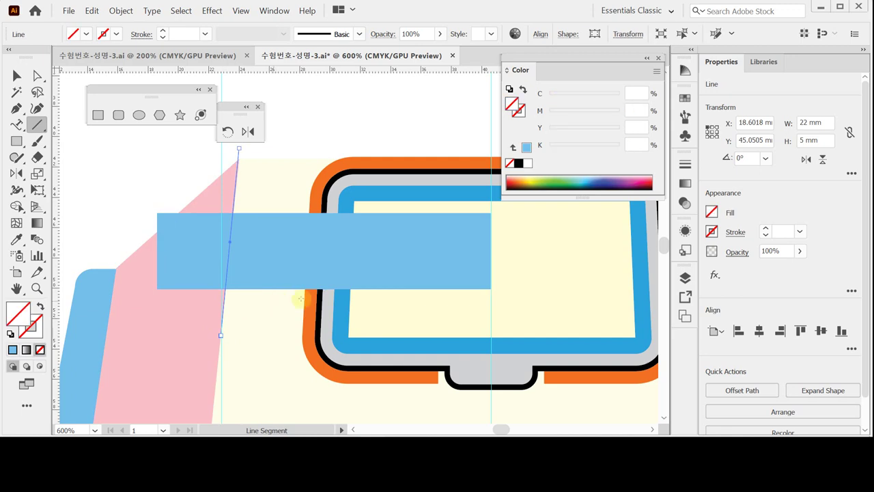
{"action": "left_click", "coordinate": [517, 113]}
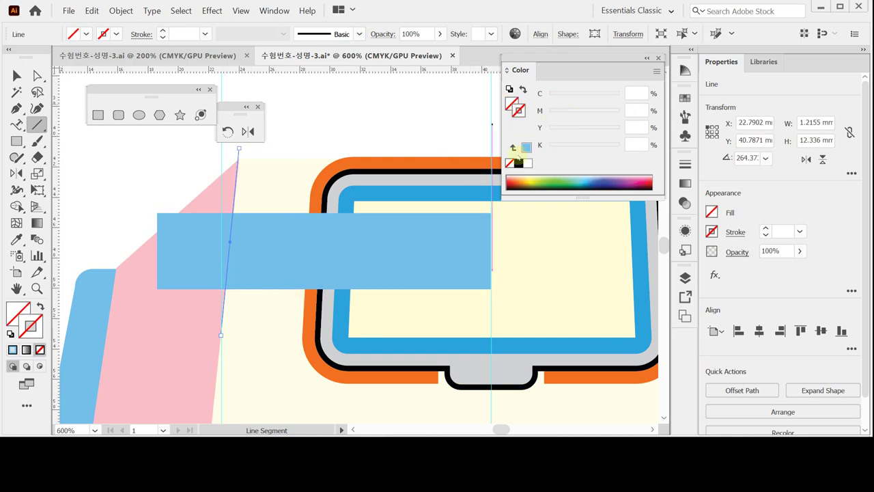
{"action": "left_click", "coordinate": [519, 163]}
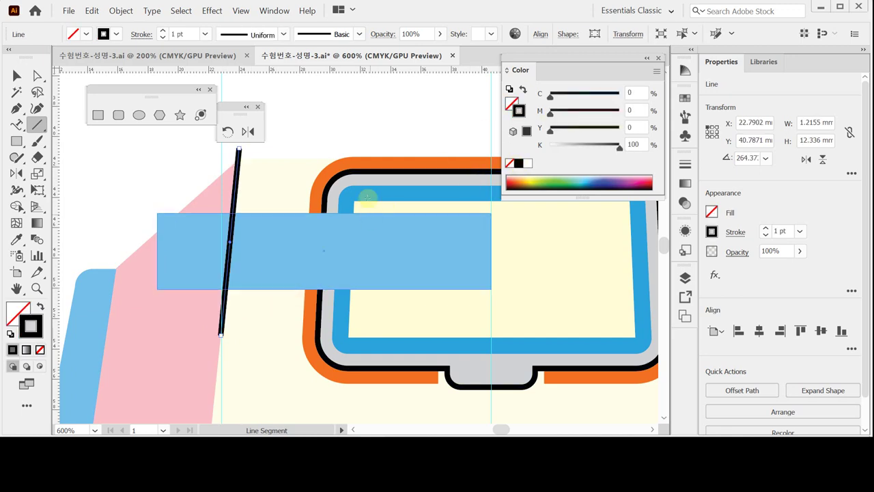
Divide the light blue rectangle along the slanted line with Pathfinder and deselect the pieces
{"action": "left_click", "coordinate": [207, 245], "text": "ctrl"}
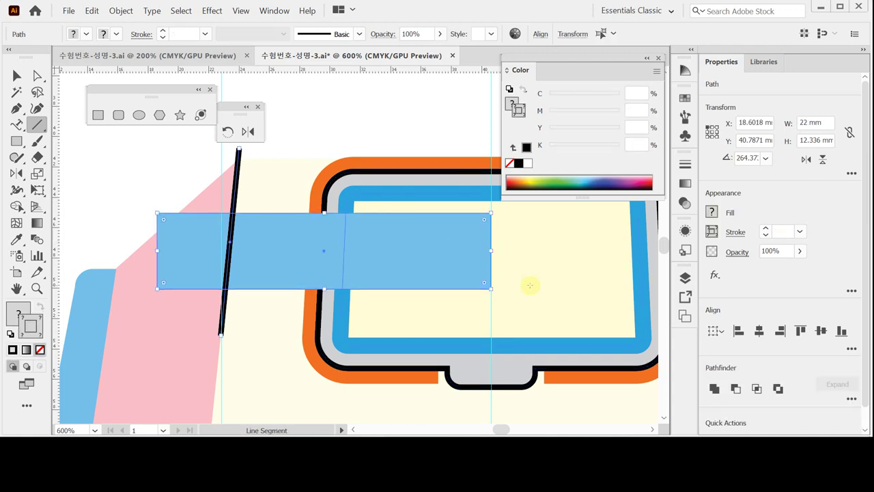
{"action": "left_click", "coordinate": [851, 399]}
{"action": "left_click", "coordinate": [715, 381]}
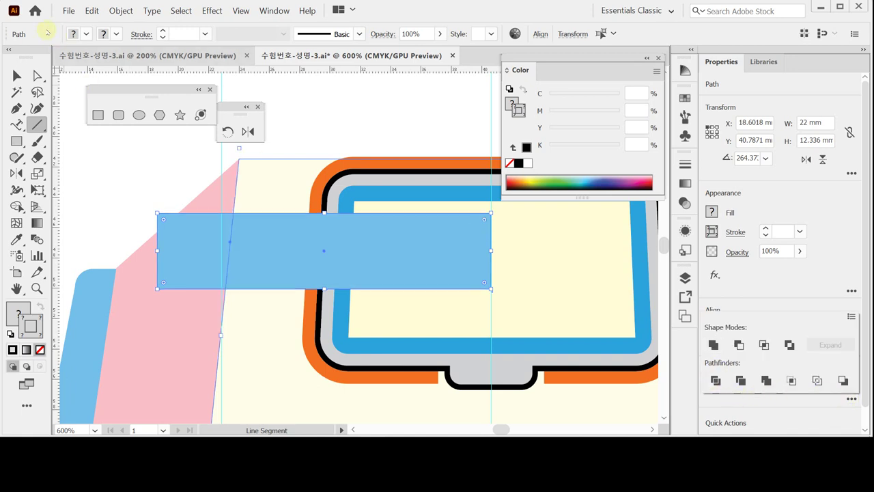
{"action": "left_click", "coordinate": [223, 244], "text": "ctrl"}
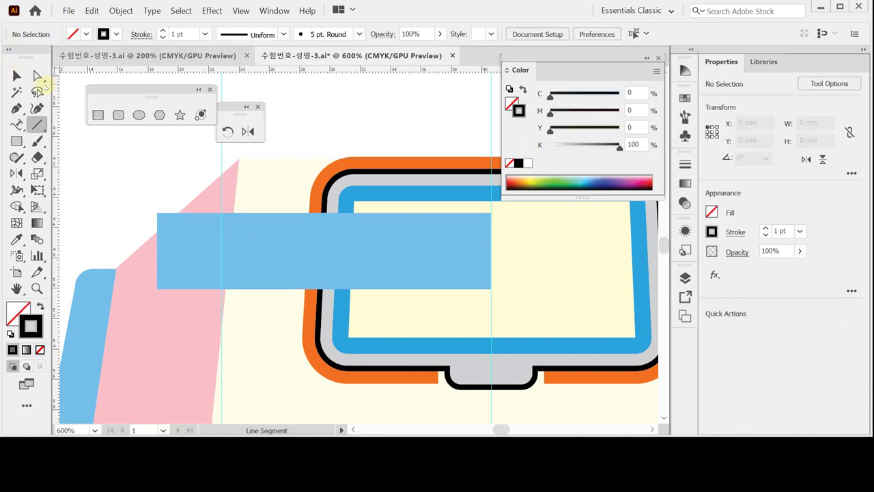
{"action": "left_click", "coordinate": [14, 75]}
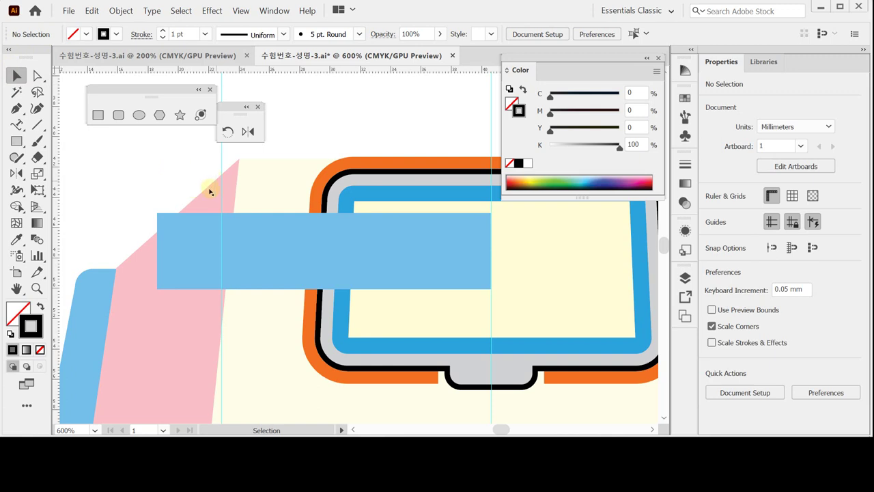
Isolate the divided strap group and fill its left end piece with darker blue at C 70%, M 20%
{"action": "left_click", "coordinate": [247, 254]}
{"action": "double_click", "coordinate": [246, 253]}
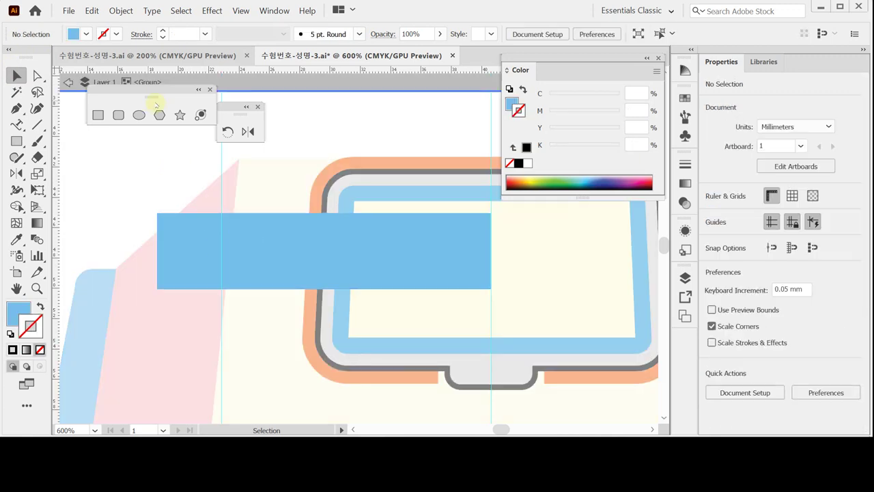
{"action": "left_click_drag", "start_coordinate": [155, 92], "coordinate": [149, 121]}
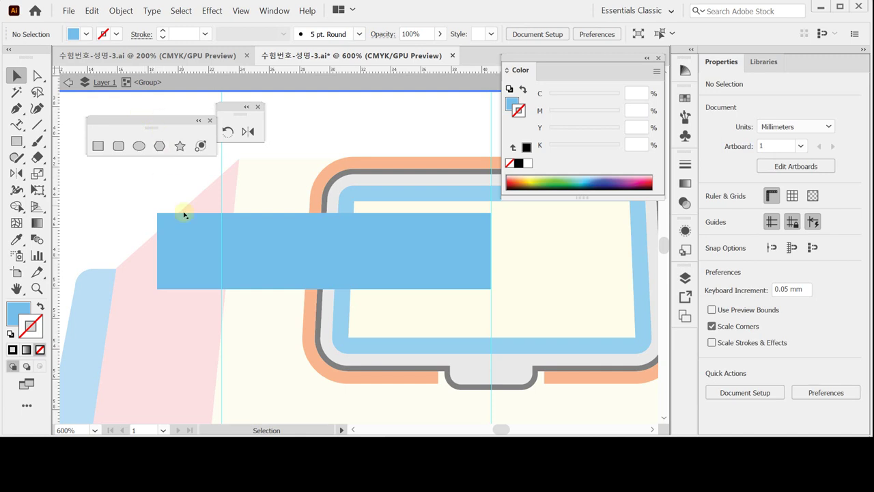
{"action": "left_click", "coordinate": [182, 247]}
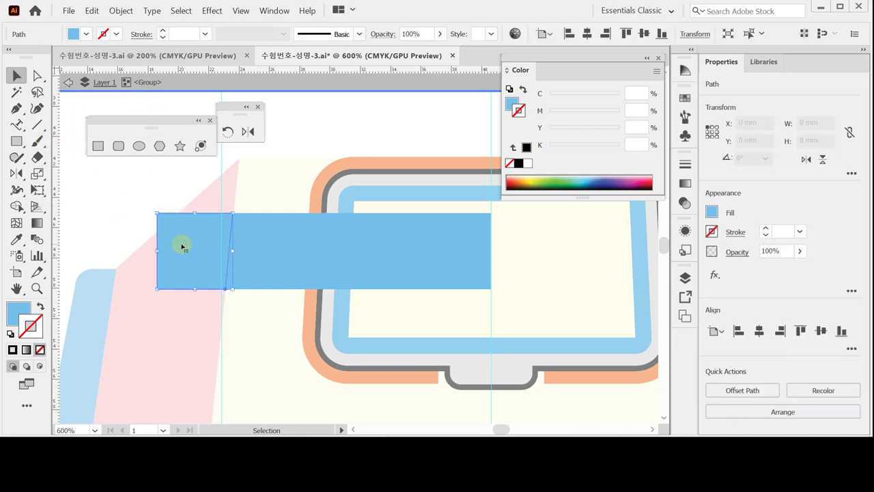
{"action": "left_click", "coordinate": [512, 104]}
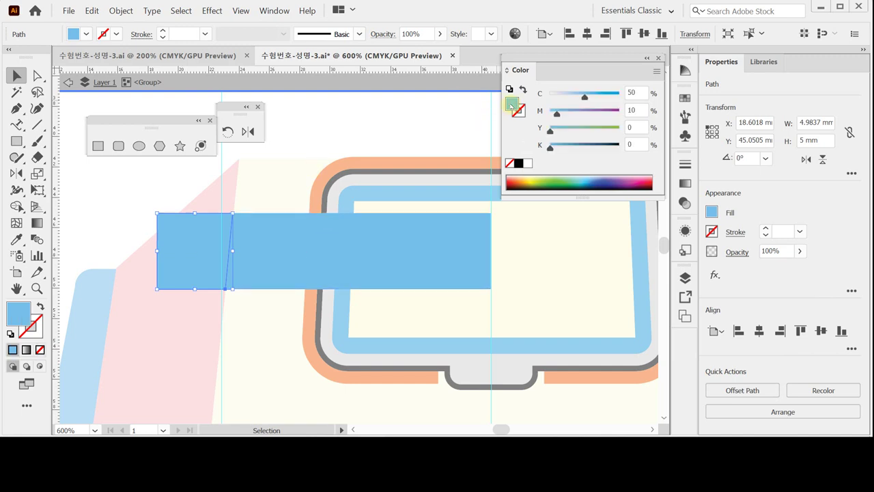
{"action": "left_click", "coordinate": [633, 93]}
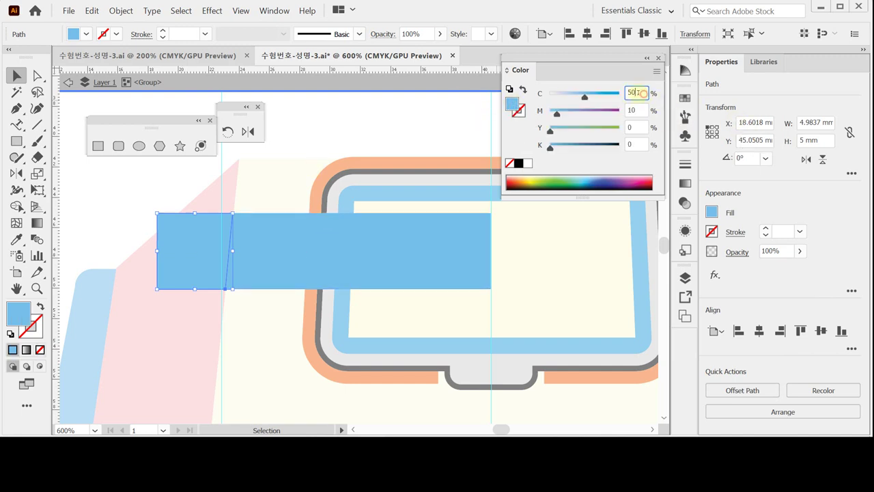
{"action": "type", "text": "70"}
{"action": "key", "text": "Tab"}
{"action": "type", "text": "20"}
{"action": "left_click", "coordinate": [601, 94]}
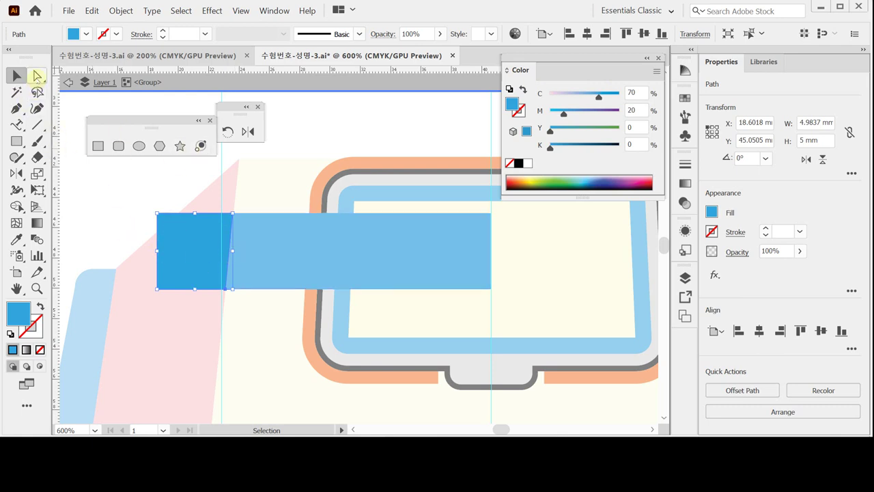
Round the two outer left corners of the dark blue end piece to 2.5 mm, leave group isolation and save the document
{"action": "left_click", "coordinate": [36, 75]}
{"action": "left_click_drag", "start_coordinate": [132, 191], "coordinate": [176, 307]}
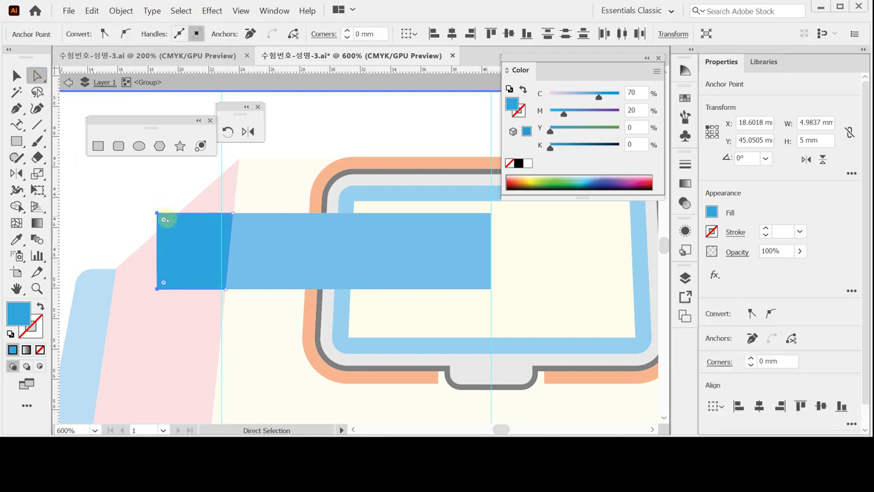
{"action": "left_click_drag", "start_coordinate": [165, 220], "coordinate": [213, 253]}
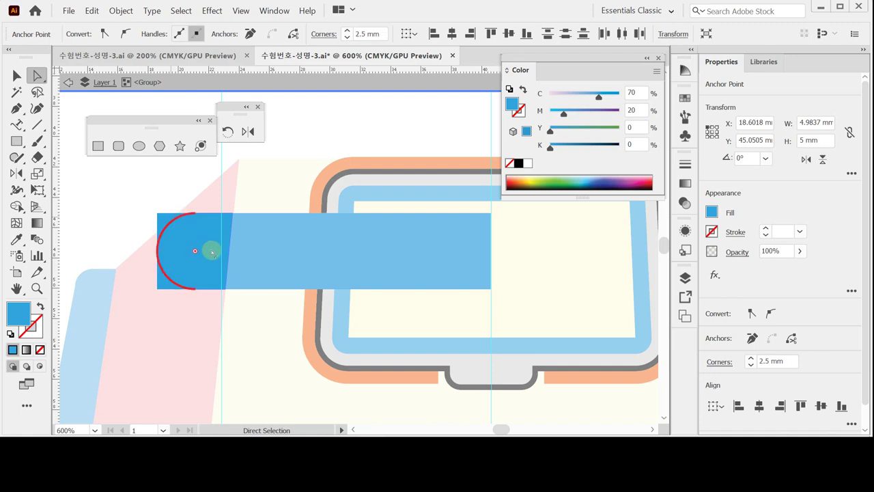
{"action": "left_click_drag", "start_coordinate": [212, 254], "coordinate": [211, 250]}
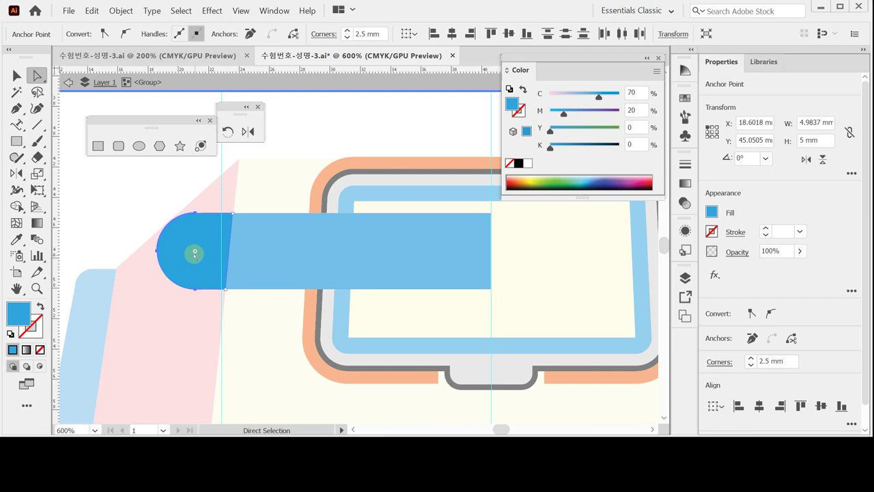
{"action": "key", "text": "ctrl"}
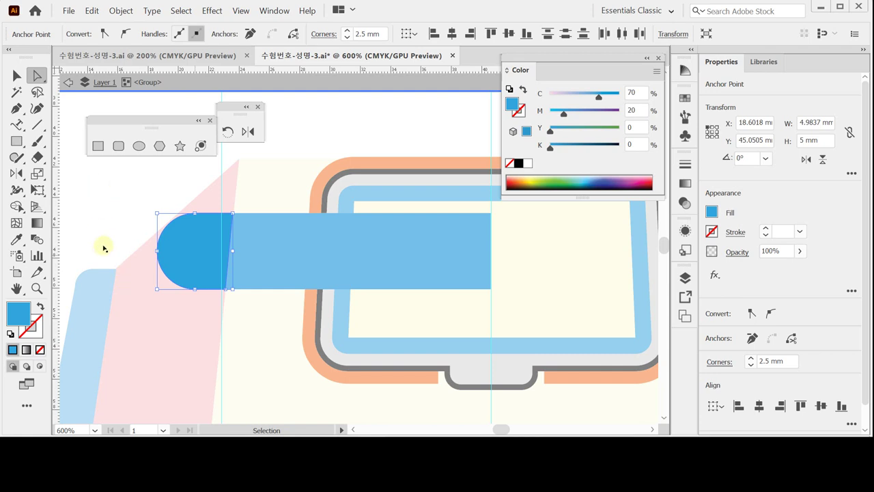
{"action": "double_click", "coordinate": [191, 250]}
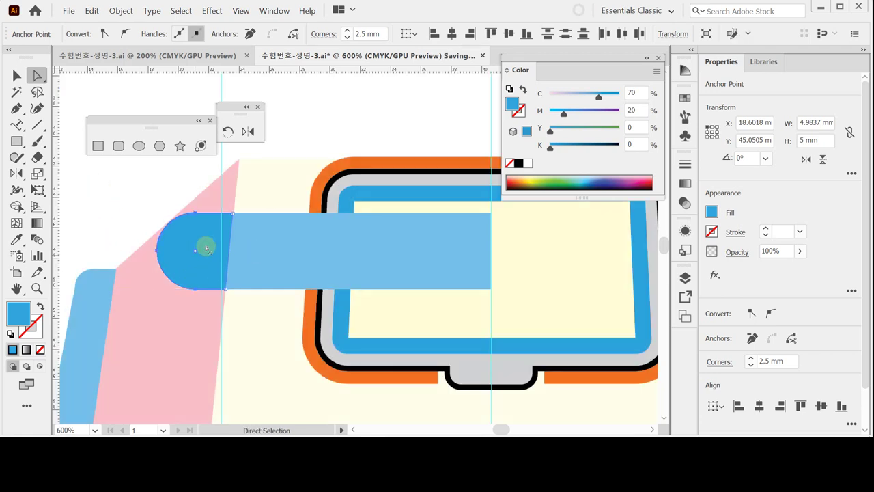
Isolate the strap group again, select the dark rounded end and activate the Shear tool from the detached Scale tool set
{"action": "key", "text": "v"}
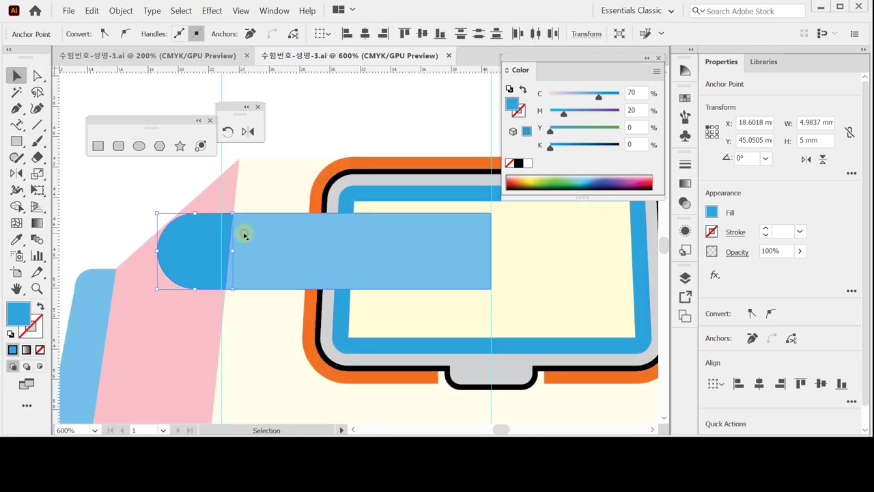
{"action": "double_click", "coordinate": [245, 235]}
{"action": "left_click", "coordinate": [206, 250]}
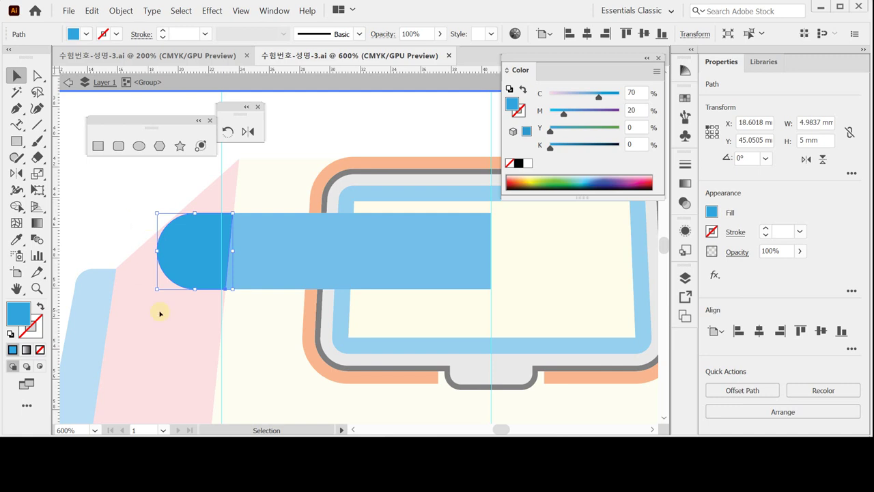
{"action": "left_click", "coordinate": [173, 252]}
{"action": "left_click", "coordinate": [195, 289]}
{"action": "left_click", "coordinate": [20, 175]}
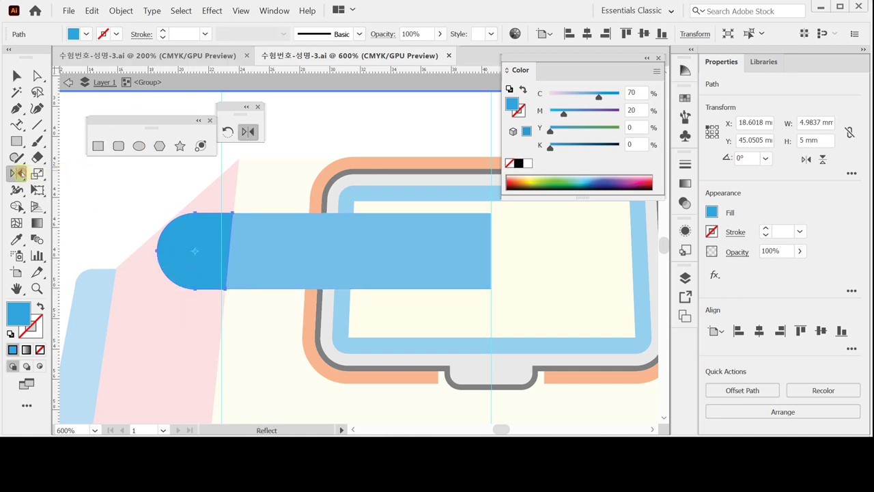
{"action": "left_click_drag", "start_coordinate": [37, 173], "coordinate": [147, 181]}
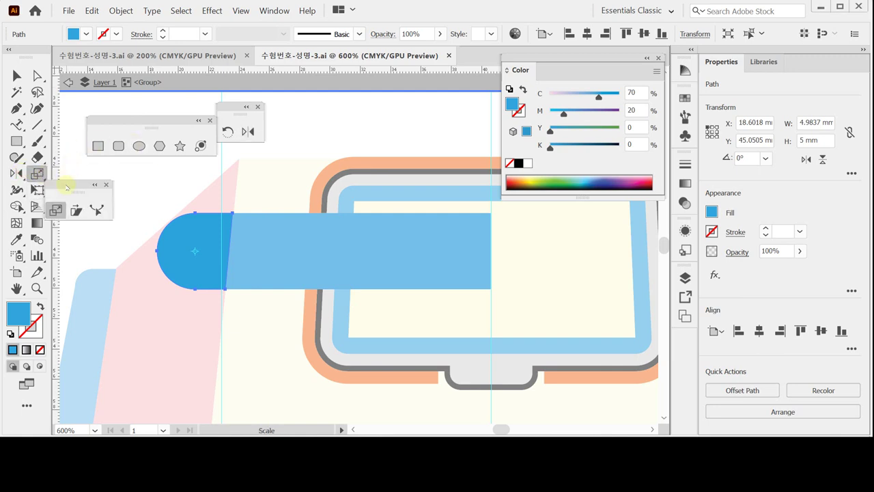
{"action": "mouse_move", "coordinate": [70, 185]}
{"action": "left_mouse_down"}
{"action": "mouse_move", "coordinate": [139, 171]}
{"action": "mouse_move", "coordinate": [112, 167]}
{"action": "left_mouse_up"}
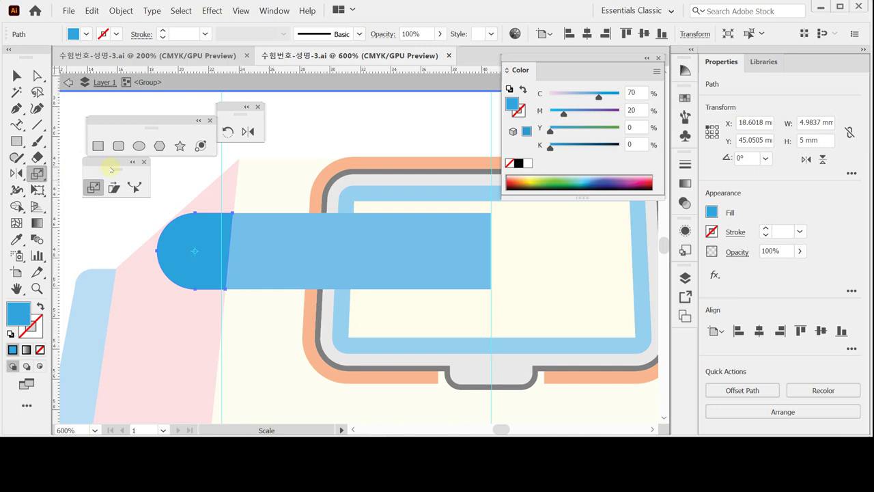
{"action": "left_click", "coordinate": [168, 254]}
{"action": "left_click_drag", "start_coordinate": [173, 275], "coordinate": [179, 259]}
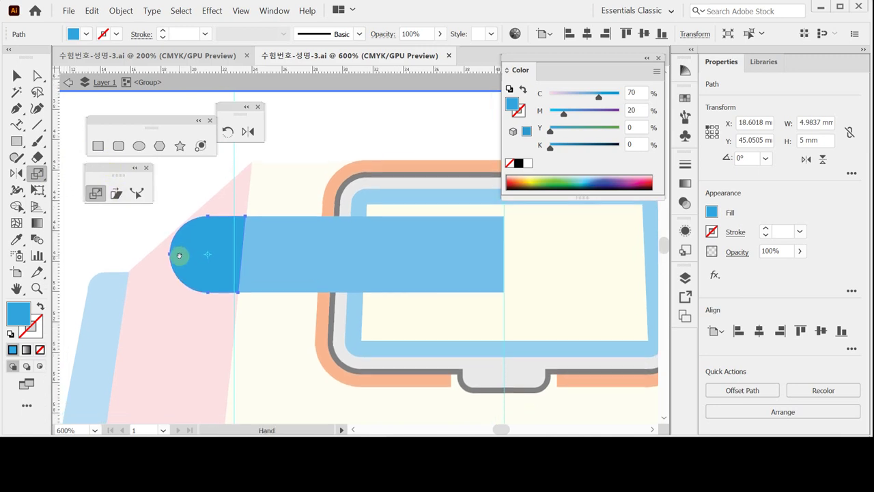
{"action": "left_click", "coordinate": [117, 194]}
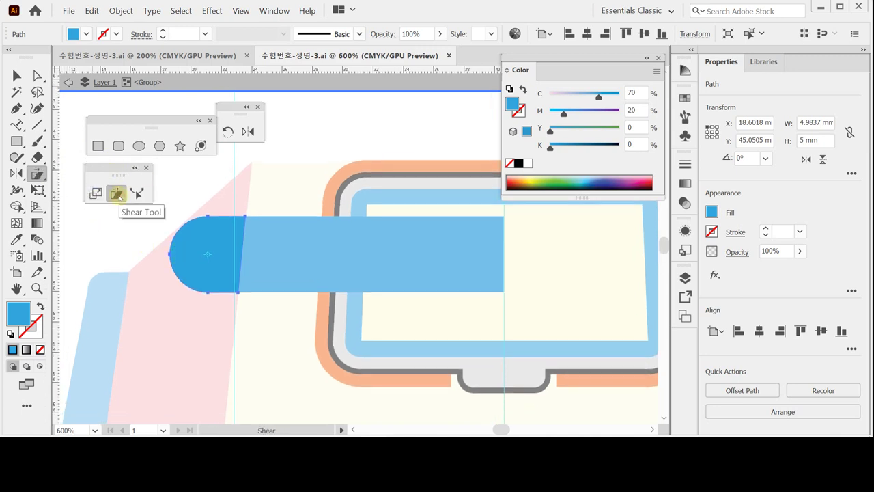
Try to shear the dark rounded end downward about its upper inner corner
{"action": "left_click_drag", "start_coordinate": [250, 219], "coordinate": [245, 216]}
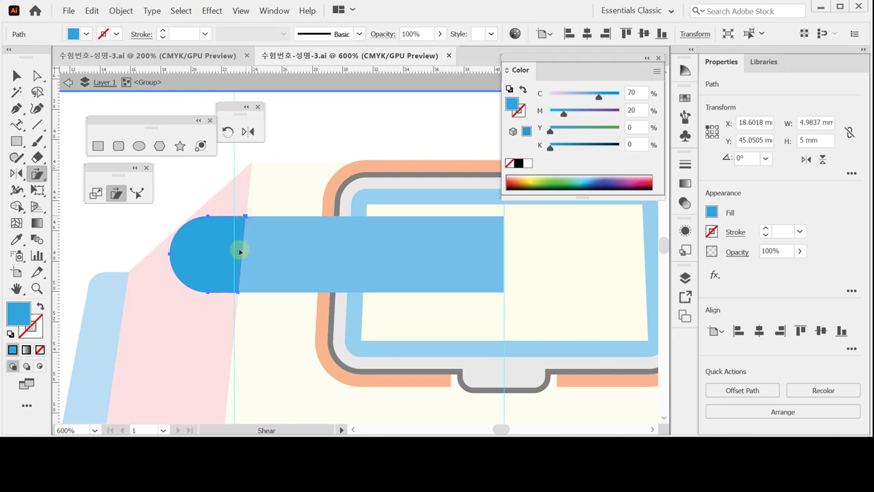
{"action": "scroll", "coordinate": [163, 314], "scroll_direction": "down", "scroll_amount": 2}
{"action": "scroll", "coordinate": [164, 314], "scroll_direction": "left", "scroll_amount": 2}
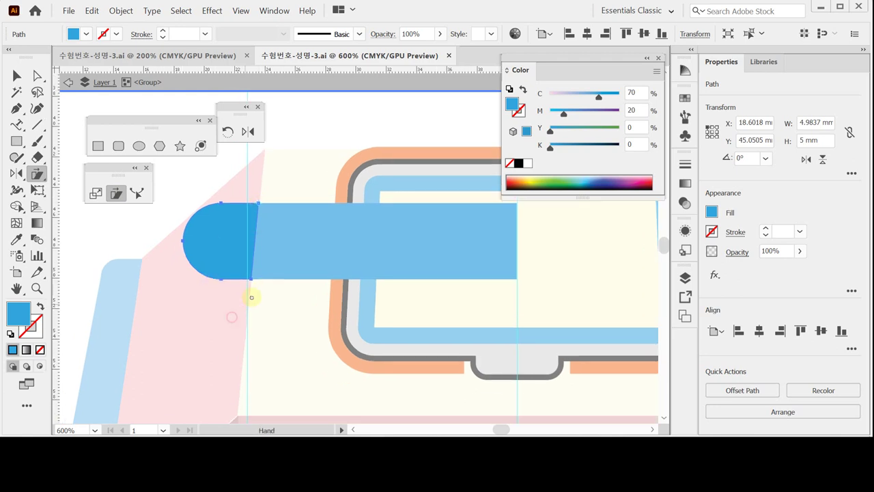
{"action": "left_click", "coordinate": [190, 274]}
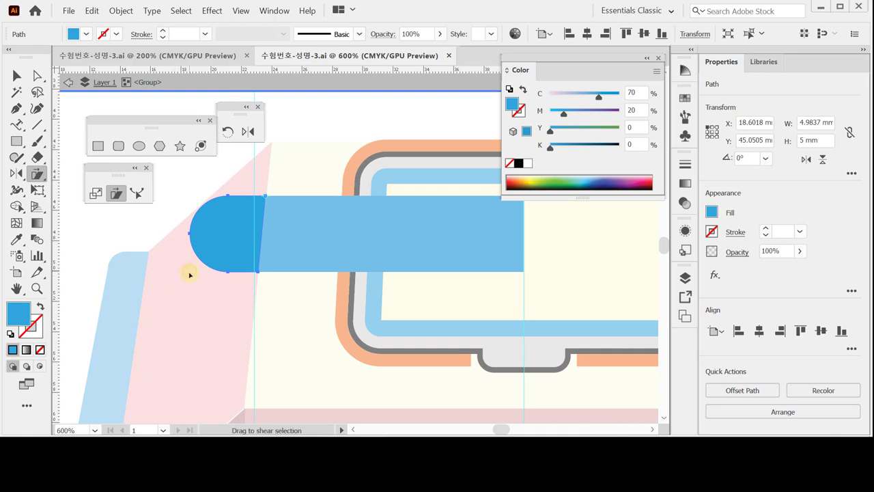
{"action": "left_click_drag", "start_coordinate": [189, 271], "coordinate": [195, 315]}
{"action": "left_click_drag", "start_coordinate": [194, 356], "coordinate": [195, 354]}
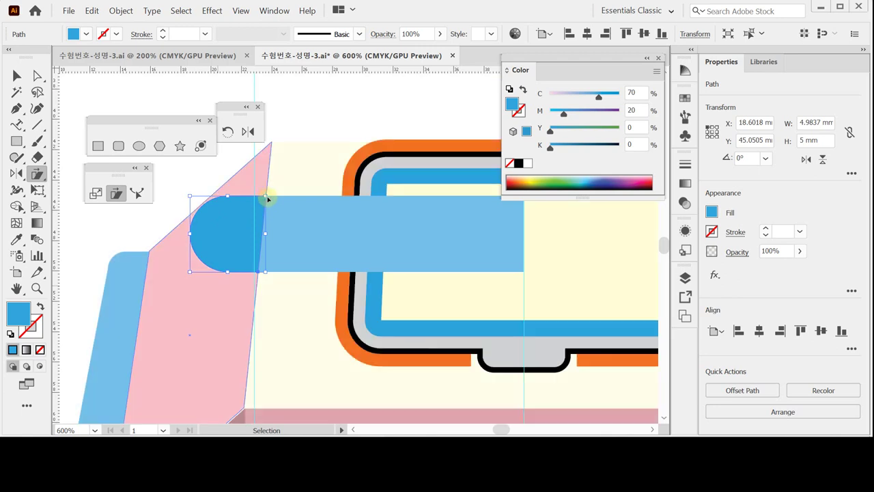
{"action": "key", "text": "ctrl+s"}
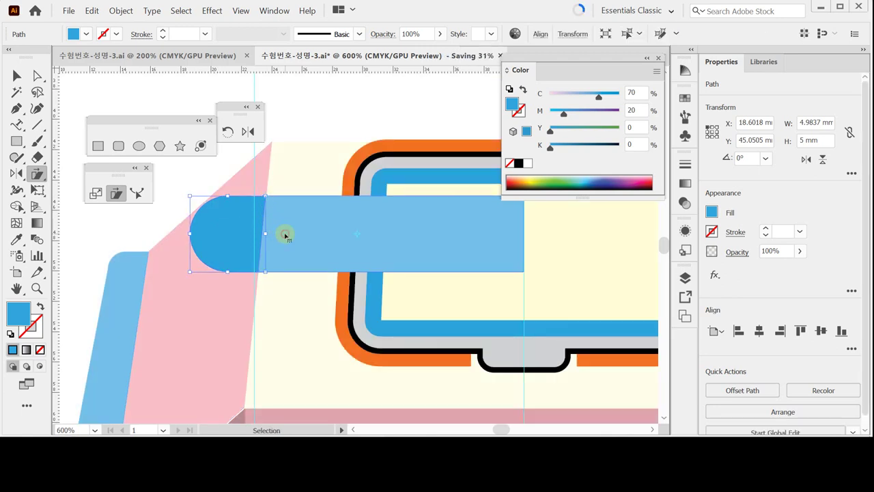
Reopen the strap group, retry the downward shear of the dark rounded end from its upper inner corner, and save the document
{"action": "double_click", "coordinate": [286, 236]}
{"action": "left_click", "coordinate": [225, 221]}
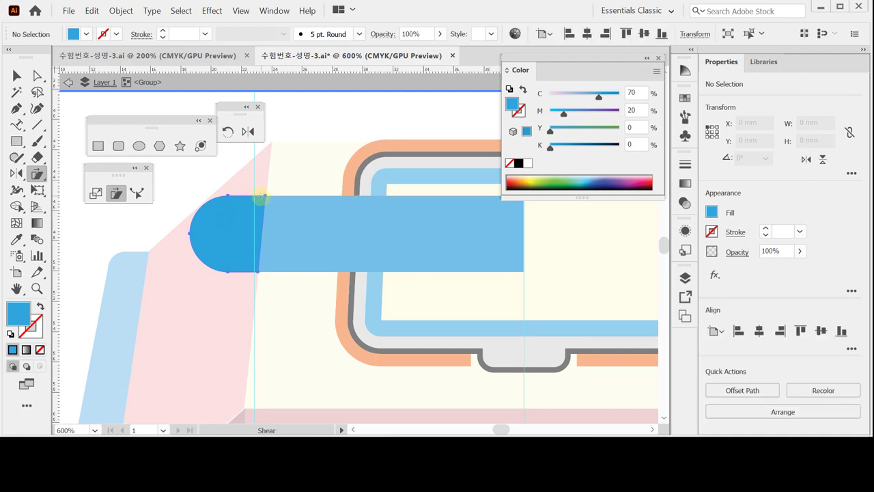
{"action": "left_click", "coordinate": [328, 269], "text": "alt"}
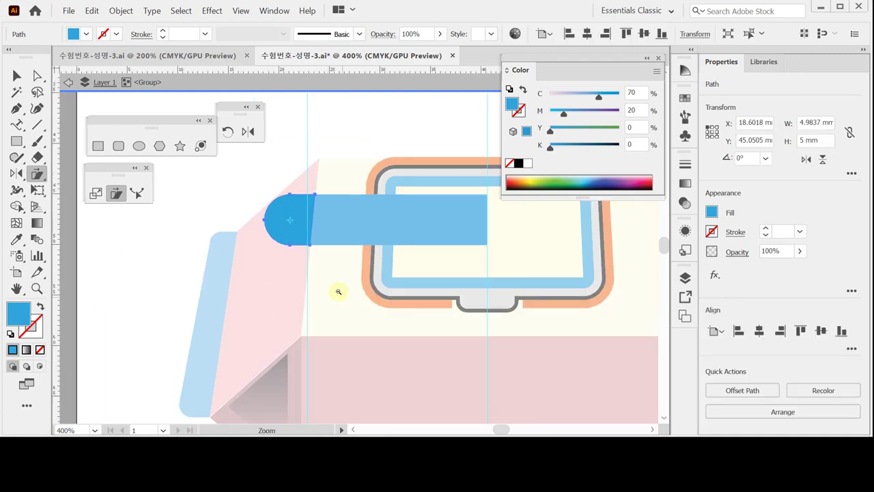
{"action": "left_click", "coordinate": [293, 219]}
{"action": "left_click", "coordinate": [288, 229], "text": "alt"}
{"action": "left_click_drag", "start_coordinate": [411, 233], "coordinate": [279, 221]}
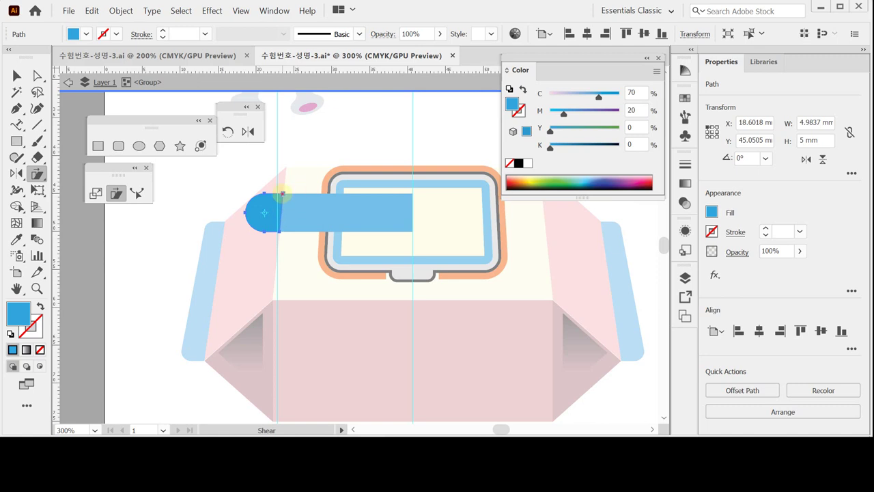
{"action": "left_click", "coordinate": [282, 194]}
{"action": "left_click", "coordinate": [246, 263]}
{"action": "left_click_drag", "start_coordinate": [247, 265], "coordinate": [251, 291]}
{"action": "key", "text": "ctrl"}
{"action": "key", "text": "Escape"}
{"action": "key", "text": "ctrl+s"}
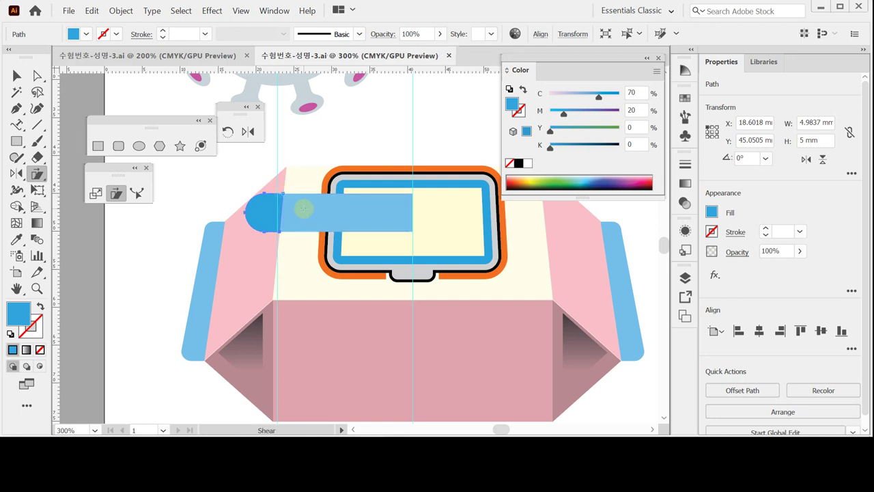
Isolate the strap group and shear the dark rounded end downward about its upper inner corner to a height of about 7.9 mm
{"action": "double_click", "coordinate": [303, 209], "text": "ctrl"}
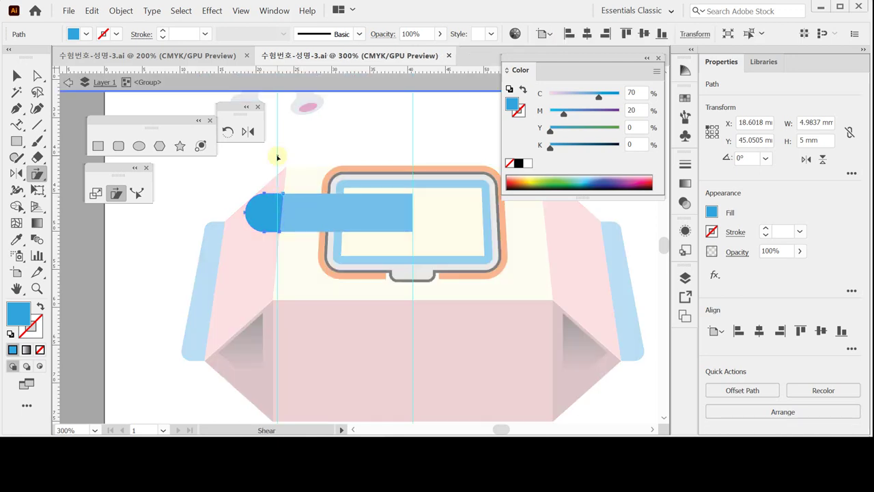
{"action": "left_click", "coordinate": [276, 235]}
{"action": "left_click_drag", "start_coordinate": [279, 208], "coordinate": [280, 204]}
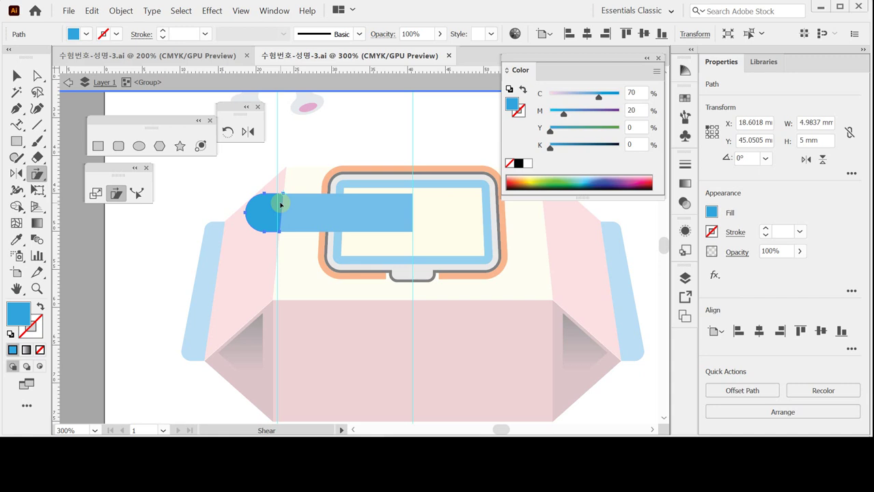
{"action": "left_click_drag", "start_coordinate": [280, 204], "coordinate": [284, 197]}
{"action": "left_click_drag", "start_coordinate": [256, 242], "coordinate": [257, 262]}
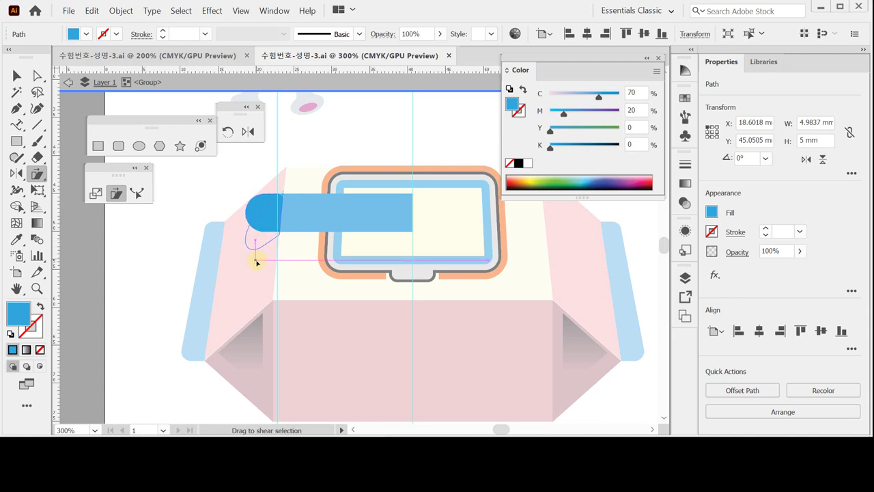
{"action": "key", "text": "shift"}
{"action": "left_click_drag", "start_coordinate": [256, 262], "coordinate": [256, 264]}
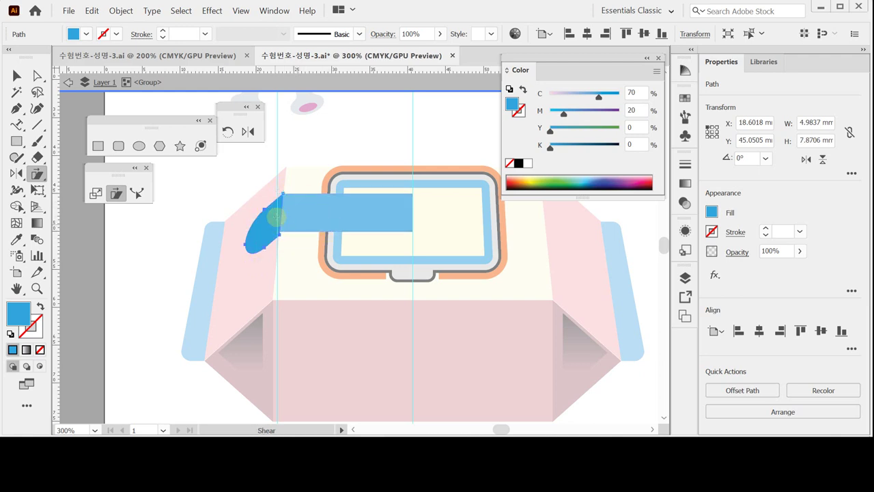
Average the lower anchor points where the dark rounded end meets the light strap band so the two corners coincide
{"action": "left_click", "coordinate": [332, 277], "text": "ctrl"}
{"action": "left_click", "coordinate": [312, 189], "text": "ctrl"}
{"action": "left_click_drag", "start_coordinate": [303, 228], "coordinate": [273, 216]}
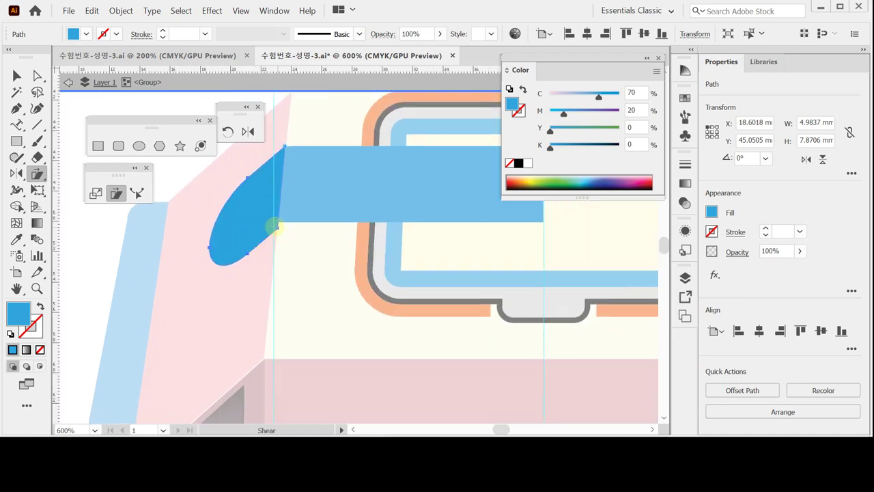
{"action": "left_click", "coordinate": [37, 73]}
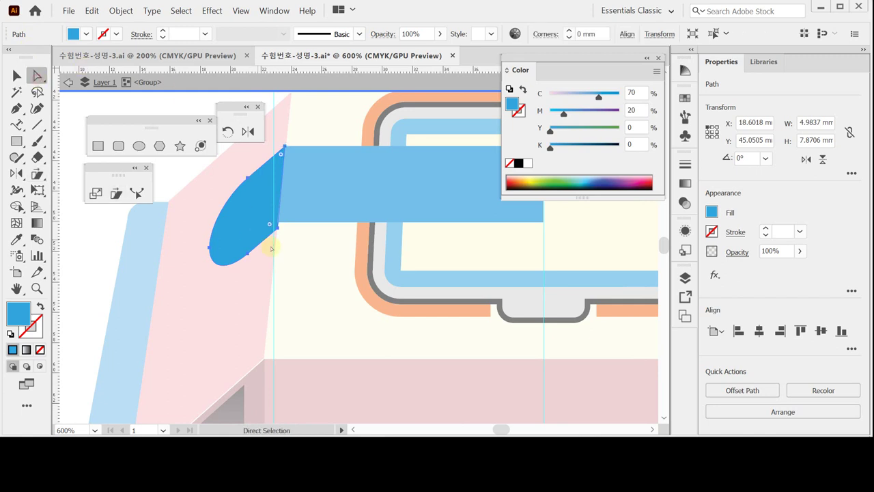
{"action": "left_click", "coordinate": [294, 215]}
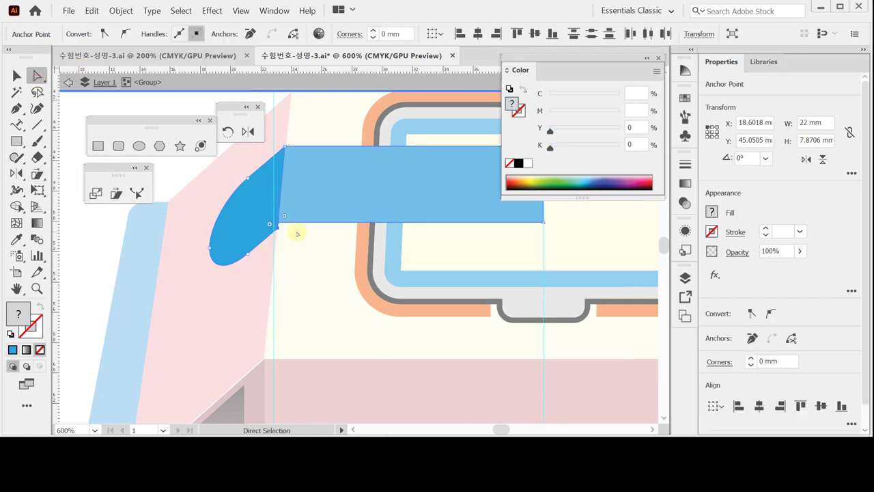
{"action": "right_click", "coordinate": [298, 244]}
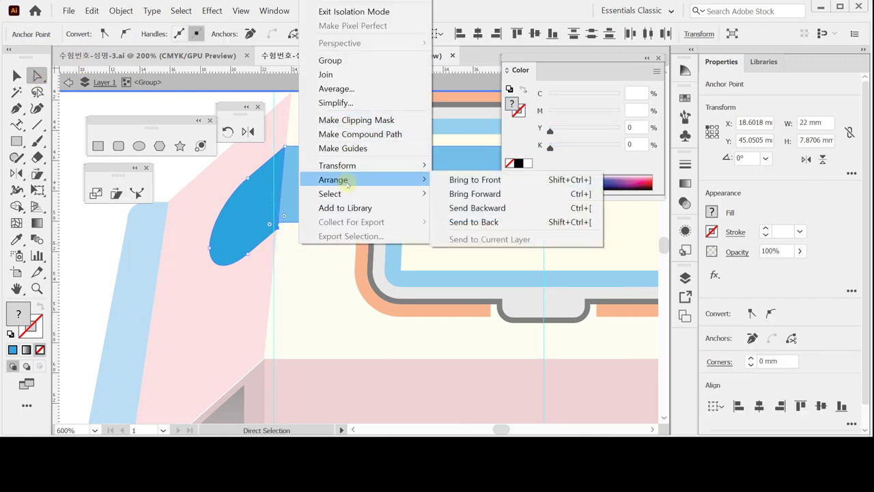
{"action": "left_click", "coordinate": [357, 89]}
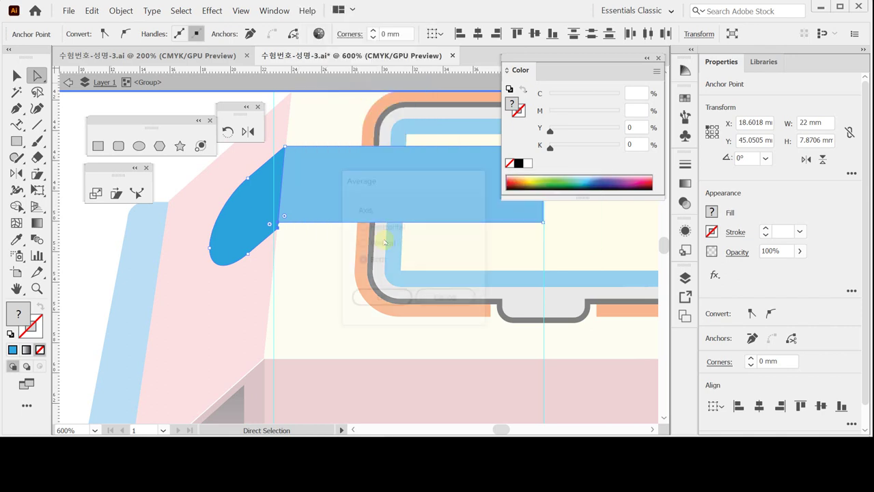
{"action": "left_click", "coordinate": [376, 298]}
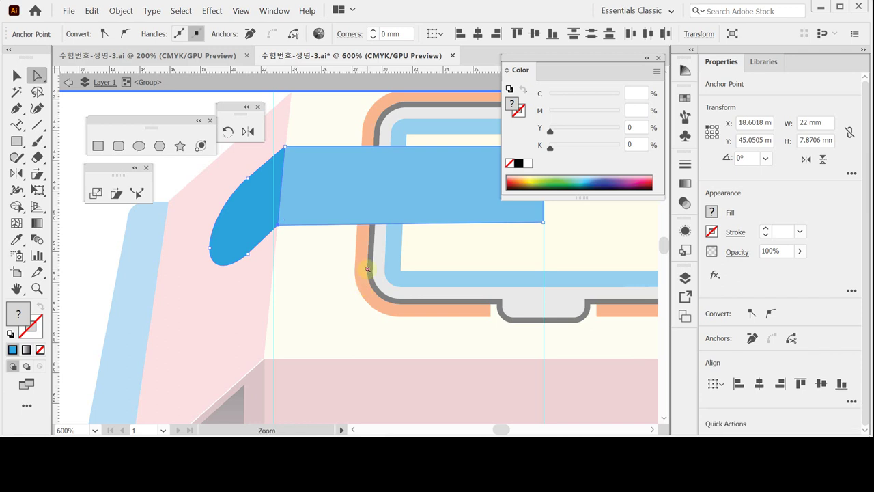
Select both pieces of the strap half and try to reflect a copy freehand about the band's upper inner corner
{"action": "scroll", "coordinate": [369, 270], "scroll_direction": "down", "scroll_amount": 1}
{"action": "left_click_drag", "start_coordinate": [383, 255], "coordinate": [317, 277]}
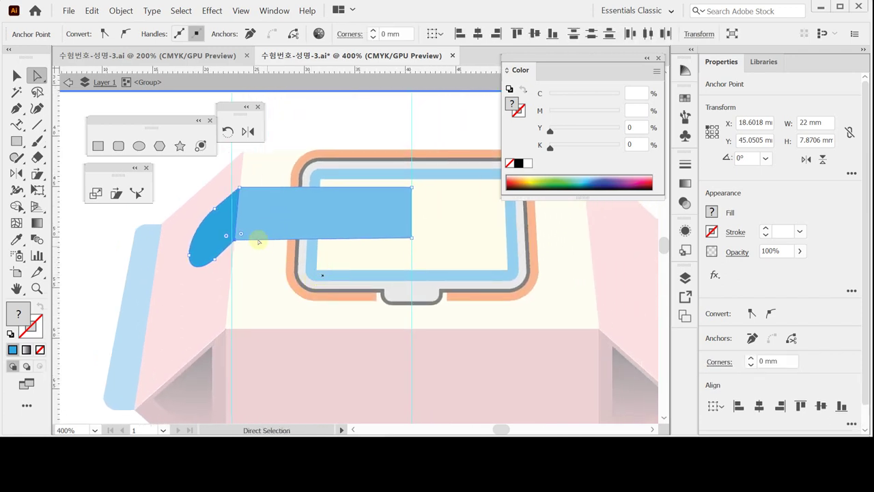
{"action": "left_click", "coordinate": [17, 75]}
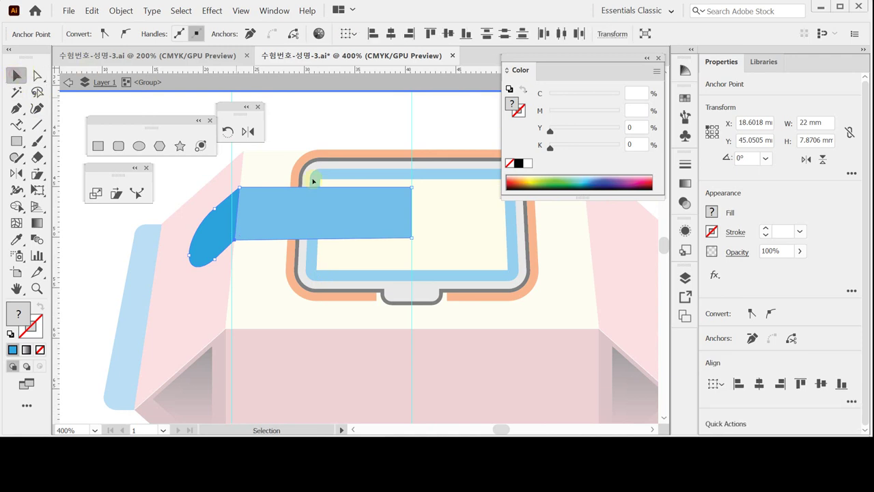
{"action": "left_click", "coordinate": [257, 224]}
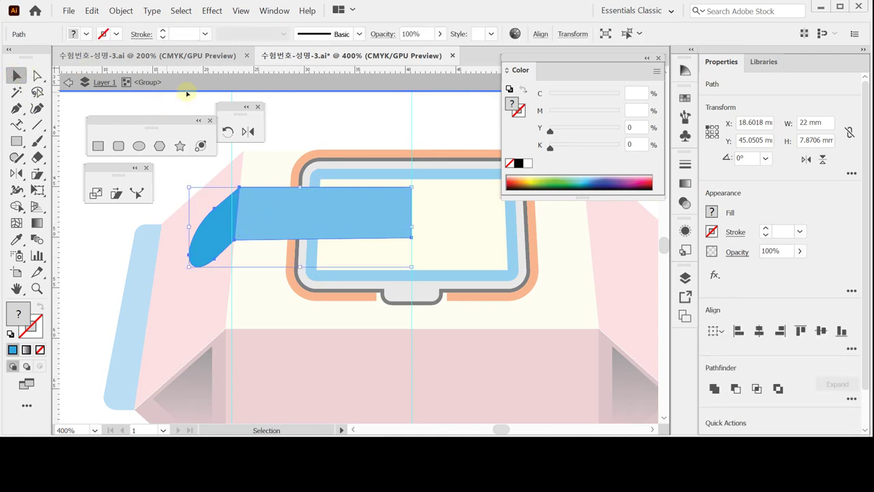
{"action": "left_click", "coordinate": [227, 215]}
{"action": "left_click", "coordinate": [236, 228]}
{"action": "left_click", "coordinate": [263, 231]}
{"action": "left_click_drag", "start_coordinate": [264, 231], "coordinate": [245, 233]}
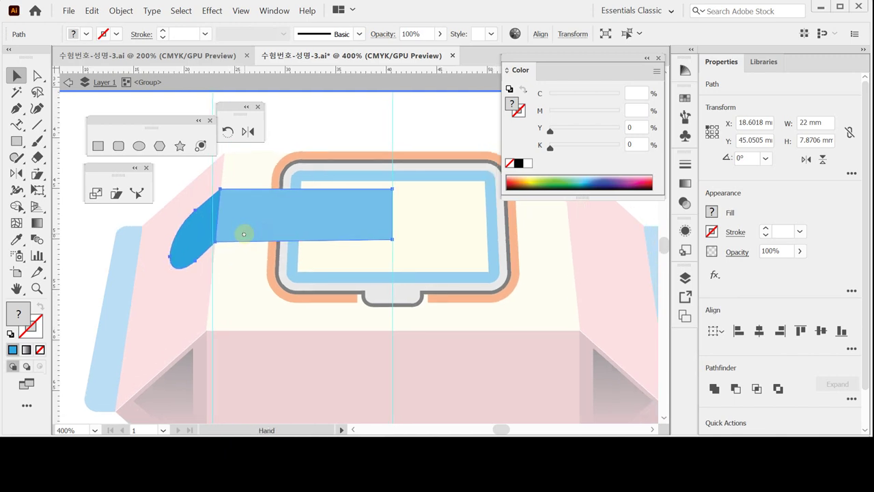
{"action": "left_click", "coordinate": [248, 131]}
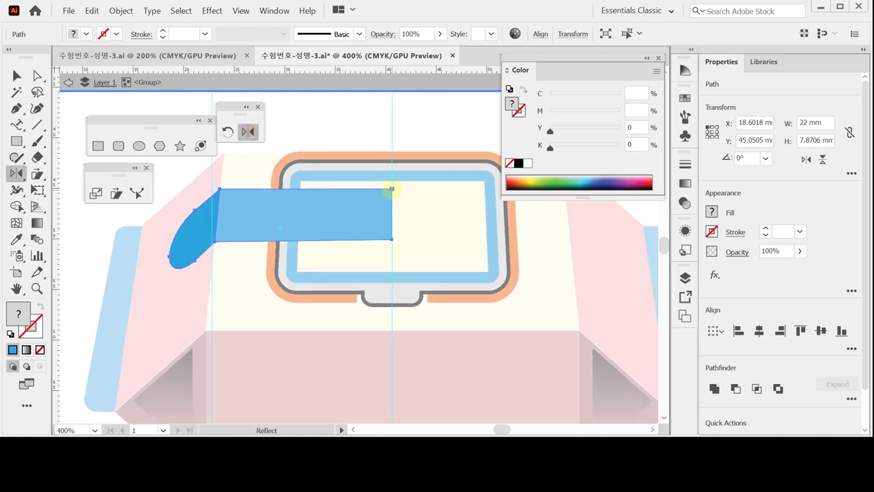
{"action": "left_click", "coordinate": [391, 189]}
{"action": "left_click_drag", "start_coordinate": [283, 224], "coordinate": [380, 156]}
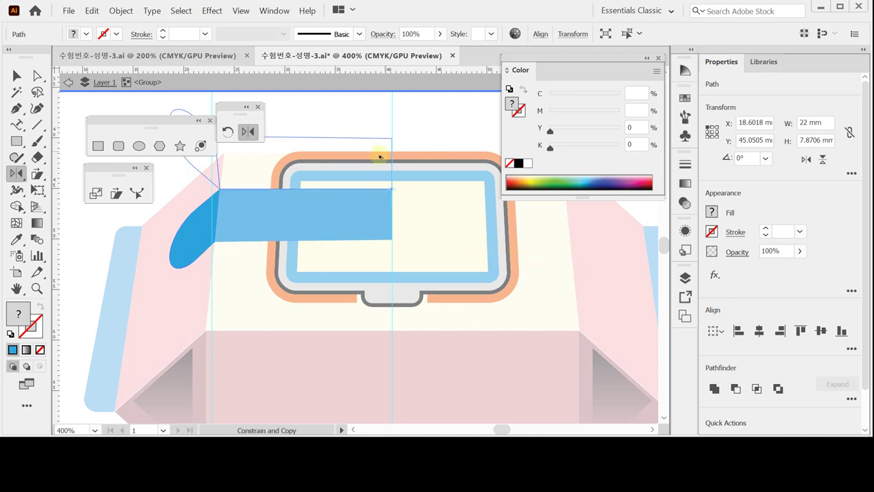
{"action": "left_click_drag", "start_coordinate": [464, 235], "coordinate": [395, 205]}
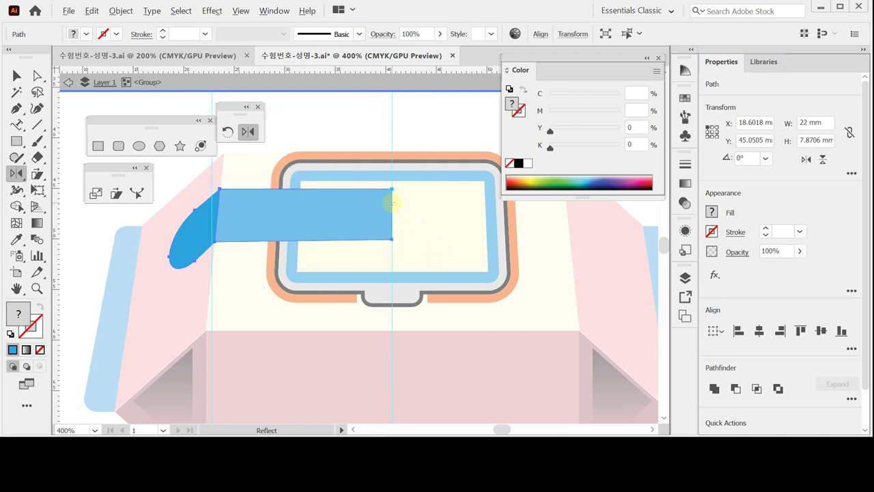
Reflect a copy of the strap half over the vertical axis at the centre guide, exit isolation and save the document
{"action": "left_click", "coordinate": [393, 202], "text": "alt"}
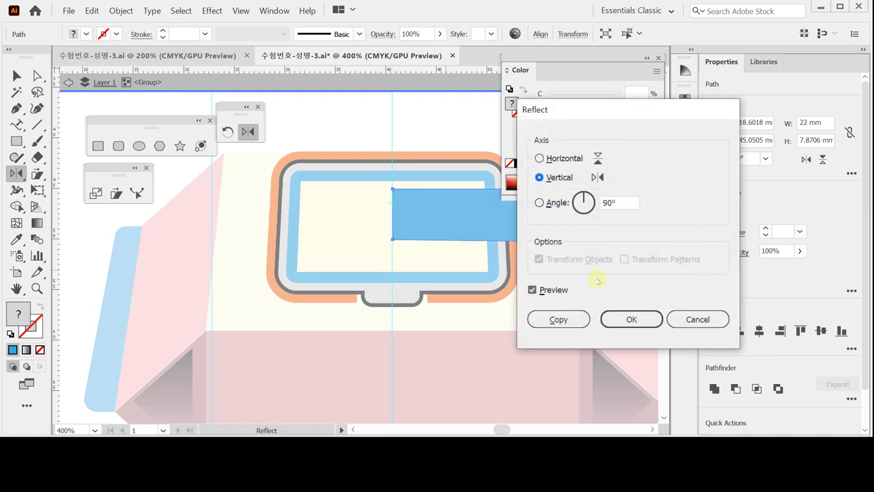
{"action": "left_click", "coordinate": [558, 319]}
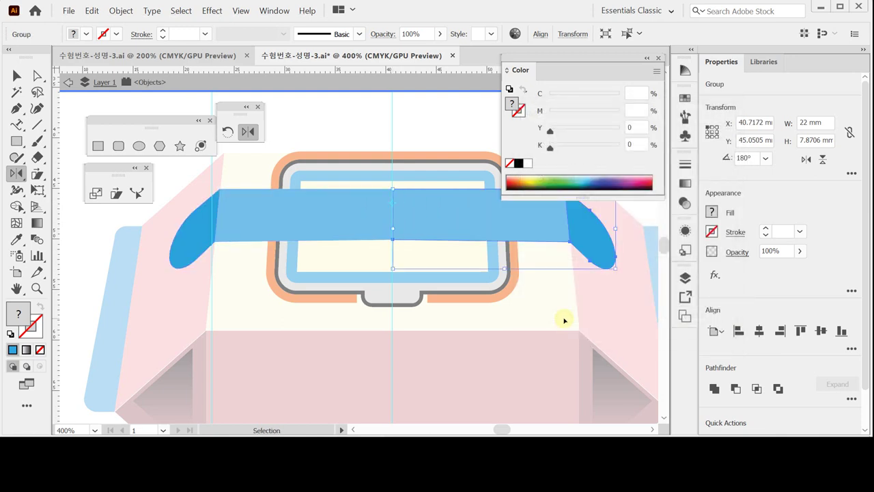
{"action": "double_click", "coordinate": [466, 253]}
{"action": "key", "text": "ctrl+s"}
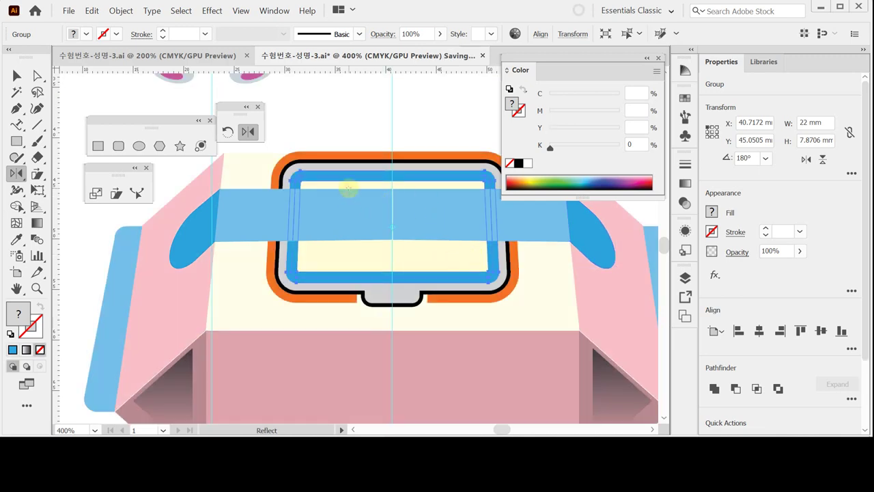
Isolate the mirrored strap half and delete both its light band and its dark rounded end
{"action": "double_click", "coordinate": [445, 224]}
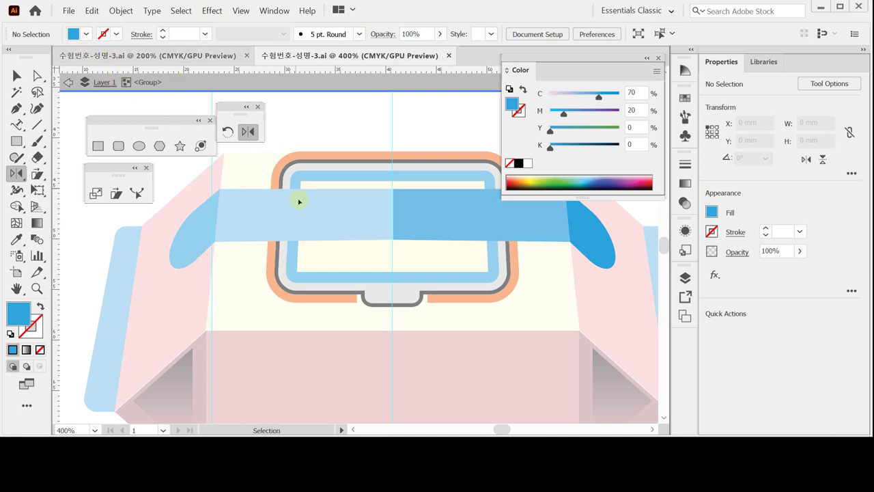
{"action": "double_click", "coordinate": [318, 131]}
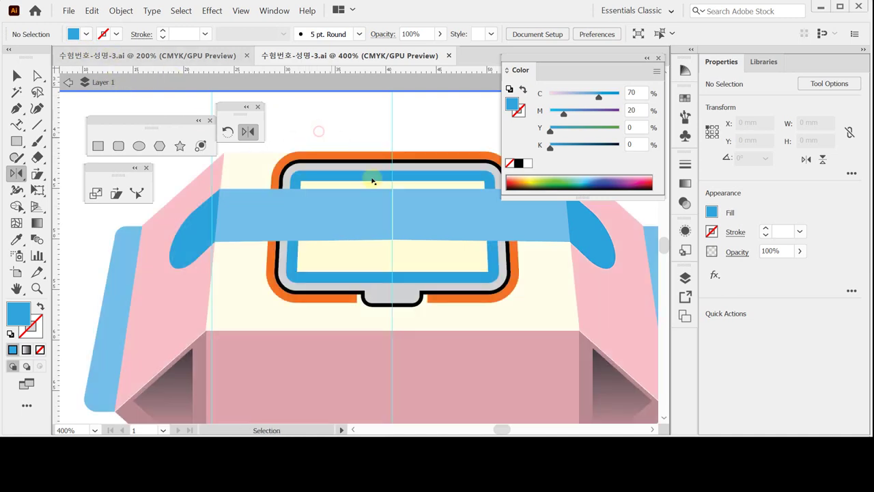
{"action": "left_click", "coordinate": [425, 218]}
{"action": "left_click", "coordinate": [425, 218]}
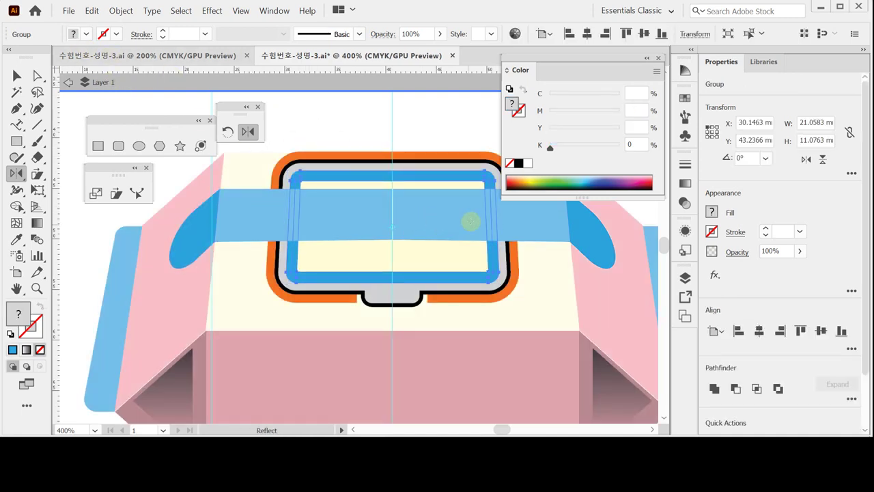
{"action": "double_click", "coordinate": [519, 225]}
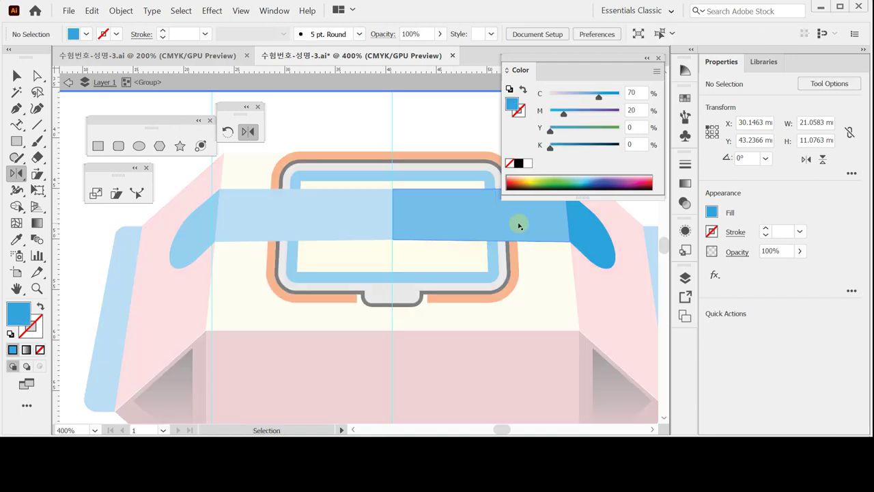
{"action": "key", "text": "Delete"}
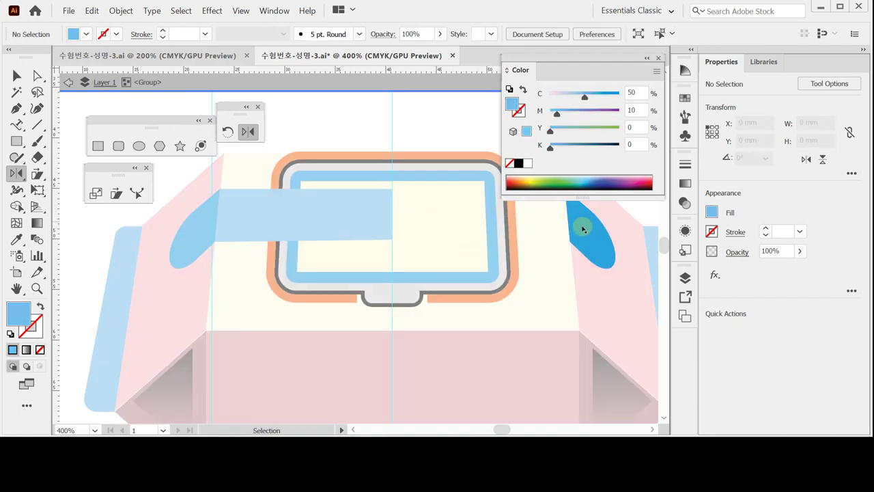
{"action": "left_click", "coordinate": [579, 228]}
{"action": "key", "text": "Delete"}
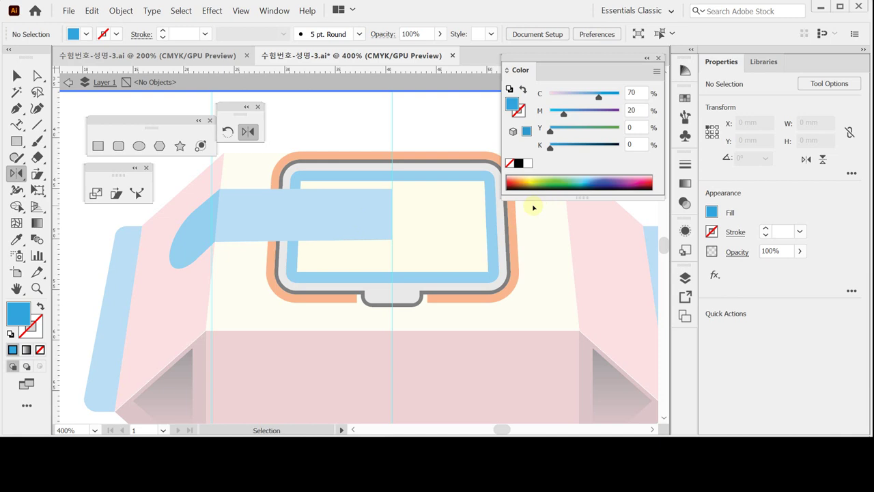
Save the document, isolate the remaining strap half and move both its pieces down to a Y position of 45.7005 mm
{"action": "key", "text": "Escape"}
{"action": "key", "text": "v"}
{"action": "left_click", "coordinate": [238, 221]}
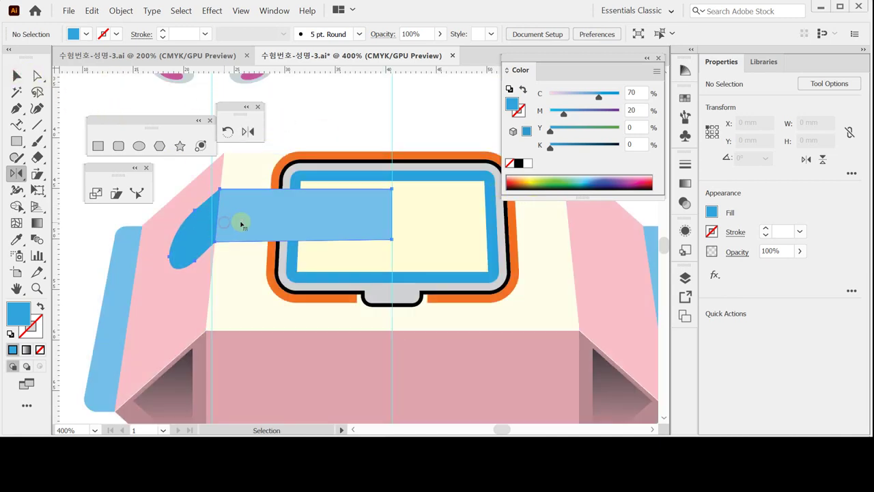
{"action": "key", "text": "ctrl+s"}
{"action": "double_click", "coordinate": [242, 223]}
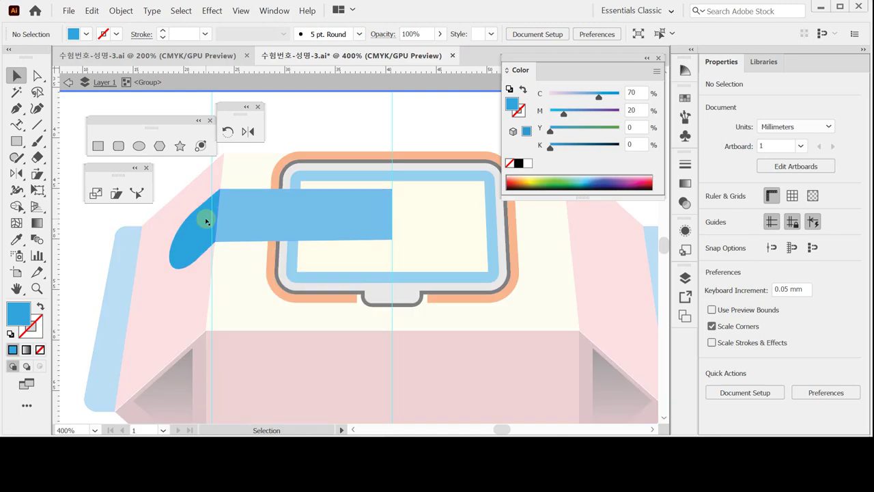
{"action": "left_click", "coordinate": [245, 220]}
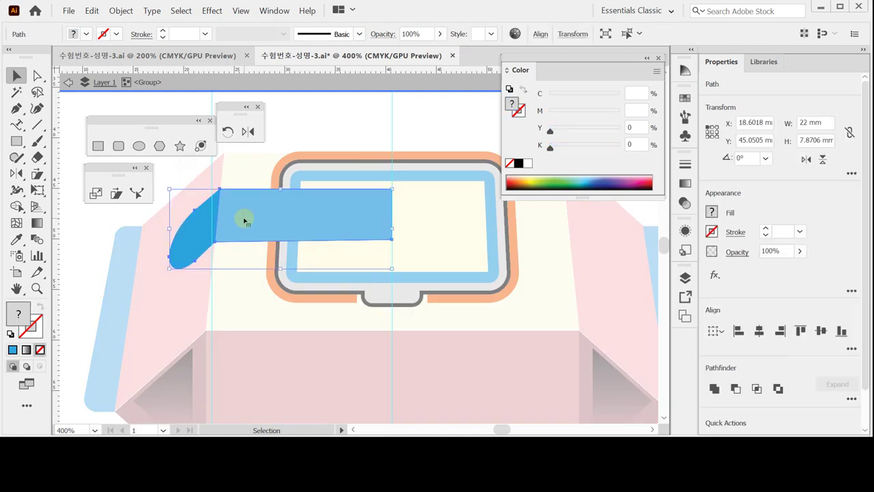
{"action": "key", "text": "Down"}
{"action": "key", "text": "Down"}
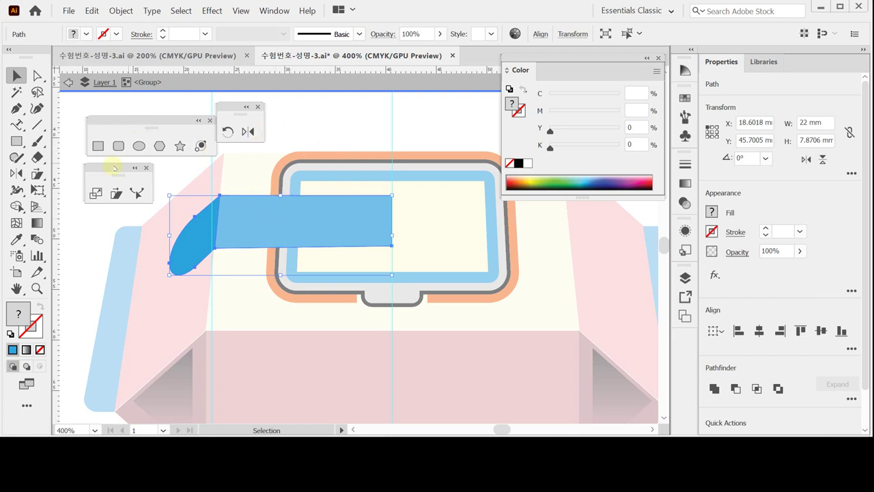
Save the document and reflect a copy of both strap pieces over the vertical axis at the centre guide
{"action": "left_click", "coordinate": [247, 131]}
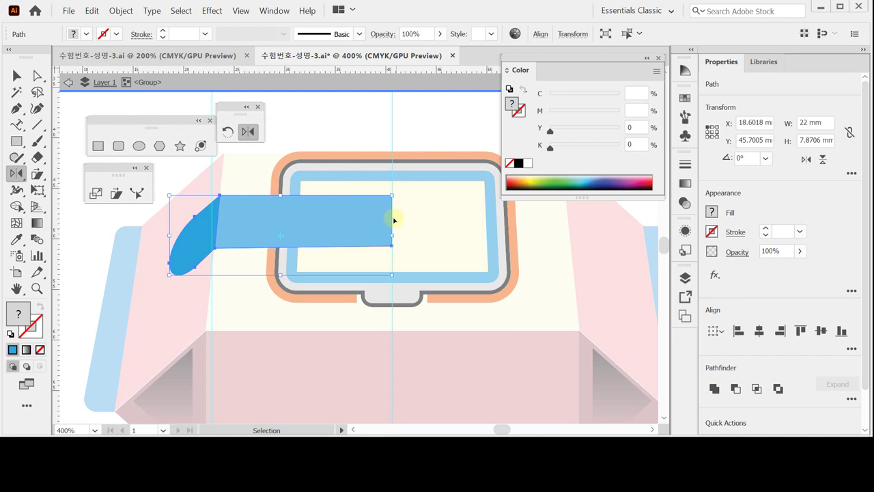
{"action": "key", "text": "Escape"}
{"action": "key", "text": "ctrl+s"}
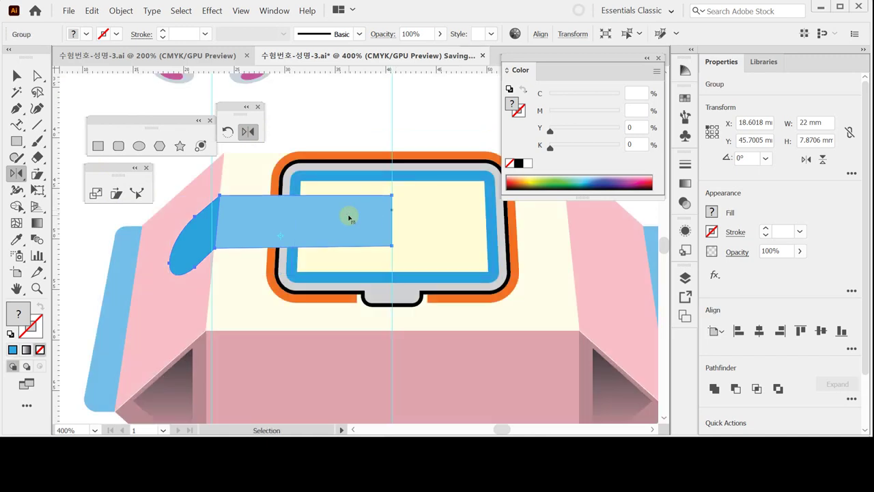
{"action": "double_click", "coordinate": [391, 215]}
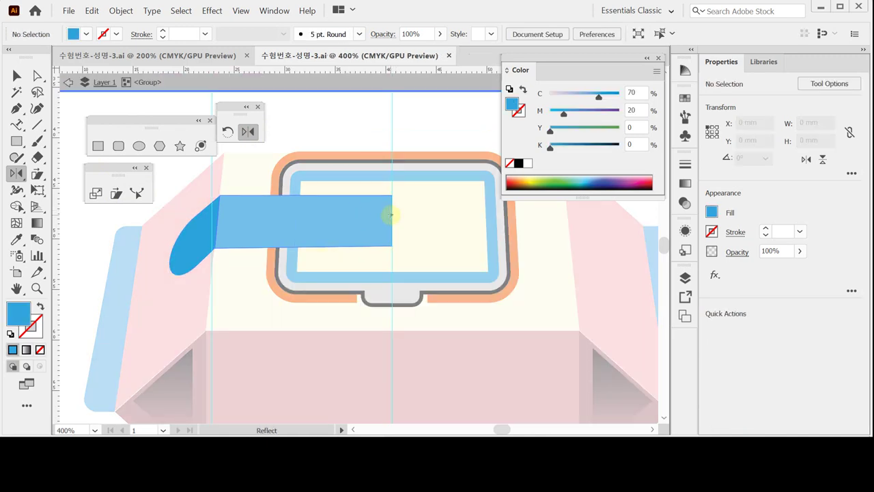
{"action": "key", "text": "ctrl+a"}
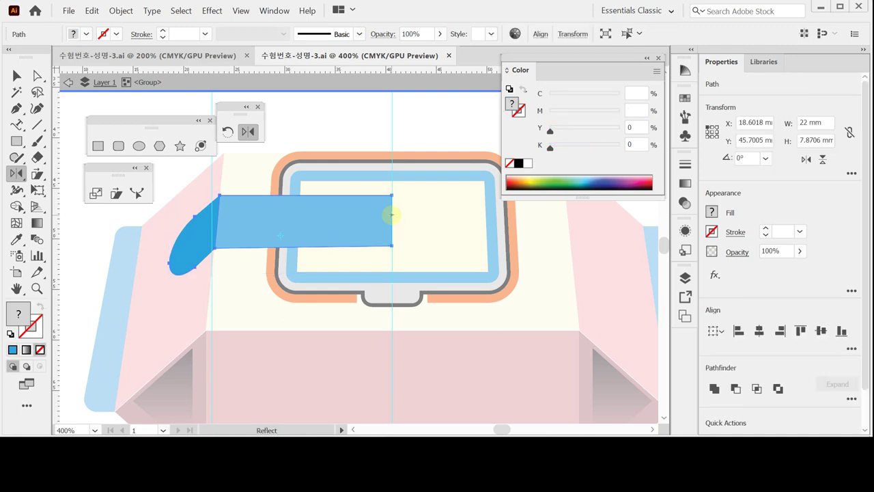
{"action": "left_click", "coordinate": [391, 216], "text": "alt"}
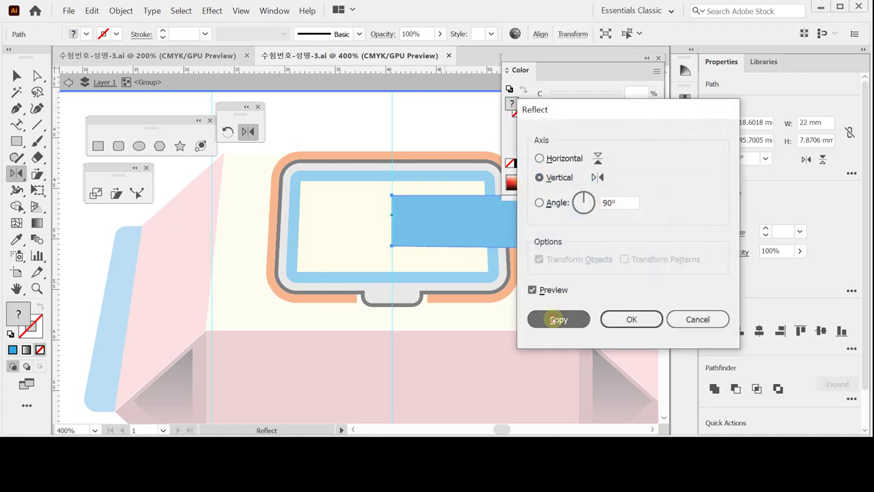
{"action": "left_click", "coordinate": [543, 313]}
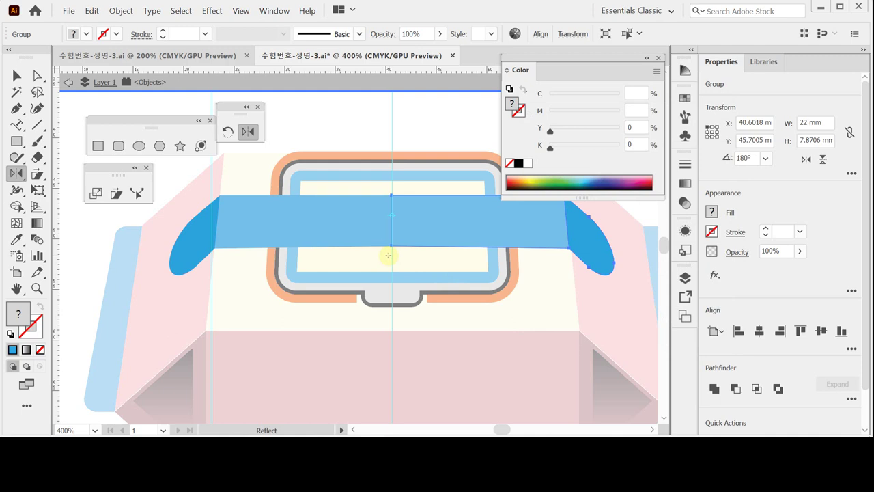
Select both strap halves and unite all their pieces into a single shape
{"action": "left_click", "coordinate": [409, 222], "text": "ctrl"}
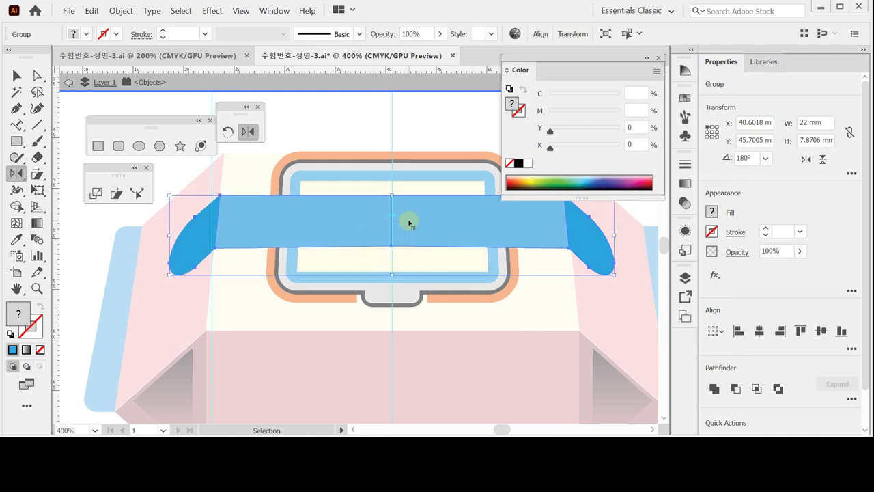
{"action": "left_click", "coordinate": [714, 388]}
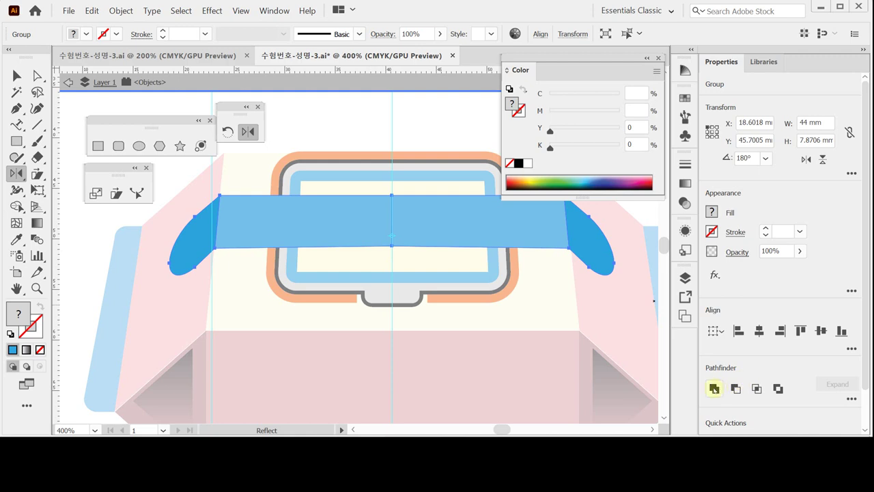
{"action": "left_click", "coordinate": [714, 388]}
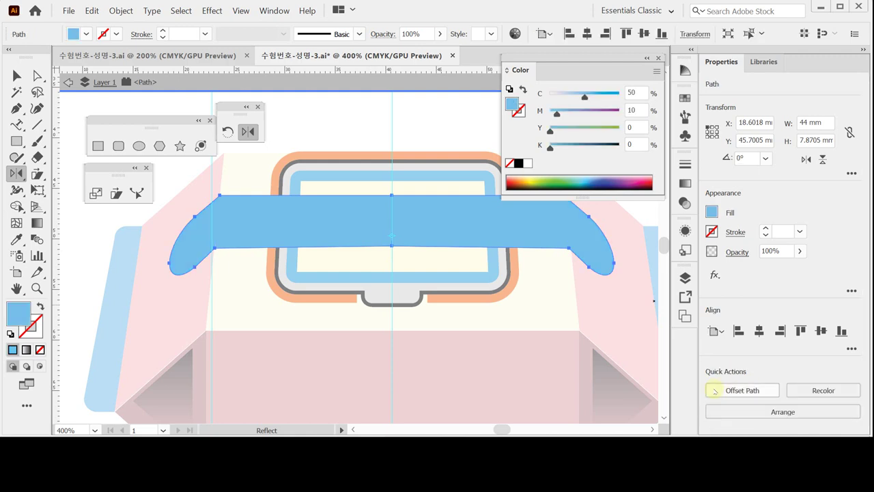
Undo the union of the whole strap and unite only its two light-blue band halves into one piece
{"action": "key", "text": "ctrl+z"}
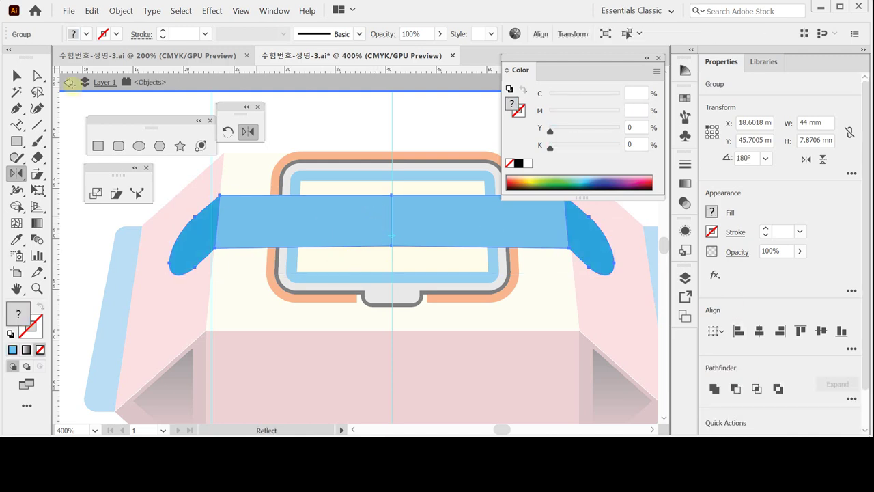
{"action": "left_click", "coordinate": [38, 75]}
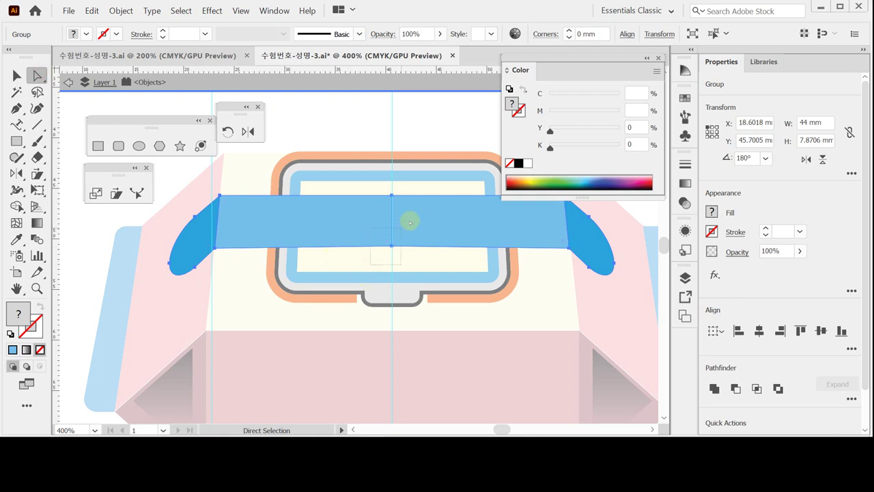
{"action": "left_click", "coordinate": [456, 244]}
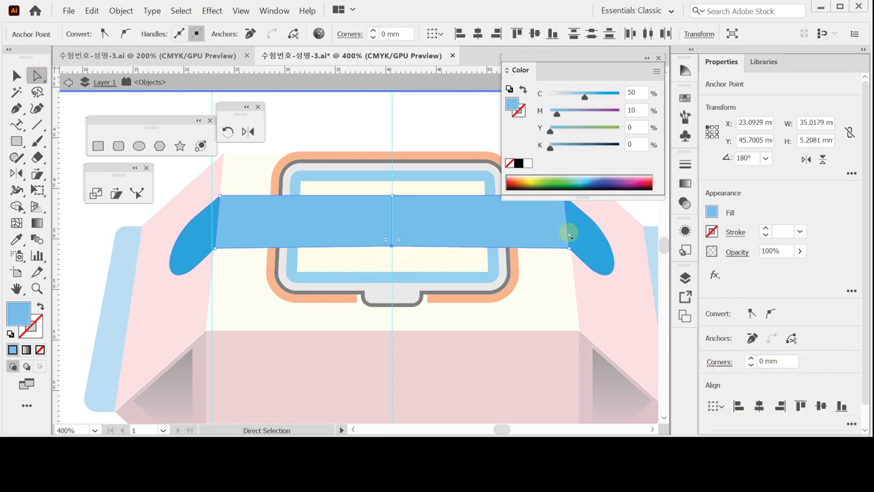
{"action": "left_click", "coordinate": [274, 11]}
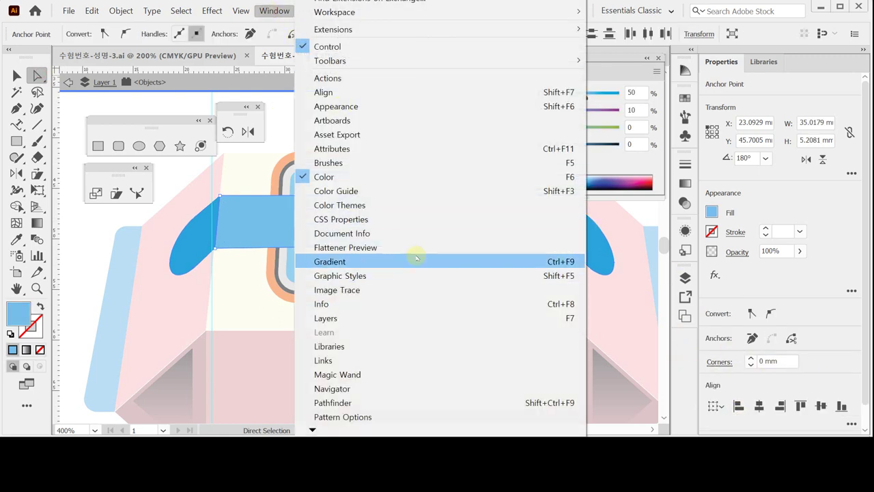
{"action": "left_click", "coordinate": [396, 387]}
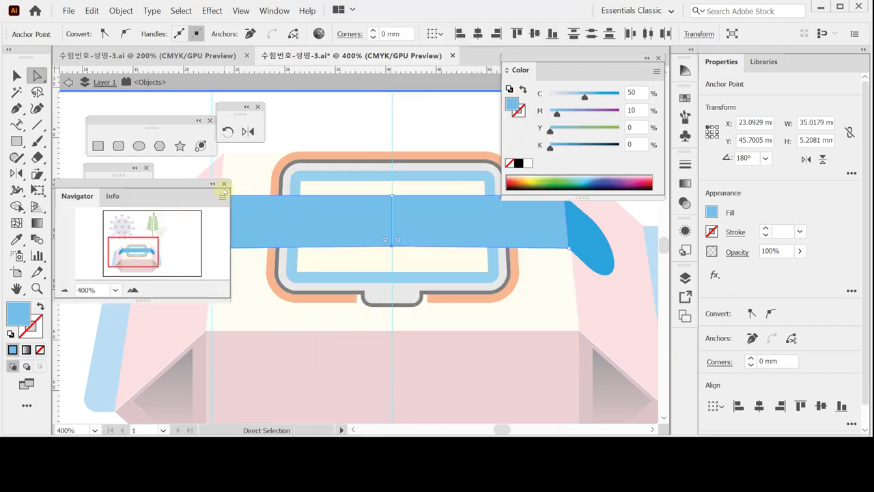
{"action": "left_click", "coordinate": [274, 10]}
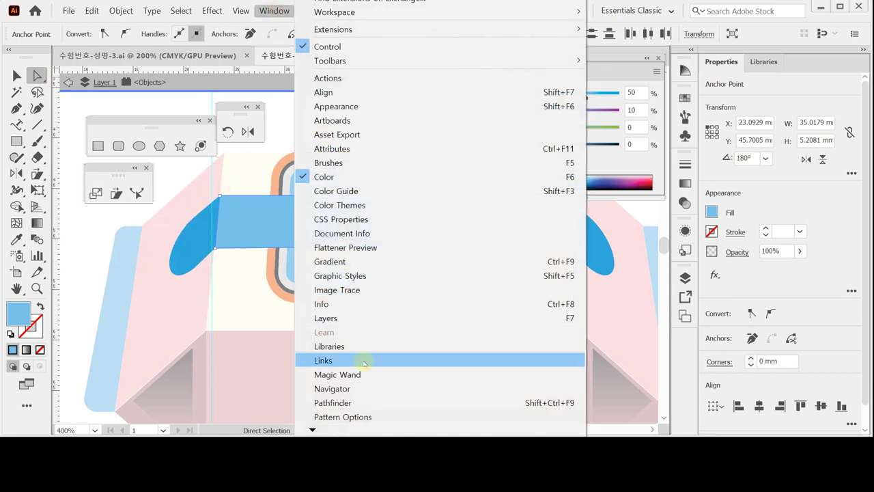
{"action": "left_click", "coordinate": [370, 396]}
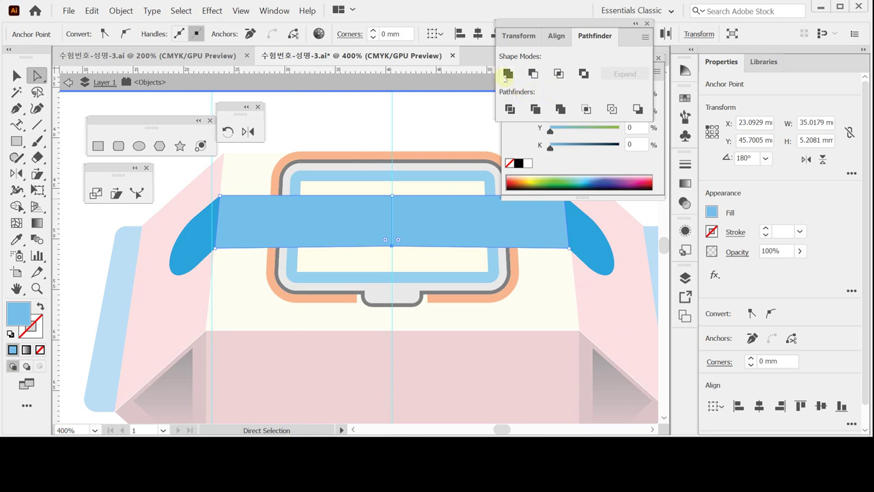
{"action": "left_click", "coordinate": [508, 73]}
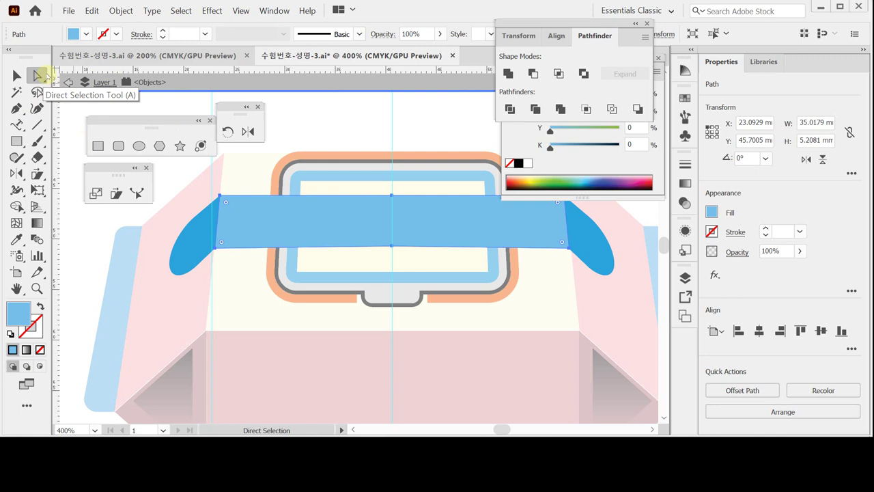
Duplicate all the strap pieces in place and unite the copy into a single shape
{"action": "key", "text": "ctrl+a"}
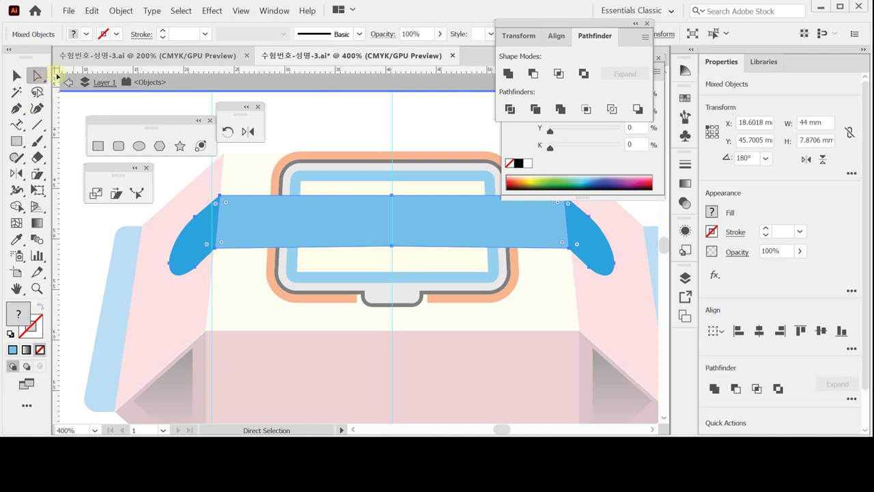
{"action": "key", "text": "v"}
{"action": "key", "text": "a"}
{"action": "key", "text": "ctrl+z"}
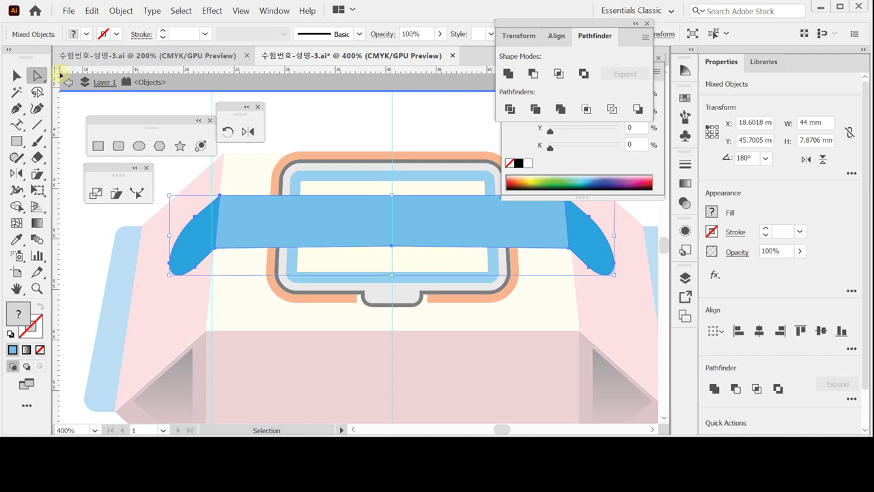
{"action": "key", "text": "ctrl+shift+z"}
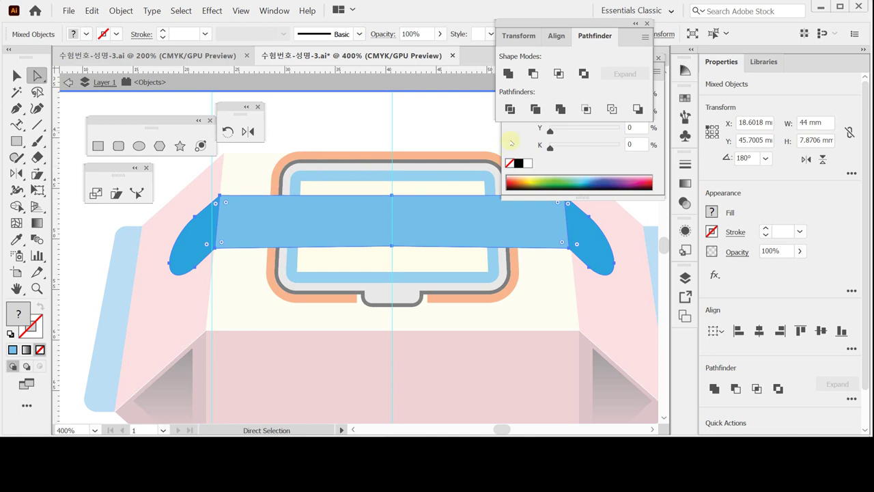
{"action": "left_click", "coordinate": [508, 73]}
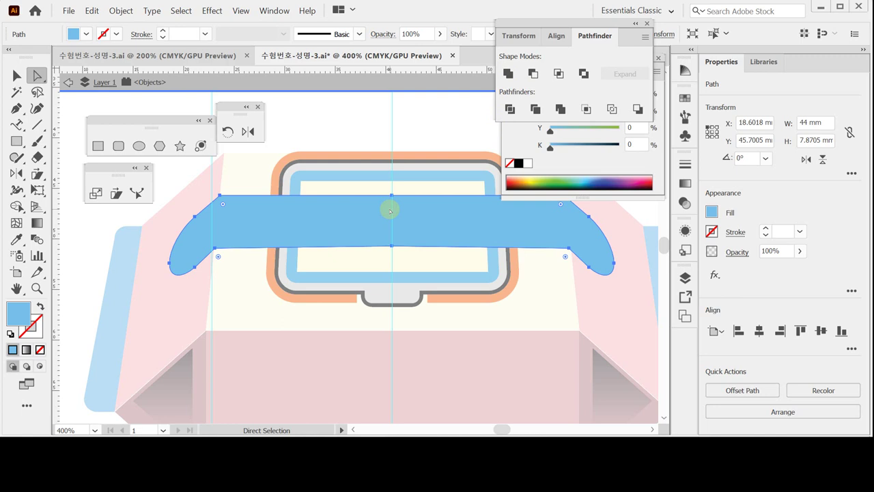
Offset the united strap shape by -0.7 mm and give the inner path a white stroke with no fill
{"action": "left_click", "coordinate": [742, 390]}
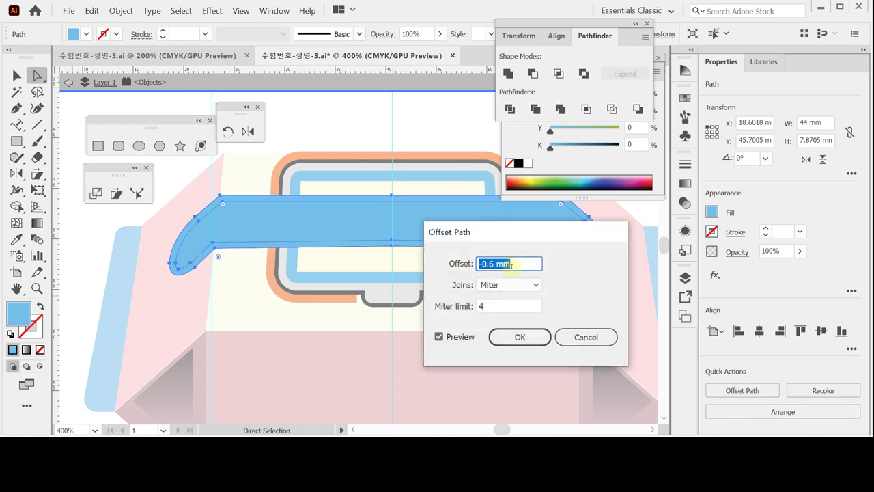
{"action": "type", "text": "-0.7"}
{"action": "key", "text": "Return"}
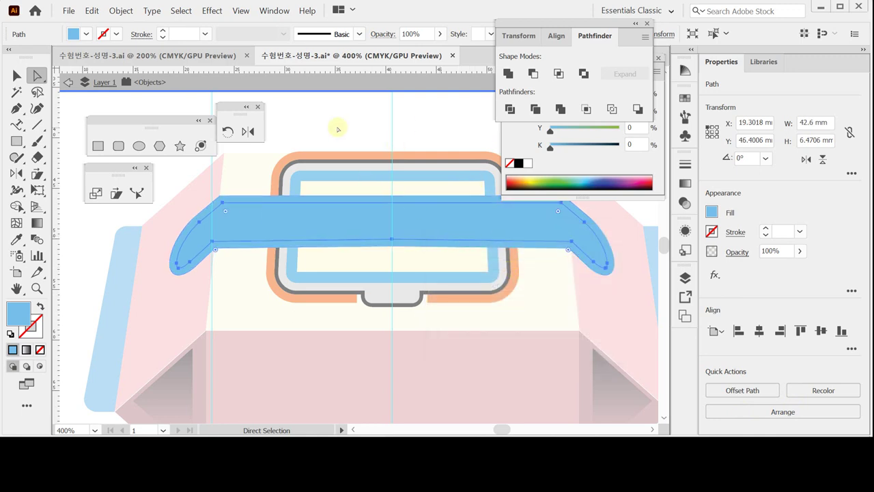
{"action": "left_click", "coordinate": [41, 306]}
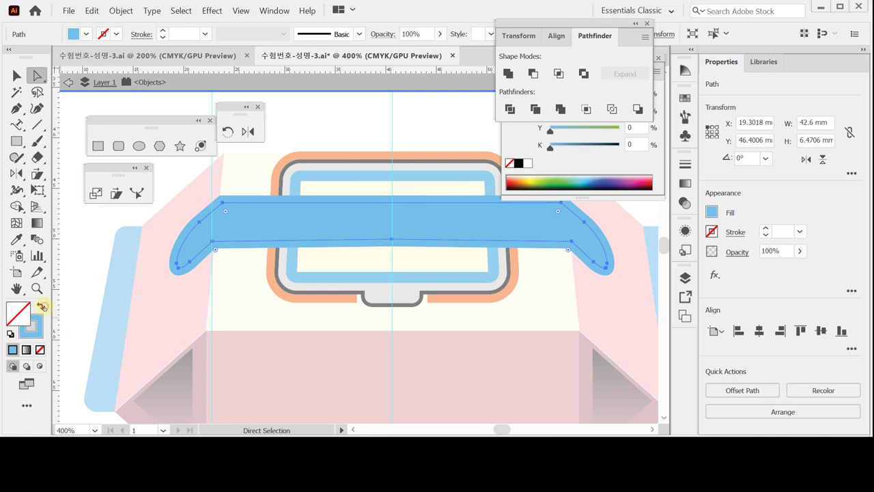
{"action": "left_click", "coordinate": [36, 331]}
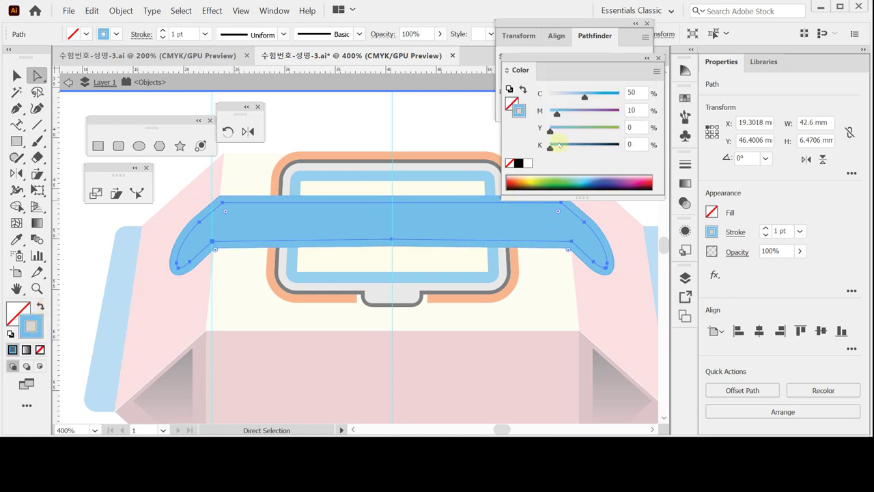
{"action": "left_click", "coordinate": [529, 165]}
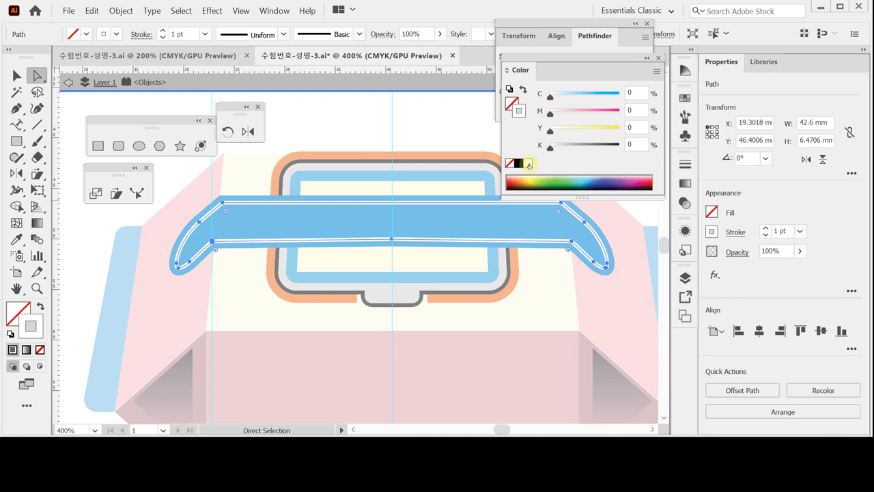
Make the white stroke a dashed line with 2 pt dashes aligned to corners and path ends
{"action": "left_click", "coordinate": [736, 233]}
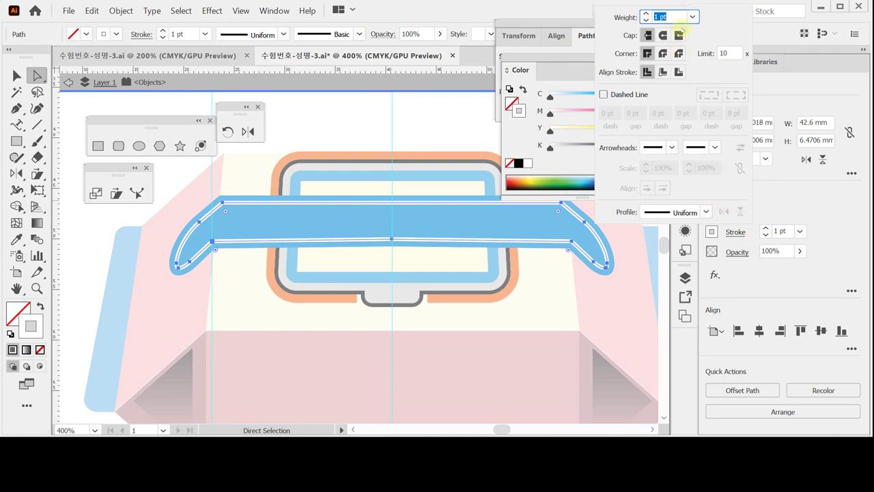
{"action": "left_click", "coordinate": [603, 95]}
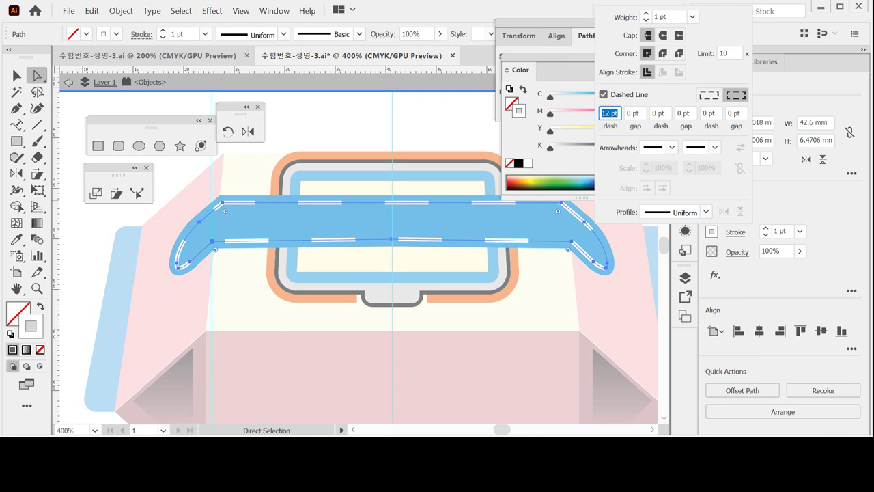
{"action": "type", "text": "2"}
{"action": "key", "text": "Tab"}
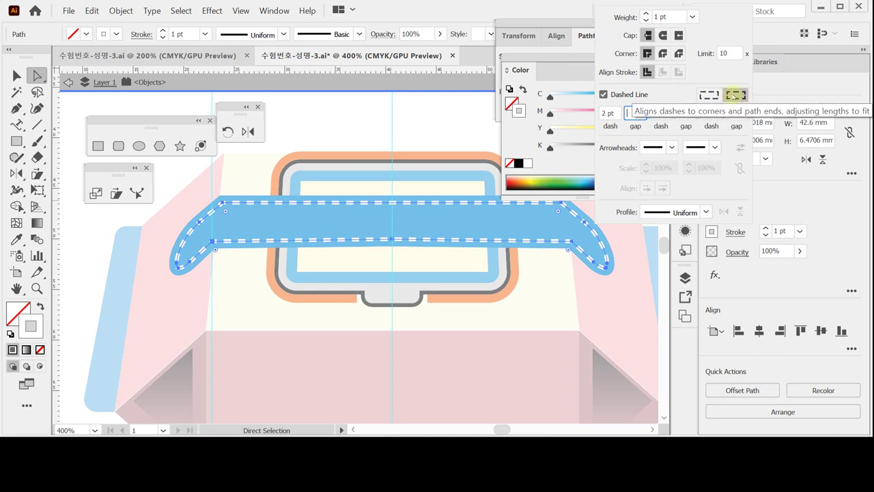
{"action": "left_click", "coordinate": [712, 95]}
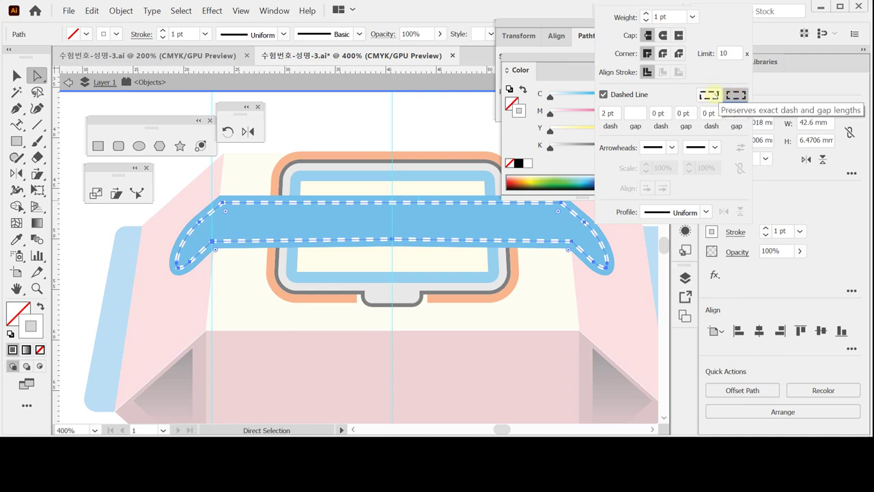
{"action": "left_click", "coordinate": [735, 95]}
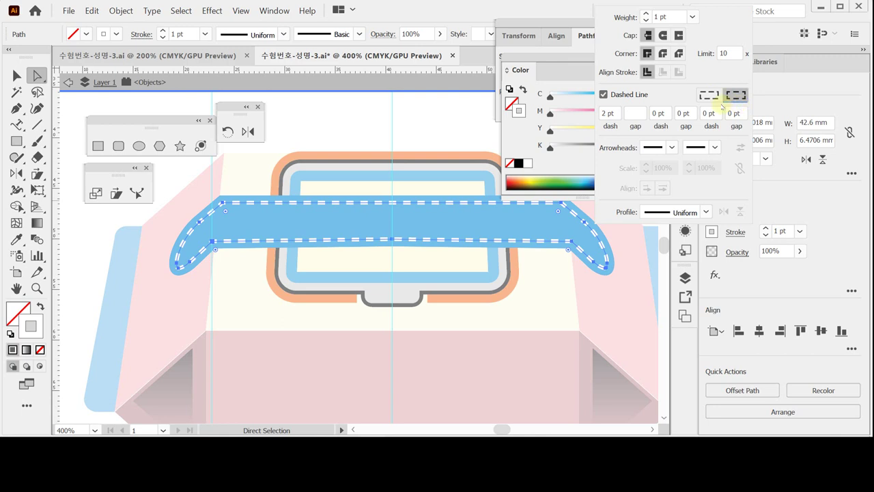
Delete the united light-blue copy beneath the dashed stitching, keeping the original strap pieces
{"action": "left_click", "coordinate": [20, 71]}
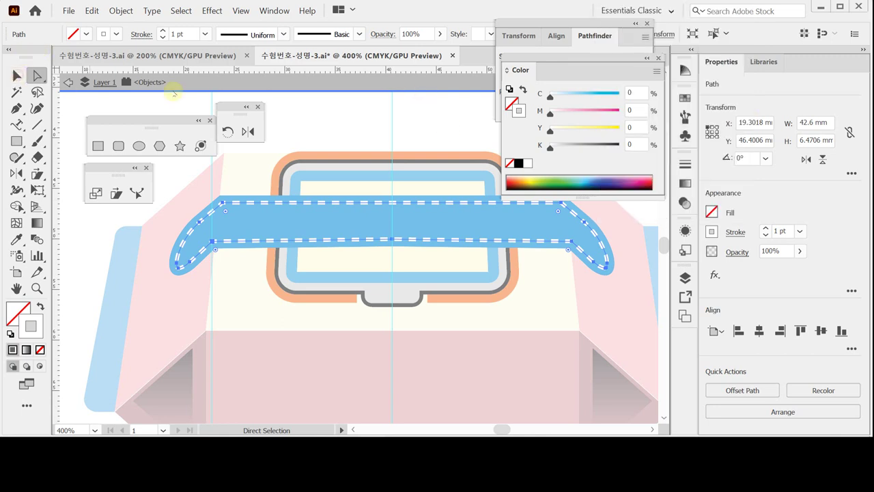
{"action": "left_click", "coordinate": [98, 255]}
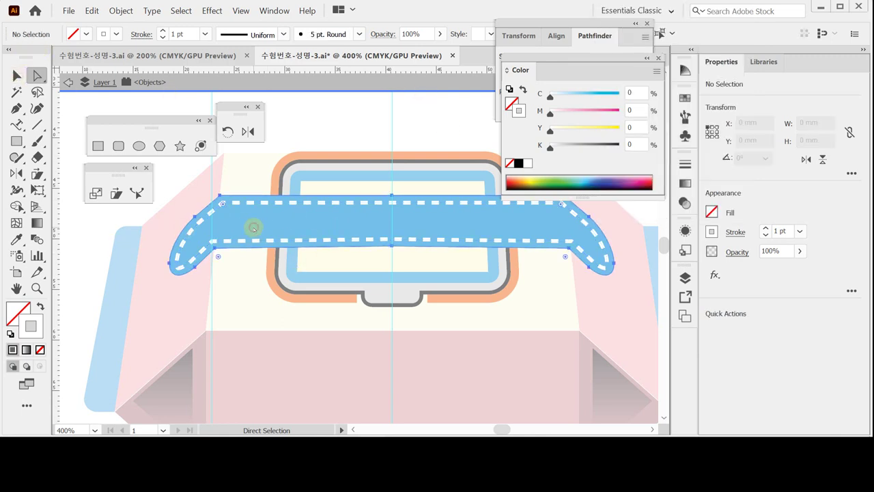
{"action": "left_click", "coordinate": [253, 229]}
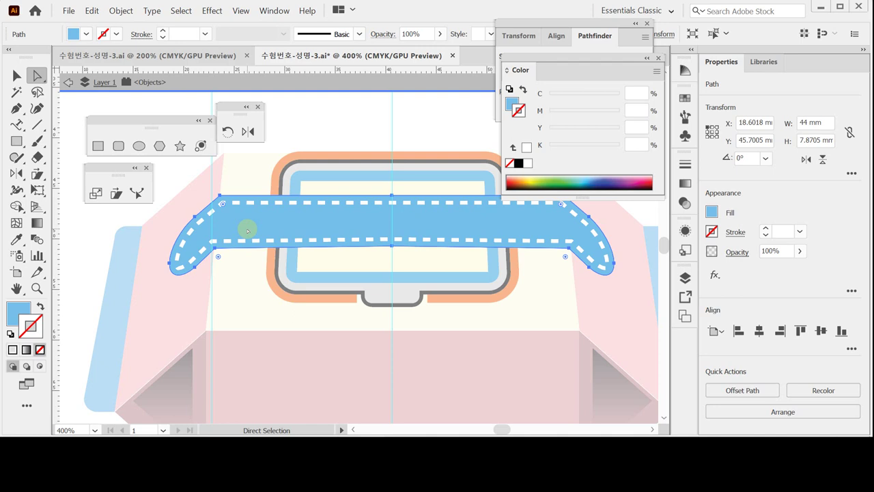
{"action": "key", "text": "Delete"}
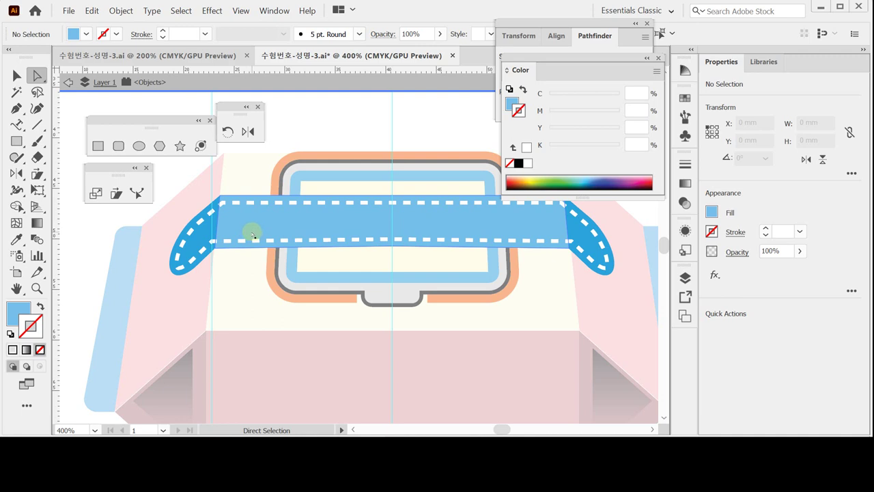
Exit isolation mode and save the document
{"action": "key", "text": "ctrl"}
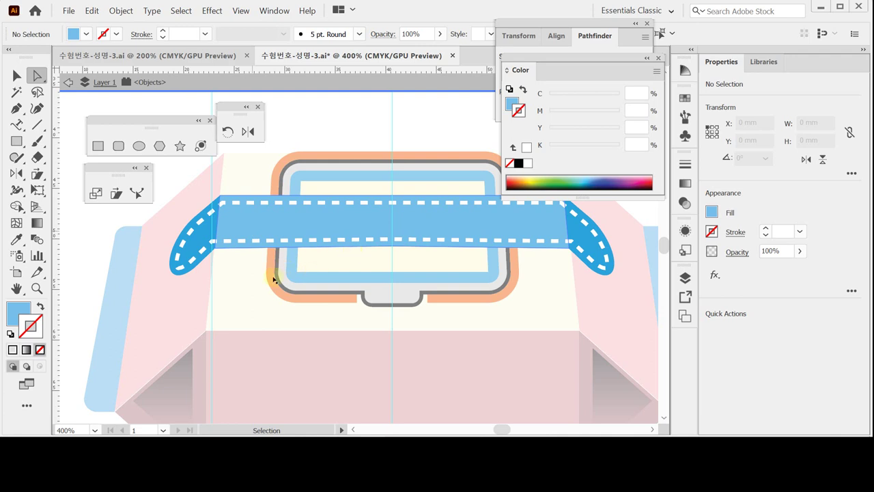
{"action": "double_click", "coordinate": [248, 297]}
{"action": "key", "text": "ctrl+s"}
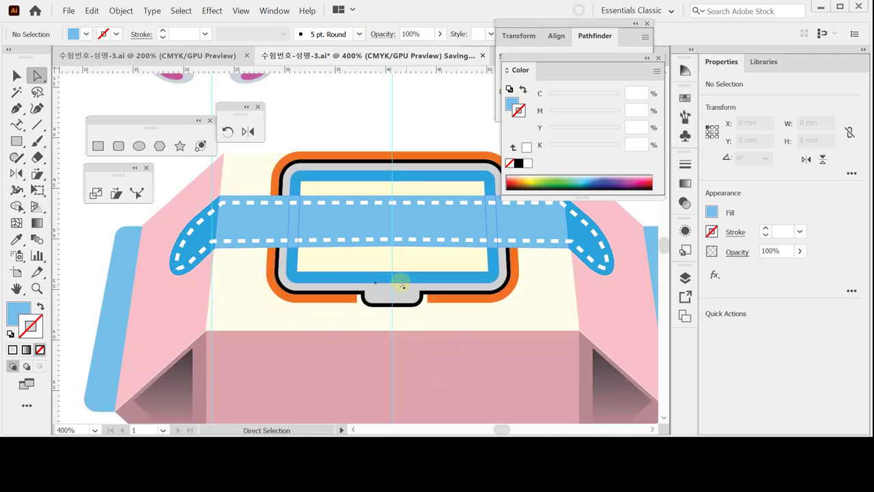
{"action": "key", "text": "ctrl+minus"}
{"action": "left_click_drag", "start_coordinate": [380, 240], "coordinate": [391, 256]}
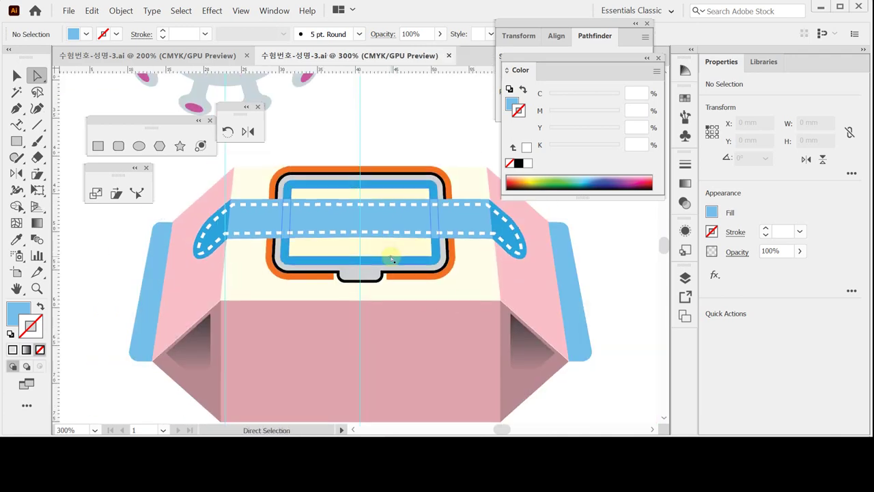
{"action": "left_click", "coordinate": [15, 75]}
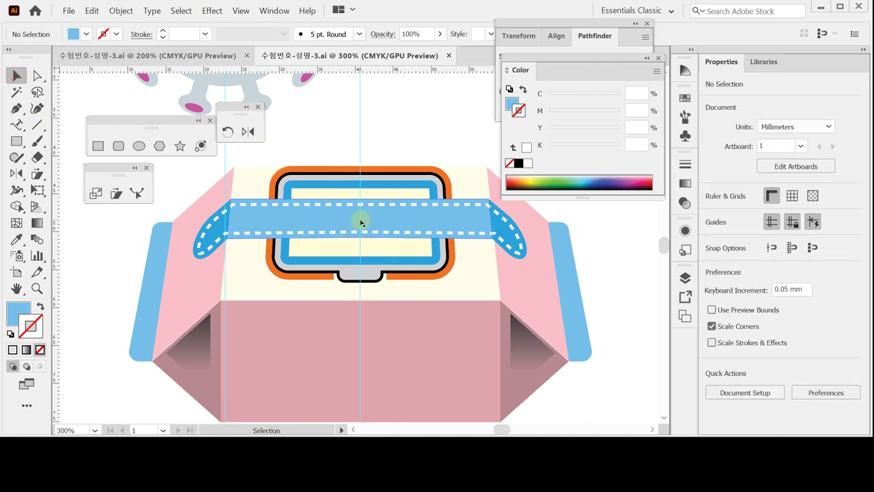
{"action": "left_click", "coordinate": [238, 226]}
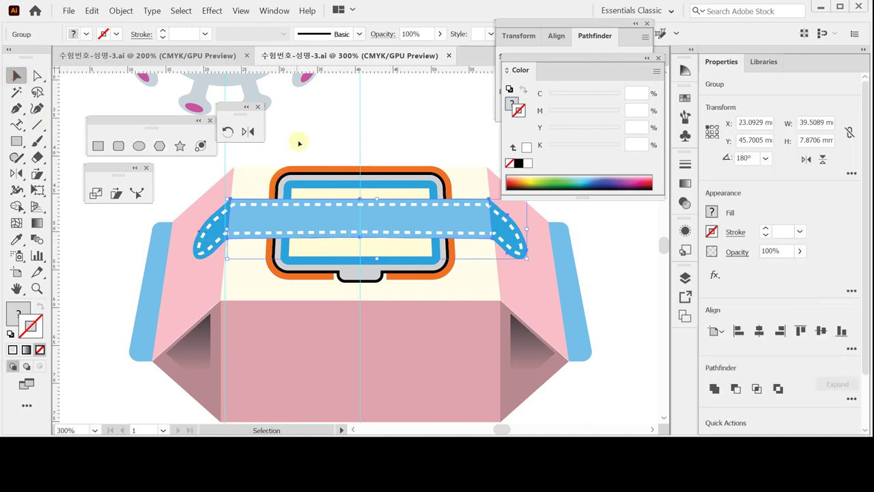
{"action": "left_click", "coordinate": [314, 156]}
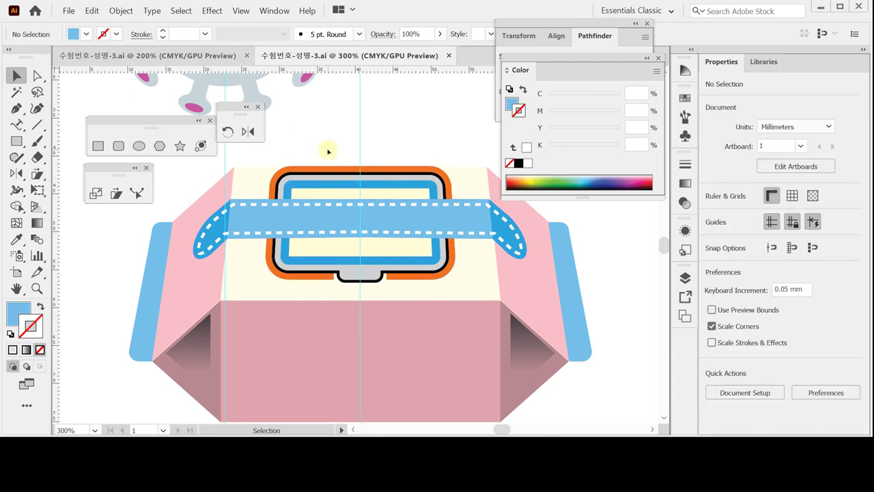
{"action": "left_click", "coordinate": [478, 234]}
{"action": "left_click", "coordinate": [353, 197]}
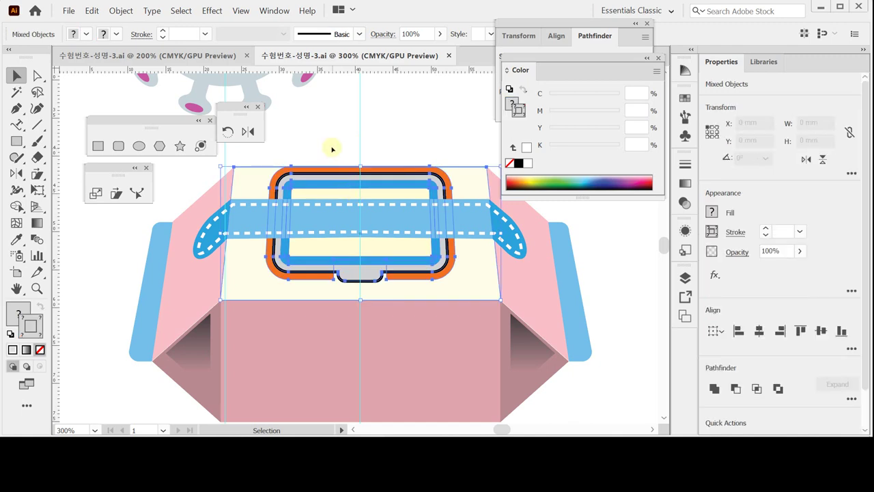
{"action": "left_click_drag", "start_coordinate": [332, 144], "coordinate": [353, 197]}
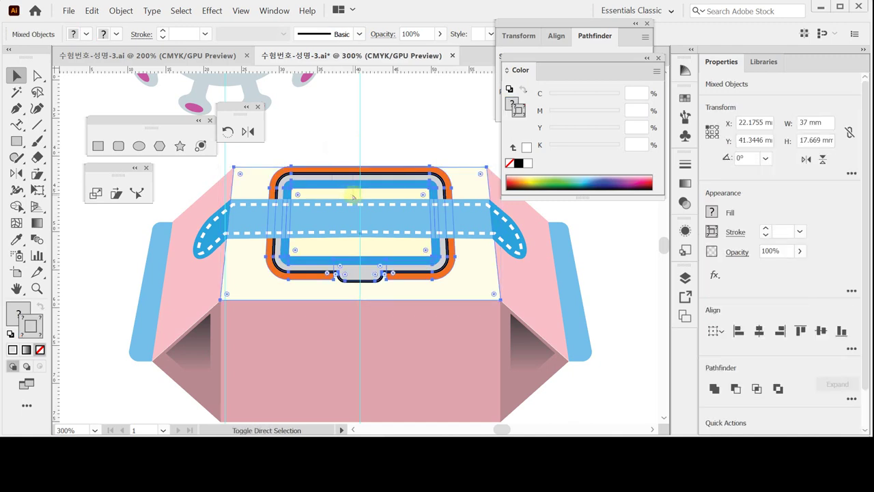
{"action": "left_click", "coordinate": [310, 131]}
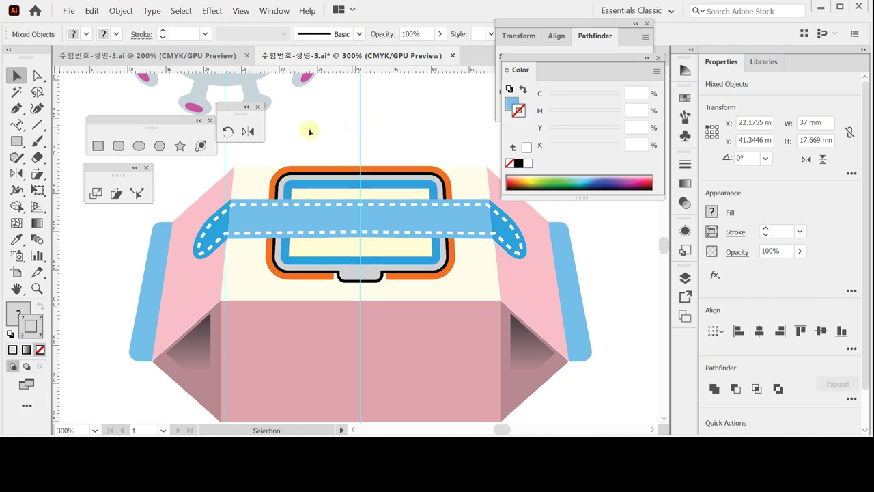
Bring the lid and latch pieces in front of the strap, excluding the cream top panel, and save the document
{"action": "left_click", "coordinate": [344, 187]}
{"action": "left_click", "coordinate": [351, 193], "text": "shift"}
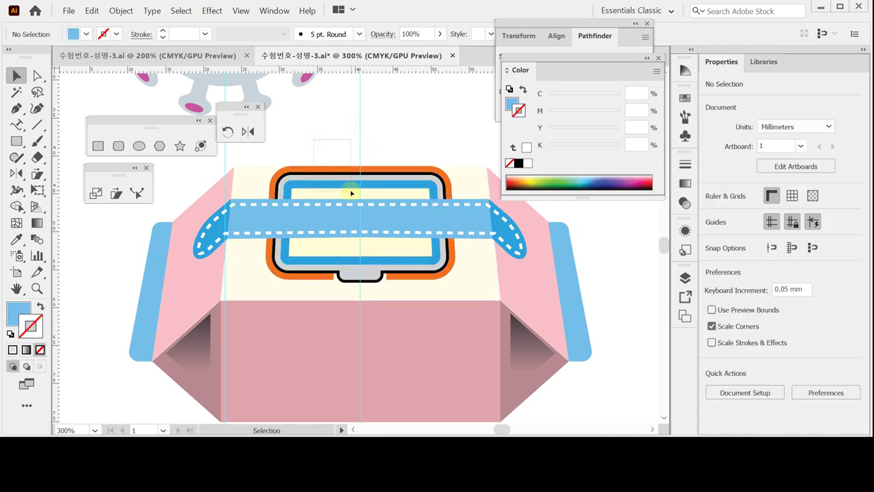
{"action": "left_click", "coordinate": [468, 175], "text": "shift"}
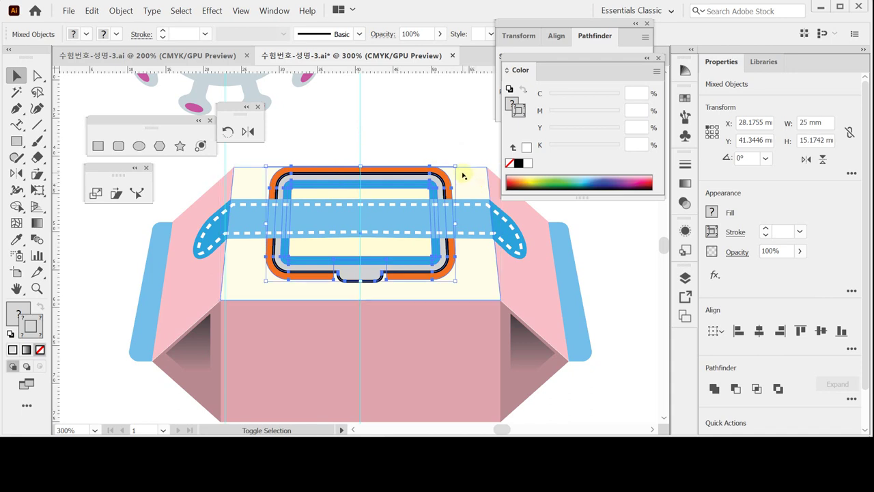
{"action": "key", "text": "ctrl+shift+bracketright"}
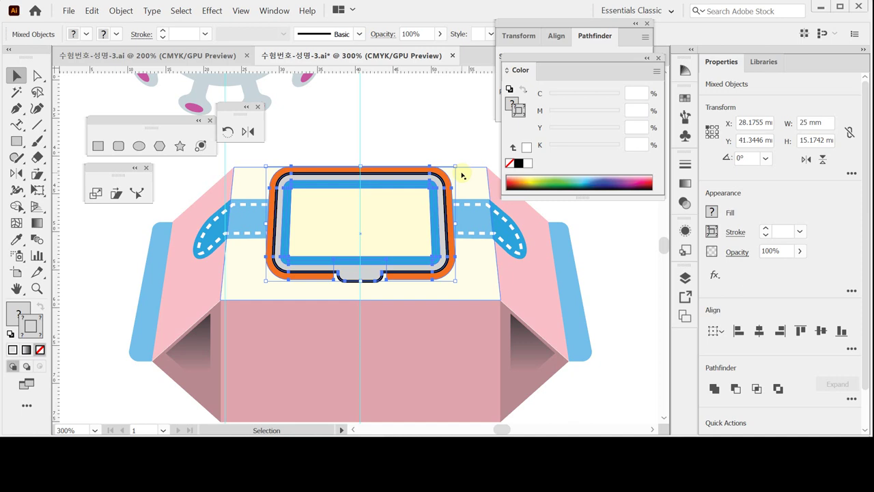
{"action": "key", "text": "a"}
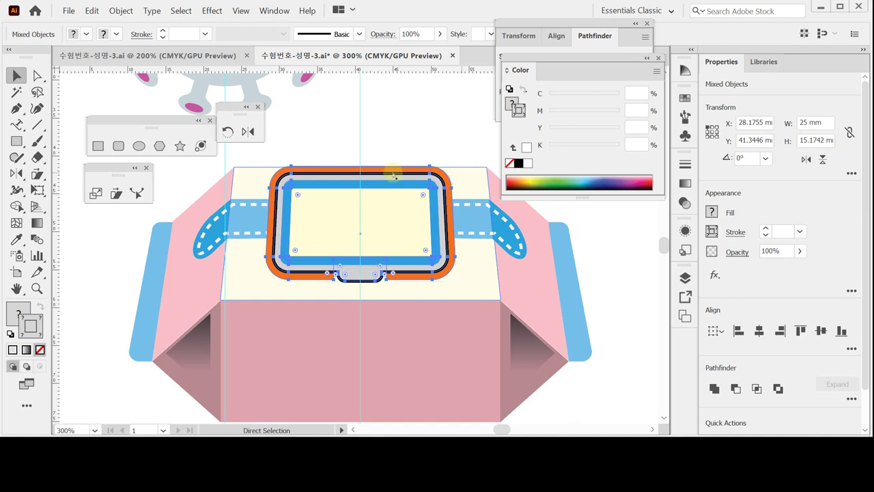
{"action": "left_click", "coordinate": [346, 133]}
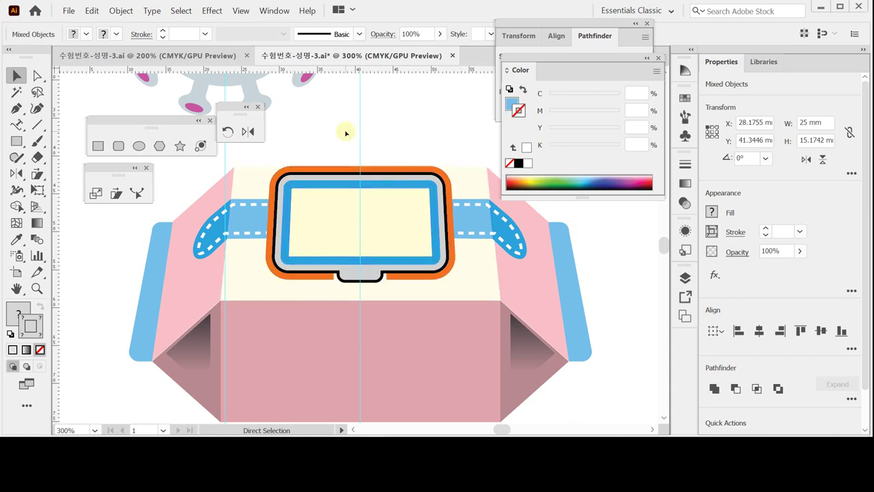
{"action": "key", "text": "v"}
{"action": "key", "text": "ctrl+s"}
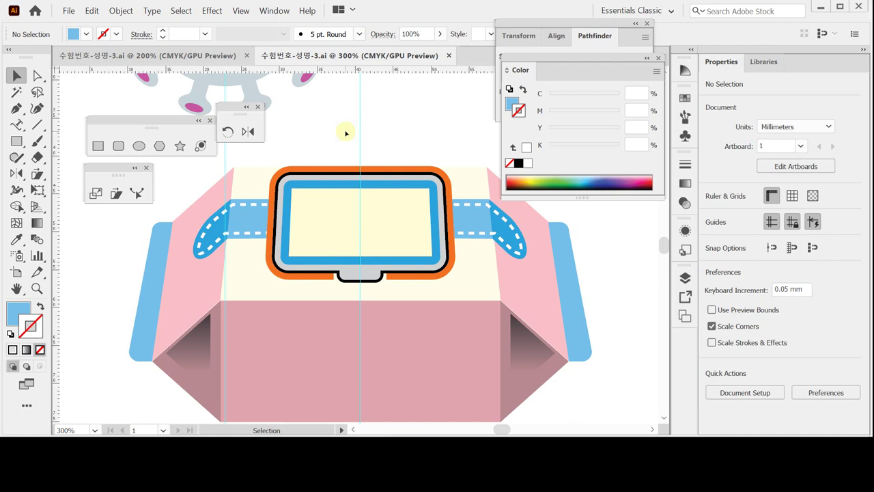
Place a point-text object in the blank area above the lid and set its font to Times New Roman Bold
{"action": "key", "text": "ctrl+="}
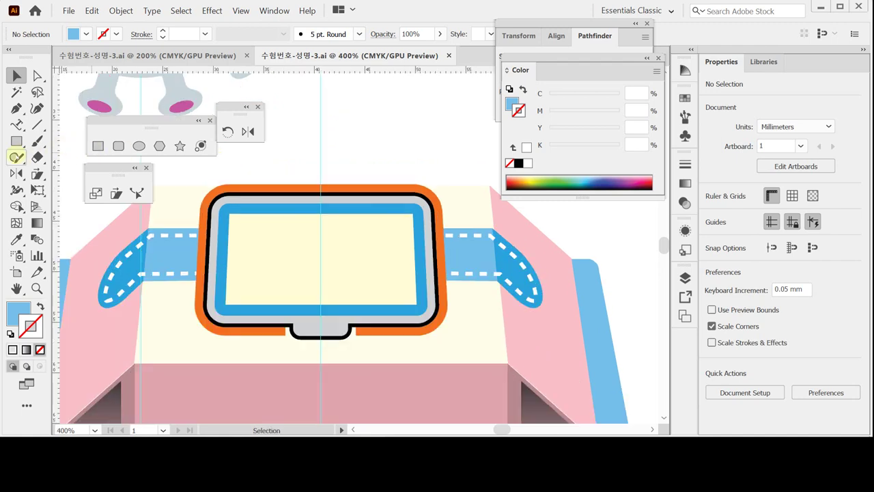
{"action": "left_click", "coordinate": [17, 124]}
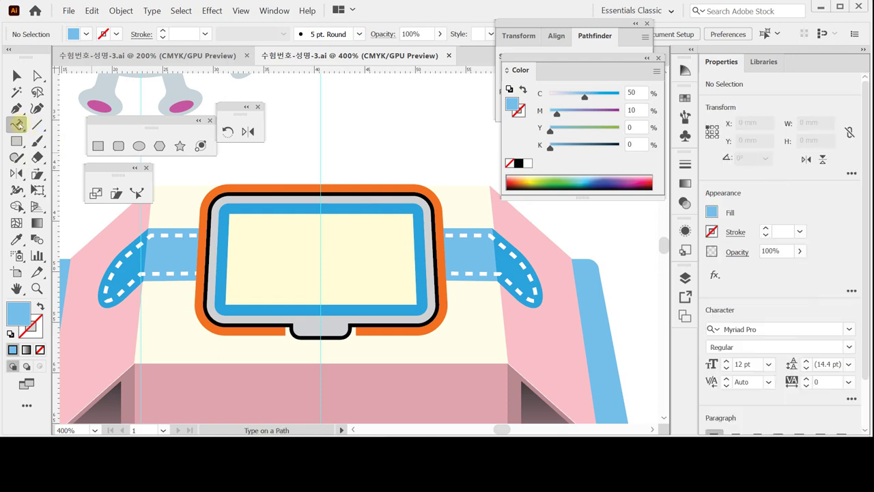
{"action": "left_click_drag", "start_coordinate": [19, 124], "coordinate": [63, 126]}
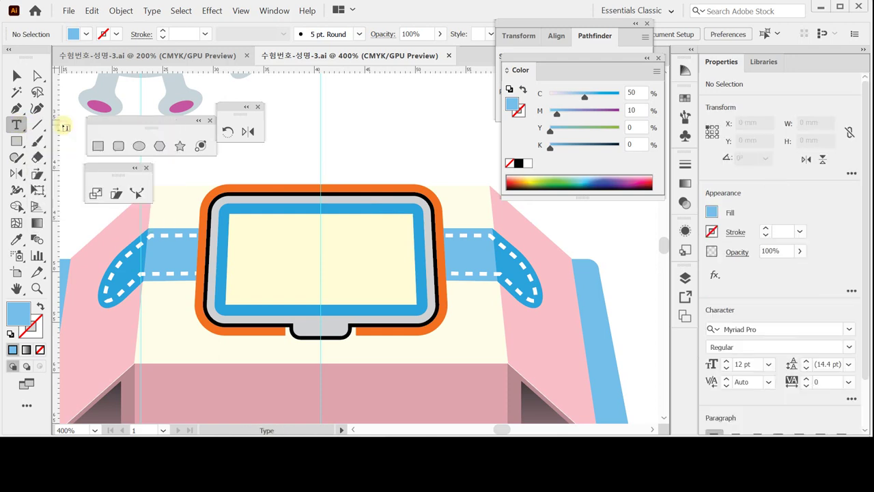
{"action": "left_click", "coordinate": [292, 128]}
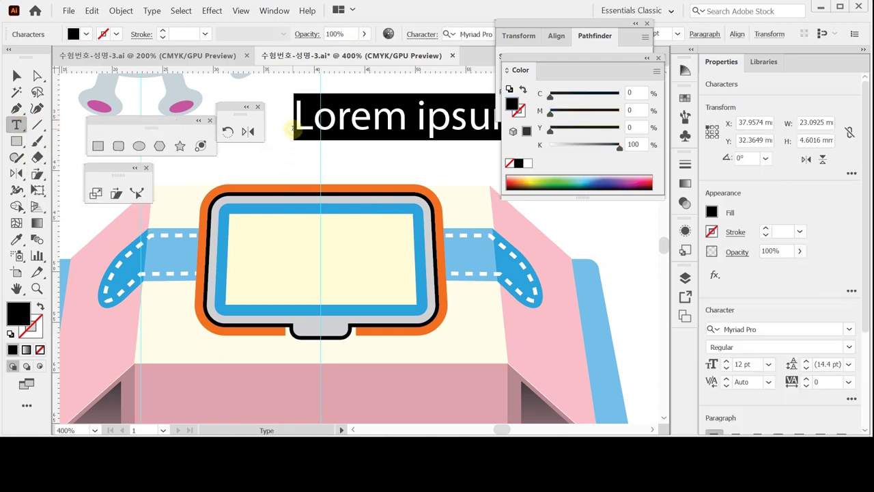
{"action": "key", "text": "ctrl+t"}
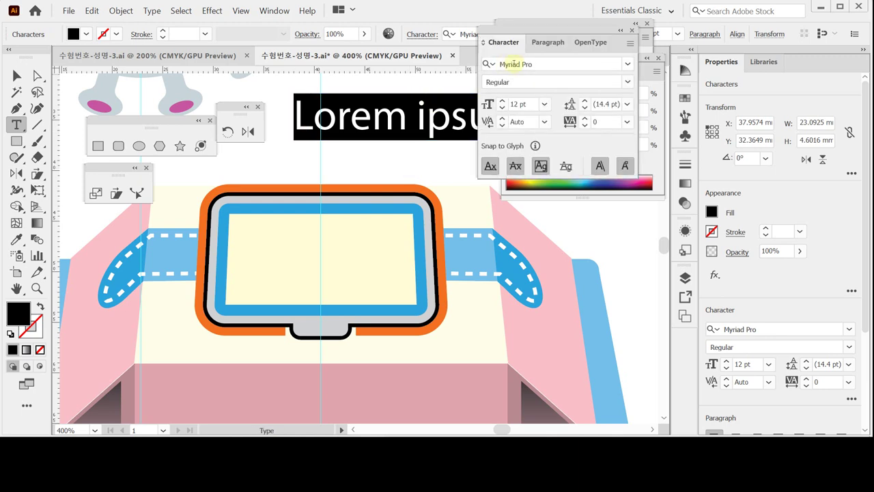
{"action": "left_click", "coordinate": [510, 65]}
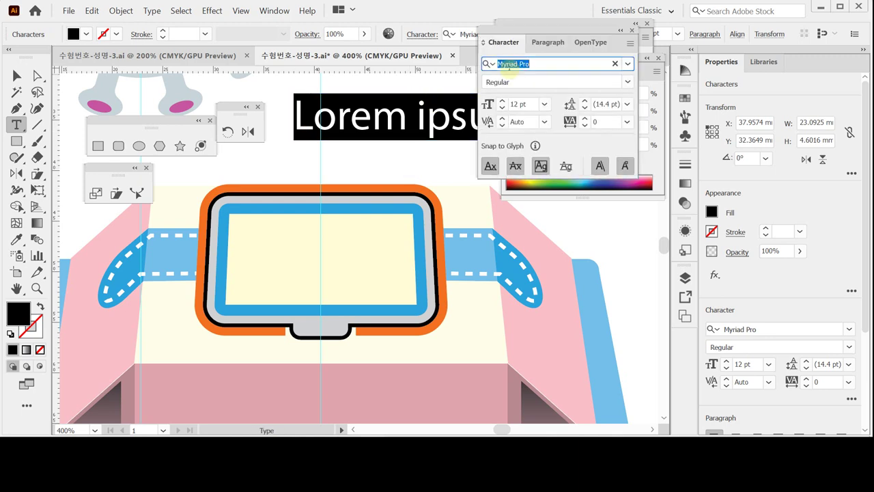
{"action": "type", "text": "나"}
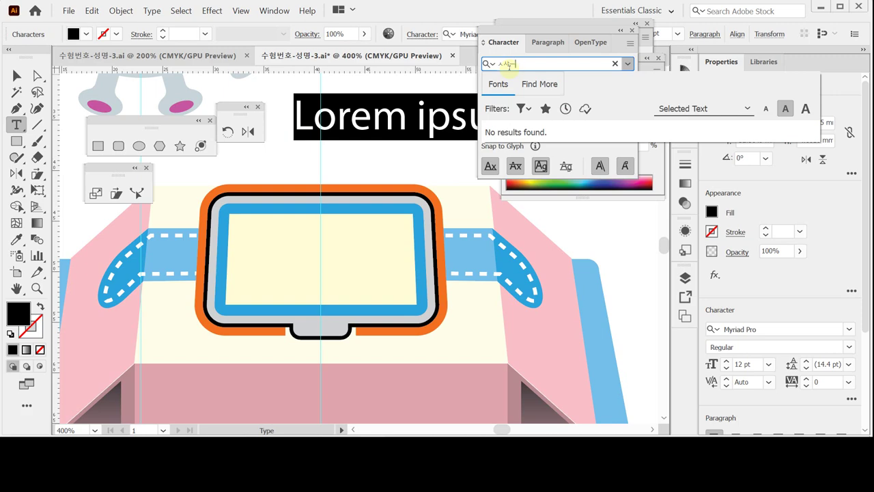
{"action": "key", "text": "BackSpace"}
{"action": "type", "text": "tim"}
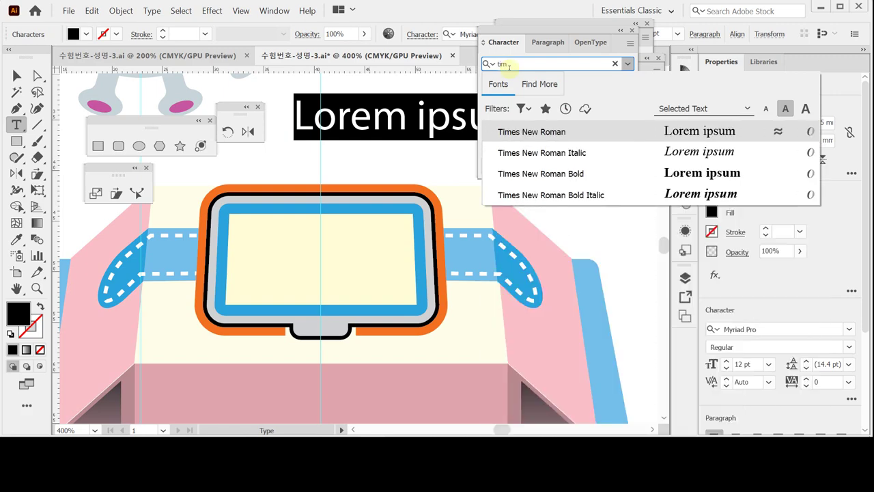
{"action": "key", "text": "Down"}
{"action": "key", "text": "Down"}
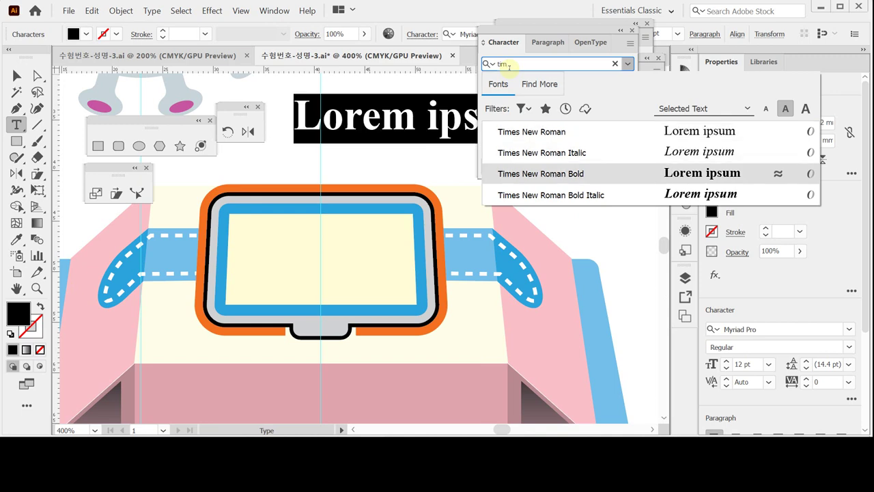
{"action": "key", "text": "Return"}
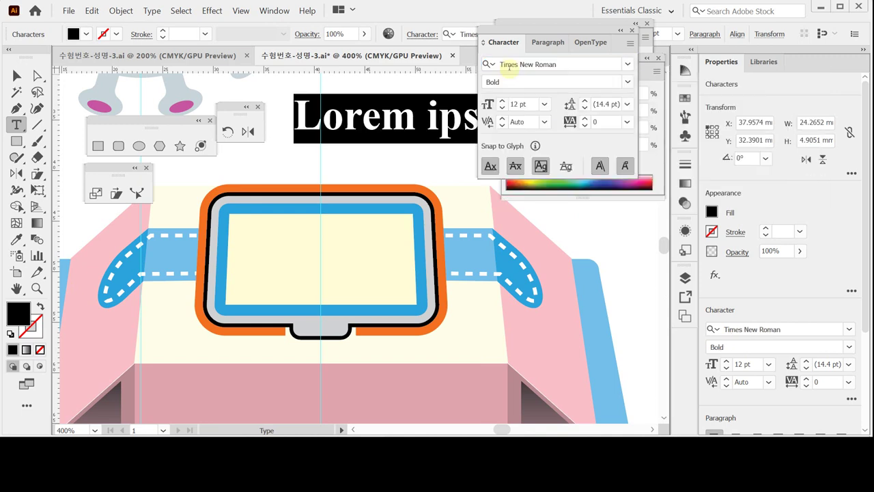
Set the text size to 9 pt and center-align its paragraph
{"action": "left_click", "coordinate": [545, 104]}
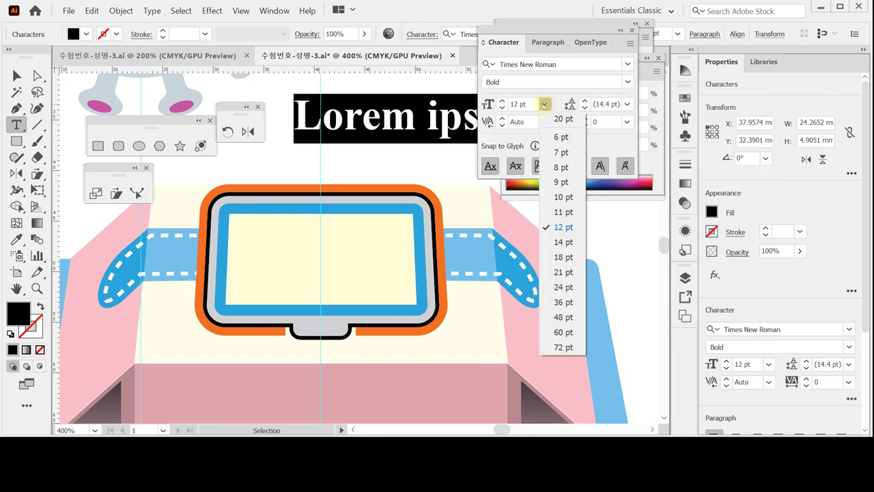
{"action": "left_click", "coordinate": [561, 181]}
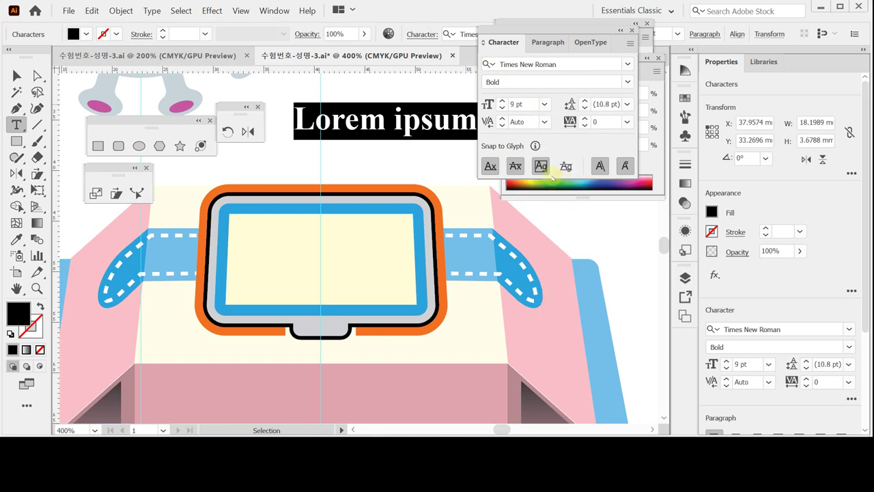
{"action": "left_click", "coordinate": [546, 43]}
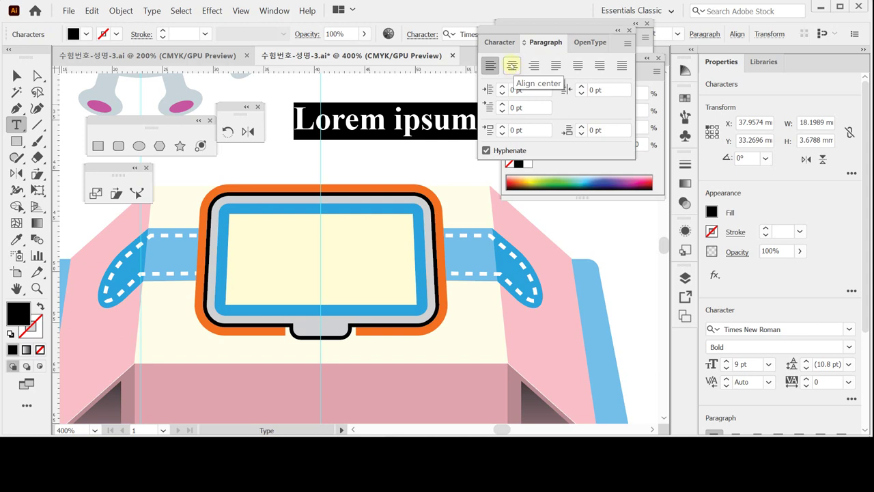
{"action": "left_click", "coordinate": [511, 65]}
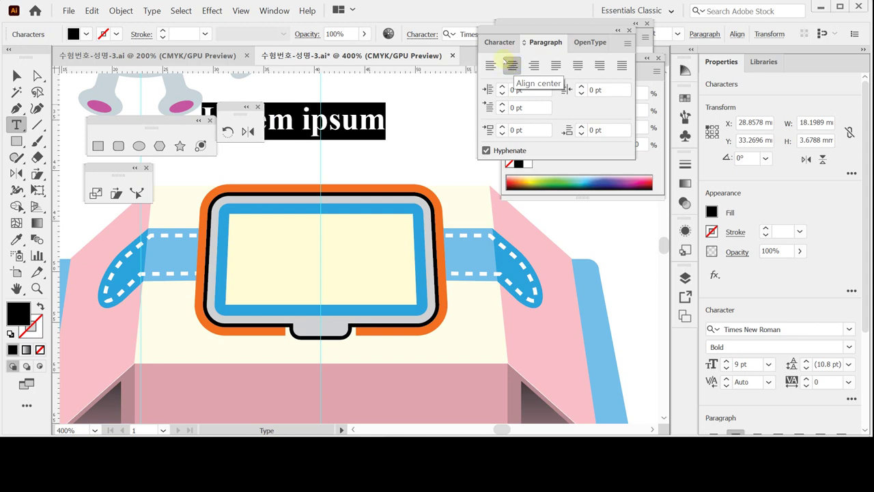
{"action": "left_click", "coordinate": [500, 42]}
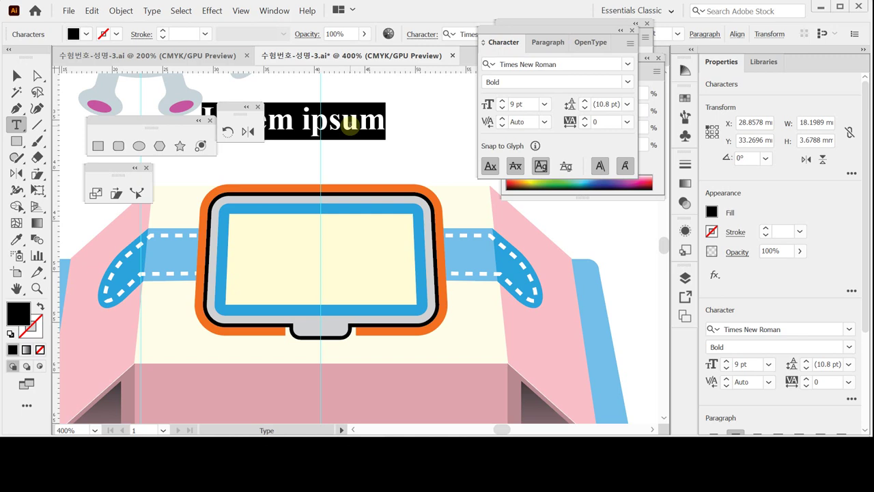
{"action": "key", "text": "Escape"}
{"action": "left_click", "coordinate": [631, 30]}
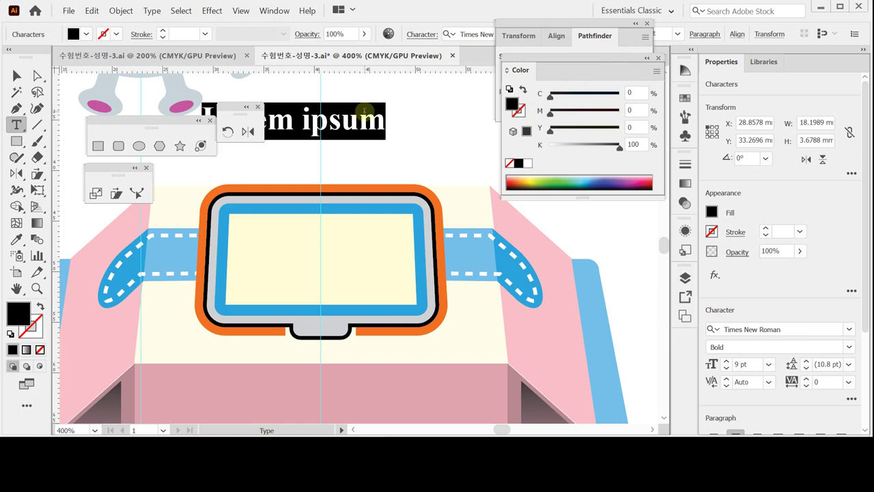
Replace the placeholder text with "KEEP" and "CLEAN" on two lines
{"action": "type", "text": "KEE"}
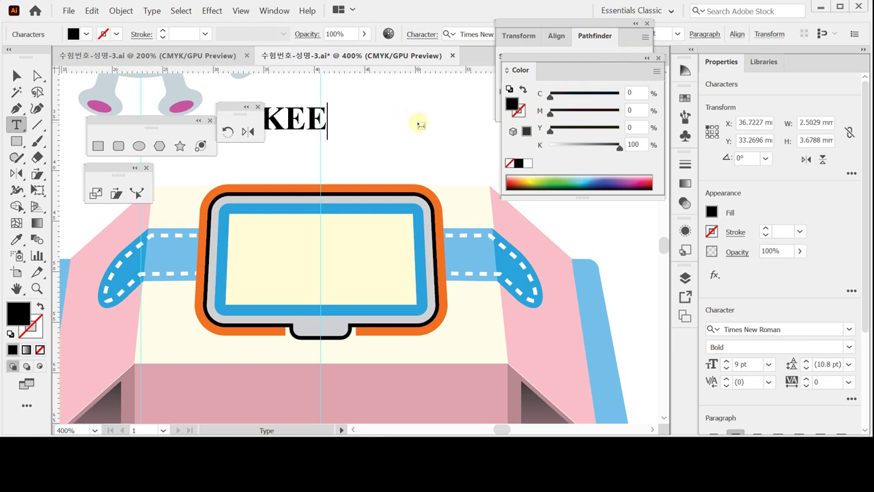
{"action": "type", "text": "P"}
{"action": "key", "text": "Return"}
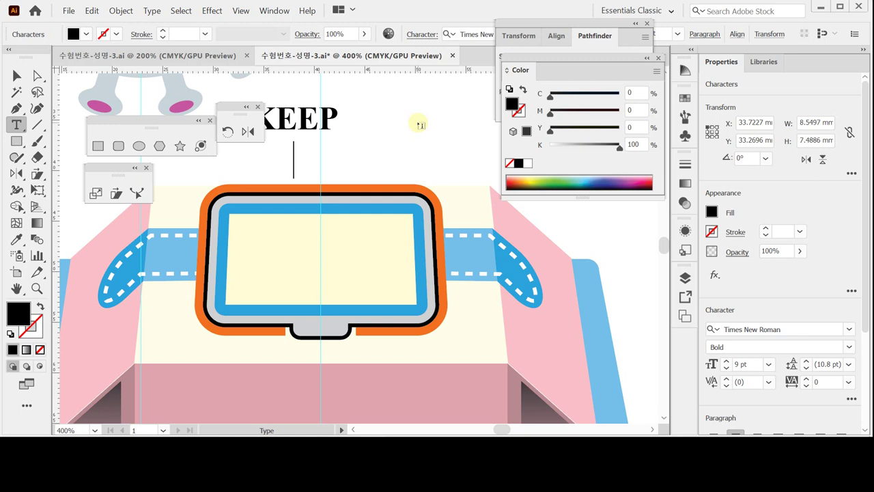
{"action": "type", "text": "CLEAN"}
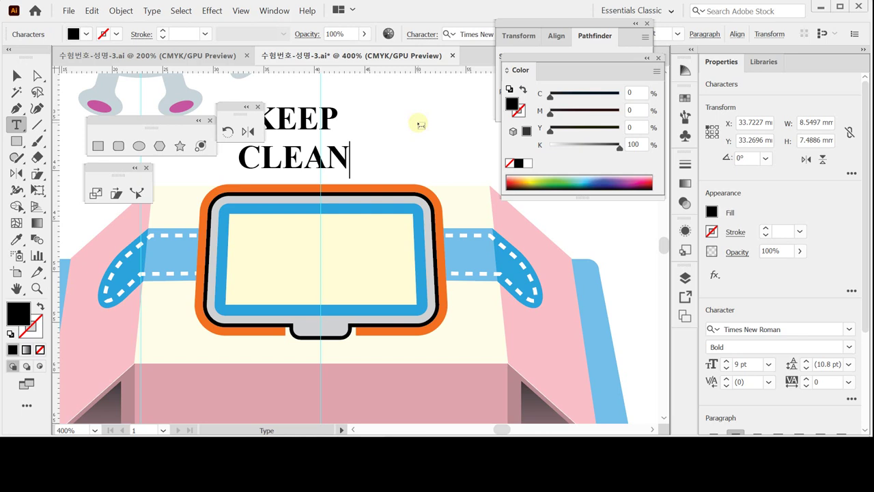
{"action": "key", "text": "Escape"}
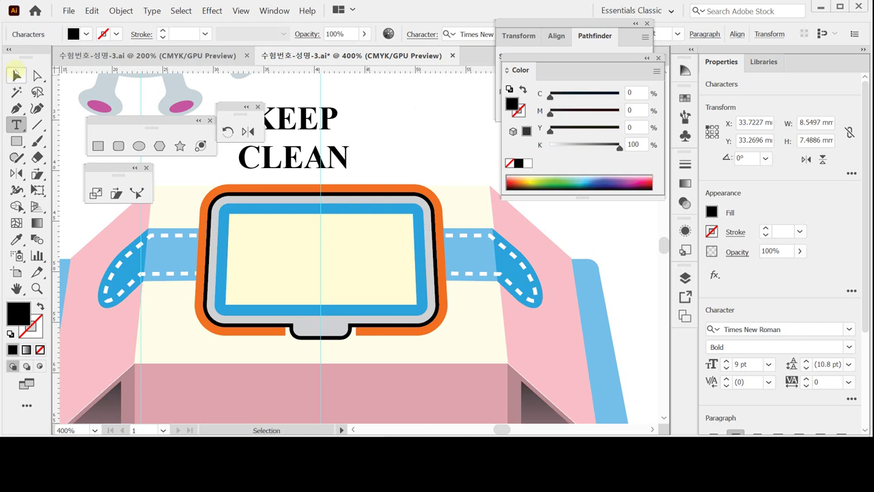
Move the KEEP CLEAN text into the middle of the lid's cream window, centered on the vertical guide, and deselect it
{"action": "left_click_drag", "start_coordinate": [317, 163], "coordinate": [347, 280]}
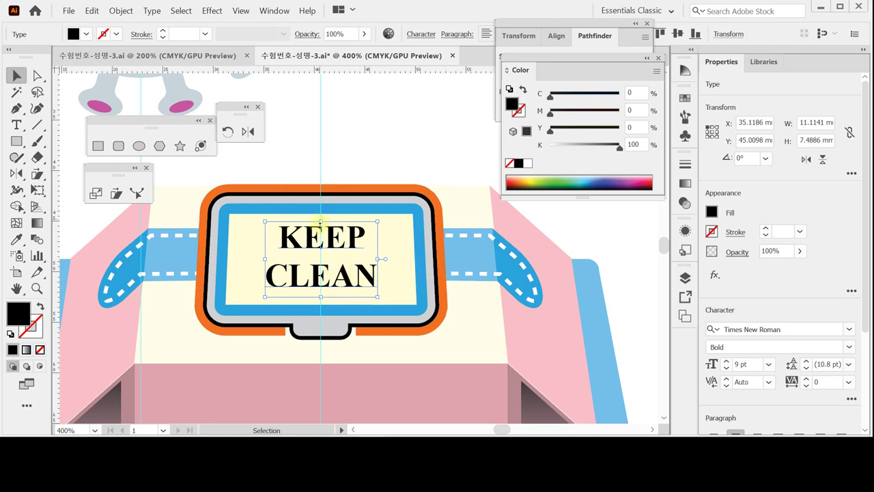
{"action": "key", "text": "Left"}
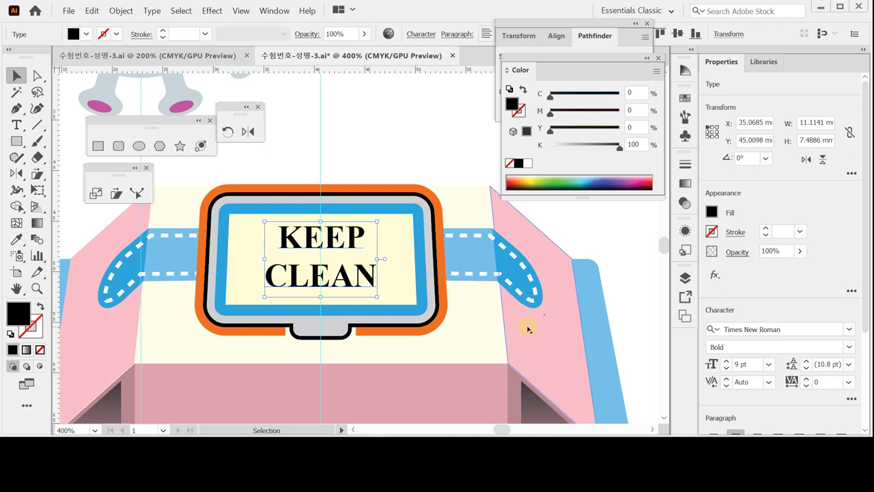
{"action": "key", "text": "ctrl+shift+a"}
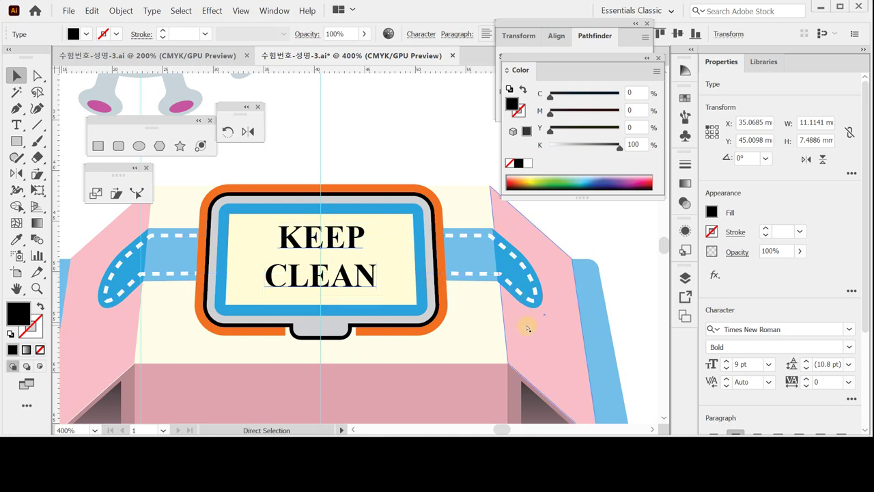
Save the document with the KEEP CLEAN lettering in place on the lid
{"action": "key", "text": "ctrl+z"}
{"action": "key", "text": "ctrl+s"}
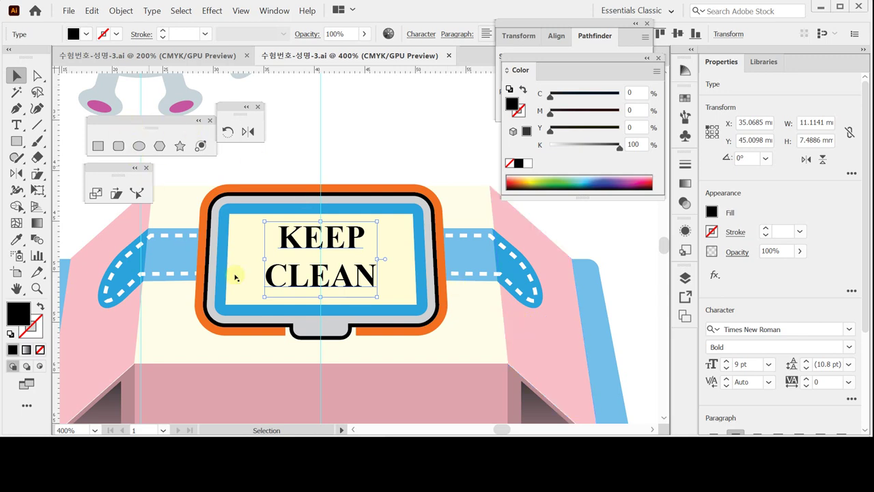
{"action": "key", "text": "ctrl+minus"}
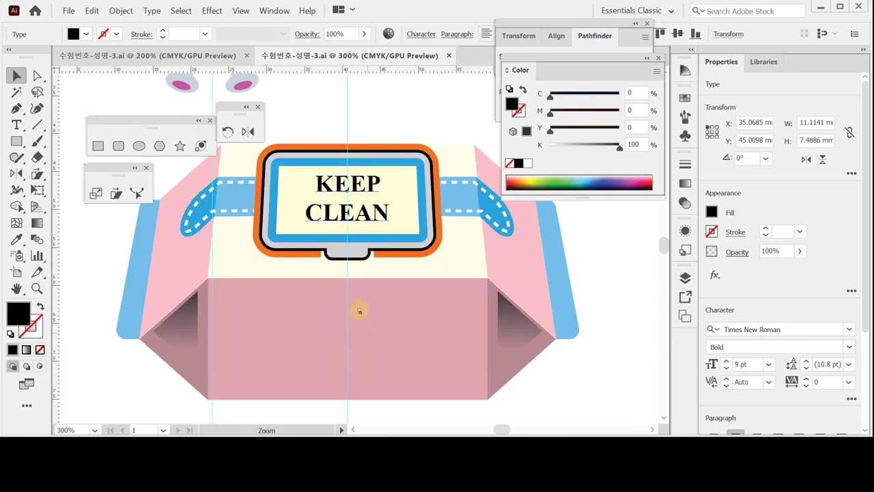
{"action": "left_click_drag", "start_coordinate": [357, 308], "coordinate": [195, 162]}
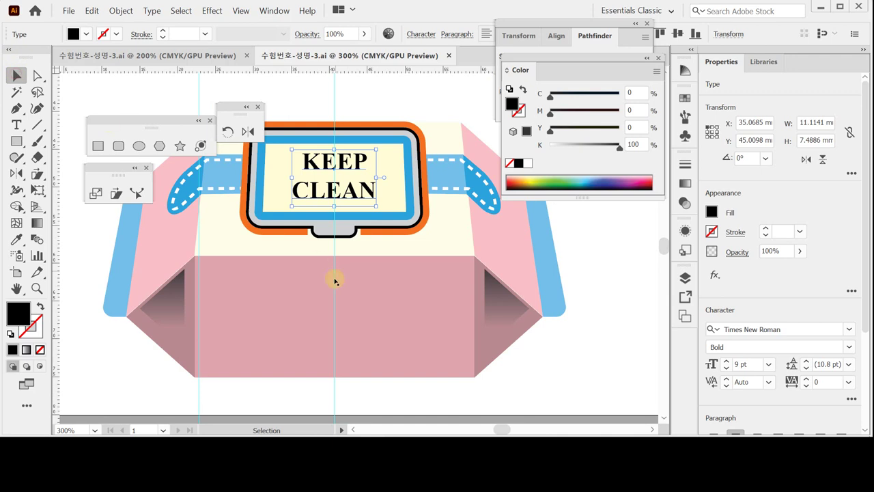
{"action": "left_click", "coordinate": [329, 311]}
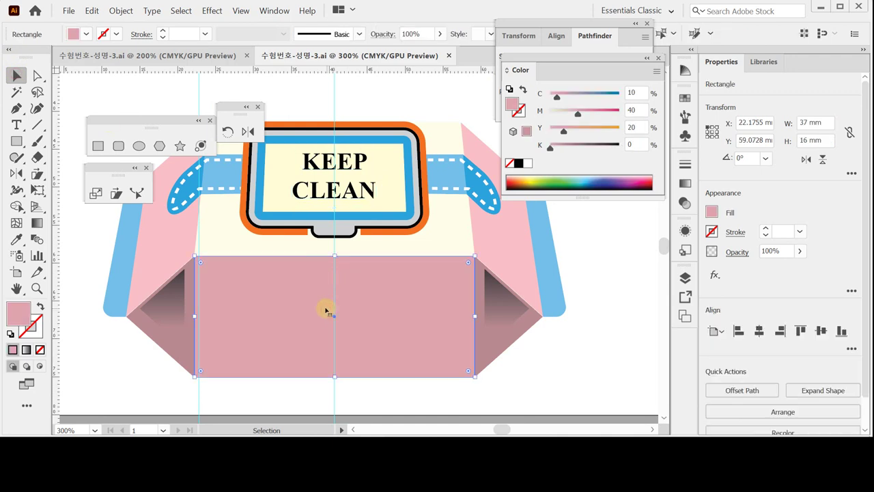
{"action": "scroll", "coordinate": [444, 294], "scroll_direction": "up", "scroll_amount": 2}
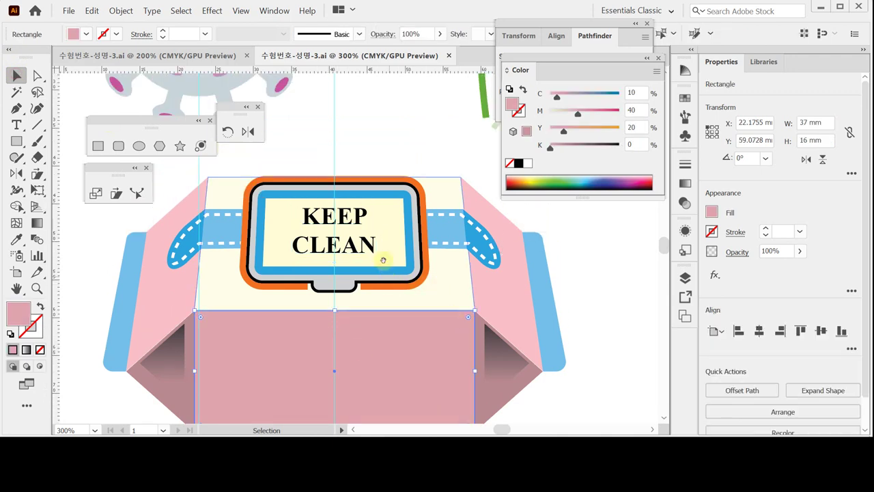
{"action": "scroll", "coordinate": [383, 261], "scroll_direction": "up", "scroll_amount": 4}
{"action": "scroll", "coordinate": [383, 261], "scroll_direction": "right", "scroll_amount": 4}
{"action": "left_click_drag", "start_coordinate": [311, 184], "coordinate": [423, 236]}
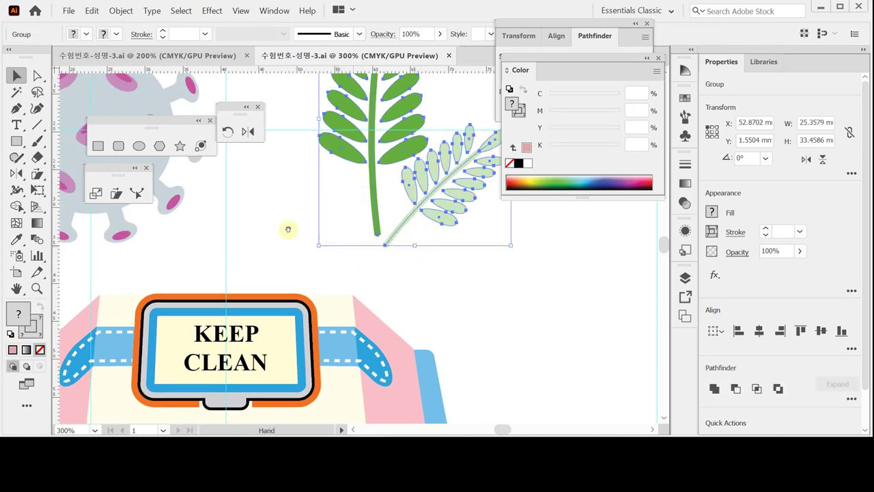
{"action": "left_click_drag", "start_coordinate": [287, 228], "coordinate": [363, 103]}
{"action": "left_click", "coordinate": [359, 300]}
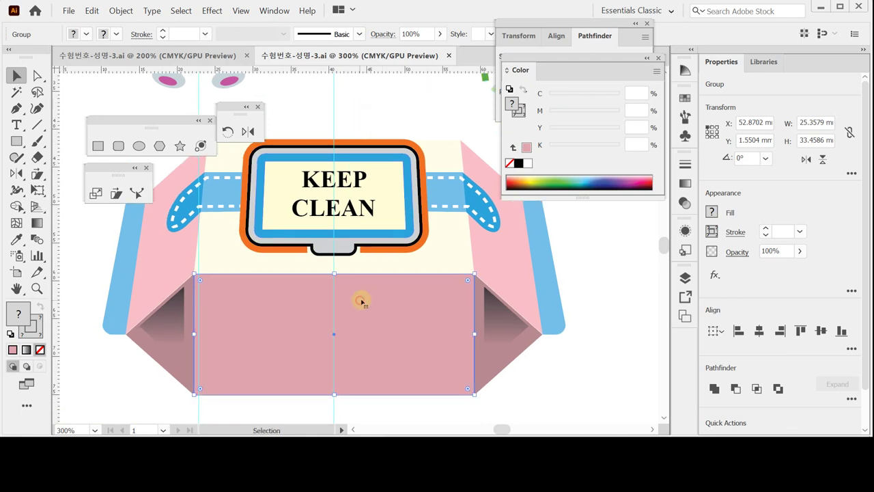
{"action": "double_click", "coordinate": [298, 330]}
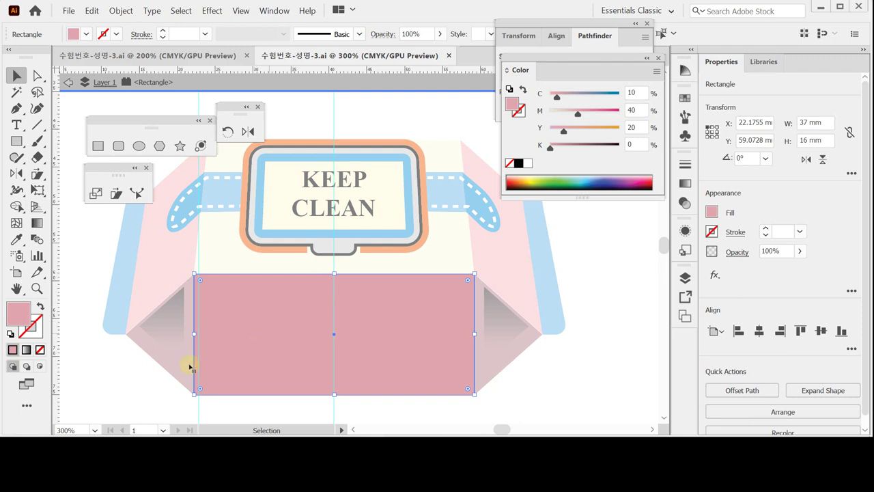
{"action": "left_click", "coordinate": [119, 384]}
{"action": "double_click", "coordinate": [127, 374]}
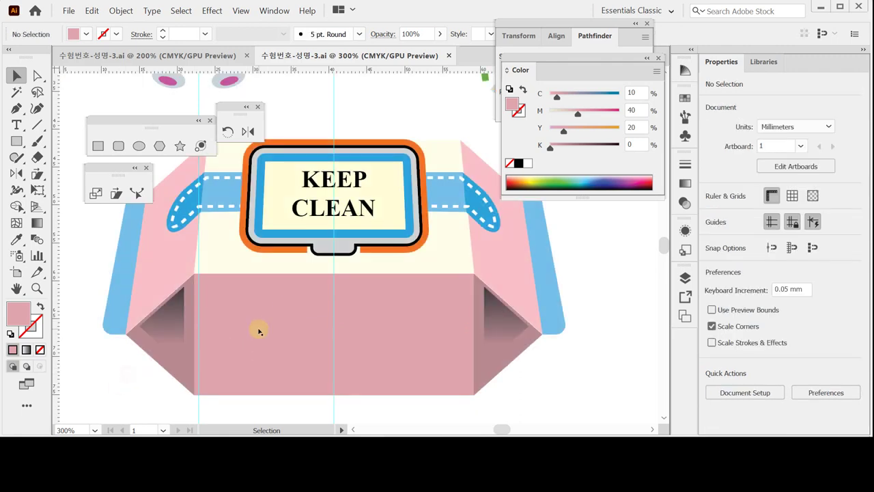
Duplicate the box's pink front rectangle in place, fill the copy with the leaf pattern swatch, and save the document
{"action": "left_click", "coordinate": [259, 331]}
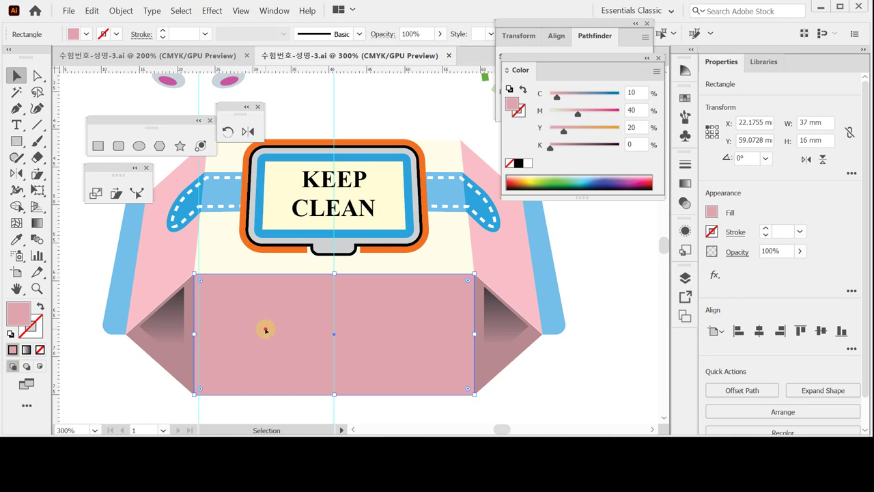
{"action": "key", "text": "a"}
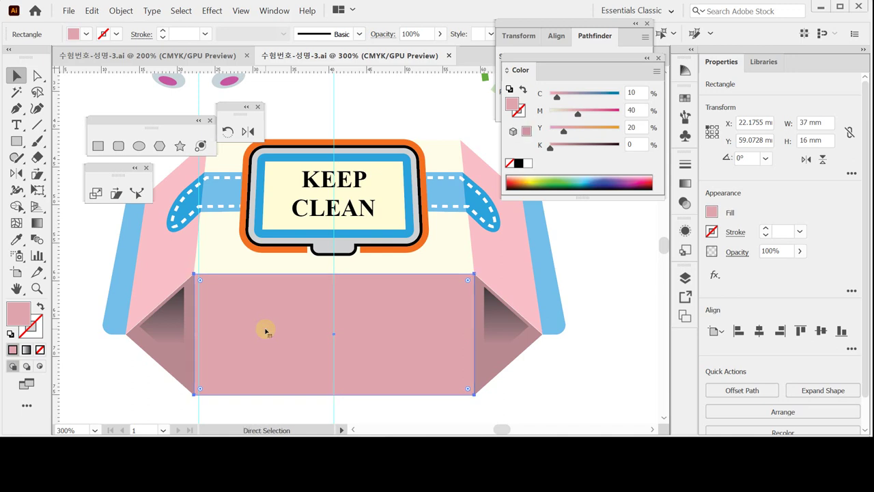
{"action": "key", "text": "v"}
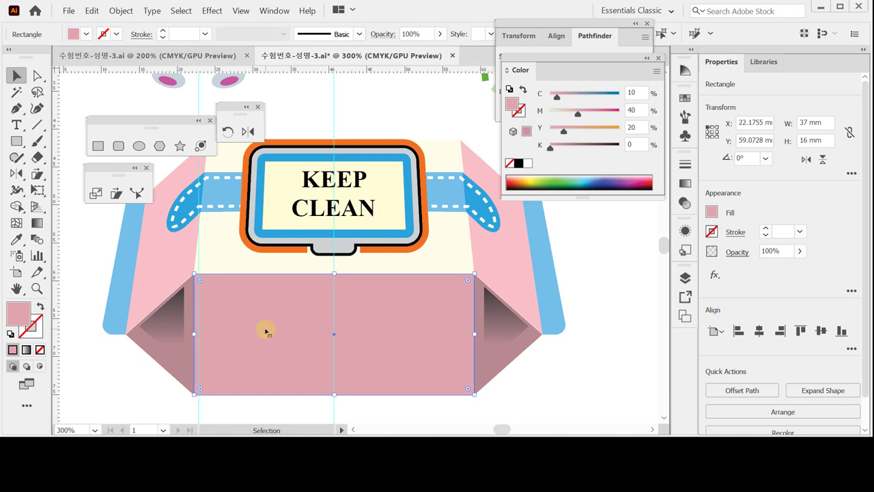
{"action": "left_click", "coordinate": [684, 98]}
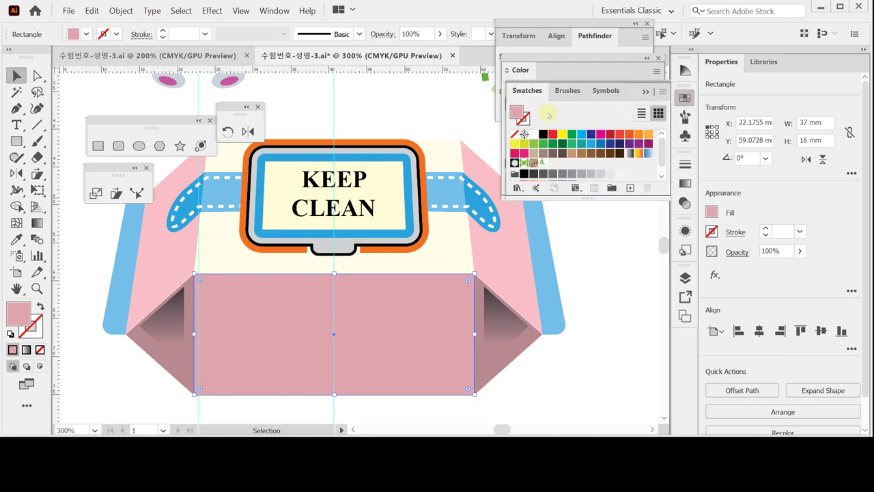
{"action": "left_click", "coordinate": [543, 164]}
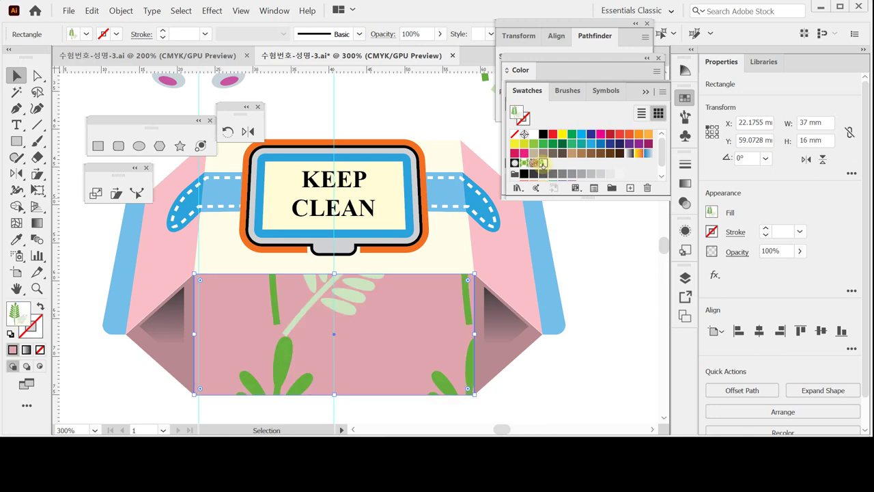
{"action": "left_click", "coordinate": [685, 97]}
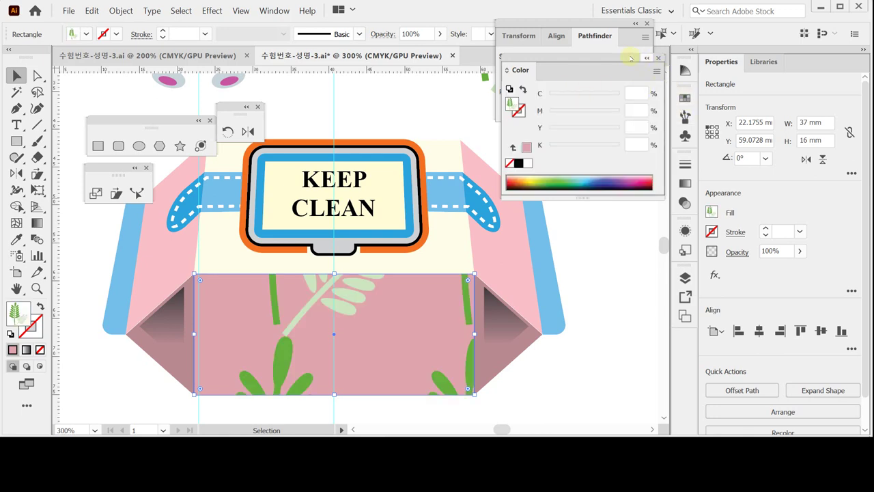
{"action": "double_click", "coordinate": [520, 69]}
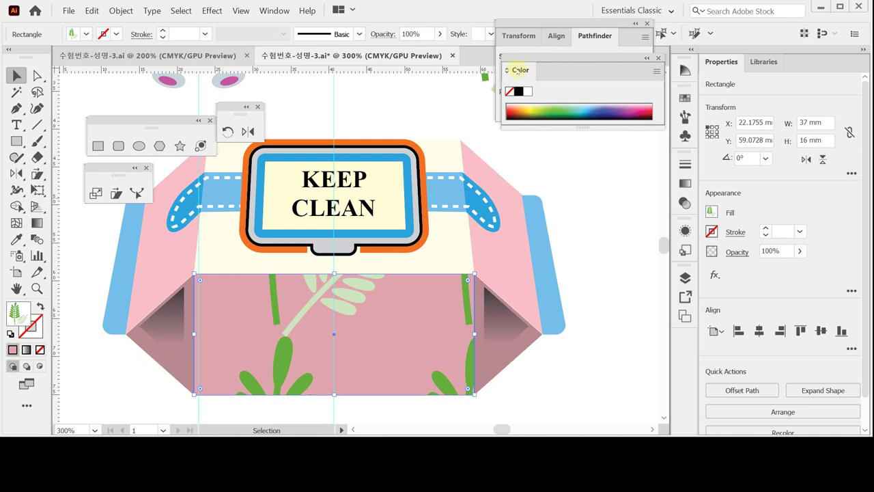
{"action": "key", "text": "ctrl+s"}
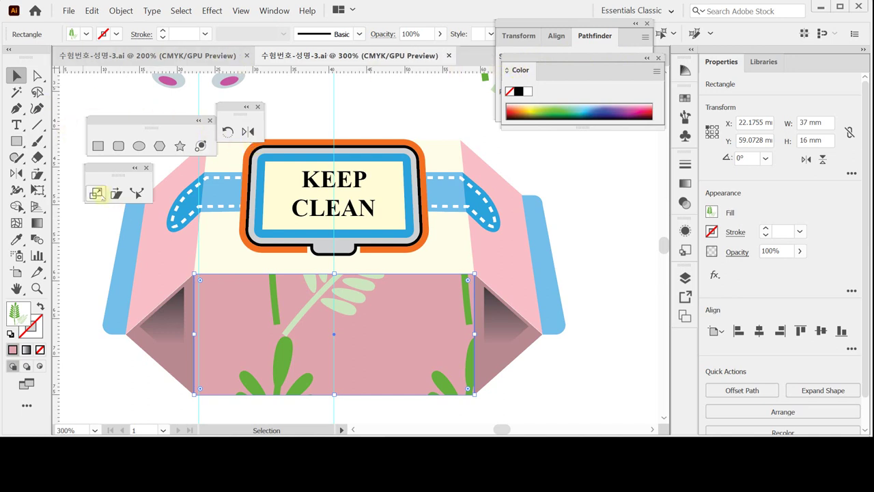
Scale only the leaf pattern inside the front rectangle uniformly to 30%, leaving the object itself untransformed
{"action": "left_click", "coordinate": [96, 193]}
{"action": "double_click", "coordinate": [96, 193]}
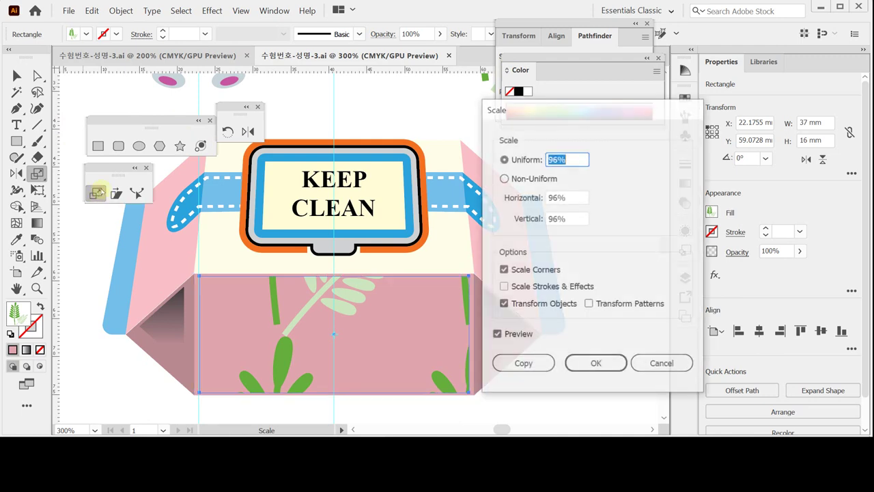
{"action": "left_click_drag", "start_coordinate": [522, 108], "coordinate": [494, 123]}
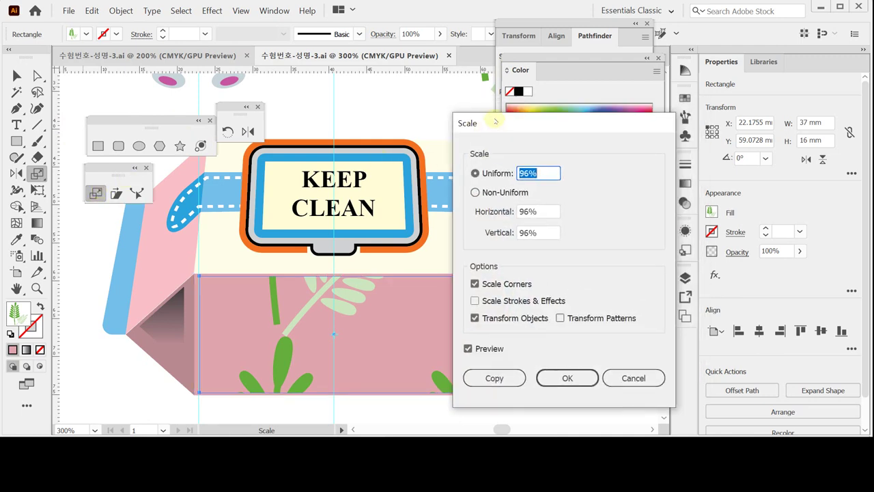
{"action": "type", "text": "30"}
{"action": "left_click", "coordinate": [504, 318]}
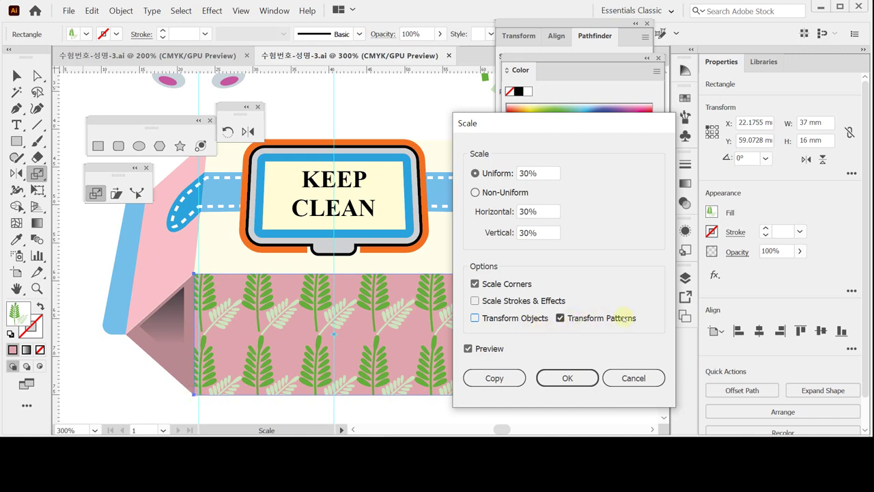
{"action": "left_click", "coordinate": [567, 378]}
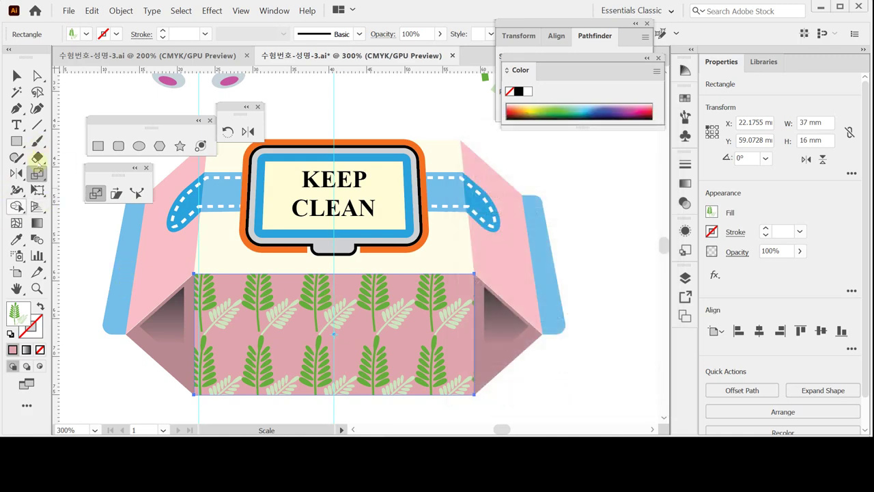
Rotate only the leaf pattern inside the front rectangle by 30° and save the document
{"action": "double_click", "coordinate": [228, 131]}
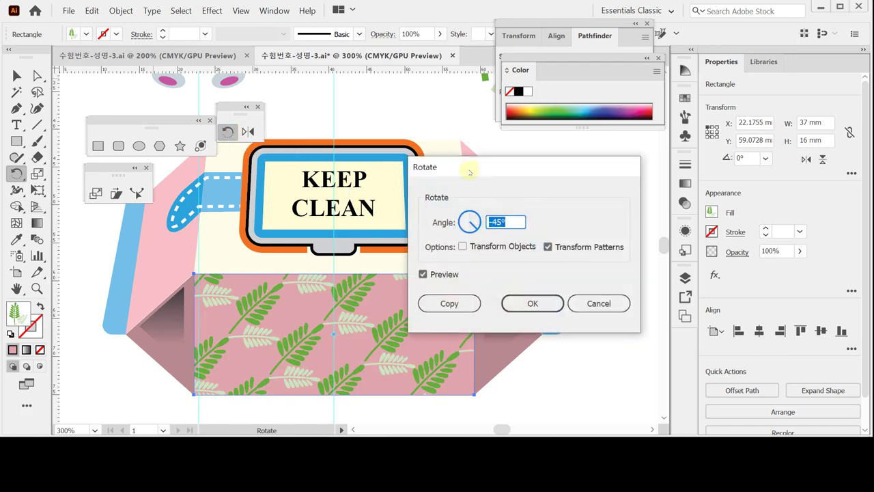
{"action": "type", "text": "30"}
{"action": "key", "text": "Tab"}
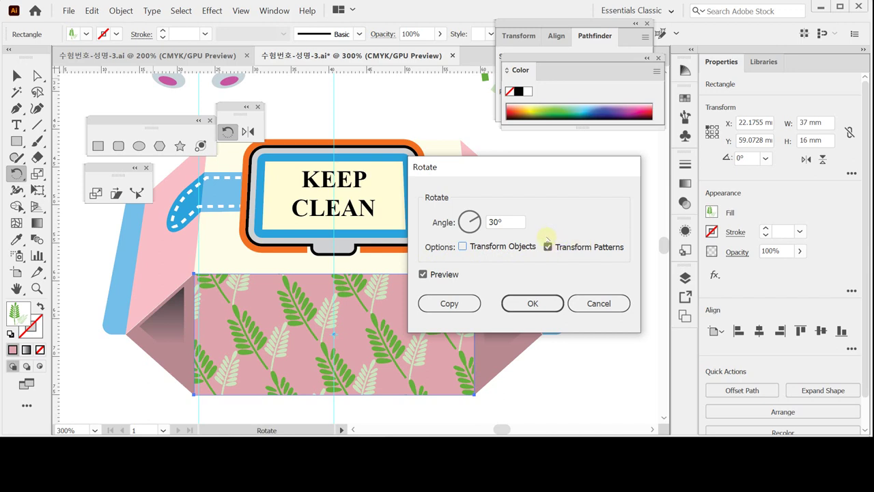
{"action": "left_click", "coordinate": [530, 304]}
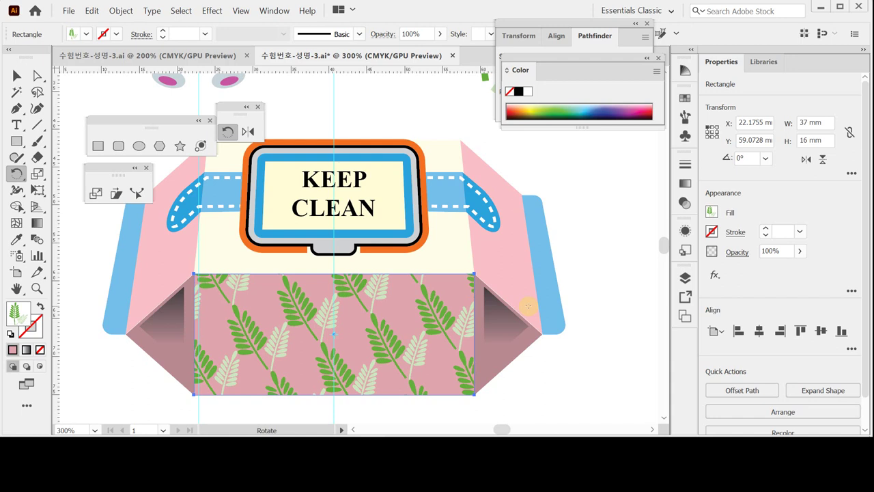
{"action": "key", "text": "ctrl"}
{"action": "key", "text": "ctrl+s"}
Examine the whole artboard, comparing the leaf motif with the patterned front of the box
{"action": "left_click", "coordinate": [415, 290], "text": "ctrl+alt"}
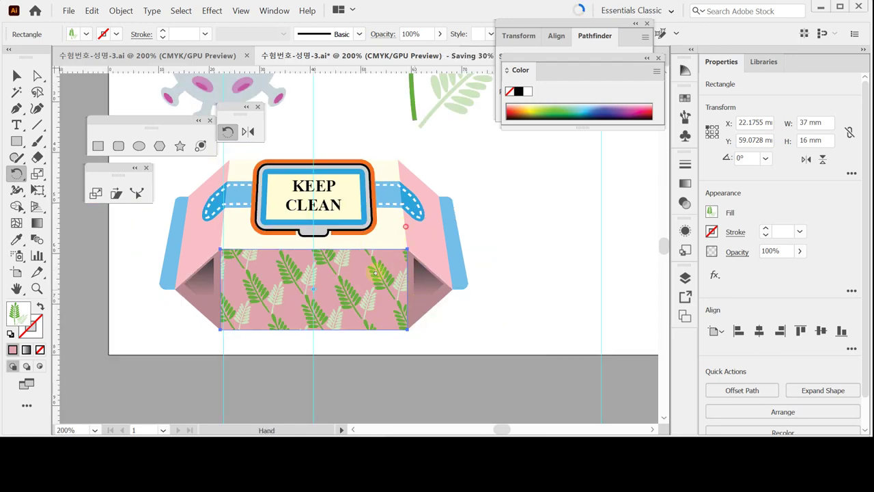
{"action": "scroll", "coordinate": [398, 234], "scroll_direction": "up", "scroll_amount": 4}
{"action": "scroll", "coordinate": [398, 235], "scroll_direction": "right", "scroll_amount": 2}
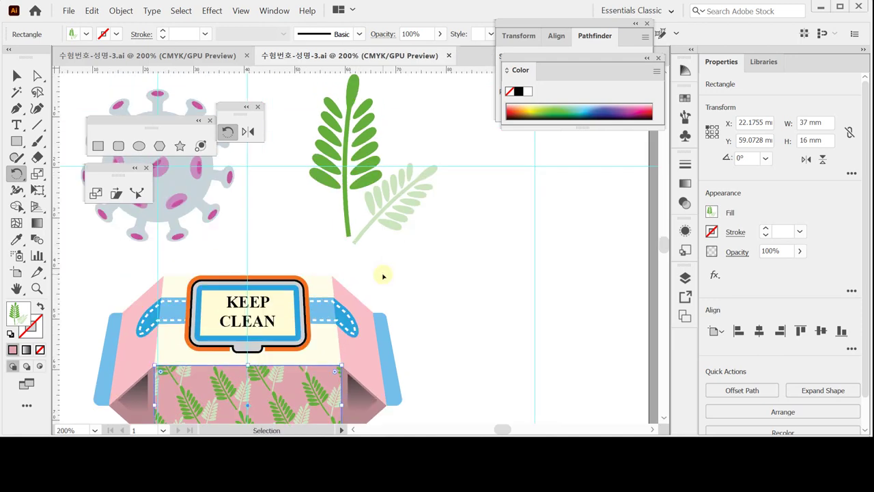
{"action": "left_click", "coordinate": [492, 271], "text": "ctrl+alt"}
{"action": "left_click", "coordinate": [384, 278], "text": "ctrl+alt"}
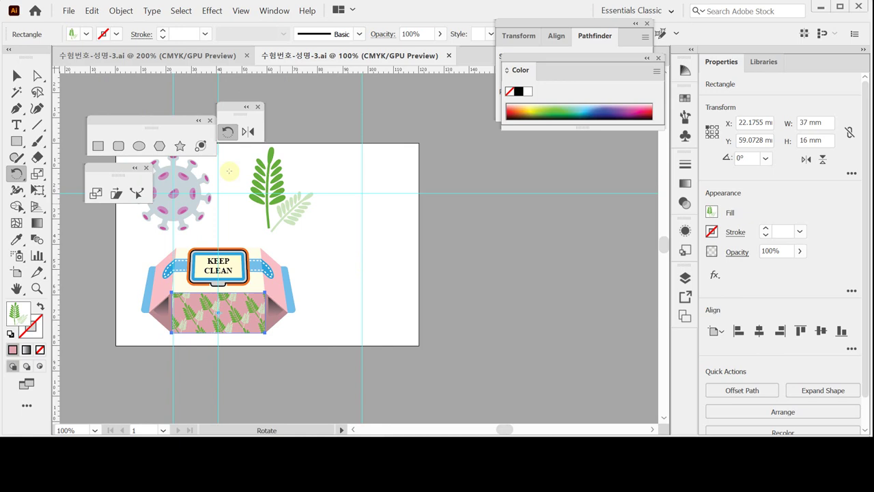
{"action": "left_click", "coordinate": [17, 75]}
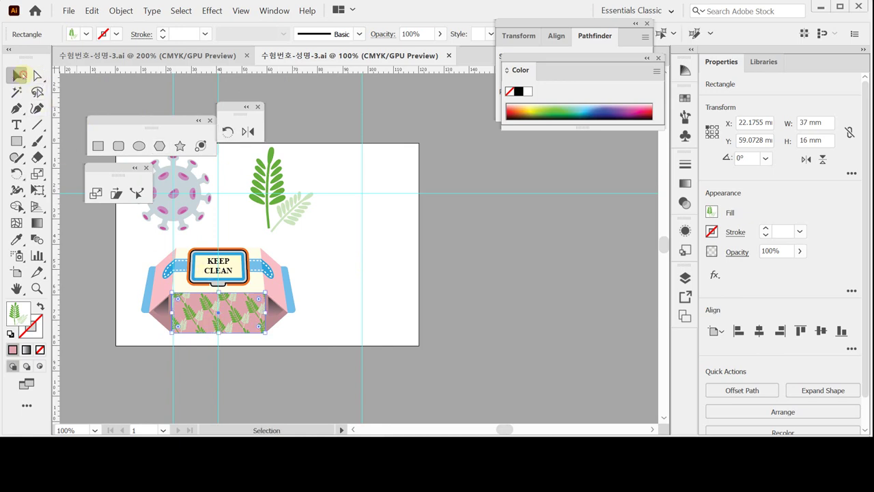
{"action": "left_click_drag", "start_coordinate": [327, 165], "coordinate": [252, 224]}
{"action": "left_click", "coordinate": [309, 260]}
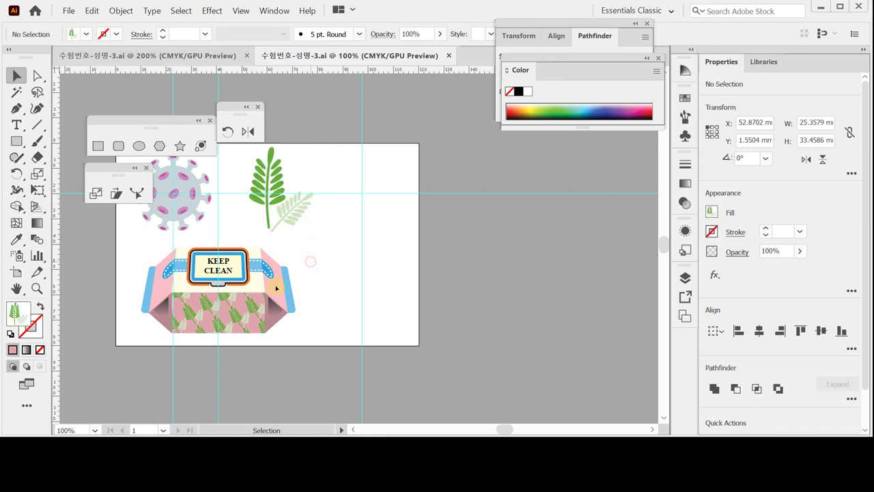
Start moving only the leaf pattern inside the box's front rectangle, without the object, and set the horizontal offset to 4 mm
{"action": "left_click", "coordinate": [181, 319]}
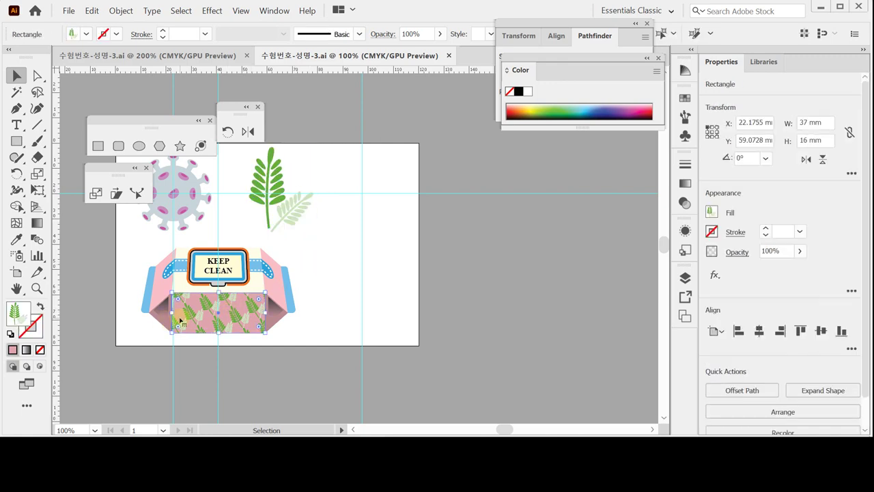
{"action": "left_click", "coordinate": [236, 318]}
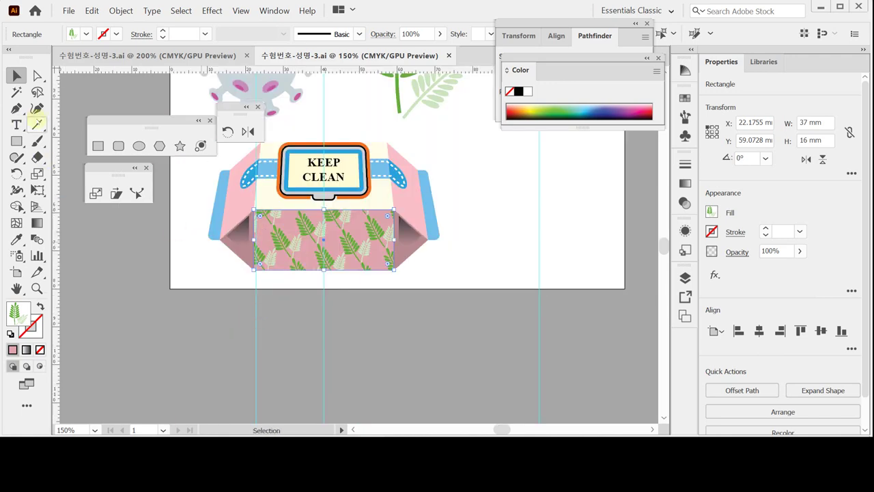
{"action": "left_click", "coordinate": [36, 77]}
{"action": "double_click", "coordinate": [36, 77]}
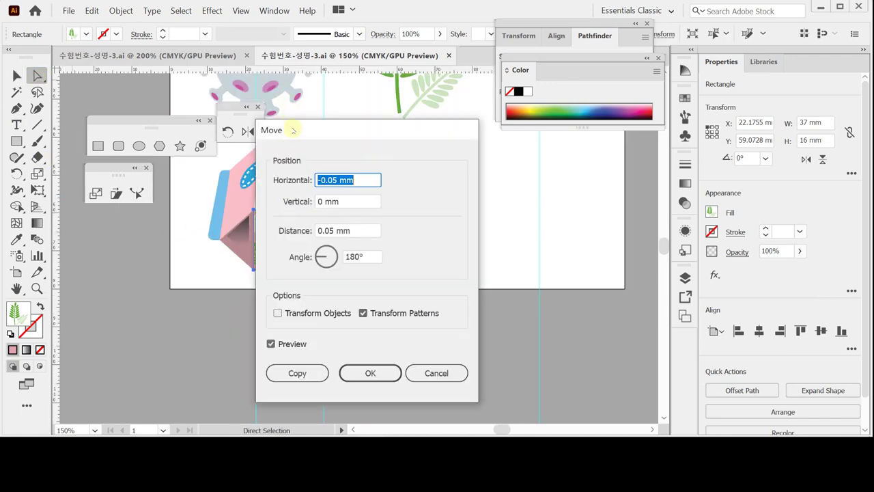
{"action": "left_click_drag", "start_coordinate": [294, 128], "coordinate": [491, 140]}
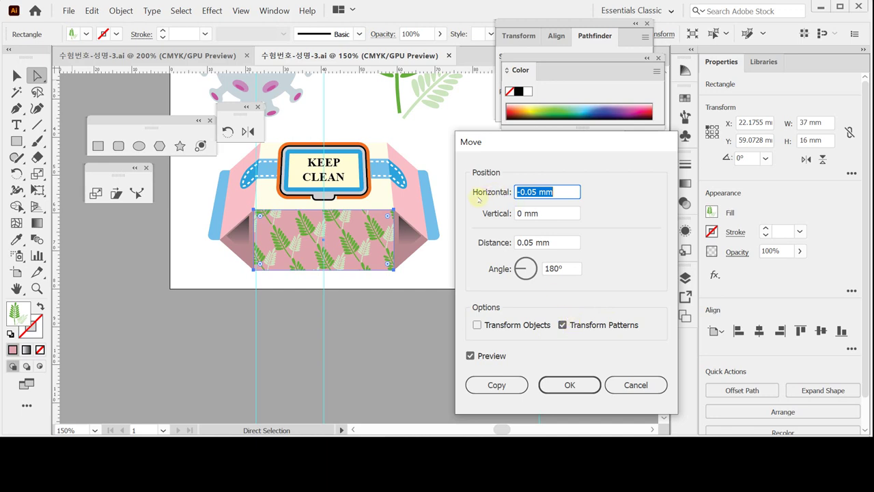
{"action": "type", "text": "1"}
{"action": "key", "text": "Tab"}
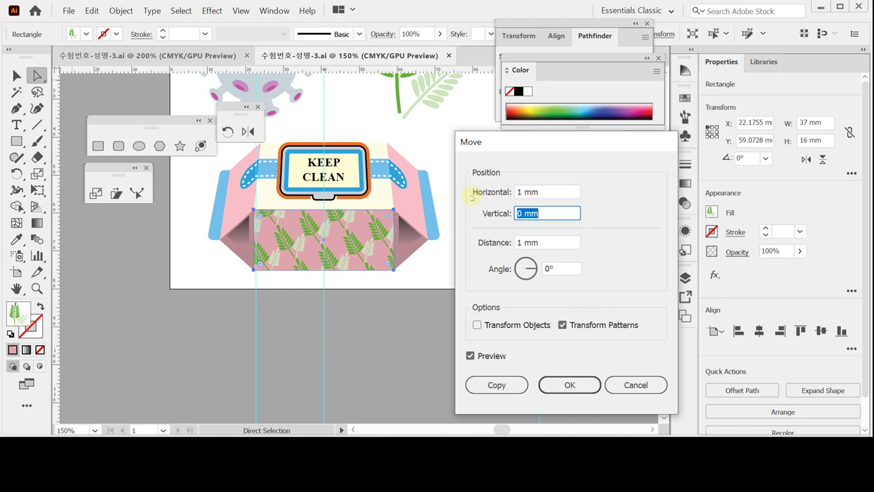
{"action": "key", "text": "shift+Tab"}
{"action": "key", "text": "Tab"}
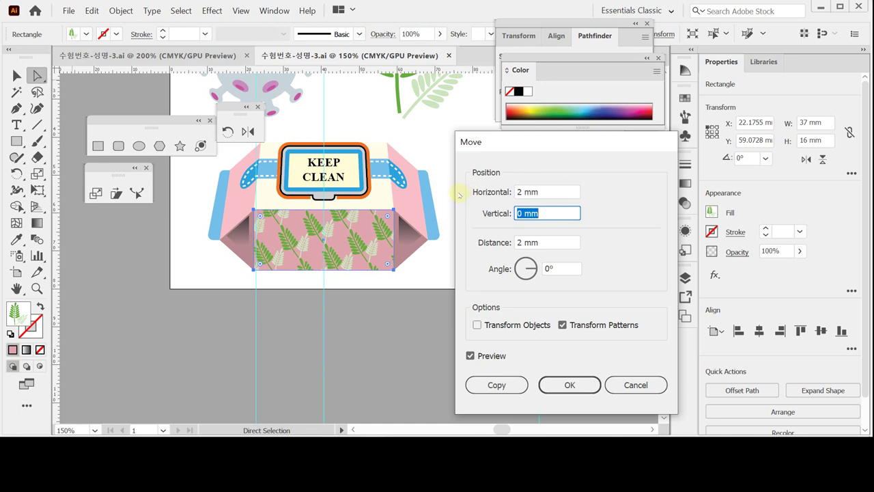
{"action": "key", "text": "shift+Tab"}
{"action": "type", "text": "4"}
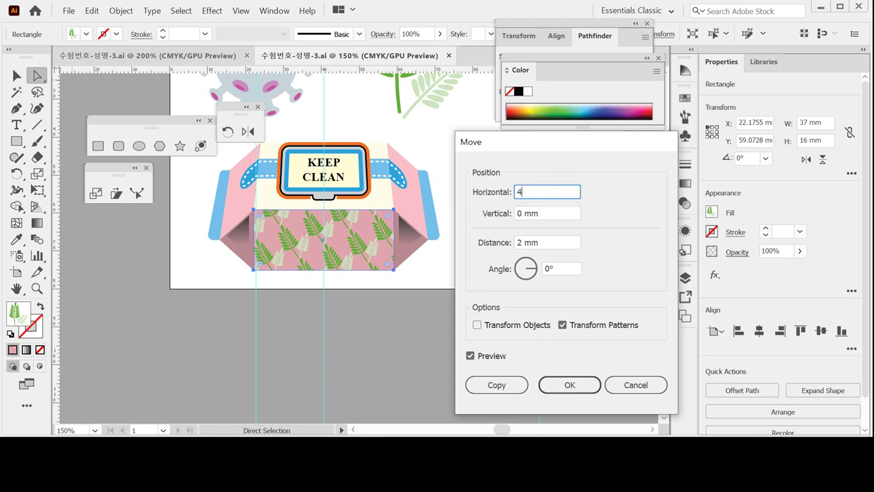
{"action": "key", "text": "Tab"}
{"action": "key", "text": "shift+Tab"}
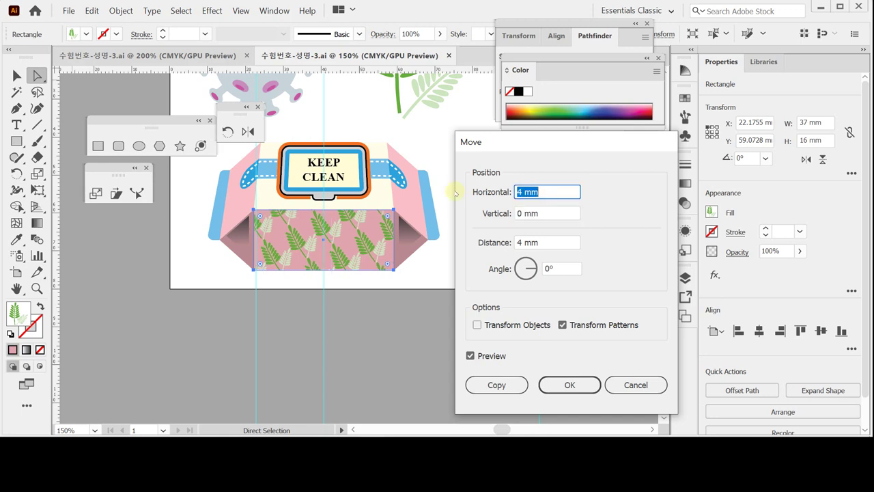
{"action": "key", "text": "Tab"}
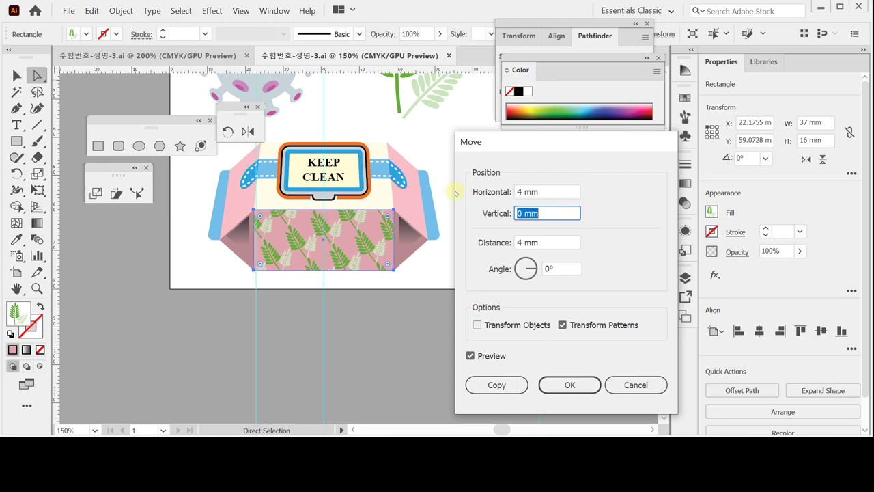
Set the leaf pattern's vertical offset to 1 mm, apply the move, deselect everything and save the document
{"action": "type", "text": "2"}
{"action": "key", "text": "Tab"}
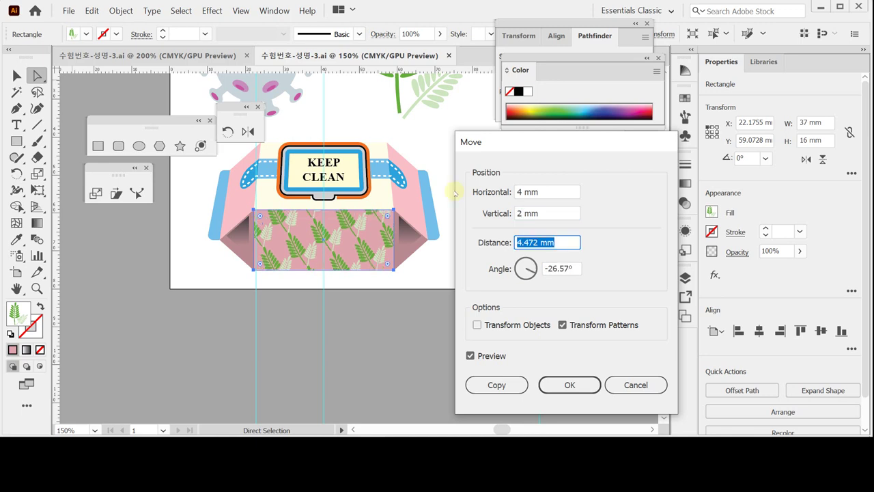
{"action": "key", "text": "shift+Tab"}
{"action": "type", "text": "1"}
{"action": "key", "text": "Tab"}
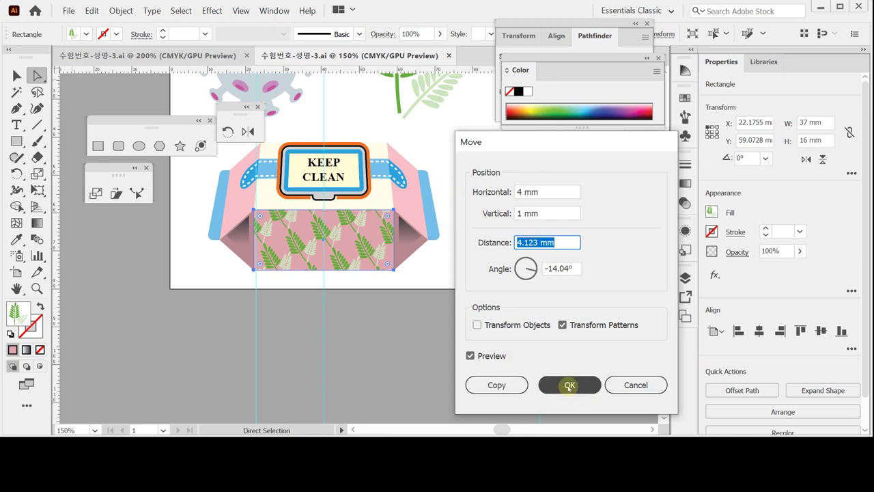
{"action": "left_click", "coordinate": [570, 385]}
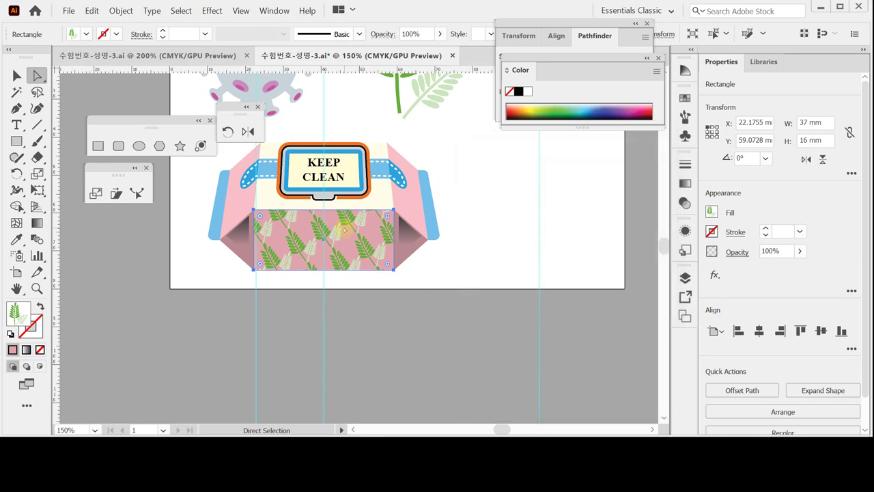
{"action": "key", "text": "v"}
{"action": "key", "text": "ctrl+shift+a"}
{"action": "key", "text": "ctrl+s"}
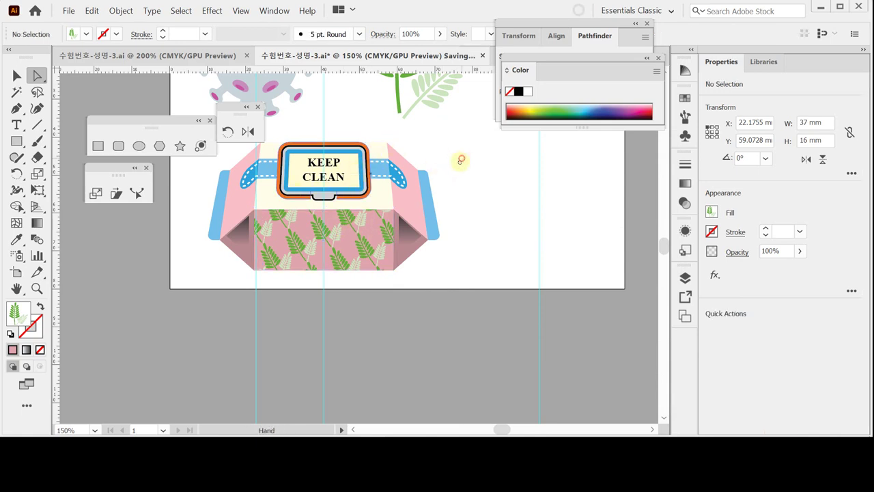
Draw a 30 × 32 mm ellipse centred on the vertical guide beside the leaves, with the default white fill and black stroke
{"action": "left_click_drag", "start_coordinate": [460, 160], "coordinate": [332, 265]}
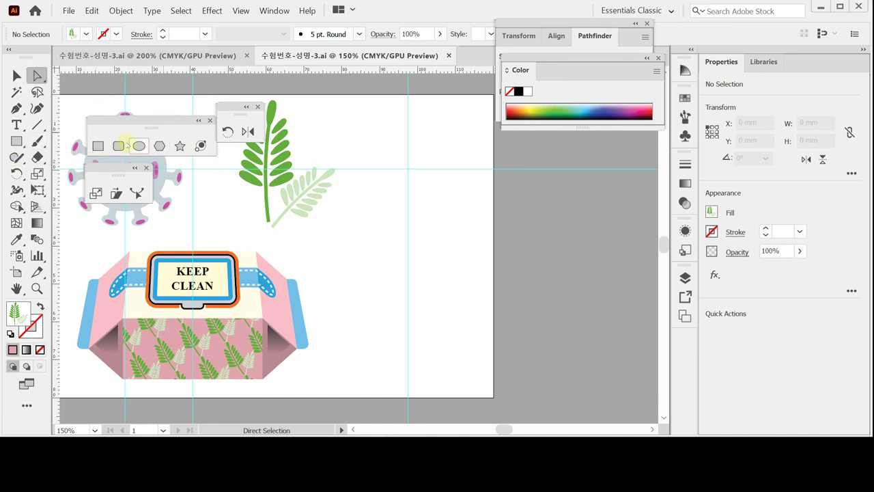
{"action": "left_click", "coordinate": [138, 145]}
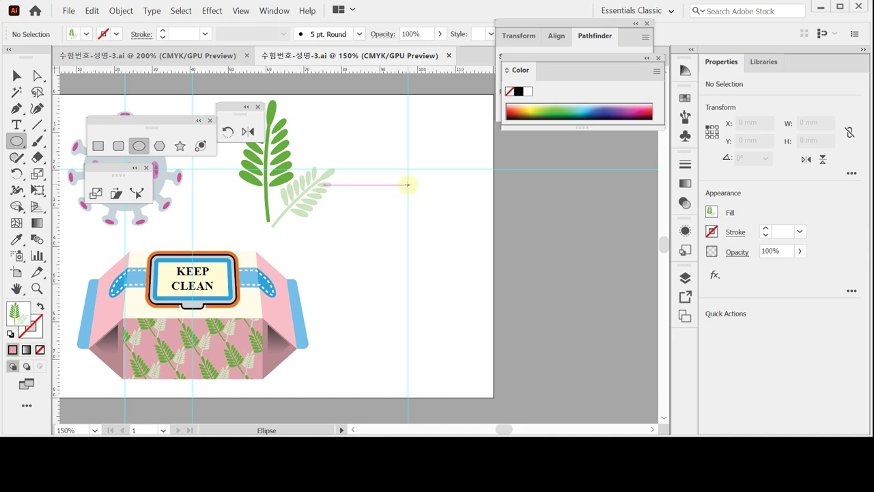
{"action": "left_click", "coordinate": [407, 184]}
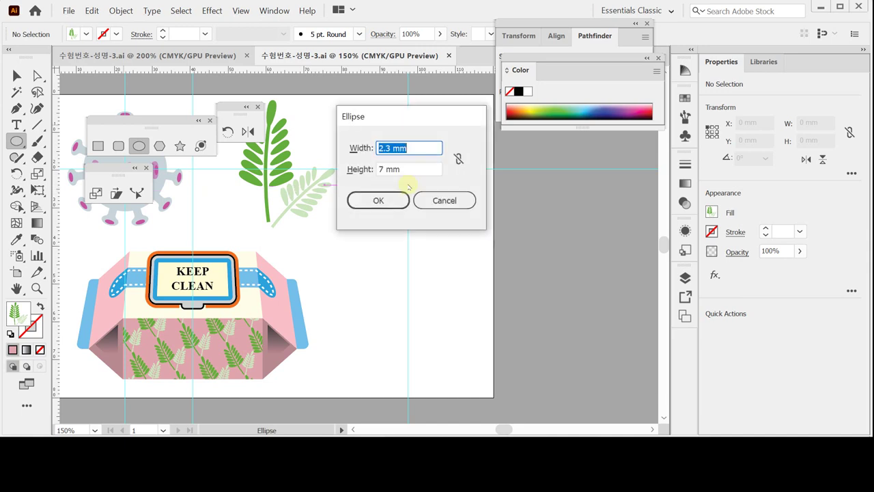
{"action": "type", "text": "30"}
{"action": "key", "text": "Tab"}
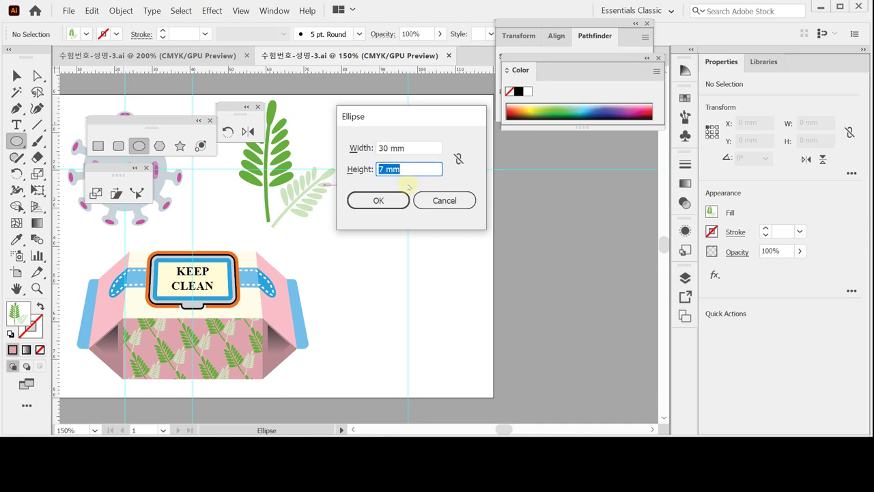
{"action": "type", "text": "32"}
{"action": "key", "text": "Return"}
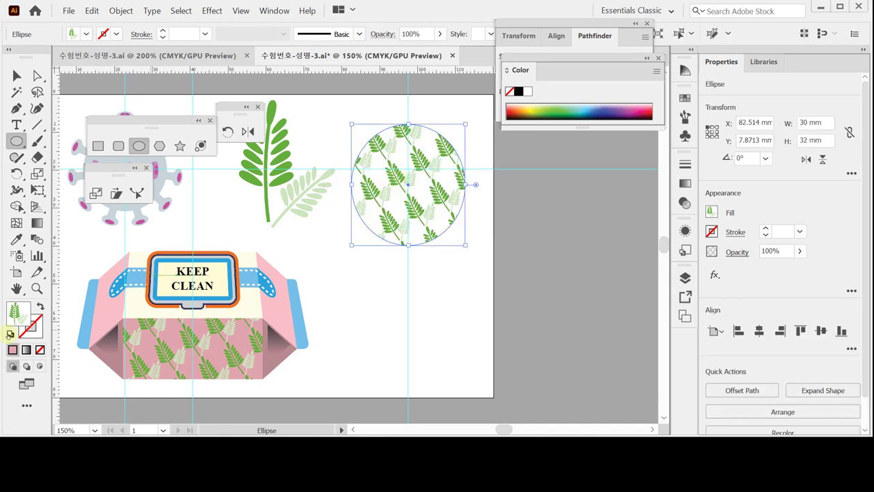
{"action": "left_click", "coordinate": [9, 333]}
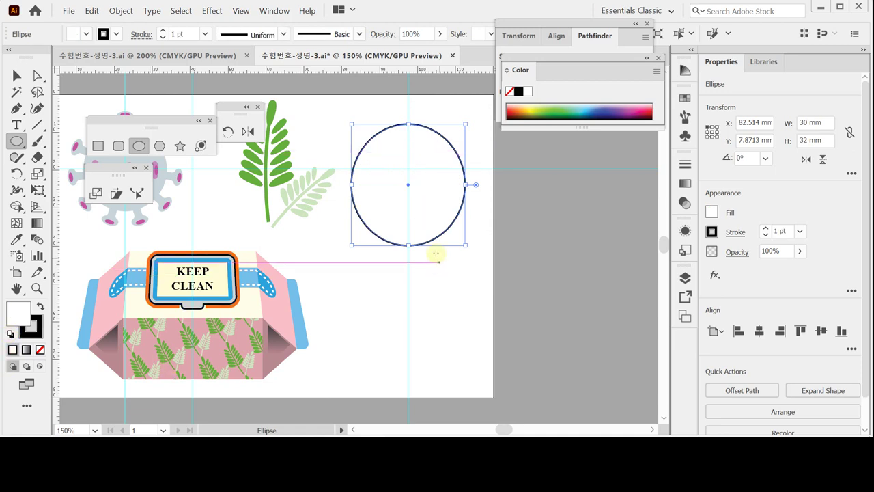
Draw a 30 × 39 mm rectangle starting at the ellipse's left edge near mid-height and extending below it
{"action": "left_click", "coordinate": [97, 146]}
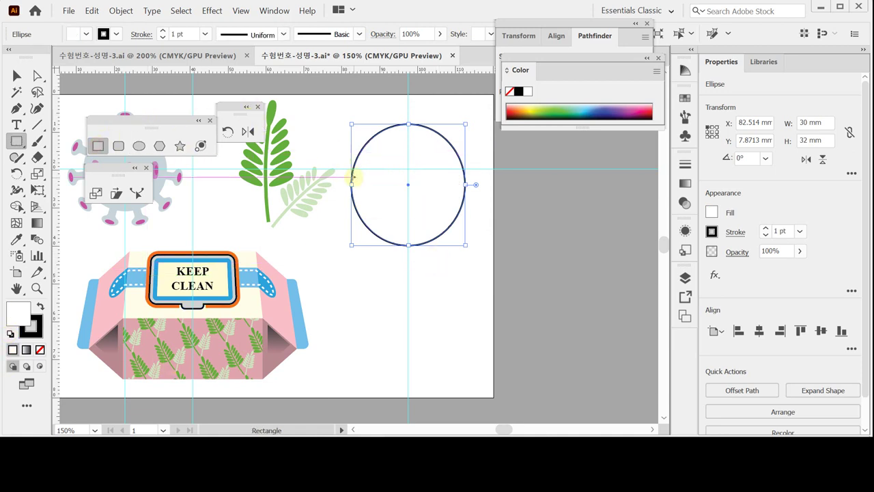
{"action": "left_click", "coordinate": [335, 224], "text": "ctrl"}
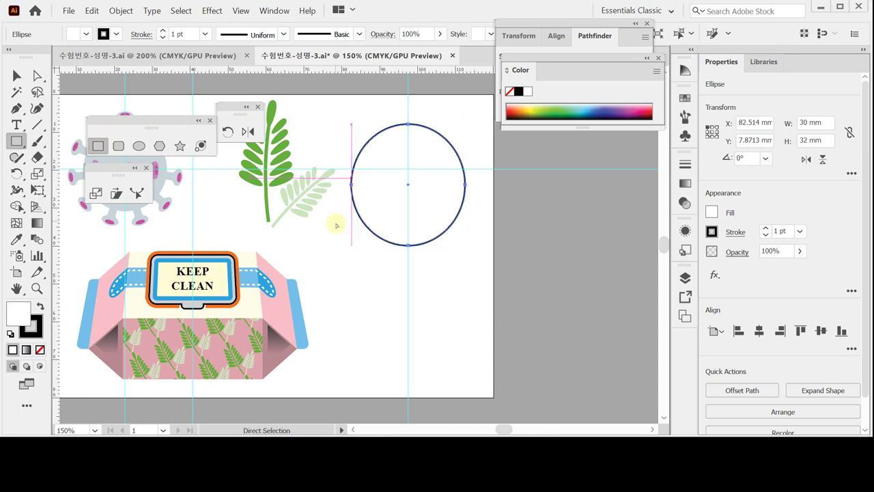
{"action": "left_click", "coordinate": [350, 178]}
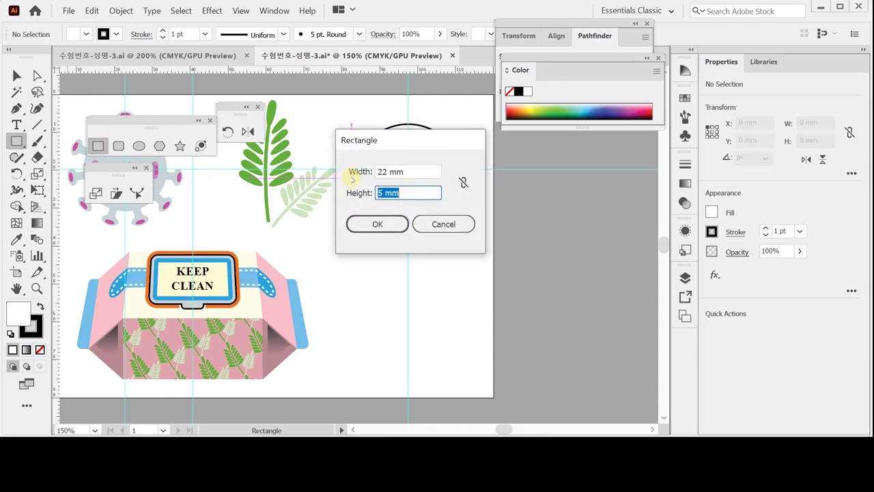
{"action": "type", "text": "3"}
{"action": "key", "text": "Tab"}
{"action": "key", "text": "shift+Tab"}
{"action": "key", "text": "shift+Tab"}
{"action": "type", "text": "30"}
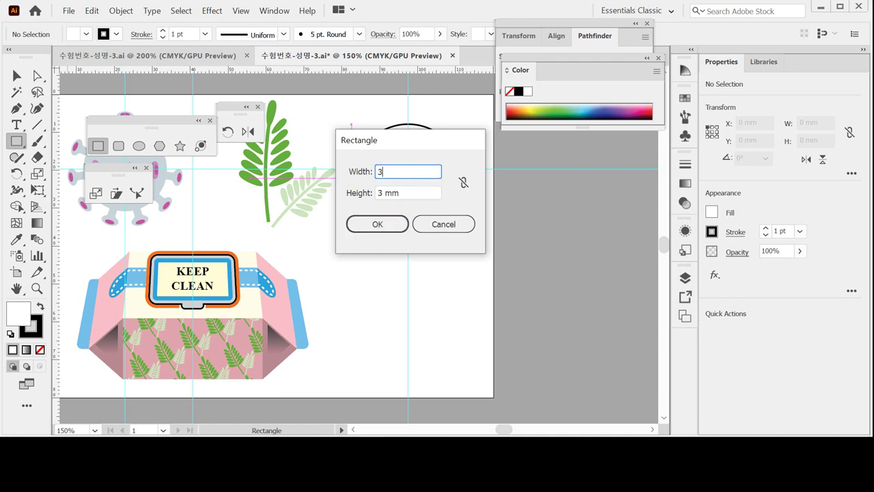
{"action": "key", "text": "Tab"}
{"action": "type", "text": "3"}
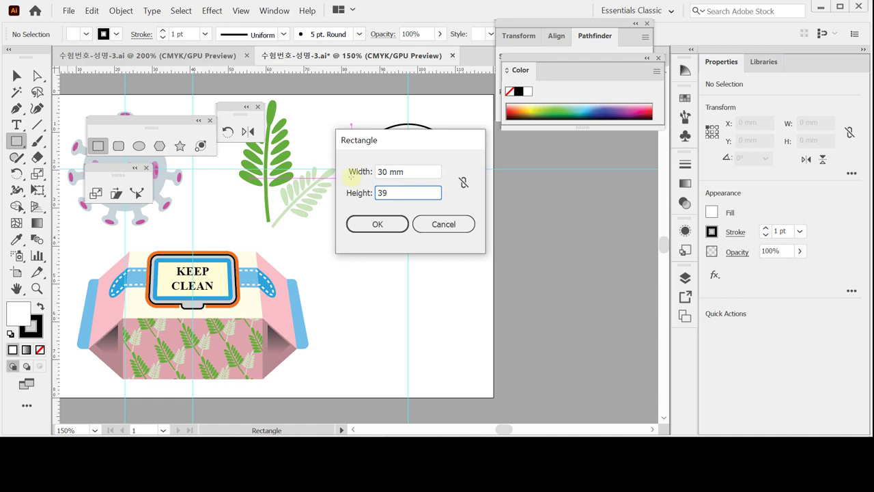
{"action": "key", "text": "Return"}
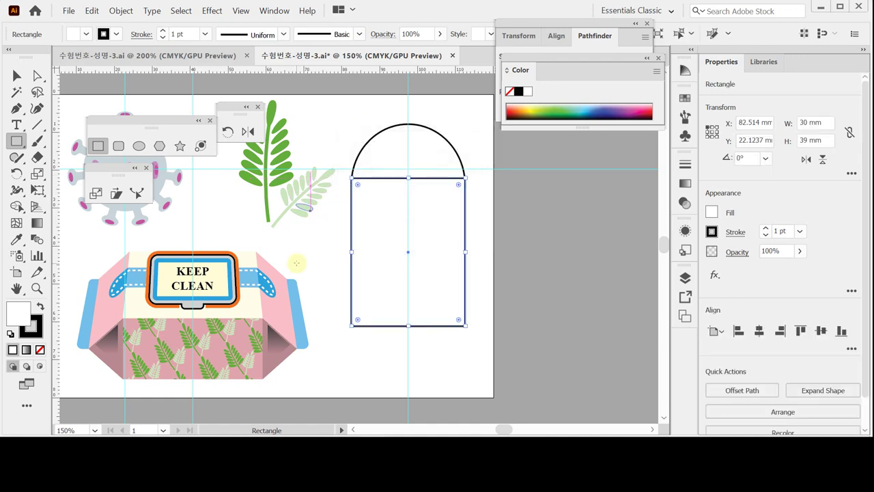
Show the artwork as outlines and nudge the rectangle down 2 mm to bring its top edge to the ellipse's centre
{"action": "key", "text": "ctrl"}
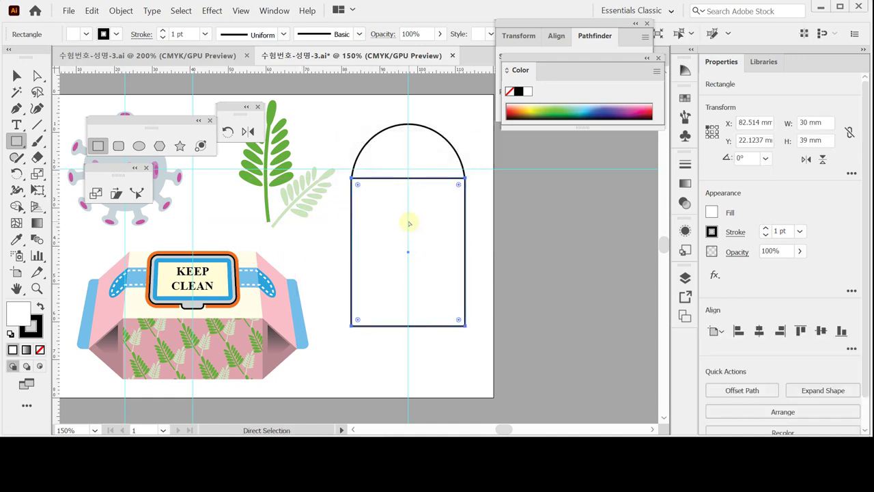
{"action": "key", "text": "ctrl+y"}
{"action": "key", "text": "Down"}
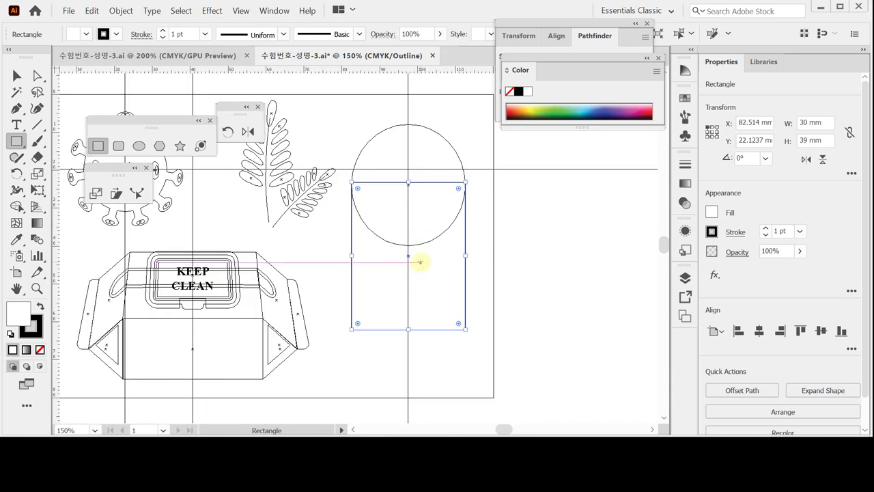
{"action": "key", "text": "Down"}
{"action": "key", "text": "Down"}
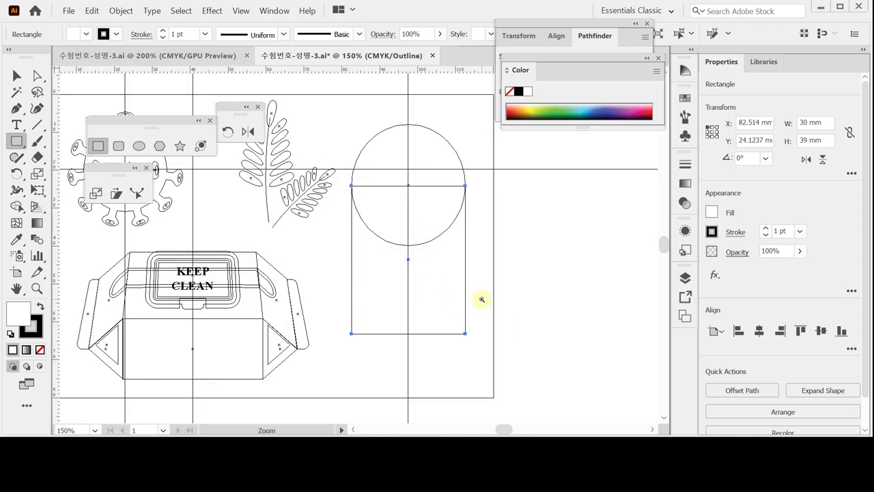
Nudge the 30 × 39 mm rectangle up to Y about 23.87 mm so its upper edge meets the circle's widest points
{"action": "left_click", "coordinate": [447, 222]}
{"action": "left_click", "coordinate": [333, 206]}
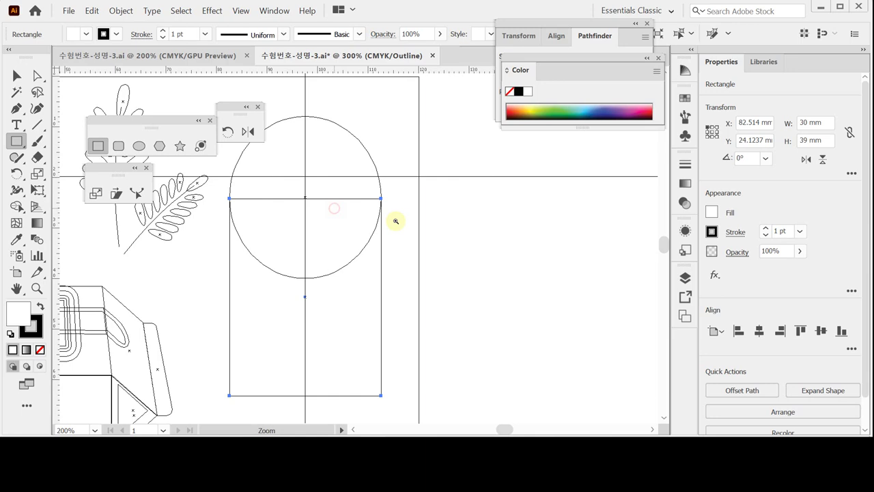
{"action": "left_click", "coordinate": [352, 242]}
{"action": "key", "text": "v"}
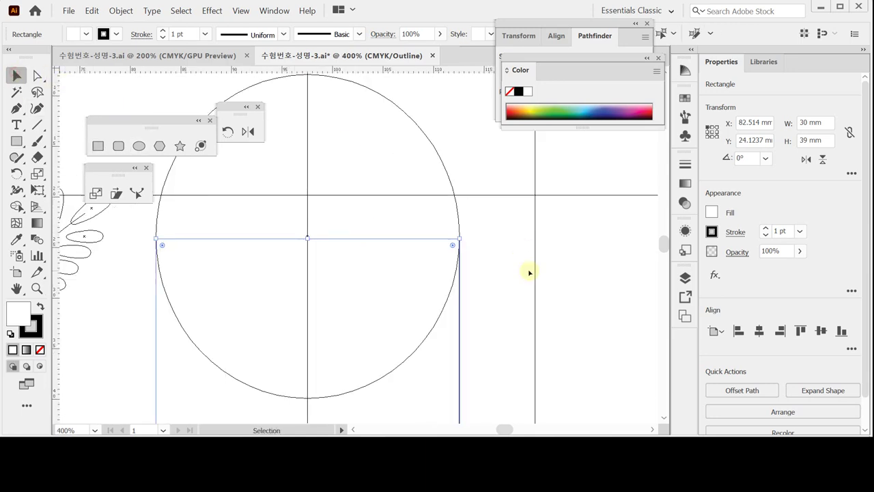
{"action": "left_click", "coordinate": [401, 219]}
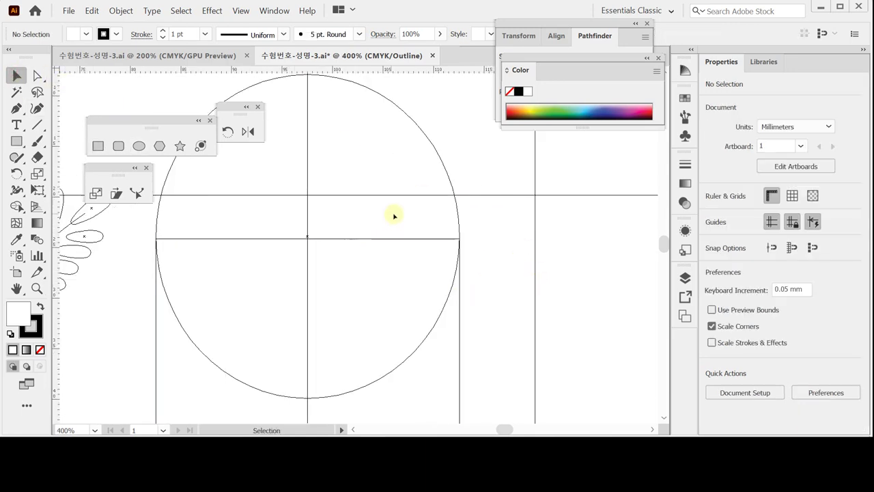
{"action": "left_click", "coordinate": [422, 275]}
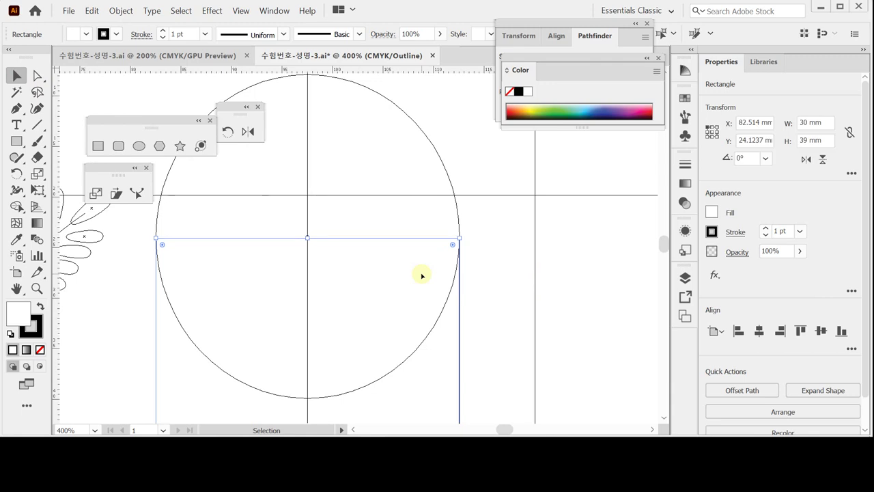
{"action": "left_click", "coordinate": [421, 272], "text": "ctrl+alt"}
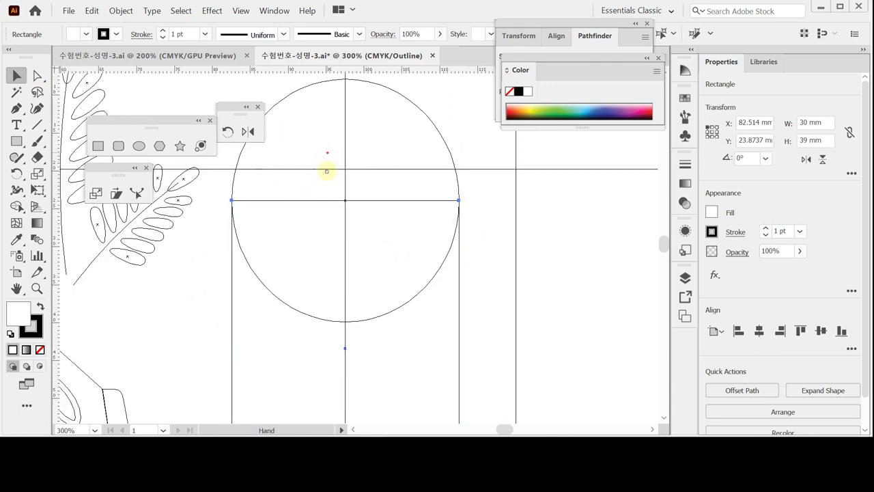
Draw a rounded rectangle about 7.65 × 1.88 mm centred on the topmost point of the circle
{"action": "left_click_drag", "start_coordinate": [327, 171], "coordinate": [328, 248]}
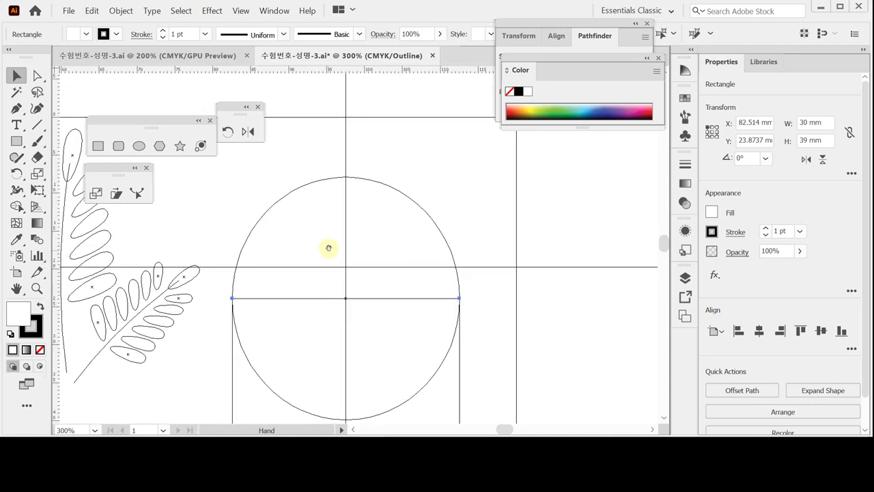
{"action": "left_click", "coordinate": [118, 145]}
{"action": "left_click", "coordinate": [388, 205], "text": "ctrl"}
{"action": "left_click", "coordinate": [343, 196], "text": "ctrl"}
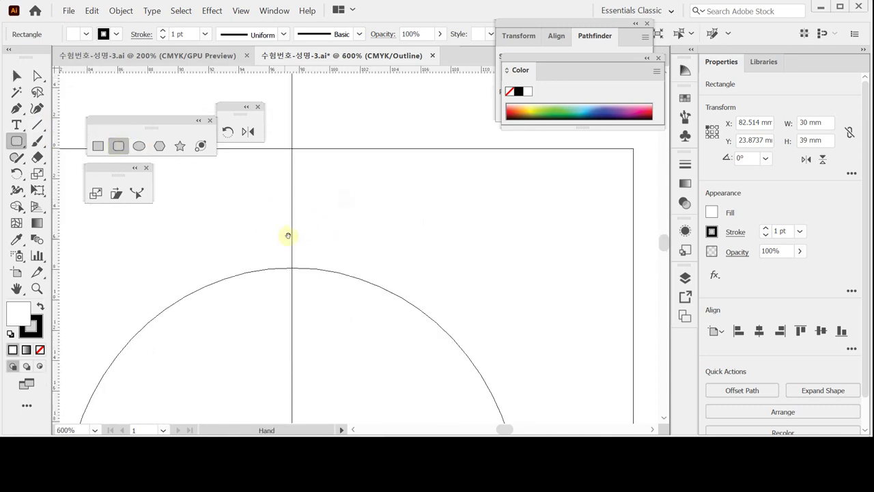
{"action": "left_click_drag", "start_coordinate": [287, 236], "coordinate": [339, 219]}
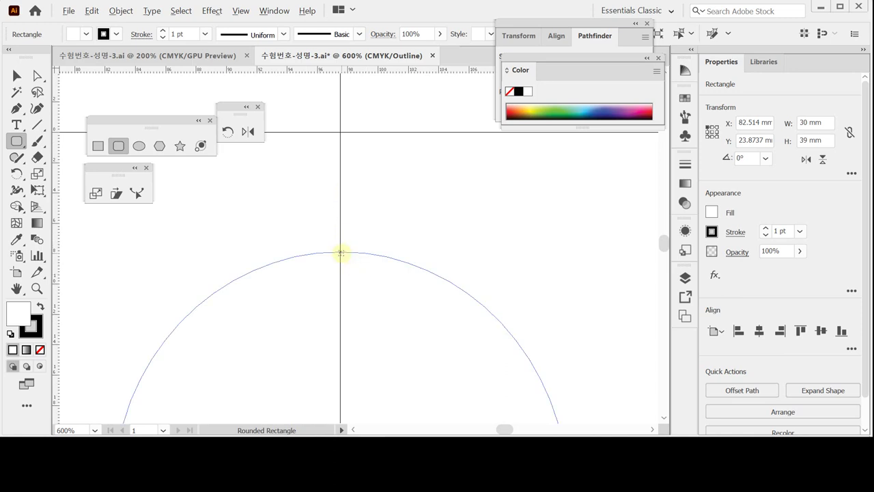
{"action": "left_click_drag", "start_coordinate": [340, 252], "coordinate": [400, 263]}
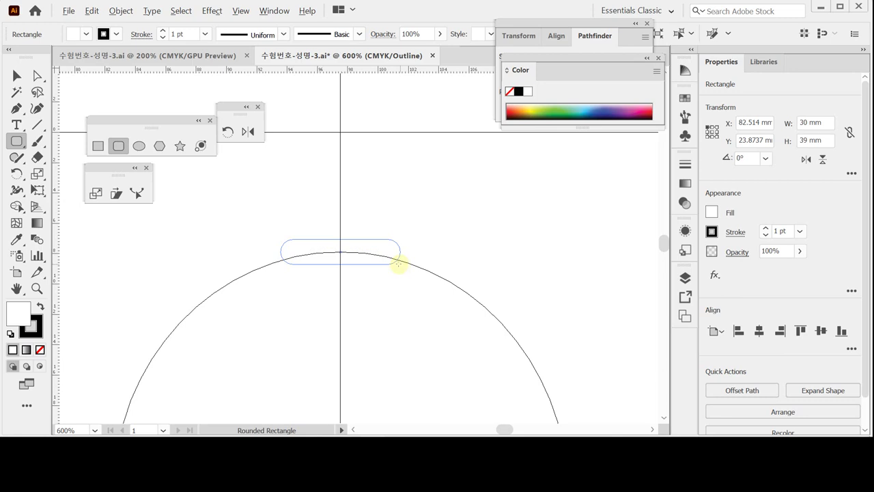
{"action": "left_click_drag", "start_coordinate": [398, 263], "coordinate": [391, 264]}
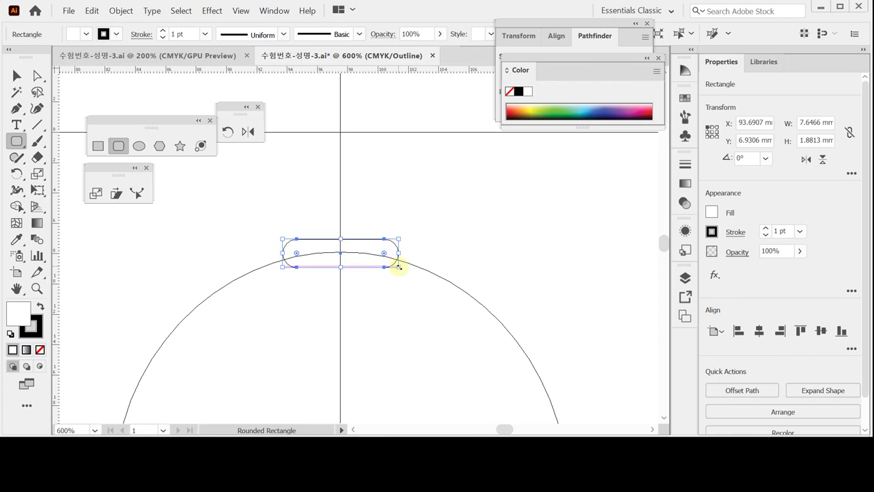
Return the document from outline view to full preview with the whole dome in sight
{"action": "left_click", "coordinate": [381, 292], "text": "ctrl+alt"}
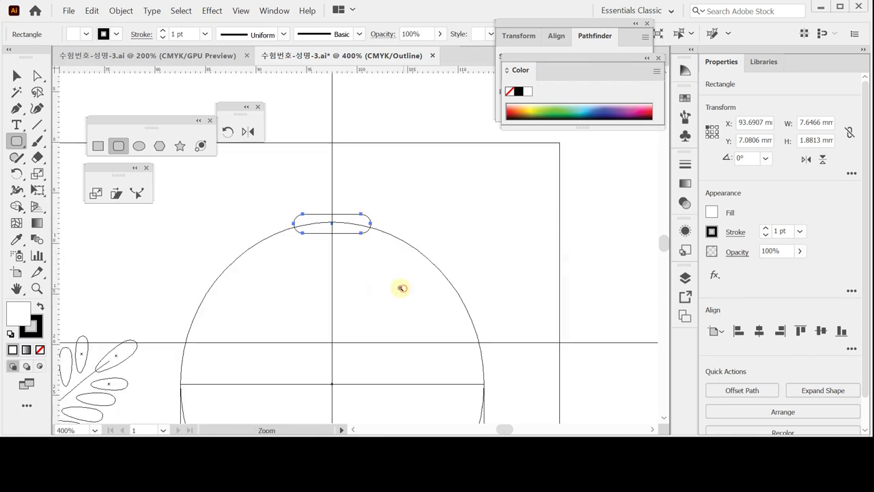
{"action": "left_click", "coordinate": [360, 268], "text": "ctrl+alt"}
{"action": "left_click", "coordinate": [355, 252], "text": "ctrl+alt"}
{"action": "left_click_drag", "start_coordinate": [335, 227], "coordinate": [347, 196]}
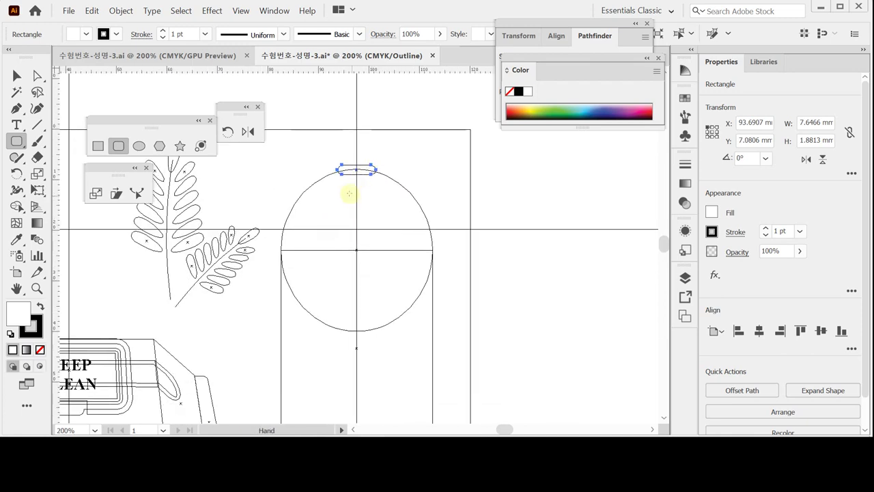
{"action": "key", "text": "ctrl+y"}
Enlarge the rounded rectangle on top of the dome to about 8.67 × 2.6 mm
{"action": "left_click", "coordinate": [17, 75]}
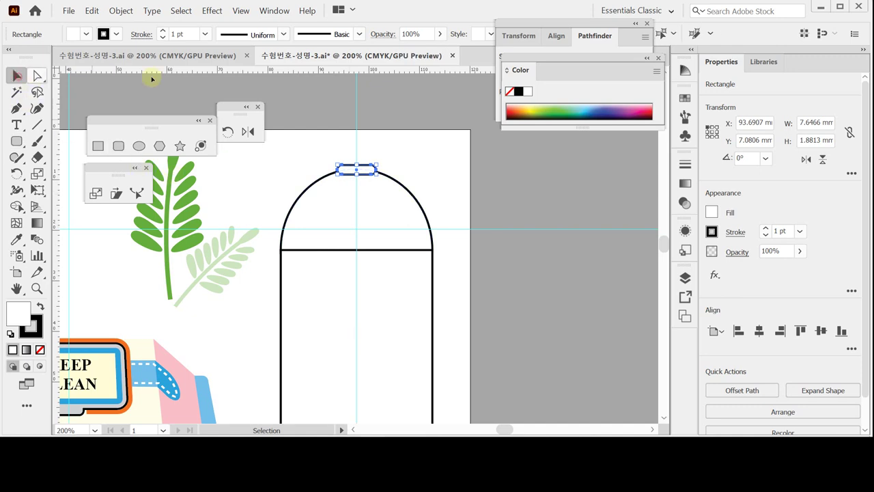
{"action": "left_click", "coordinate": [333, 133]}
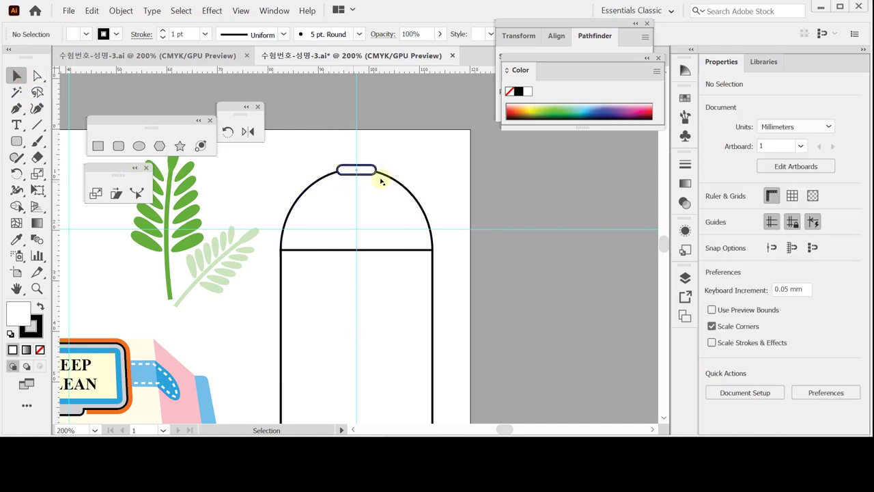
{"action": "left_click", "coordinate": [355, 165]}
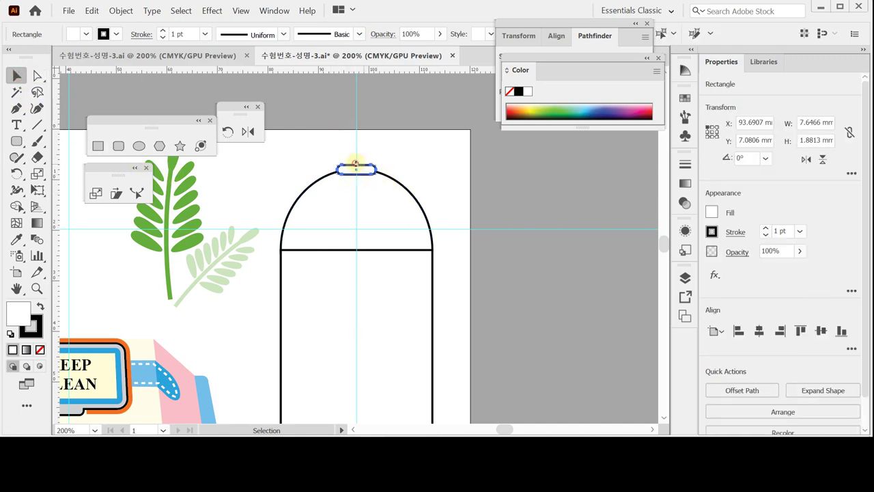
{"action": "left_click", "coordinate": [423, 161]}
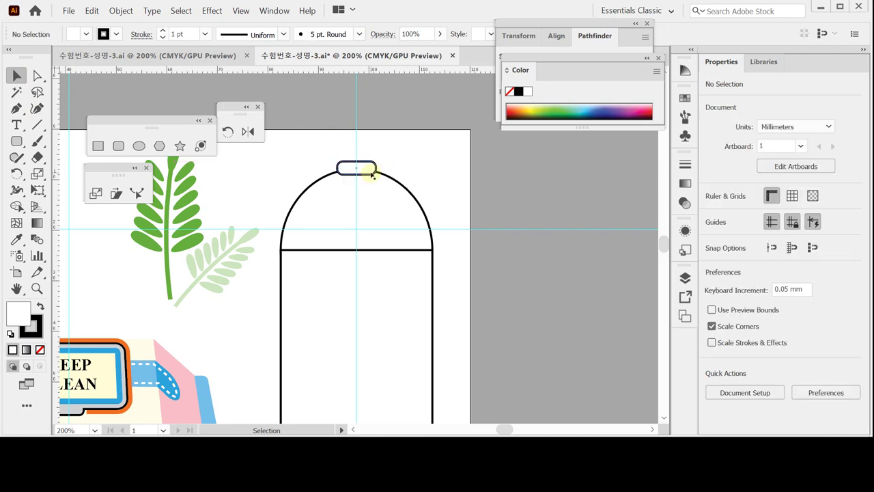
{"action": "left_click", "coordinate": [377, 170]}
{"action": "left_click_drag", "start_coordinate": [377, 166], "coordinate": [383, 168]}
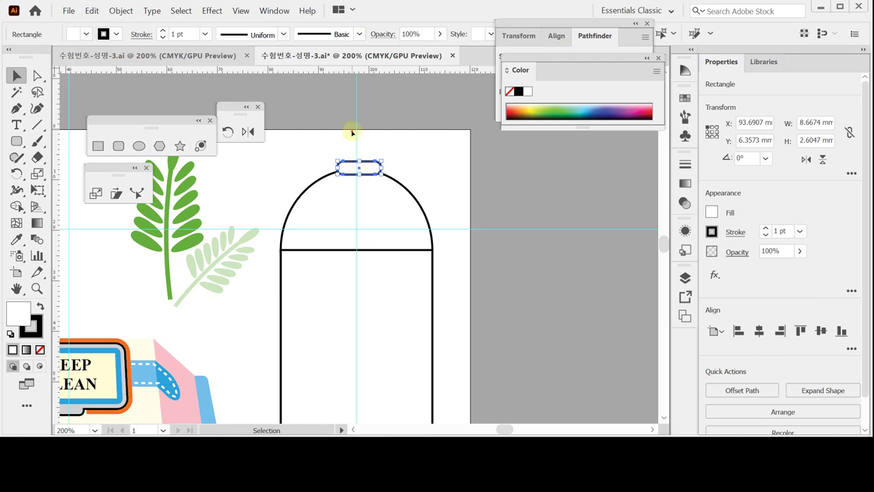
Align the rounded rectangle, circle and rectangle by horizontal centre and nudge the rounded rectangle down to Y about 6.76 mm
{"action": "left_click_drag", "start_coordinate": [351, 132], "coordinate": [371, 301]}
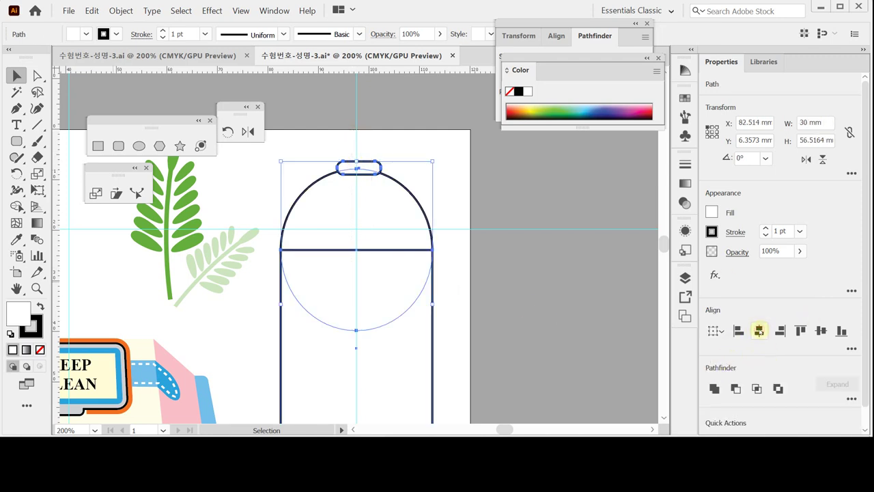
{"action": "left_click", "coordinate": [759, 331]}
{"action": "left_click", "coordinate": [469, 232]}
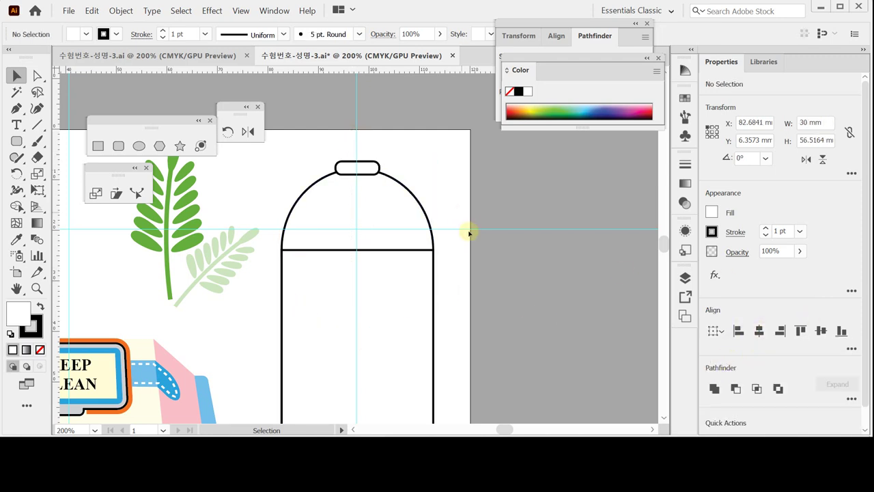
{"action": "left_click", "coordinate": [365, 172]}
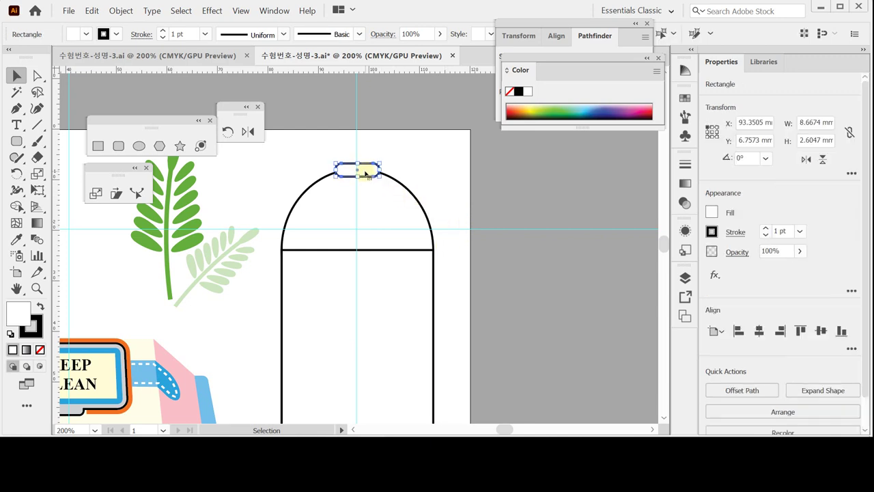
Try to unite the rounded rectangle, circle and body rectangle into a single outline
{"action": "left_click_drag", "start_coordinate": [328, 144], "coordinate": [659, 275]}
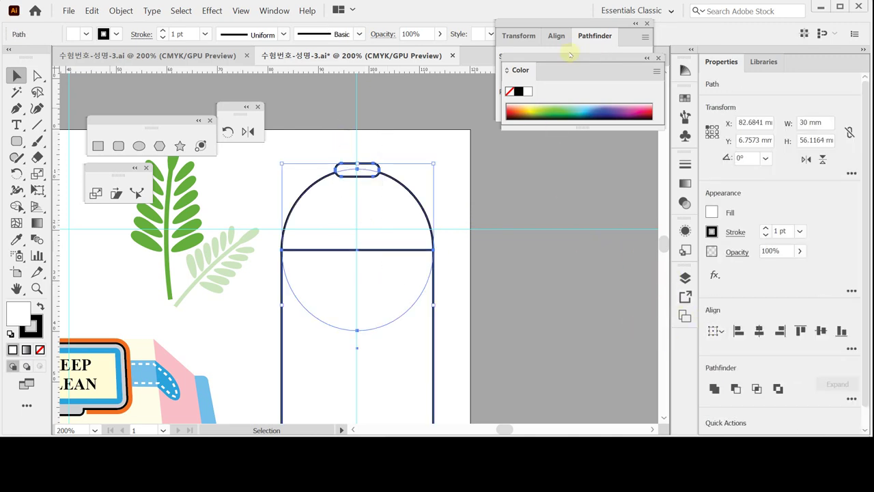
{"action": "left_click_drag", "start_coordinate": [537, 56], "coordinate": [536, 133]}
{"action": "left_click", "coordinate": [508, 72]}
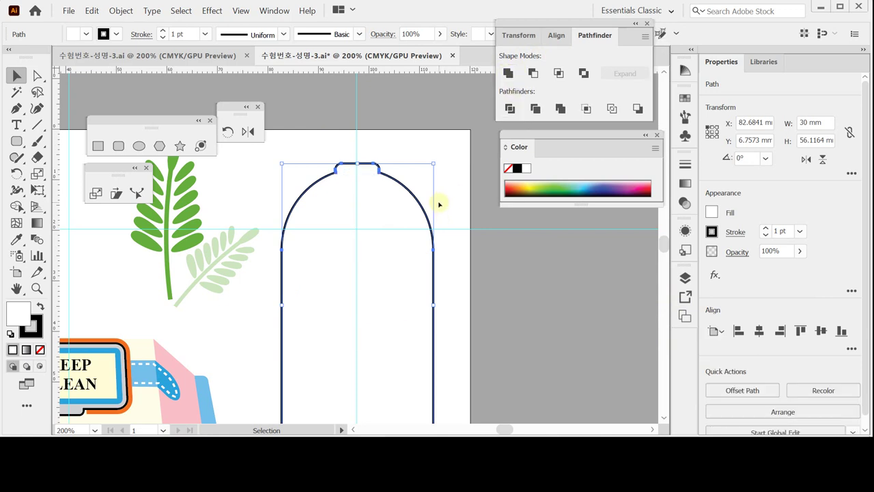
{"action": "key", "text": "ctrl+plus"}
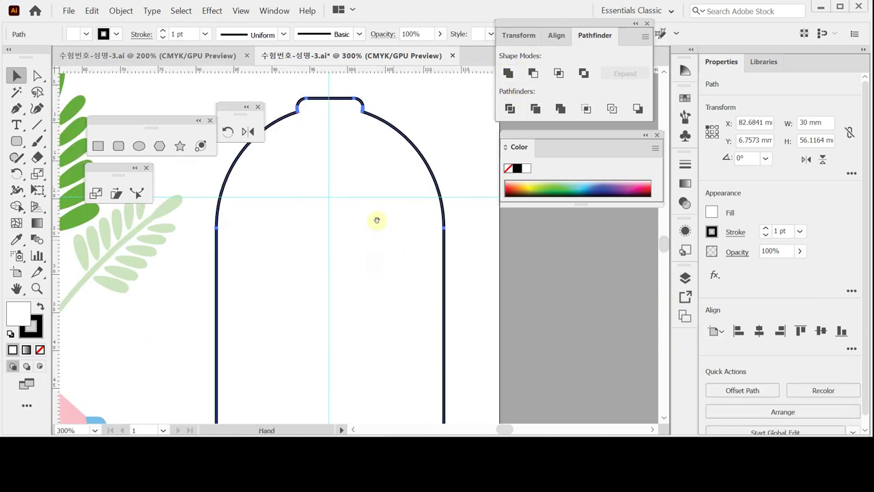
{"action": "left_click", "coordinate": [350, 180]}
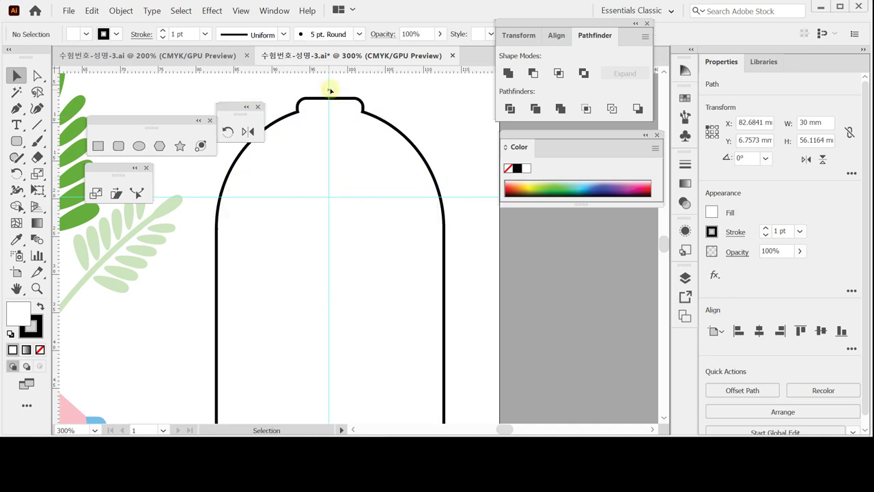
{"action": "key", "text": "ctrl+z"}
Nudge the rounded rectangle on top of the dome up to Y about 6.51 mm
{"action": "key", "text": "ctrl+shift+a"}
{"action": "left_click", "coordinate": [335, 111]}
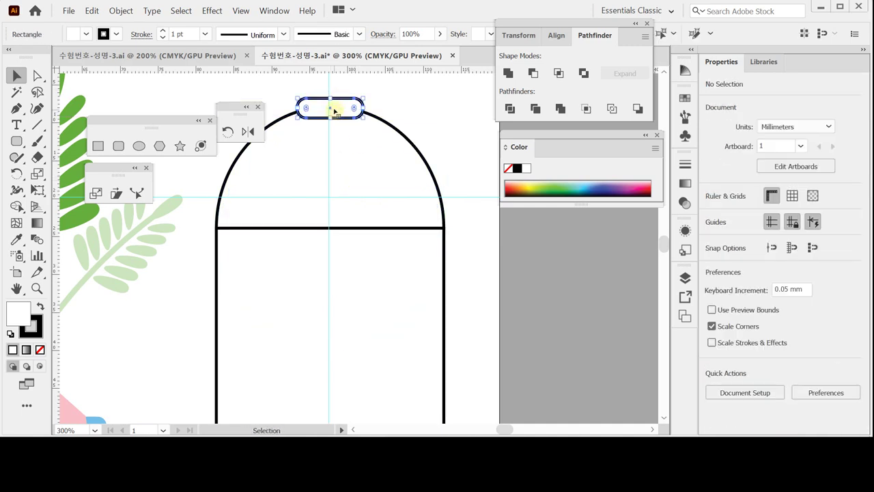
Unite the rounded rectangle, circle and body rectangle into one bottle outline and save the document
{"action": "left_click_drag", "start_coordinate": [288, 86], "coordinate": [381, 230]}
{"action": "left_click", "coordinate": [507, 73]}
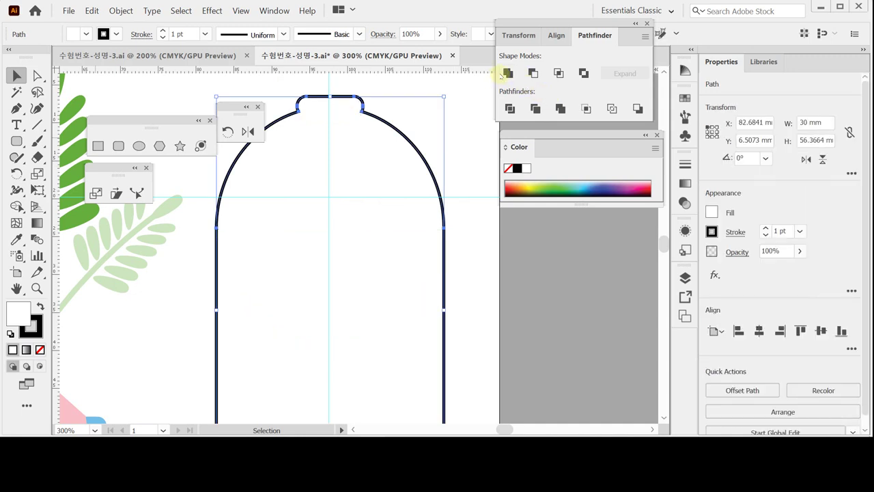
{"action": "key", "text": "ctrl+s"}
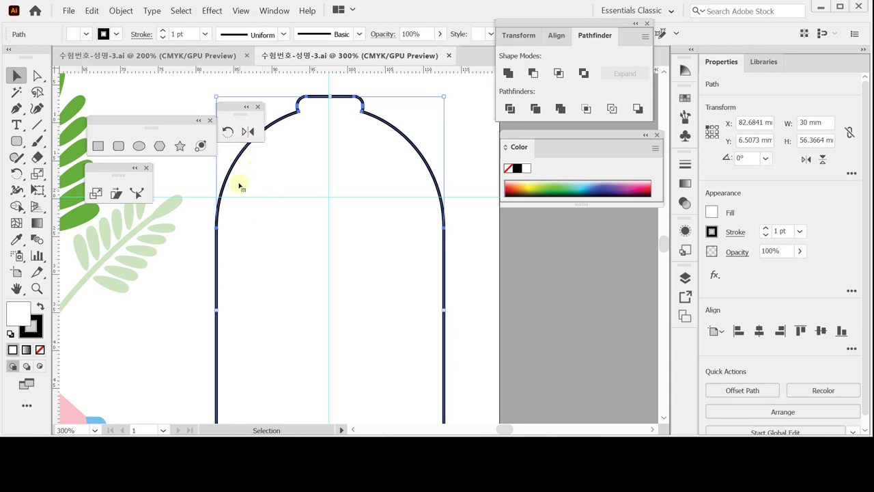
Scale the two bottom anchor points of the bottle outline uniformly to 92% so the body tapers downward
{"action": "key", "text": "ctrl+minus"}
{"action": "key", "text": "ctrl+minus"}
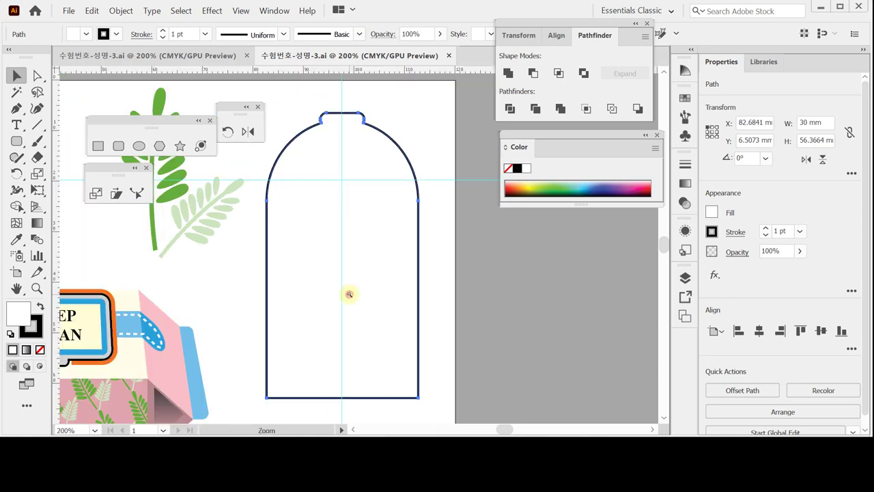
{"action": "left_click", "coordinate": [37, 75]}
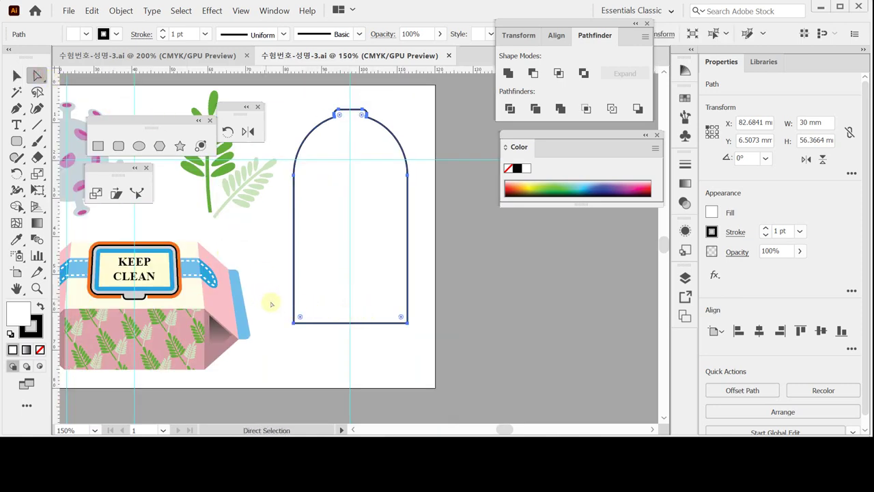
{"action": "left_click_drag", "start_coordinate": [271, 301], "coordinate": [430, 345]}
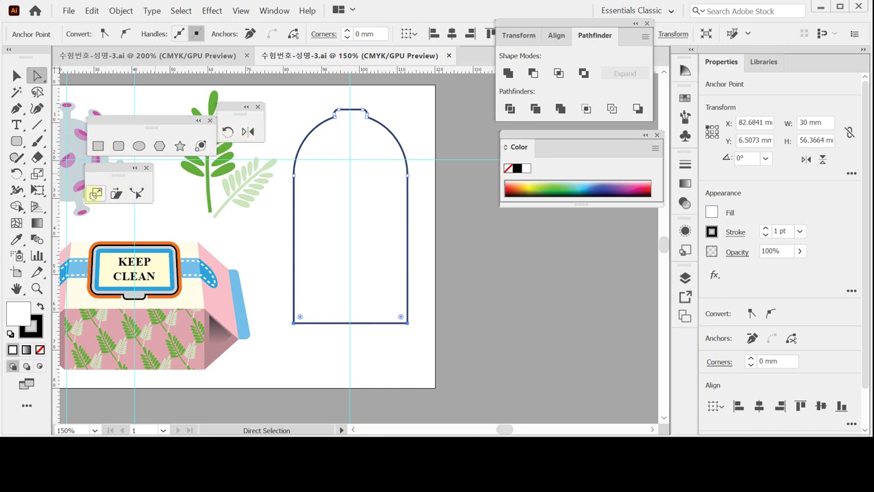
{"action": "double_click", "coordinate": [95, 193]}
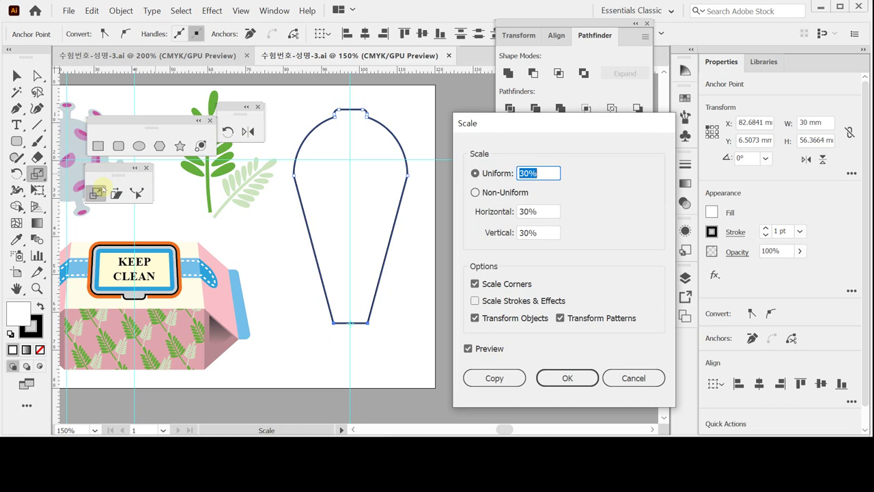
{"action": "type", "text": "92"}
{"action": "key", "text": "Return"}
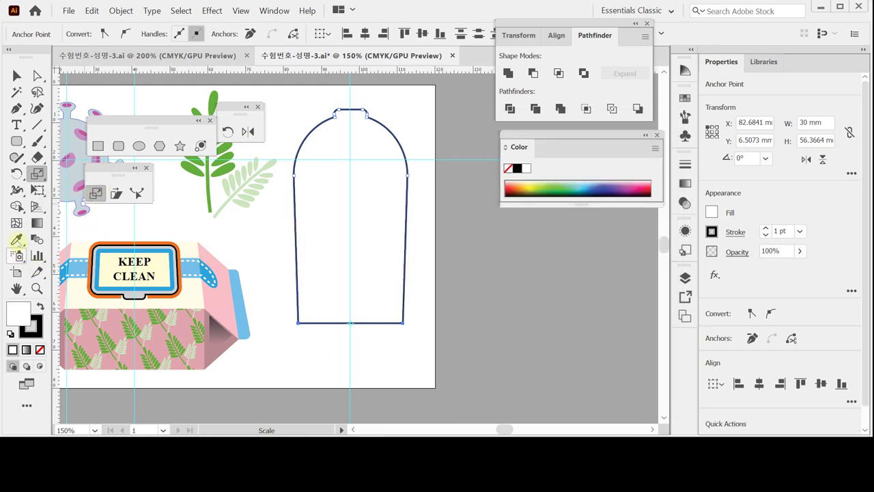
{"action": "double_click", "coordinate": [37, 175]}
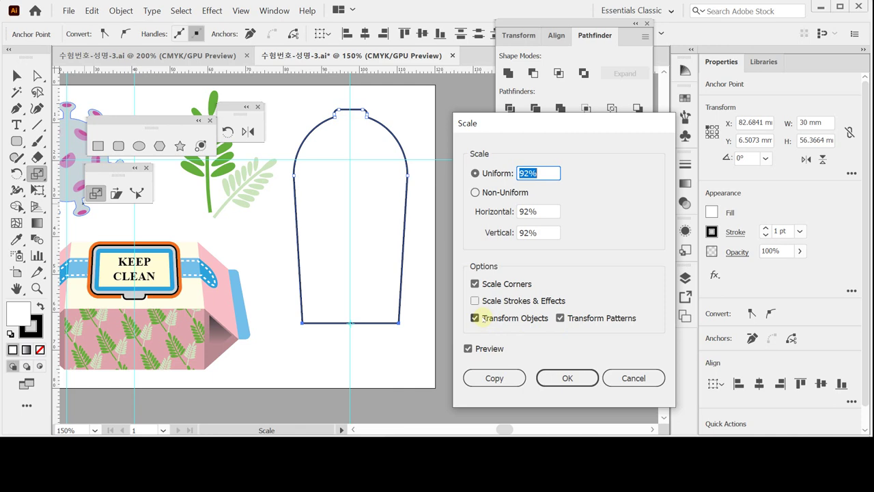
{"action": "key", "text": "Escape"}
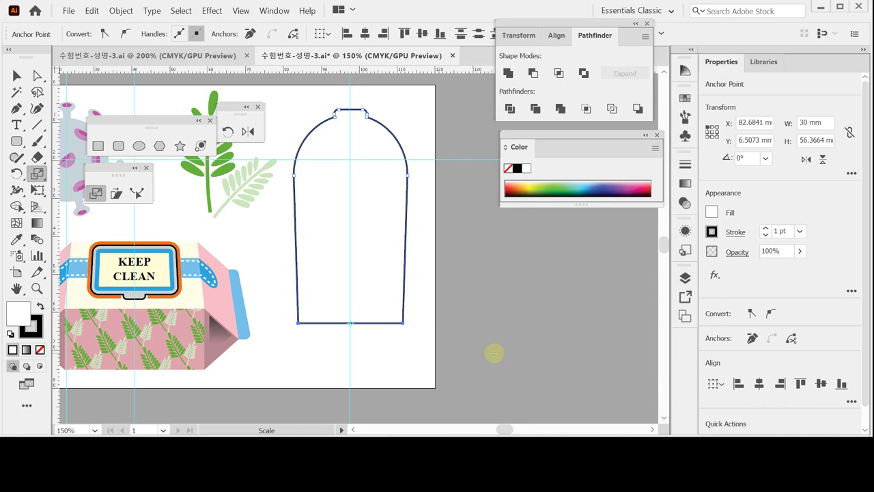
{"action": "key", "text": "ctrl+space"}
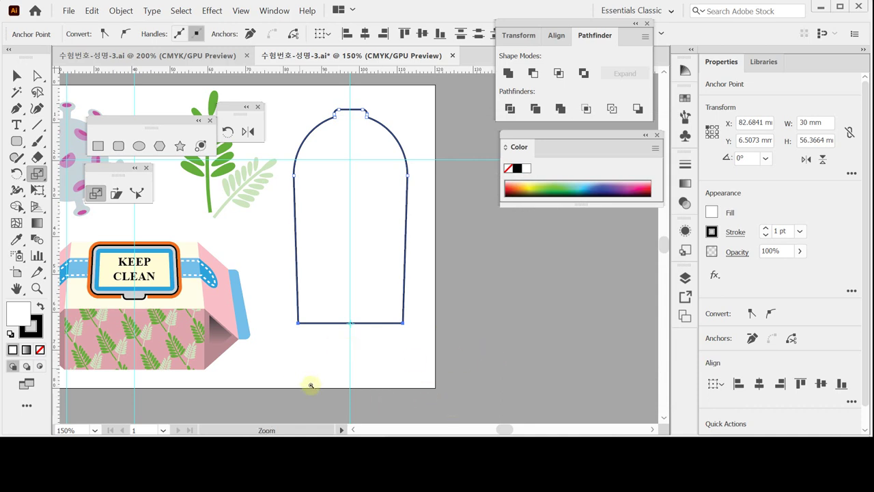
Round the two bottom corners of the bottle outline to a radius of about 3.56 mm
{"action": "left_click", "coordinate": [366, 330]}
{"action": "key", "text": "a"}
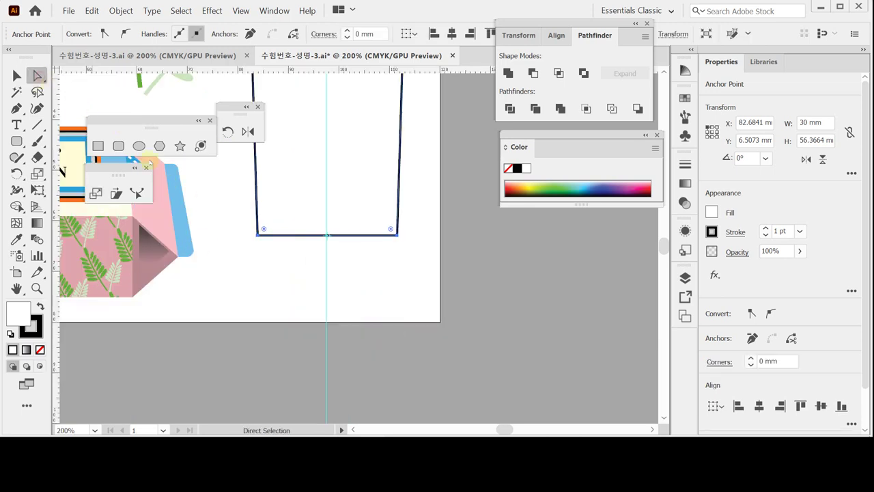
{"action": "left_click_drag", "start_coordinate": [231, 214], "coordinate": [449, 282]}
{"action": "left_click_drag", "start_coordinate": [265, 229], "coordinate": [277, 219]}
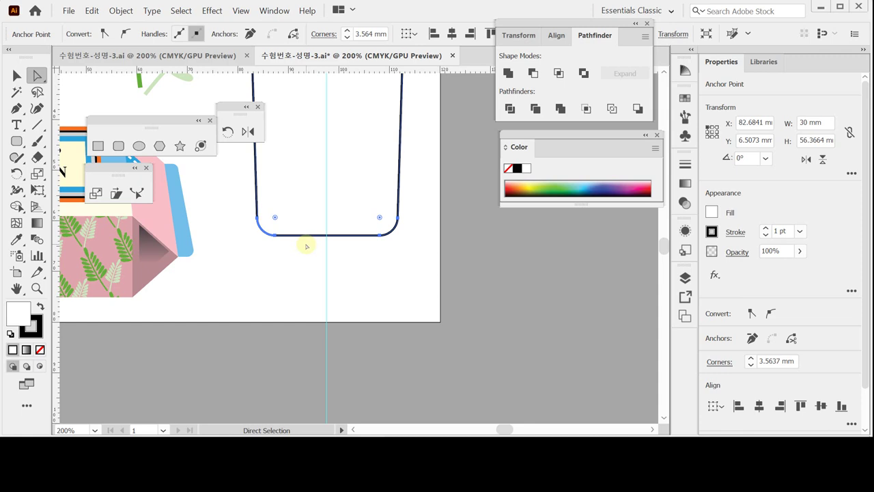
Fill the bottle outline with light blue C30 M0 Y0 K10 and remove its stroke
{"action": "key", "text": "space"}
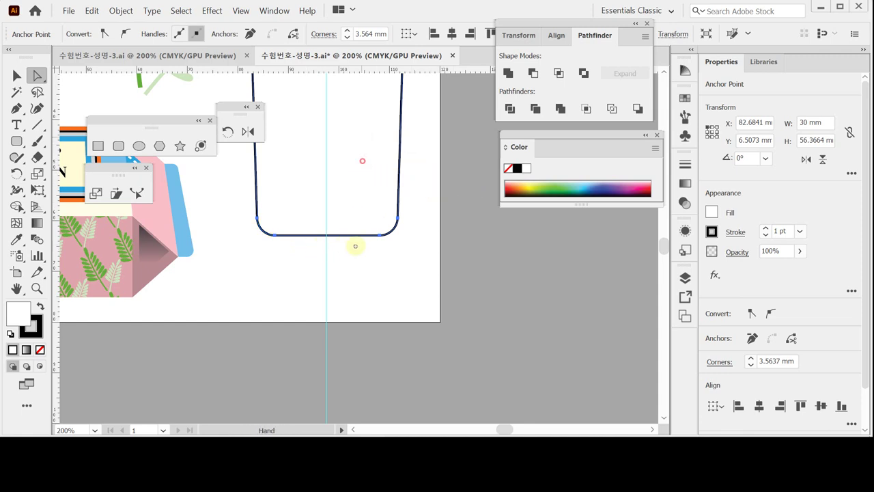
{"action": "left_click_drag", "start_coordinate": [355, 246], "coordinate": [349, 355]}
{"action": "left_click", "coordinate": [519, 146]}
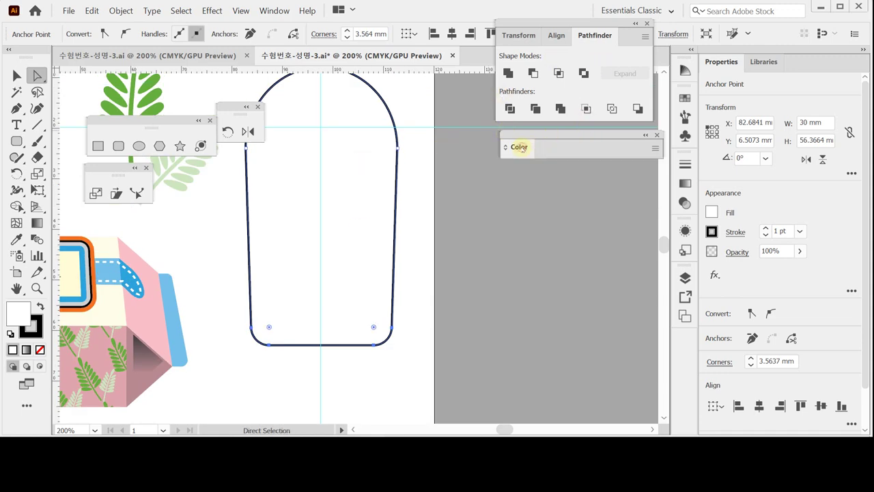
{"action": "left_click", "coordinate": [519, 147]}
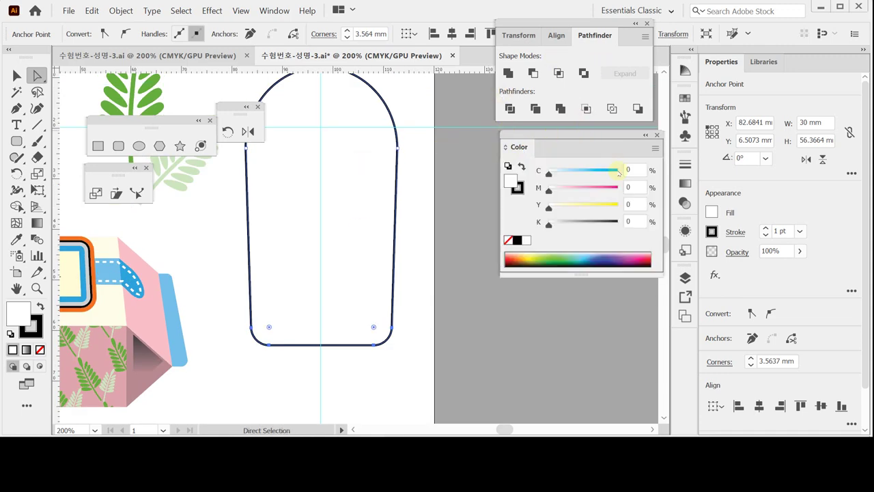
{"action": "left_click", "coordinate": [634, 170]}
{"action": "type", "text": "30"}
{"action": "key", "text": "Tab"}
{"action": "key", "text": "Tab"}
{"action": "key", "text": "Tab"}
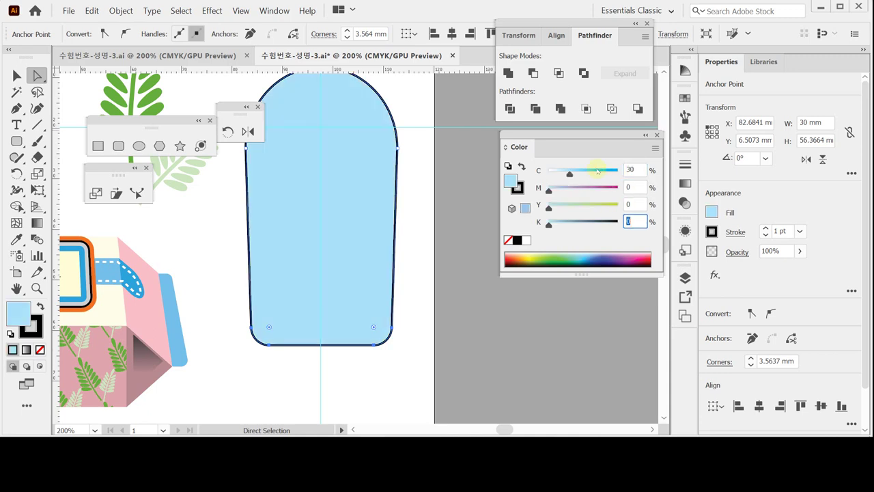
{"action": "type", "text": "10"}
{"action": "key", "text": "Return"}
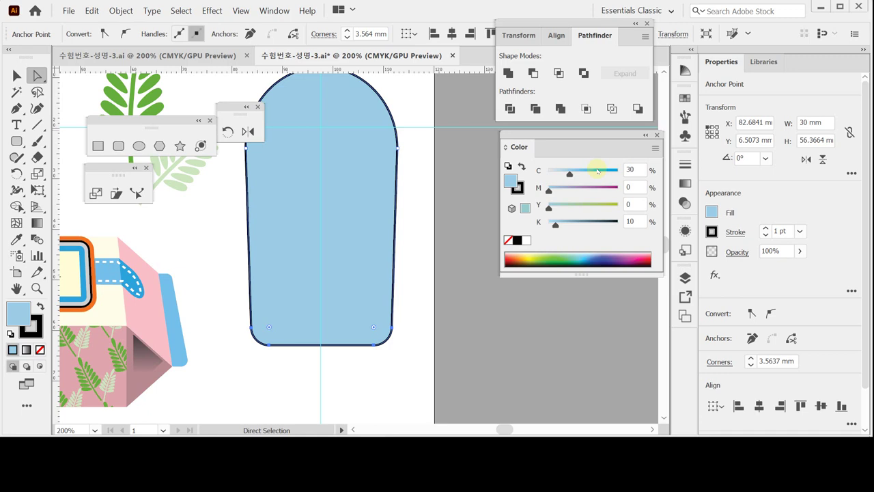
{"action": "left_click", "coordinate": [518, 188]}
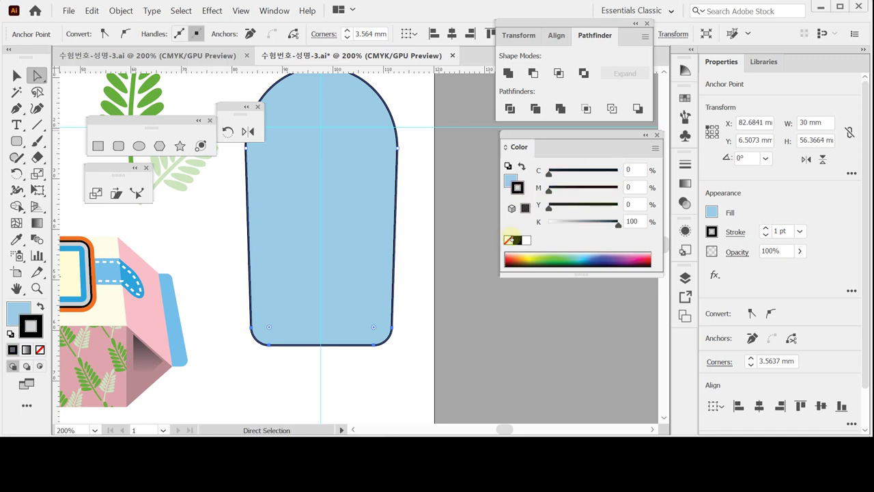
{"action": "left_click", "coordinate": [508, 241]}
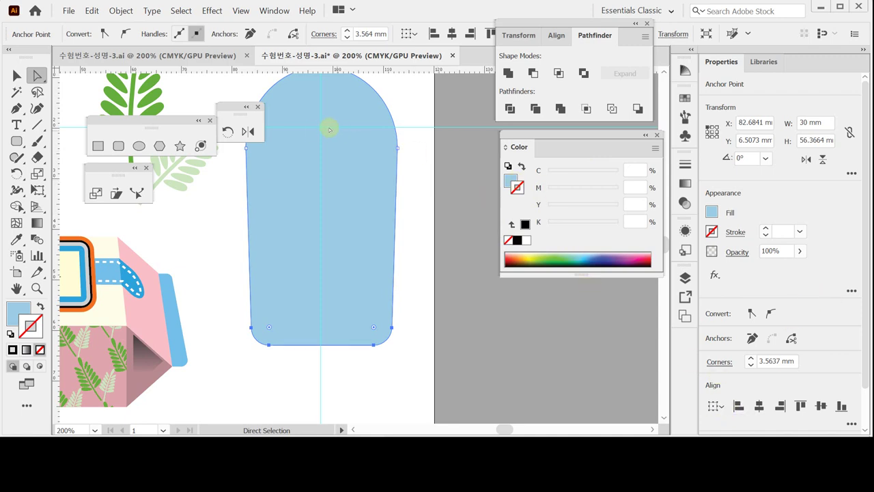
Create an inner copy of the bottle path with an offset of -1 mm
{"action": "left_click", "coordinate": [386, 157]}
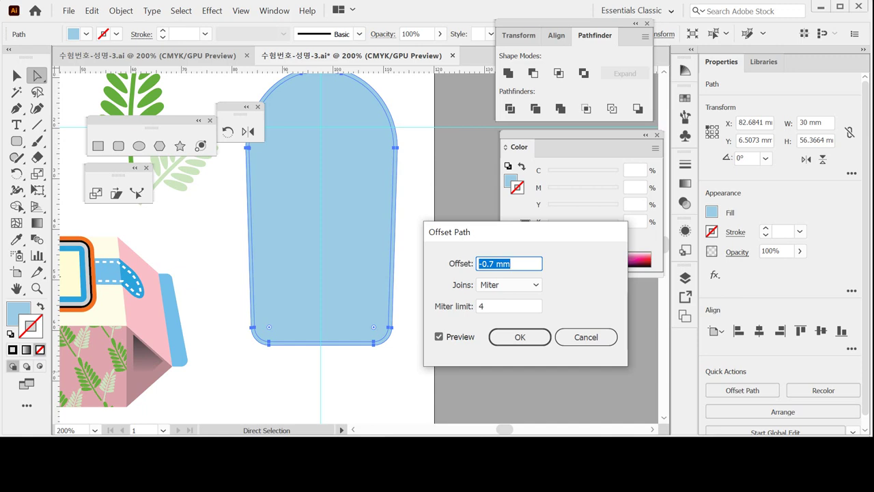
{"action": "type", "text": "-1"}
{"action": "key", "text": "Return"}
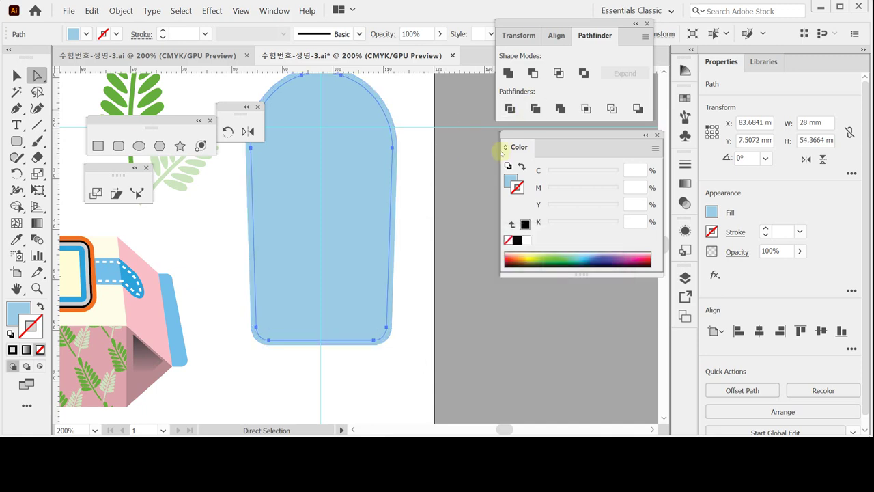
Fill the inner bottle shape with pale blue C20 M0 Y0 K0
{"action": "left_click", "coordinate": [509, 180]}
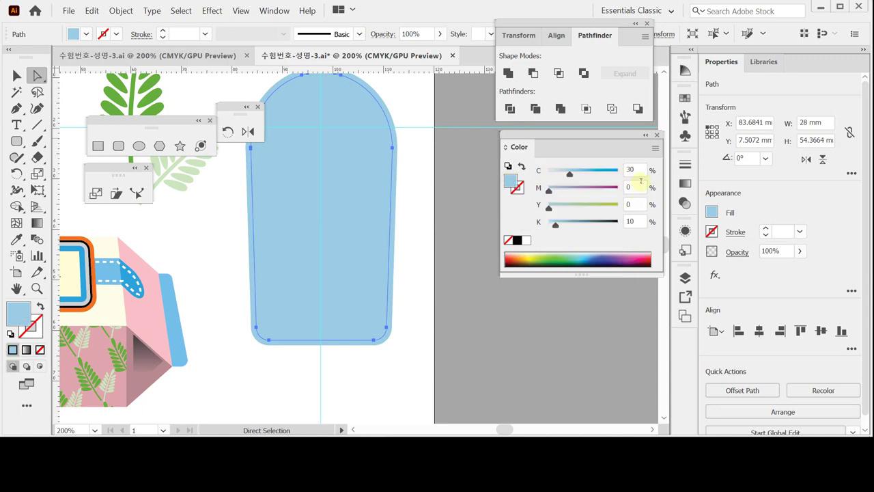
{"action": "left_click", "coordinate": [640, 171]}
{"action": "type", "text": "20"}
{"action": "key", "text": "Tab"}
{"action": "key", "text": "Tab"}
{"action": "key", "text": "Tab"}
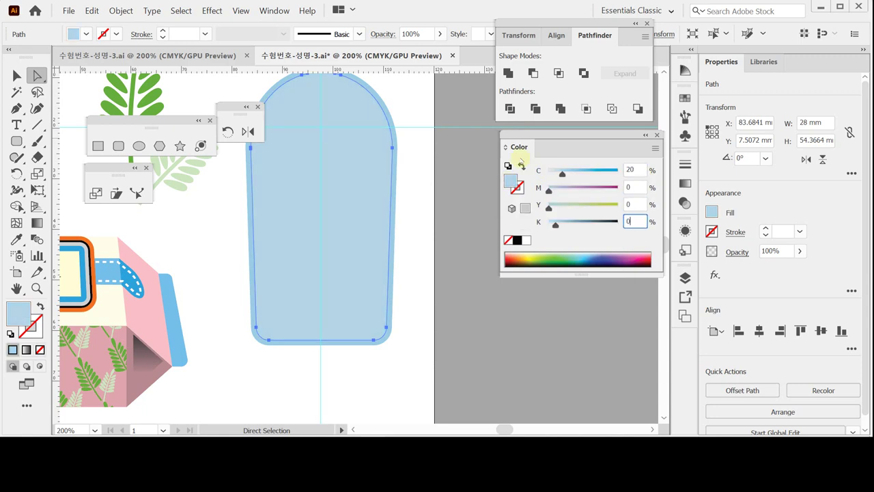
{"action": "type", "text": "0"}
{"action": "key", "text": "Tab"}
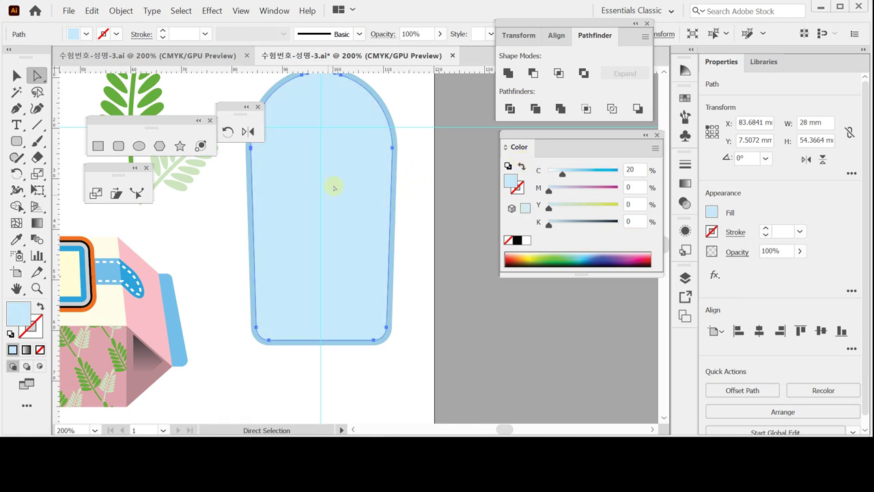
Round the two sharp inner neck corners of the pale blue shape to about 0.75 mm and save the document
{"action": "left_click_drag", "start_coordinate": [339, 177], "coordinate": [401, 181]}
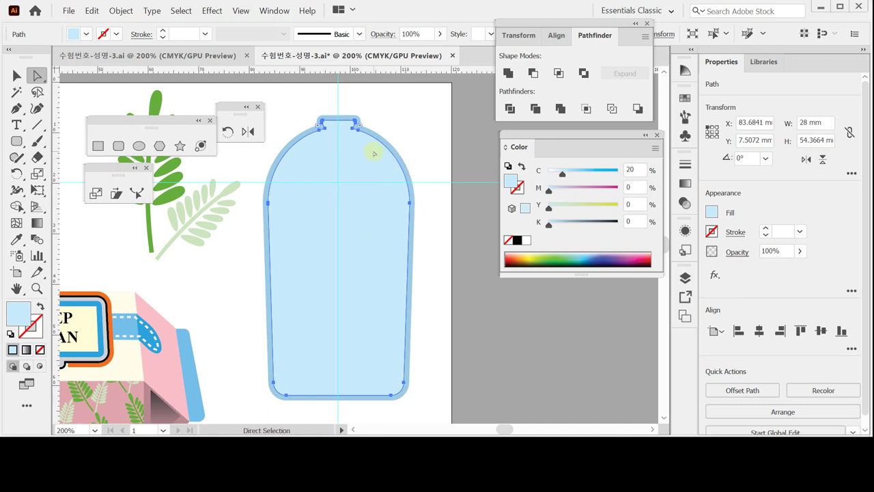
{"action": "left_click", "coordinate": [341, 134], "text": "ctrl"}
{"action": "left_click", "coordinate": [365, 248], "text": "ctrl"}
{"action": "left_click_drag", "start_coordinate": [328, 332], "coordinate": [318, 199]}
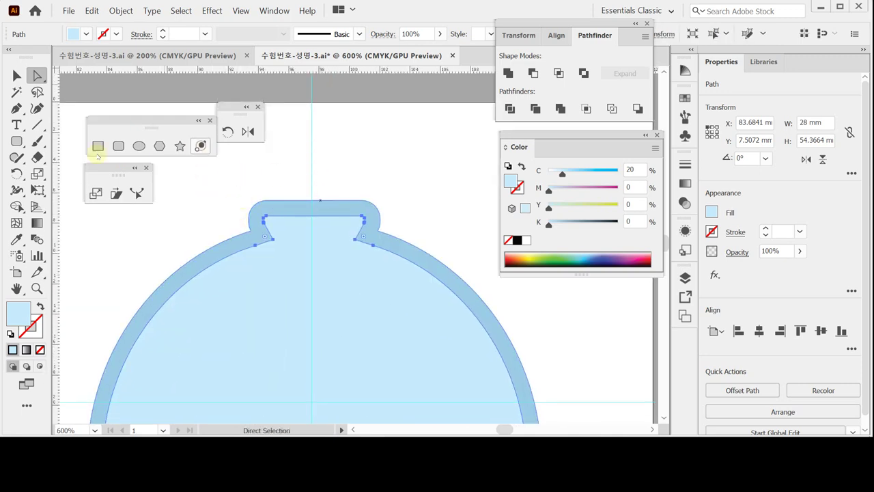
{"action": "left_click", "coordinate": [274, 240]}
{"action": "left_click", "coordinate": [354, 239], "text": "shift"}
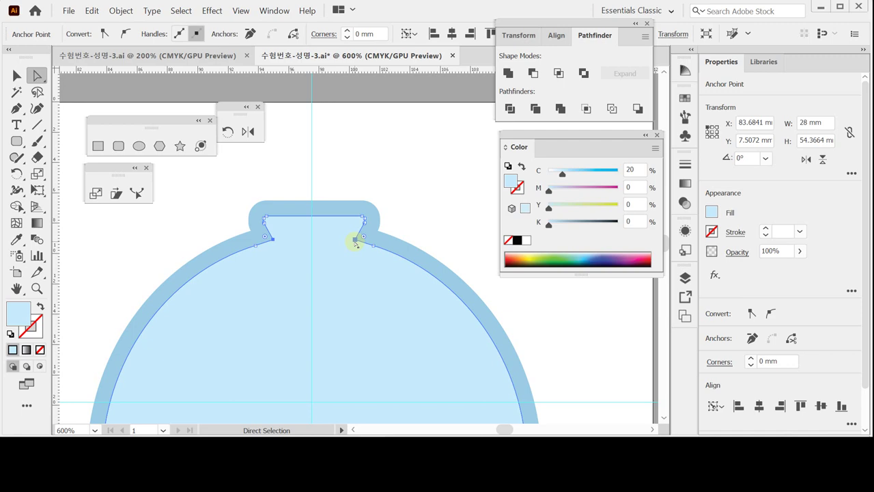
{"action": "scroll", "coordinate": [369, 245], "scroll_direction": "up", "scroll_amount": 1}
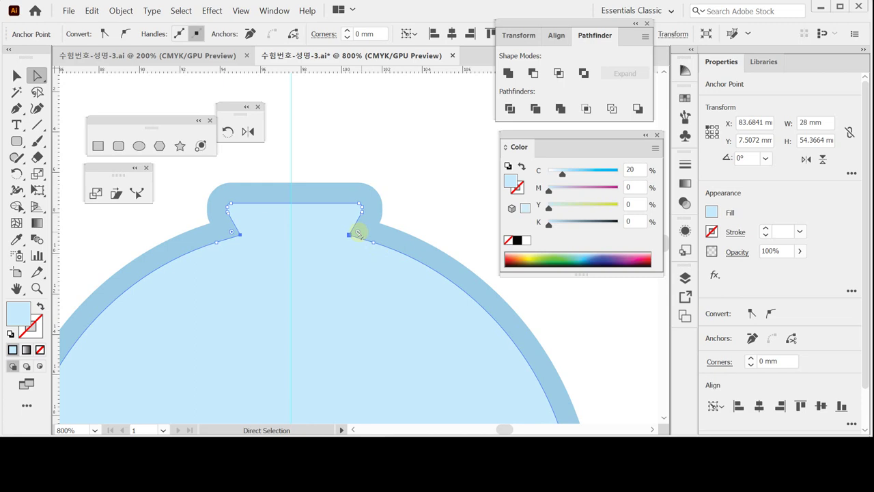
{"action": "left_click_drag", "start_coordinate": [358, 233], "coordinate": [373, 231]}
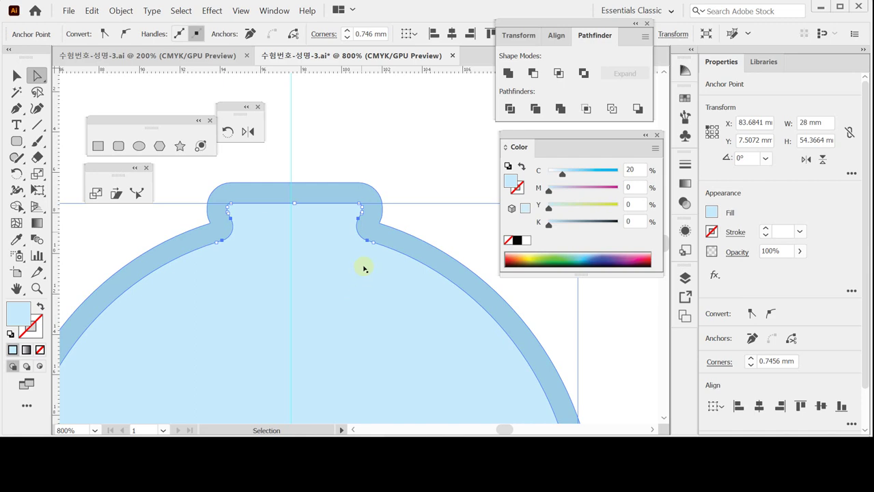
{"action": "key", "text": "ctrl+minus"}
{"action": "key", "text": "ctrl+minus"}
{"action": "key", "text": "ctrl+s"}
Add an anchor point where the inner shape's bottom edge meets the vertical guide and nudge it up to Y about 60.87 mm
{"action": "left_click_drag", "start_coordinate": [371, 336], "coordinate": [332, 191]}
{"action": "scroll", "coordinate": [342, 232], "scroll_direction": "down", "scroll_amount": 6}
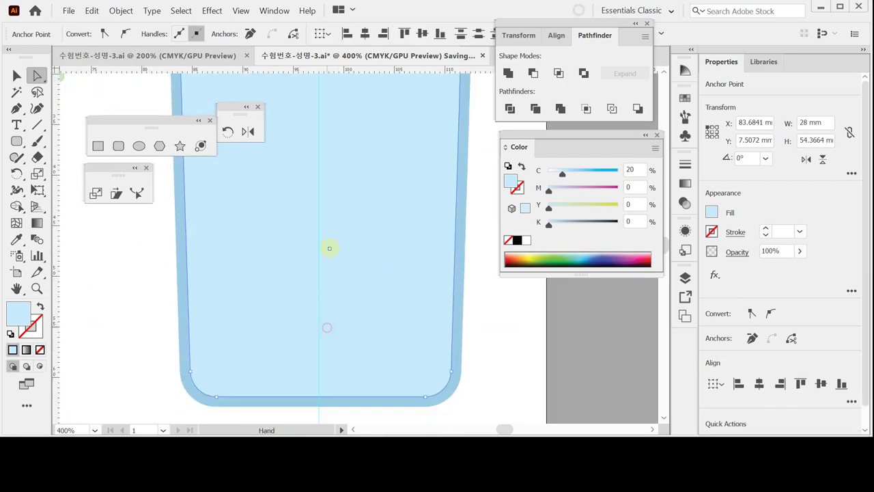
{"action": "left_click", "coordinate": [330, 343]}
{"action": "left_click_drag", "start_coordinate": [315, 308], "coordinate": [300, 344]}
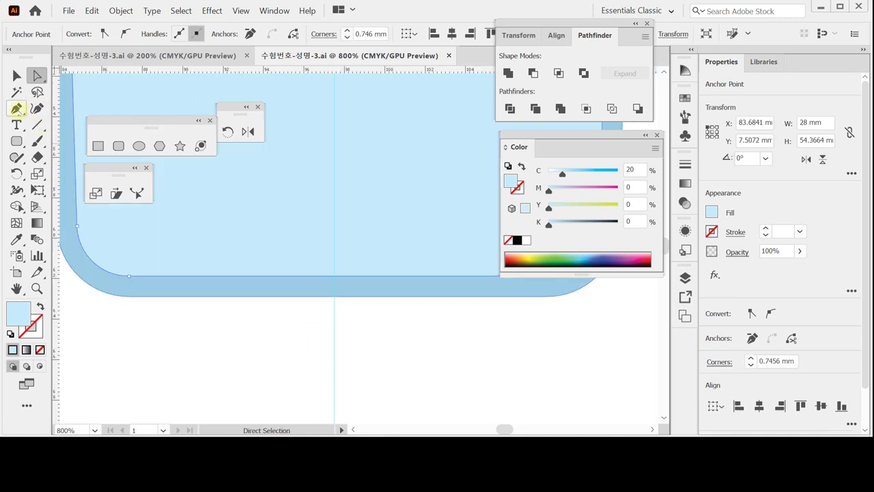
{"action": "left_click", "coordinate": [17, 108]}
{"action": "left_click_drag", "start_coordinate": [17, 108], "coordinate": [49, 125]}
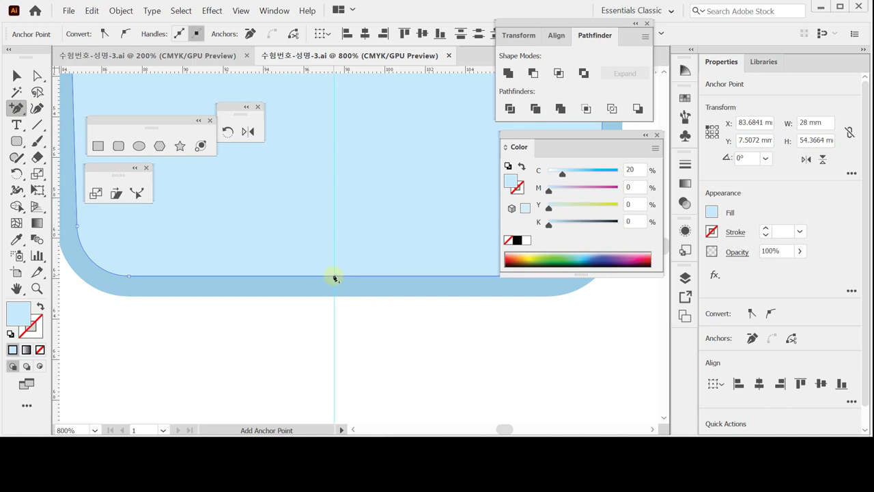
{"action": "left_click", "coordinate": [335, 277]}
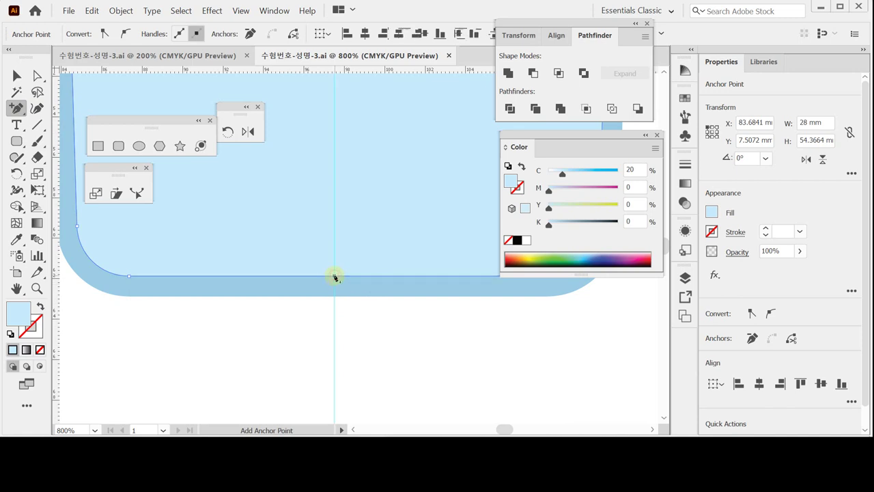
{"action": "left_click", "coordinate": [335, 277], "text": "ctrl+alt"}
{"action": "left_click_drag", "start_coordinate": [350, 311], "coordinate": [305, 362]}
{"action": "key", "text": "Up"}
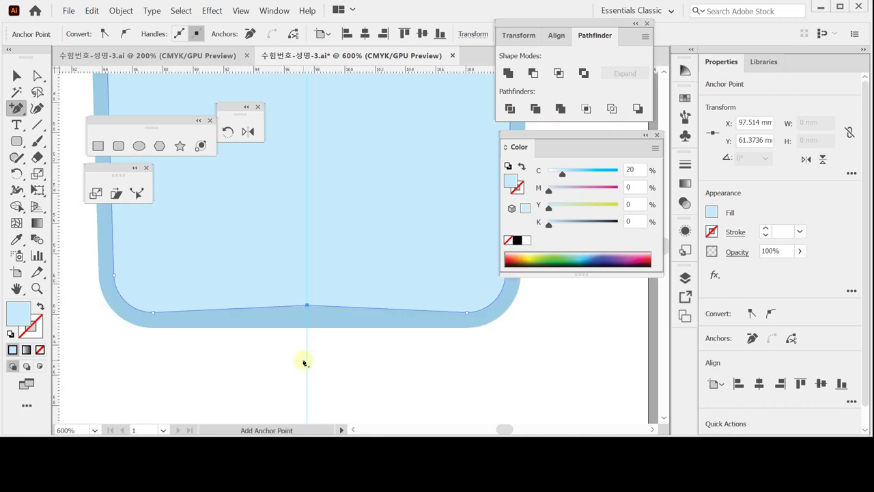
{"action": "key", "text": "Up"}
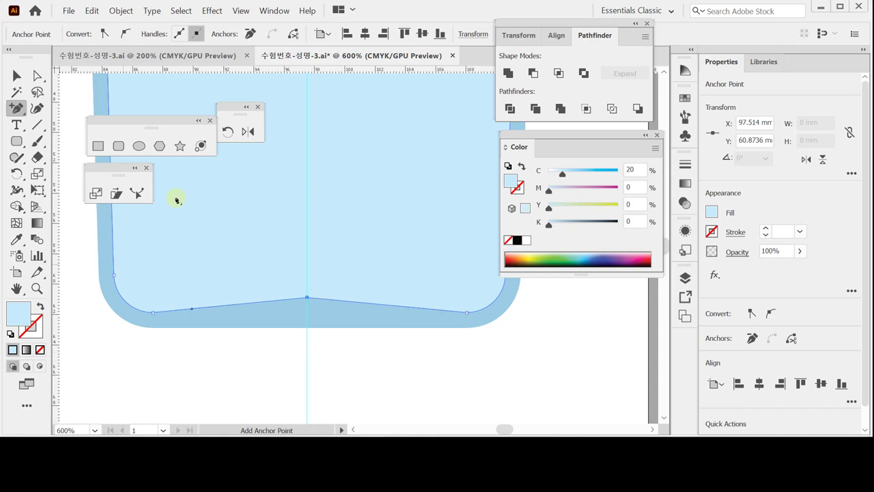
Curve the inner bottom edge with symmetric horizontal handles at its middle anchor, nudge that anchor up to Y about 60.72 mm, and save
{"action": "left_click_drag", "start_coordinate": [16, 107], "coordinate": [72, 157]}
{"action": "left_click_drag", "start_coordinate": [307, 299], "coordinate": [355, 299]}
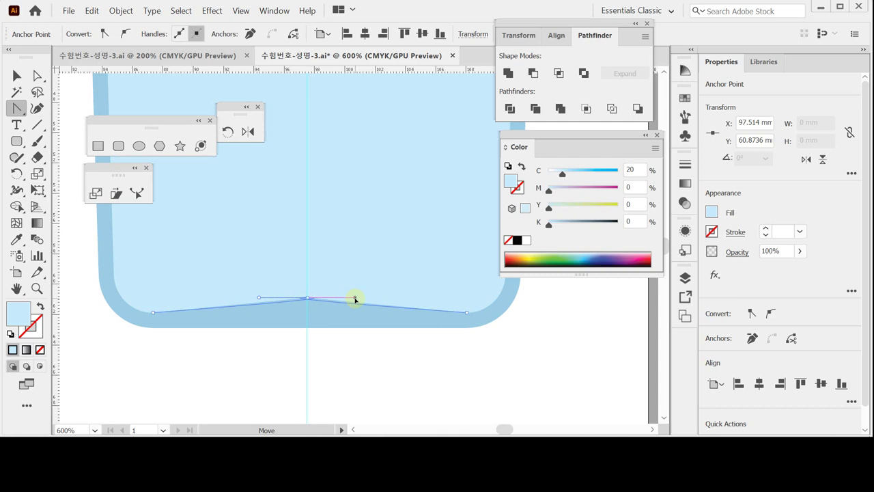
{"action": "left_click_drag", "start_coordinate": [355, 299], "coordinate": [225, 296]}
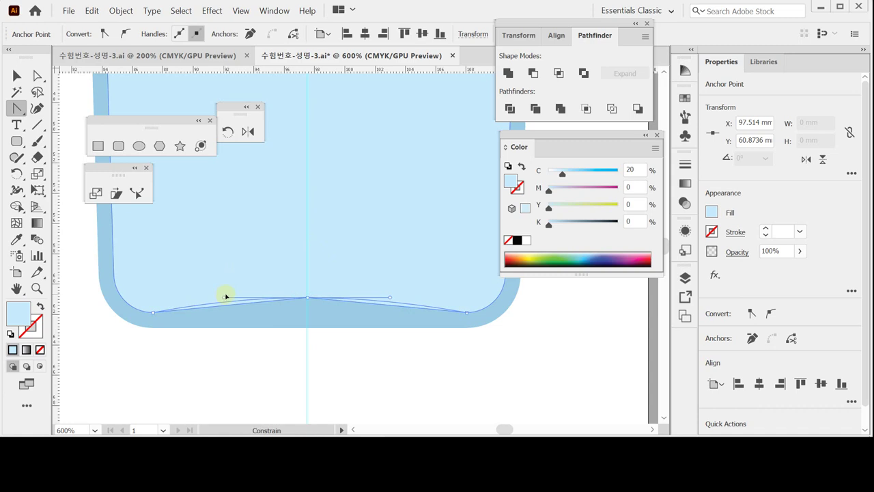
{"action": "left_click_drag", "start_coordinate": [225, 296], "coordinate": [234, 297]}
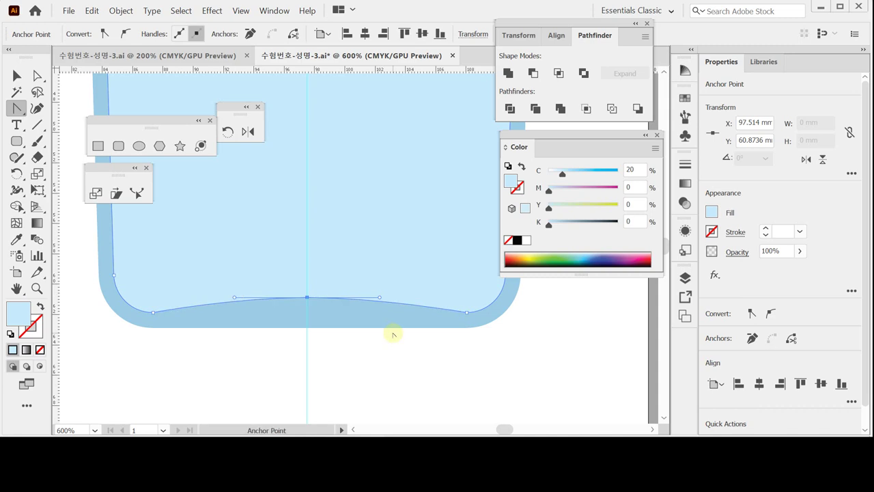
{"action": "key", "text": "Up"}
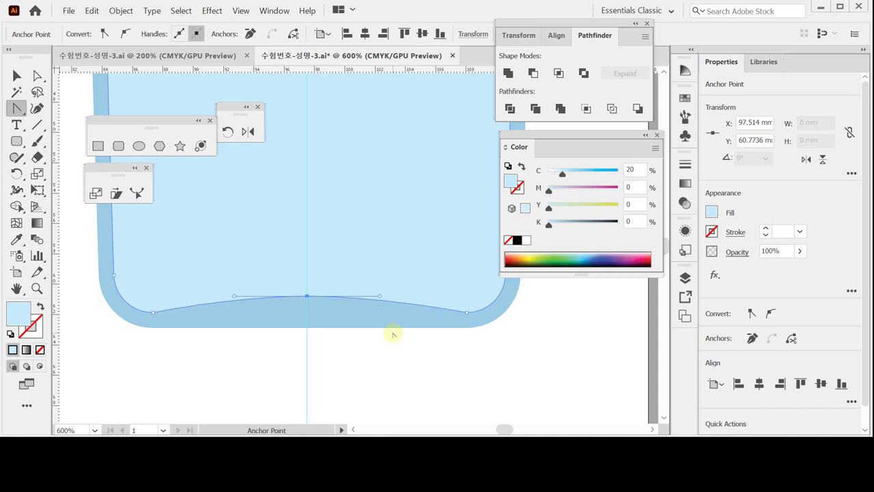
{"action": "key", "text": "Up"}
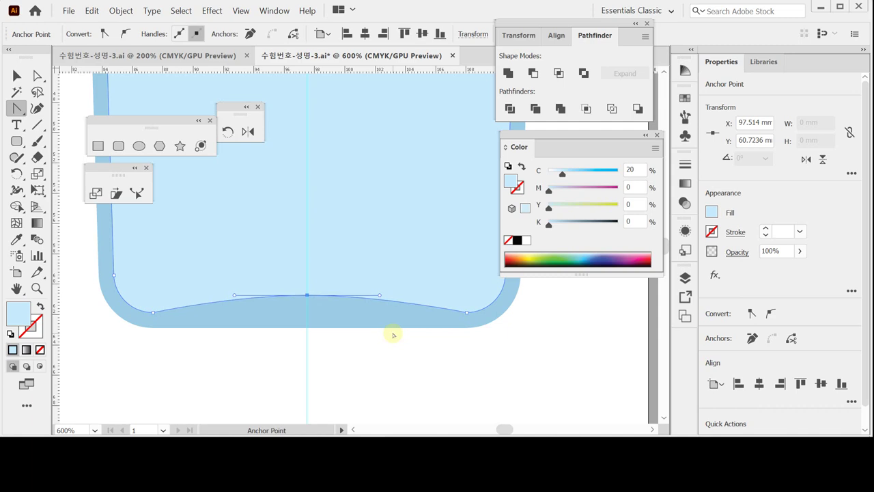
{"action": "key", "text": "ctrl"}
{"action": "key", "text": "ctrl+s"}
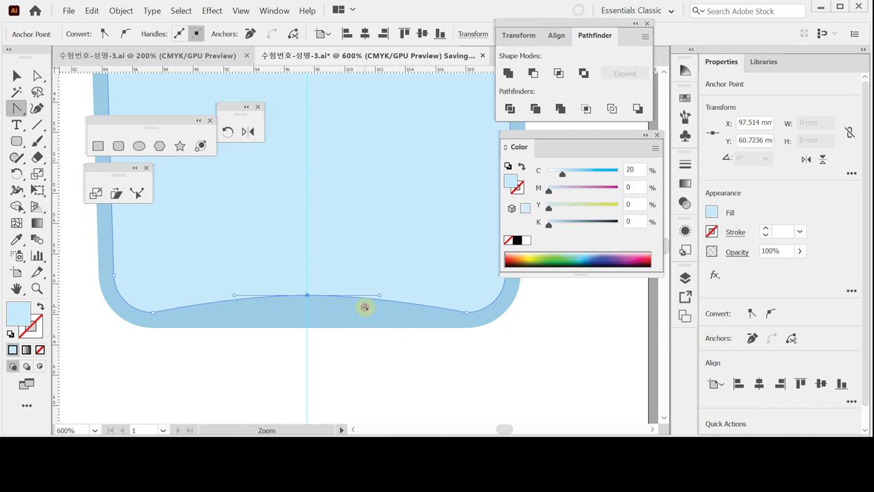
Duplicate the pale blue inner bottle shape in place, directly in front of the original
{"action": "left_click_drag", "start_coordinate": [365, 307], "coordinate": [328, 332]}
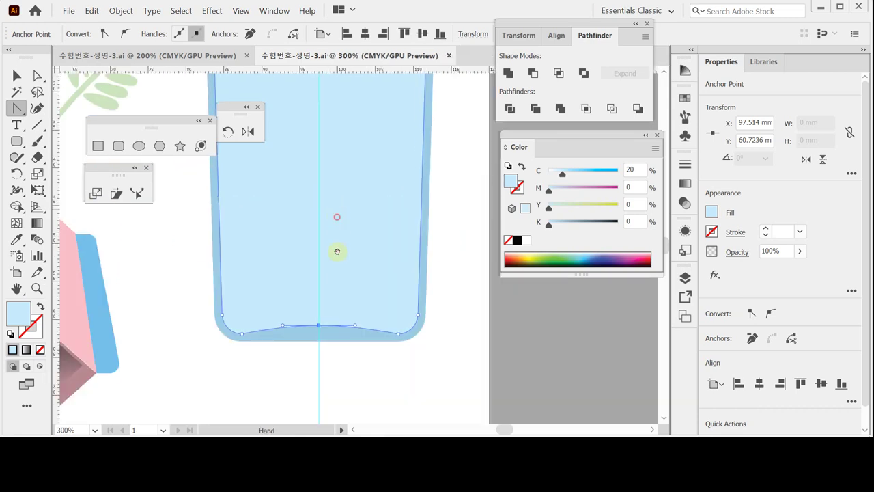
{"action": "left_click_drag", "start_coordinate": [337, 252], "coordinate": [334, 324]}
{"action": "left_click_drag", "start_coordinate": [327, 248], "coordinate": [328, 334]}
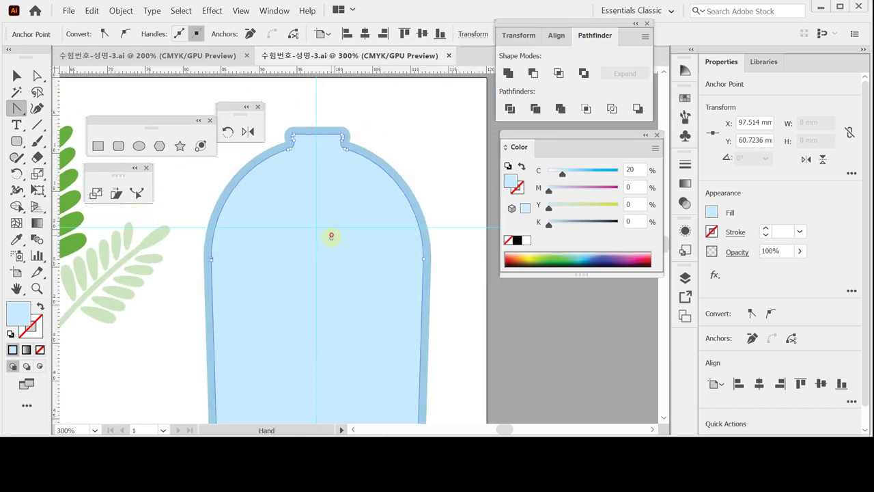
{"action": "left_click_drag", "start_coordinate": [331, 236], "coordinate": [316, 215]}
{"action": "key", "text": "v"}
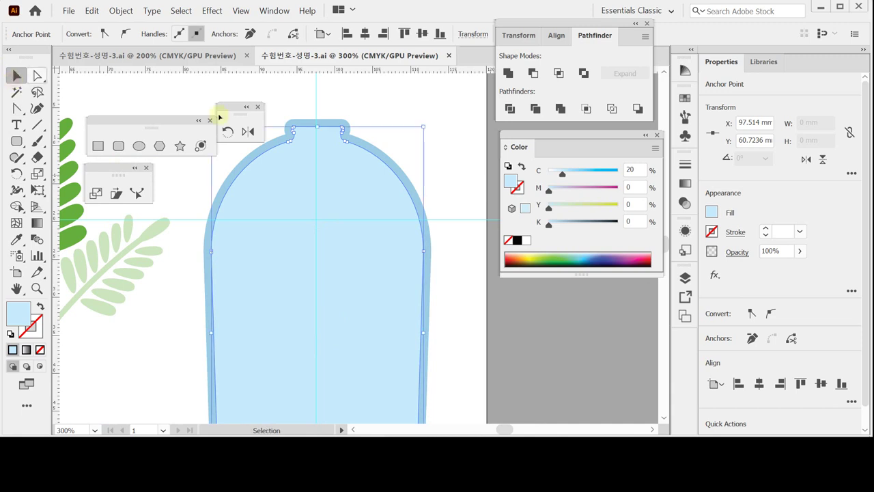
{"action": "left_click", "coordinate": [280, 282]}
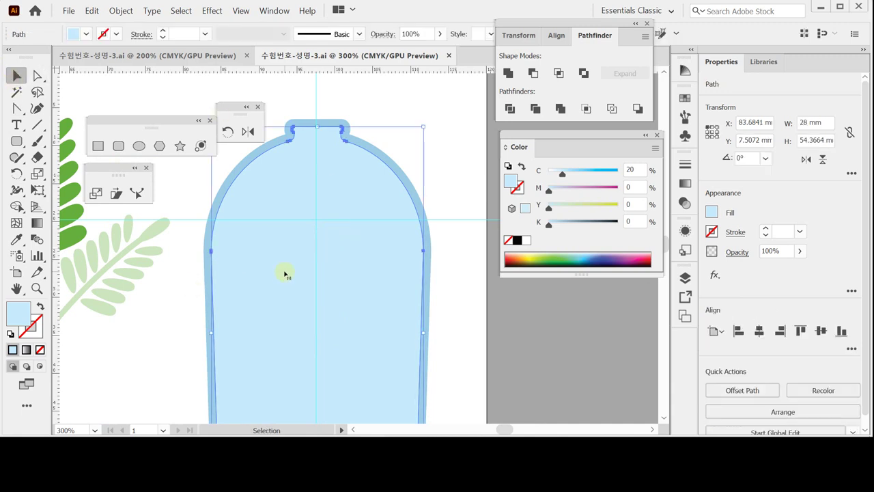
{"action": "key", "text": "a"}
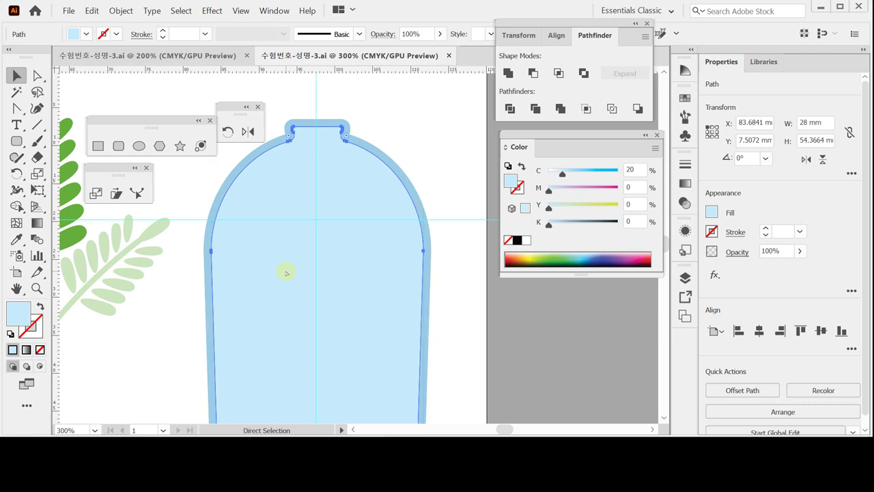
{"action": "key", "text": "v"}
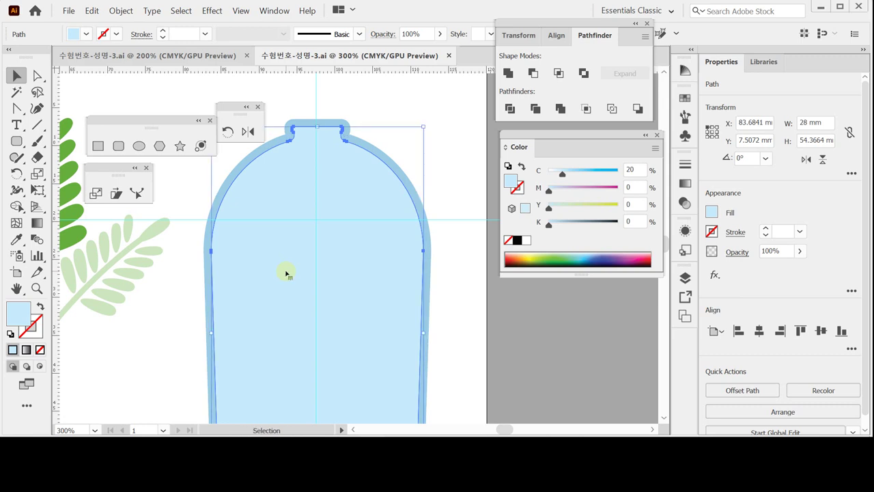
{"action": "key", "text": "a"}
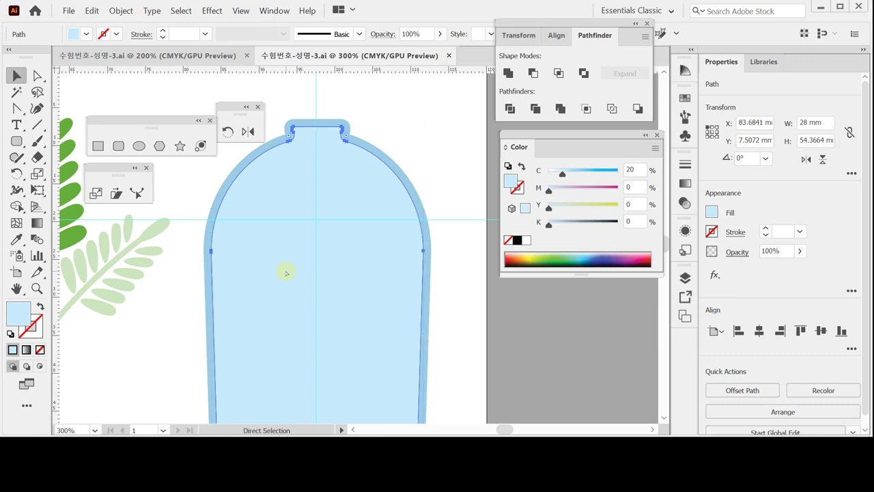
{"action": "key", "text": "v"}
{"action": "key", "text": "a"}
{"action": "key", "text": "v"}
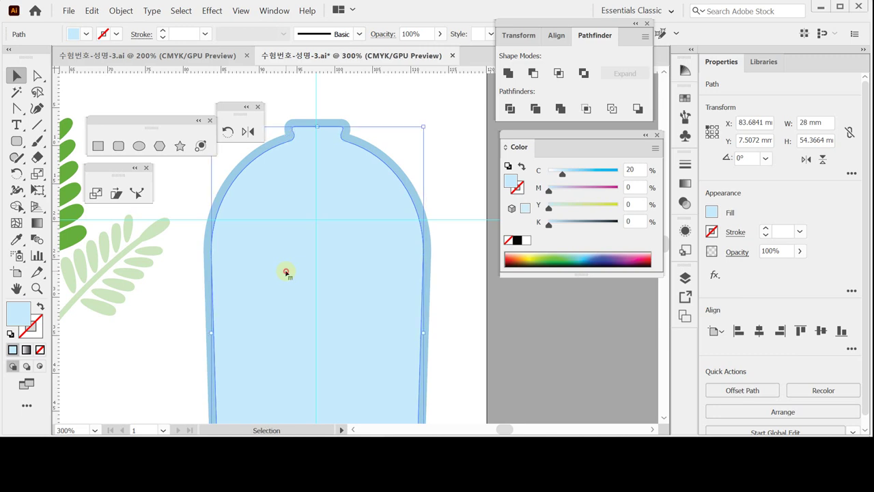
Isolate the inner copy, draw a rectangle about 34.4 × 14.6 mm over the bottle's neck and upper dome, and set its magenta to 28%
{"action": "double_click", "coordinate": [287, 274]}
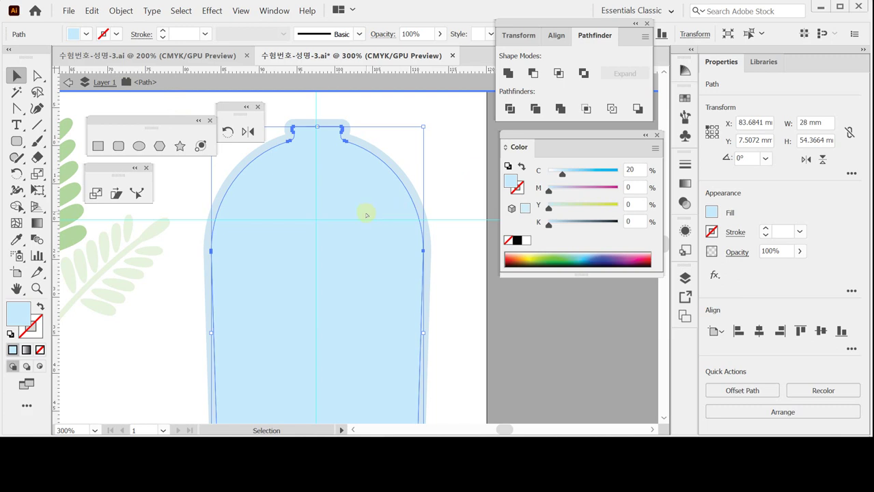
{"action": "scroll", "coordinate": [364, 211], "scroll_direction": "up", "scroll_amount": 1}
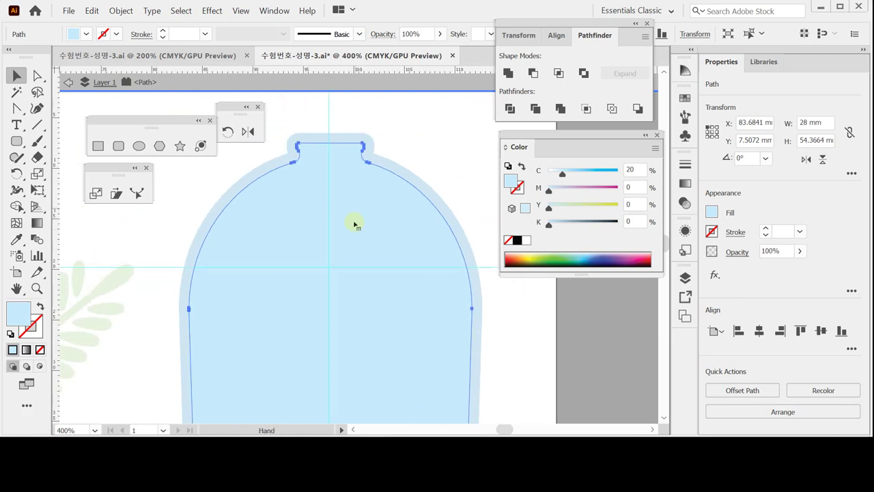
{"action": "left_click", "coordinate": [97, 145]}
{"action": "scroll", "coordinate": [244, 236], "scroll_direction": "up", "scroll_amount": 1}
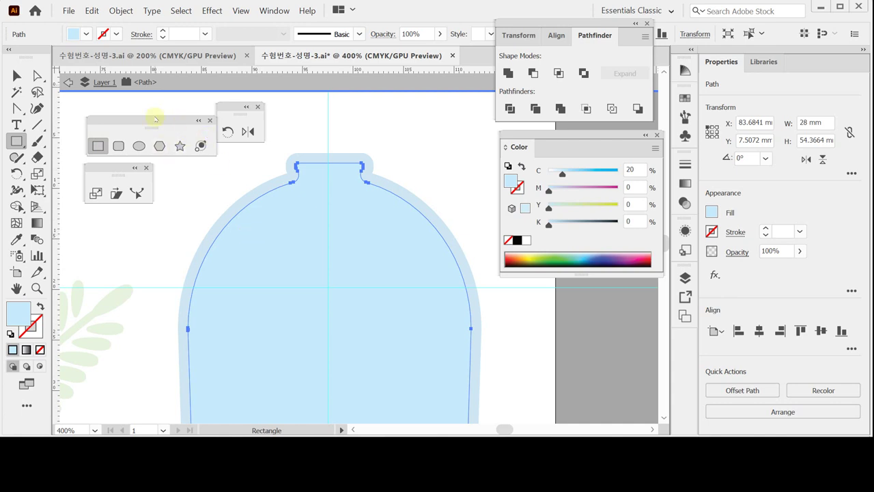
{"action": "left_click_drag", "start_coordinate": [155, 109], "coordinate": [496, 258]}
{"action": "left_click_drag", "start_coordinate": [549, 190], "coordinate": [568, 190]}
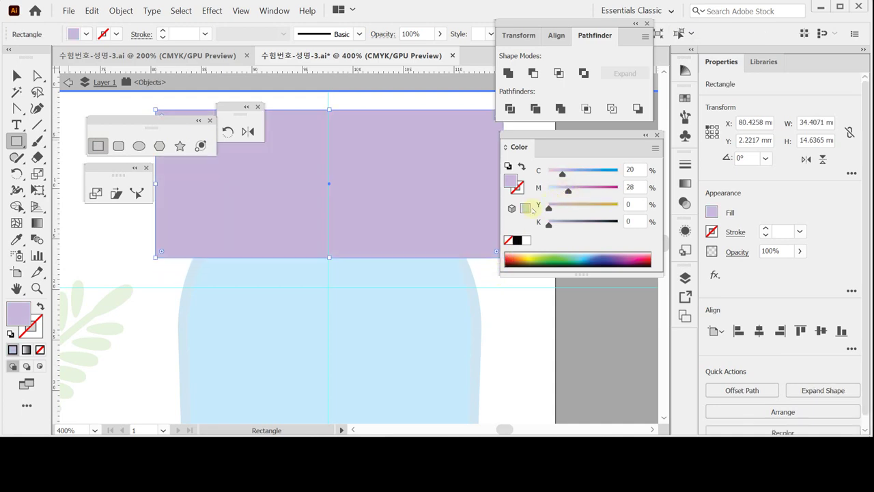
Subtract the rectangle from the inner copy with Minus Front to cut off its upper part
{"action": "left_click", "coordinate": [381, 304], "text": "ctrl+shift"}
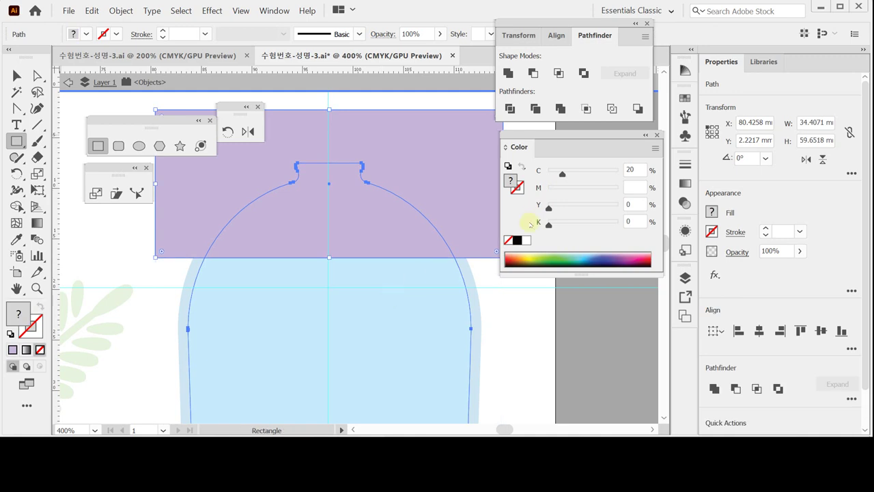
{"action": "left_click", "coordinate": [736, 388]}
{"action": "key", "text": "space"}
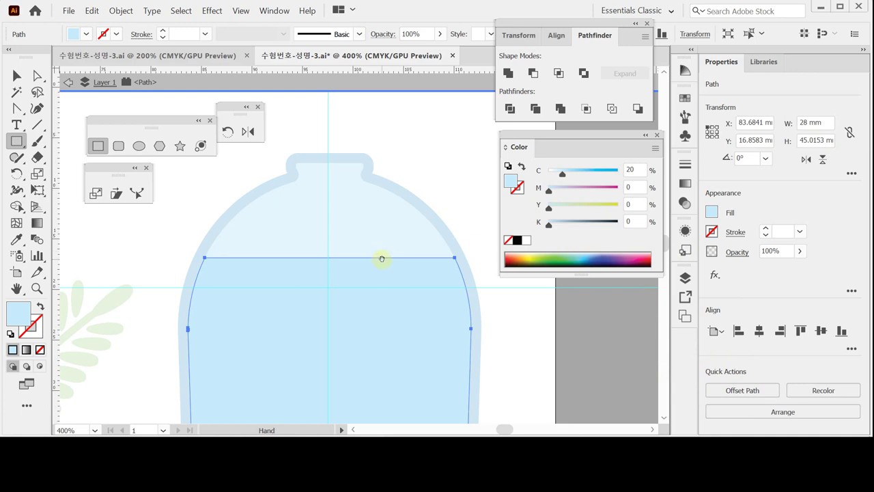
Fill the trimmed inner copy with white at 60% opacity, leave isolation mode and save the document
{"action": "left_click_drag", "start_coordinate": [387, 238], "coordinate": [390, 209]}
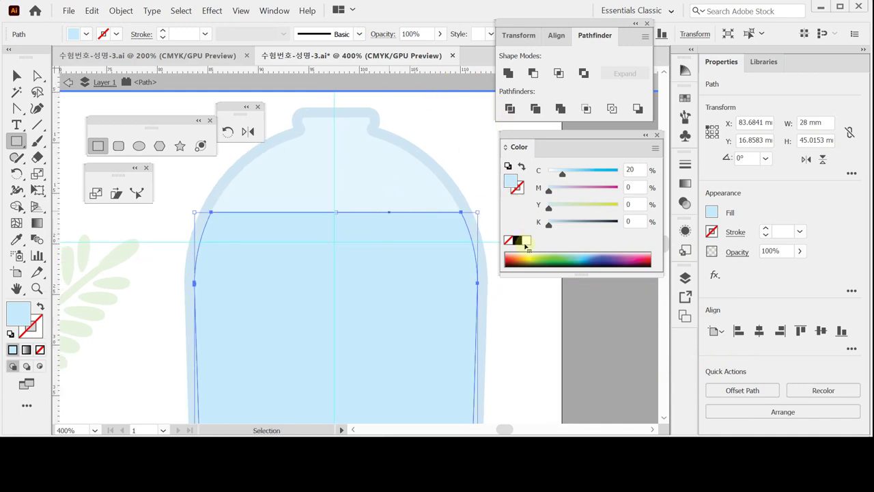
{"action": "left_click", "coordinate": [525, 243]}
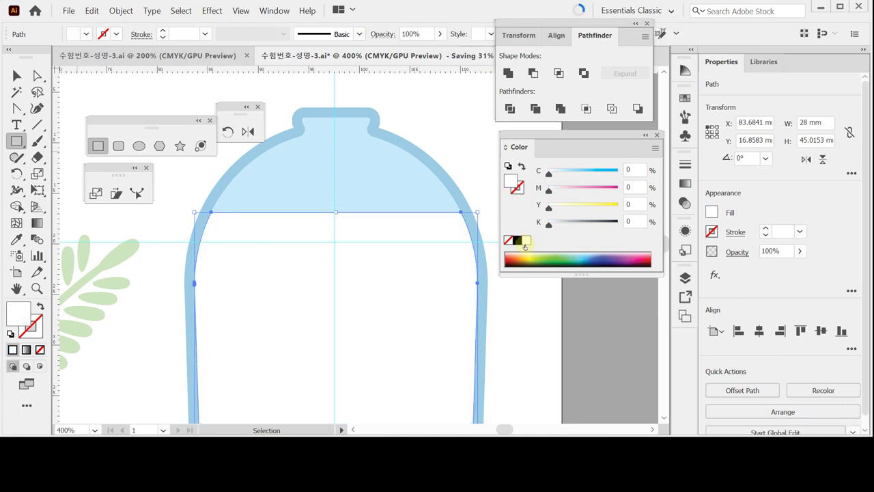
{"action": "left_click", "coordinate": [783, 253]}
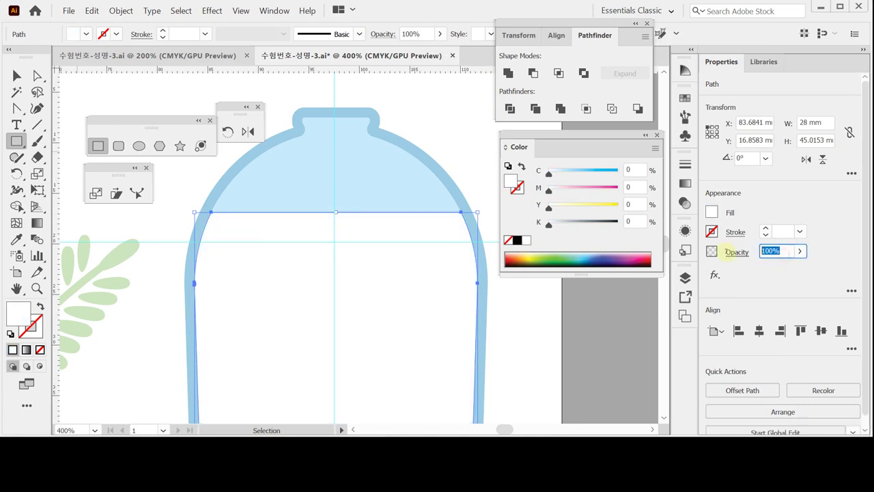
{"action": "type", "text": "60"}
{"action": "key", "text": "Return"}
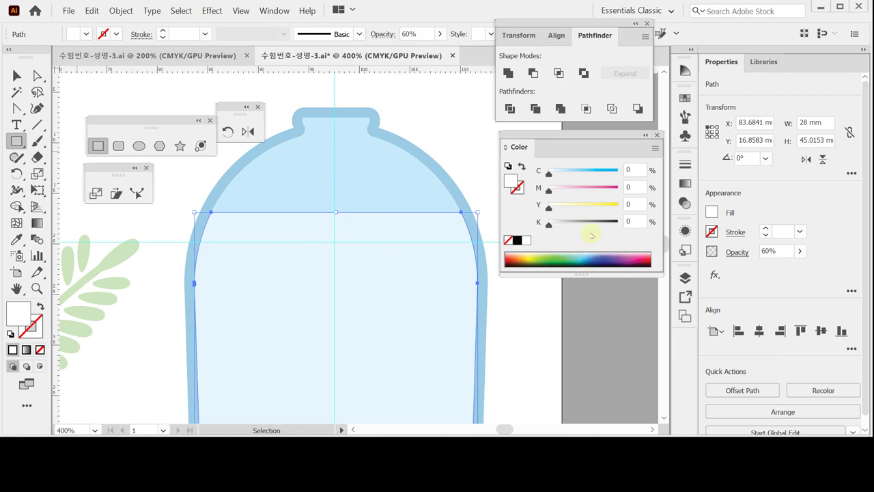
{"action": "key", "text": "ctrl+s"}
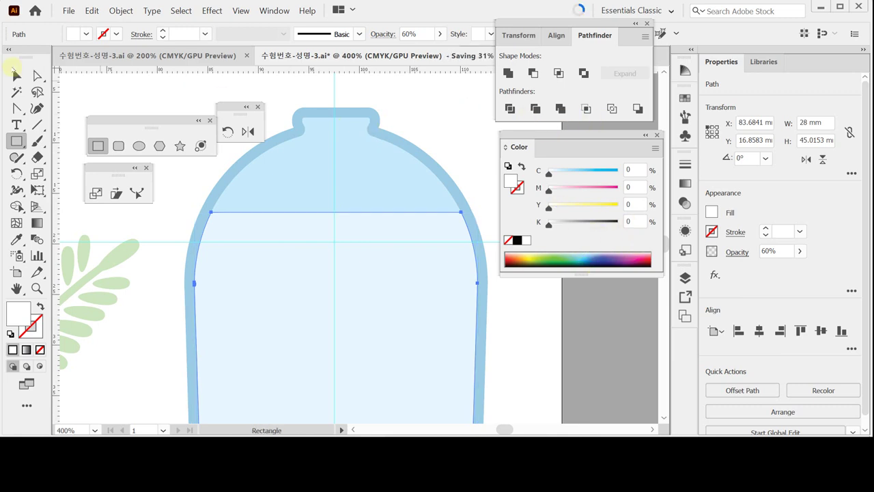
Duplicate the darker blue outer bottle shape in place, directly in front of the original
{"action": "left_click", "coordinate": [17, 75]}
{"action": "left_click", "coordinate": [401, 141]}
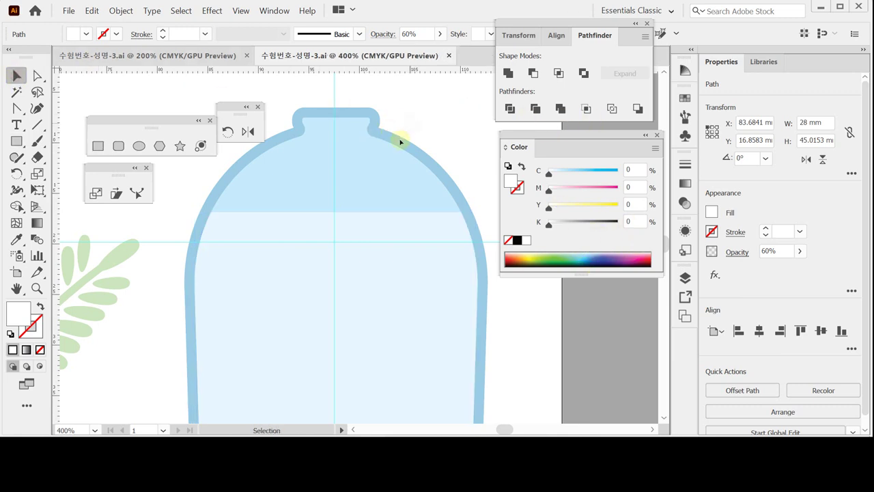
{"action": "left_click", "coordinate": [401, 141]}
{"action": "left_click", "coordinate": [398, 140]}
{"action": "key", "text": "space"}
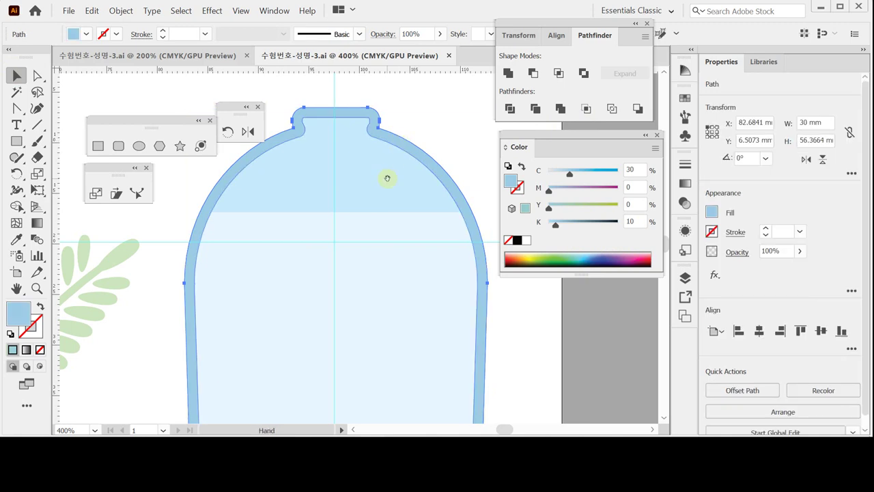
{"action": "key", "text": "ctrl"}
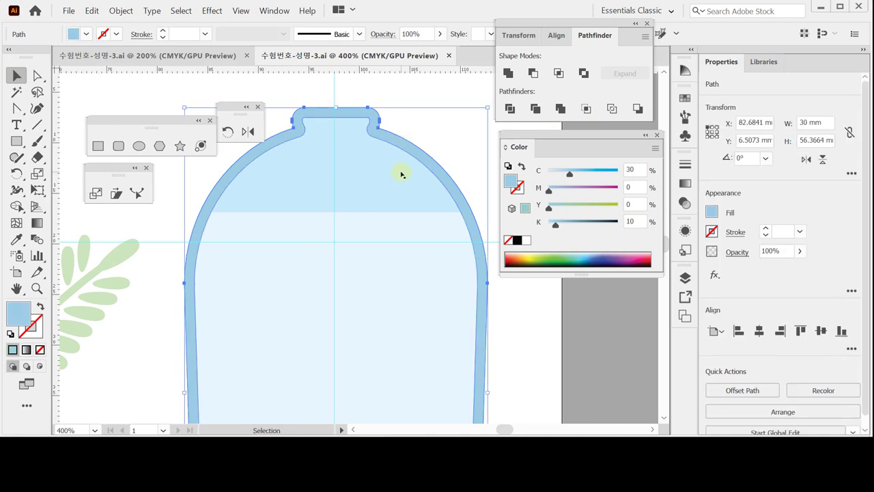
{"action": "key", "text": "ctrl"}
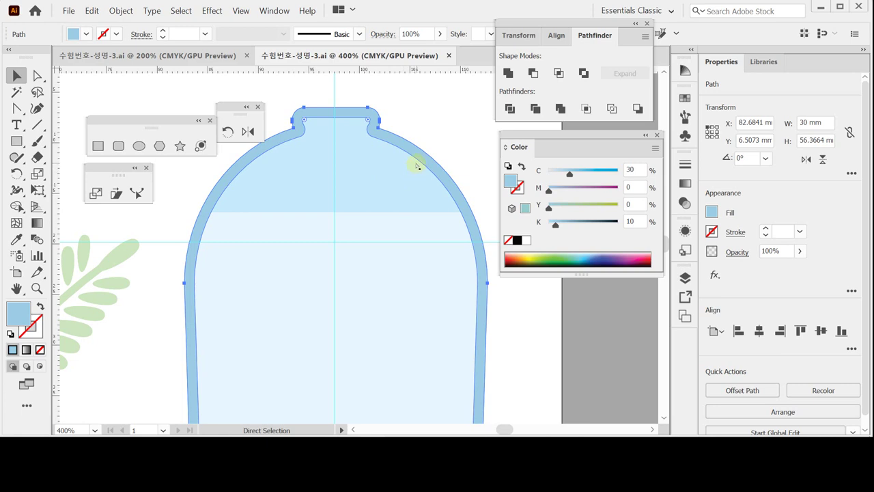
{"action": "left_click_drag", "start_coordinate": [417, 165], "coordinate": [418, 166]}
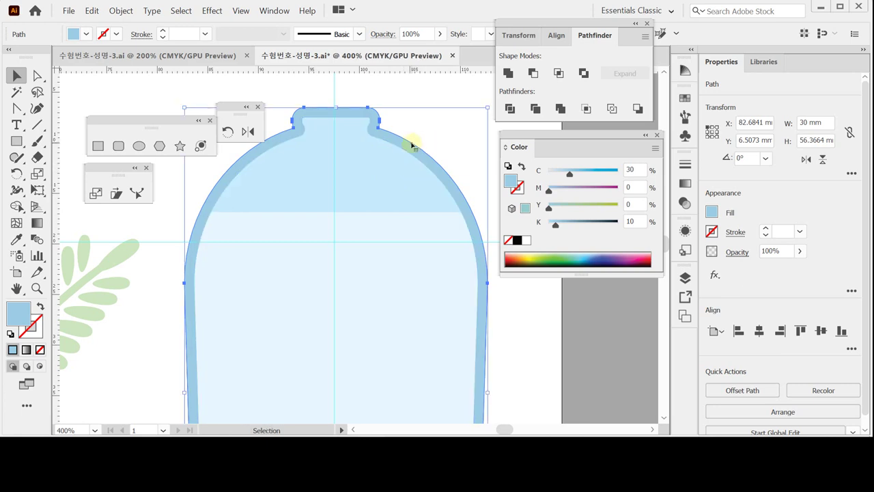
Isolate the outer copy, draw a magenta-tinted rectangle about 35 × 36.4 mm across the bottle's body, and intersect it with the copy
{"action": "double_click", "coordinate": [411, 147]}
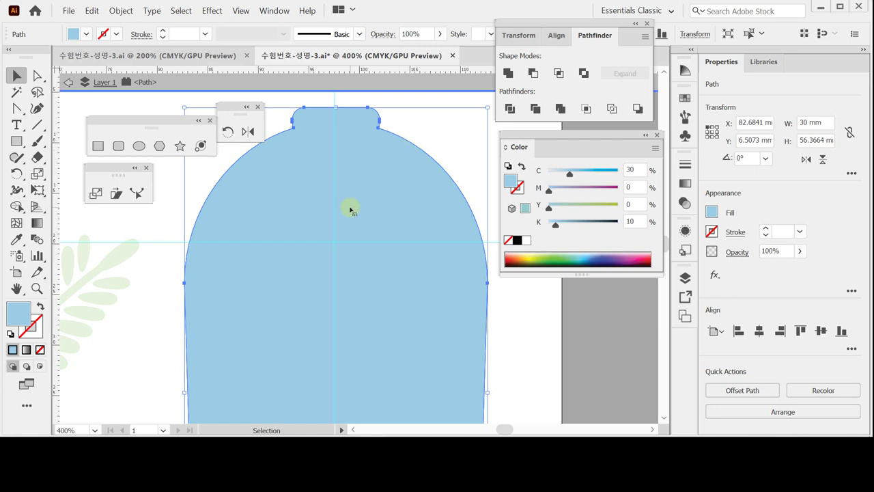
{"action": "left_click_drag", "start_coordinate": [351, 260], "coordinate": [344, 287]}
{"action": "key", "text": "ctrl+minus"}
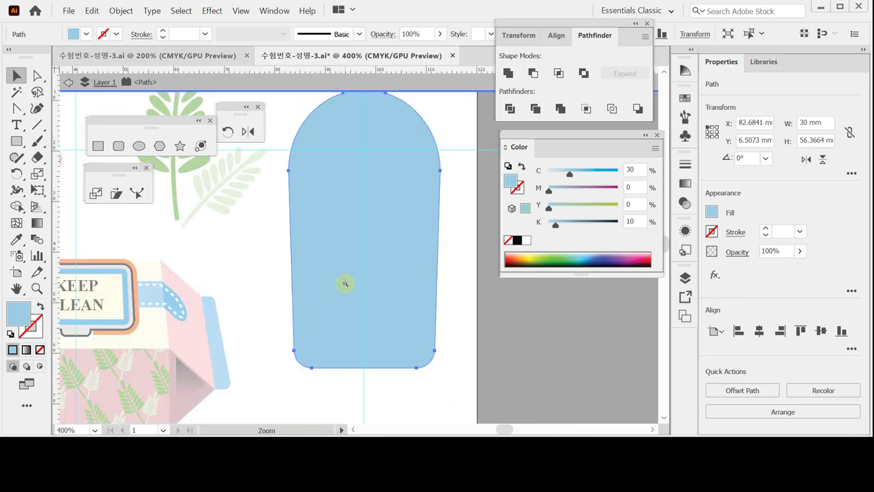
{"action": "left_click", "coordinate": [98, 145]}
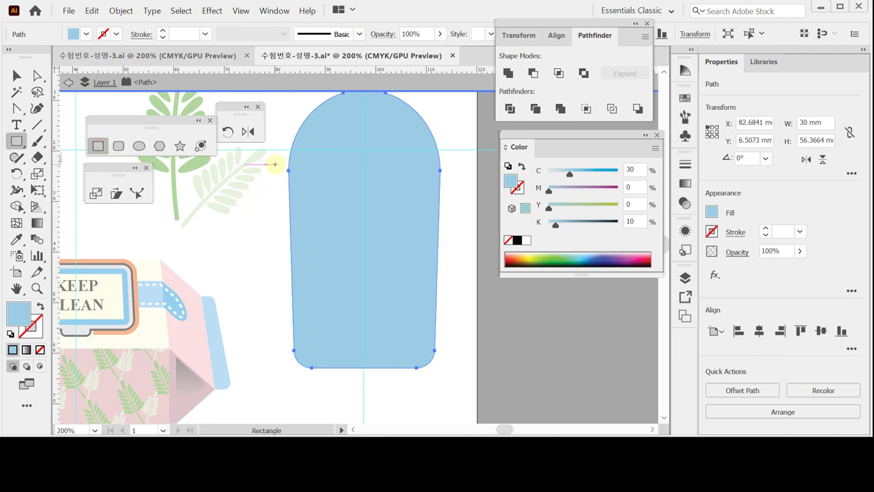
{"action": "left_click_drag", "start_coordinate": [274, 164], "coordinate": [452, 348]}
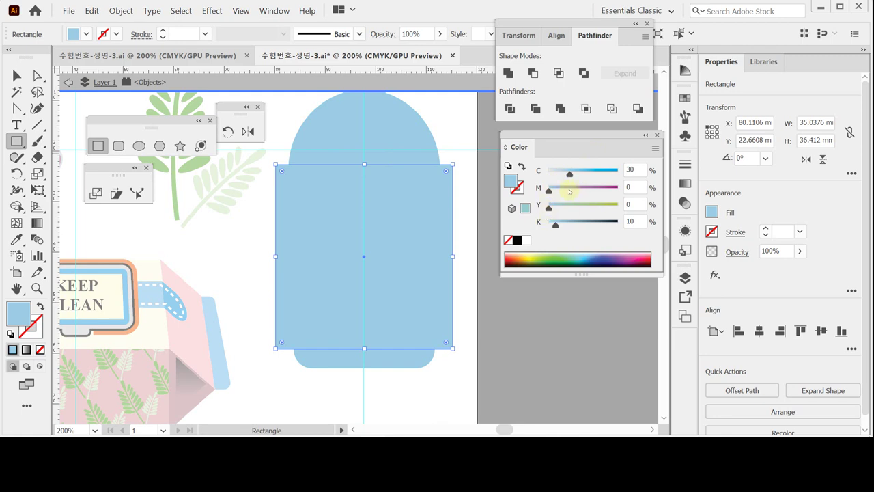
{"action": "left_click", "coordinate": [569, 191]}
{"action": "key", "text": "ctrl+a"}
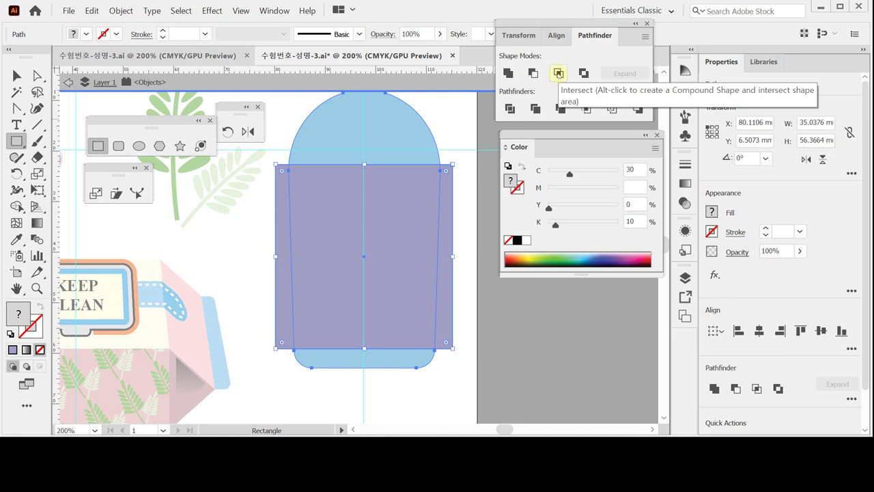
{"action": "left_click", "coordinate": [558, 72]}
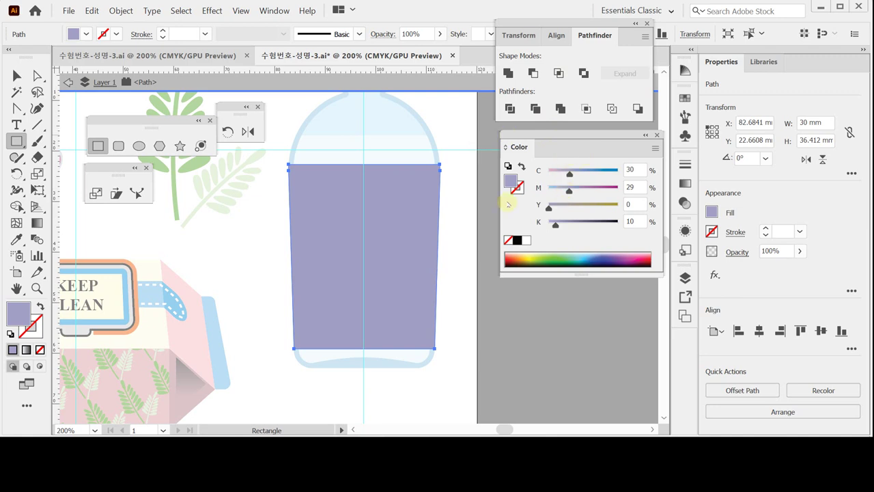
Fill the intersected body band with C50 M10 Y0 K0 and leave isolation mode
{"action": "left_click", "coordinate": [634, 170]}
{"action": "key", "text": "Tab"}
{"action": "key", "text": "shift+Tab"}
{"action": "key", "text": "Tab"}
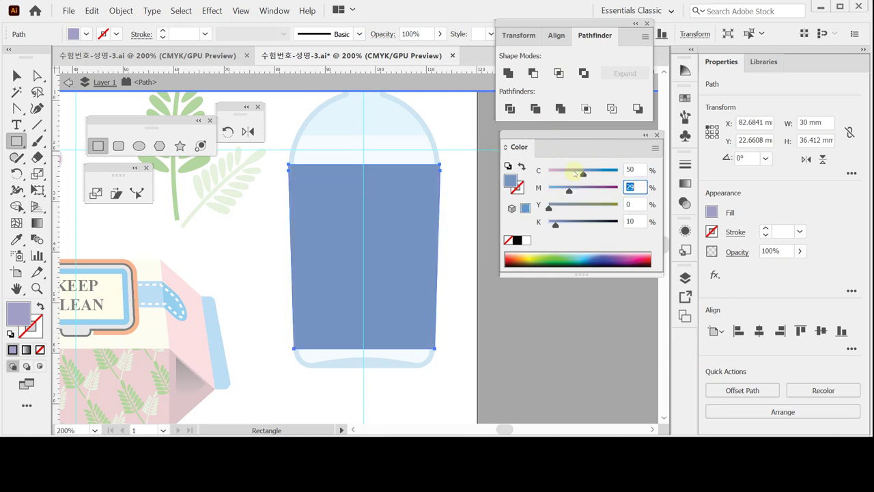
{"action": "type", "text": "10"}
{"action": "key", "text": "Tab"}
{"action": "key", "text": "Tab"}
{"action": "type", "text": "0"}
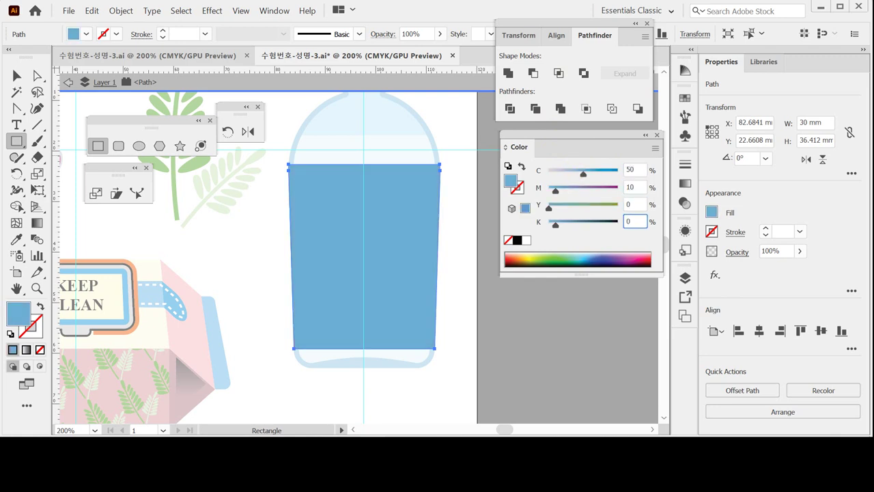
{"action": "key", "text": "Return"}
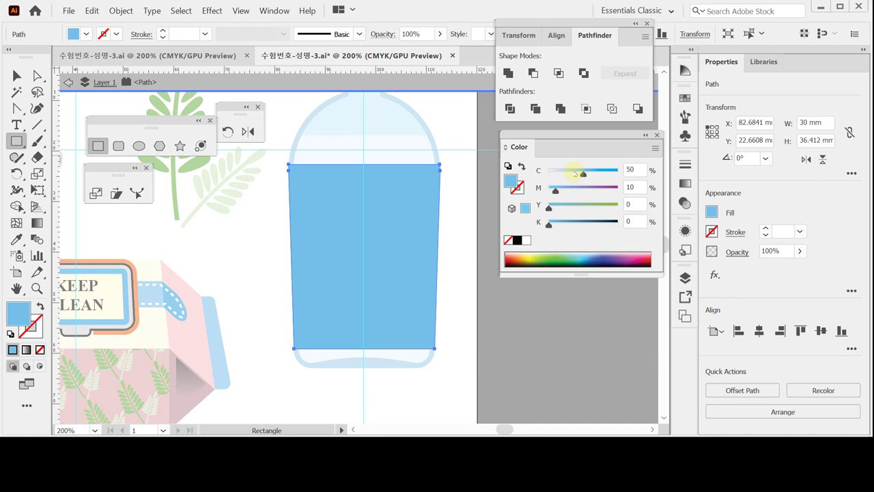
{"action": "key", "text": "Escape"}
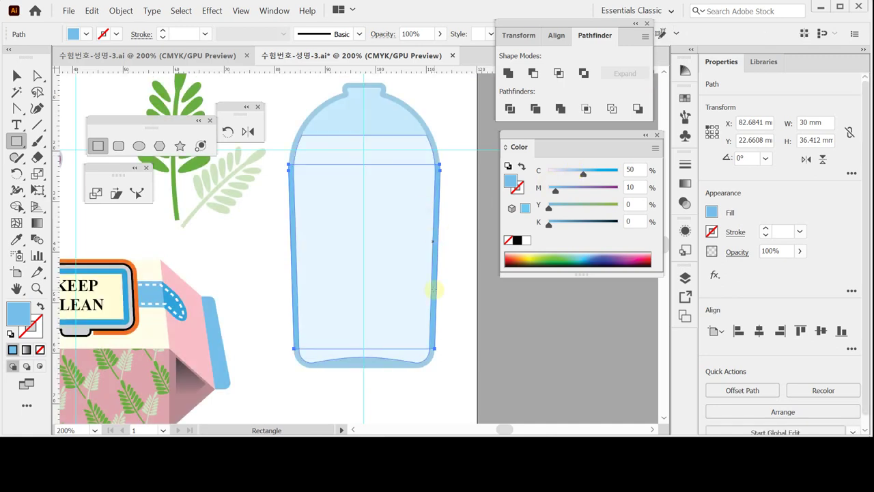
{"action": "key", "text": "ctrl"}
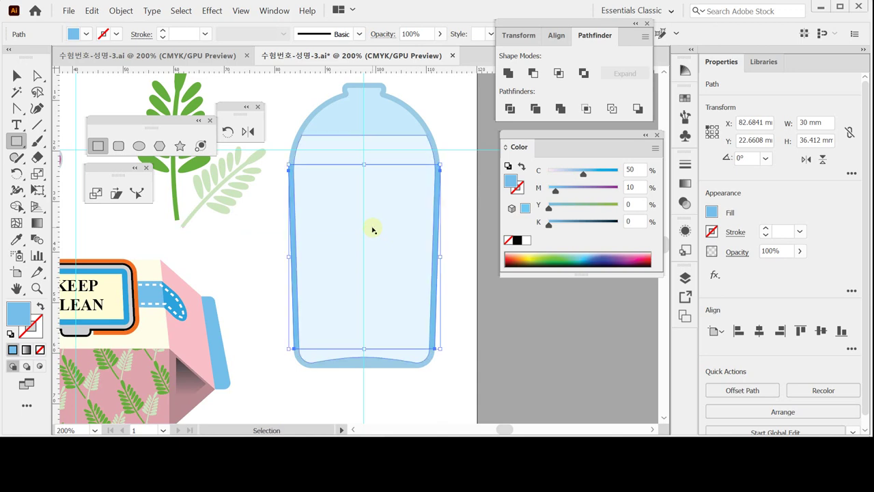
Save the document with the blue body band added to the bottle
{"action": "left_click", "coordinate": [373, 229], "text": "ctrl"}
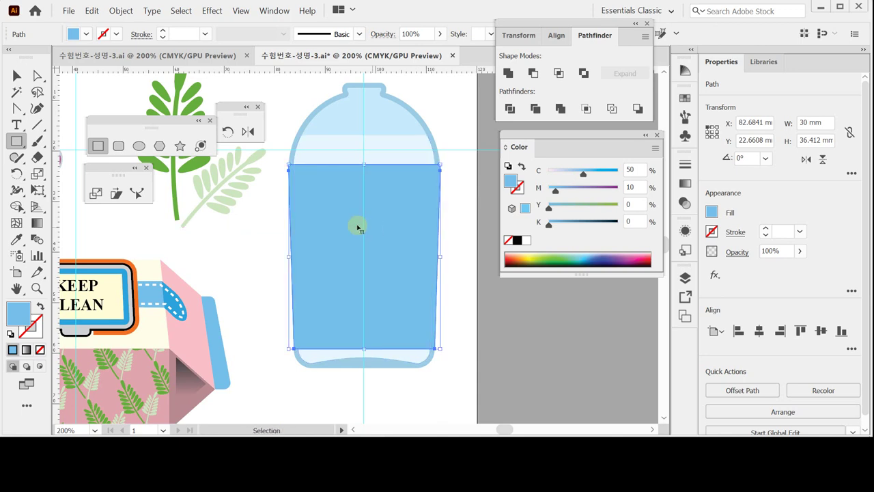
{"action": "key", "text": "ctrl+s"}
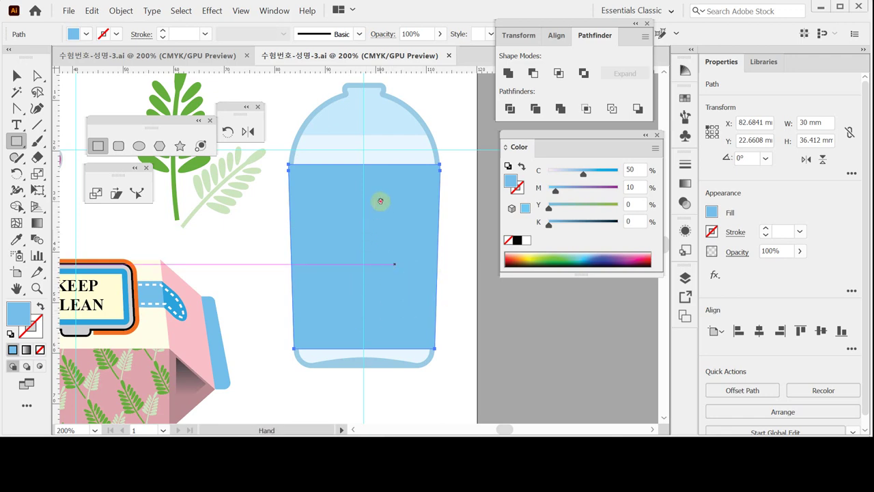
{"action": "left_click_drag", "start_coordinate": [381, 201], "coordinate": [361, 265]}
{"action": "left_click", "coordinate": [362, 265], "text": "ctrl"}
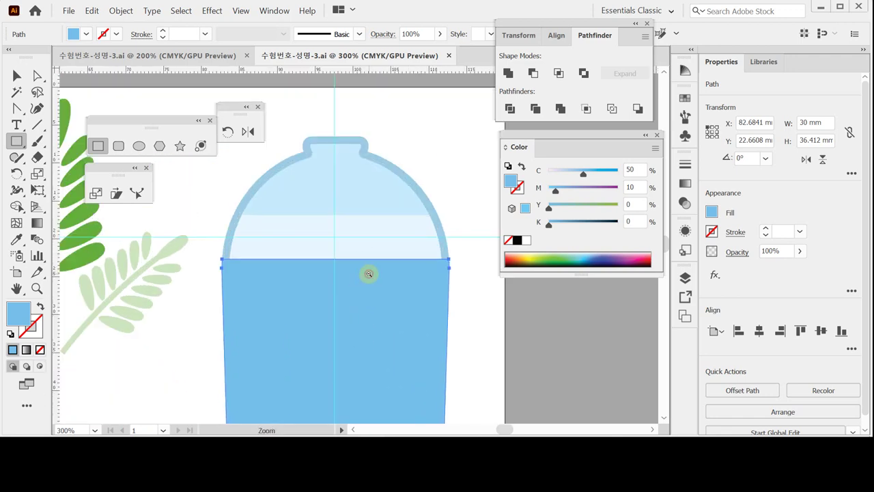
{"action": "left_click", "coordinate": [367, 272], "text": "ctrl+alt"}
{"action": "left_click", "coordinate": [369, 274], "text": "ctrl+alt"}
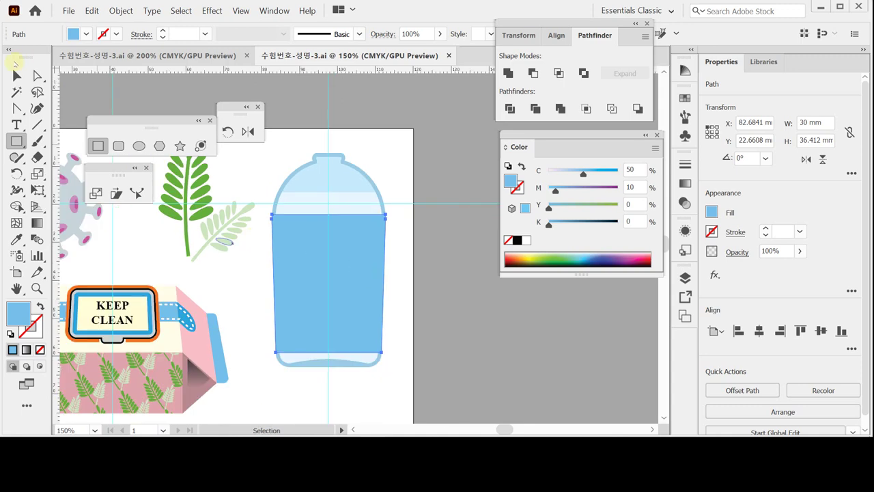
Select all parts of the bottle and move them straight down to Y 12.007 mm
{"action": "left_click", "coordinate": [15, 75]}
{"action": "left_click_drag", "start_coordinate": [276, 145], "coordinate": [358, 375]}
{"action": "key", "text": "shift+Down"}
{"action": "key", "text": "shift+Down"}
{"action": "key", "text": "shift+Down"}
{"action": "key", "text": "shift+Down"}
{"action": "key", "text": "shift+Down"}
{"action": "key", "text": "shift+Down"}
{"action": "key", "text": "shift+Down"}
{"action": "key", "text": "shift+Down"}
{"action": "key", "text": "shift+Down"}
{"action": "key", "text": "shift+Down"}
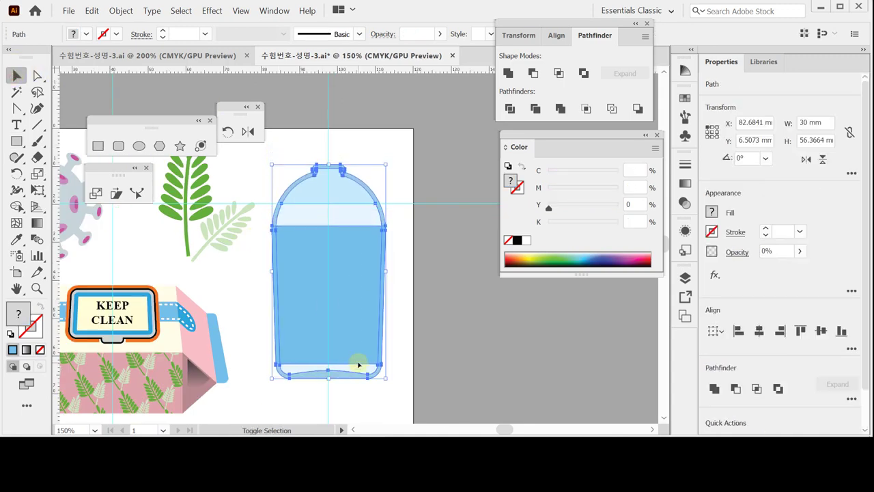
{"action": "key", "text": "shift+Down"}
{"action": "key", "text": "shift+Down"}
{"action": "key", "text": "shift+Down"}
{"action": "key", "text": "shift+Down"}
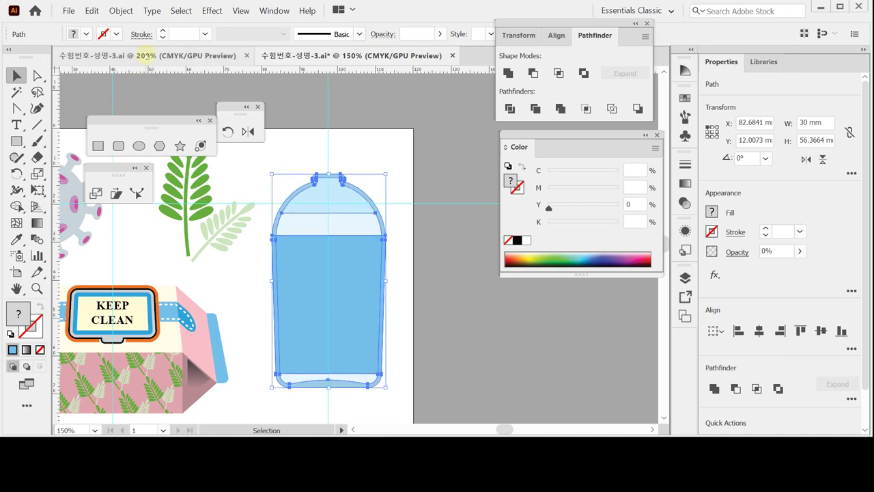
Switch to the finished reference document and copy its complete Hand Sanitizer pump bottle
{"action": "key", "text": "ctrl+Tab"}
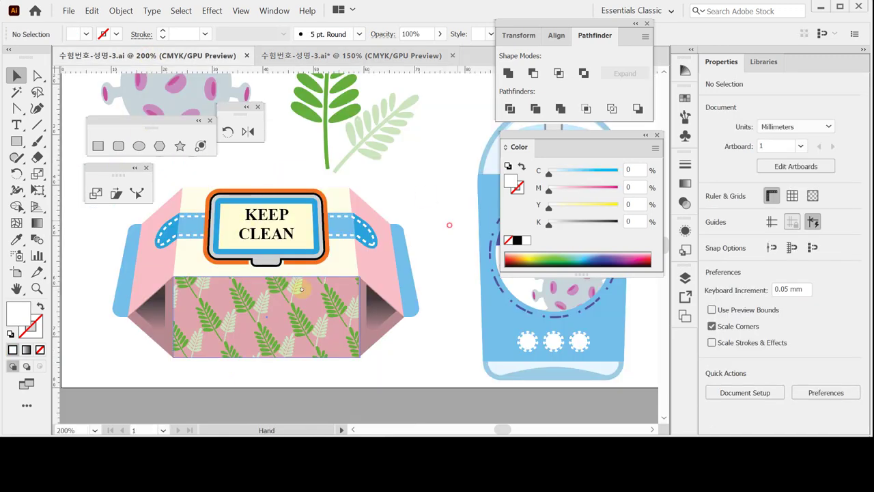
{"action": "left_click_drag", "start_coordinate": [451, 222], "coordinate": [273, 99]}
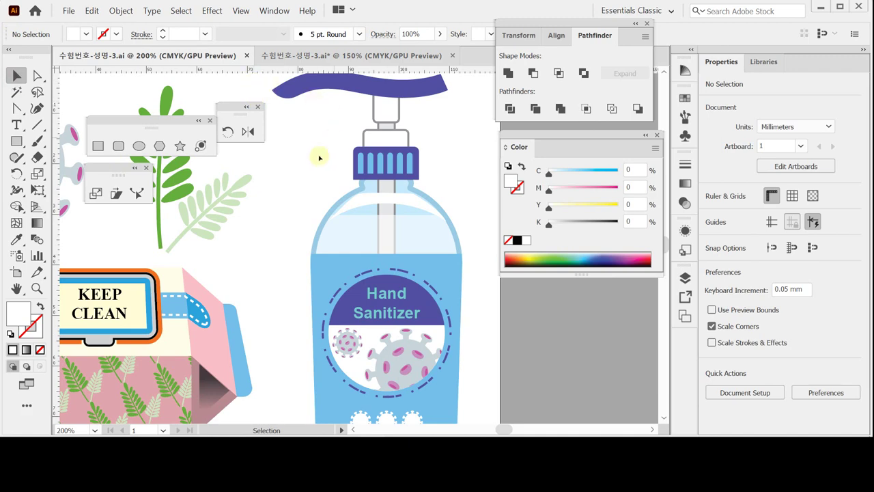
{"action": "left_click", "coordinate": [350, 404]}
{"action": "scroll", "coordinate": [368, 386], "scroll_direction": "down", "scroll_amount": 1}
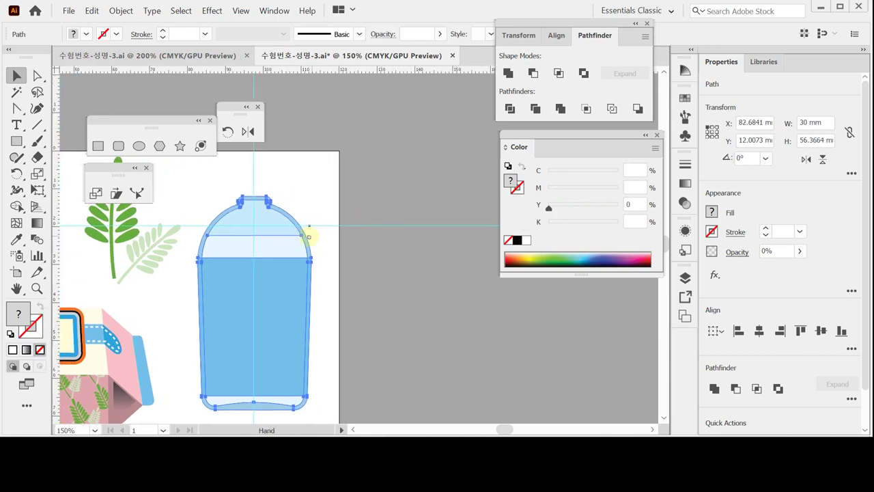
{"action": "key", "text": "ctrl+v"}
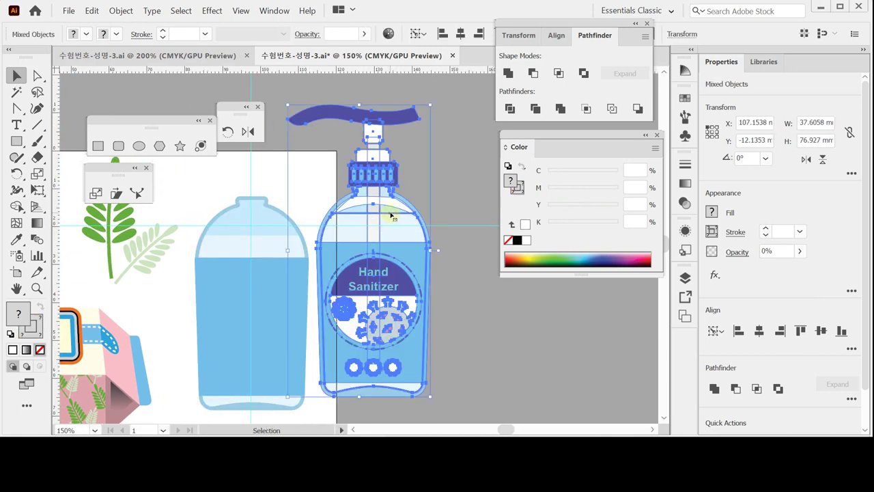
{"action": "key", "text": "ctrl+a"}
{"action": "key", "text": "ctrl+z"}
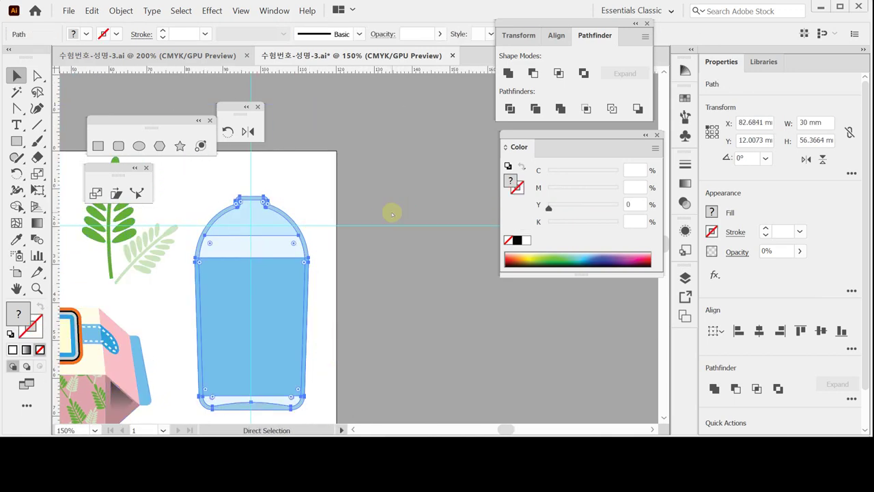
Paste the copied pump bottle in front at its original position and move it beside the new bottle, to X about 113 mm
{"action": "key", "text": "ctrl+f"}
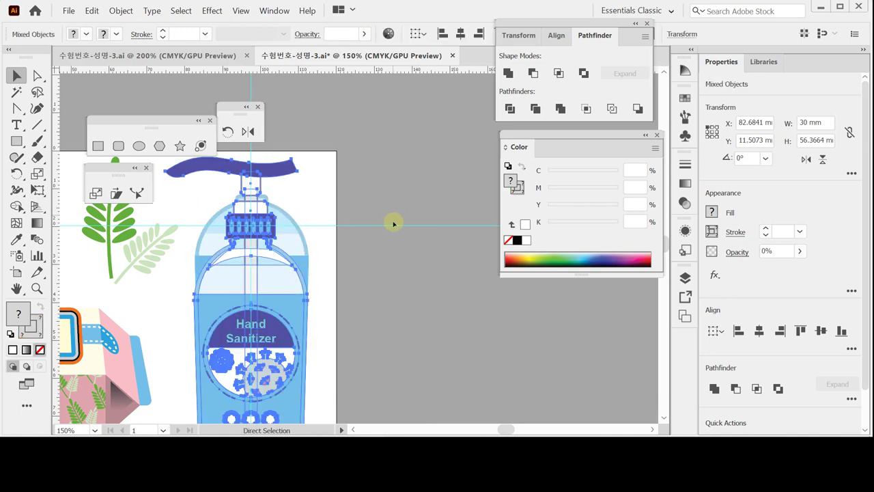
{"action": "left_click_drag", "start_coordinate": [295, 306], "coordinate": [432, 315]}
{"action": "scroll", "coordinate": [334, 266], "scroll_direction": "down", "scroll_amount": 3}
{"action": "scroll", "coordinate": [335, 266], "scroll_direction": "left", "scroll_amount": 3}
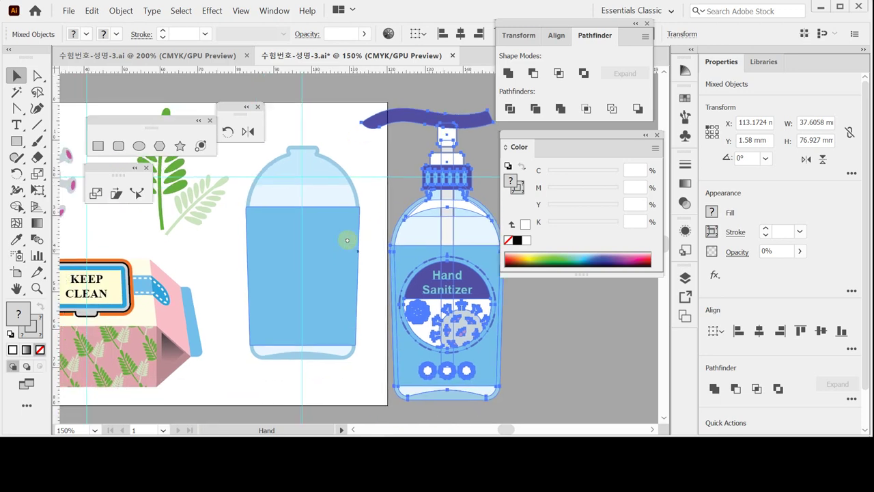
Move the new bottle down to Y about 22.1 mm, level with the reference bottle, and save the document
{"action": "left_click_drag", "start_coordinate": [331, 213], "coordinate": [329, 257]}
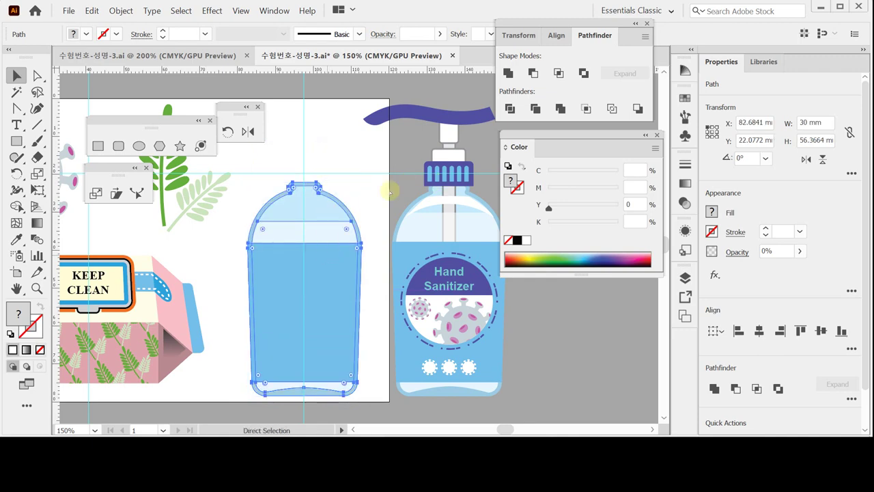
{"action": "left_click", "coordinate": [273, 163]}
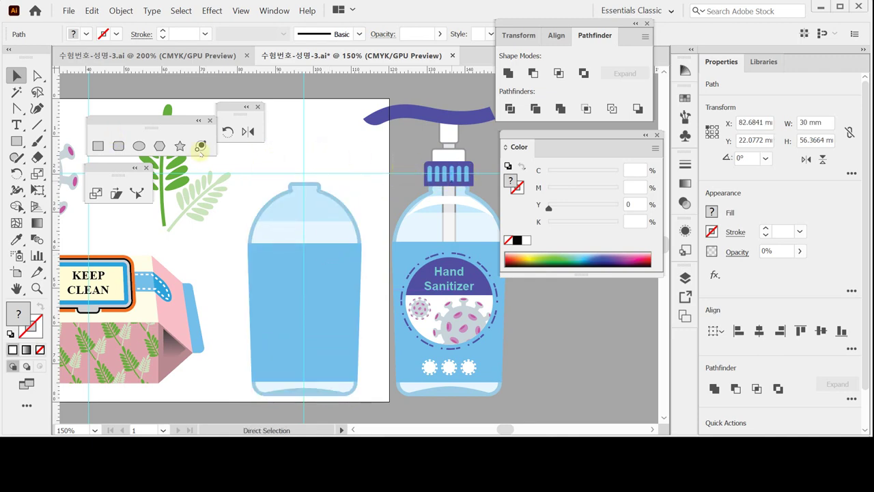
{"action": "key", "text": "ctrl+s"}
Create a 13 × 6.6 mm rectangle over the new bottle's neck, centred on the vertical guide
{"action": "left_click", "coordinate": [98, 146]}
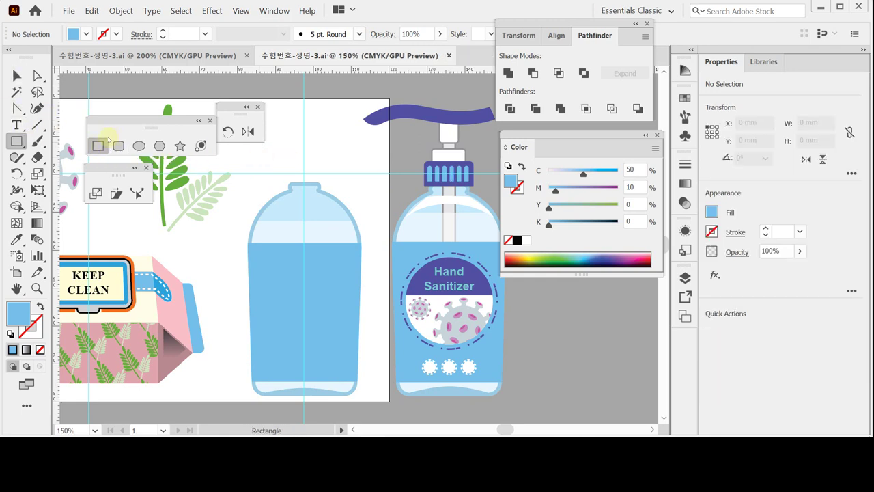
{"action": "left_click", "coordinate": [279, 169]}
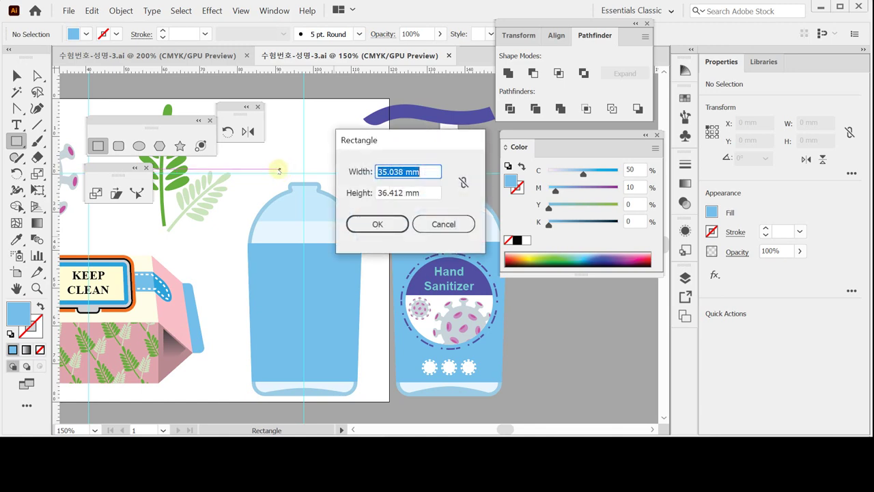
{"action": "key", "text": "Tab"}
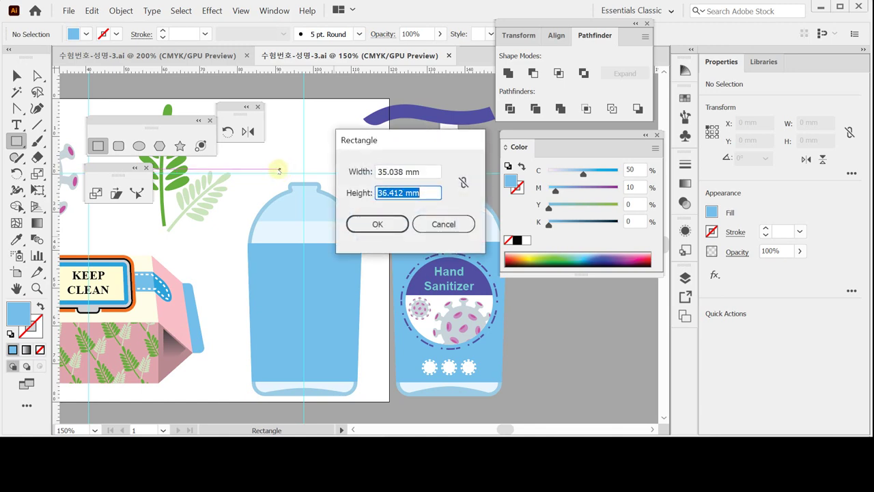
{"action": "key", "text": "shift+Tab"}
{"action": "type", "text": "13"}
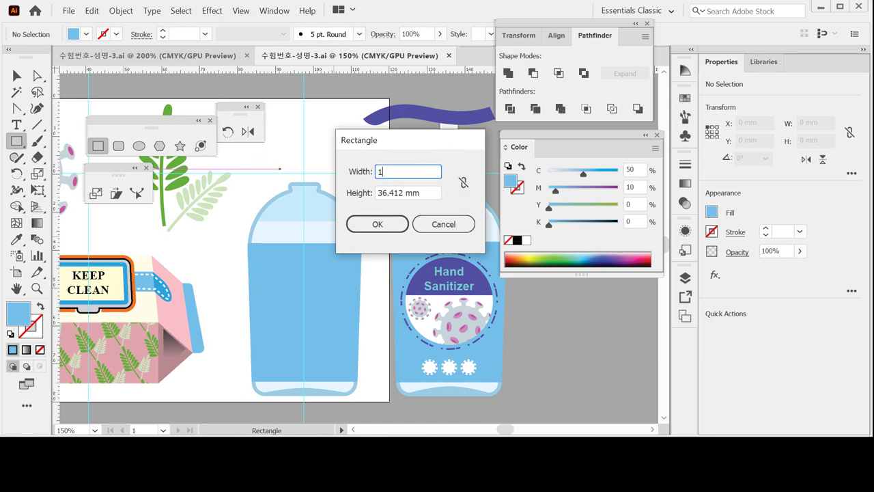
{"action": "key", "text": "Tab"}
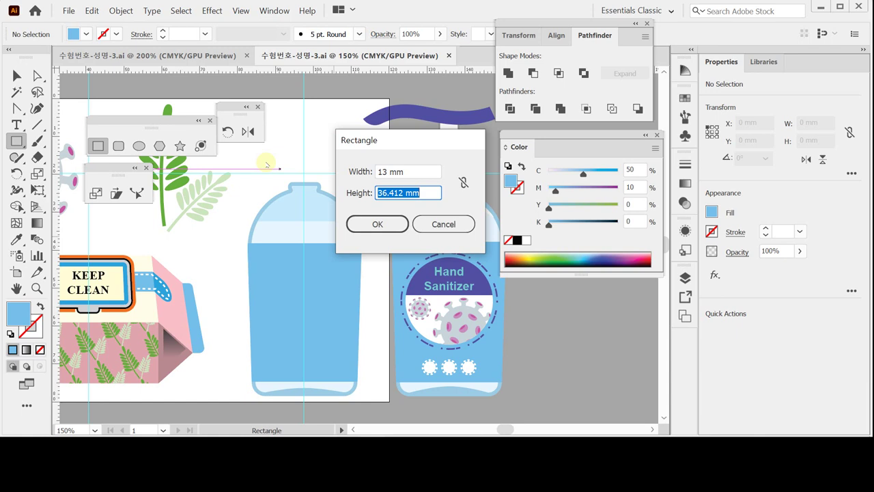
{"action": "type", "text": "6.6"}
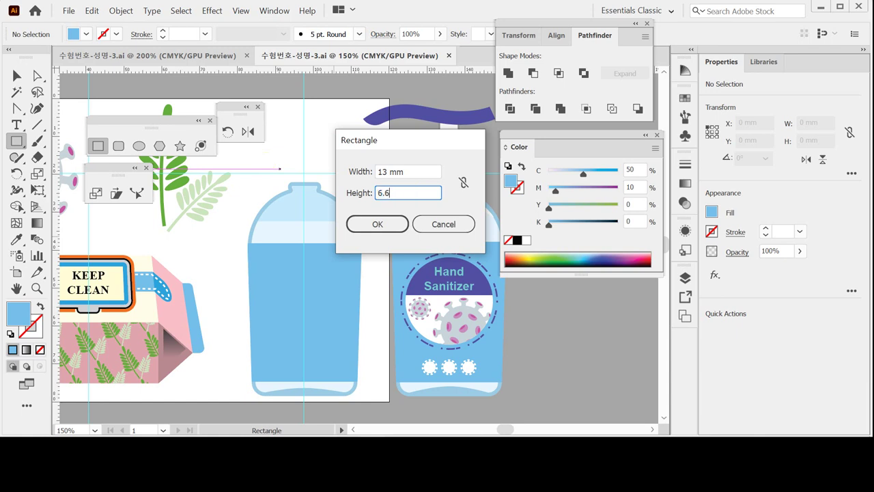
{"action": "key", "text": "Return"}
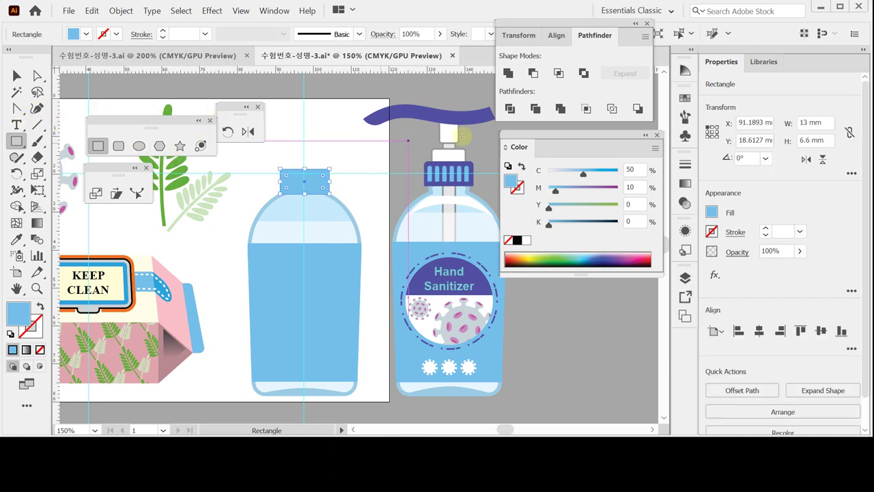
Sample the reference cap's purple, C80 M80 Y0 K0, onto the new rectangle with the Eyedropper
{"action": "key", "text": "i"}
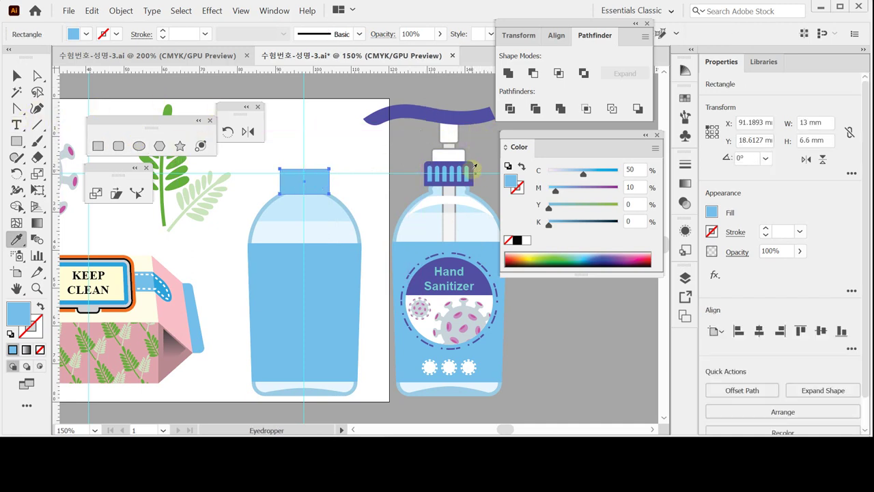
{"action": "left_click", "coordinate": [471, 170]}
{"action": "scroll", "coordinate": [327, 196], "scroll_direction": "up", "scroll_amount": 3}
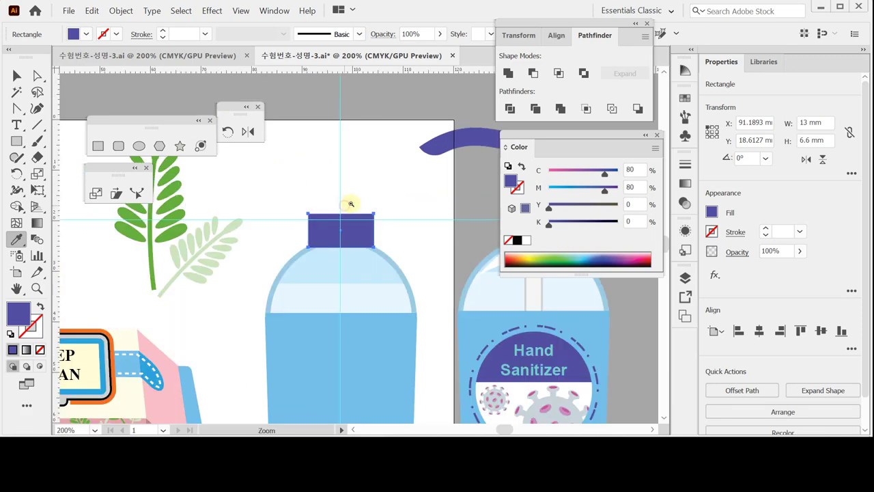
Raise the purple cap rectangle to Y about 16.06 mm so it sits on top of the neck, and save the document
{"action": "left_click_drag", "start_coordinate": [320, 216], "coordinate": [306, 197]}
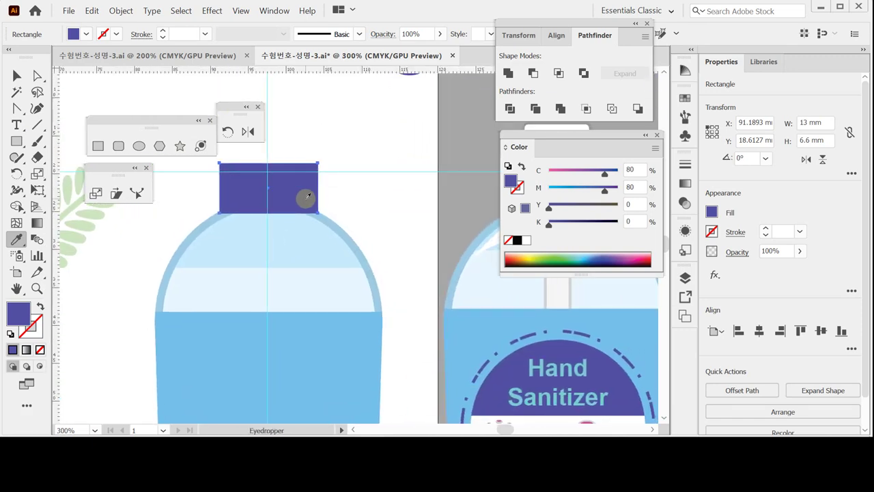
{"action": "key", "text": "Up"}
{"action": "key", "text": "Up"}
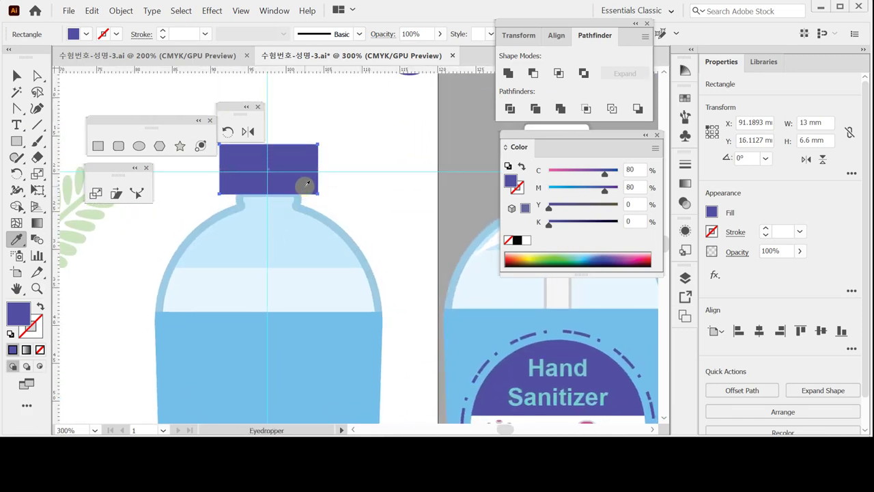
{"action": "key", "text": "Down"}
{"action": "left_click_drag", "start_coordinate": [320, 241], "coordinate": [318, 262]}
{"action": "key", "text": "Up"}
{"action": "key", "text": "Up"}
{"action": "key", "text": "Up"}
{"action": "key", "text": "Up"}
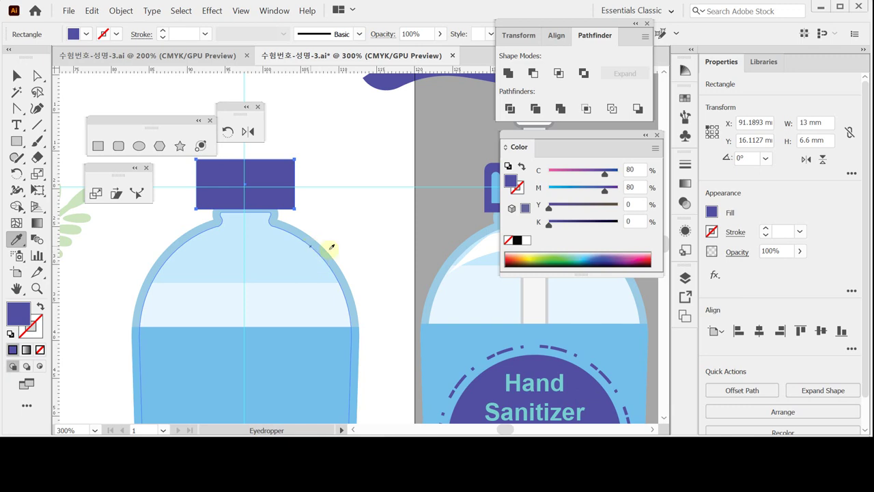
{"action": "left_click_drag", "start_coordinate": [331, 246], "coordinate": [369, 256]}
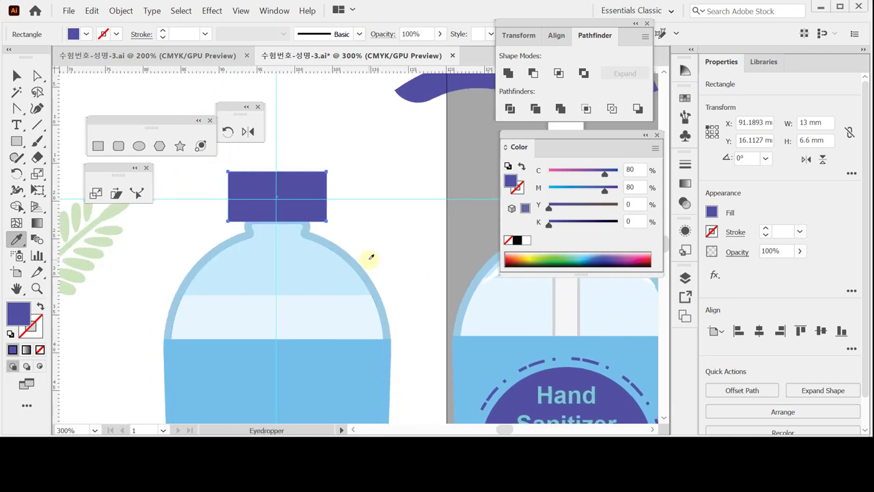
{"action": "key", "text": "v"}
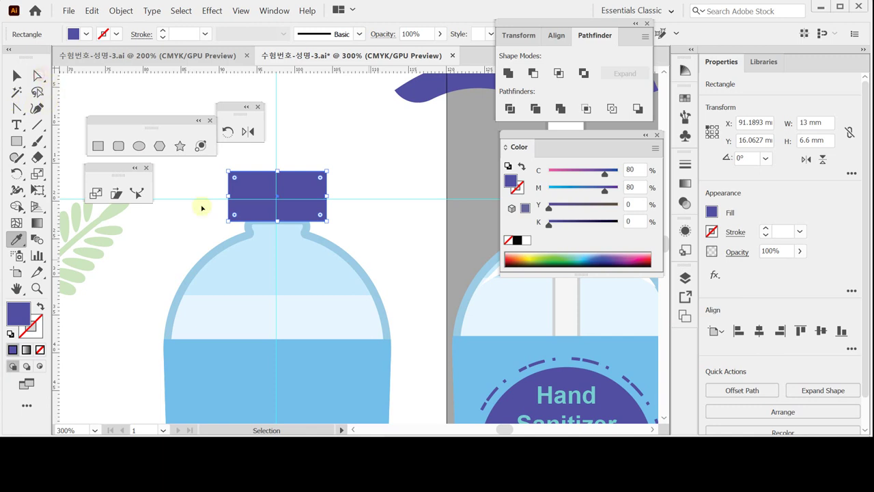
{"action": "key", "text": "a"}
{"action": "key", "text": "ctrl+s"}
Round the cap's two upper corners to a radius of about 1.6 mm and deselect it
{"action": "left_click_drag", "start_coordinate": [210, 165], "coordinate": [371, 183]}
{"action": "left_click_drag", "start_coordinate": [234, 179], "coordinate": [240, 181]}
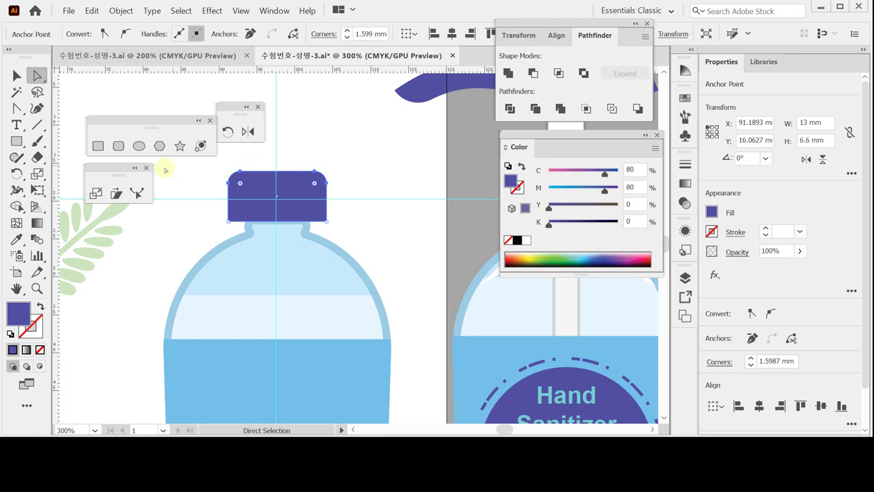
{"action": "left_click", "coordinate": [195, 215]}
Draw a narrow vertical rectangle about 1.3 × 4.1 mm near the left end of the purple cap
{"action": "left_click", "coordinate": [104, 148]}
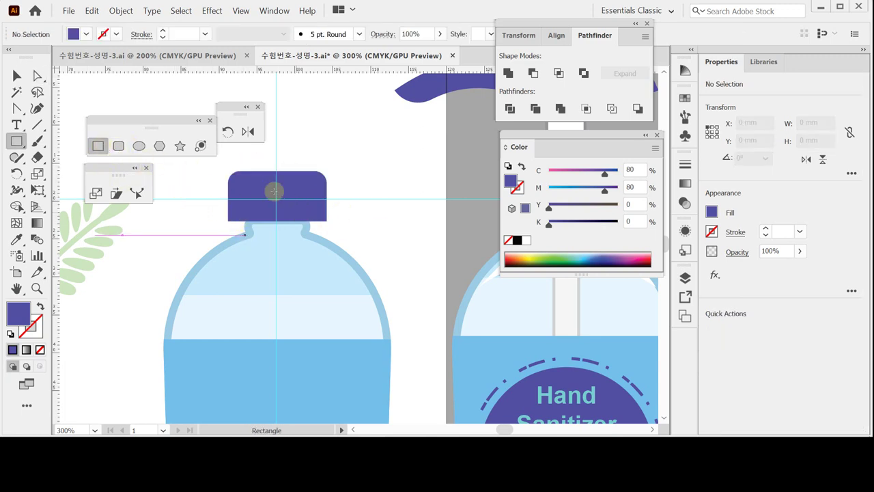
{"action": "left_click_drag", "start_coordinate": [236, 182], "coordinate": [246, 210]}
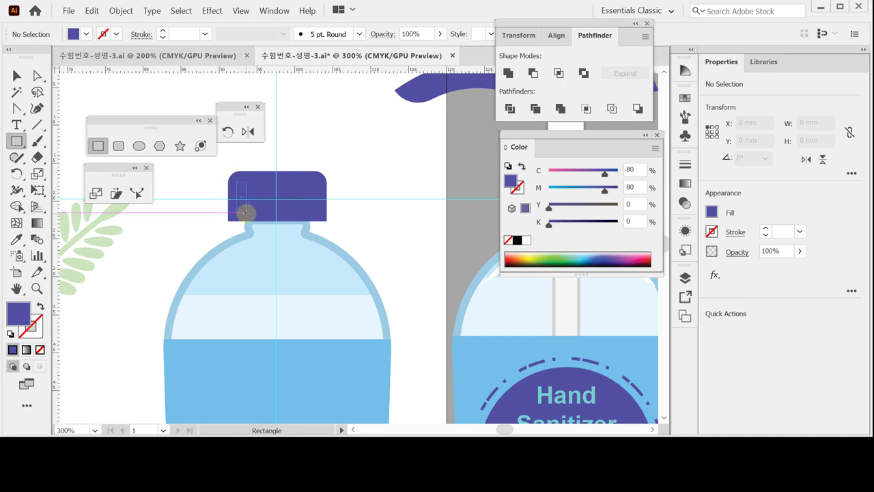
{"action": "left_click_drag", "start_coordinate": [245, 213], "coordinate": [246, 213]}
{"action": "key", "text": "ctrl+plus"}
{"action": "key", "text": "ctrl+plus"}
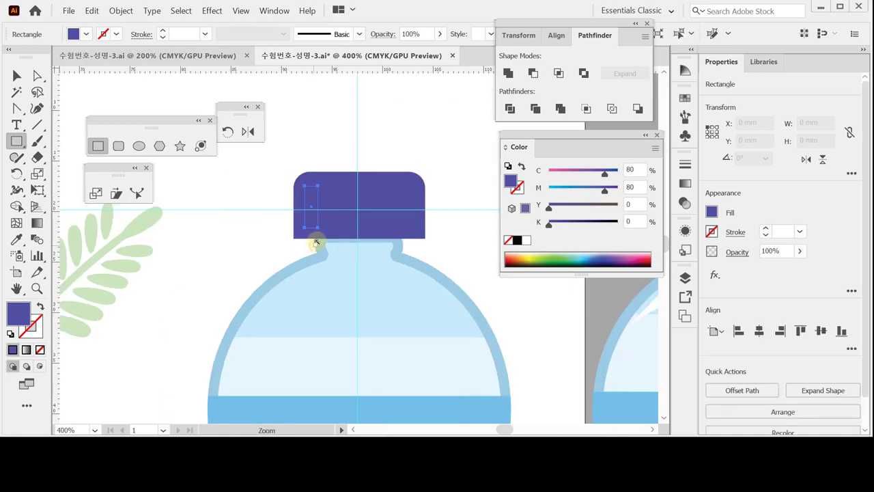
Fill the narrow cap stripe with C50 M10 Y0 K0
{"action": "left_click_drag", "start_coordinate": [394, 220], "coordinate": [365, 227]}
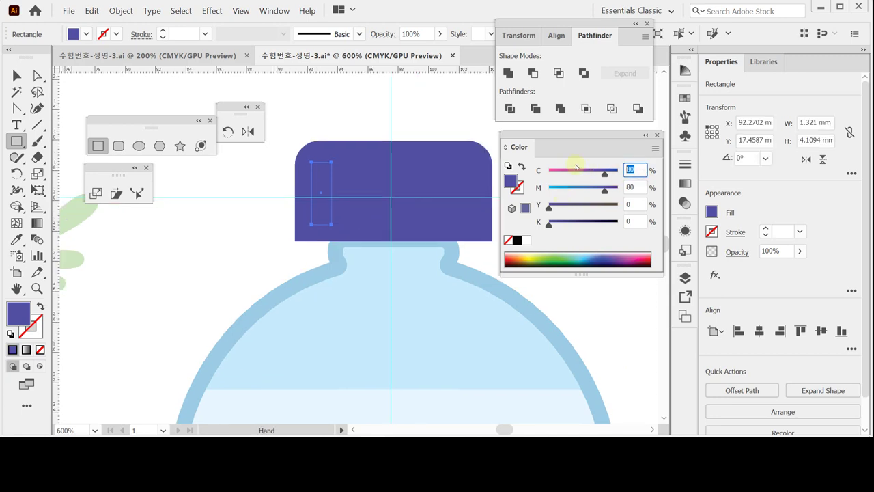
{"action": "type", "text": "50"}
{"action": "key", "text": "Tab"}
{"action": "type", "text": "10"}
{"action": "key", "text": "Tab"}
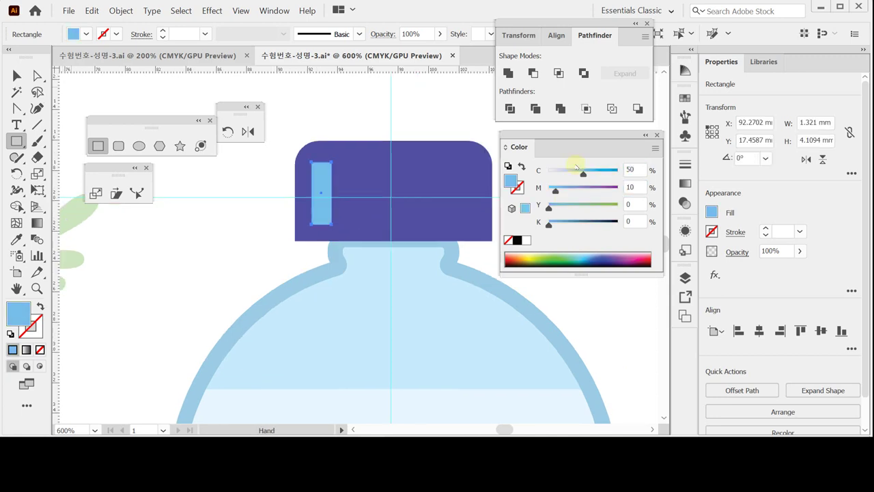
Nudge the light blue stripe left on the cap to X about 92.07 mm
{"action": "key", "text": "ctrl+plus"}
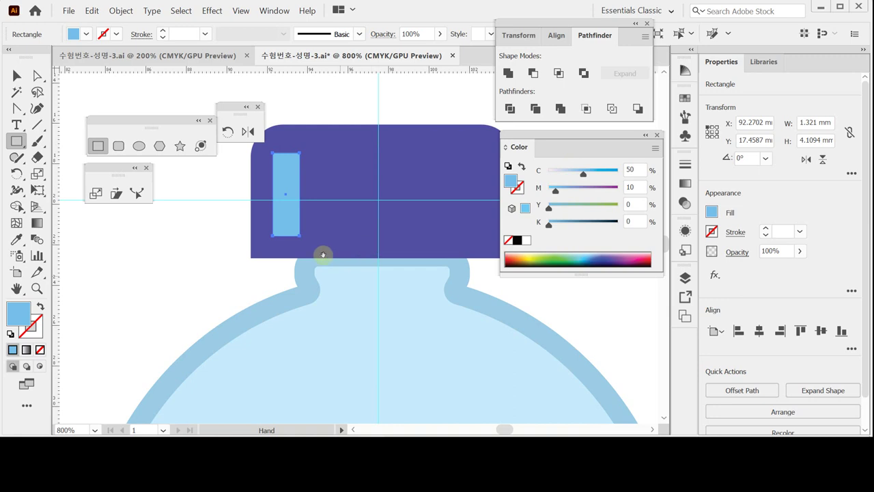
{"action": "left_click_drag", "start_coordinate": [318, 242], "coordinate": [281, 263]}
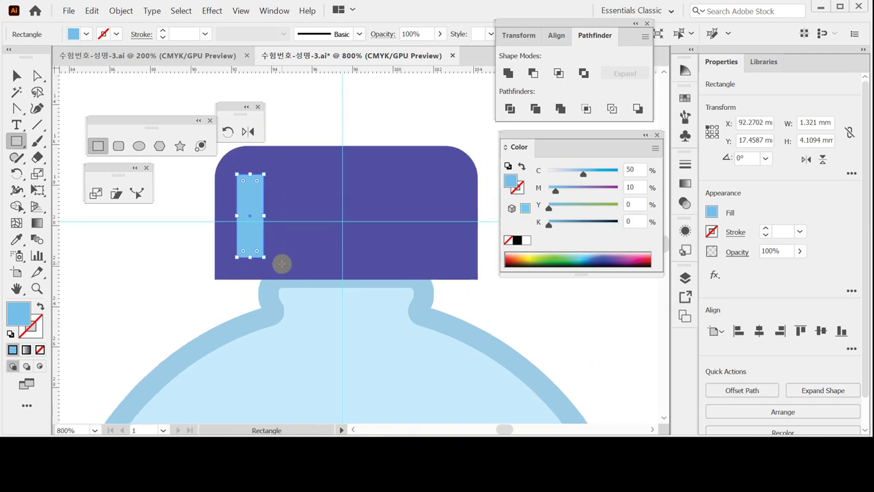
{"action": "key", "text": "Left"}
{"action": "key", "text": "Left"}
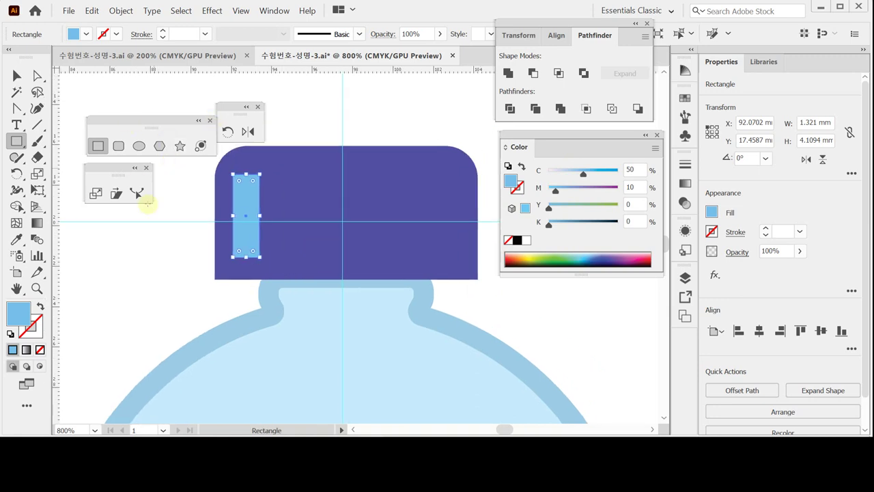
Round the stripe's two upper corners fully, to a radius of about 0.66 mm
{"action": "key", "text": "ctrl"}
{"action": "left_click", "coordinate": [16, 75]}
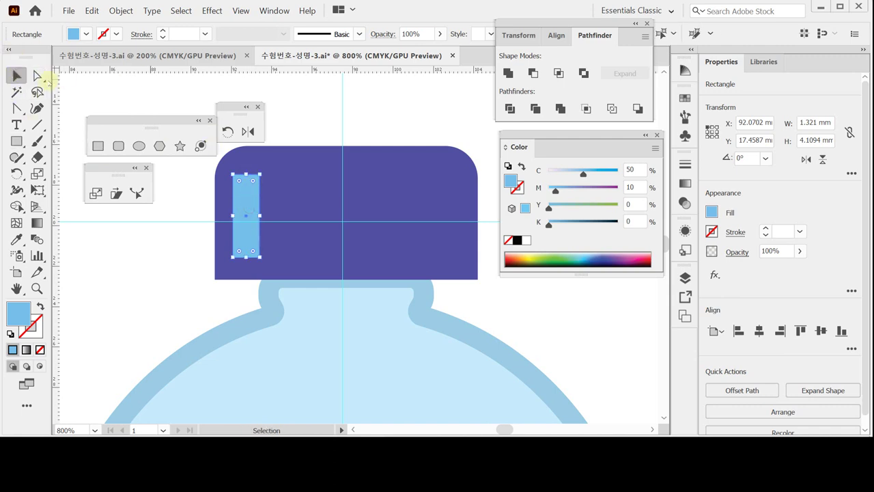
{"action": "double_click", "coordinate": [247, 205]}
{"action": "left_click", "coordinate": [36, 75]}
{"action": "left_click_drag", "start_coordinate": [220, 159], "coordinate": [246, 197]}
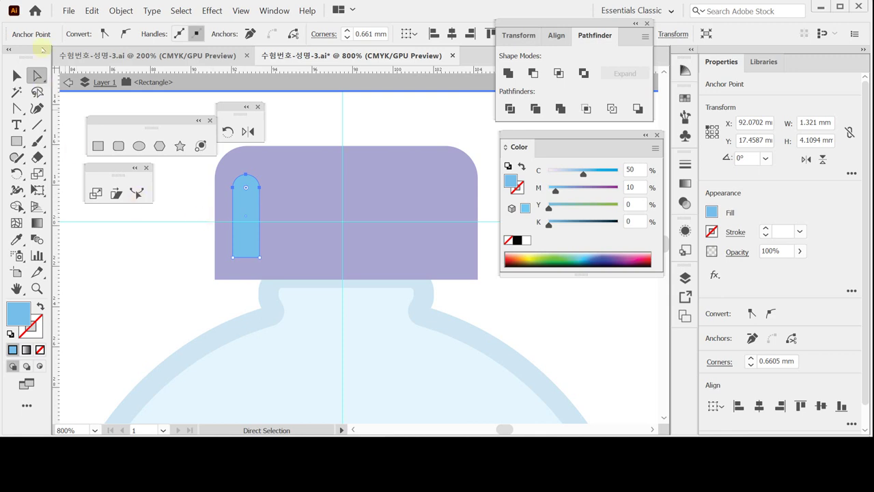
Duplicate the rounded stripe sideways and repeat the copy until six evenly spaced stripes span the cap
{"action": "key", "text": "v"}
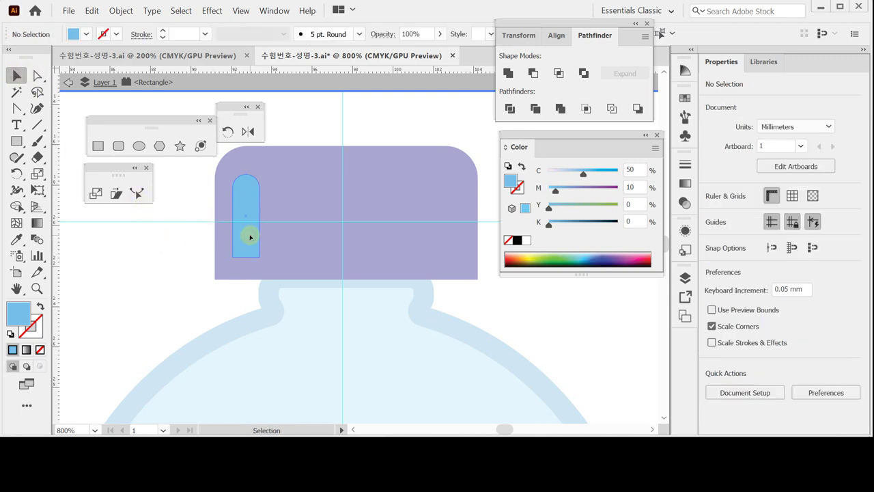
{"action": "left_click", "coordinate": [250, 238]}
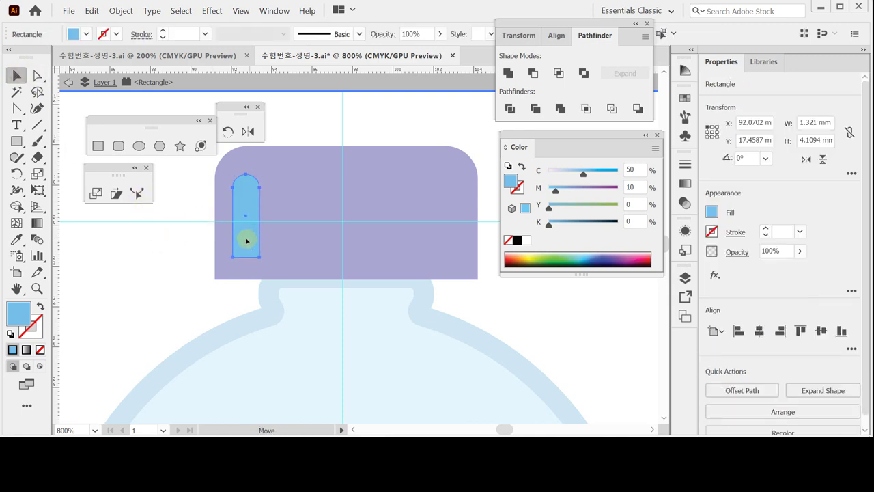
{"action": "left_click_drag", "start_coordinate": [247, 240], "coordinate": [289, 246]}
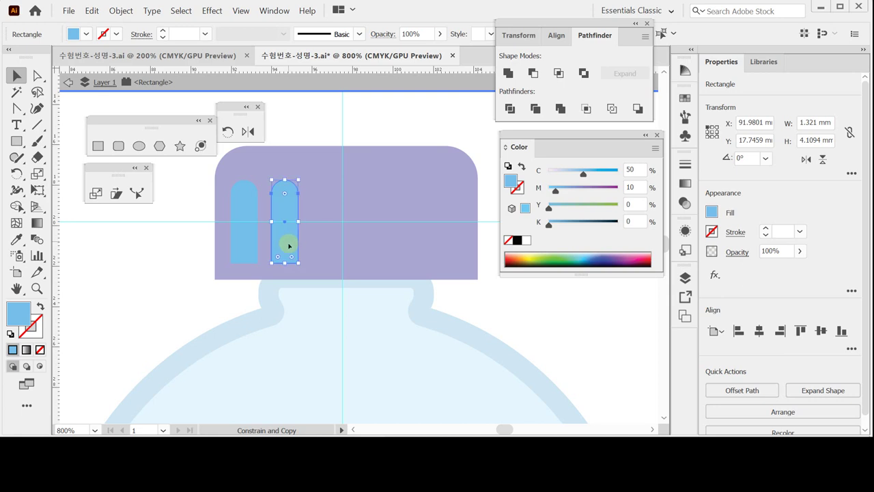
{"action": "key", "text": "a"}
{"action": "key", "text": "ctrl+d"}
{"action": "key", "text": "ctrl+d"}
{"action": "key", "text": "ctrl+d"}
{"action": "key", "text": "ctrl+d"}
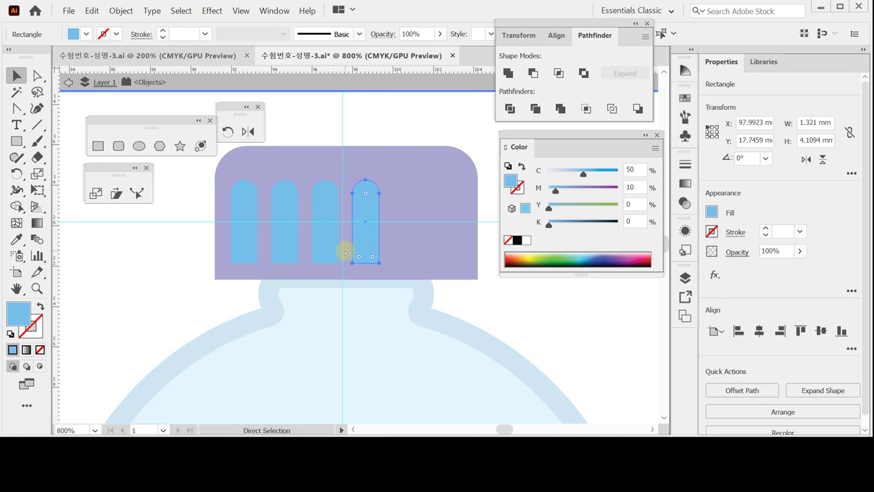
{"action": "key", "text": "v"}
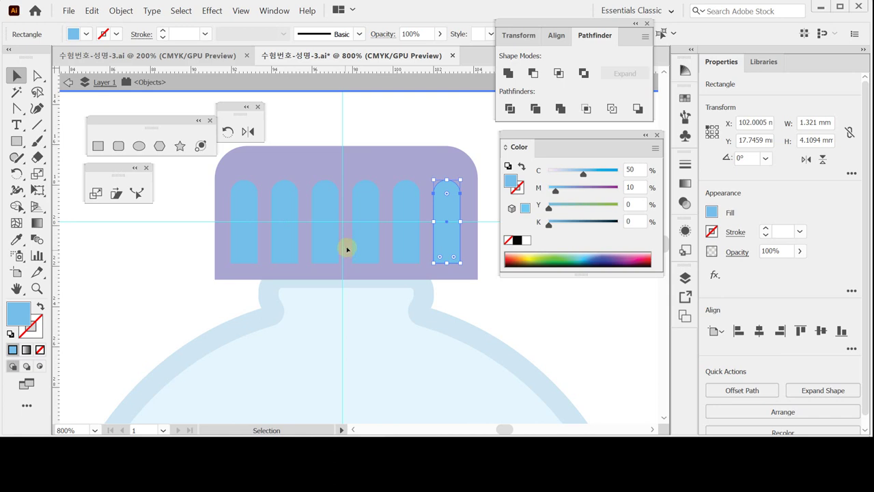
Shift all six stripes together to X about 91.93 mm and leave isolation mode
{"action": "left_click_drag", "start_coordinate": [201, 176], "coordinate": [462, 237]}
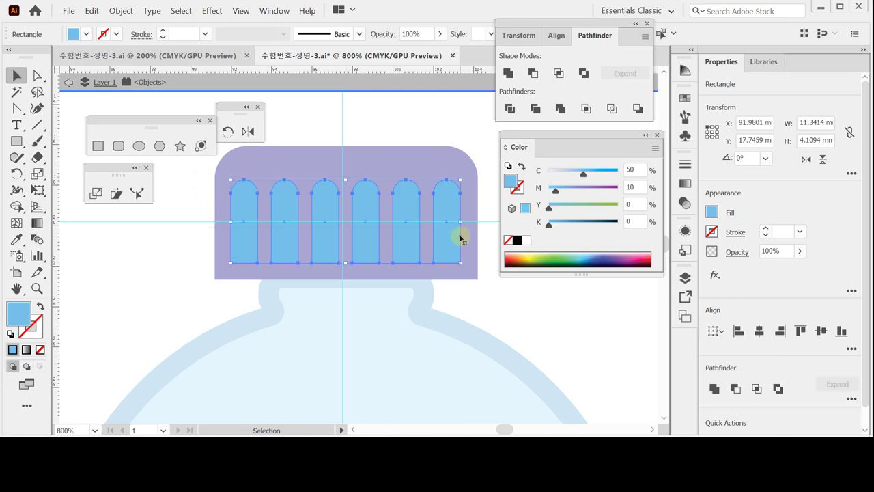
{"action": "key", "text": "Left"}
{"action": "key", "text": "Left"}
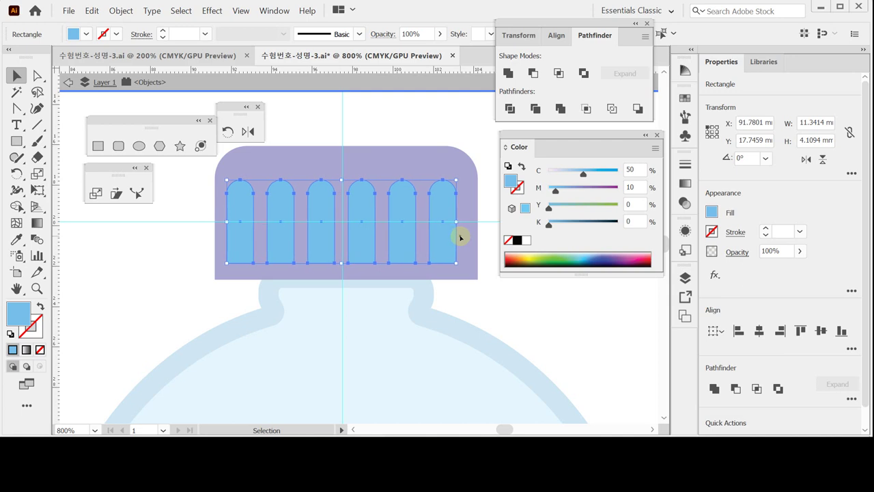
{"action": "key", "text": "Right"}
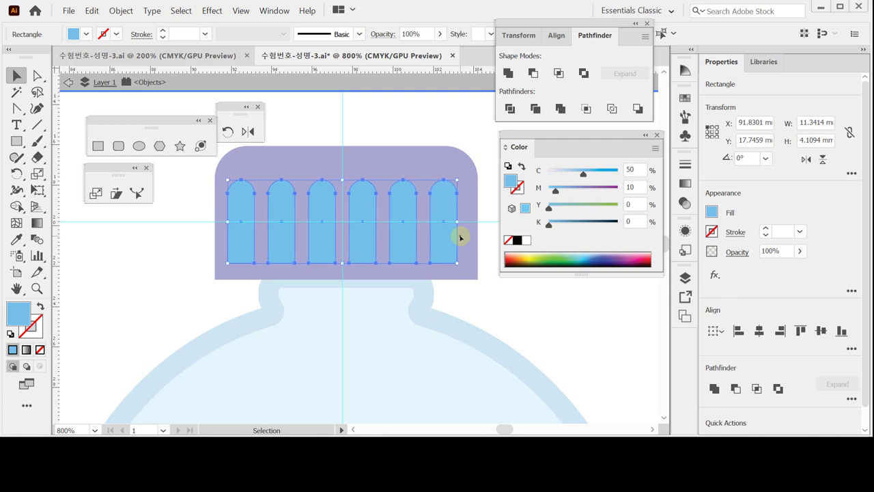
{"action": "key", "text": "Right"}
{"action": "key", "text": "Right"}
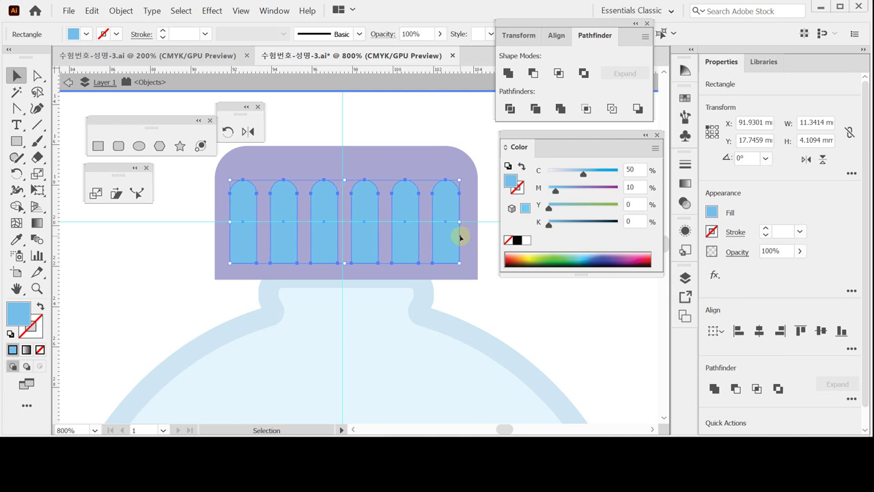
{"action": "left_click", "coordinate": [327, 111]}
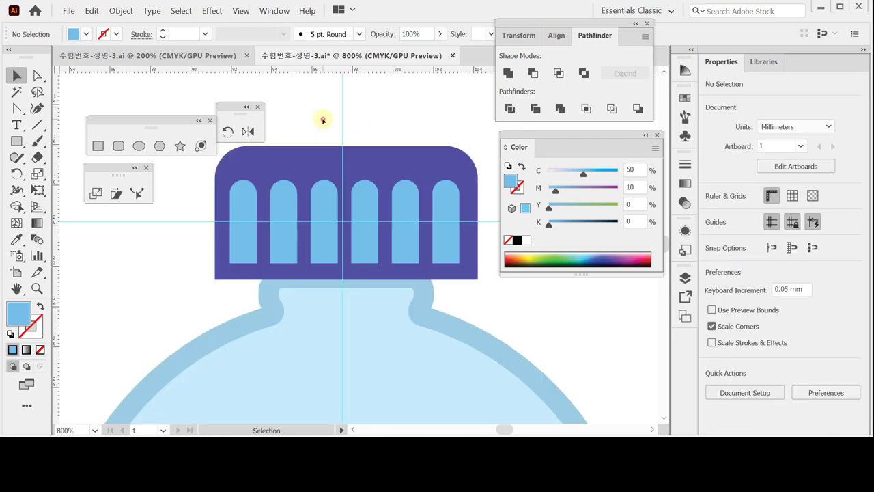
Select the cap with all six stripes and nudge them left to X about 90.99 mm, centred on the vertical guide
{"action": "left_click_drag", "start_coordinate": [297, 125], "coordinate": [396, 197]}
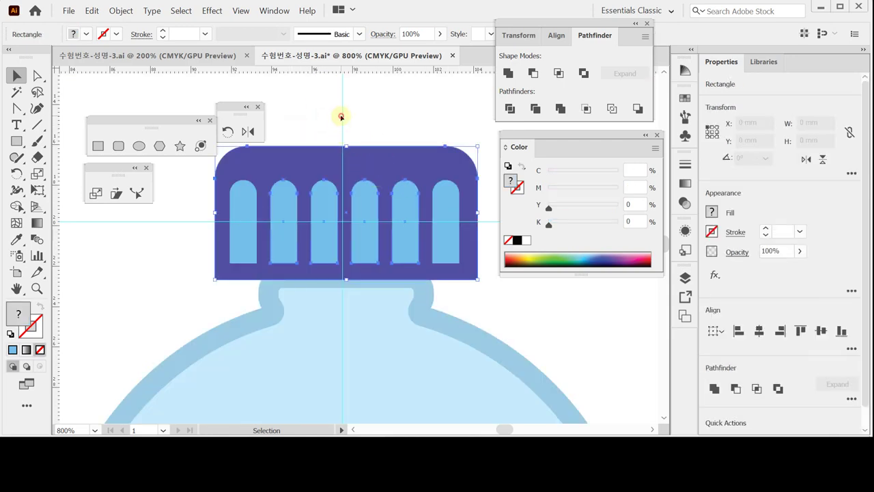
{"action": "left_click", "coordinate": [332, 209]}
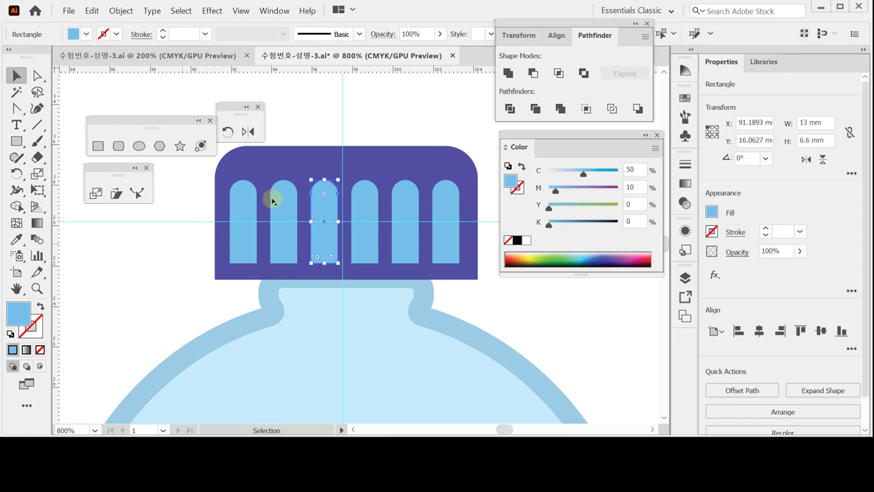
{"action": "left_click", "coordinate": [238, 211]}
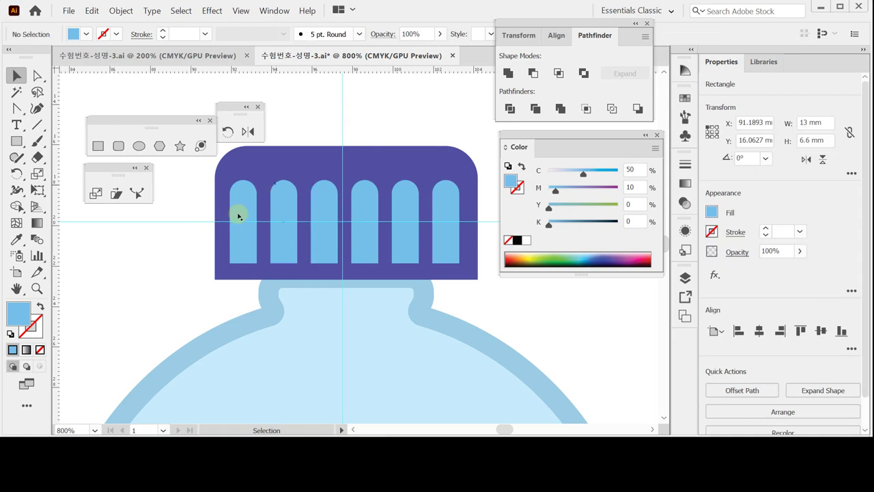
{"action": "left_click", "coordinate": [187, 208]}
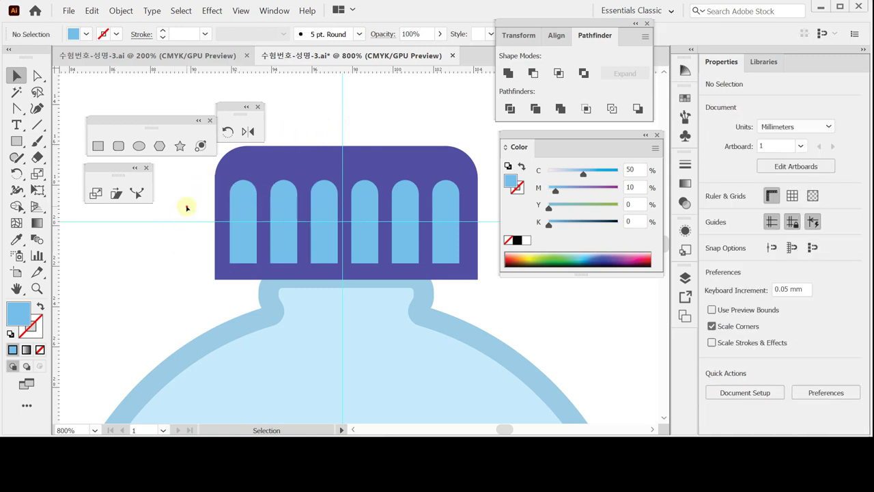
{"action": "left_click", "coordinate": [469, 234]}
{"action": "key", "text": "Left"}
{"action": "key", "text": "Left"}
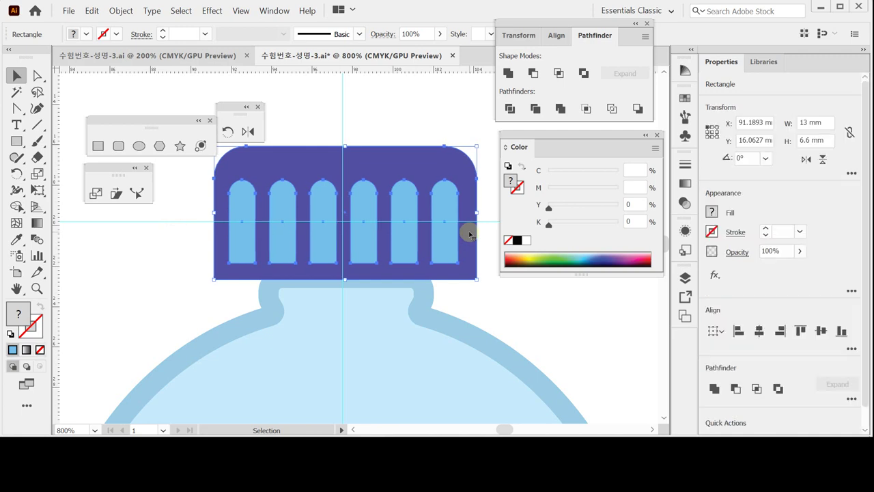
{"action": "key", "text": "a"}
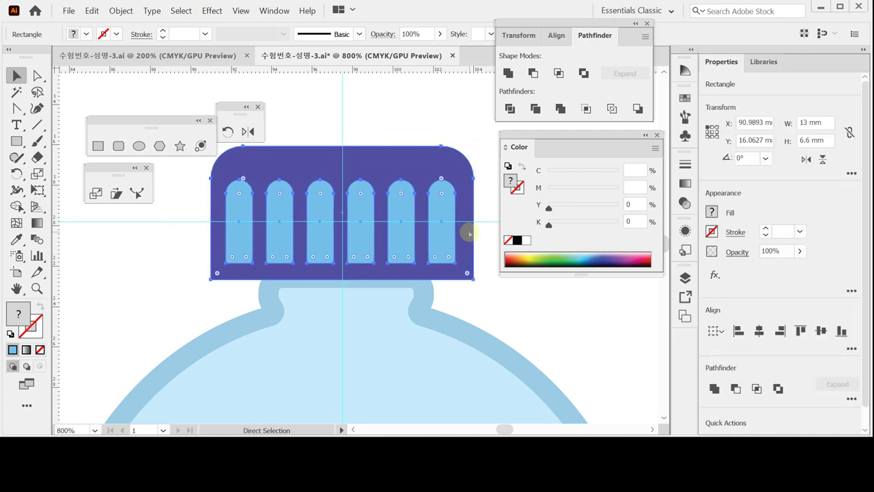
Lower the cap and its stripes over the neck to Y about 16.46 mm and save the document
{"action": "key", "text": "ctrl+s"}
{"action": "key", "text": "Down"}
{"action": "key", "text": "Down"}
{"action": "key", "text": "Down"}
{"action": "key", "text": "Down"}
{"action": "key", "text": "Down"}
{"action": "key", "text": "Down"}
{"action": "key", "text": "Down"}
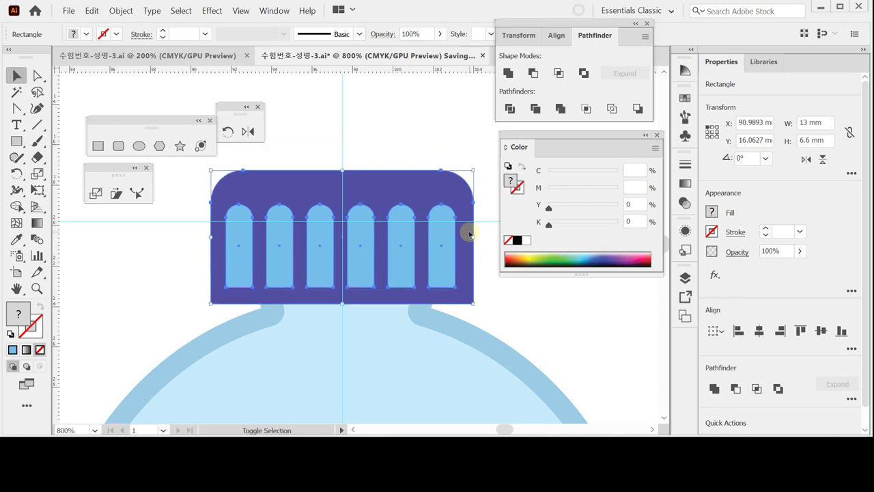
{"action": "key", "text": "Up"}
{"action": "key", "text": "Up"}
{"action": "key", "text": "Up"}
{"action": "key", "text": "Up"}
{"action": "key", "text": "Up"}
{"action": "key", "text": "Up"}
{"action": "key", "text": "Up"}
{"action": "key", "text": "Up"}
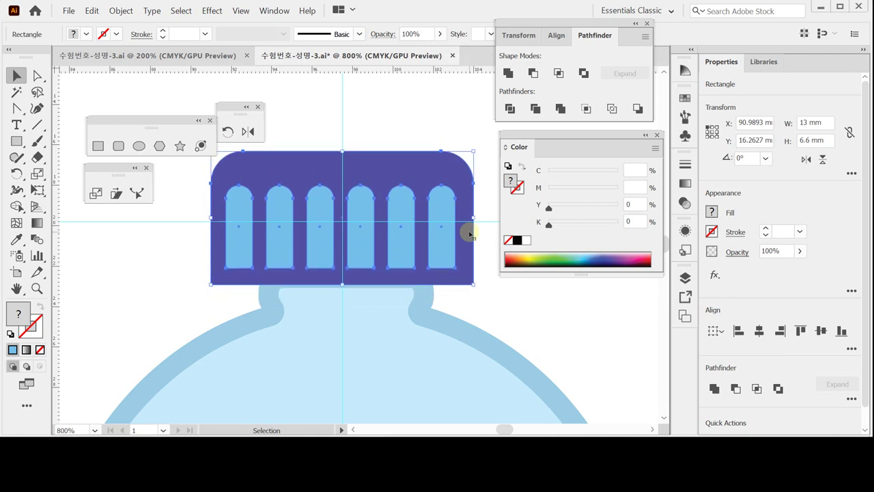
{"action": "key", "text": "Down"}
{"action": "key", "text": "a"}
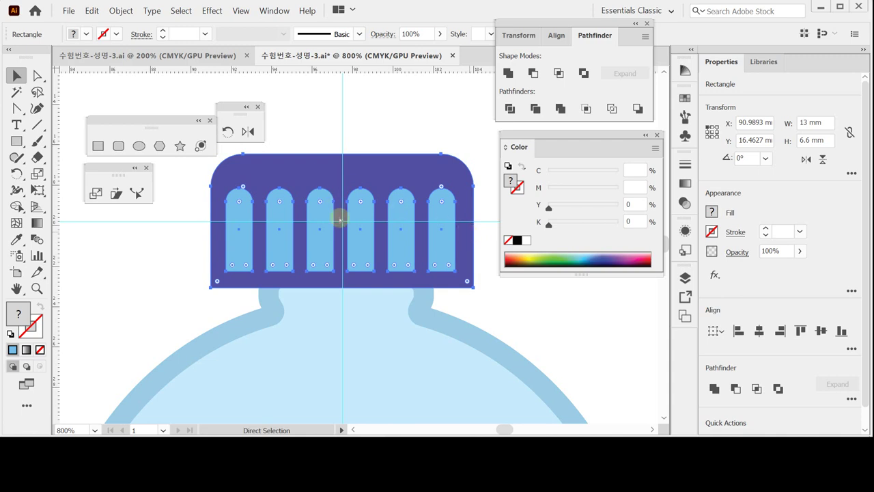
{"action": "left_click", "coordinate": [229, 253]}
{"action": "key", "text": "ctrl+s"}
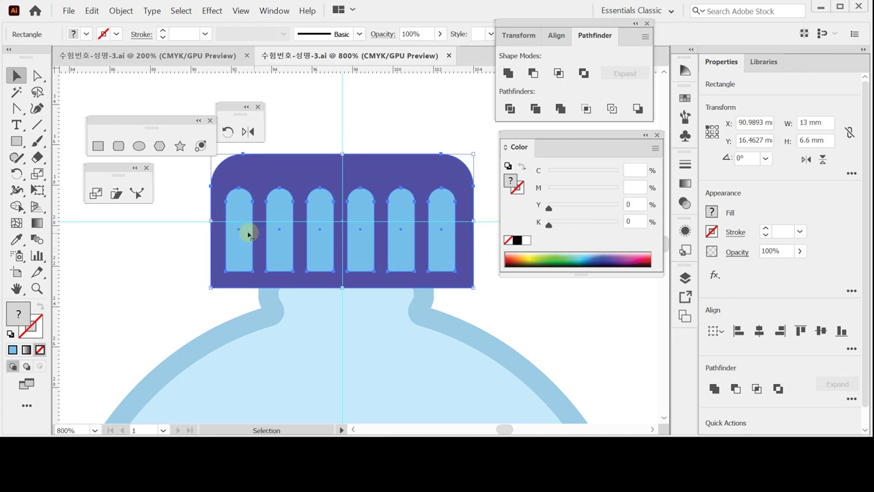
Draw a tall narrow tube rectangle about 2.7 × 56.1 mm from above the cap down the middle of the bottle
{"action": "left_click", "coordinate": [290, 193], "text": "ctrl+alt"}
{"action": "left_click", "coordinate": [400, 244], "text": "ctrl+alt"}
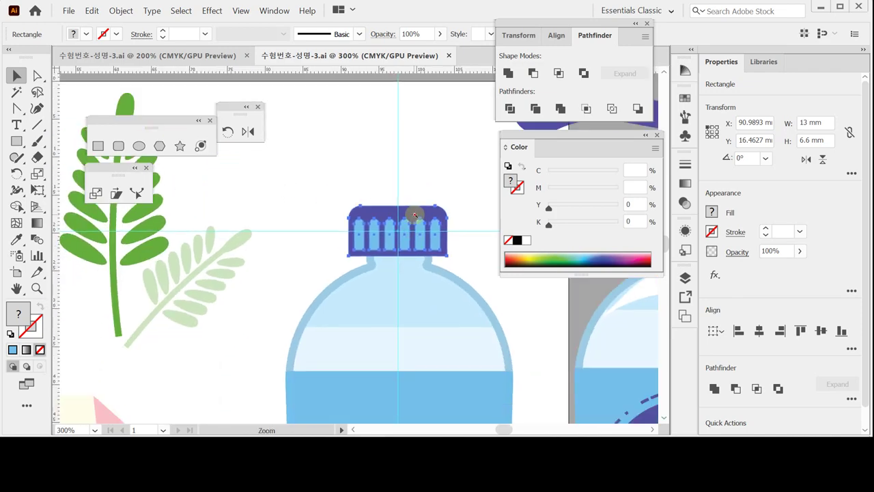
{"action": "left_click", "coordinate": [405, 252], "text": "ctrl+alt"}
{"action": "left_click_drag", "start_coordinate": [361, 256], "coordinate": [418, 213]}
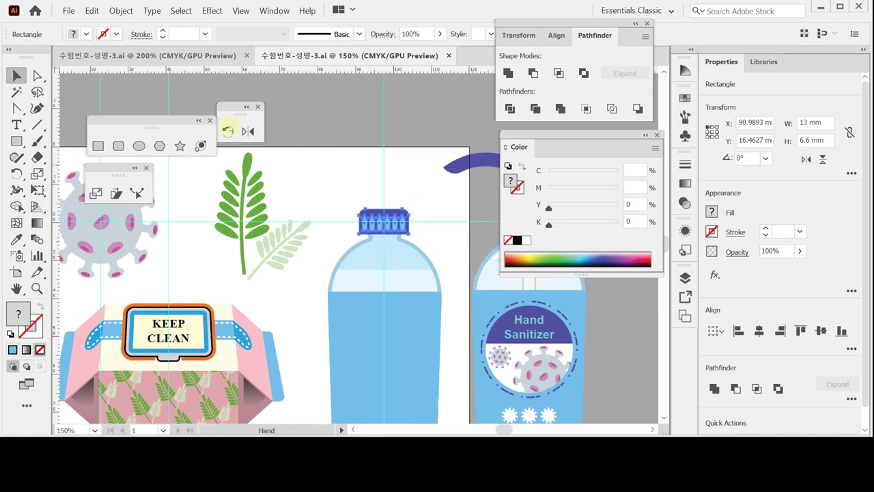
{"action": "left_click", "coordinate": [97, 146]}
{"action": "scroll", "coordinate": [396, 185], "scroll_direction": "down", "scroll_amount": 3}
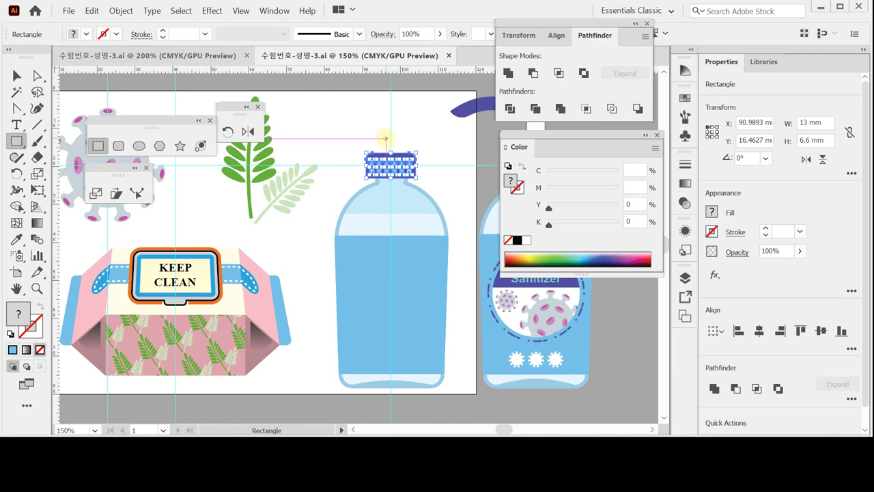
{"action": "left_click_drag", "start_coordinate": [387, 142], "coordinate": [396, 354]}
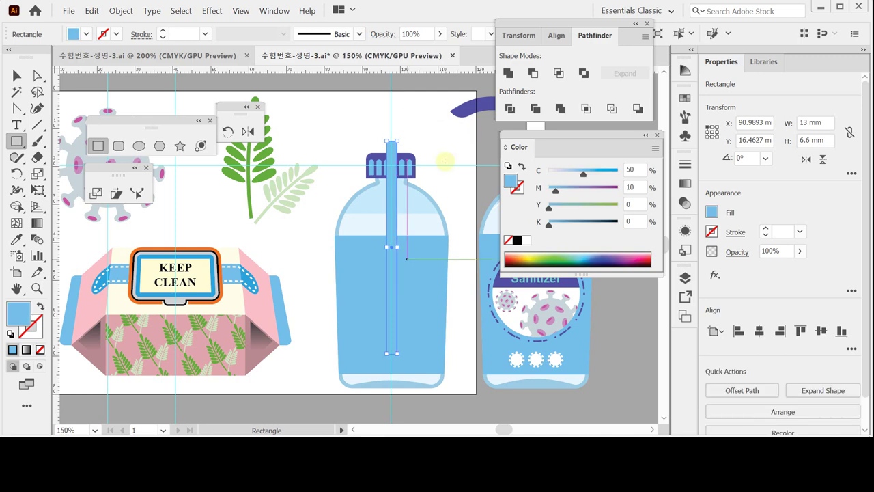
Fill the tube rectangle with K10 and give it a 1 pt stroke of K50
{"action": "left_click", "coordinate": [525, 239]}
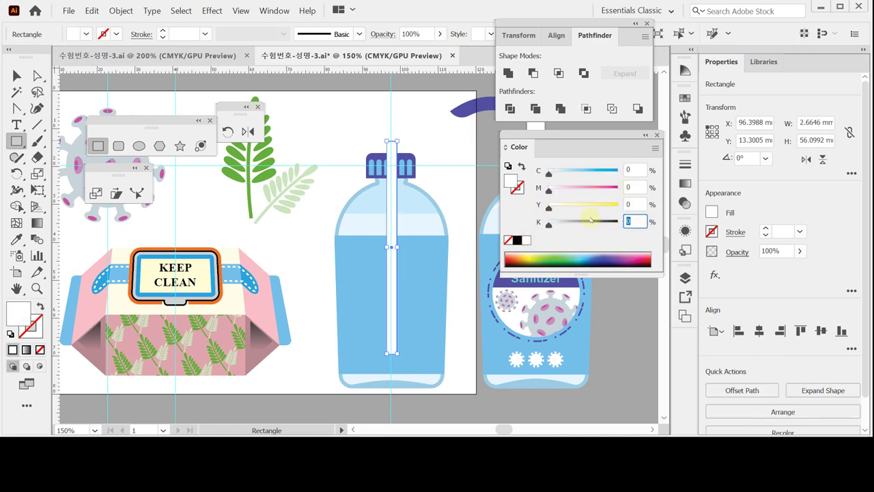
{"action": "type", "text": "10"}
{"action": "left_click", "coordinate": [518, 189]}
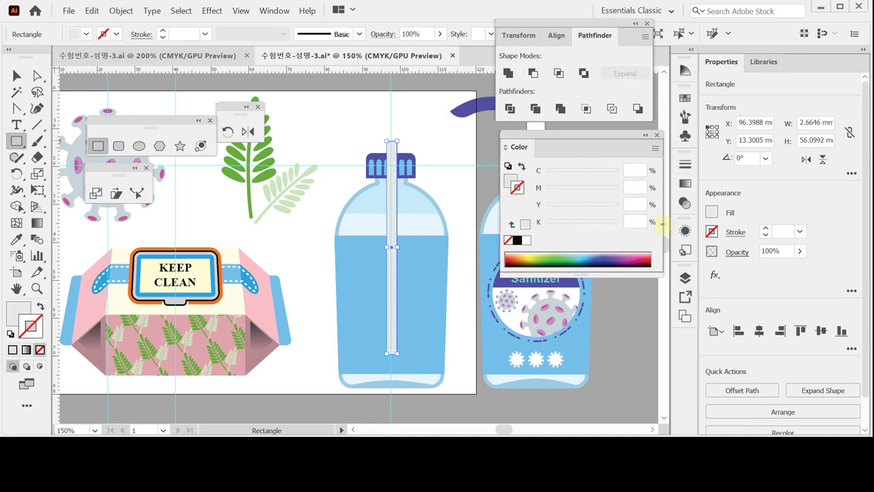
{"action": "left_click", "coordinate": [526, 240]}
{"action": "left_click", "coordinate": [635, 221]}
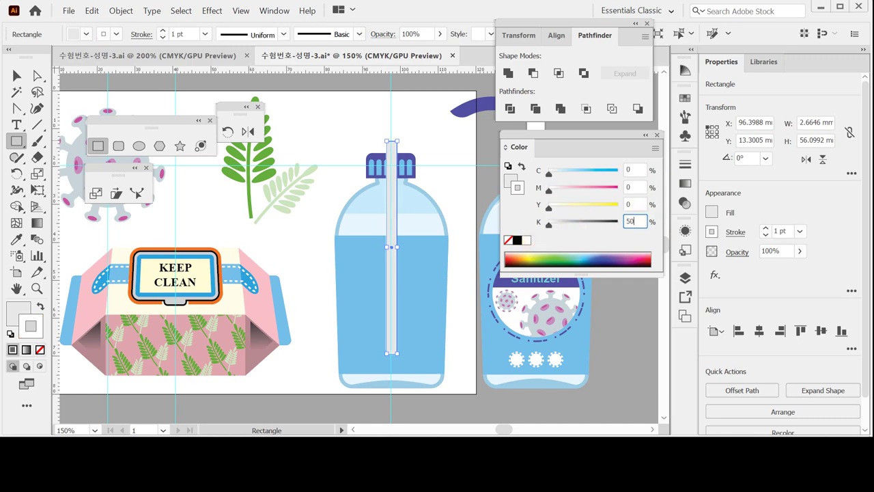
{"action": "key", "text": "Return"}
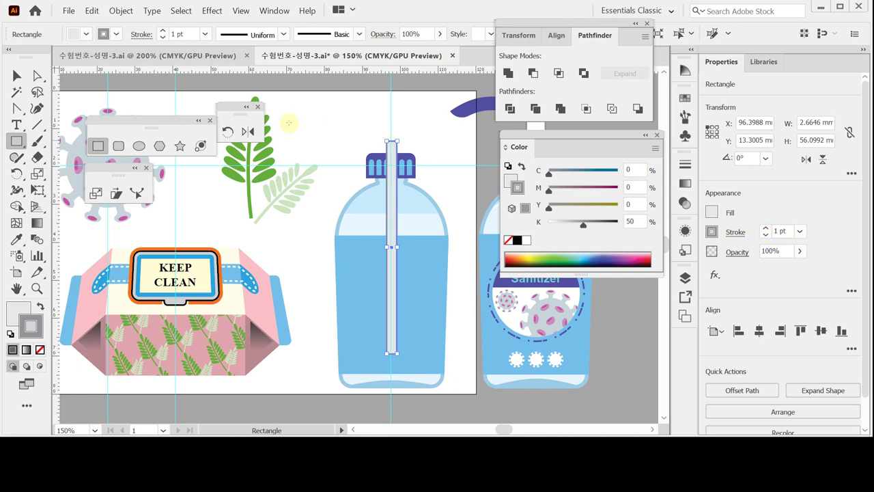
Choose the Rounded Rectangle tool for the pump collar and save the document
{"action": "key", "text": "ctrl+space"}
{"action": "left_click", "coordinate": [396, 187]}
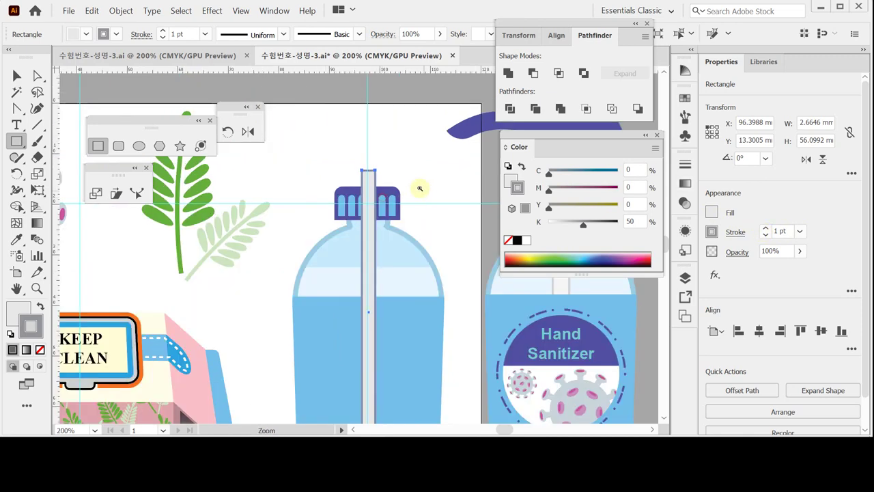
{"action": "left_click", "coordinate": [372, 215]}
{"action": "left_click", "coordinate": [314, 254]}
{"action": "left_click", "coordinate": [311, 255]}
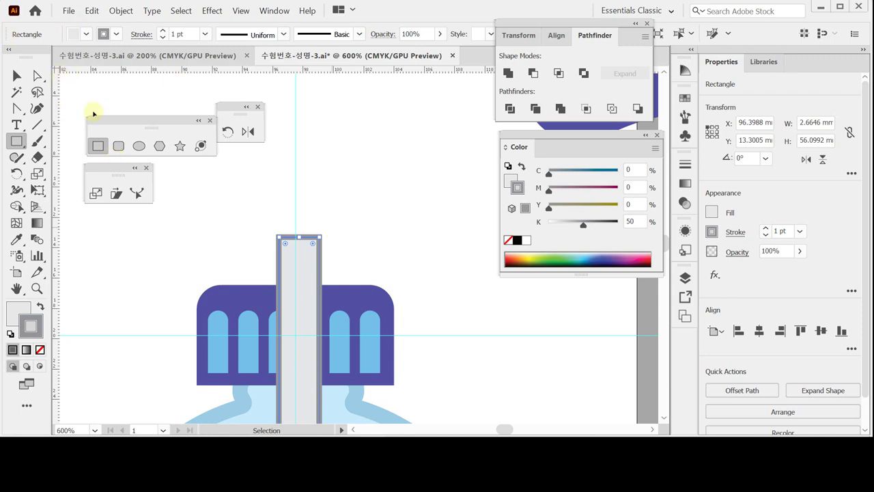
{"action": "left_click", "coordinate": [117, 146]}
{"action": "key", "text": "ctrl+s"}
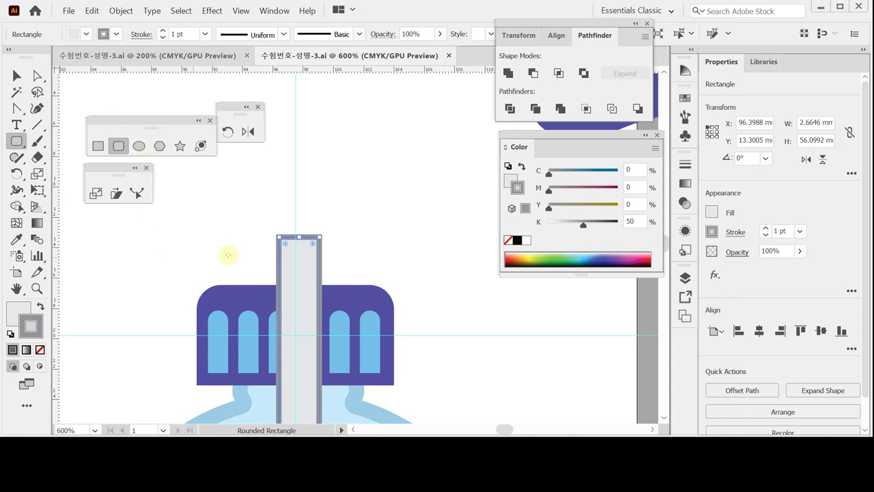
{"action": "left_click_drag", "start_coordinate": [297, 250], "coordinate": [362, 250]}
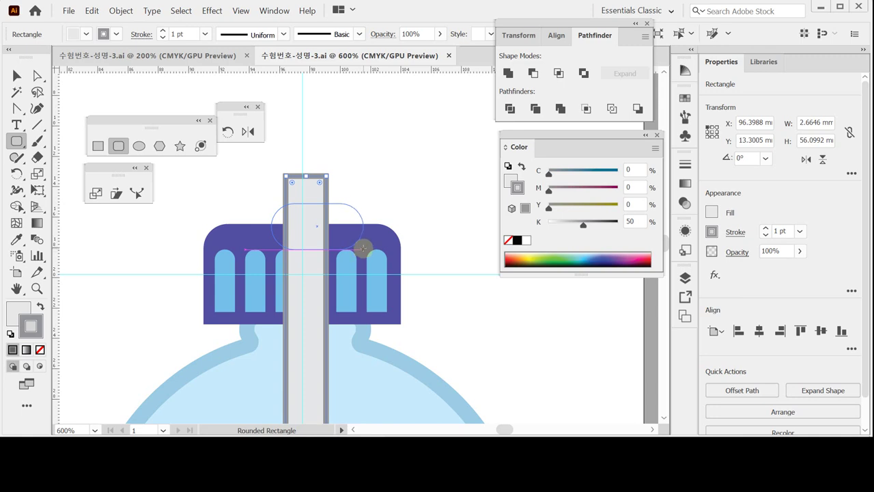
{"action": "key", "text": "Down"}
{"action": "key", "text": "Down"}
{"action": "key", "text": "Down"}
{"action": "key", "text": "Up"}
{"action": "key", "text": "Up"}
{"action": "key", "text": "Up"}
{"action": "key", "text": "Up"}
{"action": "key", "text": "Down"}
{"action": "key", "text": "Down"}
{"action": "key", "text": "Down"}
{"action": "left_click_drag", "start_coordinate": [431, 301], "coordinate": [429, 302]}
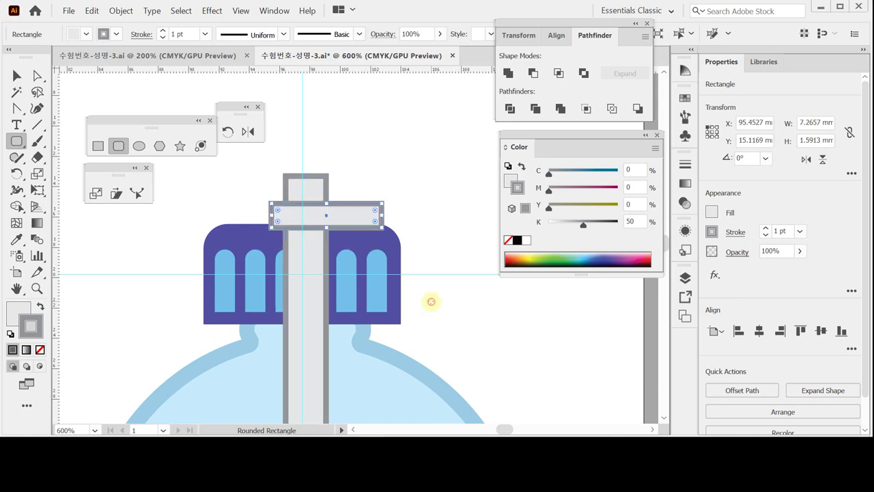
{"action": "left_click", "coordinate": [428, 302]}
{"action": "left_click", "coordinate": [361, 198]}
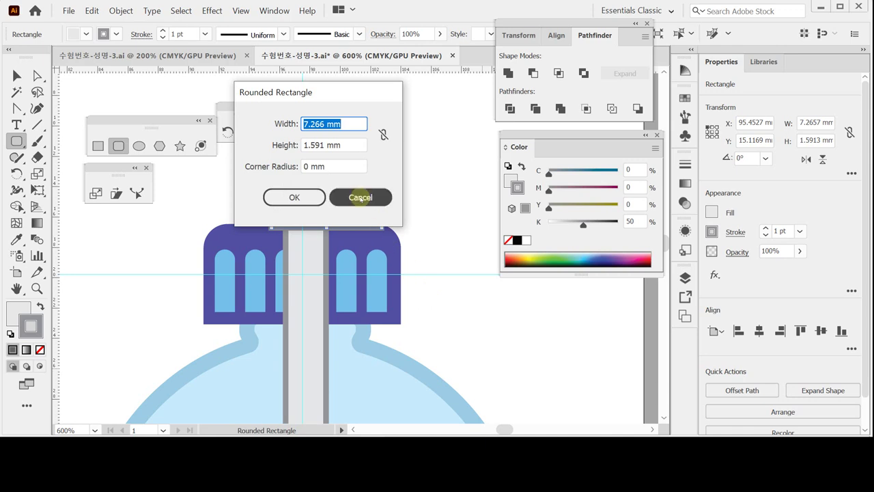
{"action": "key", "text": "Delete"}
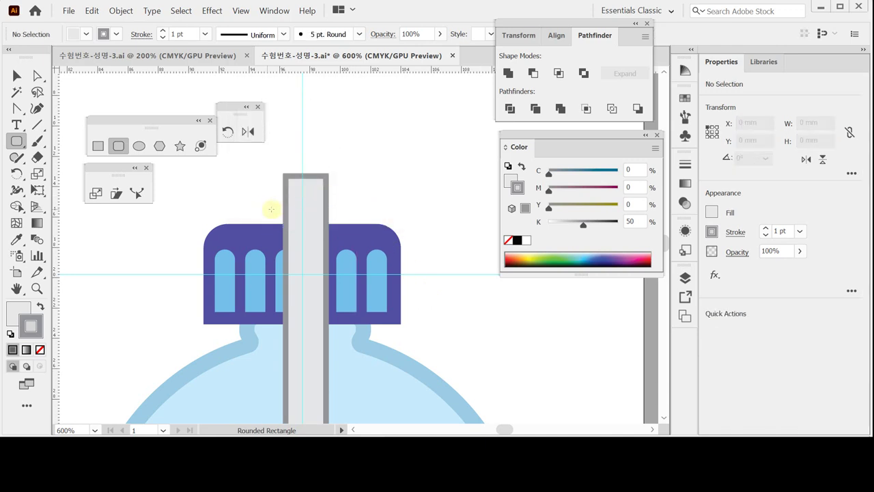
Draw a small-cornered rounded rectangle across the tube at the cap's upper edge, about 6.4 × 3.0 mm, as the pump collar
{"action": "left_click_drag", "start_coordinate": [268, 207], "coordinate": [350, 244]}
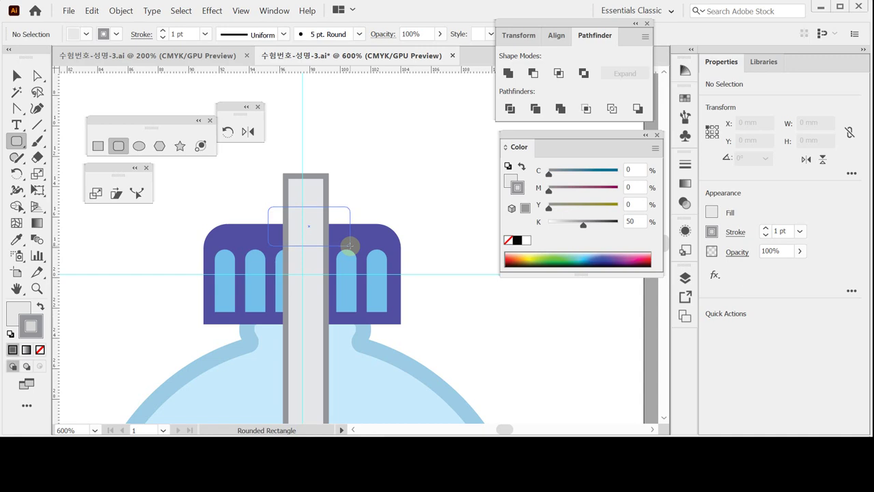
{"action": "left_click_drag", "start_coordinate": [350, 244], "coordinate": [356, 252]}
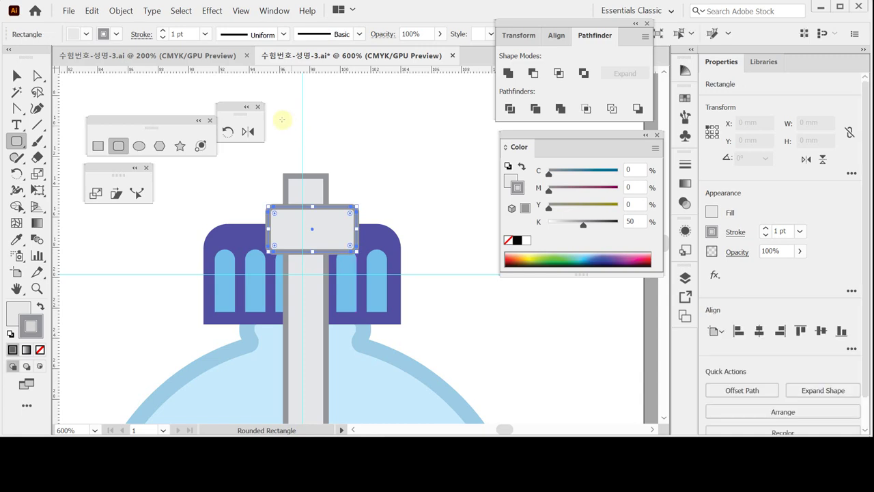
{"action": "left_click_drag", "start_coordinate": [235, 107], "coordinate": [187, 99]}
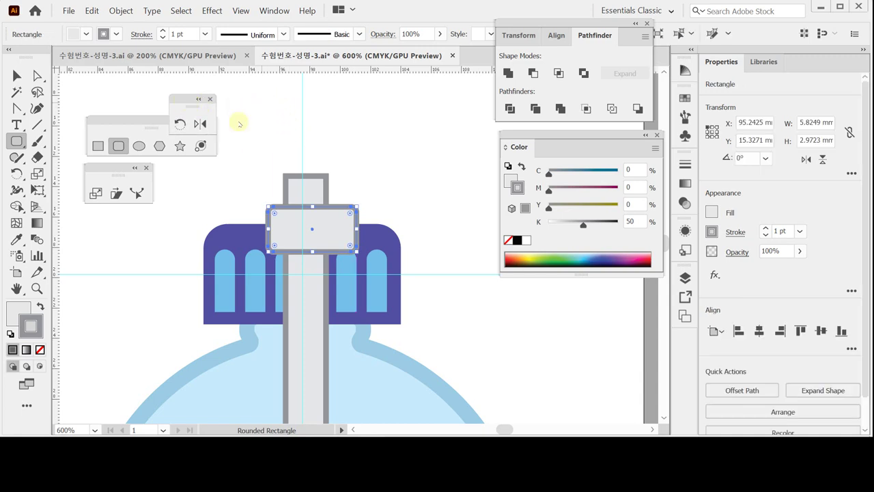
{"action": "left_click_drag", "start_coordinate": [270, 250], "coordinate": [257, 250]}
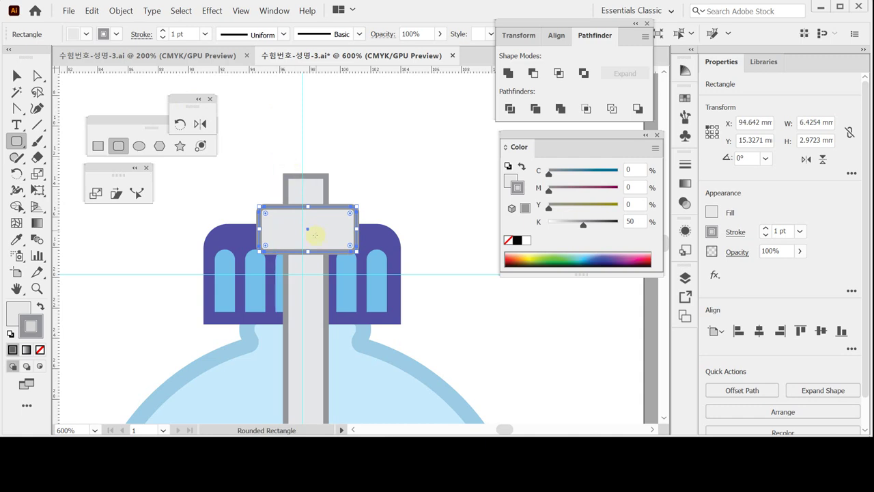
Raise the tube to Y about 12.28 mm and draw a rounded rectangle about 3.8 × 4.4 mm over its upper end
{"action": "key", "text": "ctrl"}
{"action": "left_click", "coordinate": [312, 191], "text": "ctrl"}
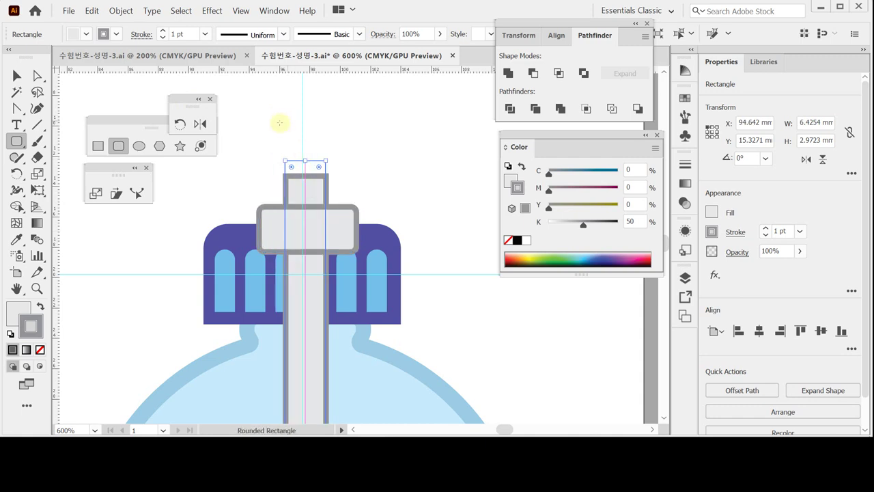
{"action": "left_click_drag", "start_coordinate": [280, 110], "coordinate": [336, 177]}
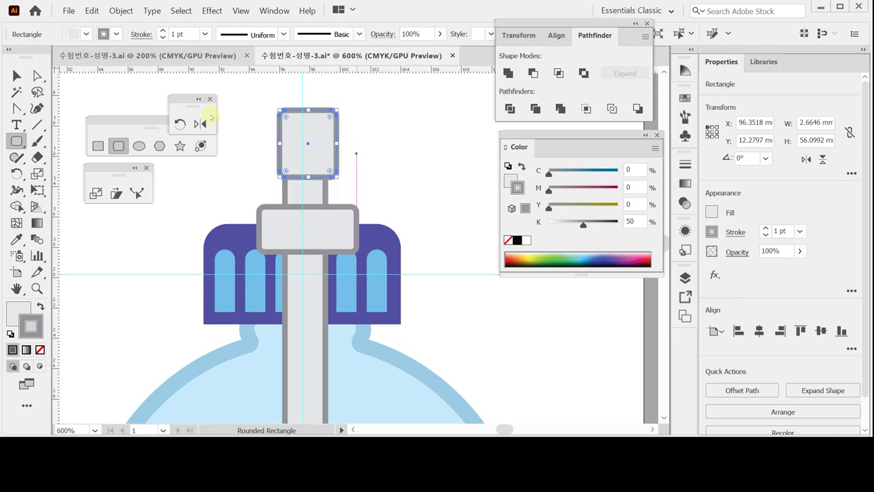
Try to increase the corner radius of the rounded rectangle at the tube's upper end
{"action": "left_click", "coordinate": [16, 75]}
{"action": "left_click", "coordinate": [286, 116]}
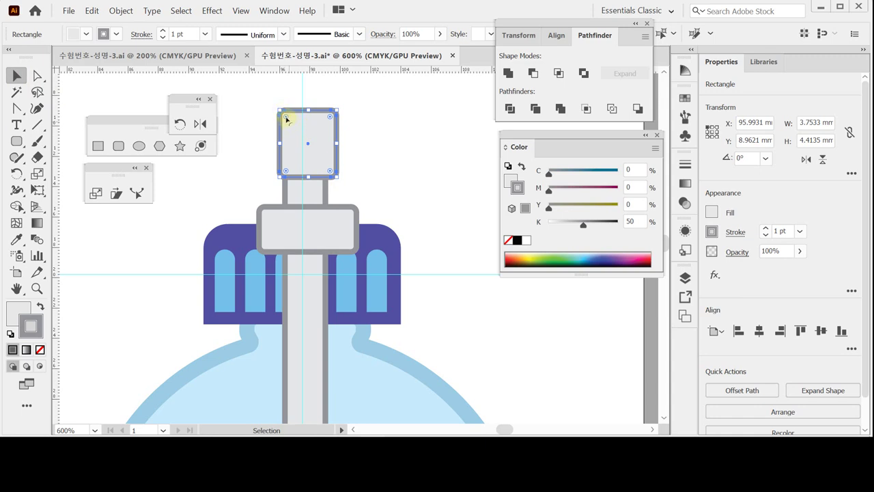
{"action": "left_click_drag", "start_coordinate": [286, 117], "coordinate": [352, 194]}
{"action": "key", "text": "ctrl+z"}
{"action": "left_click", "coordinate": [17, 140]}
{"action": "key", "text": "ctrl+equal"}
{"action": "key", "text": "ctrl+z"}
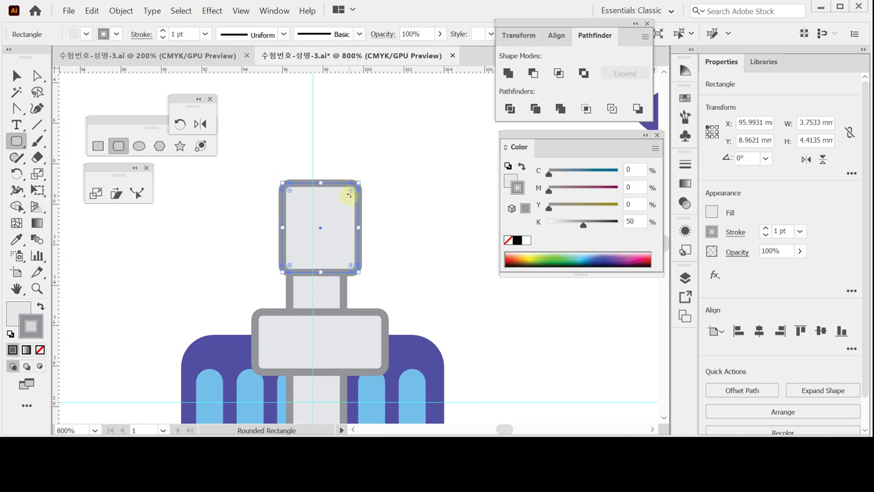
{"action": "key", "text": "ctrl+equal"}
{"action": "key", "text": "ctrl+equal"}
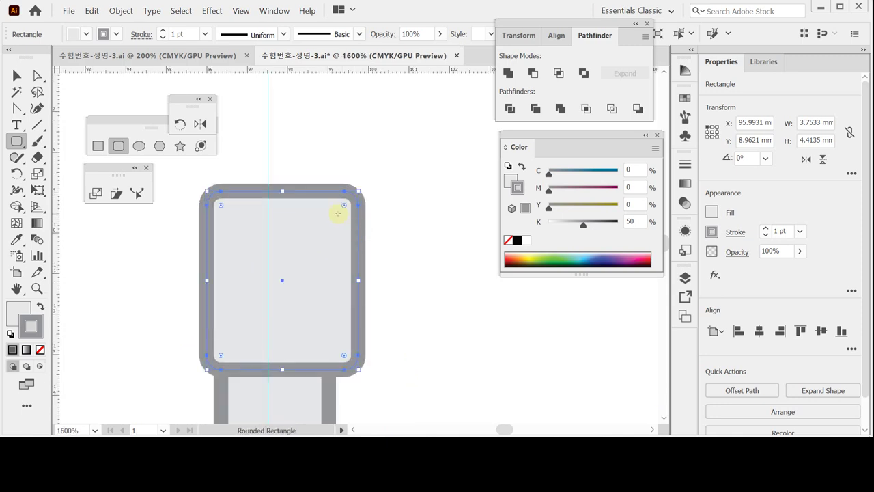
{"action": "key", "text": "ctrl"}
{"action": "left_click_drag", "start_coordinate": [345, 207], "coordinate": [338, 214]}
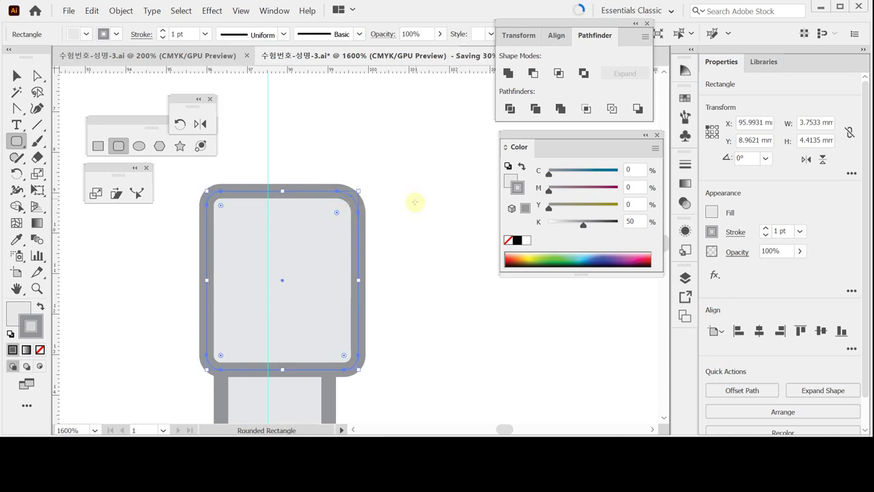
{"action": "key", "text": "ctrl+minus"}
{"action": "key", "text": "ctrl+minus"}
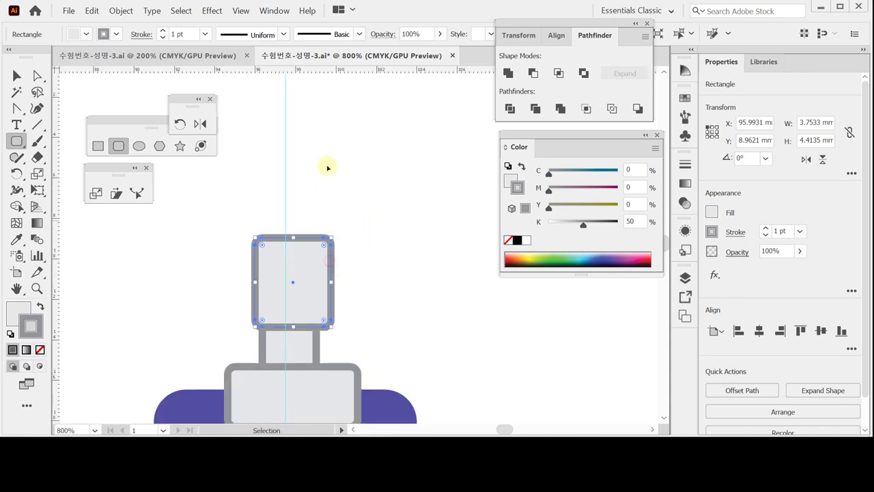
Select both rounded rectangles above the cap and fill them with white
{"action": "key", "text": "ctrl+h"}
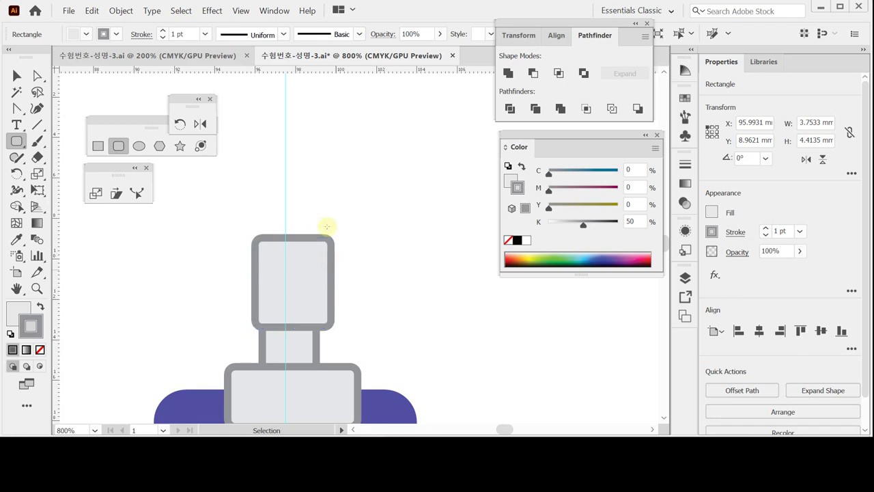
{"action": "left_click", "coordinate": [327, 227]}
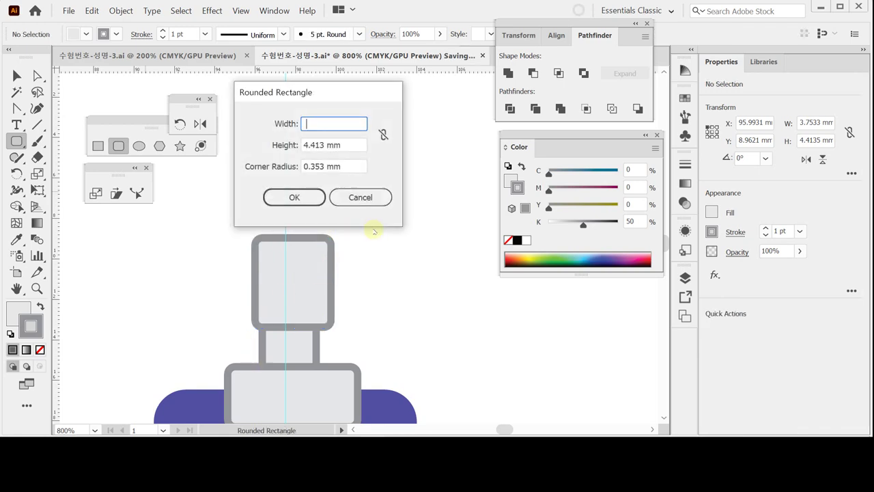
{"action": "left_click", "coordinate": [296, 400], "text": "ctrl"}
{"action": "left_click", "coordinate": [298, 307], "text": "ctrl+shift"}
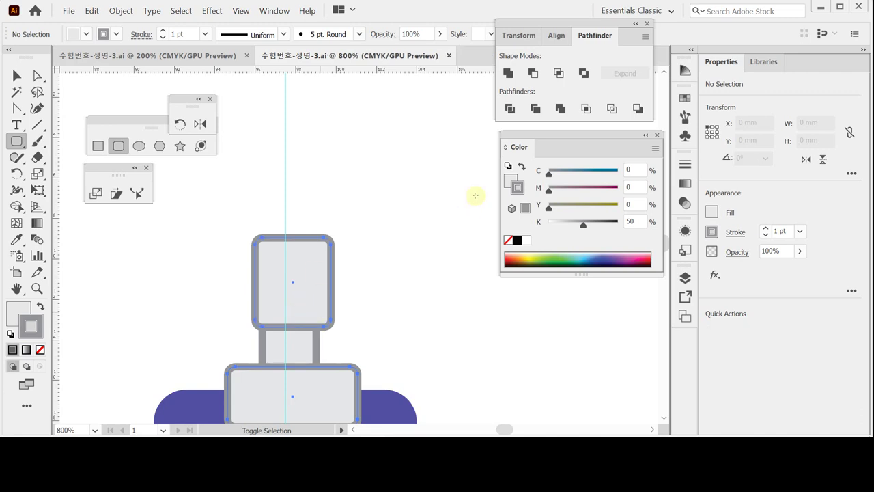
{"action": "left_click", "coordinate": [510, 181]}
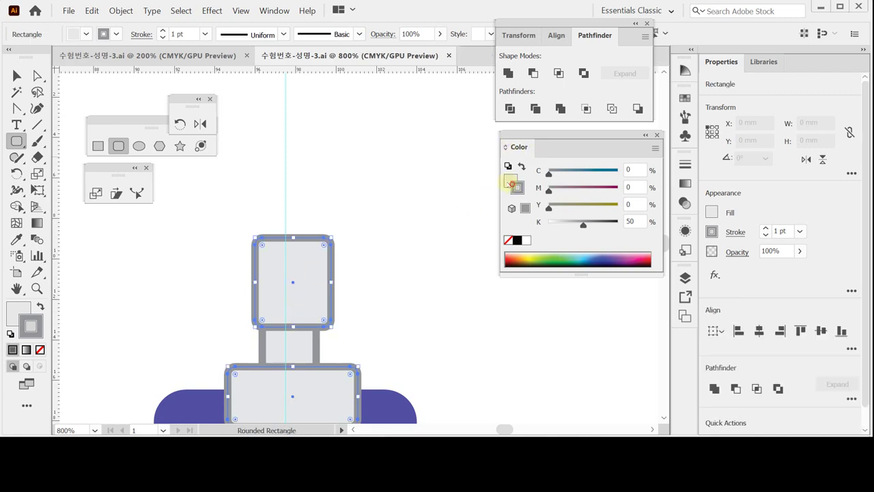
{"action": "left_click", "coordinate": [525, 240]}
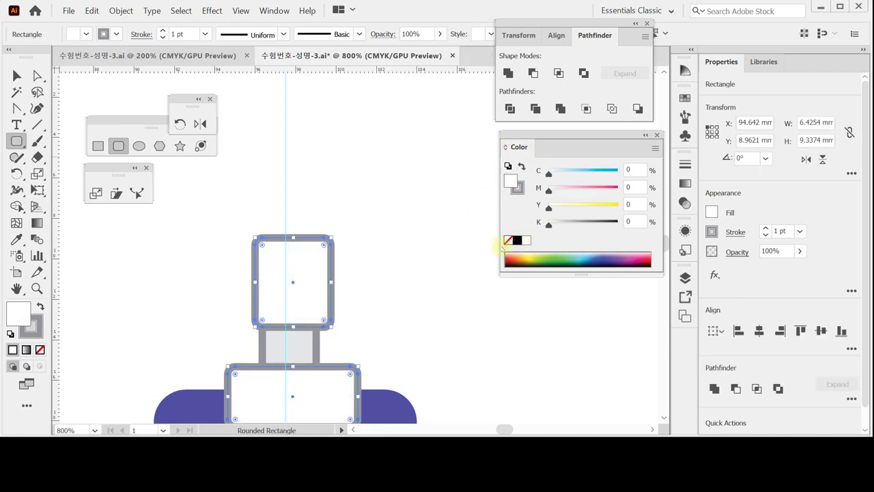
{"action": "left_click", "coordinate": [518, 188]}
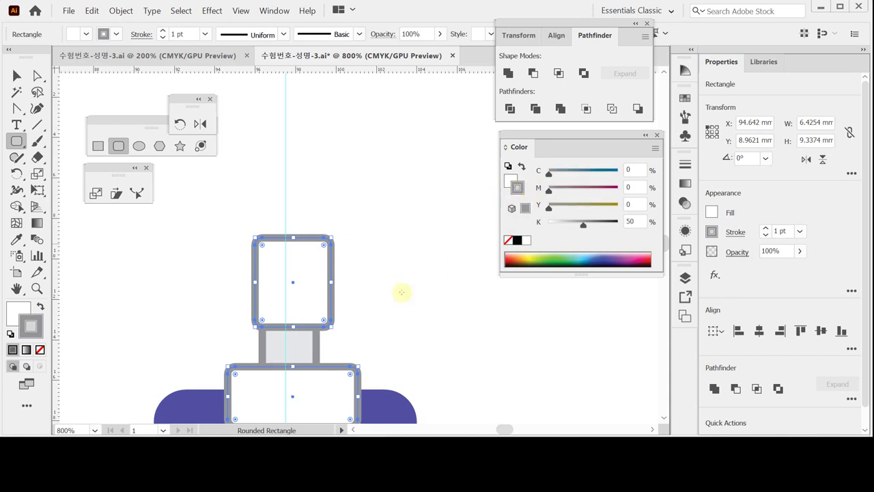
Add the tube to the selected white rounded rectangles and align all three to a common horizontal centre
{"action": "left_click", "coordinate": [350, 313], "text": "ctrl+alt"}
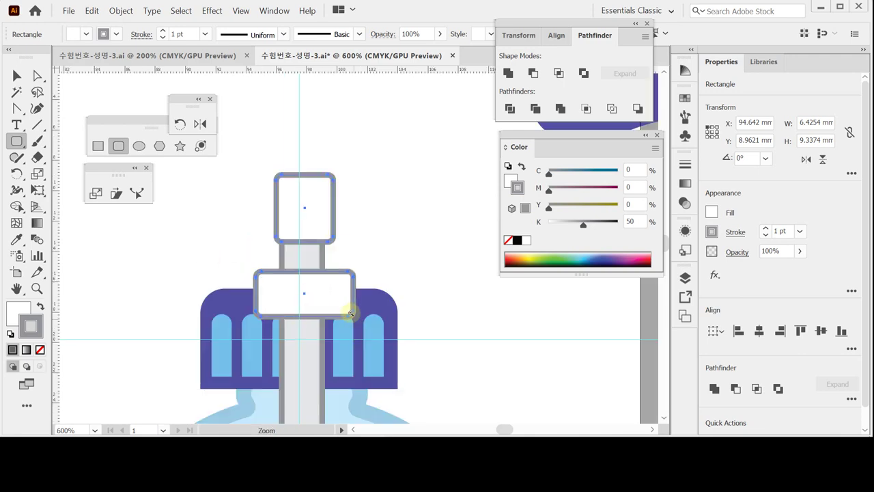
{"action": "left_click", "coordinate": [350, 295], "text": "ctrl+alt"}
{"action": "left_click", "coordinate": [350, 295], "text": "ctrl+alt"}
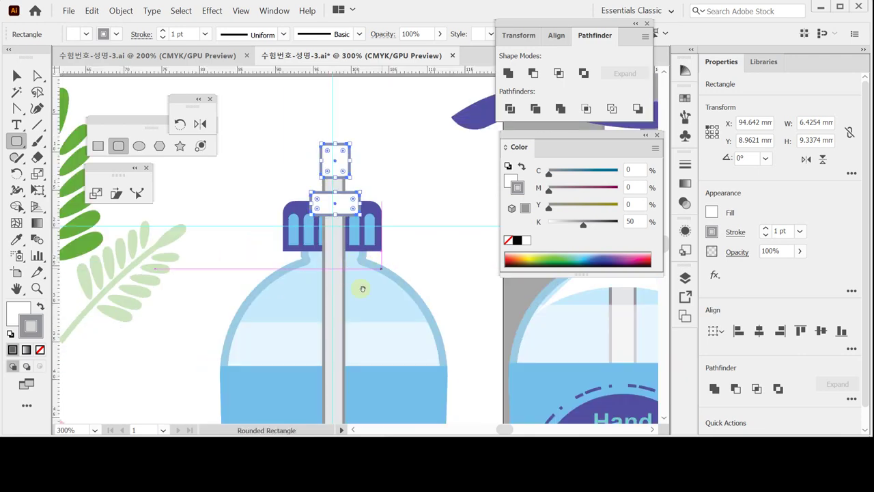
{"action": "left_click_drag", "start_coordinate": [323, 241], "coordinate": [314, 238]}
{"action": "left_click", "coordinate": [17, 74]}
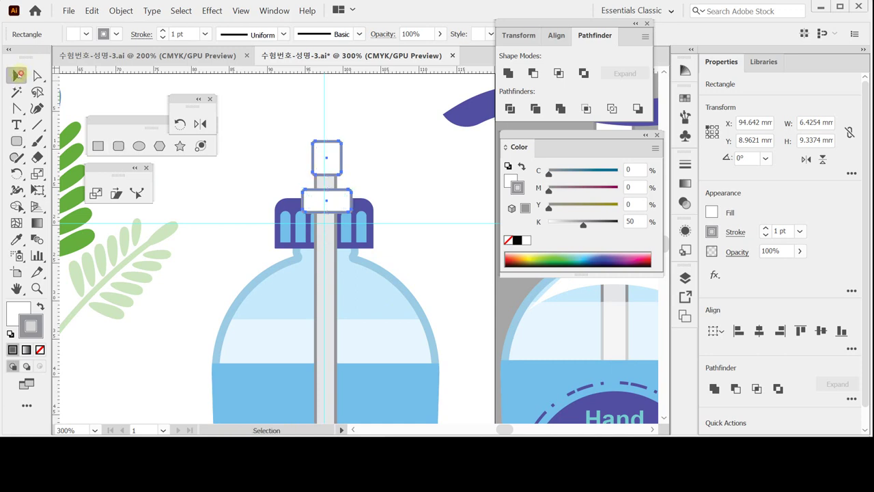
{"action": "left_click", "coordinate": [335, 195], "text": "shift"}
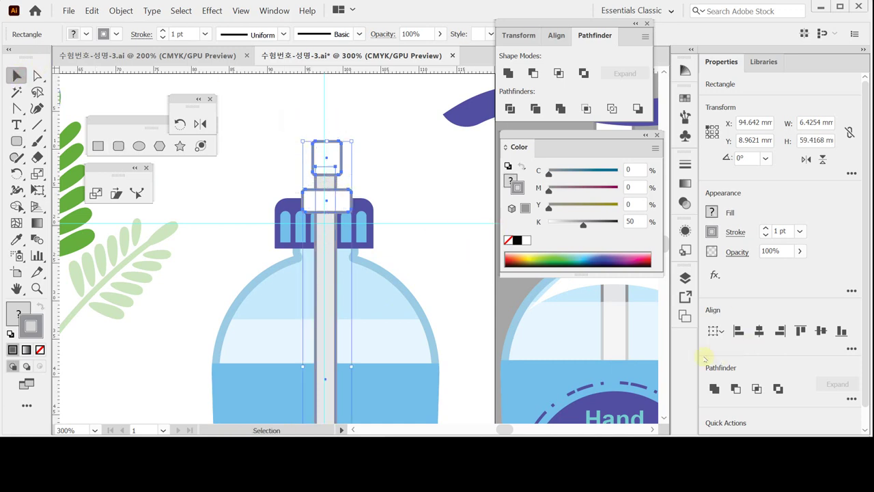
{"action": "left_click", "coordinate": [758, 330]}
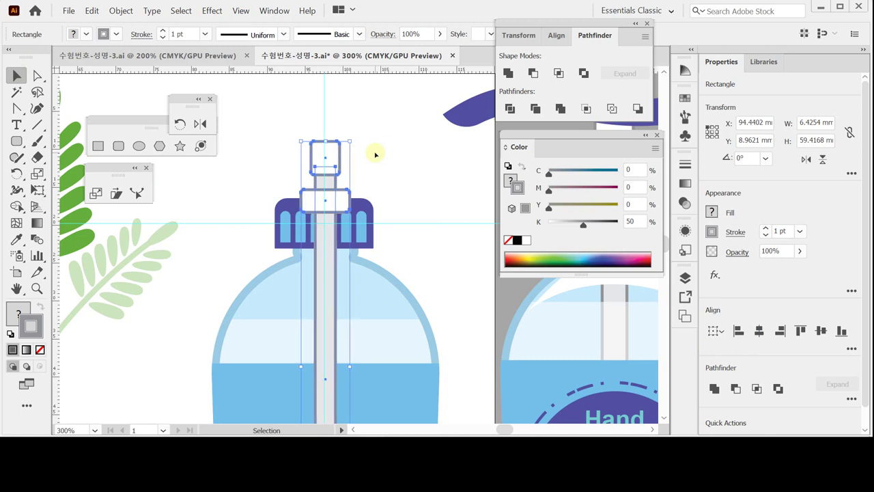
Send the tube and both white rectangles behind the striped cap and the blue liquid, and save the document
{"action": "key", "text": "a"}
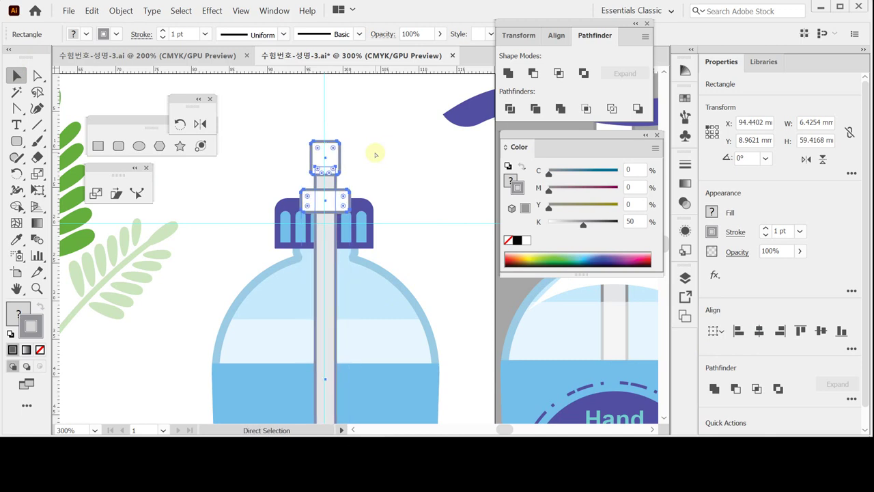
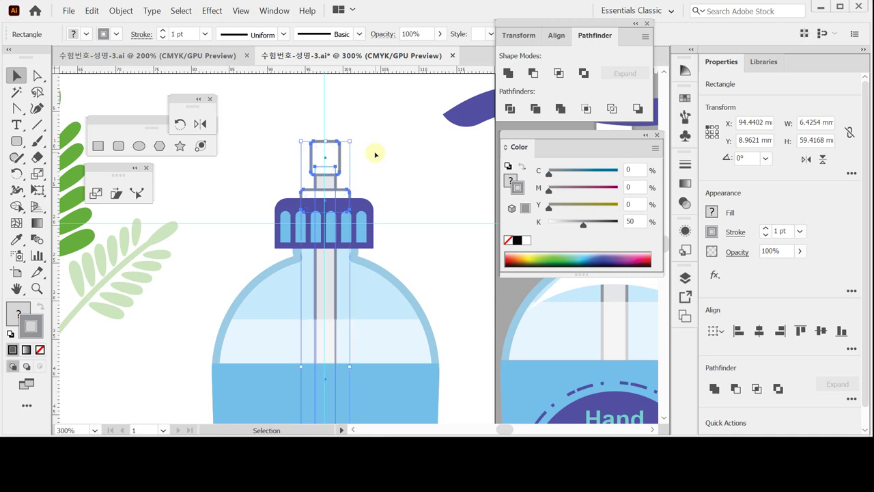
{"action": "scroll", "coordinate": [347, 283], "scroll_direction": "down", "scroll_amount": 5}
{"action": "key", "text": "a"}
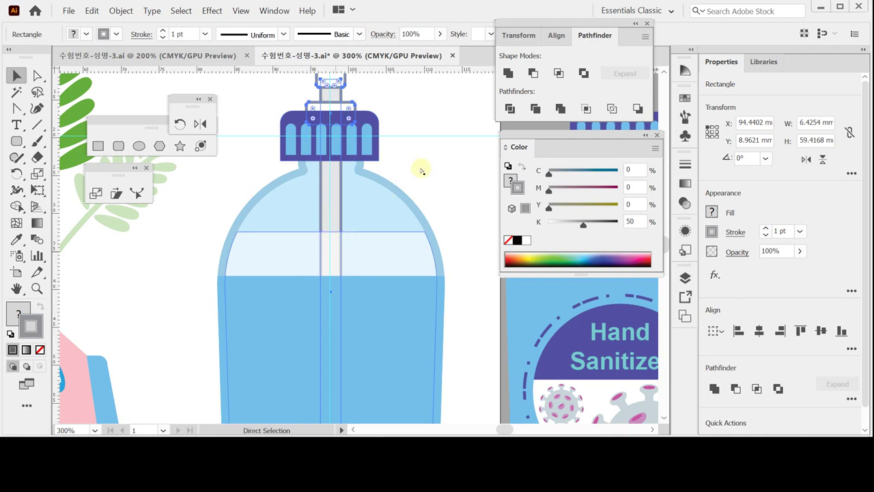
{"action": "key", "text": "v"}
{"action": "key", "text": "ctrl+s"}
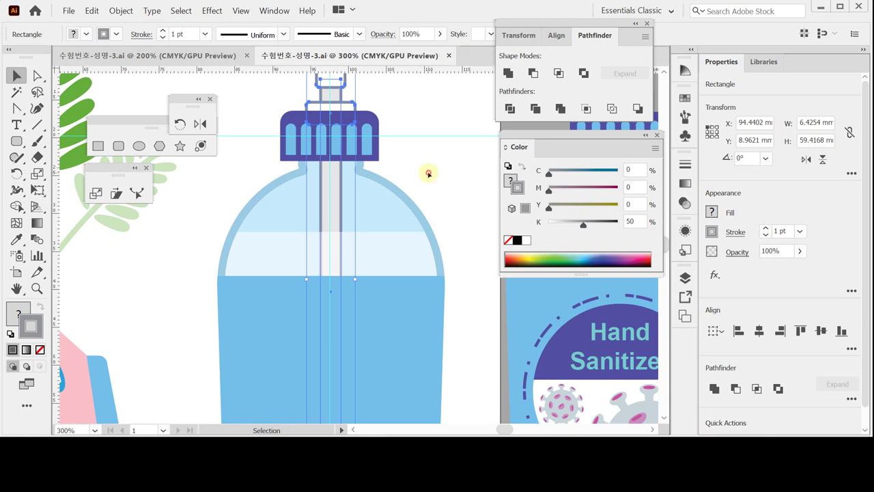
Deselect the pump parts and show the drawn and reference bottles in Outline view
{"action": "left_click", "coordinate": [423, 170]}
{"action": "key", "text": "ctrl+space"}
{"action": "left_click", "coordinate": [371, 229], "text": "alt"}
{"action": "left_click", "coordinate": [334, 176], "text": "alt"}
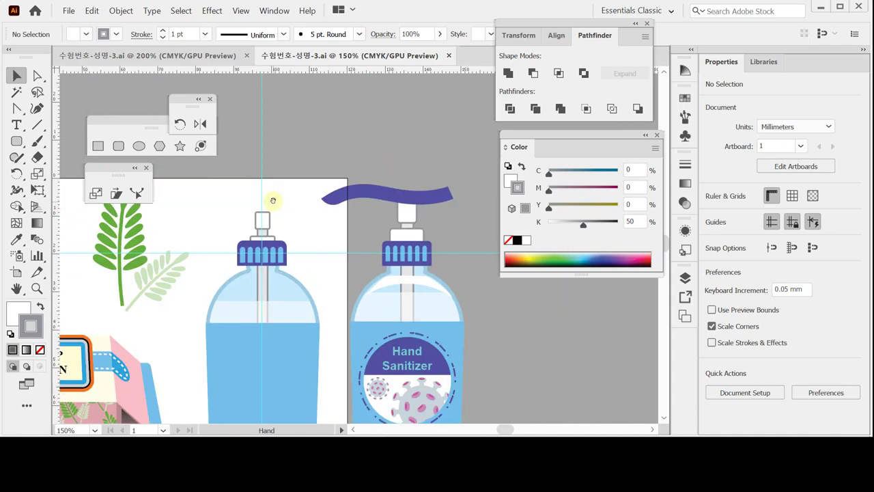
{"action": "left_click_drag", "start_coordinate": [384, 162], "coordinate": [273, 198]}
{"action": "key", "text": "ctrl+y"}
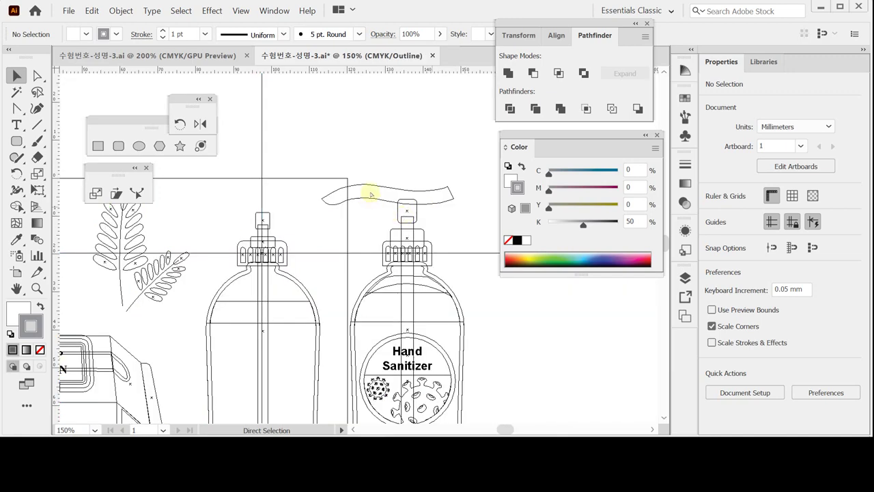
Return to Preview and draw an open S-curved path about 34 mm wide with the Pen tool above the reference pump nozzle
{"action": "key", "text": "ctrl+y"}
{"action": "key", "text": "ctrl+equal"}
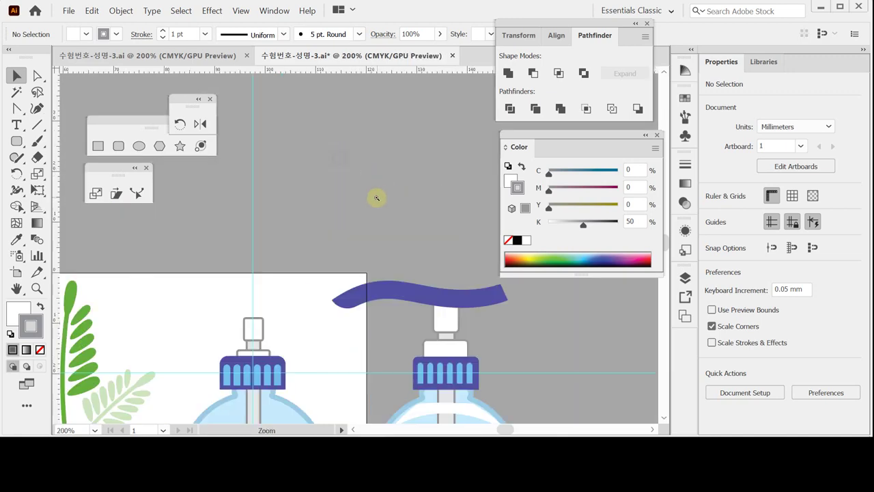
{"action": "left_click_drag", "start_coordinate": [376, 197], "coordinate": [285, 200]}
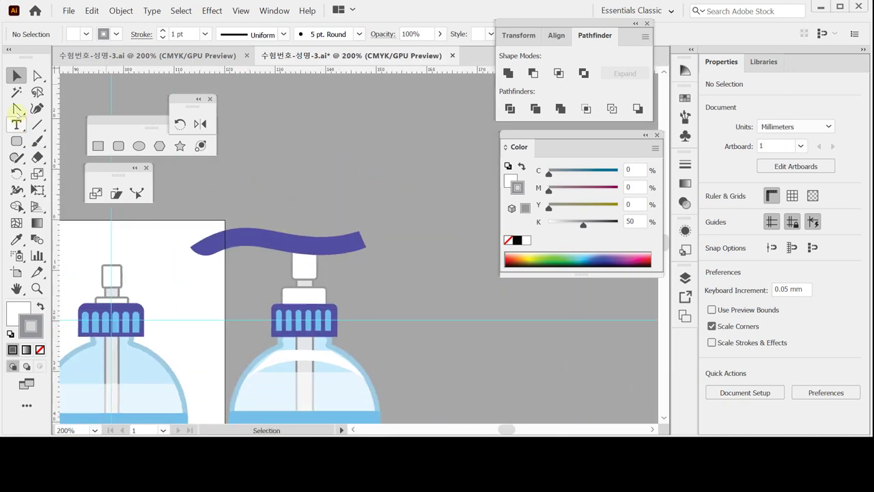
{"action": "left_click", "coordinate": [16, 110]}
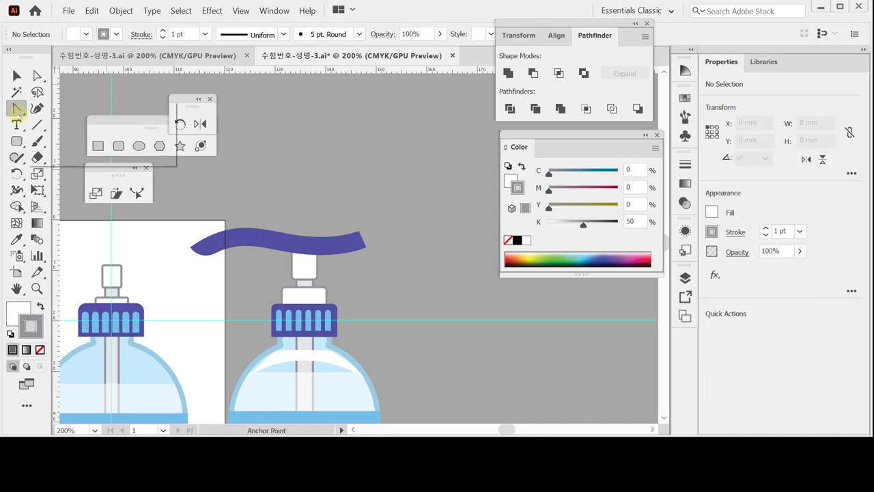
{"action": "left_click_drag", "start_coordinate": [16, 109], "coordinate": [160, 146]}
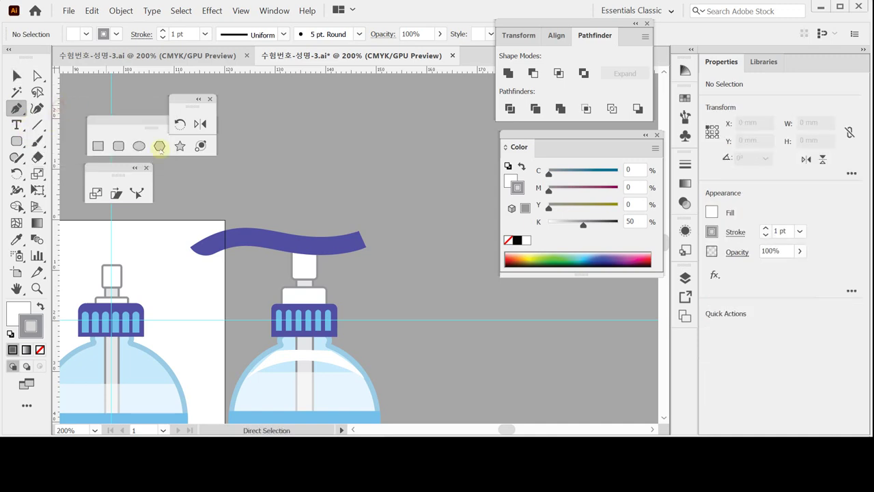
{"action": "left_click", "coordinate": [188, 225]}
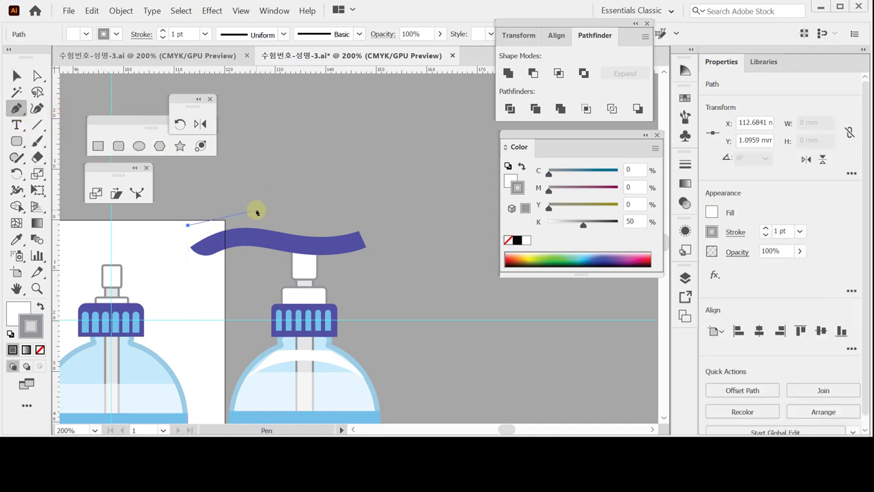
{"action": "left_click_drag", "start_coordinate": [288, 222], "coordinate": [330, 242]}
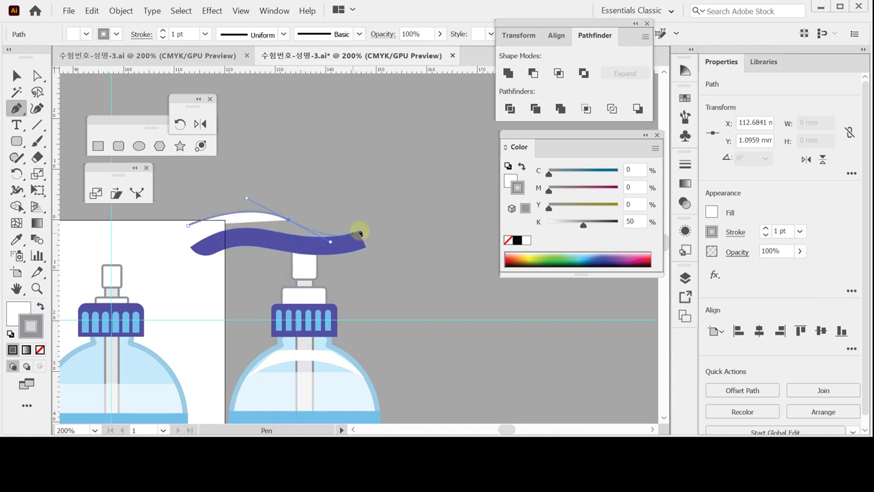
{"action": "left_click", "coordinate": [359, 218]}
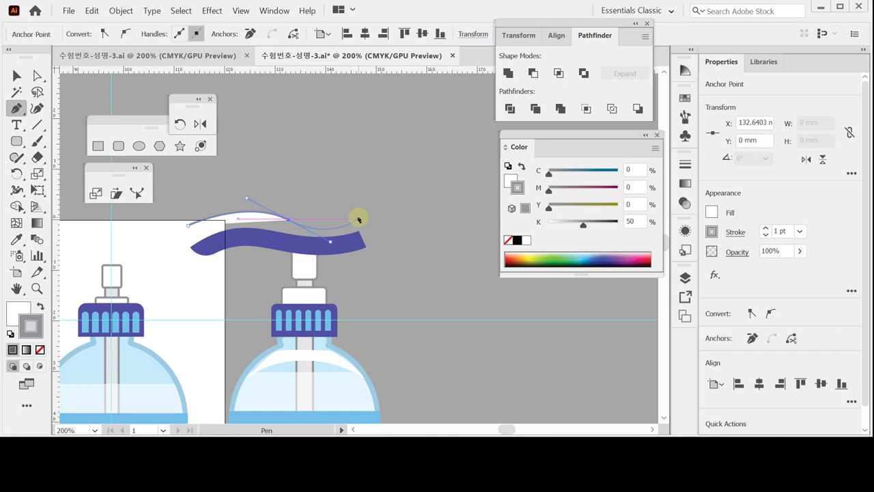
Refine the curve between the wavy path's middle and end points by adjusting the middle anchor's direction handle
{"action": "left_click_drag", "start_coordinate": [358, 218], "coordinate": [334, 246]}
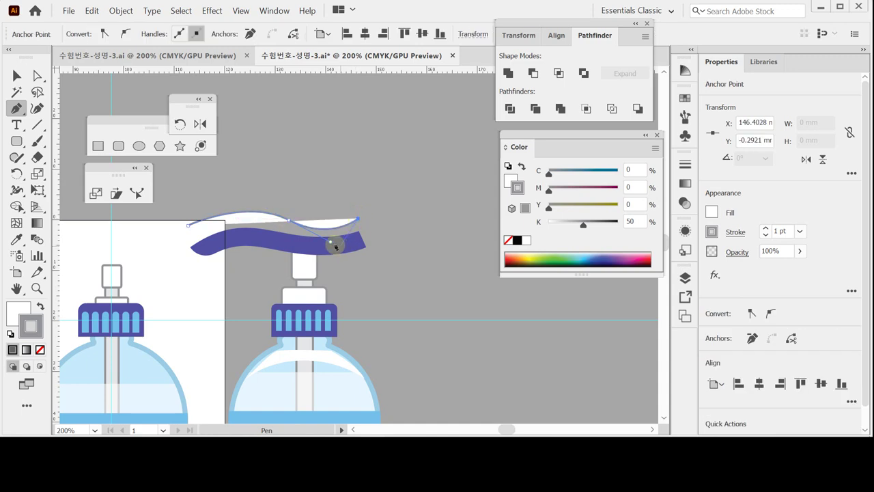
{"action": "left_click", "coordinate": [329, 238]}
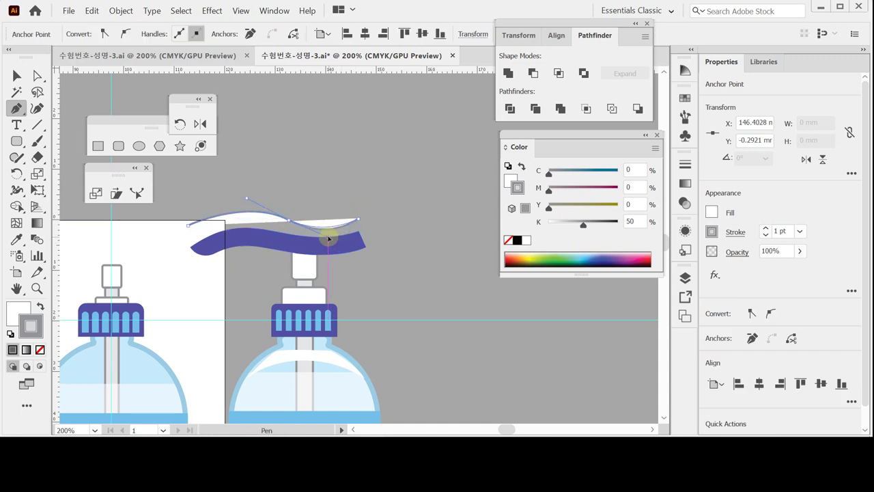
{"action": "left_click", "coordinate": [328, 238]}
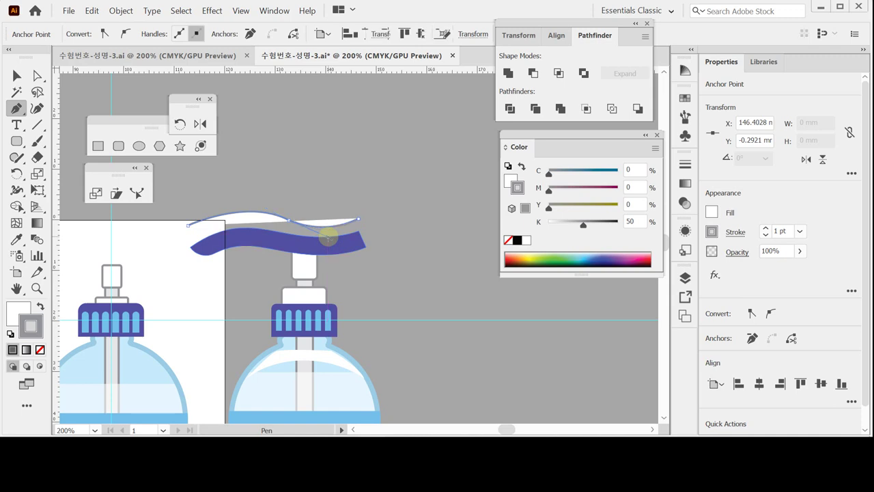
{"action": "left_click", "coordinate": [329, 238]}
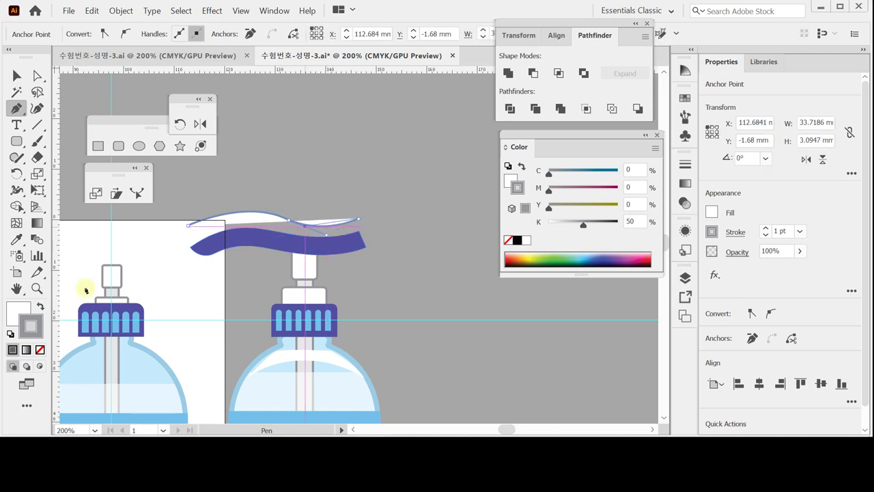
Remove the wavy path's fill and set its stroke colour to C 80, M 80, Y 0, K 0
{"action": "left_click", "coordinate": [15, 315]}
{"action": "left_click", "coordinate": [38, 349]}
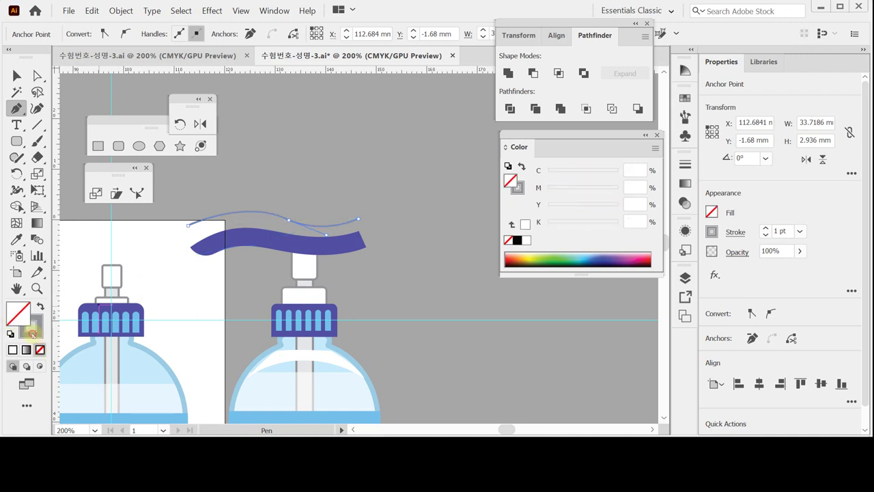
{"action": "left_click", "coordinate": [33, 327]}
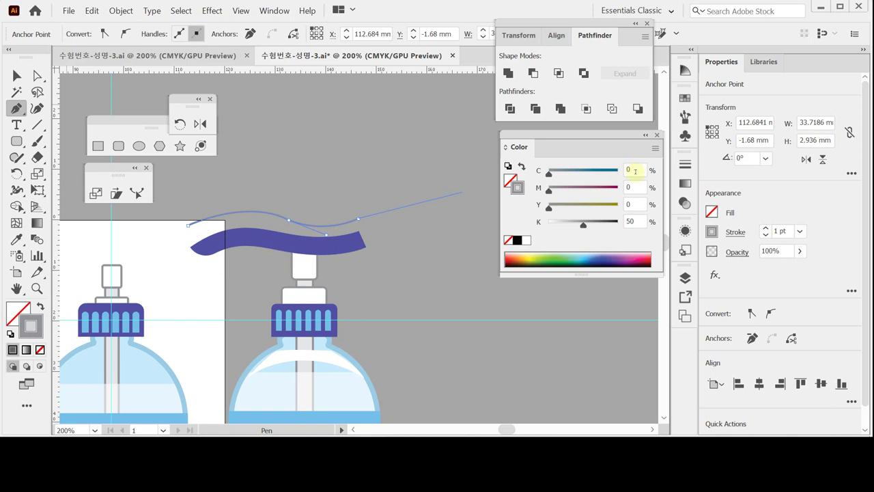
{"action": "left_click", "coordinate": [525, 241]}
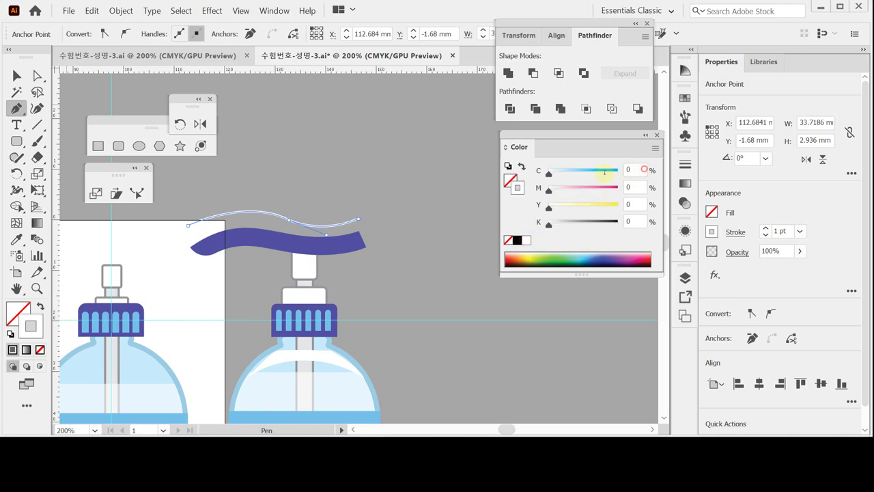
{"action": "left_click", "coordinate": [604, 171]}
{"action": "type", "text": "80"}
{"action": "key", "text": "Tab"}
{"action": "type", "text": "80"}
{"action": "key", "text": "Tab"}
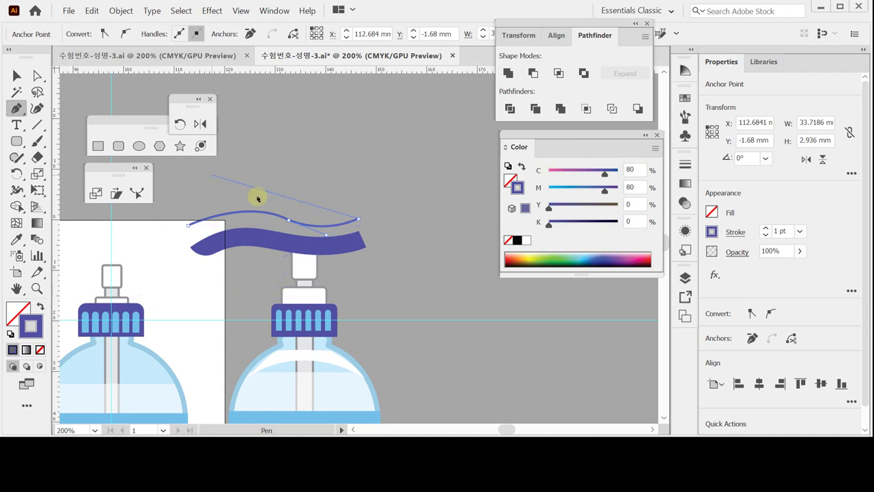
Set the wavy path's stroke weight to 10 pt and convert it to a filled shape with Outline Stroke
{"action": "left_click", "coordinate": [802, 233]}
{"action": "left_click", "coordinate": [821, 86]}
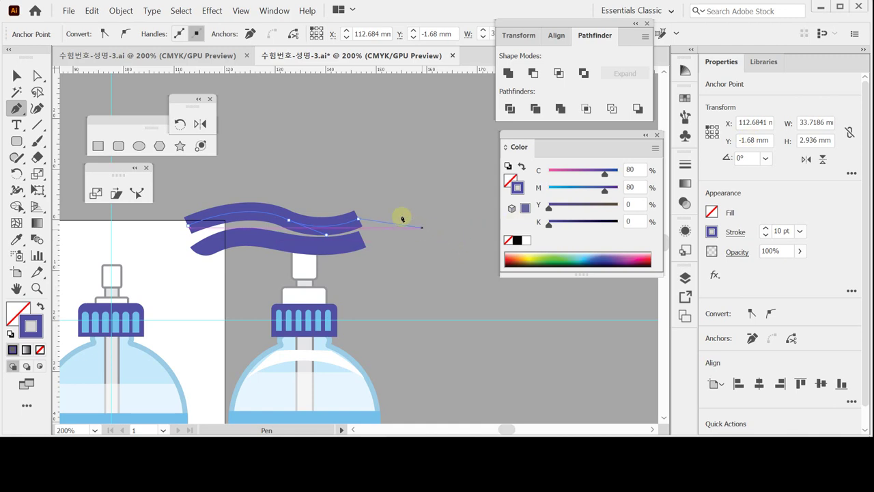
{"action": "left_click", "coordinate": [119, 11]}
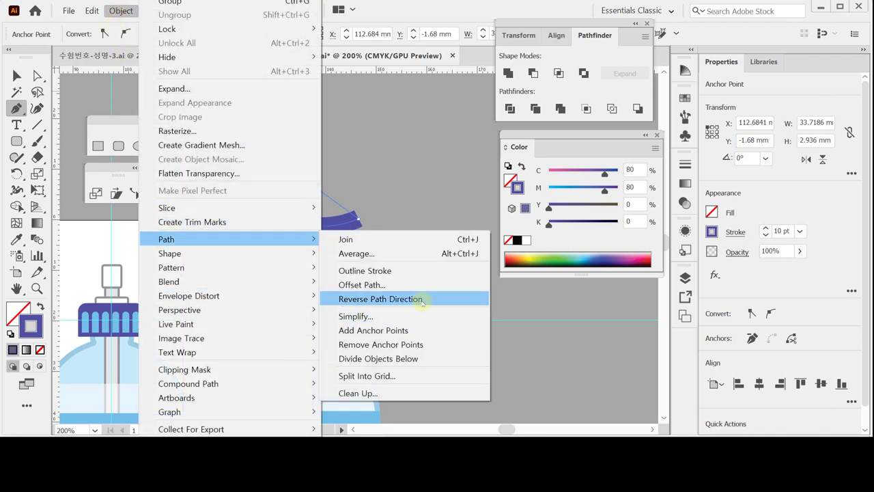
{"action": "left_click", "coordinate": [421, 270]}
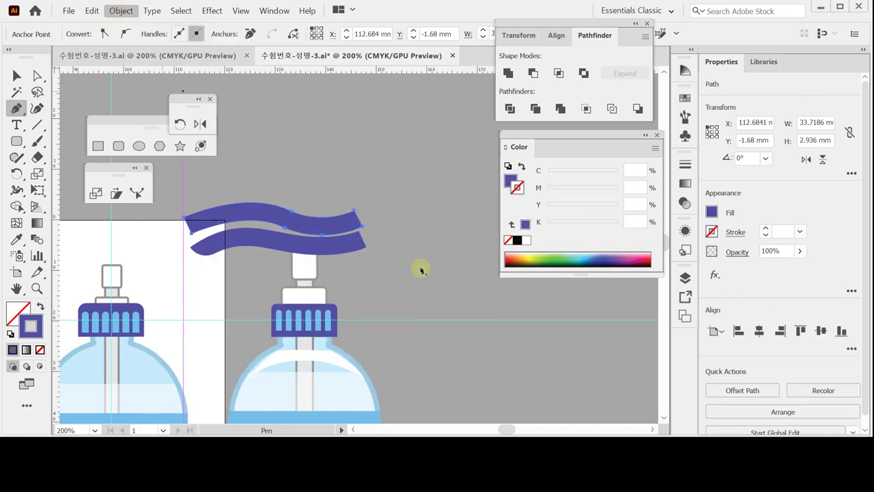
Move the purple wavy nozzle onto the top of the drawn bottle's pump, overlapping the upper white rounded rectangle
{"action": "left_click", "coordinate": [17, 76]}
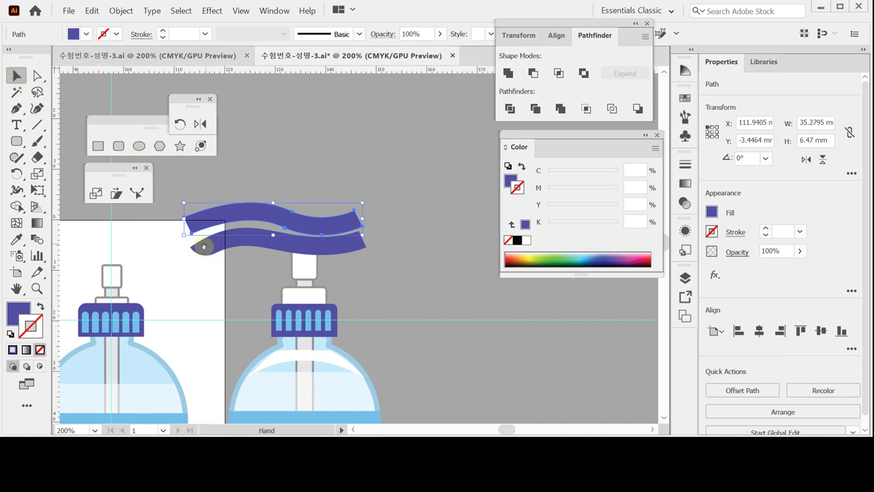
{"action": "left_click_drag", "start_coordinate": [239, 248], "coordinate": [247, 276]}
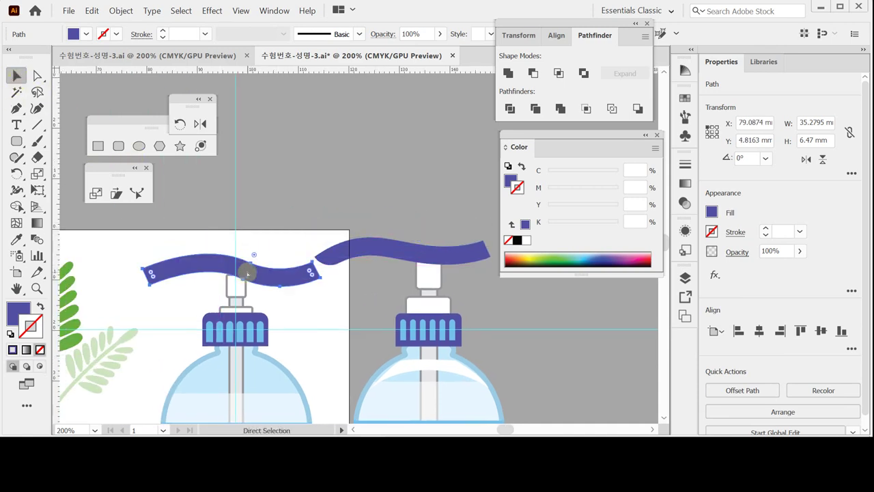
{"action": "key", "text": "ctrl+plus"}
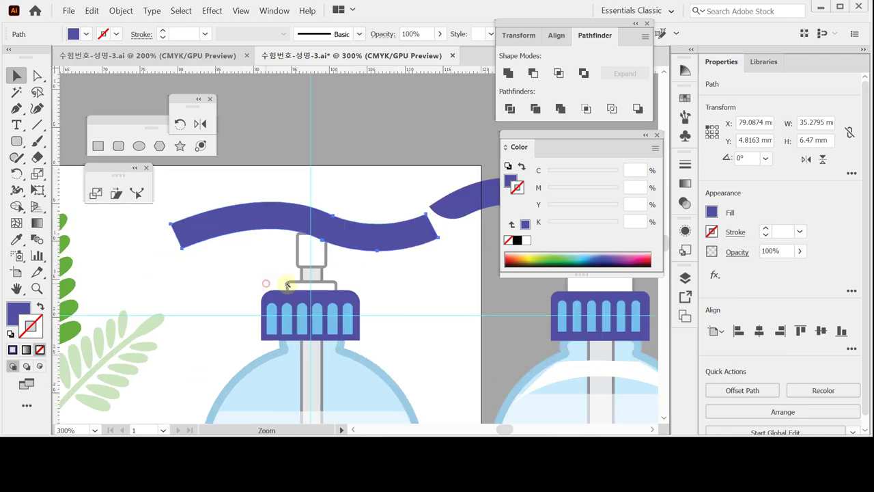
{"action": "left_click_drag", "start_coordinate": [353, 234], "coordinate": [373, 245]}
{"action": "key", "text": "ctrl"}
{"action": "key", "text": "v"}
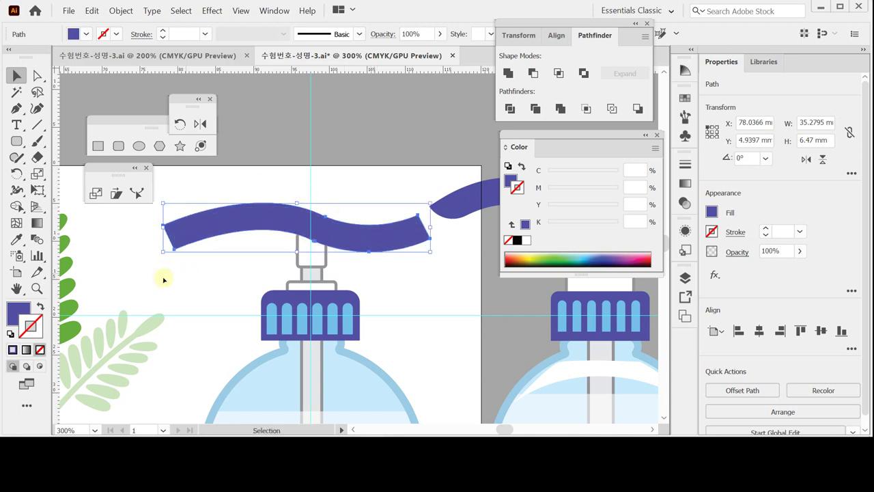
Round the lower corner at the nozzle's left end to about 3.8 mm and save the document
{"action": "left_click", "coordinate": [37, 75]}
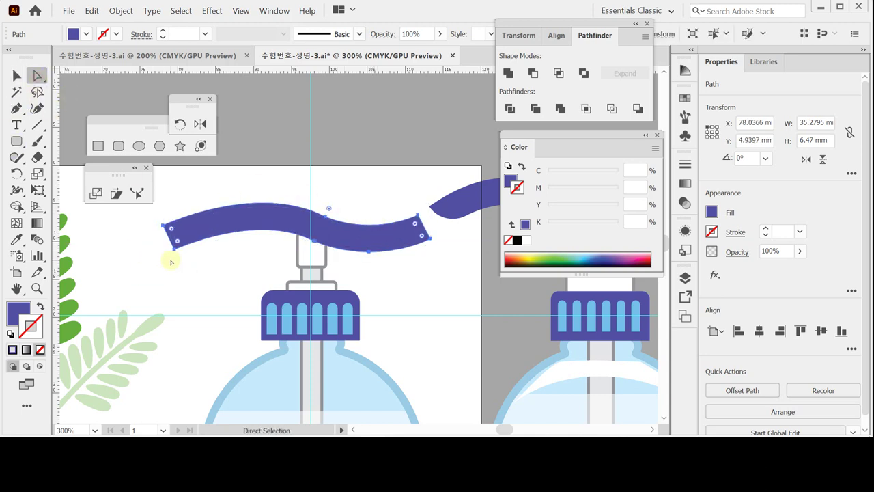
{"action": "left_click_drag", "start_coordinate": [153, 266], "coordinate": [183, 244]}
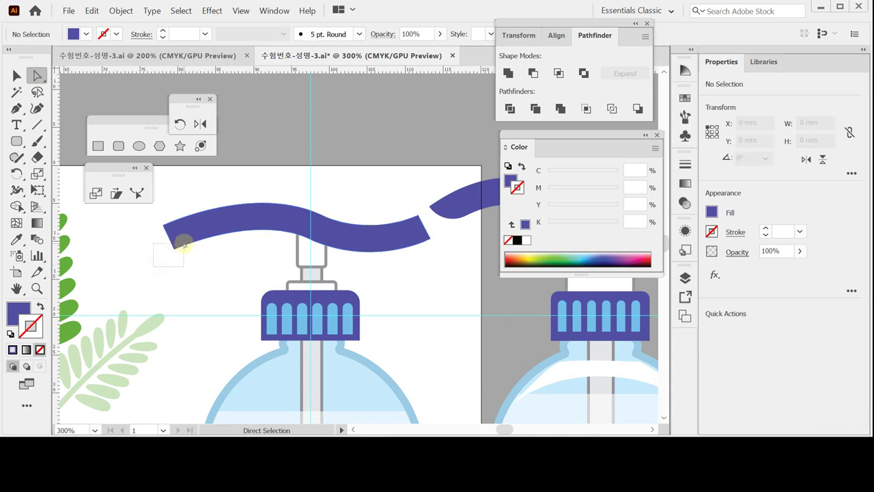
{"action": "left_click_drag", "start_coordinate": [183, 244], "coordinate": [181, 242]}
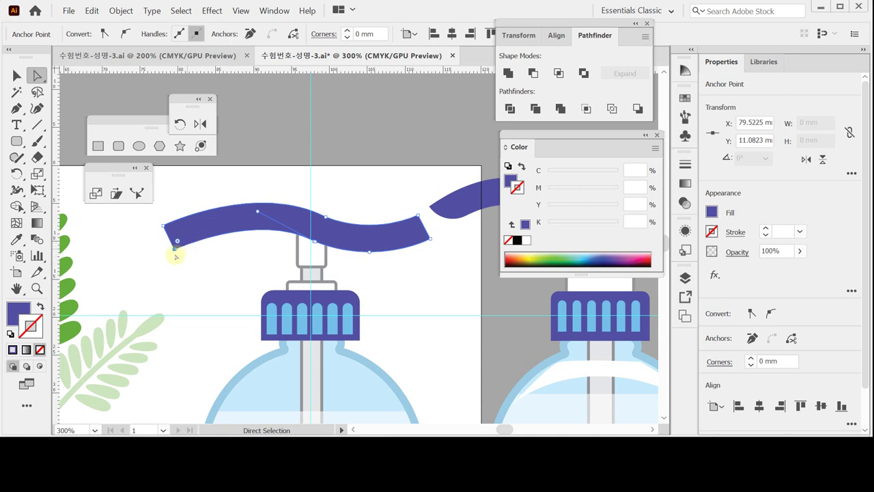
{"action": "left_click_drag", "start_coordinate": [177, 241], "coordinate": [191, 223]}
{"action": "key", "text": "ctrl"}
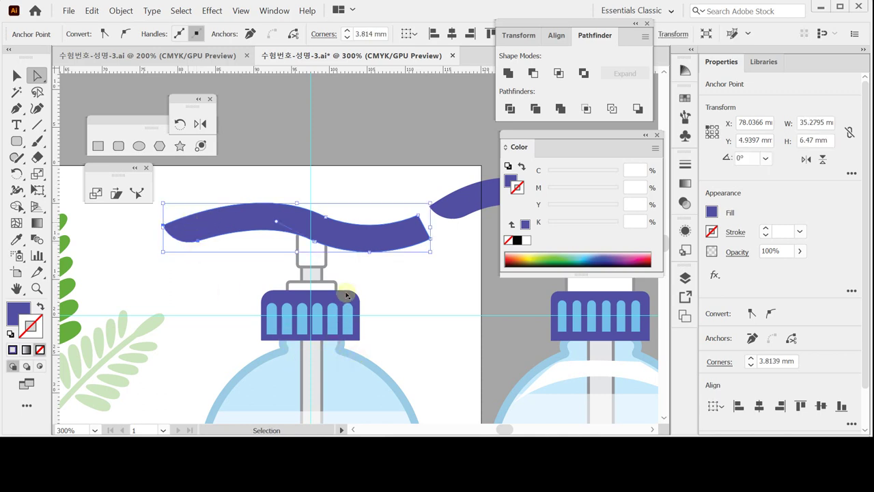
{"action": "left_click", "coordinate": [569, 367]}
{"action": "key", "text": "ctrl+s"}
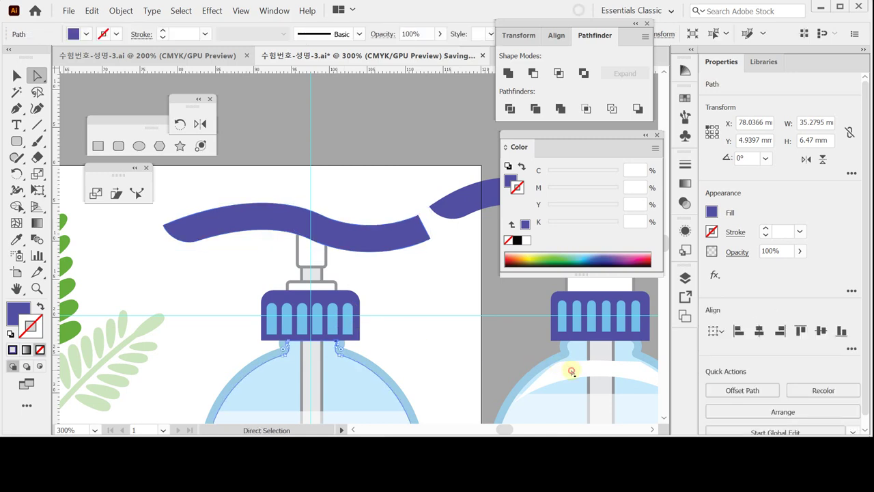
Draw a closed white highlight without stroke across the drawn bottle's shoulders, with a straight top edge and an arched lower edge
{"action": "left_click_drag", "start_coordinate": [495, 357], "coordinate": [430, 301]}
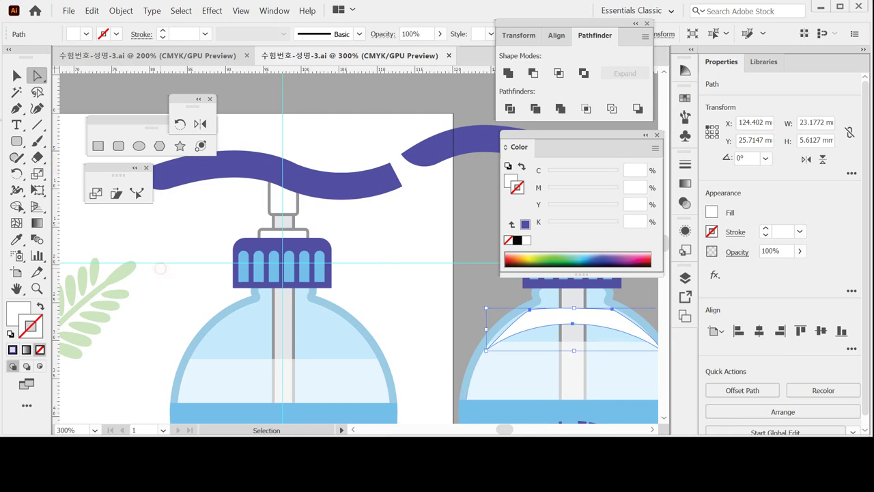
{"action": "key", "text": "ctrl+shift+a"}
{"action": "key", "text": "p"}
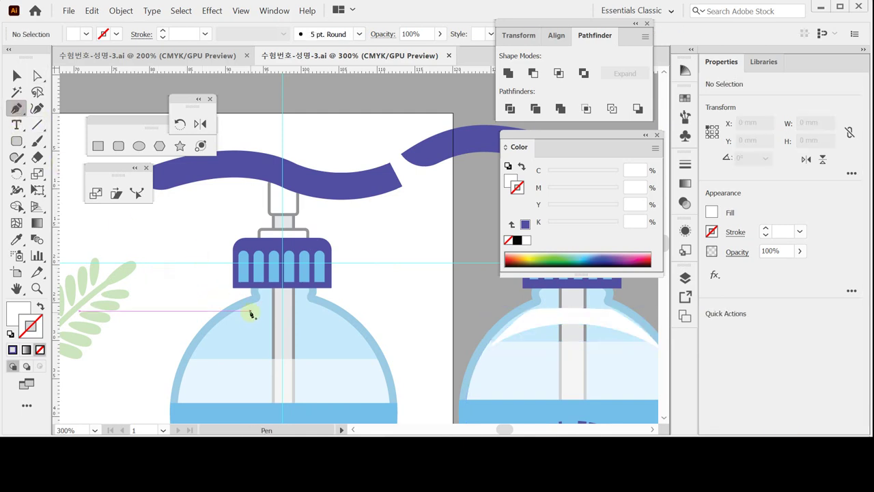
{"action": "left_click", "coordinate": [243, 308]}
{"action": "left_click", "coordinate": [325, 311], "text": "shift"}
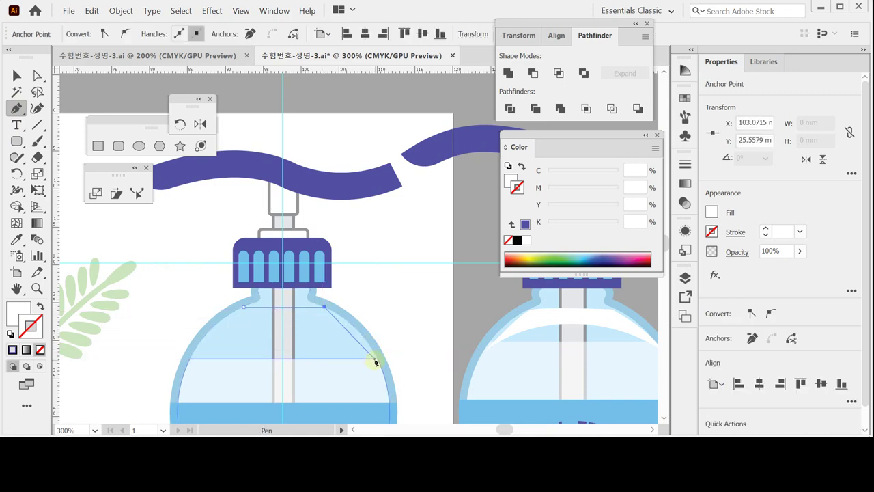
{"action": "left_click_drag", "start_coordinate": [373, 351], "coordinate": [384, 375]}
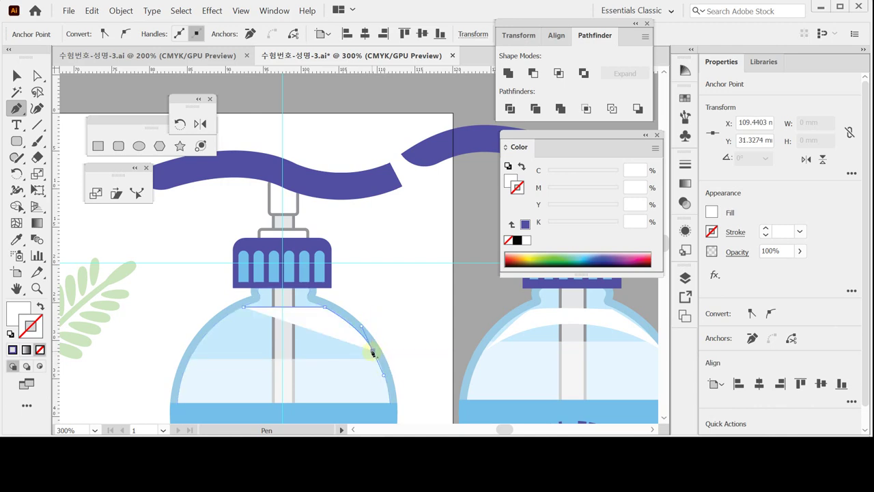
{"action": "left_click", "coordinate": [373, 351]}
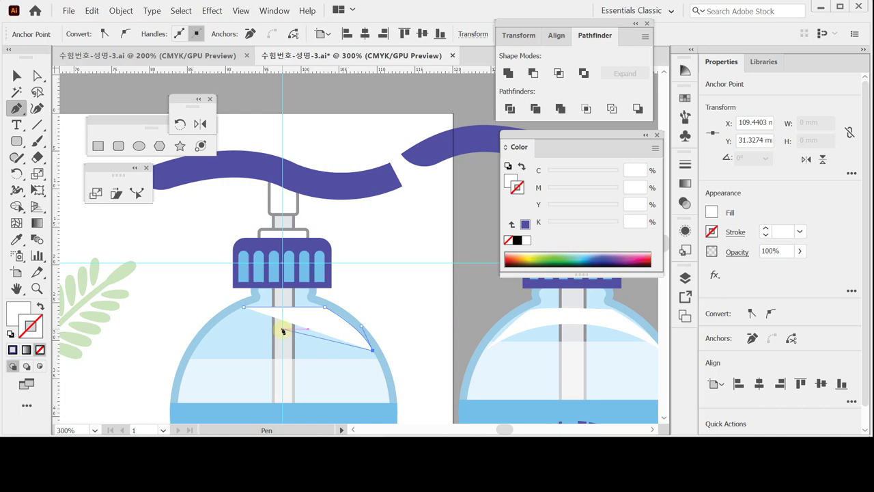
{"action": "left_click_drag", "start_coordinate": [284, 329], "coordinate": [229, 328]}
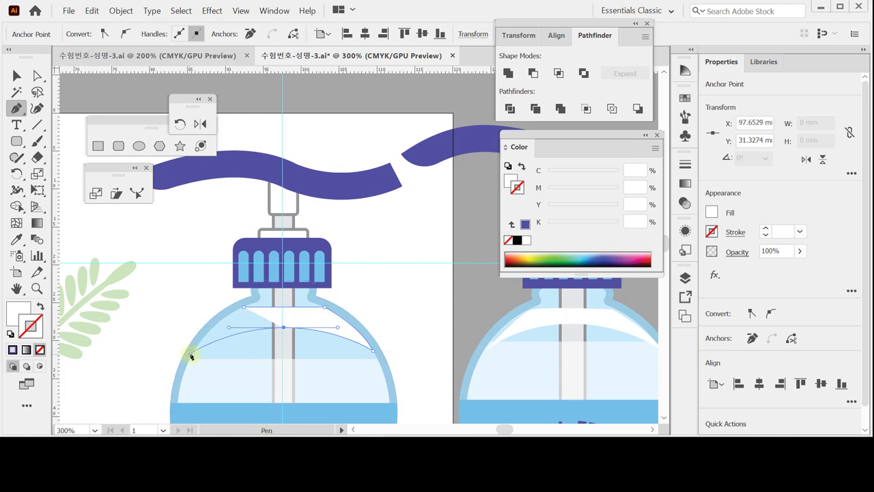
{"action": "left_click", "coordinate": [194, 352]}
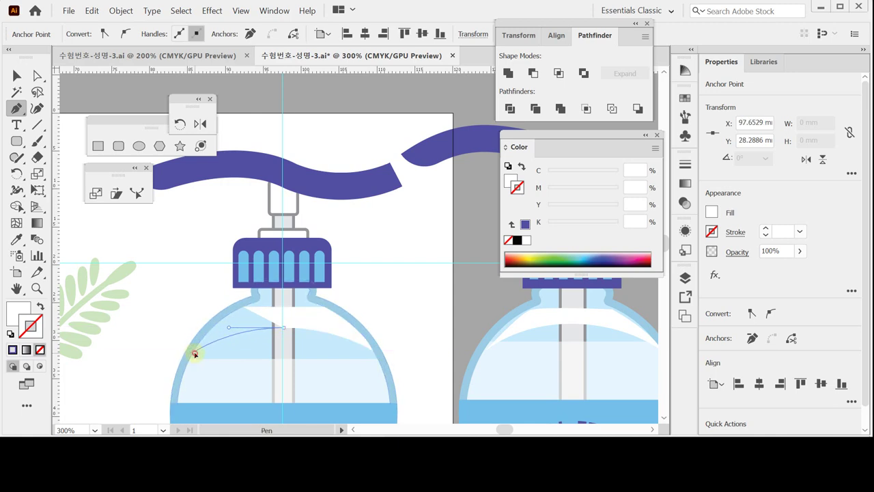
{"action": "left_click", "coordinate": [244, 308]}
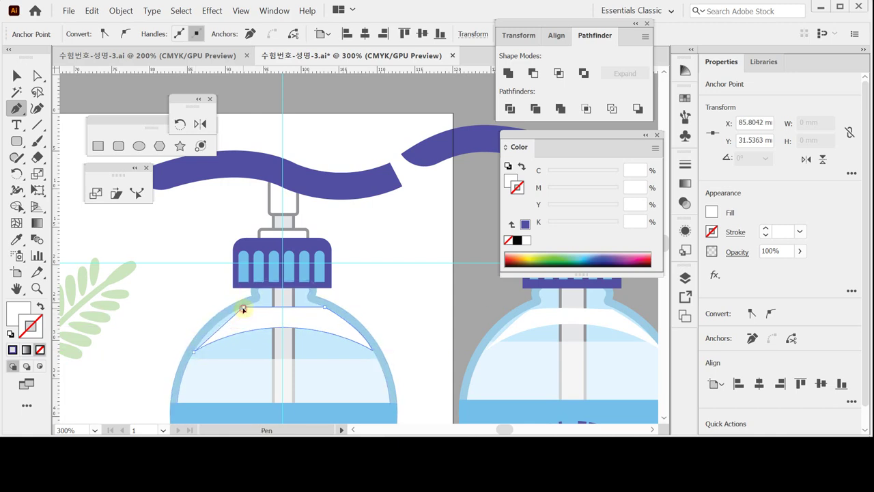
Curve the white highlight's left side outward to follow the drawn bottle's shoulder, and save the document
{"action": "left_click_drag", "start_coordinate": [243, 308], "coordinate": [264, 298]}
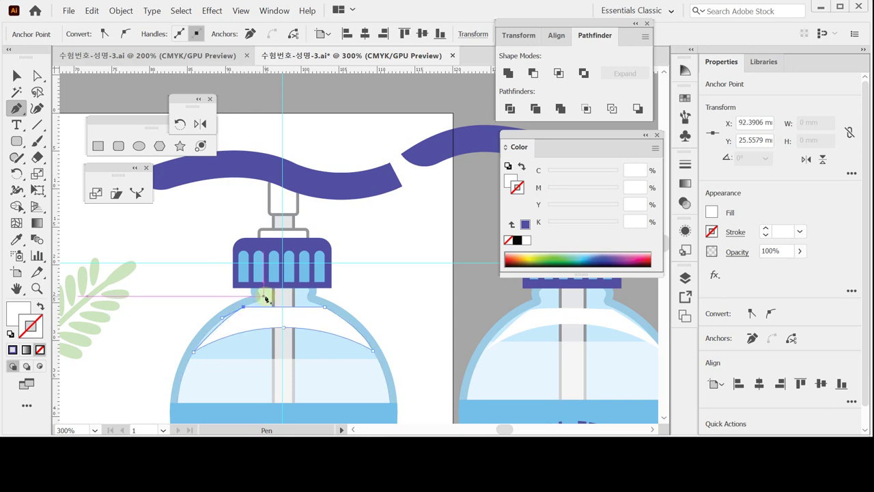
{"action": "key", "text": "ctrl"}
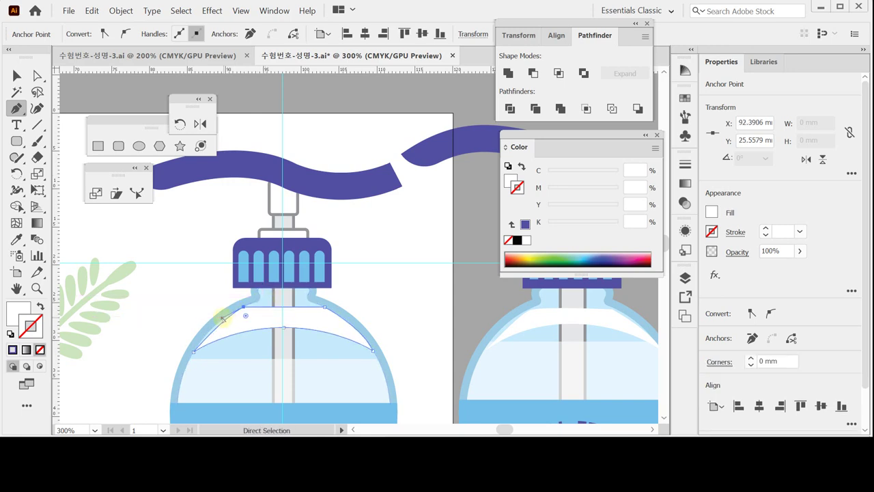
{"action": "left_click_drag", "start_coordinate": [223, 318], "coordinate": [209, 320]}
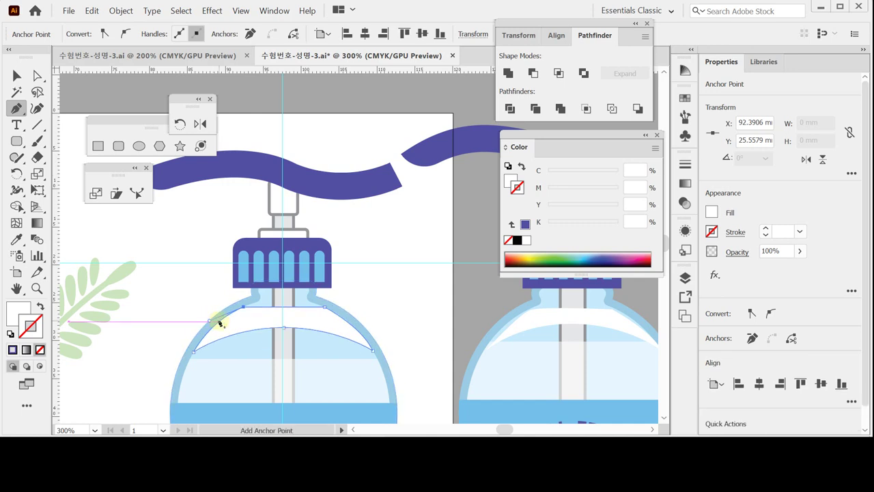
{"action": "left_click_drag", "start_coordinate": [293, 338], "coordinate": [400, 254]}
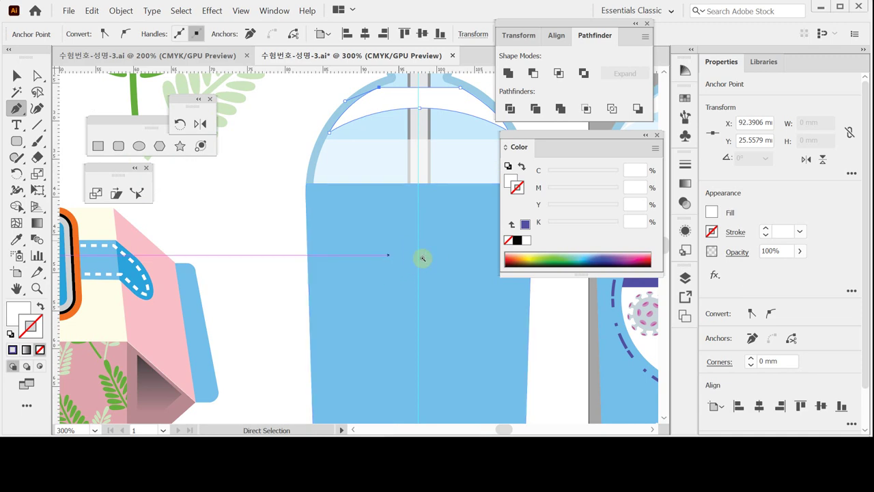
{"action": "key", "text": "ctrl+s"}
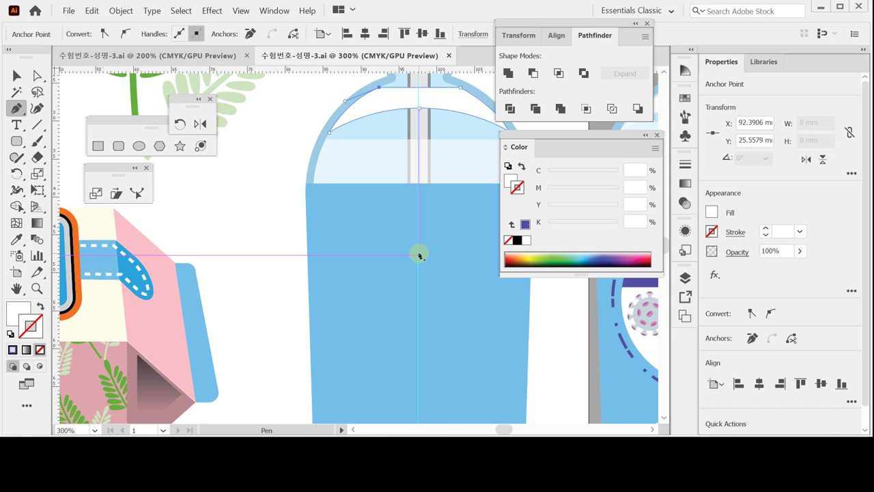
Create a 23 mm by 23 mm circle on the vertical guide, within the drawn bottle's blue body
{"action": "left_click", "coordinate": [139, 146]}
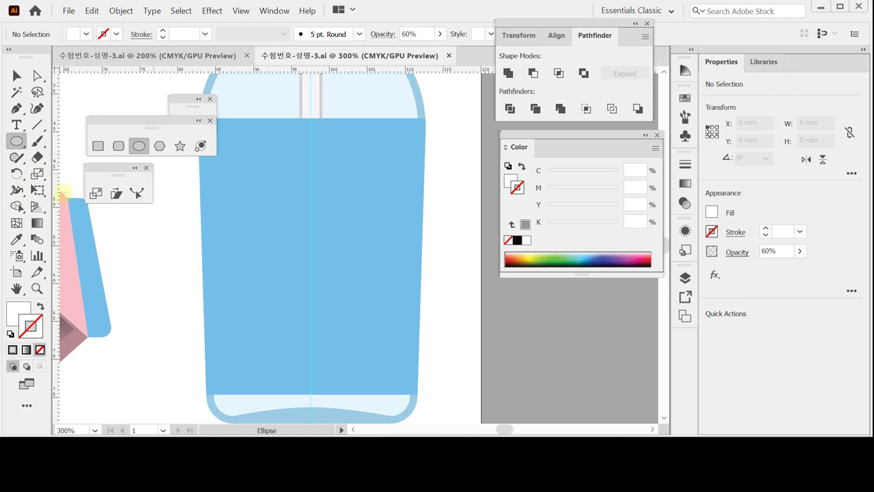
{"action": "left_click", "coordinate": [139, 145]}
{"action": "left_click", "coordinate": [311, 251]}
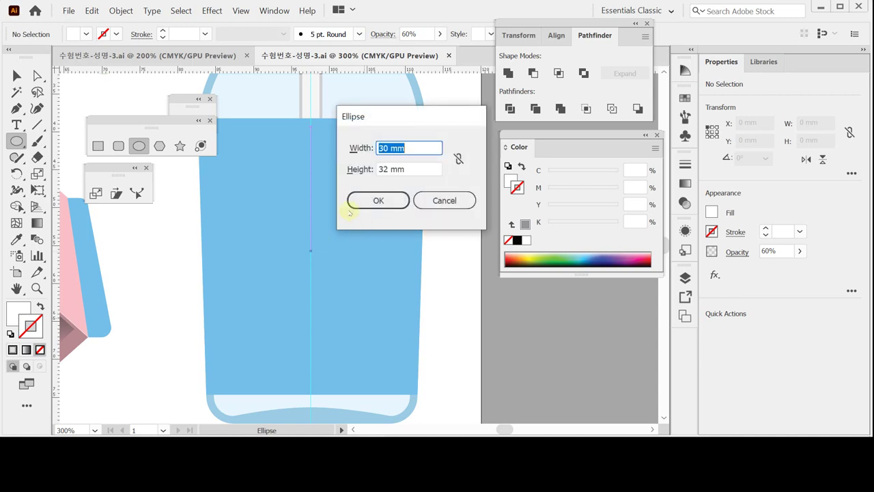
{"action": "type", "text": "23"}
{"action": "key", "text": "Tab"}
{"action": "type", "text": "23"}
{"action": "key", "text": "Return"}
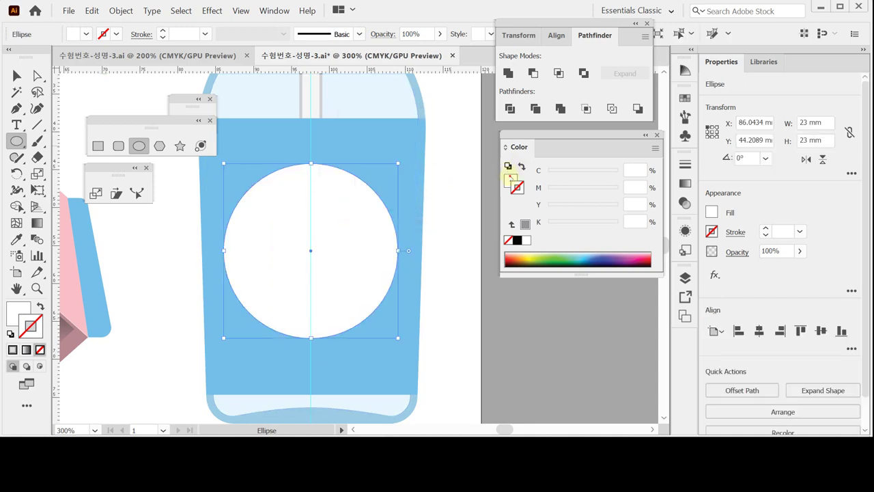
Fill the circle with purple C 80, M 80, Y 0, K 0 and save the document
{"action": "left_click", "coordinate": [511, 177]}
{"action": "left_click", "coordinate": [632, 187]}
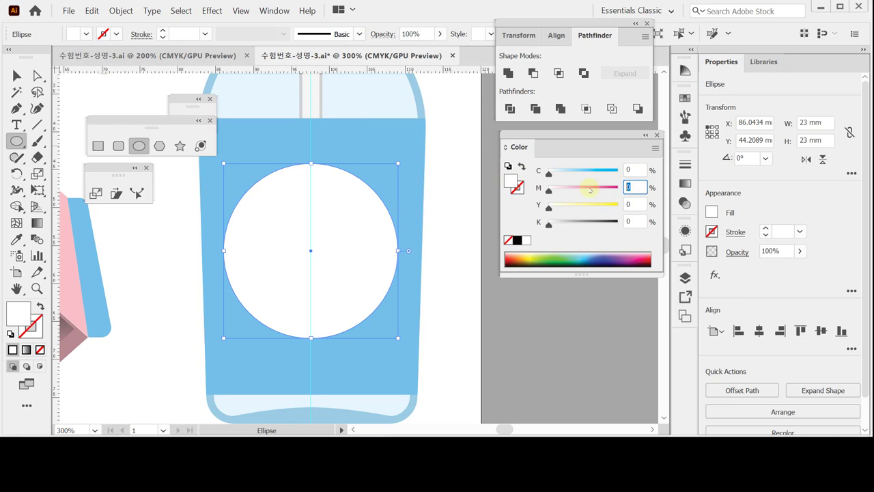
{"action": "key", "text": "shift+Tab"}
{"action": "type", "text": "80"}
{"action": "key", "text": "Tab"}
{"action": "type", "text": "80"}
{"action": "key", "text": "Tab"}
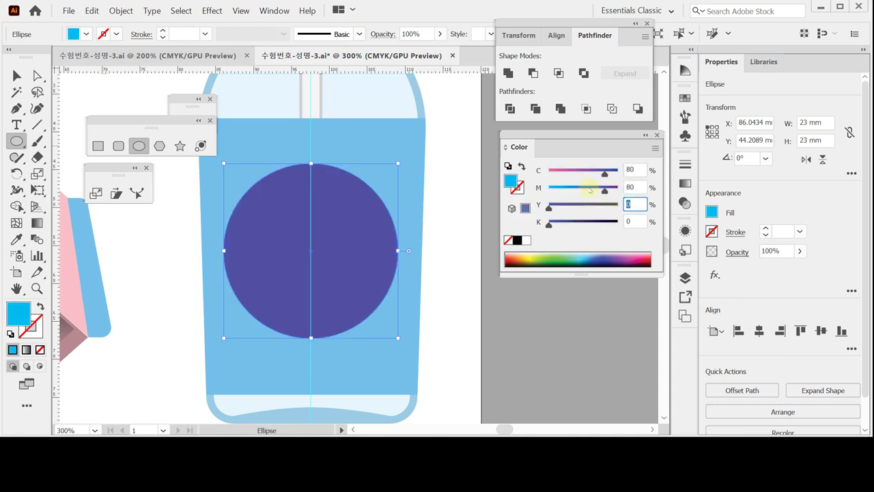
{"action": "key", "text": "Return"}
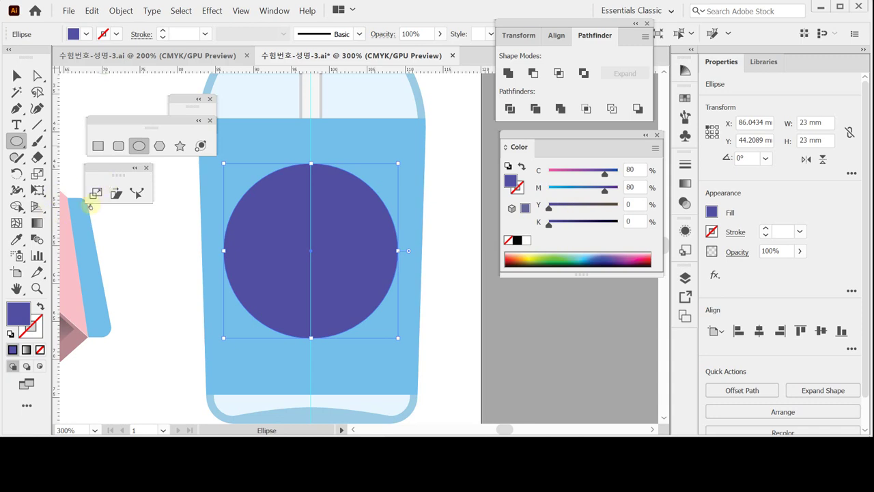
{"action": "key", "text": "ctrl+s"}
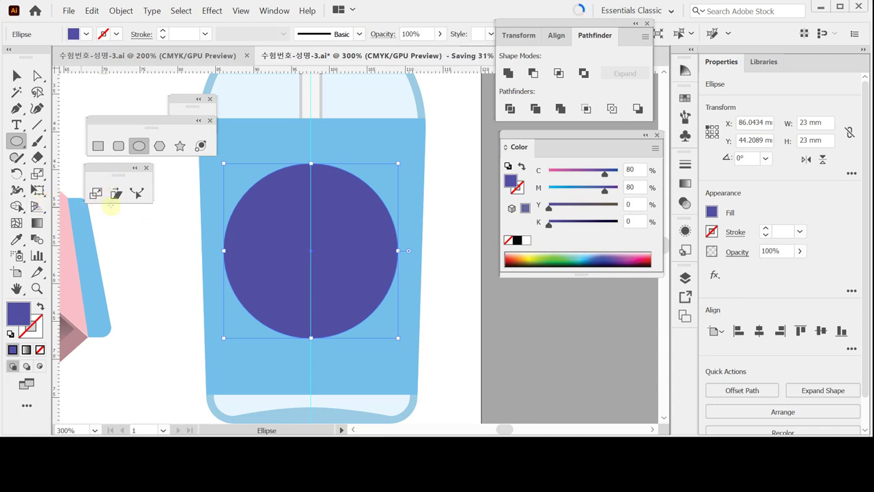
Make a copy of the purple circle scaled uniformly to 110% and swap its fill and stroke to leave a purple outline
{"action": "left_click", "coordinate": [37, 175]}
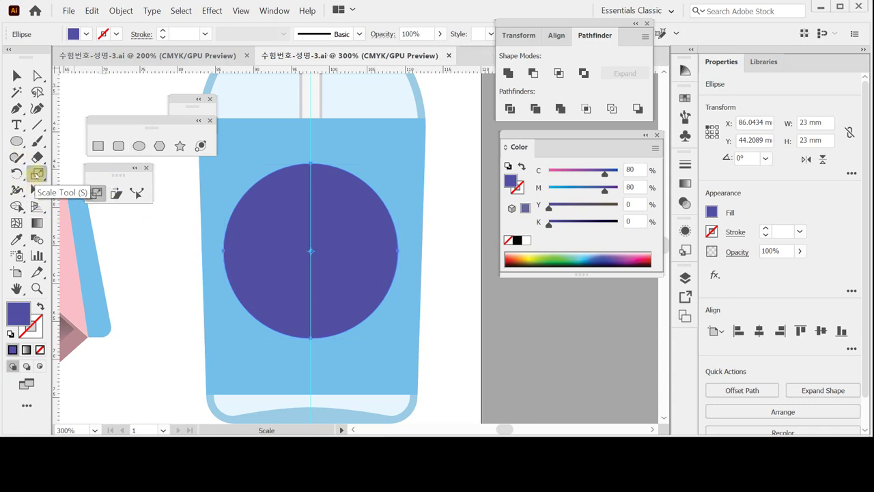
{"action": "double_click", "coordinate": [37, 174]}
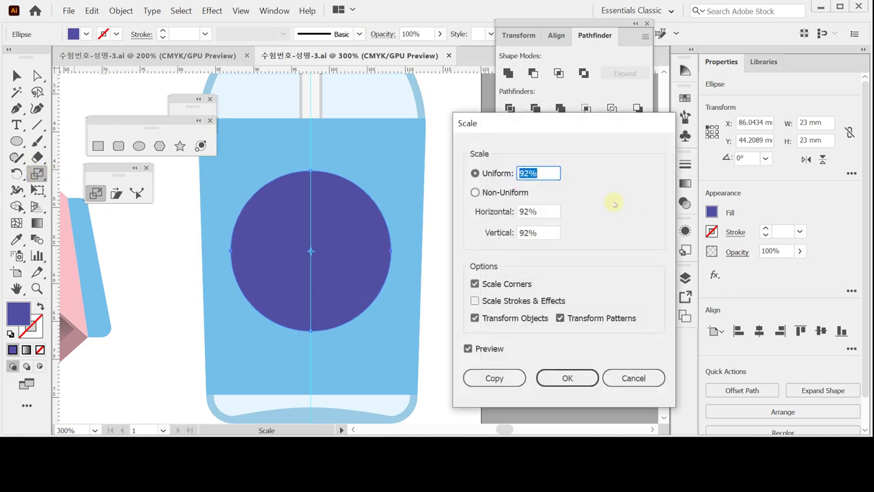
{"action": "type", "text": "110"}
{"action": "left_click", "coordinate": [491, 384]}
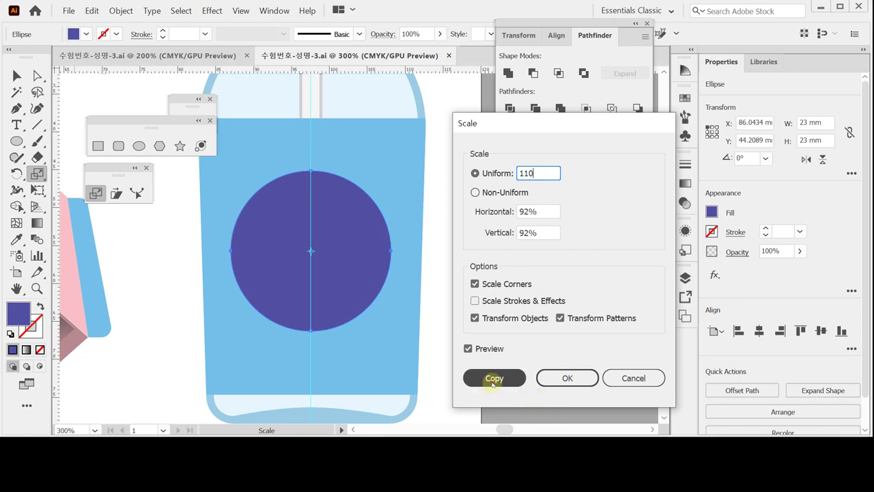
{"action": "left_click", "coordinate": [494, 384]}
{"action": "key", "text": "v"}
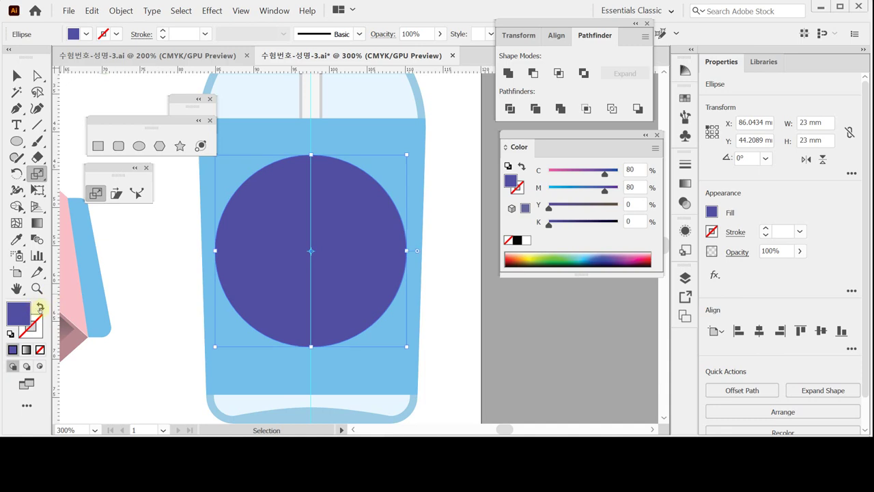
{"action": "left_click", "coordinate": [40, 308]}
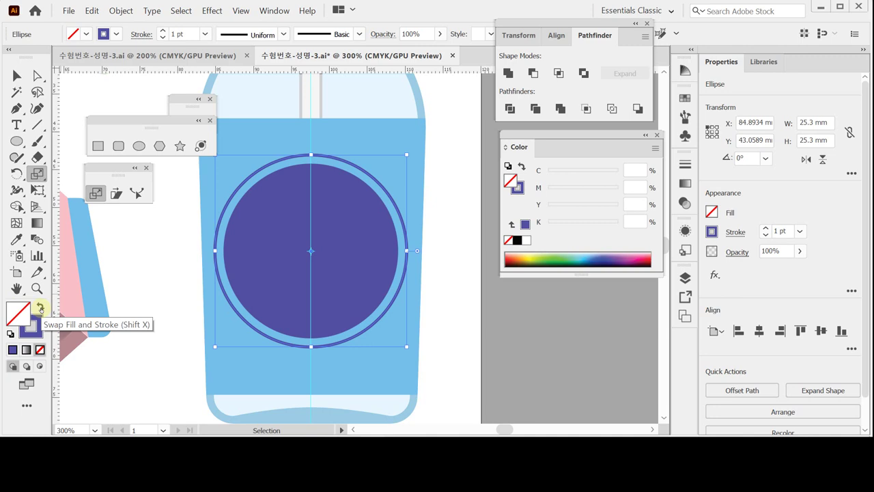
Turn the outer circle's stroke into a dashed line with a 1 pt dash, 6 pt gap and 3 pt dash
{"action": "key", "text": "s"}
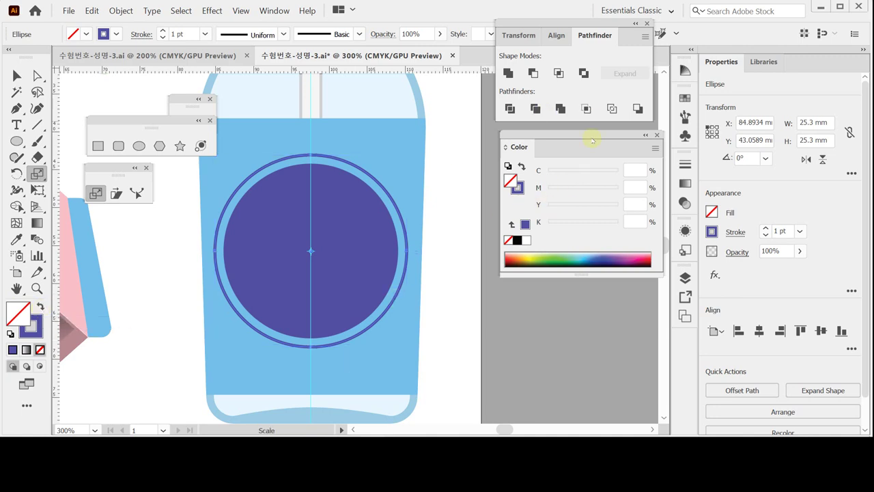
{"action": "left_click", "coordinate": [733, 233]}
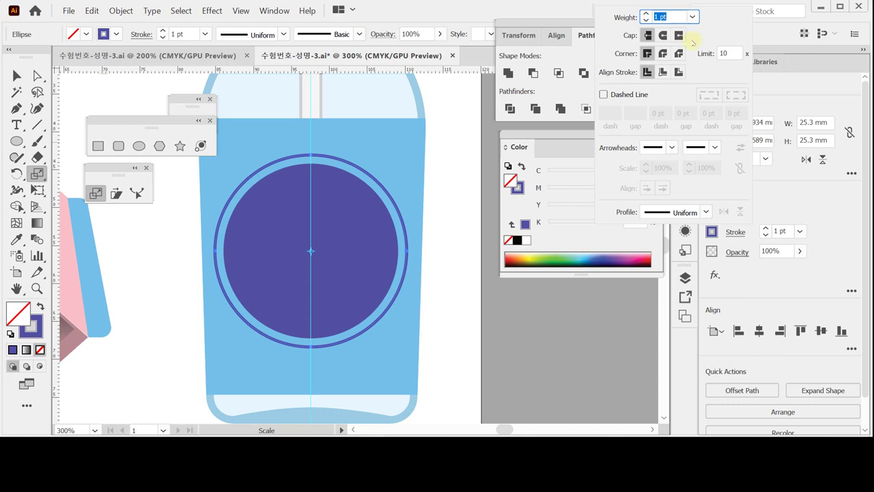
{"action": "left_click", "coordinate": [604, 94]}
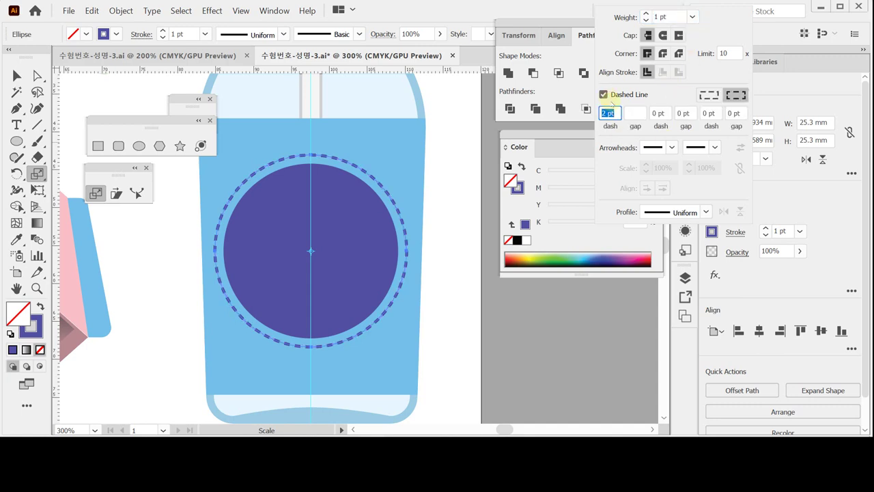
{"action": "type", "text": "1"}
{"action": "key", "text": "Tab"}
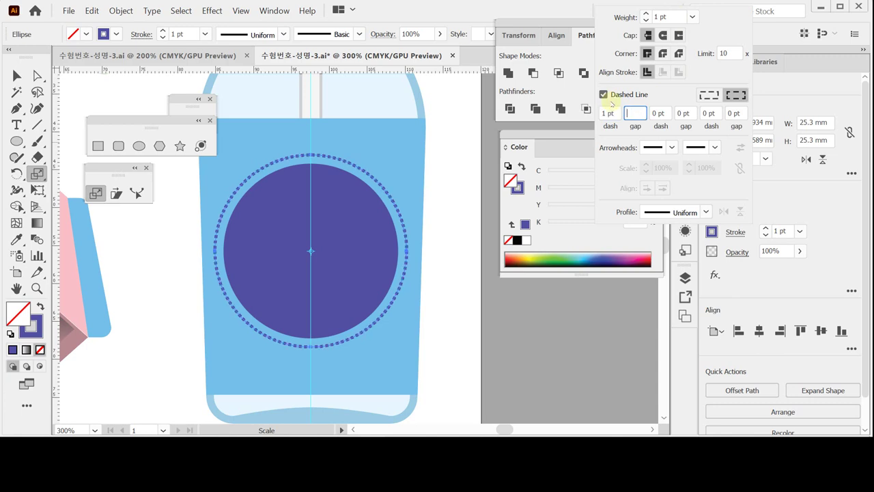
{"action": "type", "text": "6"}
{"action": "key", "text": "Tab"}
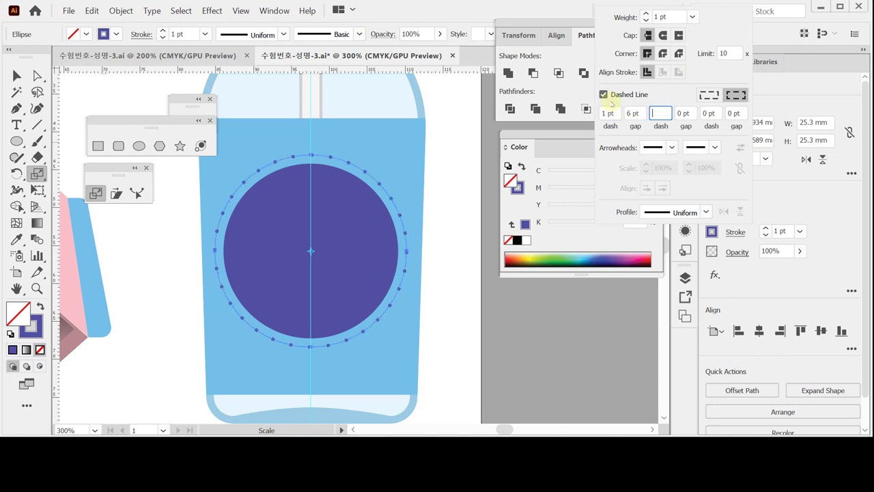
{"action": "type", "text": "3"}
{"action": "key", "text": "Tab"}
{"action": "key", "text": "Tab"}
{"action": "key", "text": "Tab"}
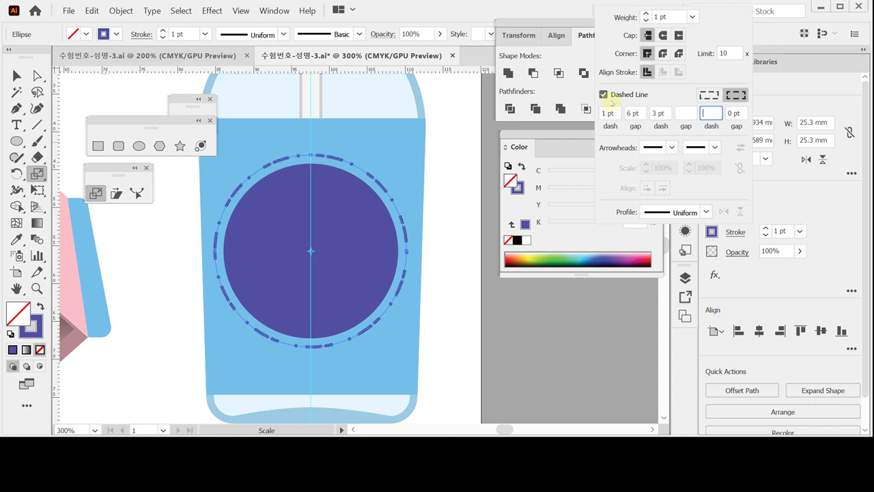
{"action": "key", "text": "Return"}
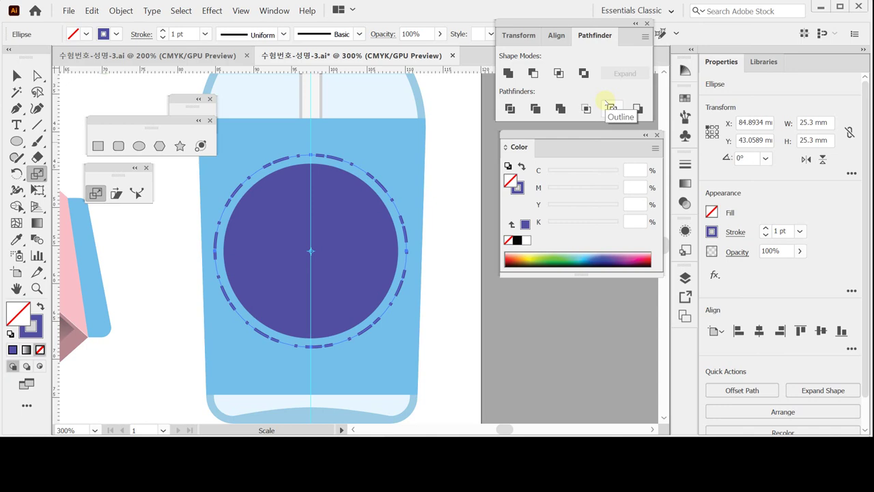
{"action": "left_click", "coordinate": [605, 102]}
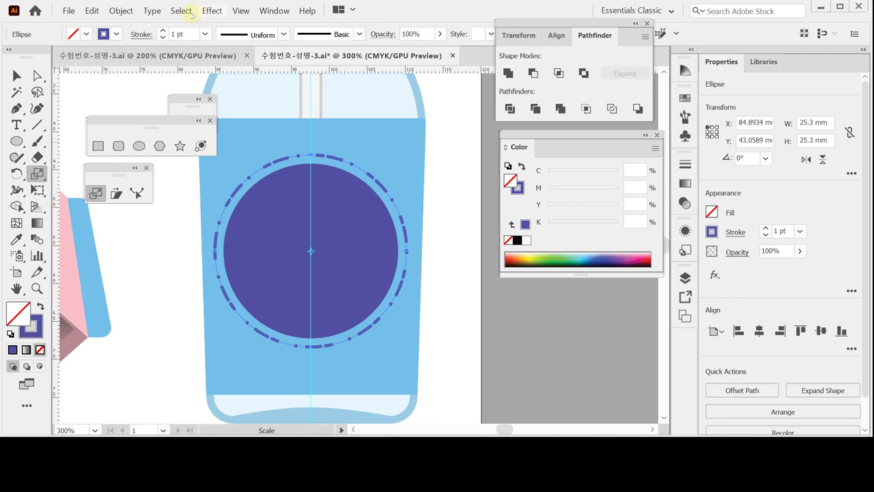
Draw a horizontal line about 33 mm long across the purple circle's upper half, with a solid black 1 pt stroke and no fill
{"action": "key", "text": "v"}
{"action": "left_click", "coordinate": [37, 124]}
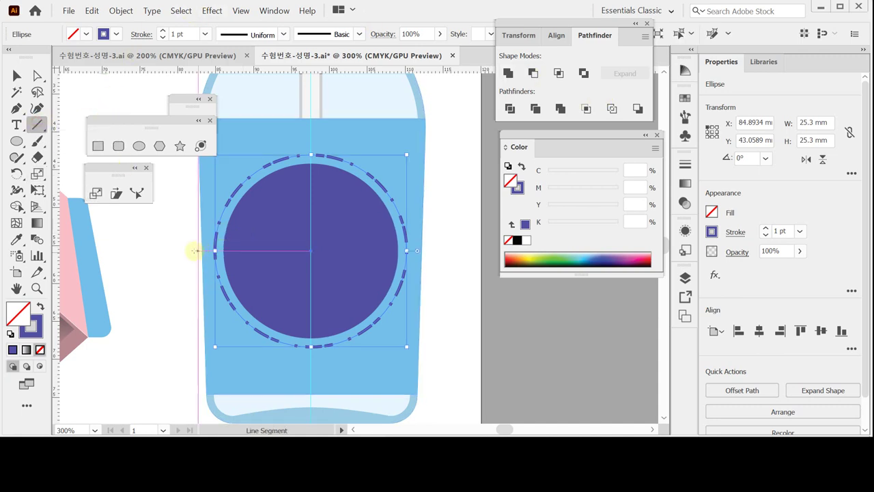
{"action": "mouse_move", "coordinate": [186, 227]}
{"action": "left_mouse_down"}
{"action": "mouse_move", "coordinate": [430, 238]}
{"action": "mouse_move", "coordinate": [440, 227]}
{"action": "left_mouse_up"}
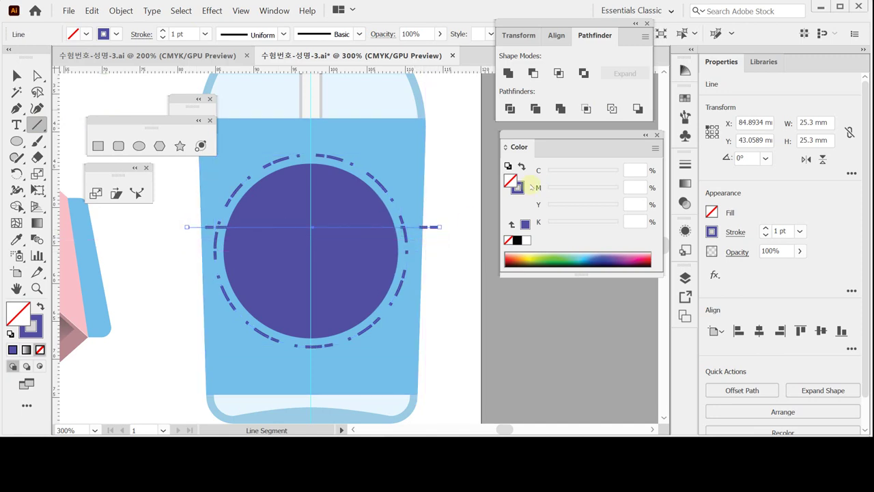
{"action": "left_click", "coordinate": [518, 240]}
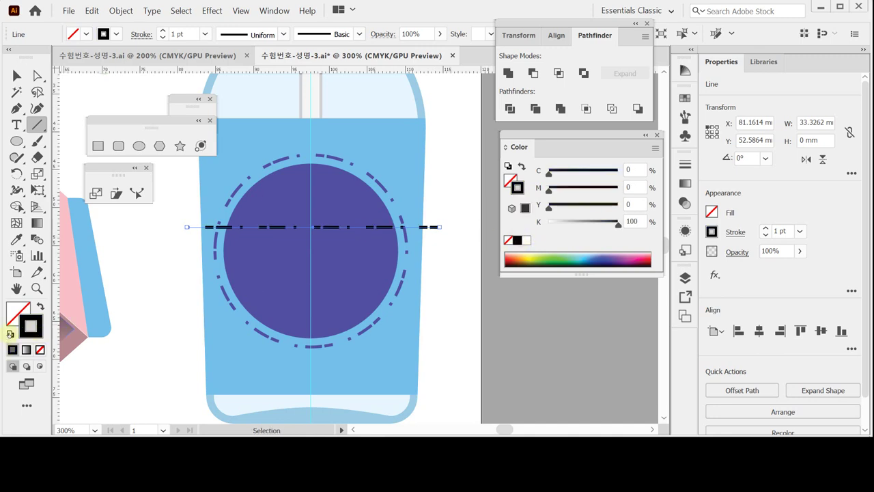
{"action": "left_click", "coordinate": [10, 334]}
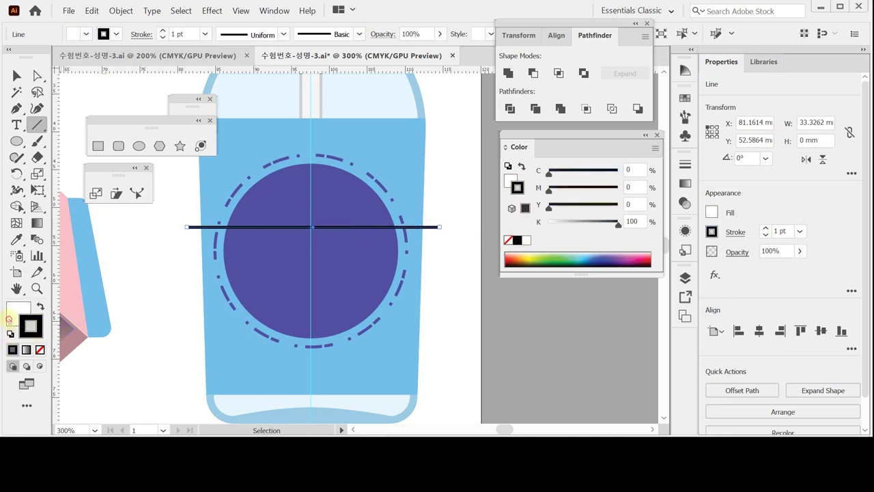
{"action": "left_click", "coordinate": [15, 312]}
{"action": "left_click", "coordinate": [40, 349]}
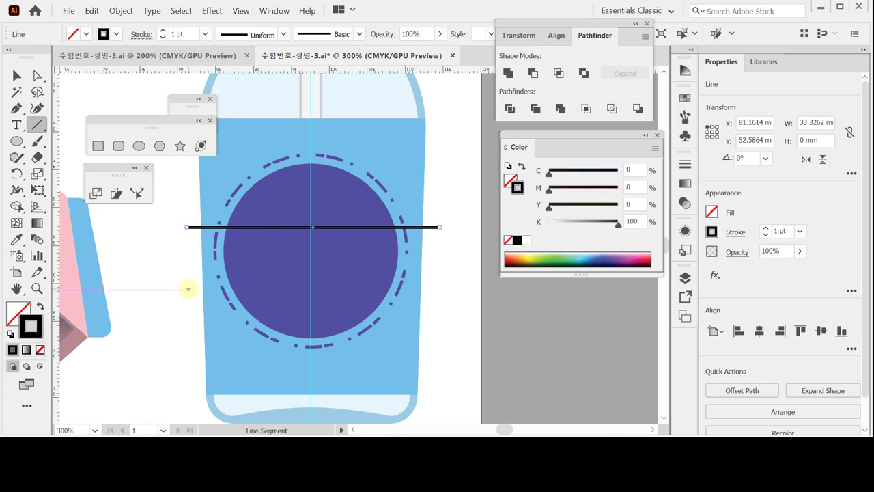
Nudge the black horizontal line down about 0.85 mm across the purple circle, and clear the selection
{"action": "key", "text": "Down"}
{"action": "key", "text": "Down"}
{"action": "key", "text": "Down"}
{"action": "key", "text": "Down"}
{"action": "key", "text": "Down"}
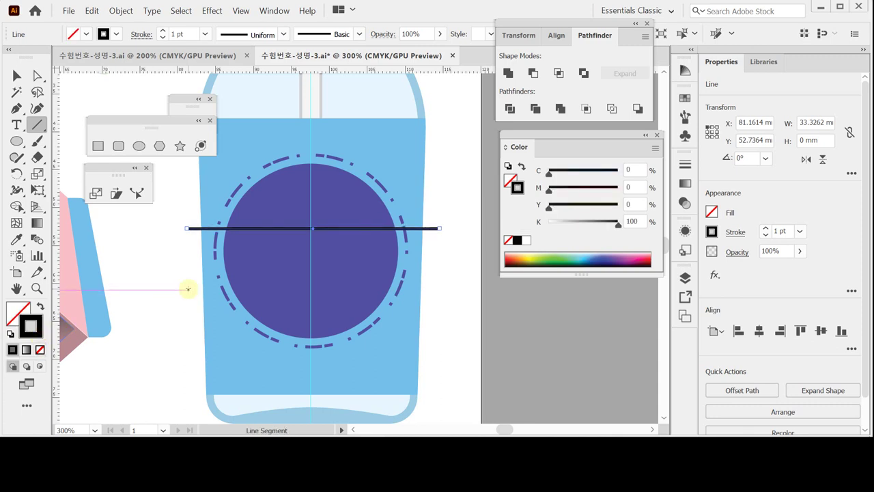
{"action": "key", "text": "Down"}
{"action": "key", "text": "Down"}
{"action": "key", "text": "Down"}
{"action": "key", "text": "Down"}
{"action": "key", "text": "Down"}
{"action": "key", "text": "Down"}
{"action": "key", "text": "Down"}
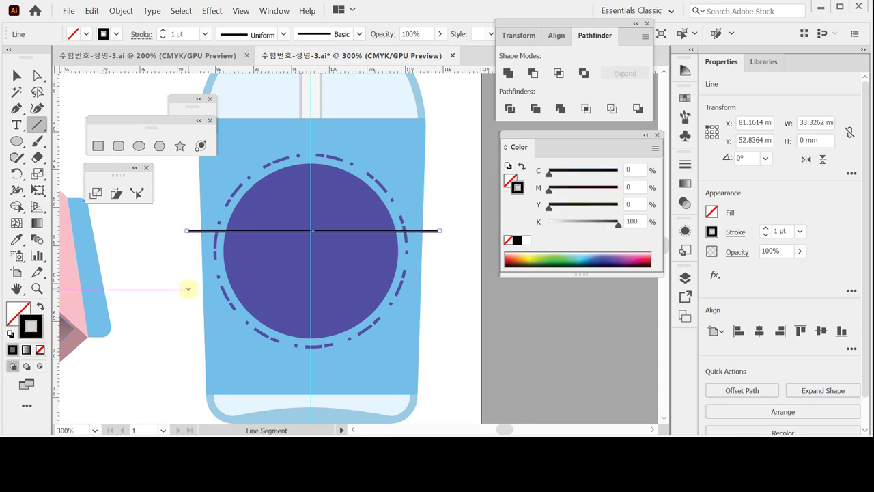
{"action": "key", "text": "Down"}
{"action": "key", "text": "Down"}
{"action": "key", "text": "Down"}
{"action": "key", "text": "Down"}
{"action": "key", "text": "Down"}
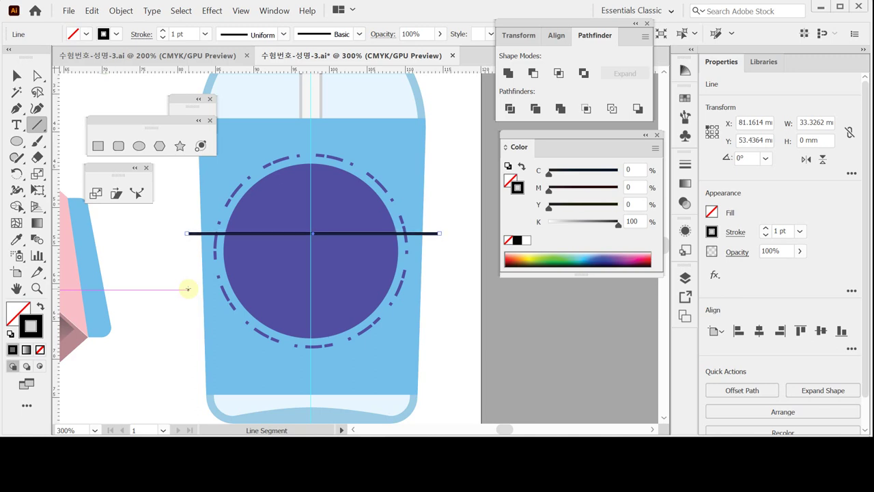
{"action": "left_click", "coordinate": [275, 274], "text": "shift"}
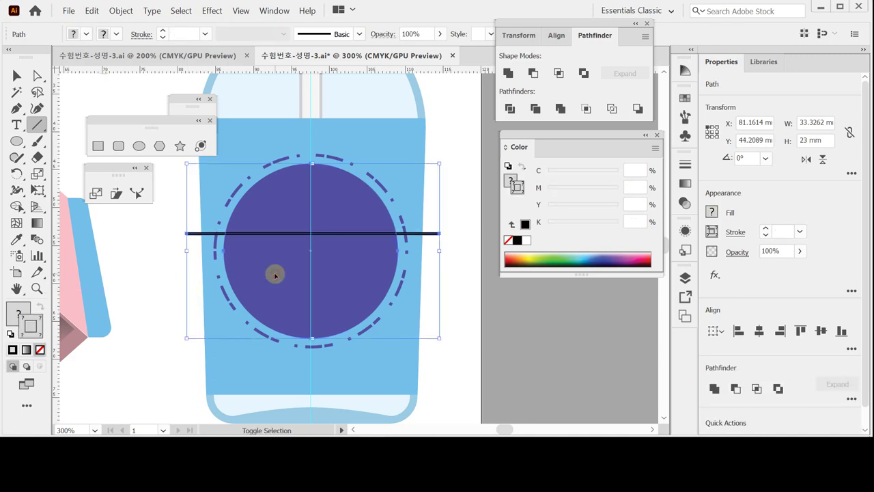
{"action": "left_click", "coordinate": [161, 253]}
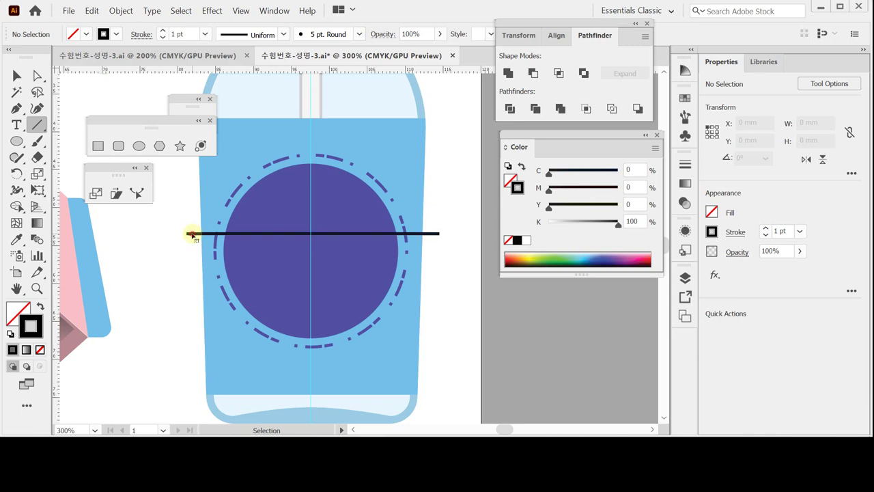
Nudge the black line down slightly and split the purple circle along it with the Divide pathfinder
{"action": "left_click", "coordinate": [191, 234]}
{"action": "key", "text": "Down"}
{"action": "key", "text": "Down"}
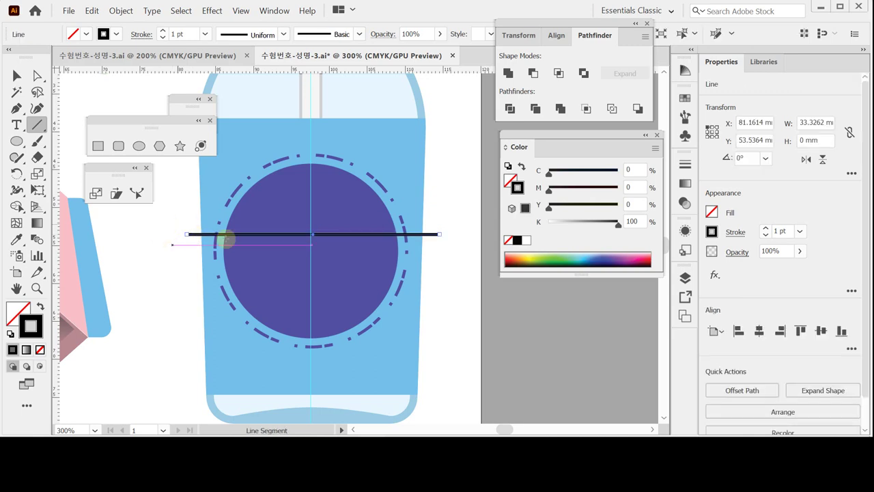
{"action": "left_click", "coordinate": [256, 269], "text": "shift"}
{"action": "left_click", "coordinate": [257, 270], "text": "shift"}
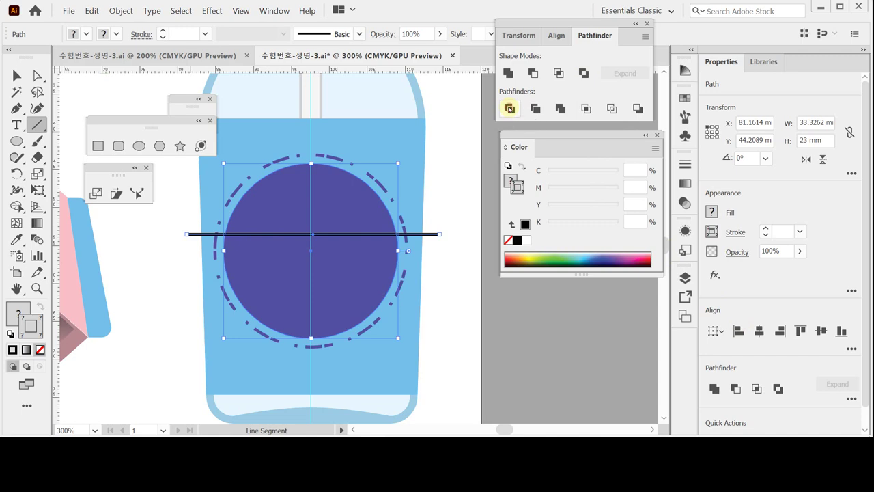
{"action": "left_click", "coordinate": [509, 108]}
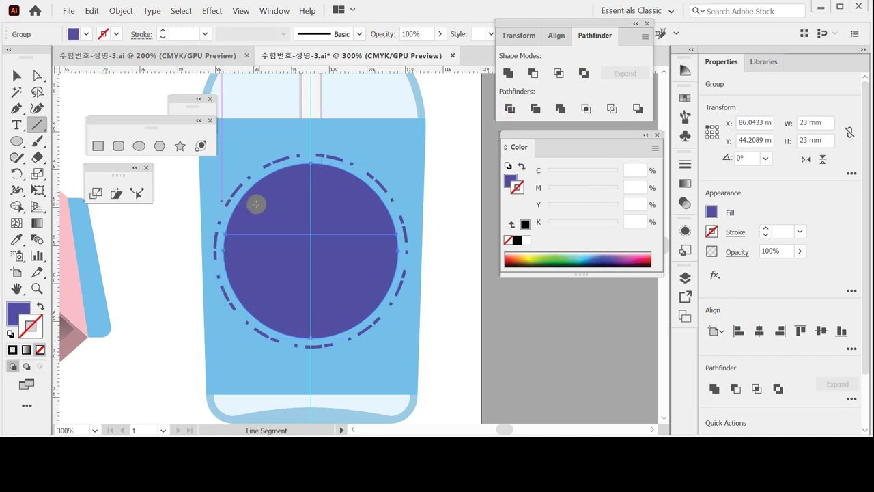
Isolate the divided circle group, fill its lower part with white, and leave isolation with nothing selected
{"action": "key", "text": "v"}
{"action": "double_click", "coordinate": [300, 224]}
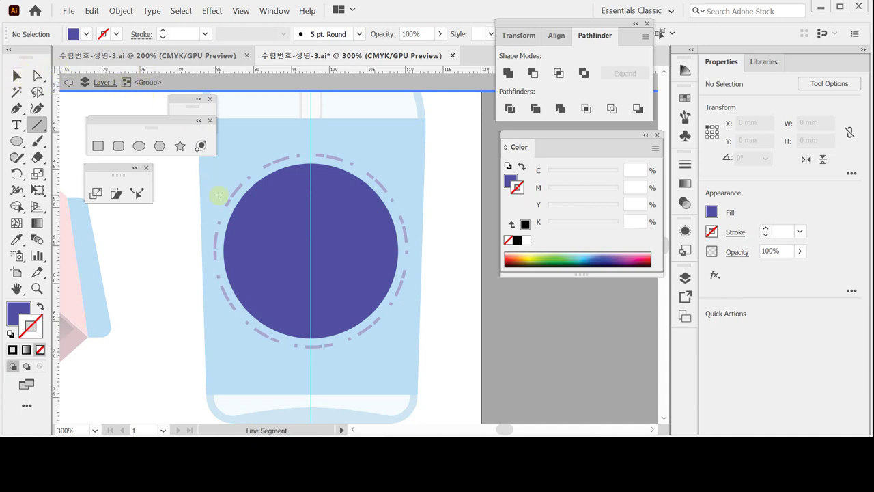
{"action": "left_click", "coordinate": [269, 262]}
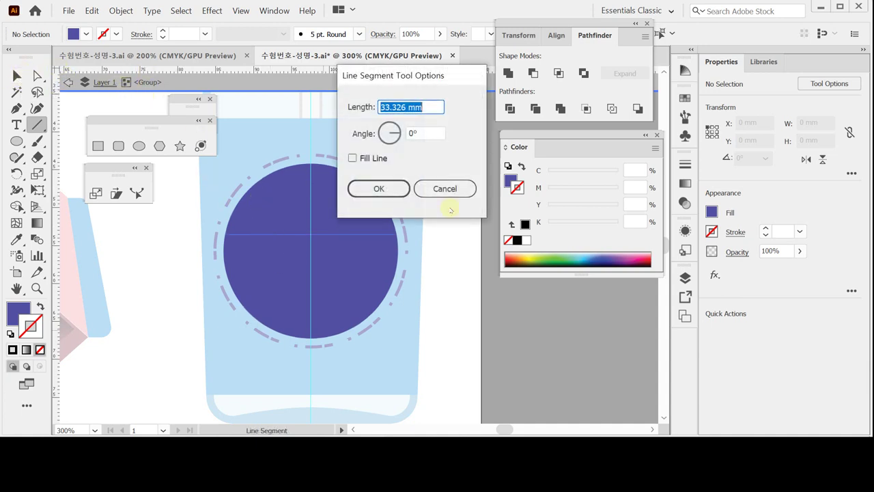
{"action": "key", "text": "Escape"}
{"action": "left_click", "coordinate": [339, 247], "text": "ctrl"}
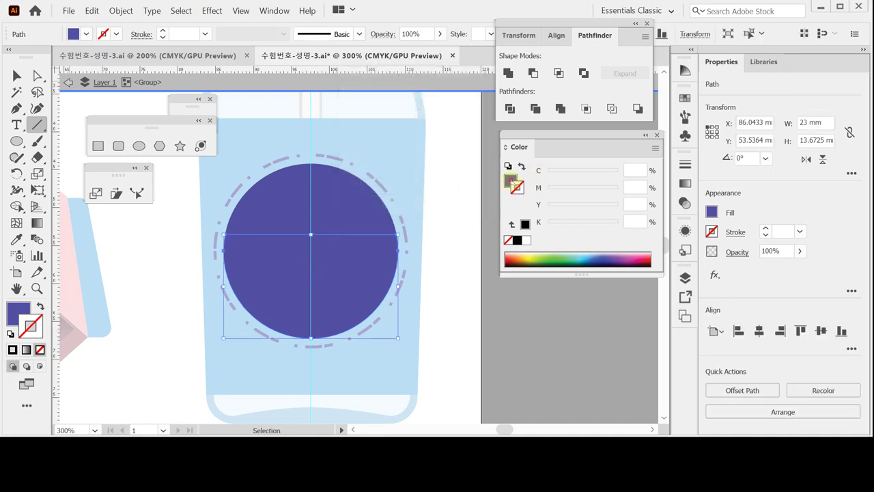
{"action": "left_click", "coordinate": [526, 240]}
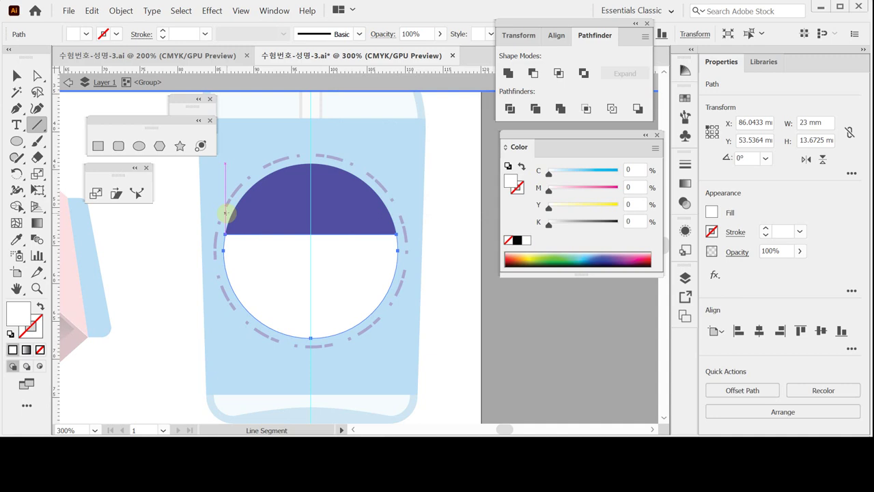
{"action": "key", "text": "Escape"}
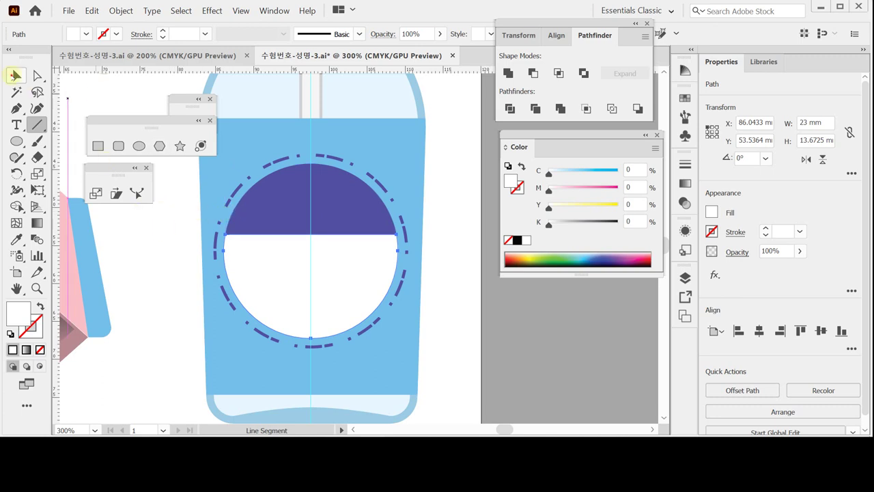
{"action": "left_click", "coordinate": [17, 75]}
{"action": "left_click", "coordinate": [161, 314]}
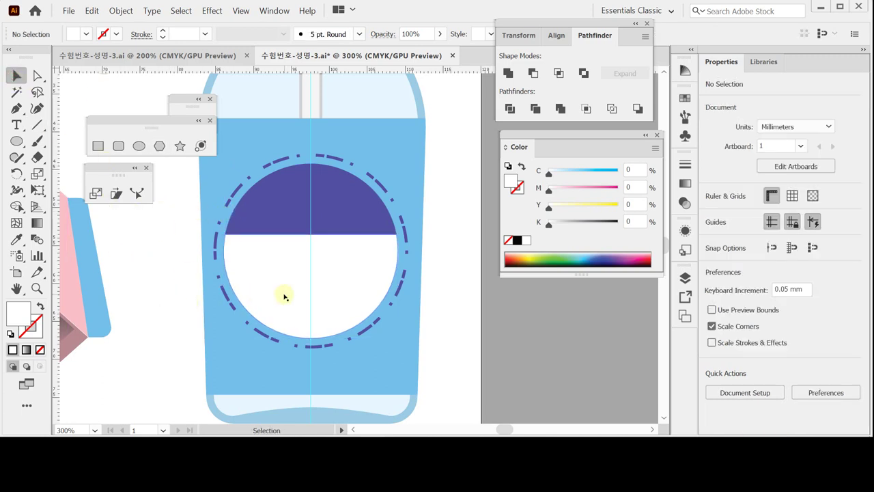
Ungroup the divided label circle into separate purple and white parts, and clear the selection
{"action": "left_click", "coordinate": [285, 296]}
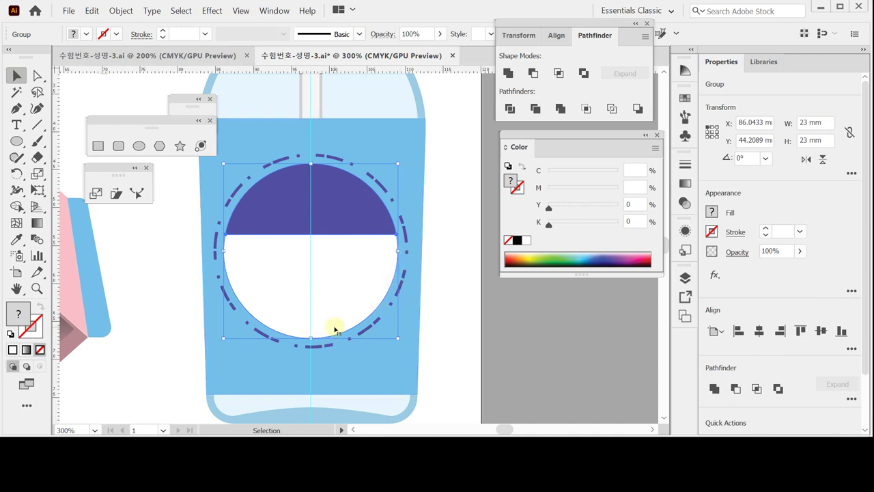
{"action": "left_click", "coordinate": [166, 262]}
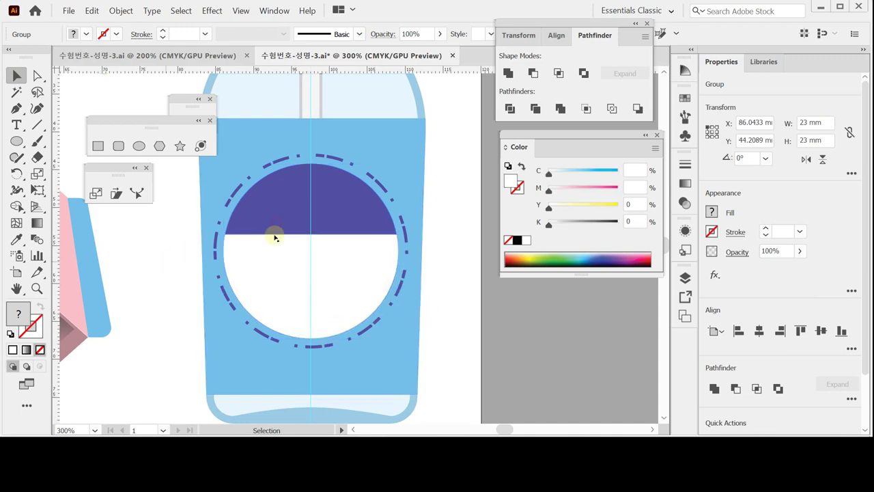
{"action": "left_click", "coordinate": [280, 191]}
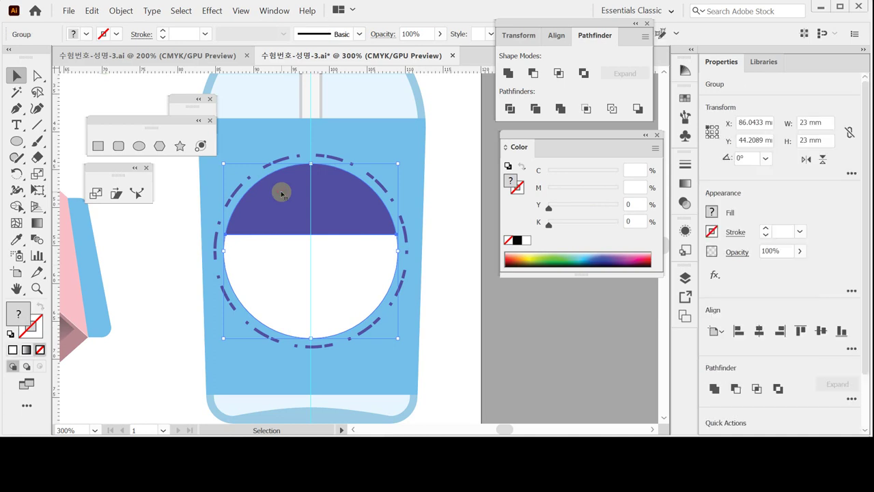
{"action": "right_click", "coordinate": [281, 254]}
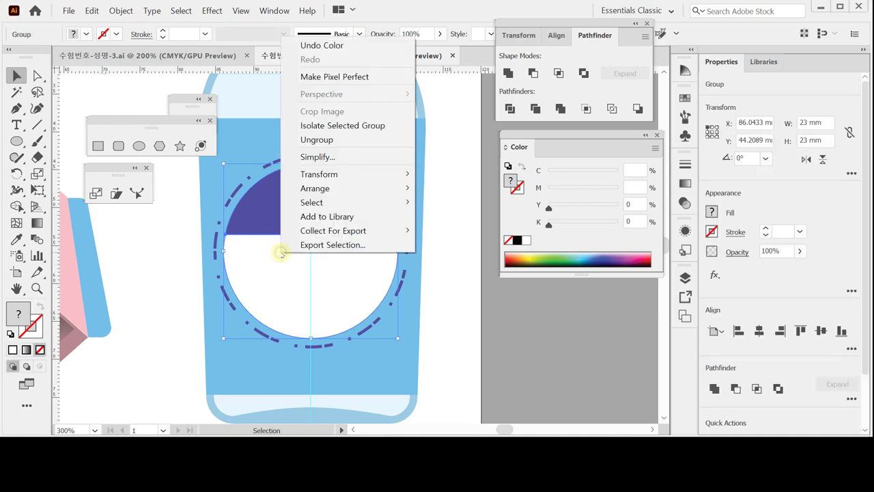
{"action": "left_click", "coordinate": [338, 140]}
{"action": "left_click", "coordinate": [182, 264]}
{"action": "left_click", "coordinate": [289, 213]}
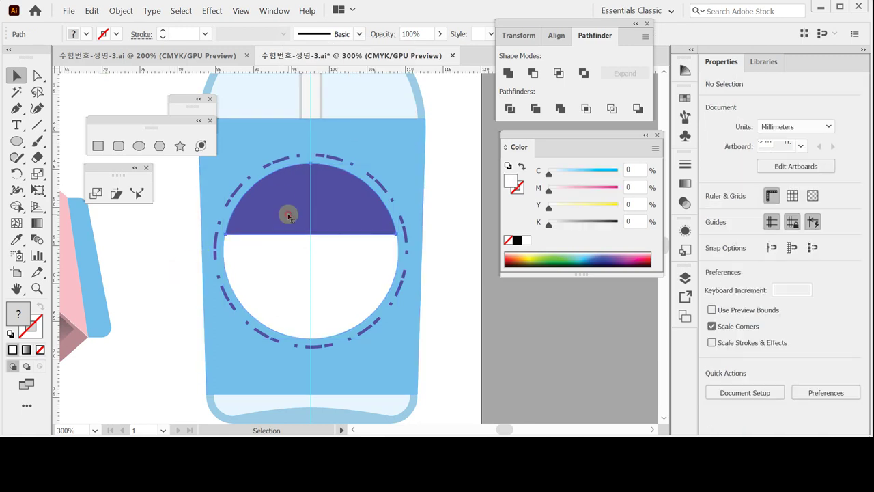
{"action": "left_click", "coordinate": [284, 277]}
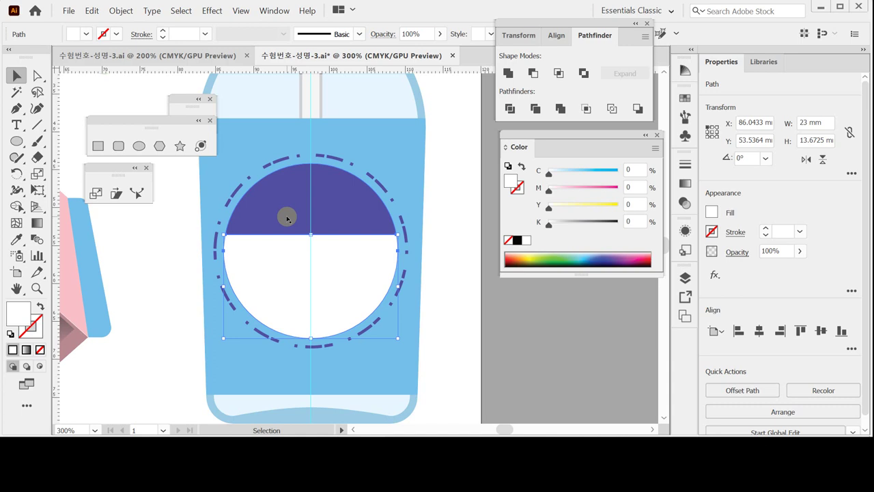
{"action": "left_click", "coordinate": [149, 262]}
Copy the gray virus illustration and paste it over the round label on the bottle
{"action": "left_click", "coordinate": [171, 256], "text": "alt"}
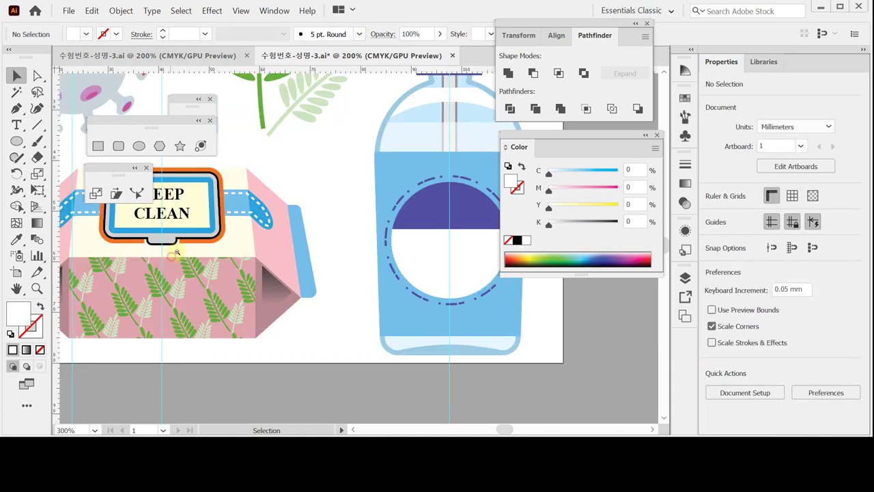
{"action": "left_click", "coordinate": [176, 253], "text": "alt"}
{"action": "left_click", "coordinate": [302, 136]}
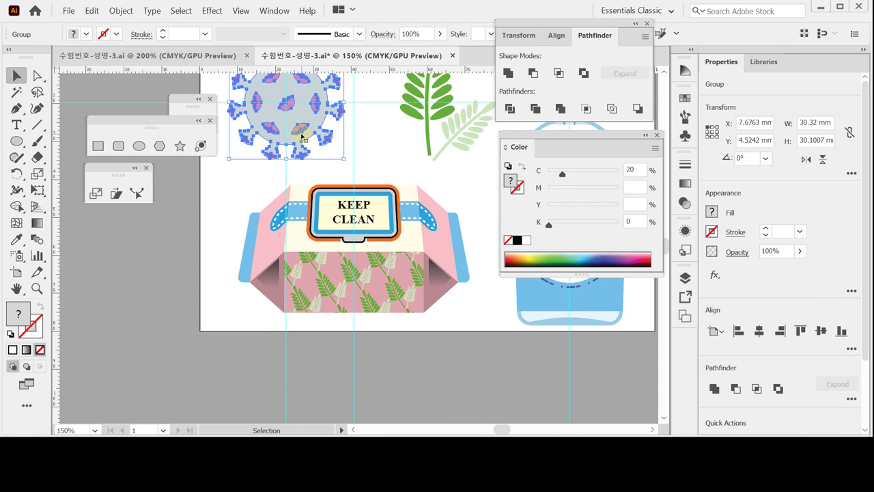
{"action": "key", "text": "a"}
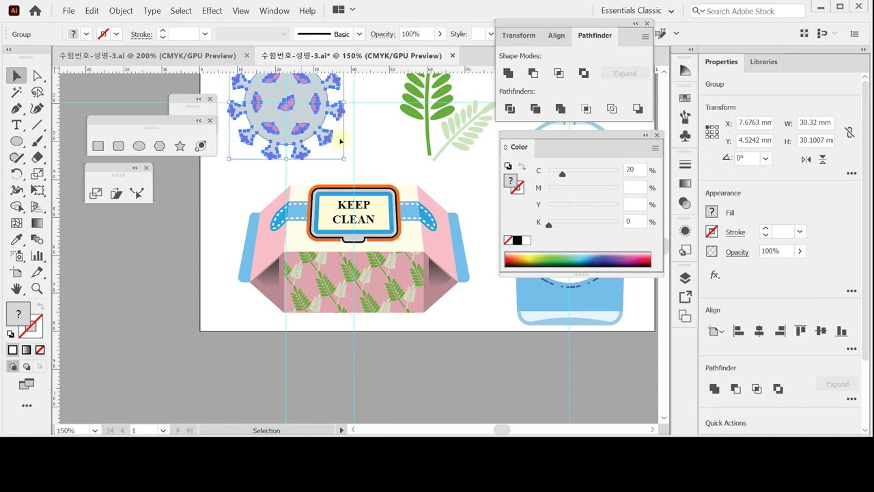
{"action": "left_click_drag", "start_coordinate": [427, 223], "coordinate": [241, 224]}
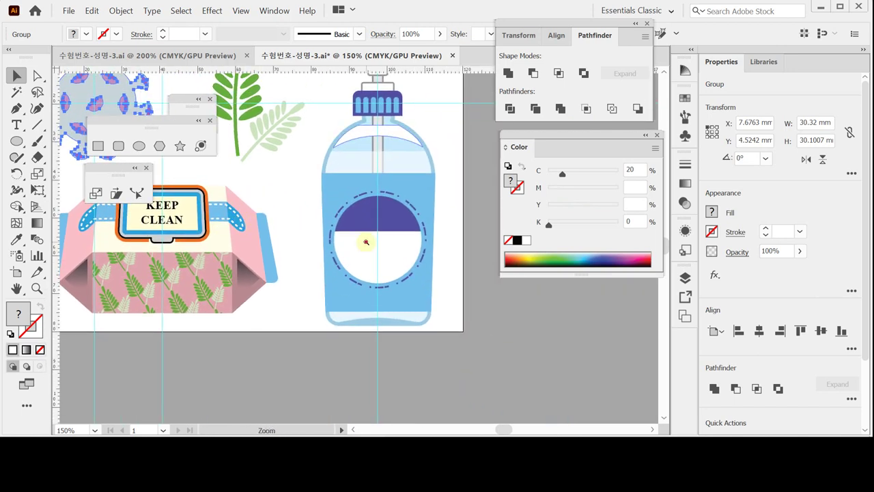
{"action": "key", "text": "ctrl+equal"}
{"action": "key", "text": "ctrl+equal"}
{"action": "key", "text": "ctrl+v"}
{"action": "key", "text": "v"}
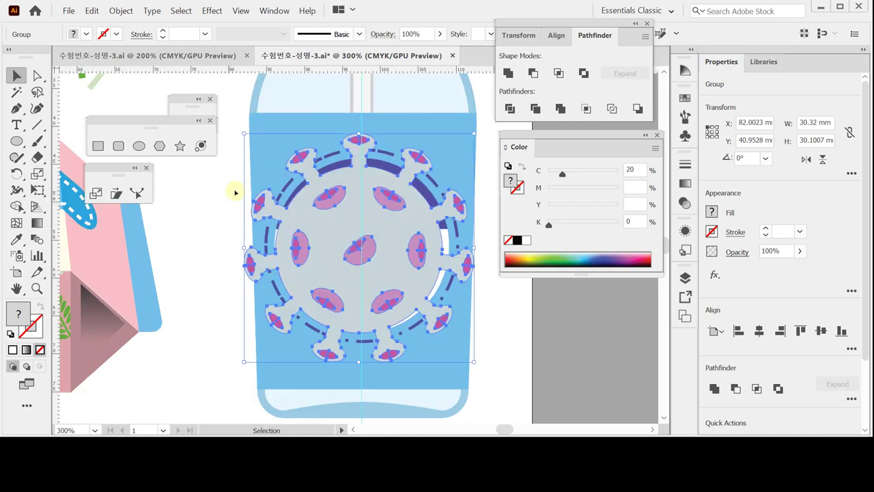
Scale the pasted virus uniformly to 55%
{"action": "double_click", "coordinate": [190, 104]}
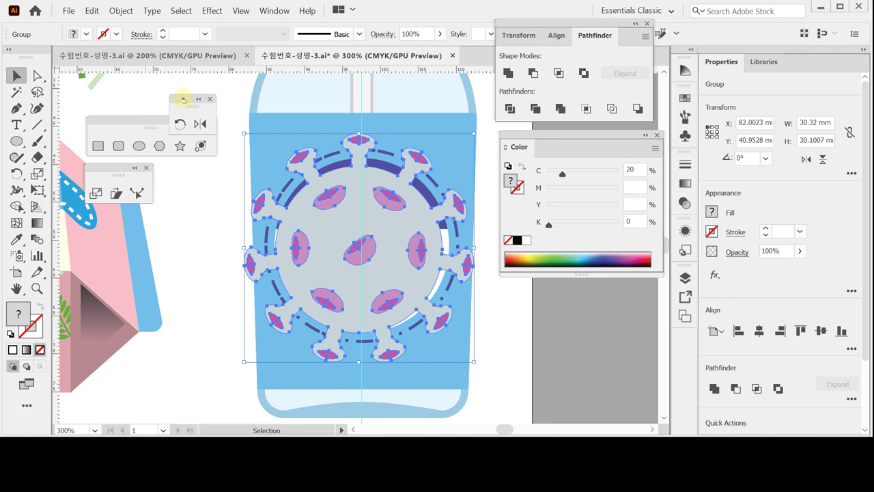
{"action": "double_click", "coordinate": [95, 194]}
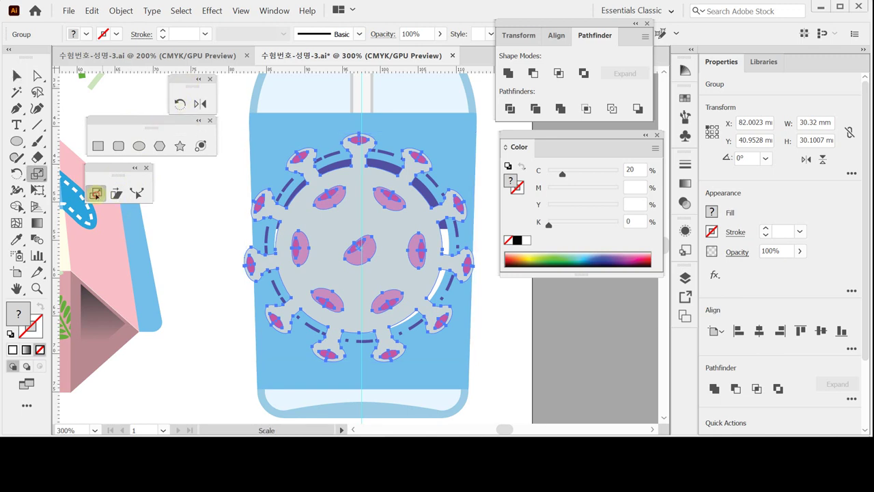
{"action": "type", "text": "55"}
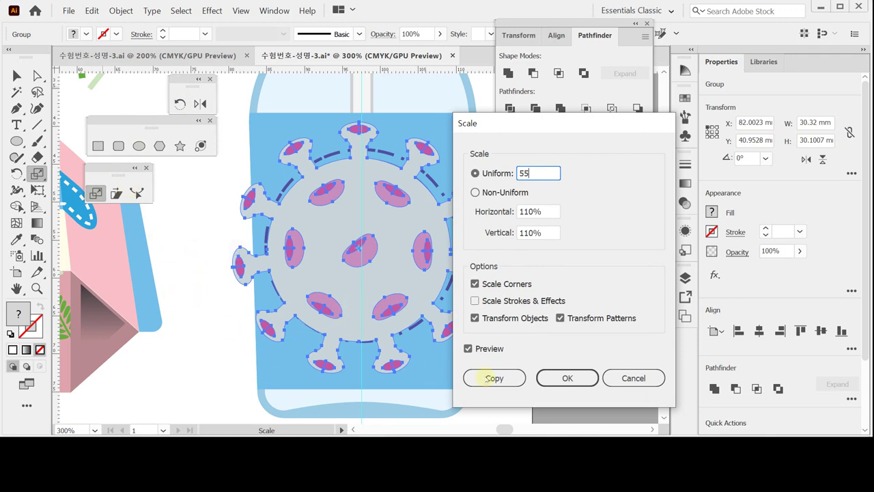
{"action": "left_click", "coordinate": [567, 382]}
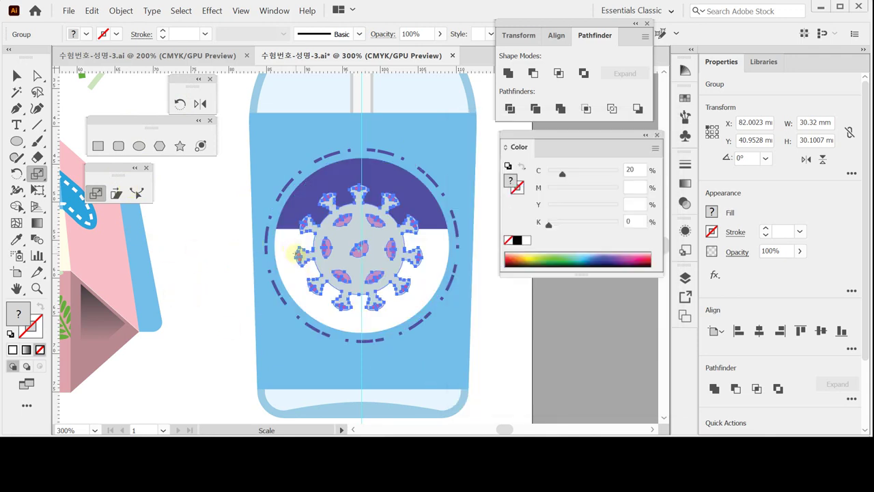
Move the small virus to the label's lower right so it overlaps the circle's edge, and save the document
{"action": "left_click_drag", "start_coordinate": [360, 250], "coordinate": [397, 293]}
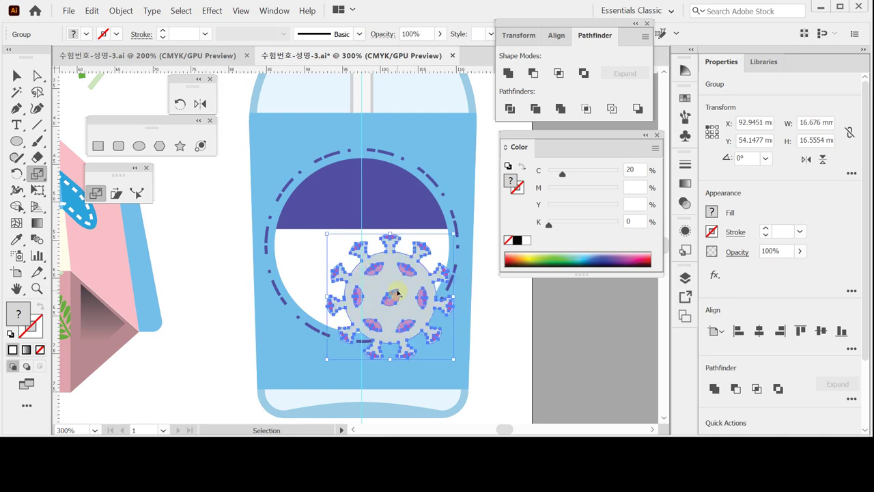
{"action": "key", "text": "s"}
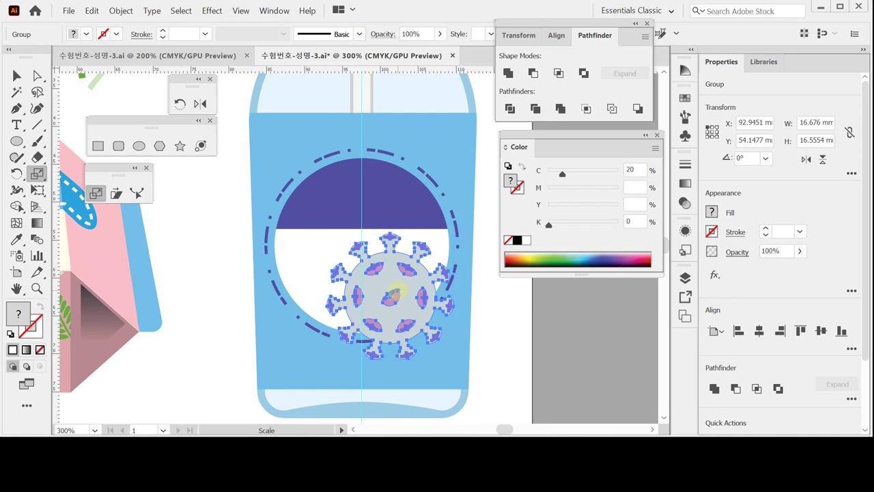
{"action": "left_click", "coordinate": [399, 286], "text": "ctrl"}
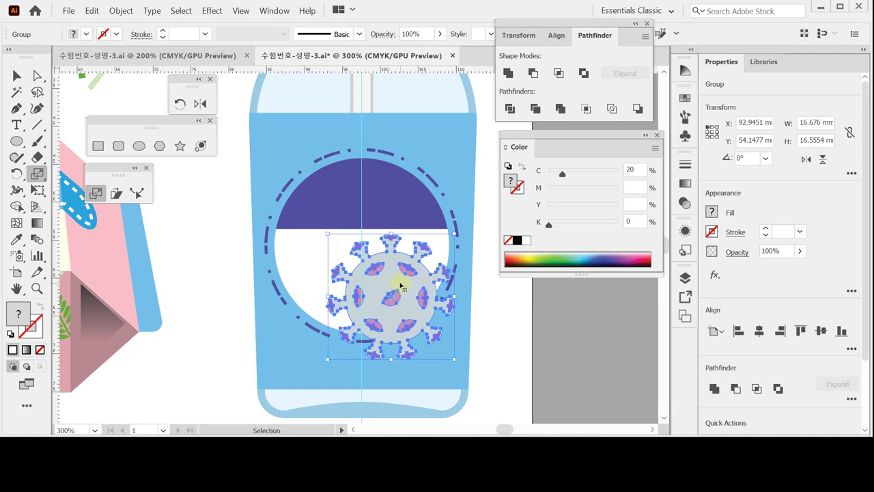
{"action": "left_click_drag", "start_coordinate": [401, 285], "coordinate": [397, 285]}
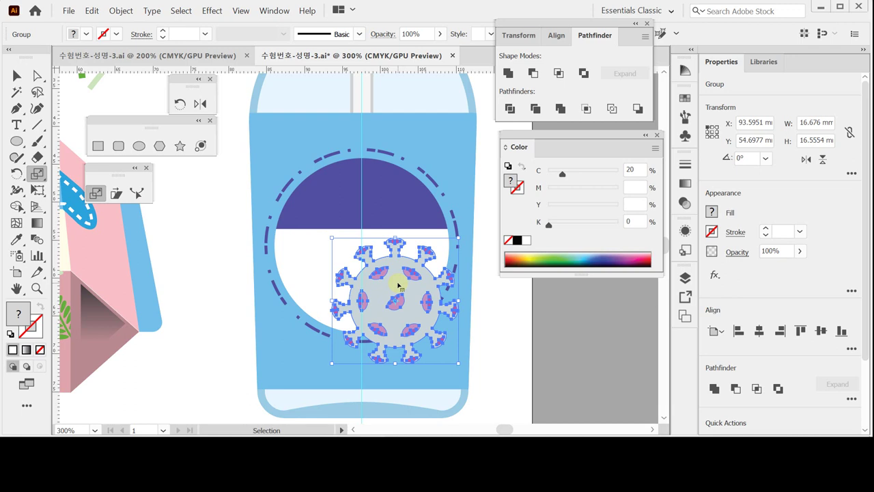
{"action": "key", "text": "Left"}
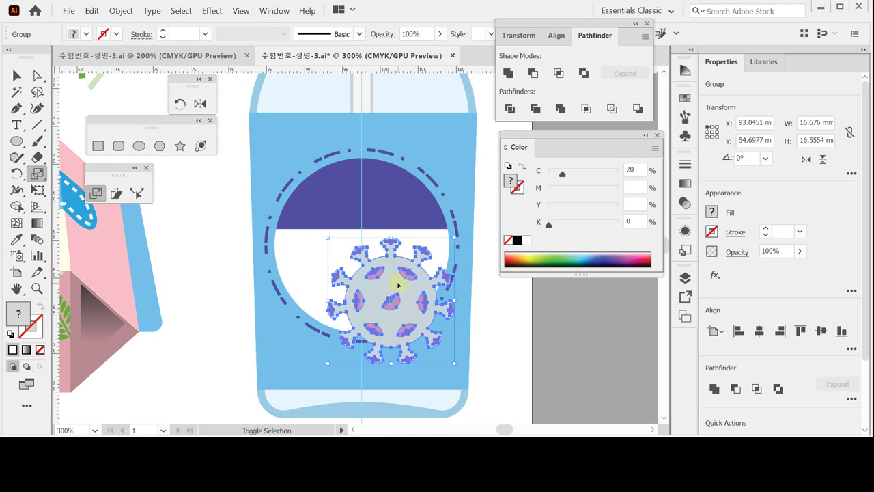
{"action": "left_click_drag", "start_coordinate": [397, 284], "coordinate": [398, 284]}
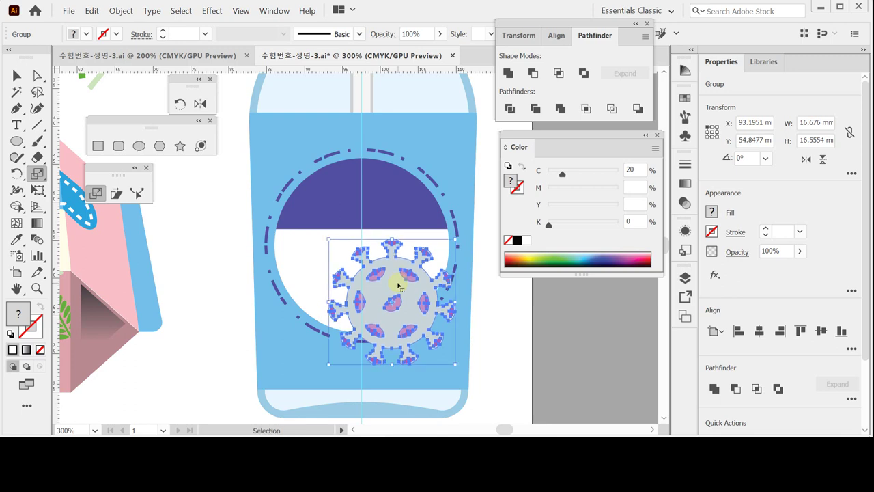
{"action": "key", "text": "ctrl+s"}
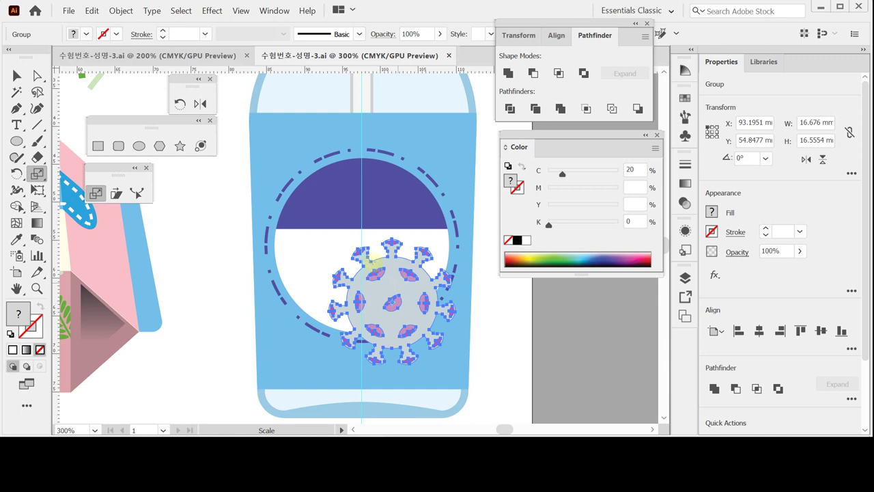
Place a copy of the label's white lower part in front of the virus illustration
{"action": "left_click", "coordinate": [17, 74]}
{"action": "left_click", "coordinate": [305, 255]}
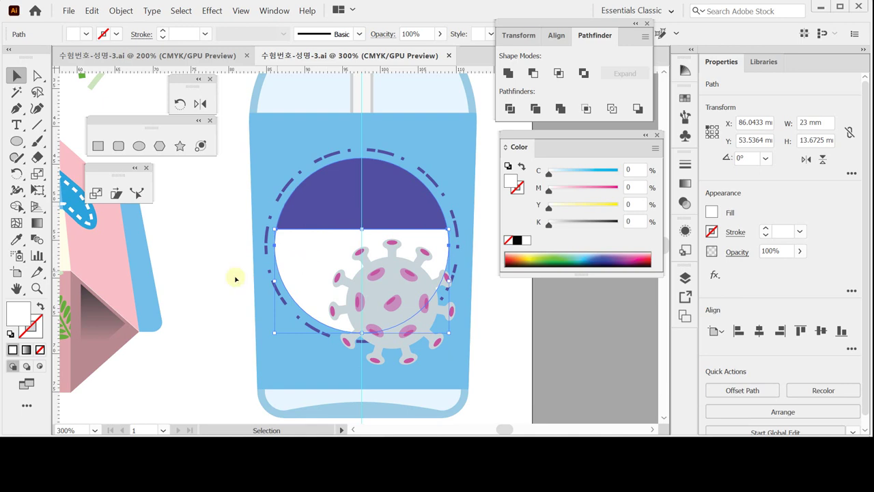
{"action": "left_click", "coordinate": [212, 219]}
{"action": "left_click", "coordinate": [306, 237]}
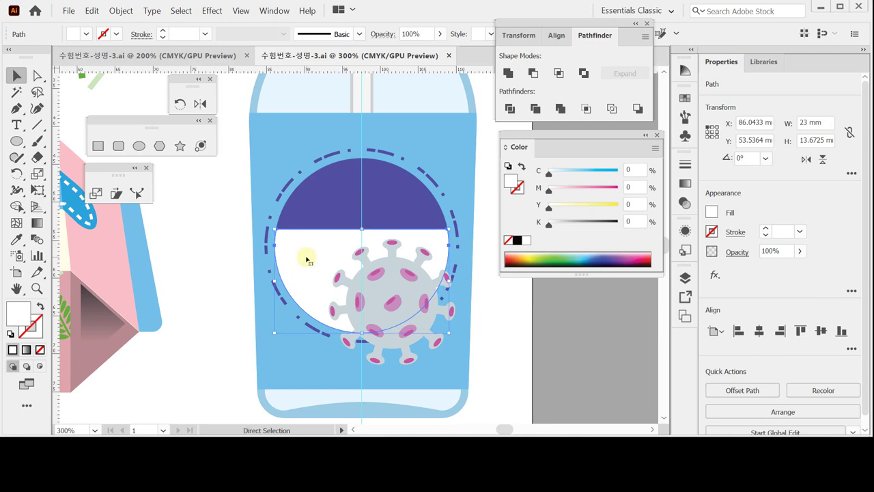
{"action": "key", "text": "a"}
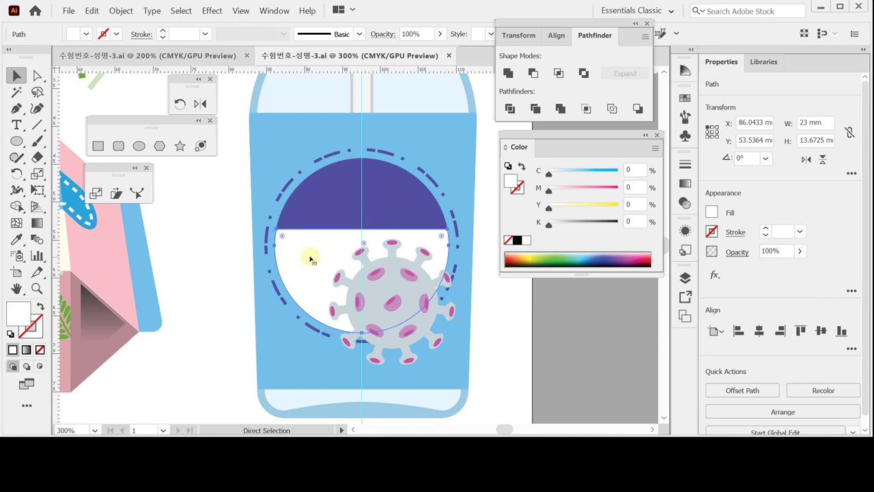
{"action": "left_click_drag", "start_coordinate": [343, 267], "coordinate": [266, 278]}
{"action": "key", "text": "v"}
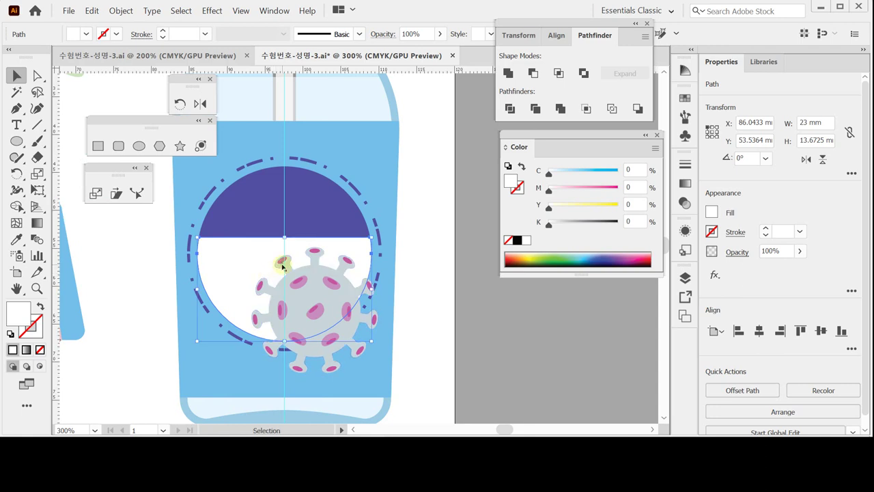
{"action": "key", "text": "ctrl+shift+bracketright"}
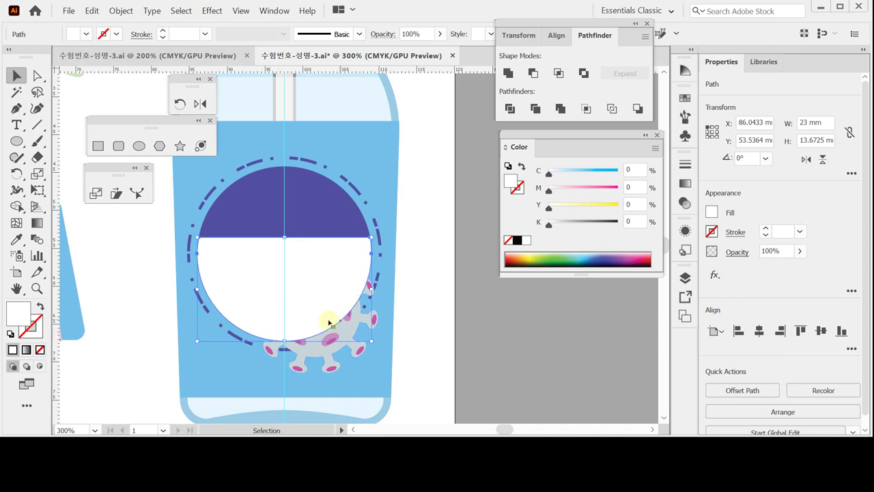
Crop the virus to the label's white lower part with the Crop pathfinder and clear the selection
{"action": "left_click", "coordinate": [330, 349], "text": "shift"}
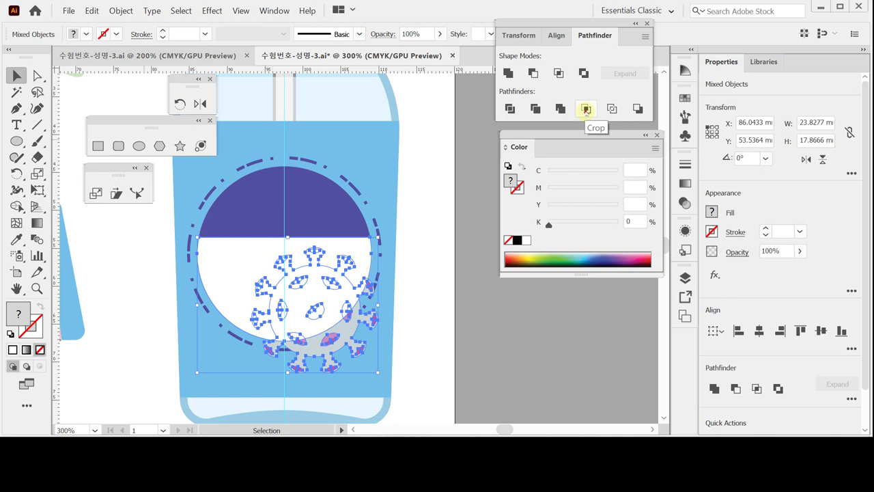
{"action": "left_click", "coordinate": [586, 110]}
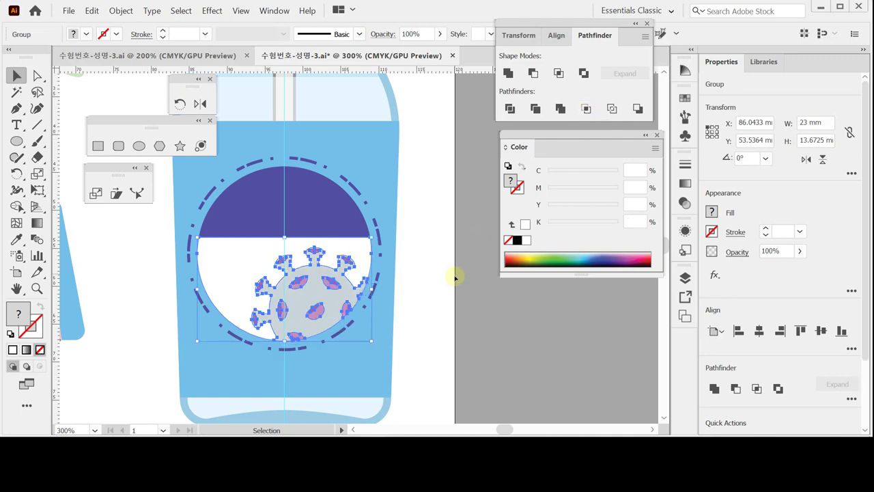
{"action": "left_click", "coordinate": [472, 298]}
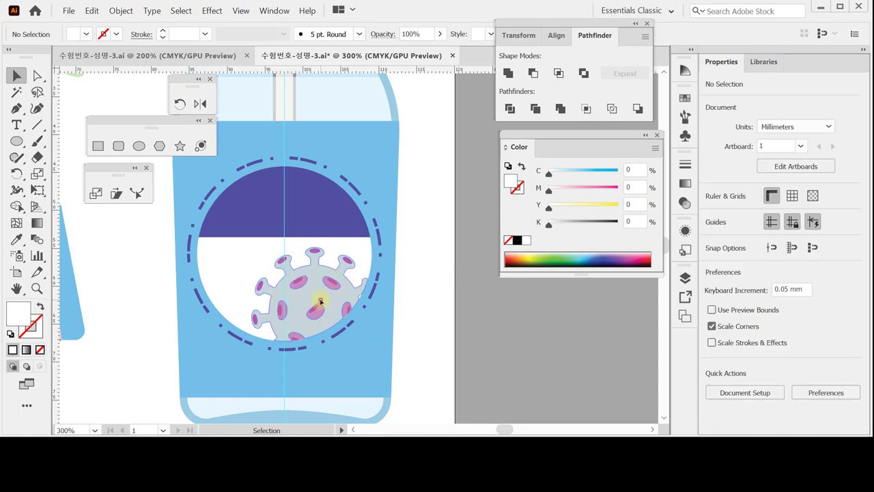
Try moving the cropped virus group off the label, undo the move and clear the selection
{"action": "left_click", "coordinate": [334, 303]}
{"action": "left_click_drag", "start_coordinate": [390, 333], "coordinate": [522, 345]}
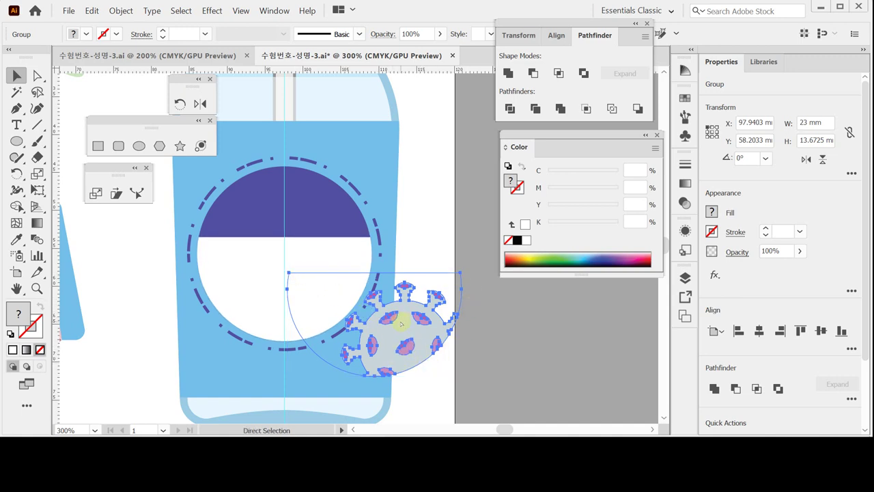
{"action": "key", "text": "ctrl+z"}
{"action": "left_click", "coordinate": [411, 301]}
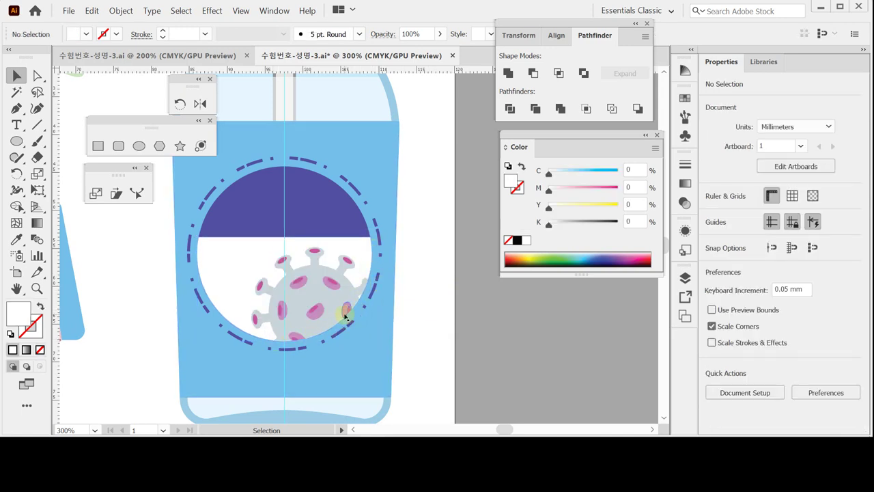
Save the document, copy the original large virus illustration and paste it over the bottle's label
{"action": "key", "text": "ctrl"}
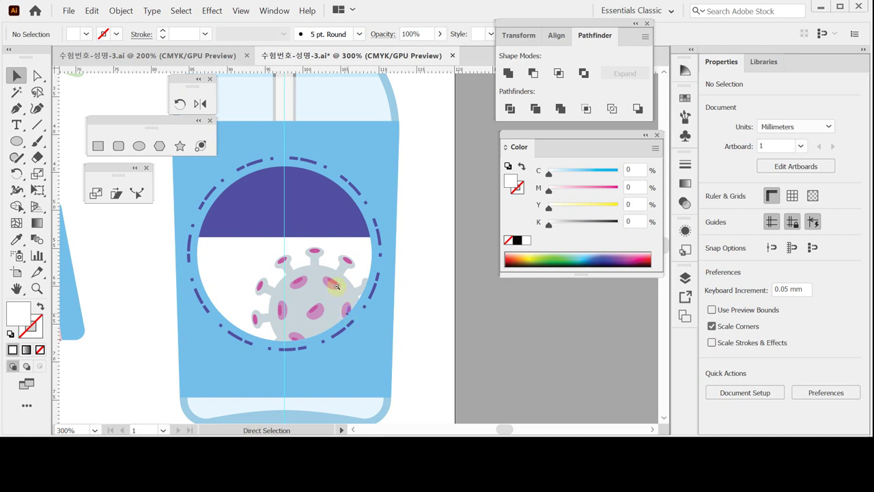
{"action": "key", "text": "ctrl+s"}
{"action": "key", "text": "ctrl+minus"}
{"action": "left_click", "coordinate": [270, 187]}
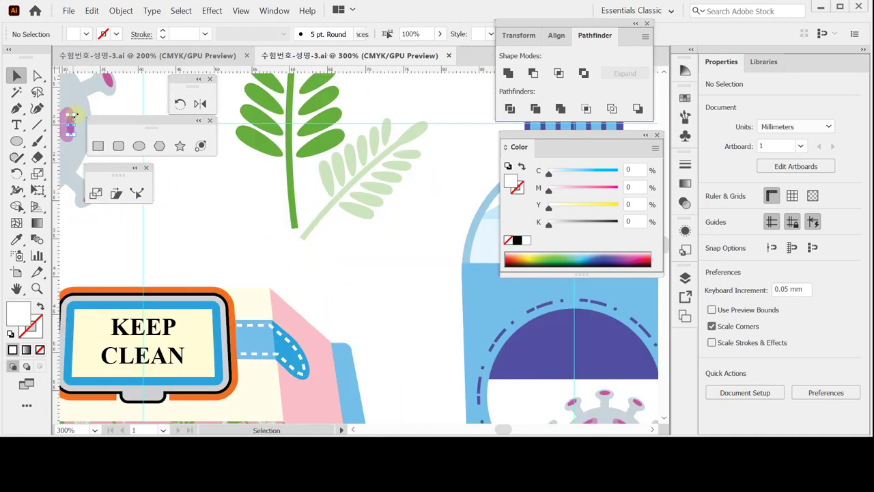
{"action": "left_click", "coordinate": [71, 120], "text": "ctrl"}
{"action": "left_click", "coordinate": [92, 97]}
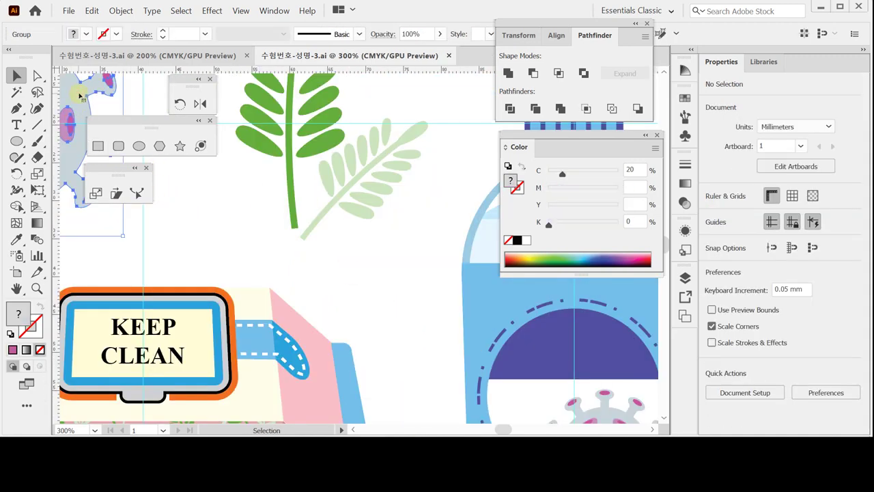
{"action": "left_click", "coordinate": [81, 97]}
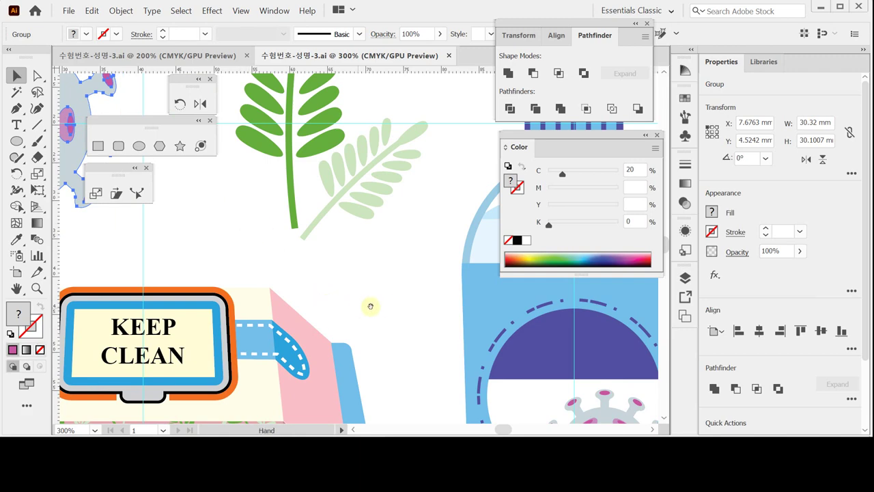
{"action": "left_click_drag", "start_coordinate": [495, 386], "coordinate": [365, 297]}
{"action": "left_click_drag", "start_coordinate": [265, 244], "coordinate": [335, 278]}
{"action": "key", "text": "ctrl+v"}
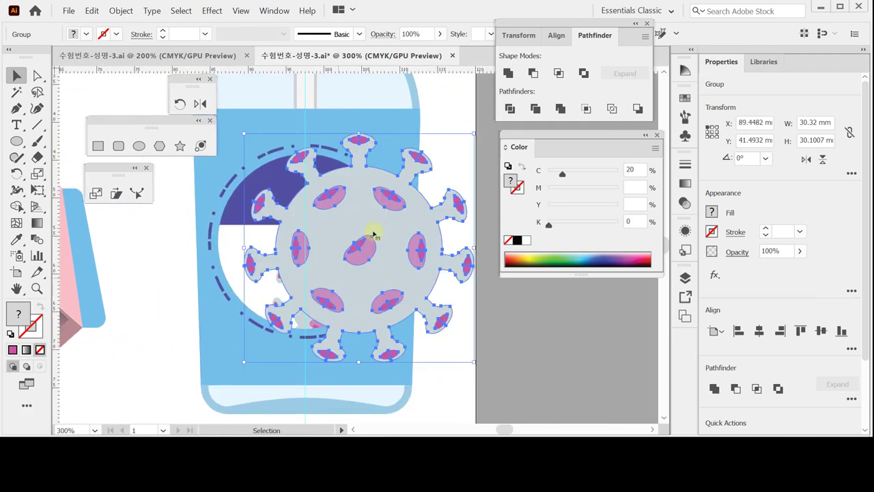
Shift the pasted virus toward the label's left side and scale it uniformly to 20%
{"action": "left_click_drag", "start_coordinate": [371, 230], "coordinate": [286, 235]}
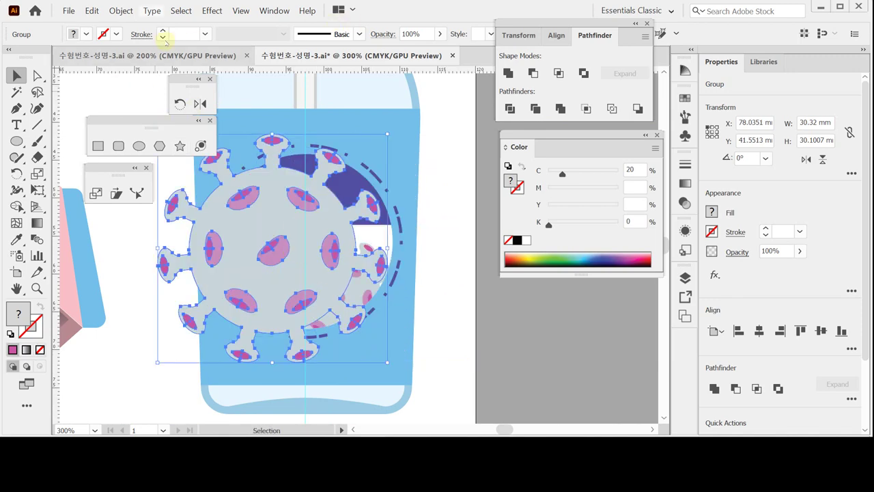
{"action": "left_click", "coordinate": [96, 193]}
{"action": "double_click", "coordinate": [96, 193]}
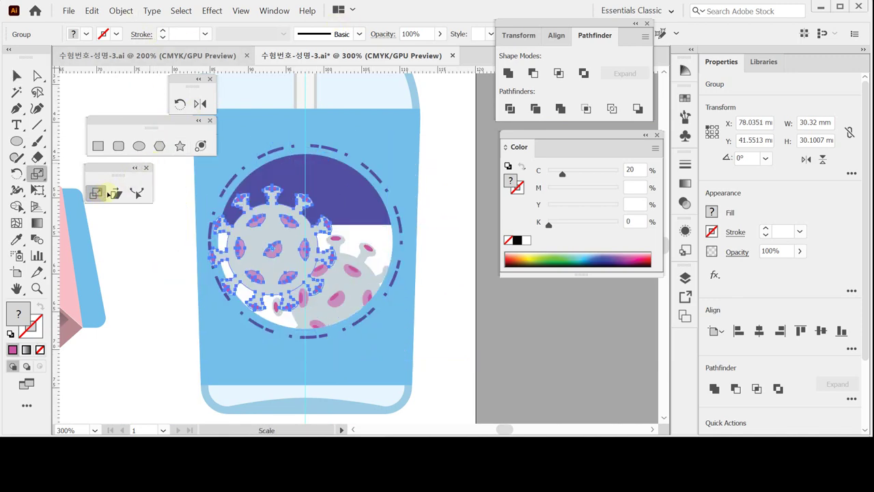
{"action": "type", "text": "20"}
{"action": "key", "text": "Return"}
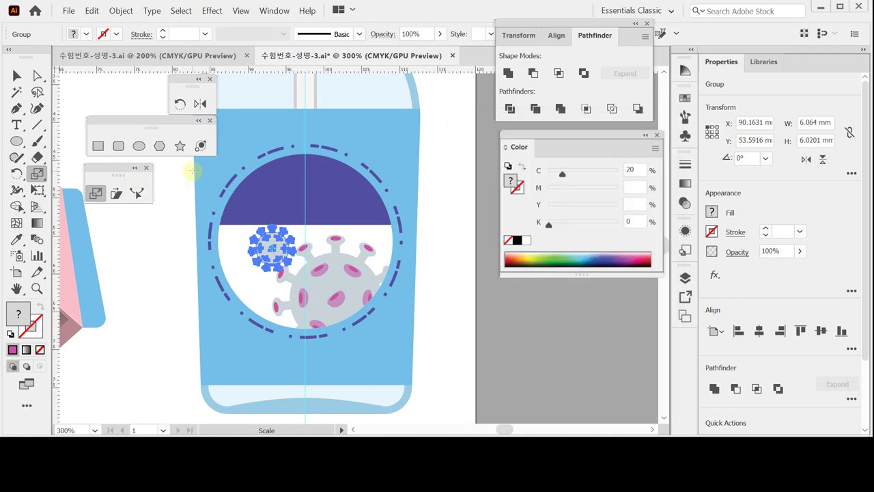
Move the tiny virus to the left end of the label's white area and save the document
{"action": "left_click_drag", "start_coordinate": [213, 254], "coordinate": [271, 300]}
{"action": "left_click_drag", "start_coordinate": [325, 293], "coordinate": [300, 298]}
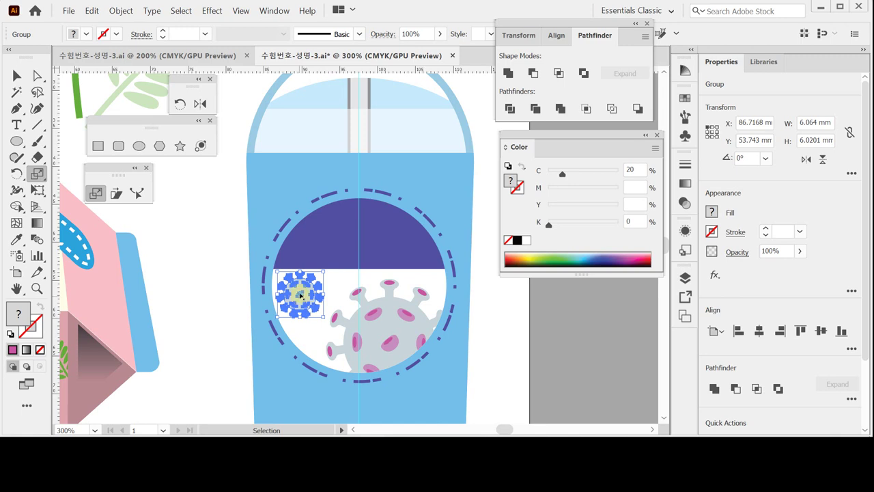
{"action": "key", "text": "ctrl+s"}
Make a copy of the tiny virus scaled uniformly to 70% and place it on the bottle below the label
{"action": "key", "text": "s"}
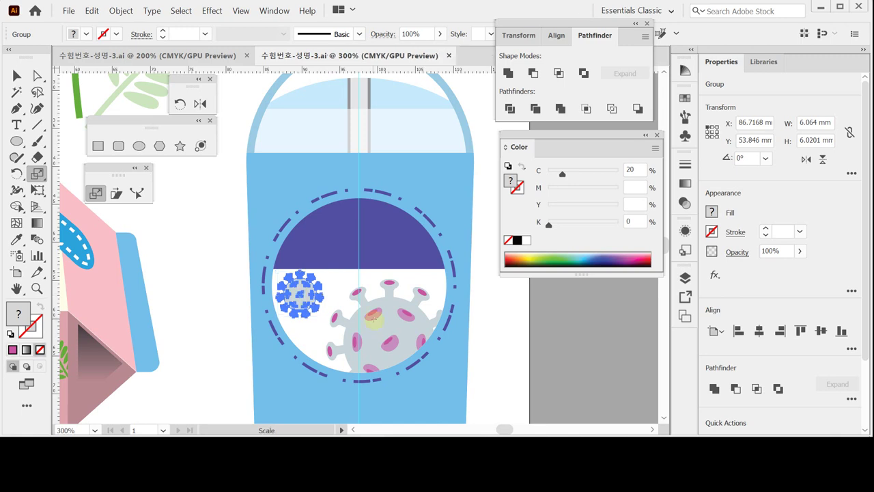
{"action": "scroll", "coordinate": [386, 301], "scroll_direction": "down", "scroll_amount": 2}
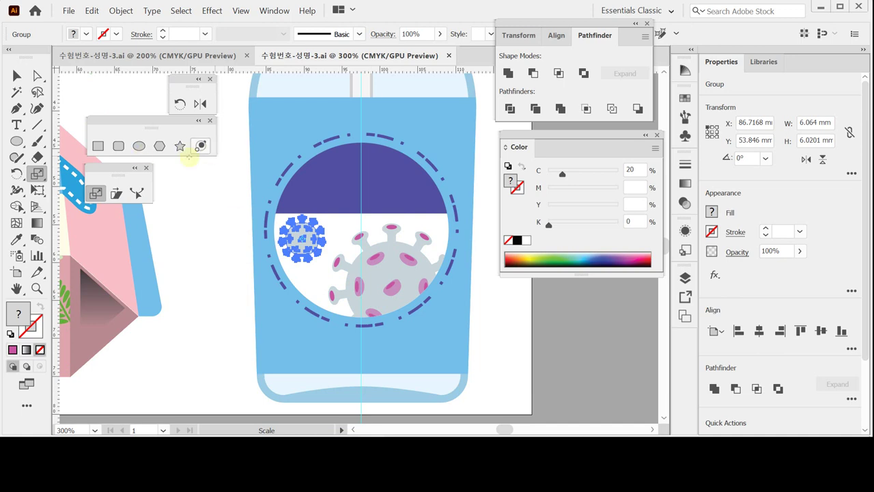
{"action": "double_click", "coordinate": [96, 193]}
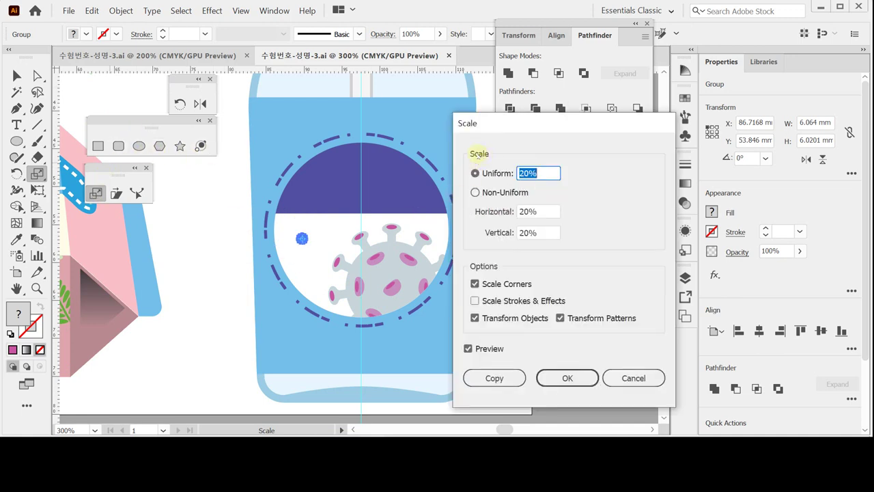
{"action": "type", "text": "70"}
{"action": "left_click", "coordinate": [501, 380]}
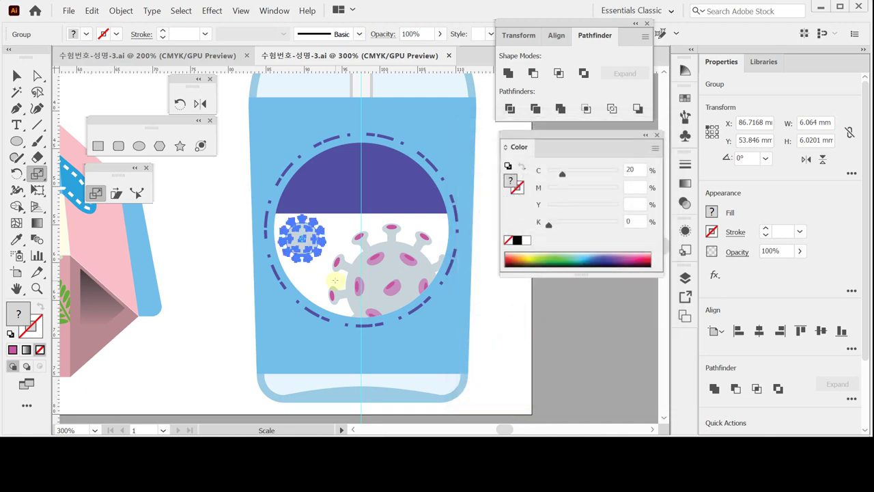
{"action": "left_click_drag", "start_coordinate": [304, 241], "coordinate": [316, 349]}
Fill the virus copy below the label with white and unite its parts into one silhouette
{"action": "key", "text": "ctrl+plus"}
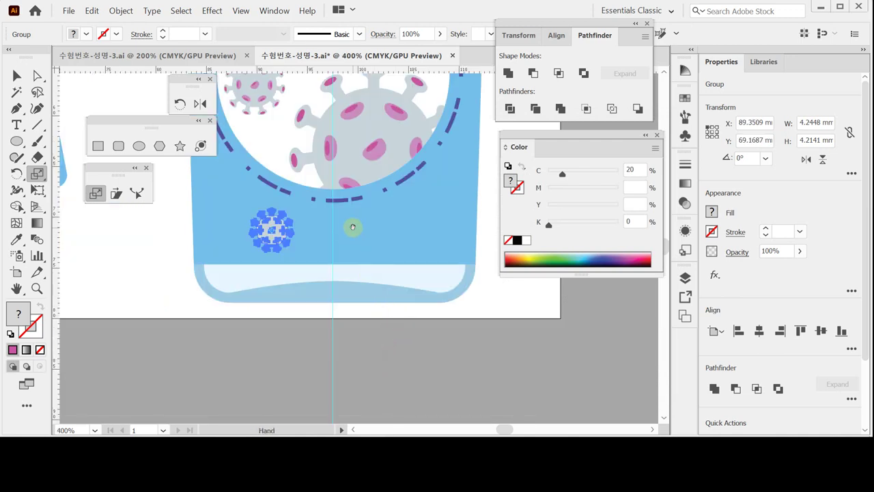
{"action": "left_click_drag", "start_coordinate": [353, 226], "coordinate": [322, 290]}
{"action": "key", "text": "ctrl+plus"}
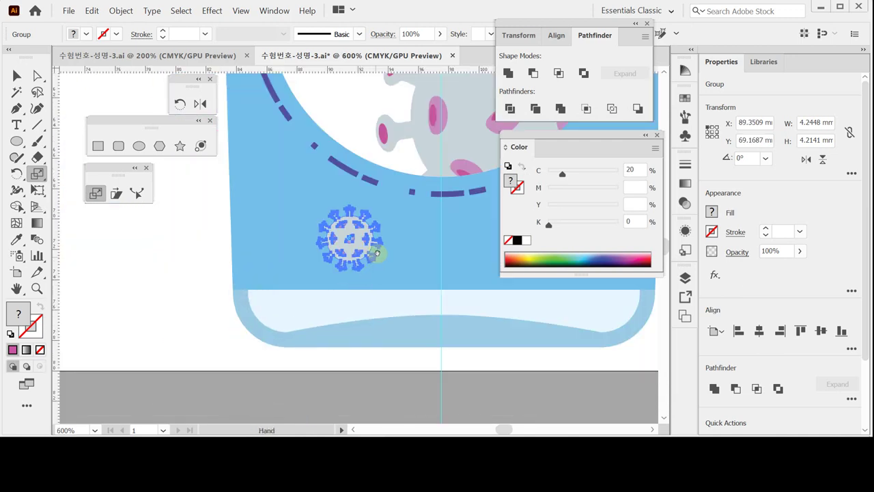
{"action": "left_click_drag", "start_coordinate": [372, 250], "coordinate": [233, 298]}
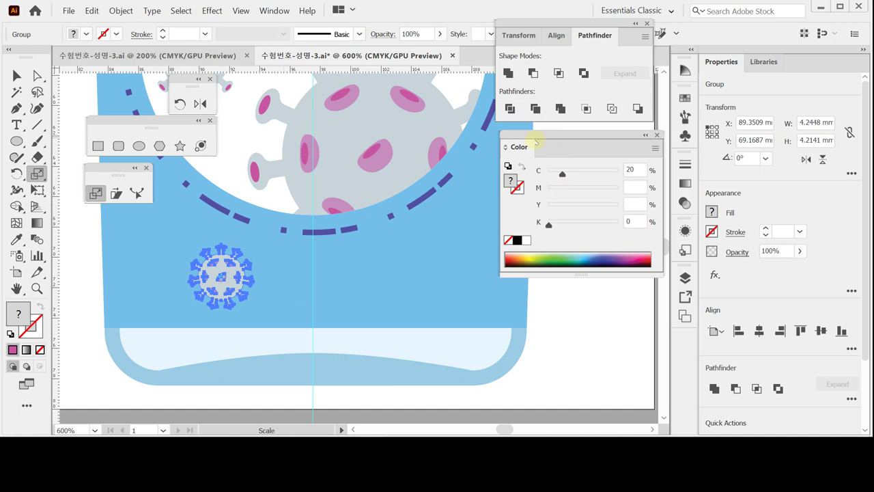
{"action": "left_click", "coordinate": [527, 240]}
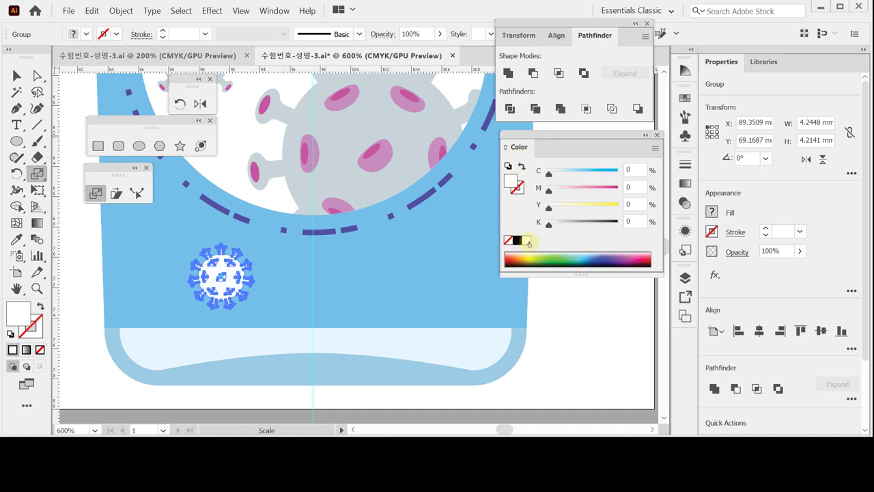
{"action": "left_click", "coordinate": [507, 73]}
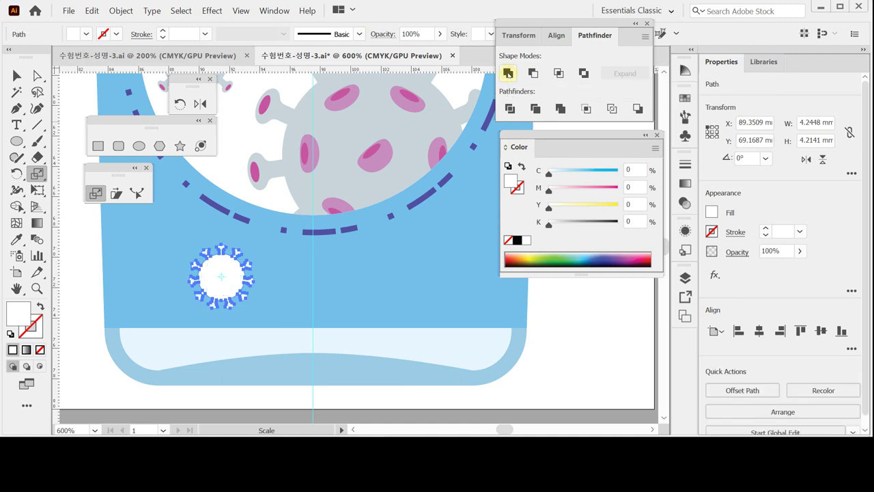
Shift the white virus silhouette slightly toward the bottle's center guide
{"action": "left_click", "coordinate": [18, 75]}
{"action": "left_click_drag", "start_coordinate": [229, 284], "coordinate": [248, 287]}
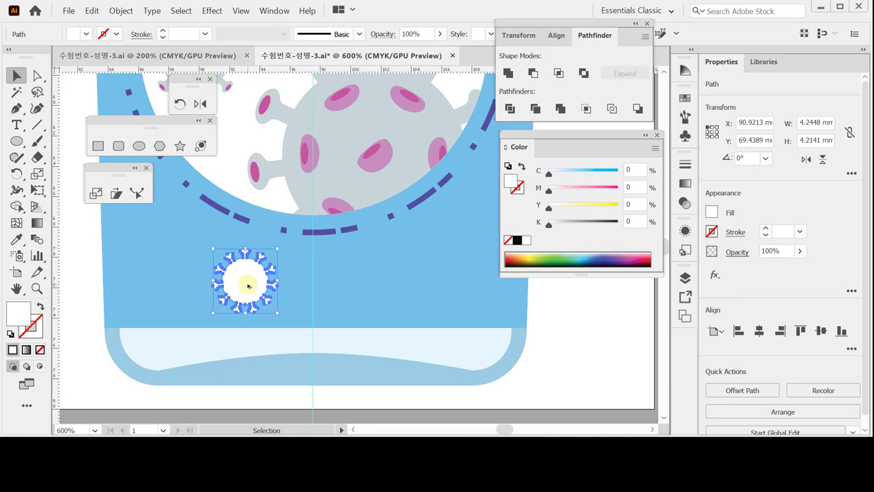
Try duplicating the white silhouette twice in a horizontal row, and undo both copies
{"action": "left_click_drag", "start_coordinate": [248, 286], "coordinate": [317, 288]}
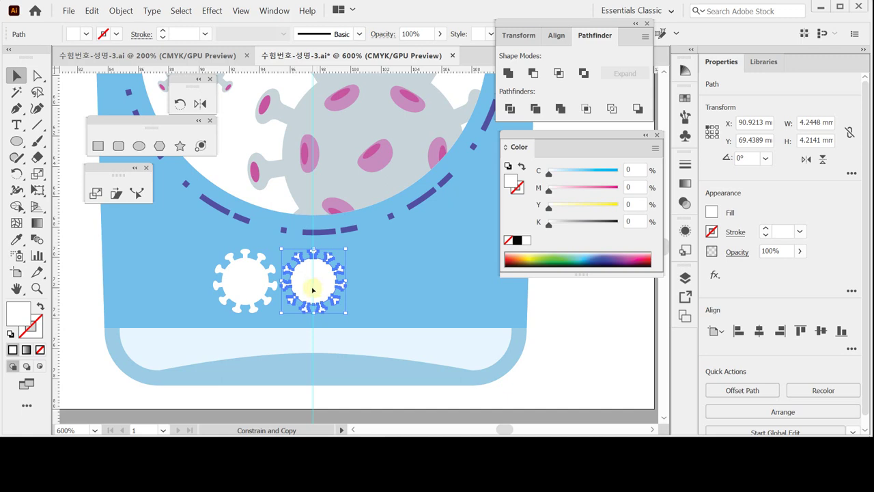
{"action": "key", "text": "ctrl+d"}
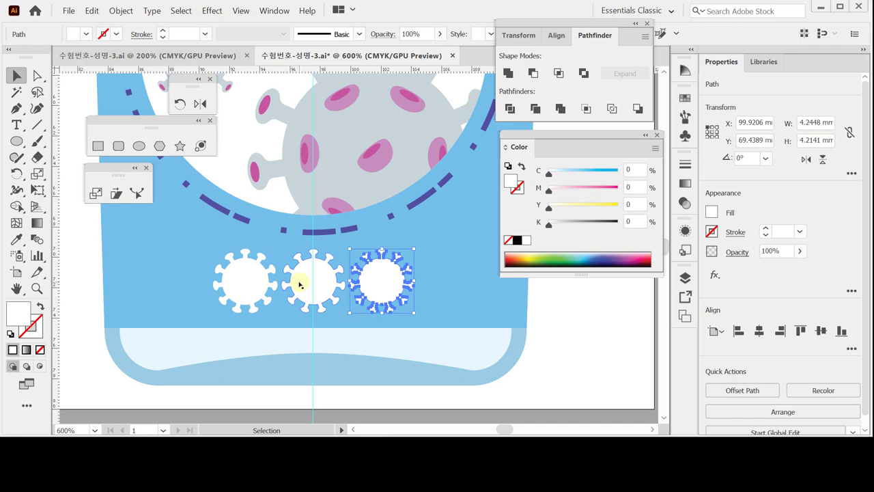
{"action": "key", "text": "ctrl+z"}
{"action": "key", "text": "ctrl+z"}
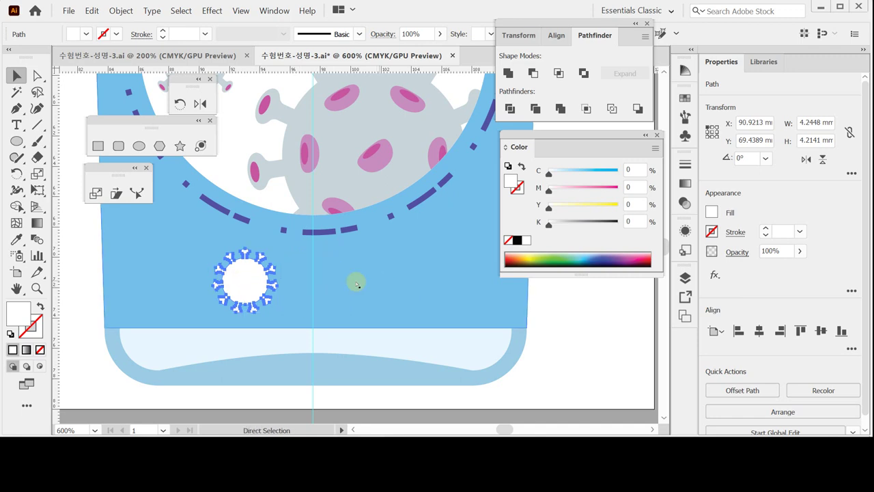
Nudge the white silhouette slightly left and place a horizontally aligned copy centered on the bottle's vertical guide
{"action": "key", "text": "Left"}
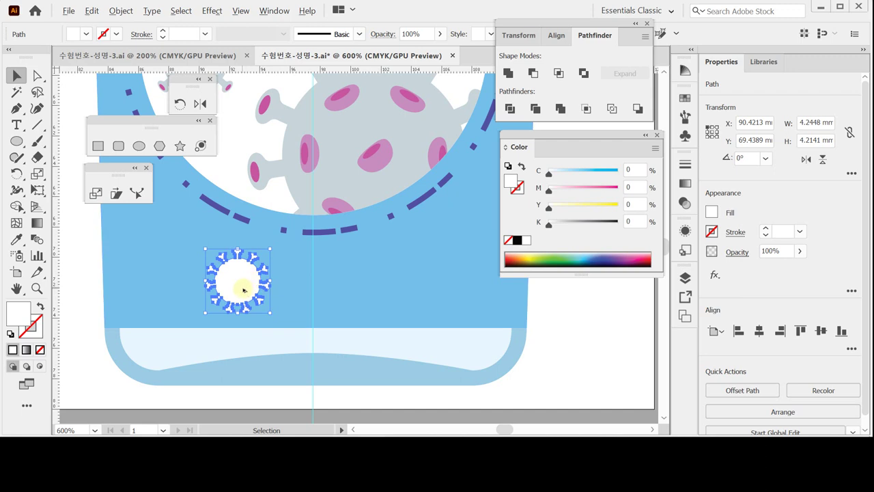
{"action": "left_click_drag", "start_coordinate": [250, 282], "coordinate": [319, 293]}
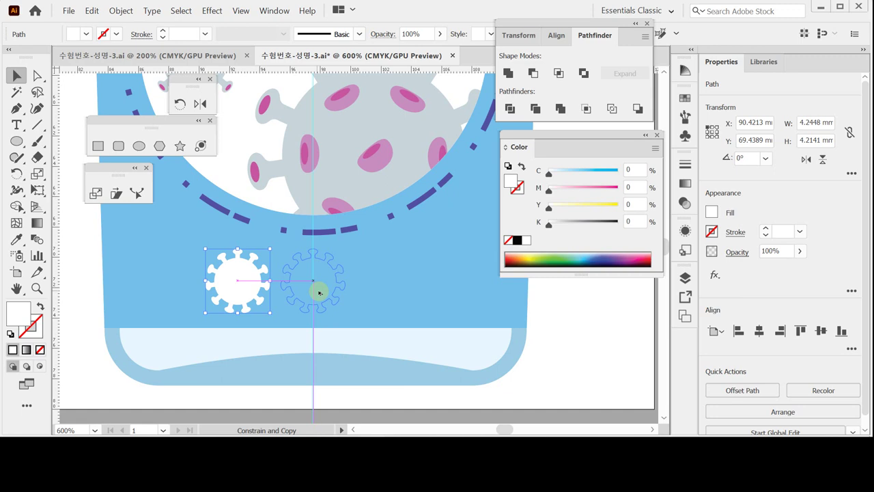
{"action": "left_click_drag", "start_coordinate": [319, 293], "coordinate": [319, 293]}
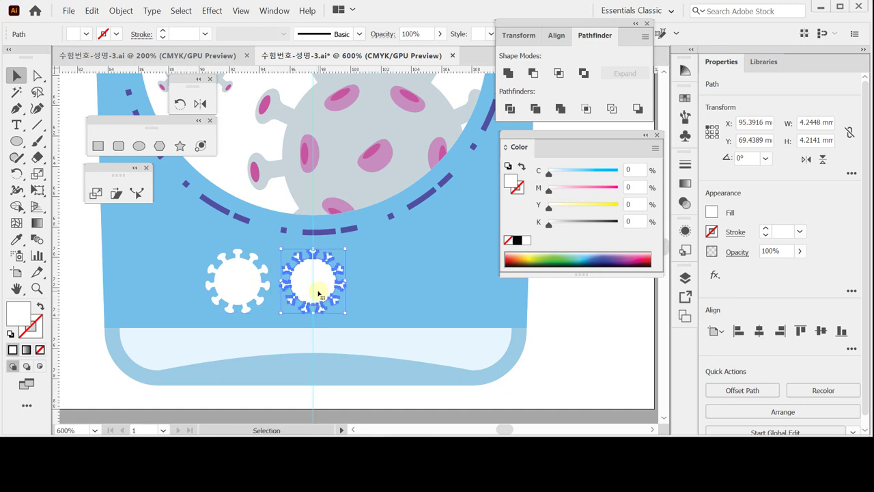
Repeat the copy to add a third white virus silhouette to the row, and group all three silhouettes
{"action": "key", "text": "ctrl+d"}
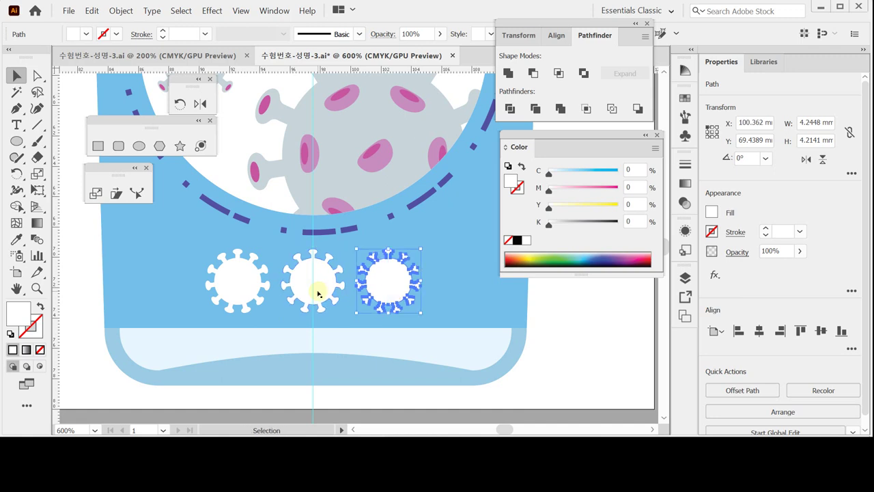
{"action": "left_click", "coordinate": [317, 293], "text": "shift"}
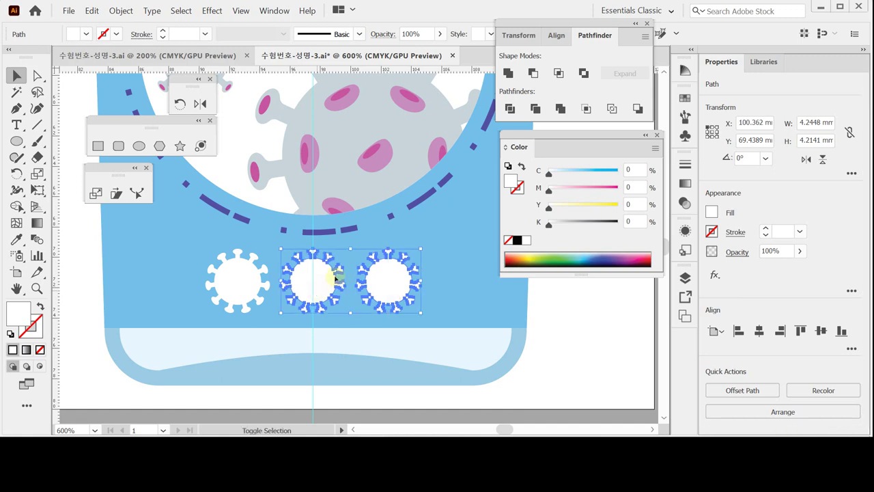
{"action": "left_click", "coordinate": [238, 286], "text": "shift"}
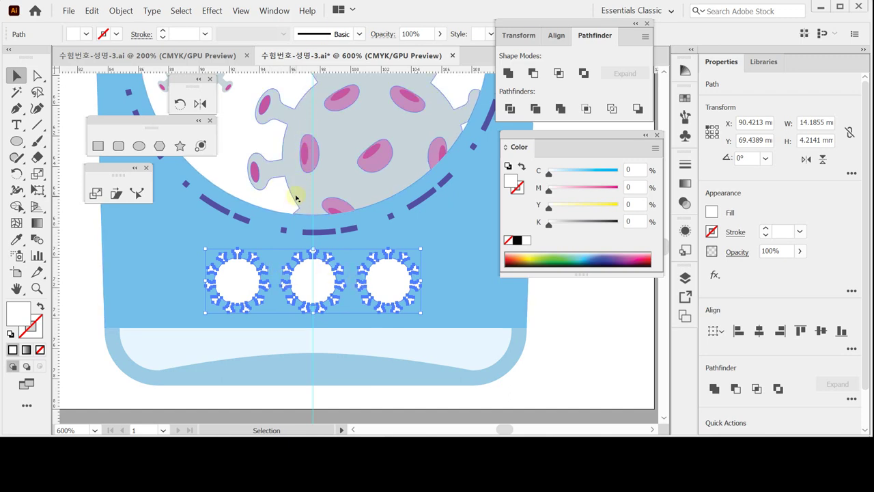
{"action": "key", "text": "a"}
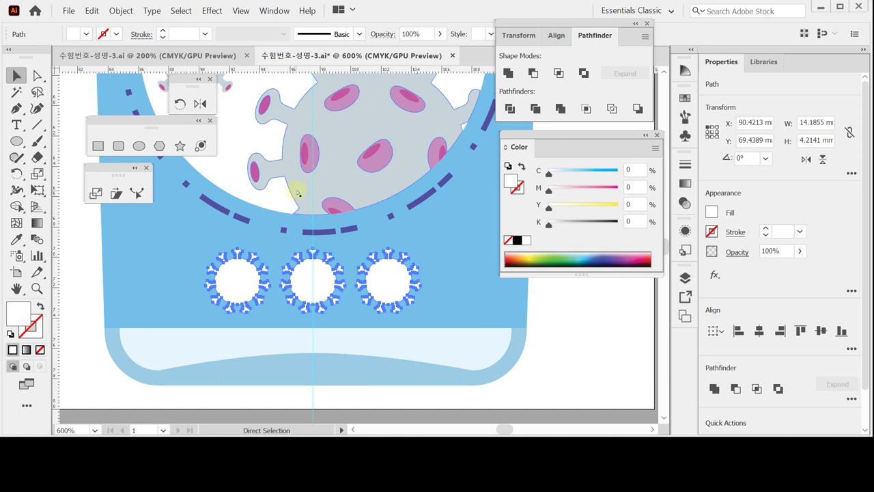
{"action": "key", "text": "v"}
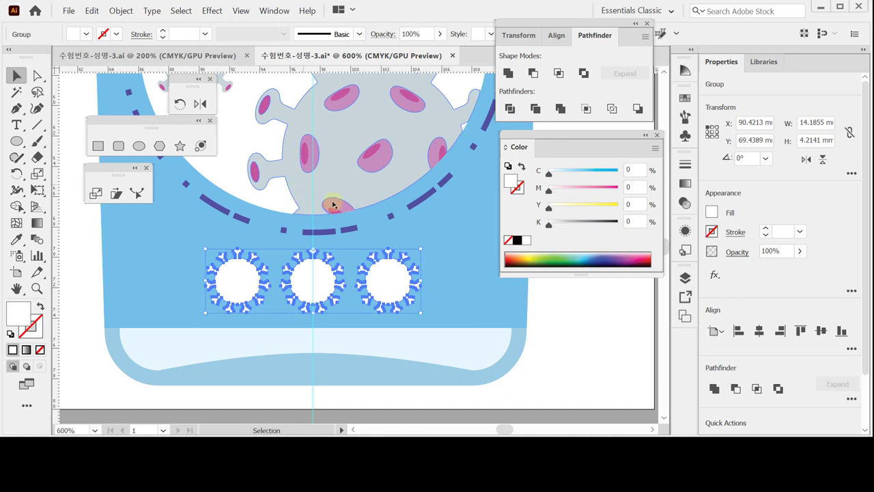
Deselect the grouped white virus row and save the document
{"action": "left_click", "coordinate": [572, 310]}
{"action": "left_click", "coordinate": [420, 286]}
{"action": "left_click", "coordinate": [408, 283]}
{"action": "left_click", "coordinate": [418, 284]}
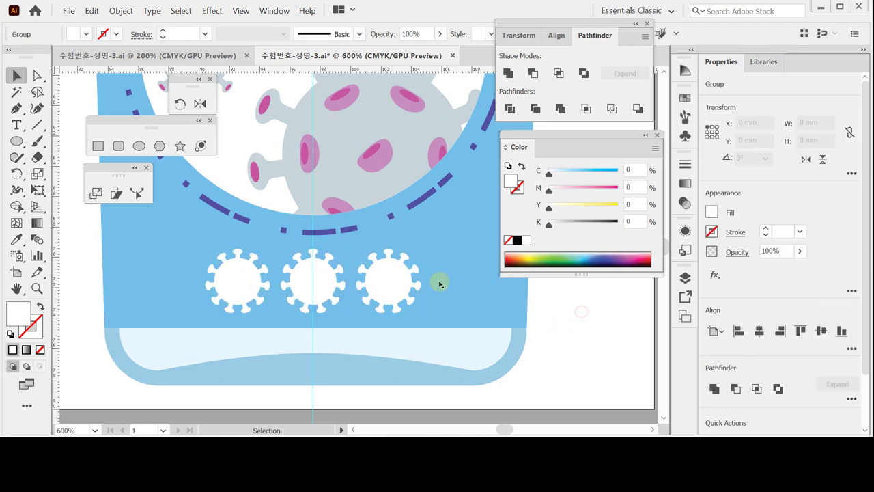
{"action": "left_click", "coordinate": [439, 283]}
{"action": "key", "text": "a"}
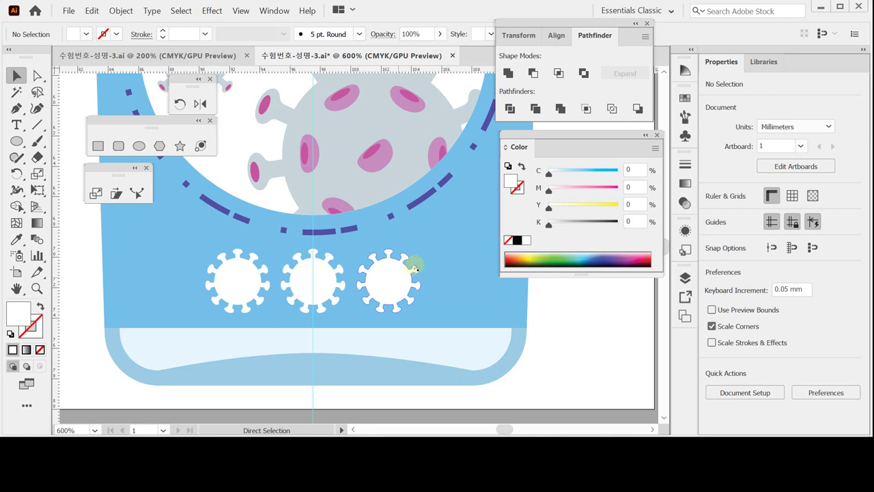
{"action": "key", "text": "ctrl+s"}
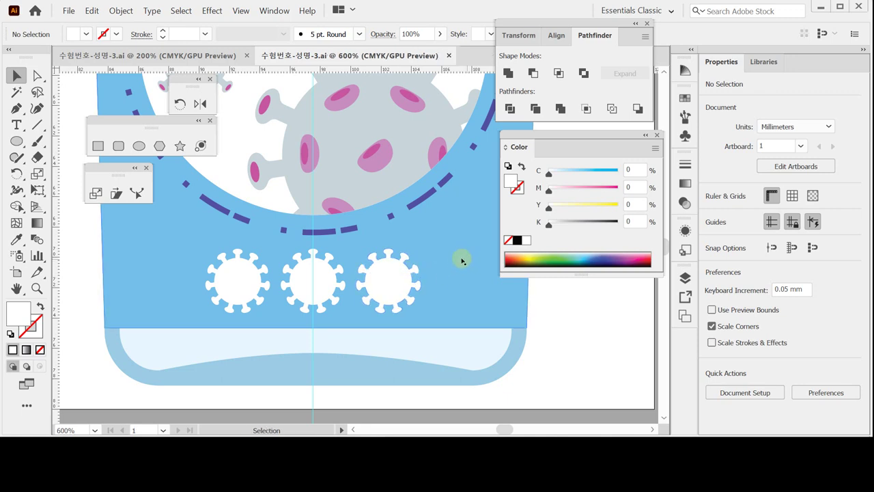
Place a new point text object with placeholder text across the upper right edge of the round label
{"action": "key", "text": "ctrl+minus"}
{"action": "left_click_drag", "start_coordinate": [330, 162], "coordinate": [328, 258]}
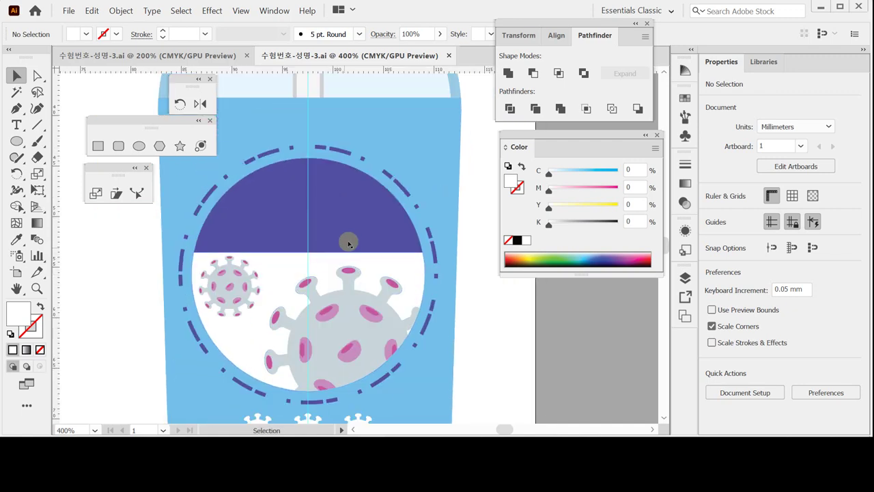
{"action": "mouse_move", "coordinate": [336, 255]}
{"action": "left_mouse_down"}
{"action": "mouse_move", "coordinate": [321, 263]}
{"action": "mouse_move", "coordinate": [329, 257]}
{"action": "left_mouse_up"}
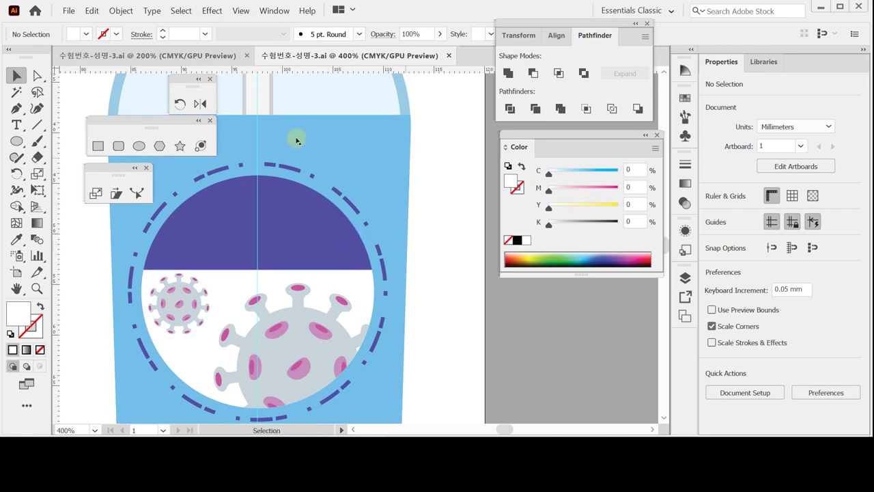
{"action": "left_click", "coordinate": [16, 125]}
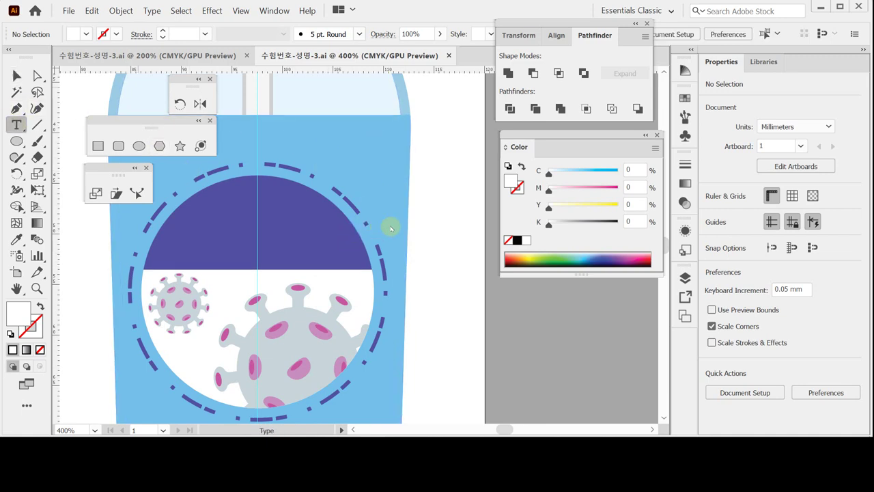
{"action": "left_click", "coordinate": [334, 213]}
{"action": "left_click_drag", "start_coordinate": [412, 249], "coordinate": [293, 256]}
{"action": "left_click", "coordinate": [419, 221]}
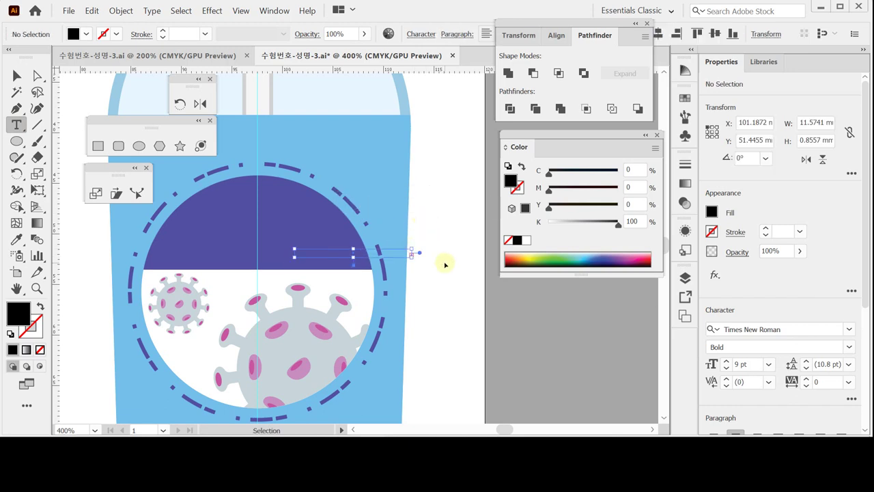
{"action": "key", "text": "Escape"}
{"action": "left_click", "coordinate": [441, 228], "text": "ctrl"}
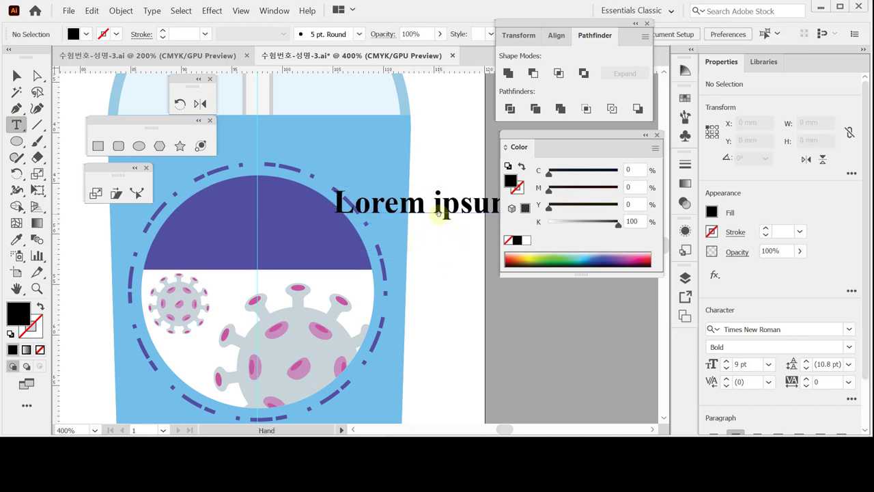
{"action": "left_click_drag", "start_coordinate": [438, 215], "coordinate": [400, 214]}
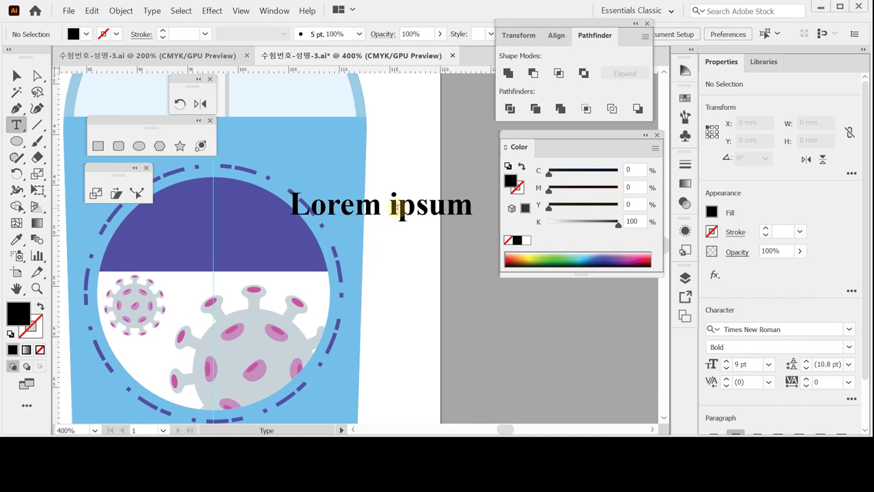
Set the placeholder text's font to Arial Bold and check its paragraph alignment
{"action": "left_click", "coordinate": [394, 208]}
{"action": "key", "text": "ctrl+a"}
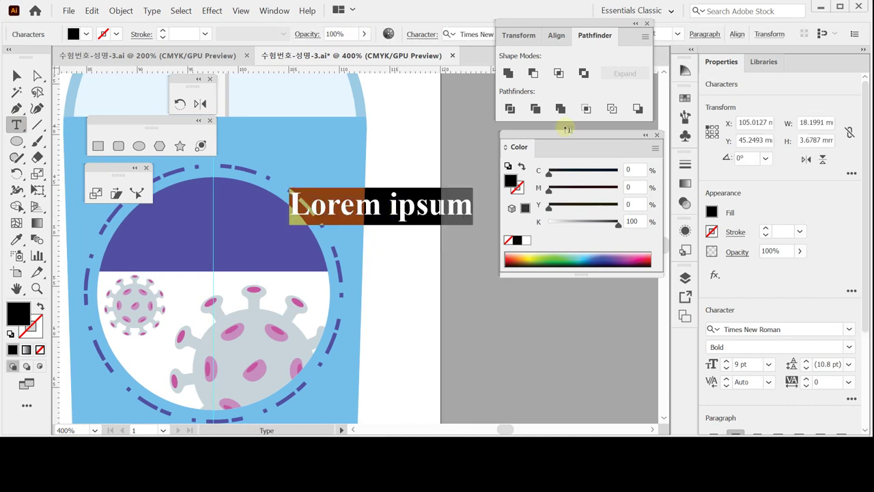
{"action": "key", "text": "Escape"}
{"action": "key", "text": "ctrl+t"}
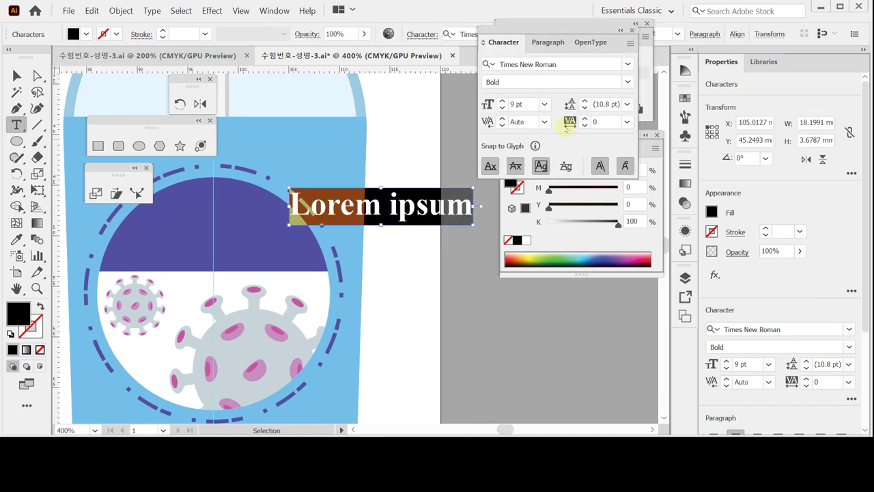
{"action": "left_click", "coordinate": [564, 63]}
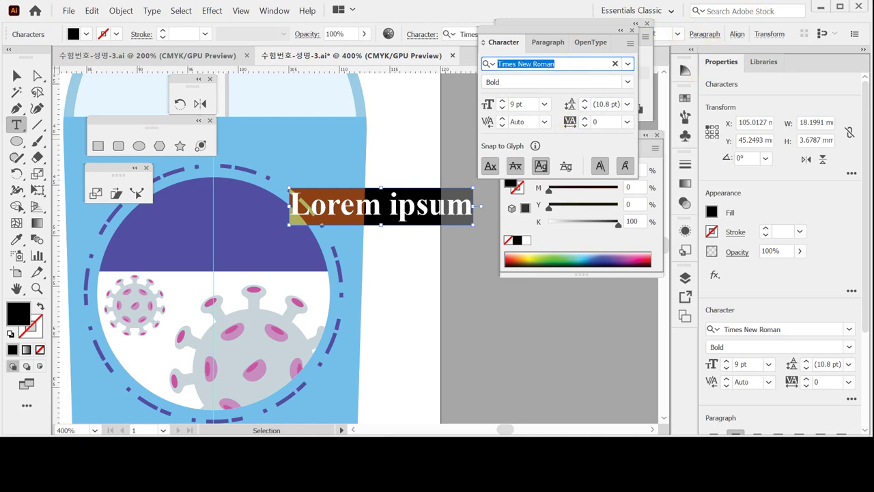
{"action": "type", "text": "ar"}
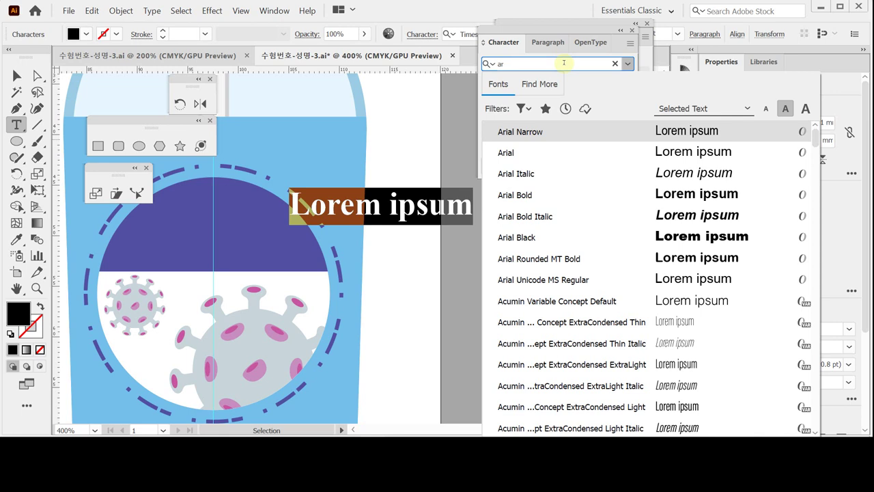
{"action": "key", "text": "Down"}
{"action": "key", "text": "Down"}
{"action": "key", "text": "Down"}
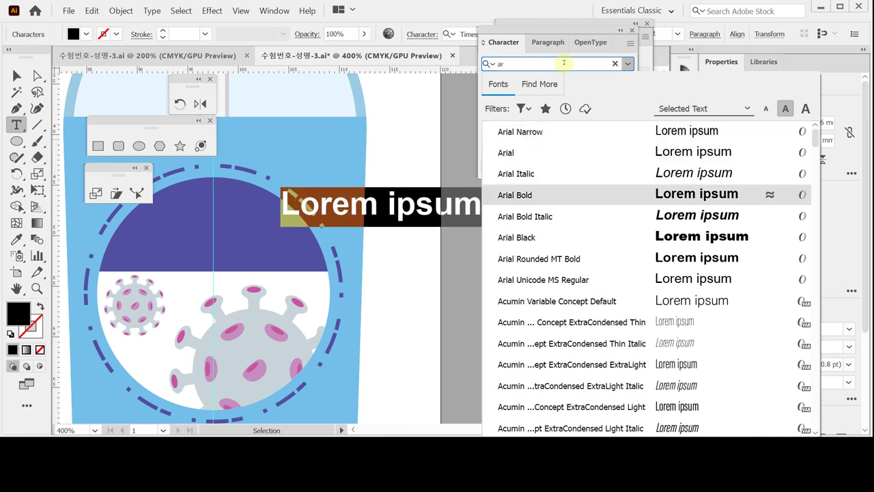
{"action": "key", "text": "Return"}
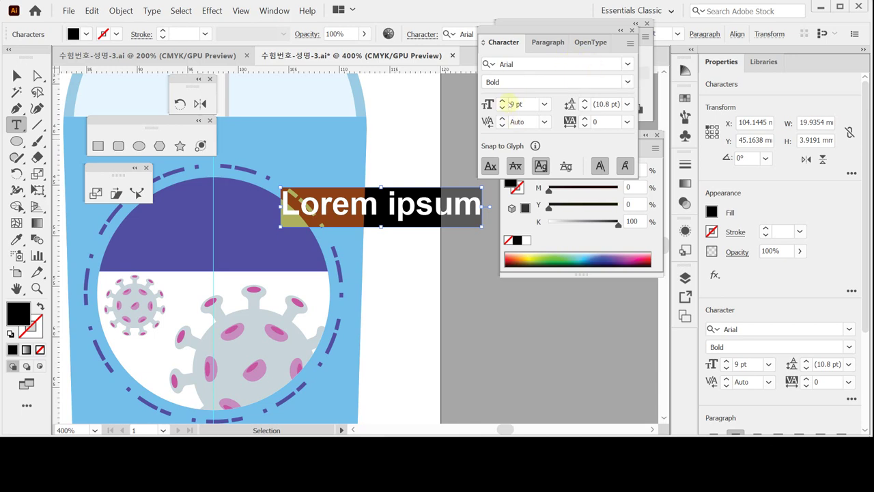
{"action": "left_click", "coordinate": [540, 43]}
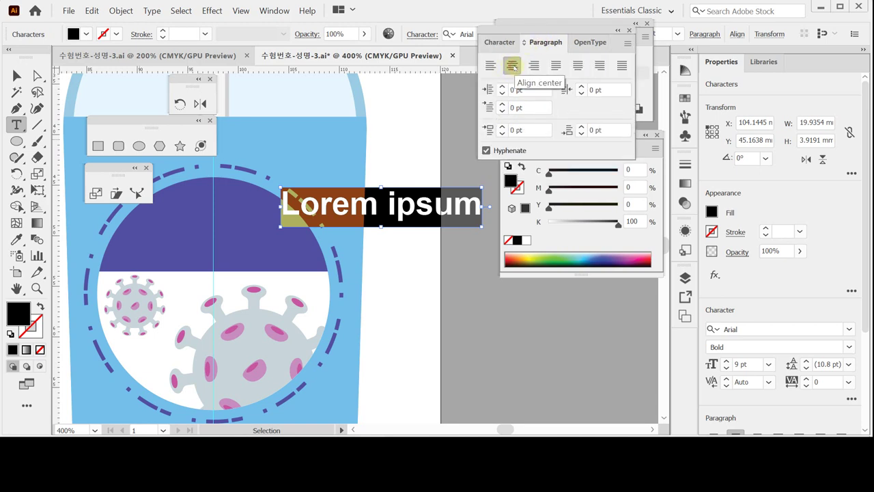
{"action": "left_click", "coordinate": [499, 43]}
{"action": "left_click", "coordinate": [373, 214]}
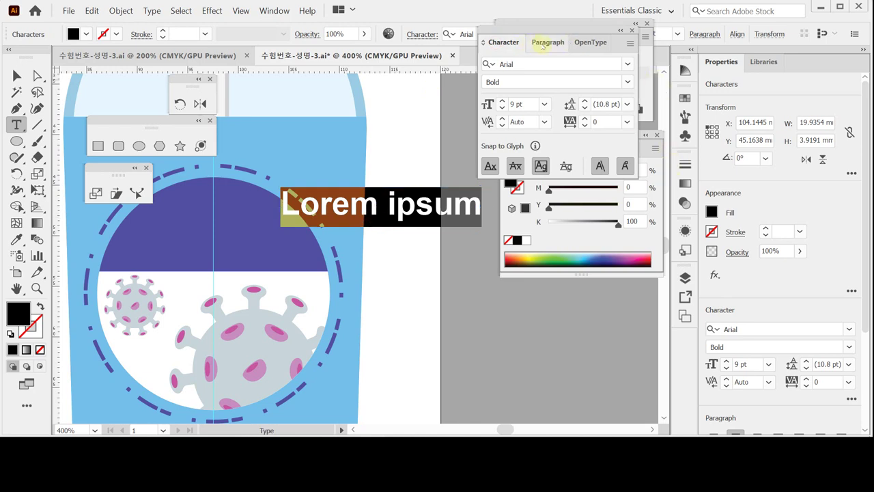
{"action": "key", "text": "ctrl+t"}
Set the placeholder text's fill color to C 50, M 0, Y 20, K 0
{"action": "left_click", "coordinate": [633, 170]}
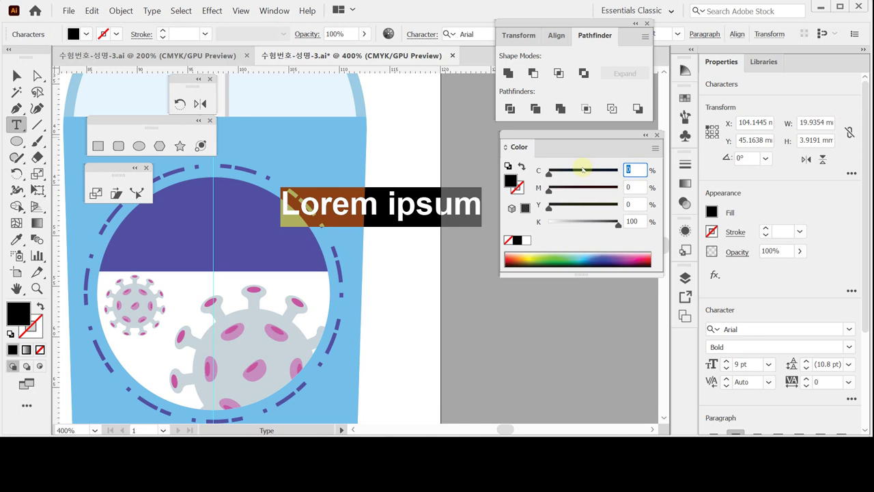
{"action": "type", "text": "50"}
{"action": "key", "text": "Tab"}
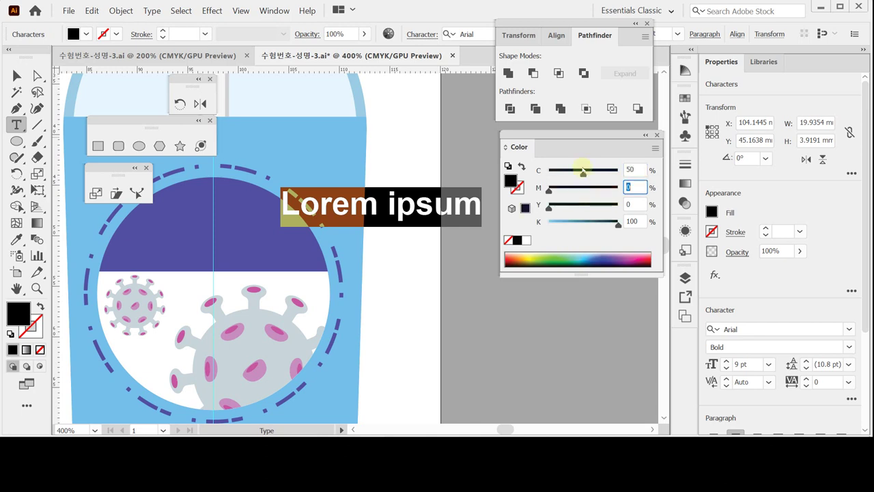
{"action": "key", "text": "Tab"}
{"action": "key", "text": "Tab"}
{"action": "type", "text": "20"}
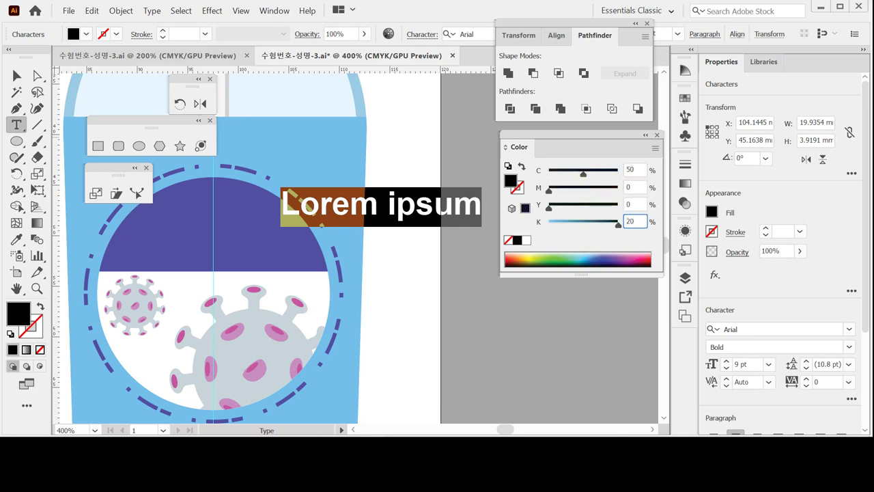
{"action": "key", "text": "shift+Tab"}
{"action": "type", "text": "20"}
{"action": "key", "text": "Tab"}
{"action": "type", "text": "0"}
{"action": "key", "text": "Return"}
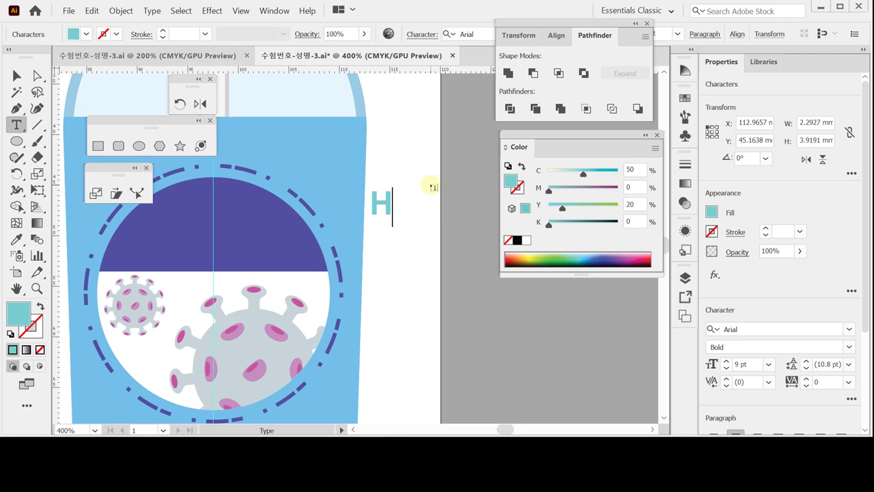
Replace the placeholder text with "Hand" and "Sanitizer" on two lines, correcting any misspelled letters
{"action": "type", "text": "and"}
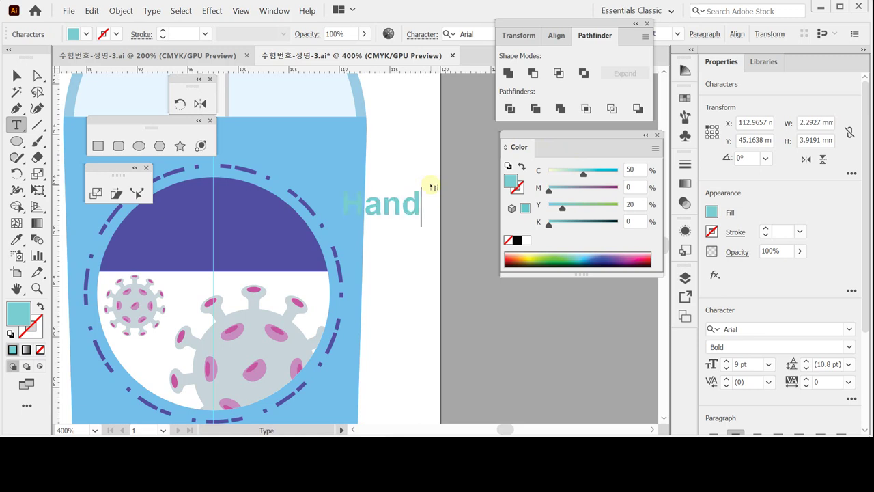
{"action": "key", "text": "Return"}
{"action": "type", "text": "Sa"}
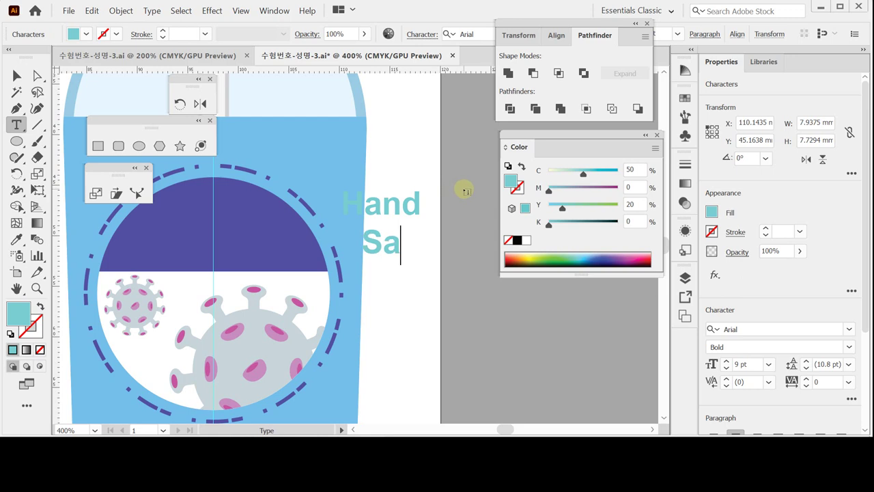
{"action": "type", "text": "no"}
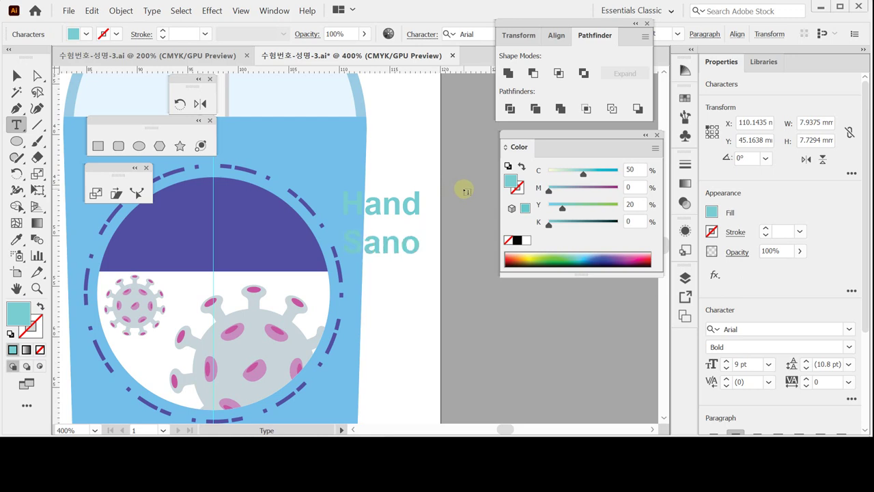
{"action": "type", "text": "to"}
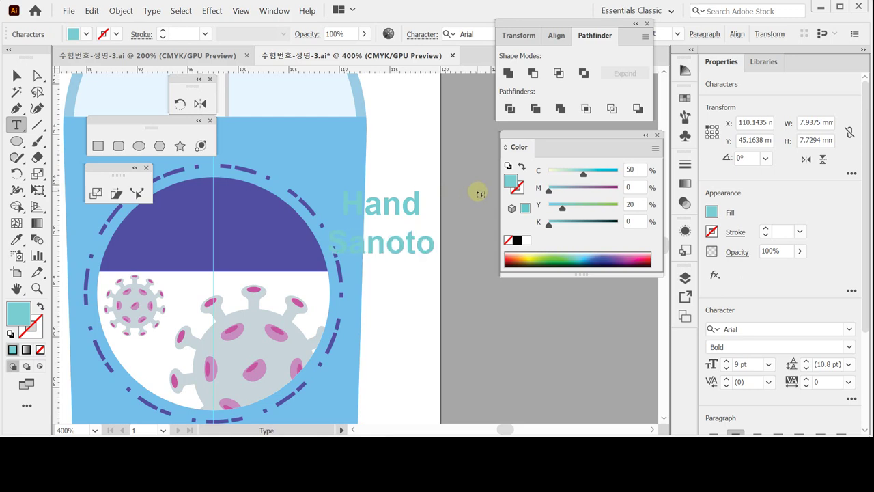
{"action": "type", "text": "zer"}
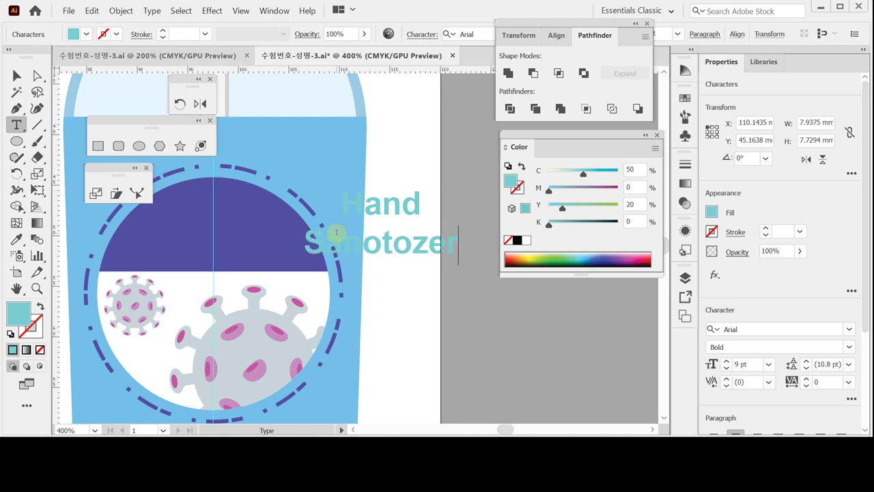
{"action": "left_click_drag", "start_coordinate": [381, 245], "coordinate": [372, 243]}
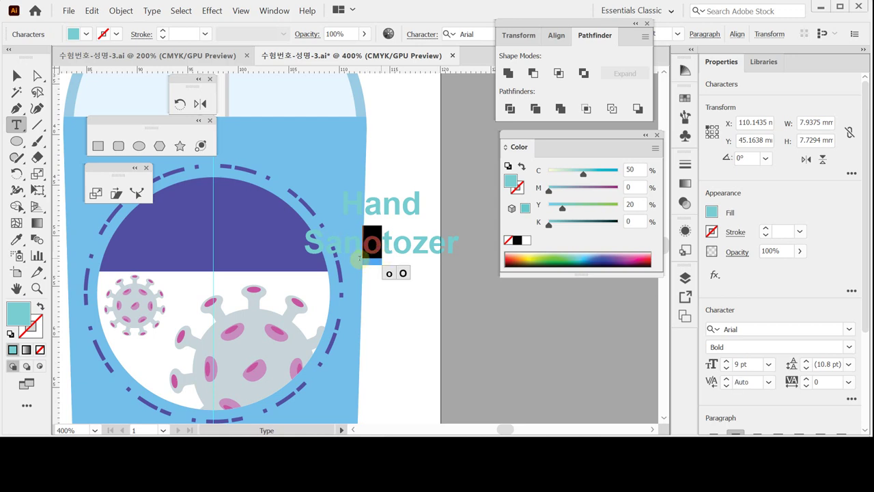
{"action": "type", "text": "i"}
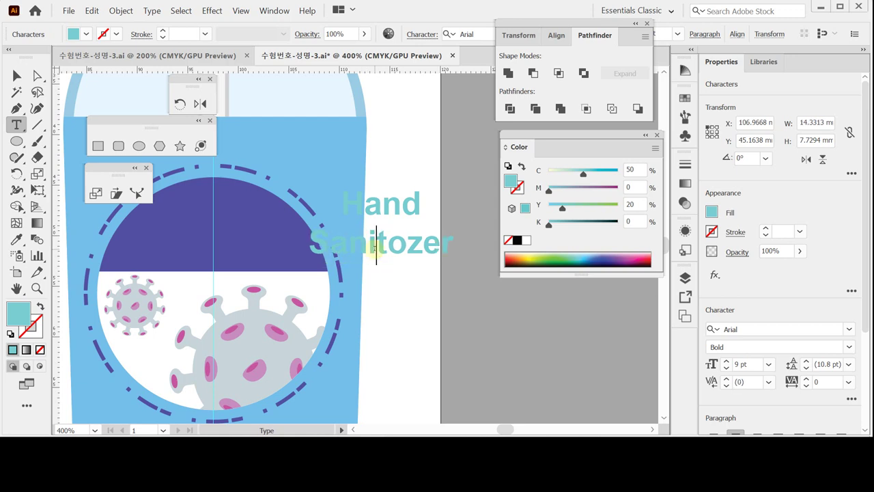
{"action": "key", "text": "Right"}
{"action": "key", "text": "Right"}
{"action": "key", "text": "BackSpace"}
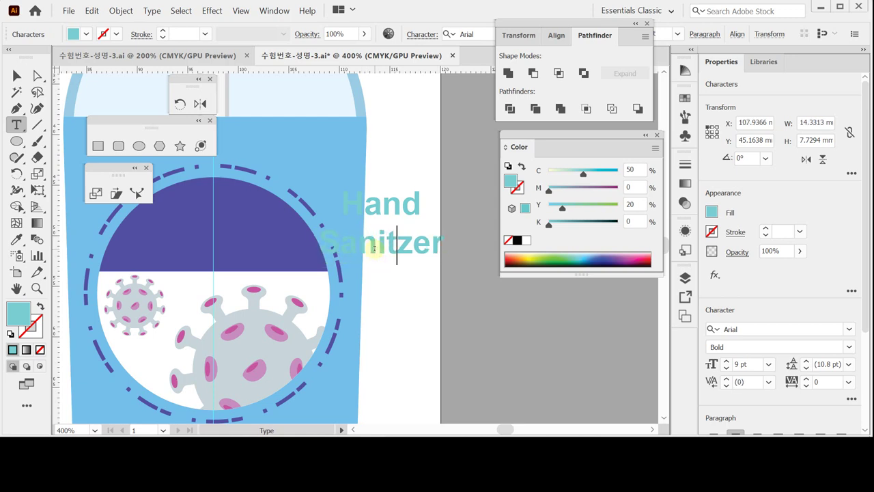
{"action": "type", "text": "i"}
{"action": "left_click", "coordinate": [17, 75]}
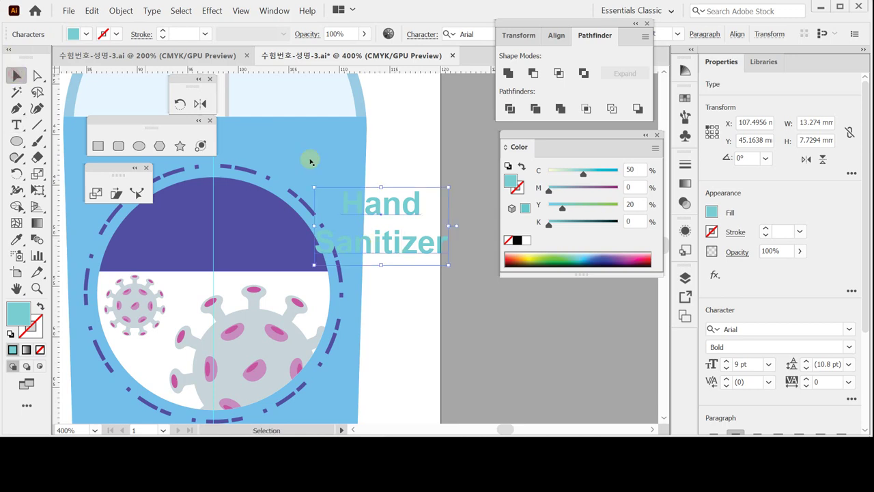
Move the "Hand Sanitizer" text onto the label's purple upper half and nudge it into center on the vertical guide
{"action": "left_click_drag", "start_coordinate": [396, 241], "coordinate": [228, 249]}
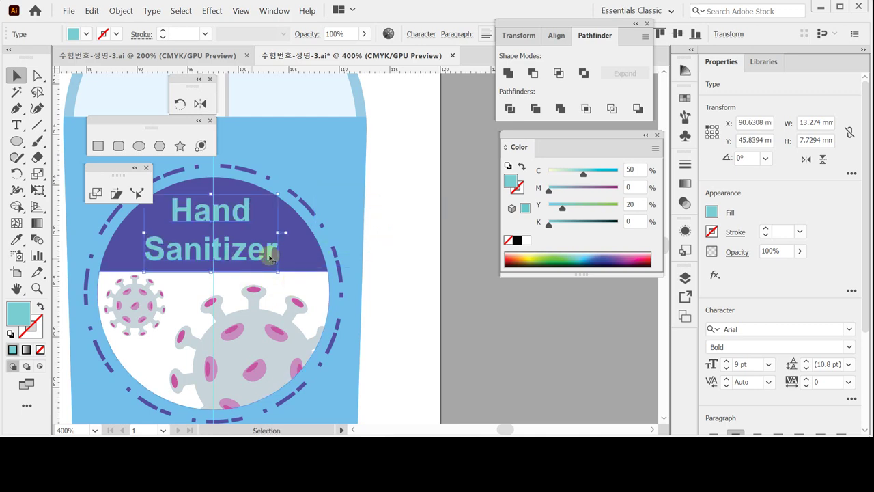
{"action": "key", "text": "Right"}
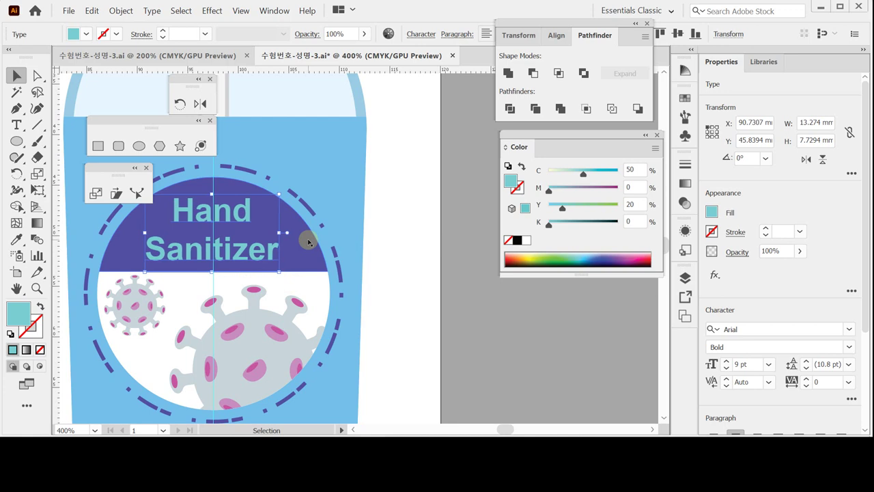
{"action": "key", "text": "Right"}
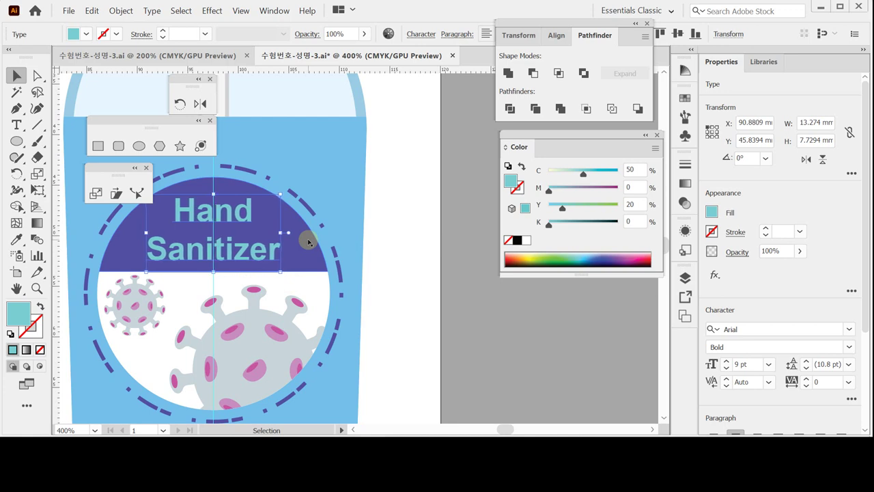
{"action": "key", "text": "Down"}
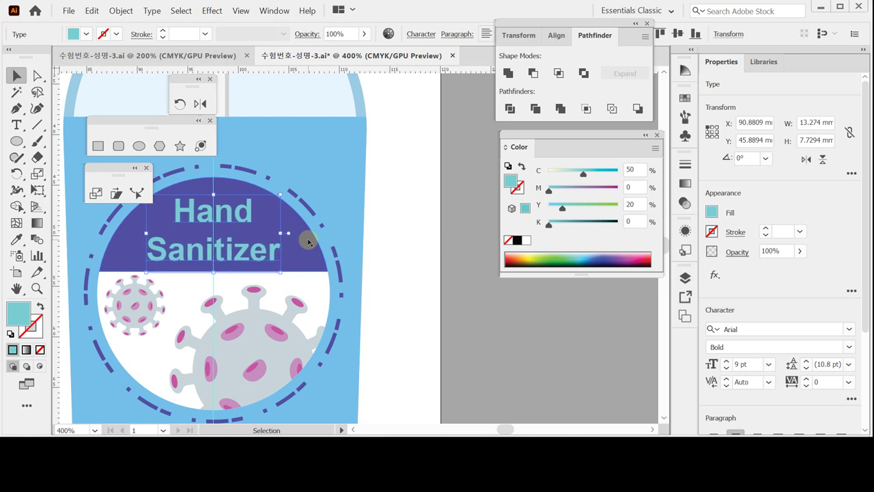
{"action": "key", "text": "Down"}
{"action": "key", "text": "Down"}
{"action": "key", "text": "Down"}
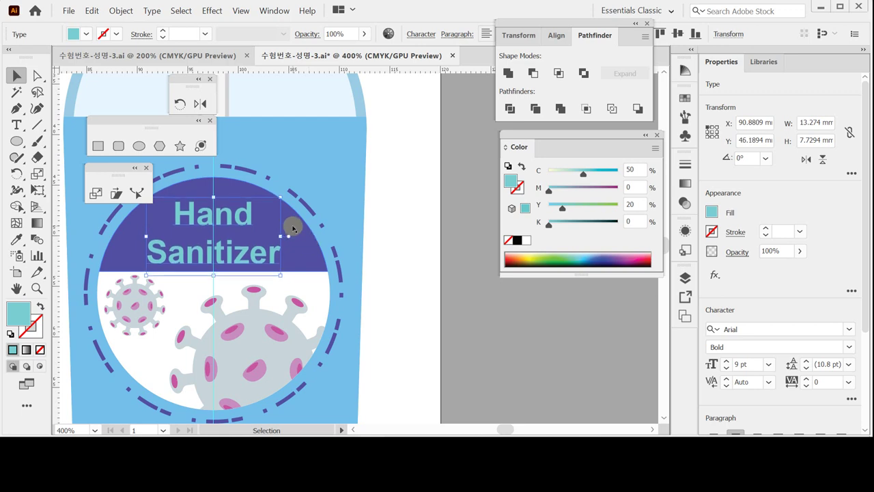
Save the document and hide the guides
{"action": "key", "text": "ctrl+minus"}
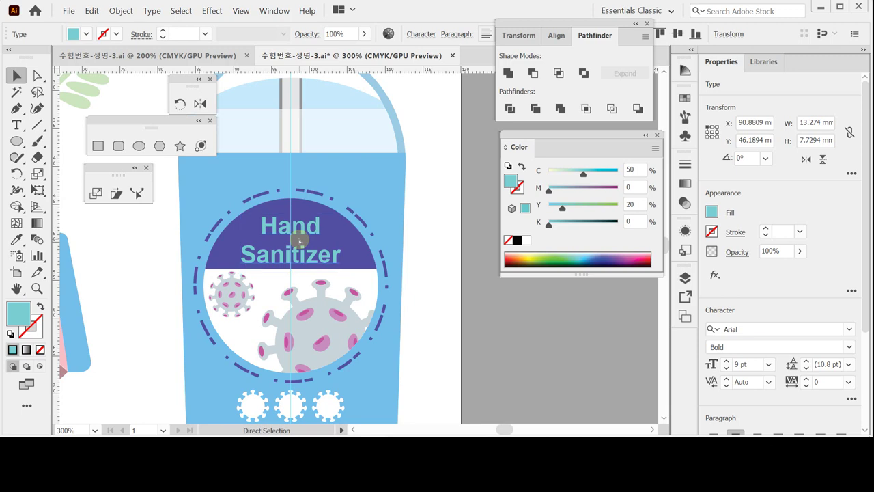
{"action": "key", "text": "ctrl+s"}
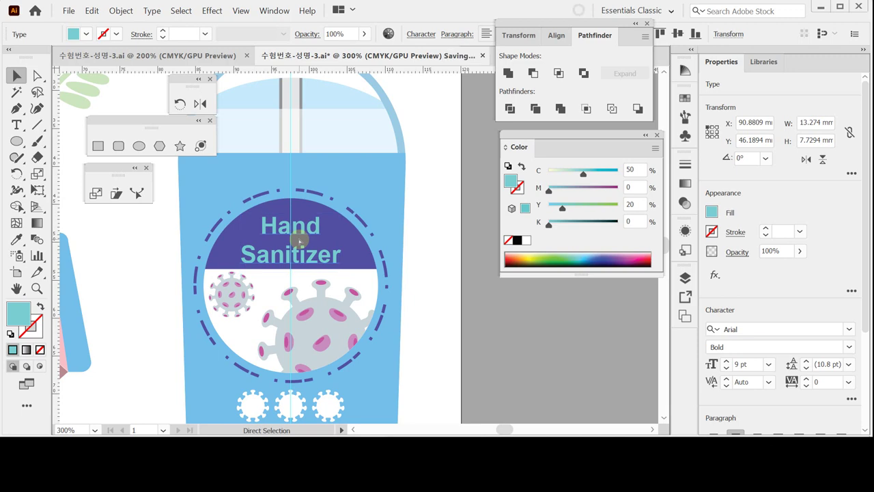
{"action": "key", "text": "ctrl+semicolon"}
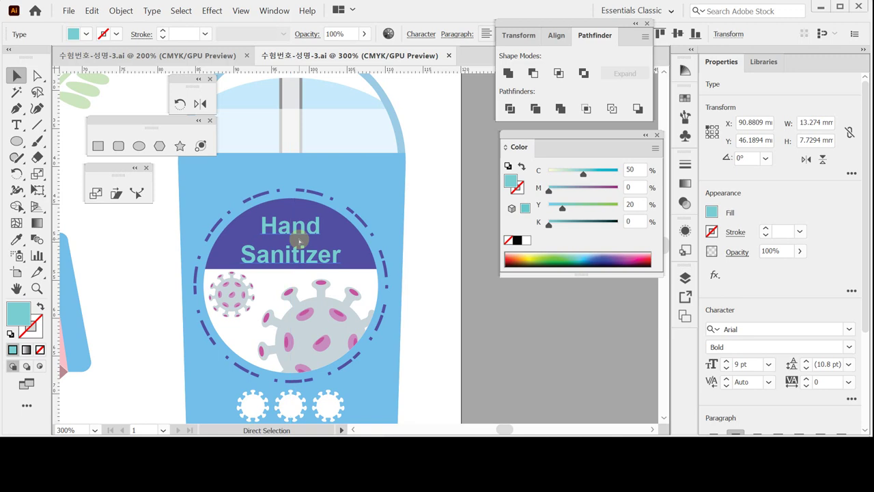
Fit the artboard in the window, hide the panels, and shift both leaf sprigs slightly left and down, leaving them deselected
{"action": "key", "text": "ctrl+1"}
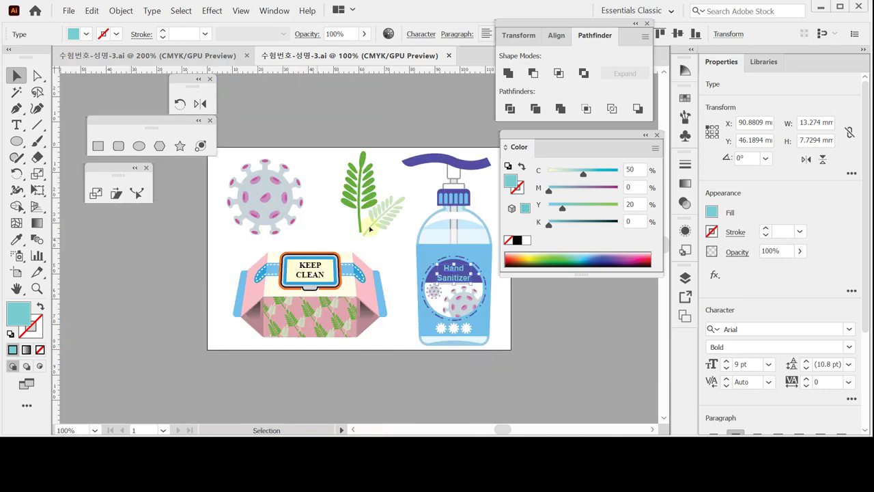
{"action": "scroll", "coordinate": [324, 235], "scroll_direction": "right", "scroll_amount": 3}
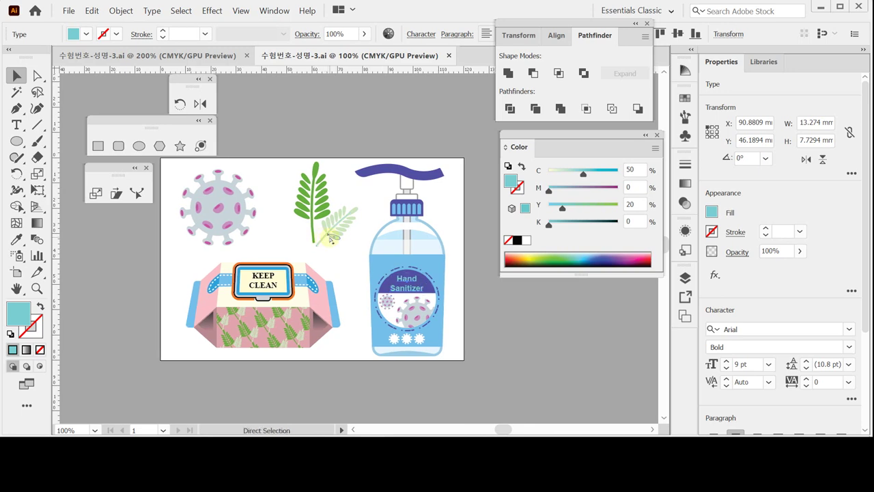
{"action": "double_click", "coordinate": [16, 289]}
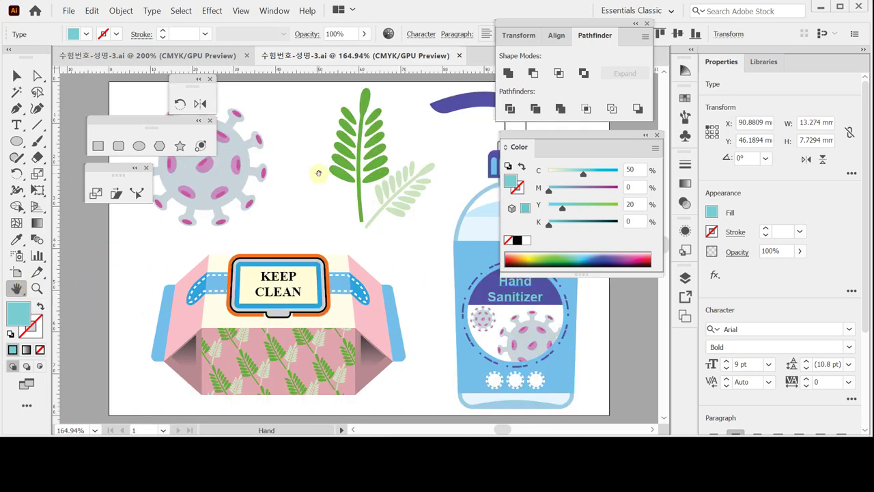
{"action": "key", "text": "Tab"}
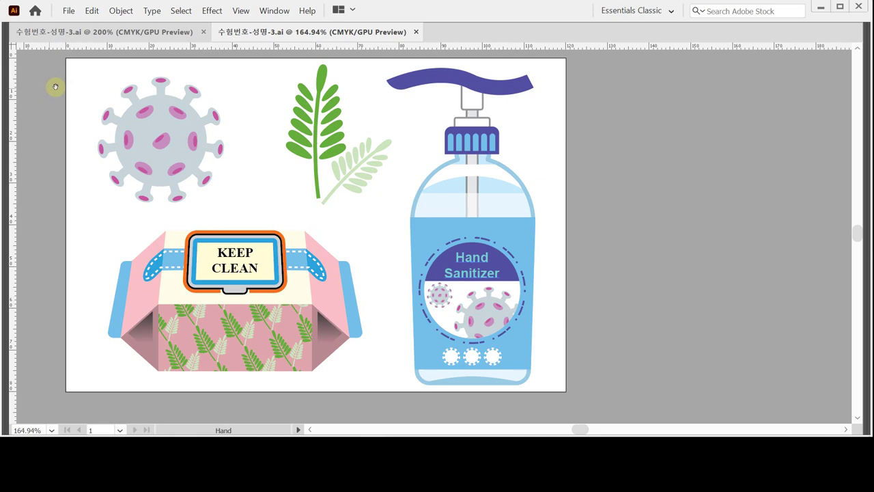
{"action": "key", "text": "Tab"}
{"action": "left_click", "coordinate": [18, 75]}
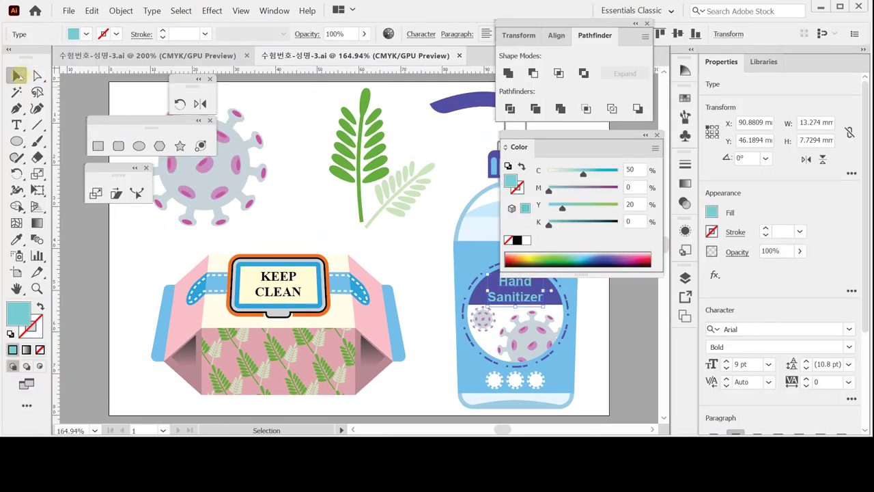
{"action": "key", "text": "Tab"}
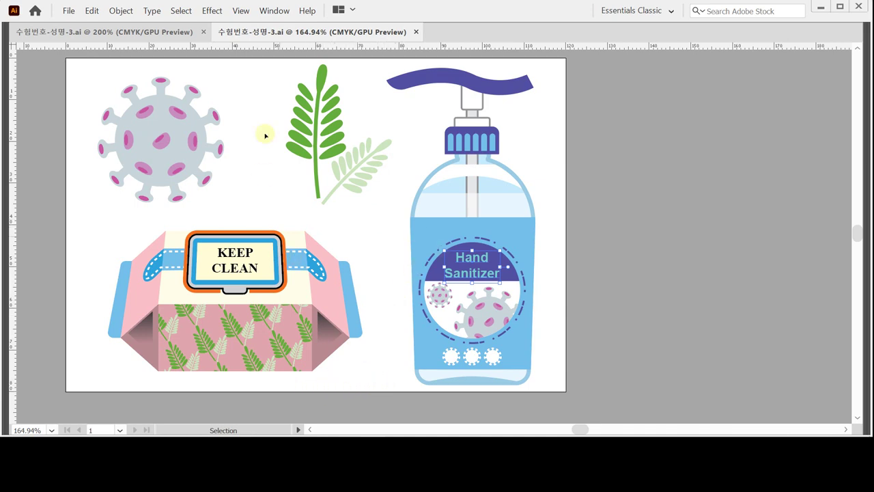
{"action": "left_click_drag", "start_coordinate": [265, 98], "coordinate": [317, 177]}
{"action": "left_click", "coordinate": [378, 222]}
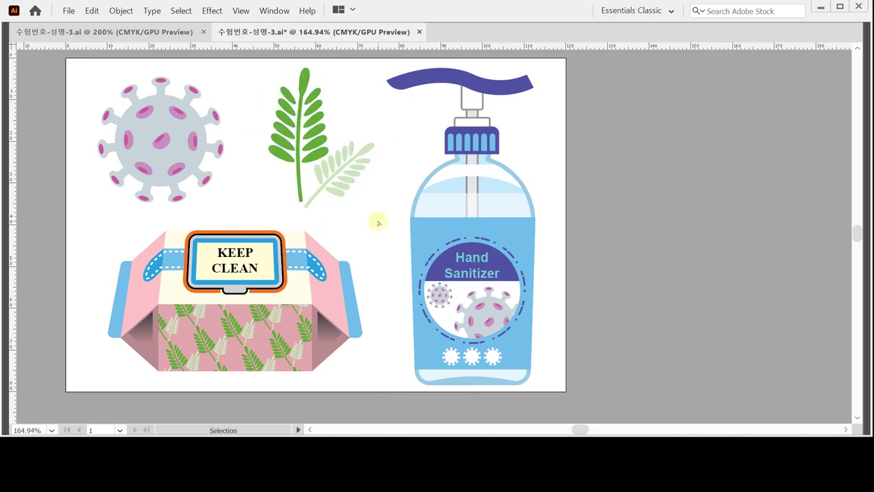
Save the artwork as 수험번호-성명-3.ai in the GTQ folder, replacing the existing file, in Illustrator 2020 format with the default options
{"action": "left_click", "coordinate": [67, 11]}
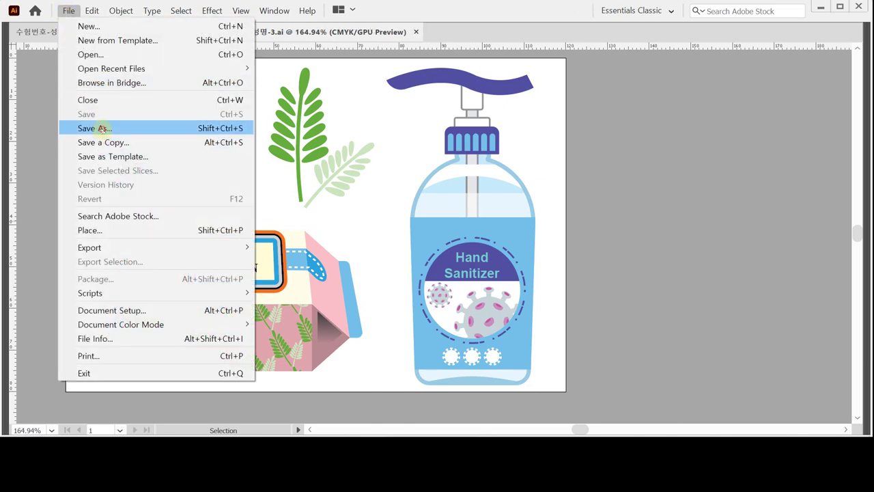
{"action": "left_click", "coordinate": [101, 128]}
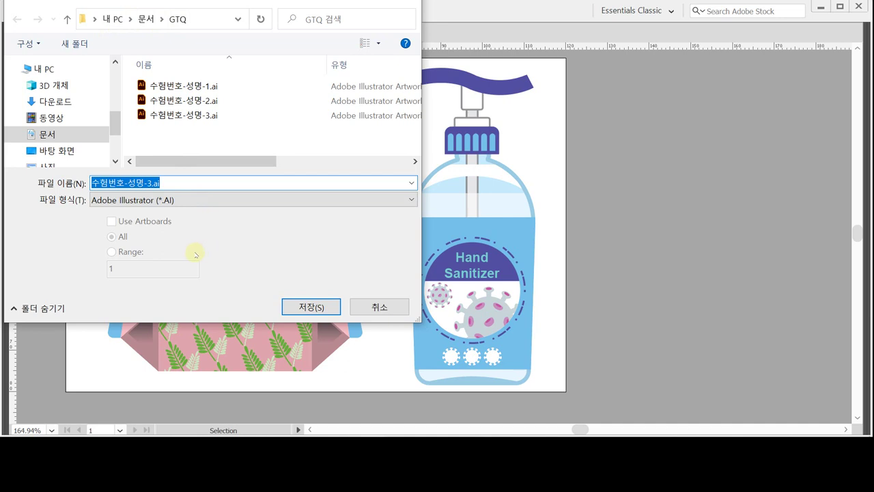
{"action": "left_click", "coordinate": [305, 308]}
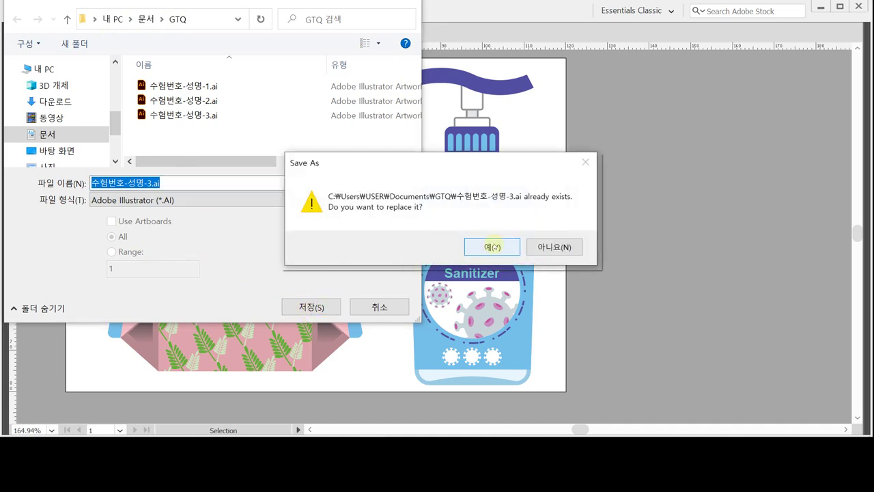
{"action": "left_click", "coordinate": [491, 247]}
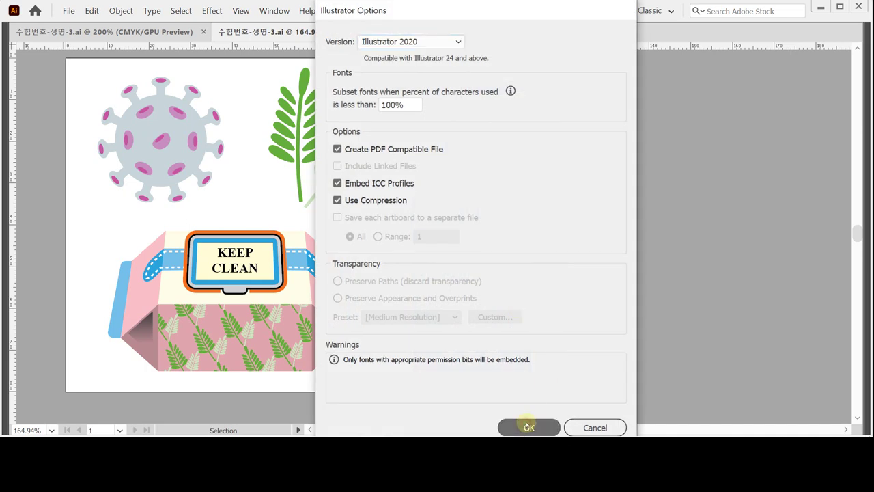
{"action": "left_click", "coordinate": [527, 428]}
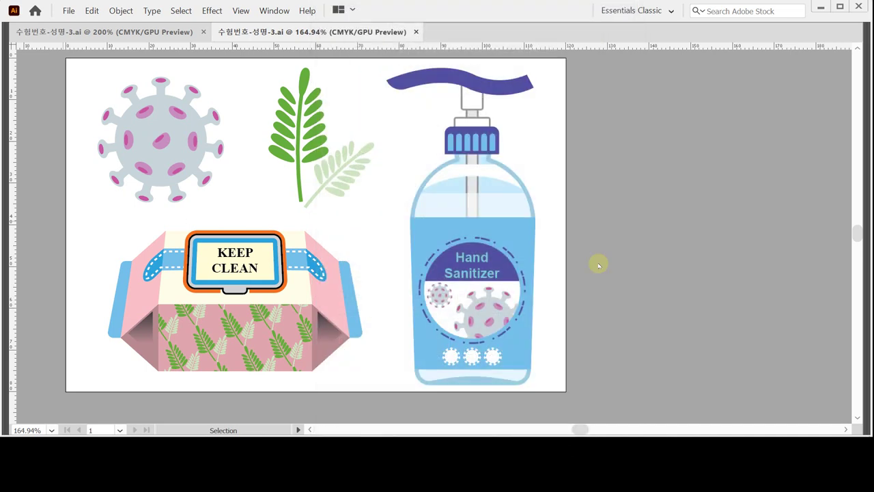